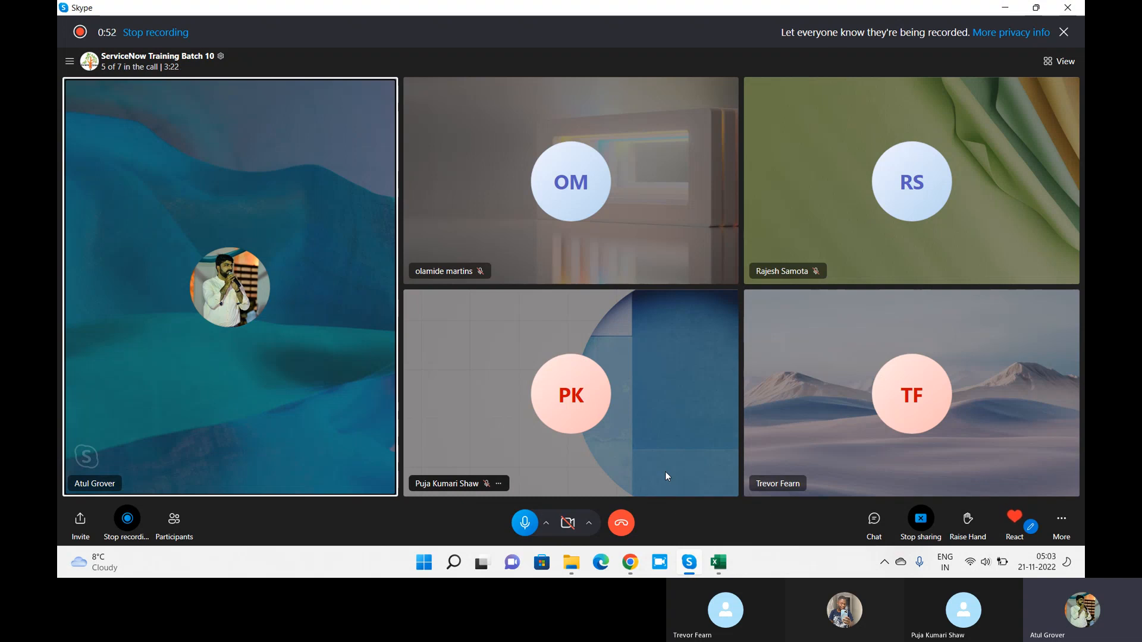
Step: Launch a blank Notepad document from a Start menu search for 'notepad' and bring it forward
key(super)
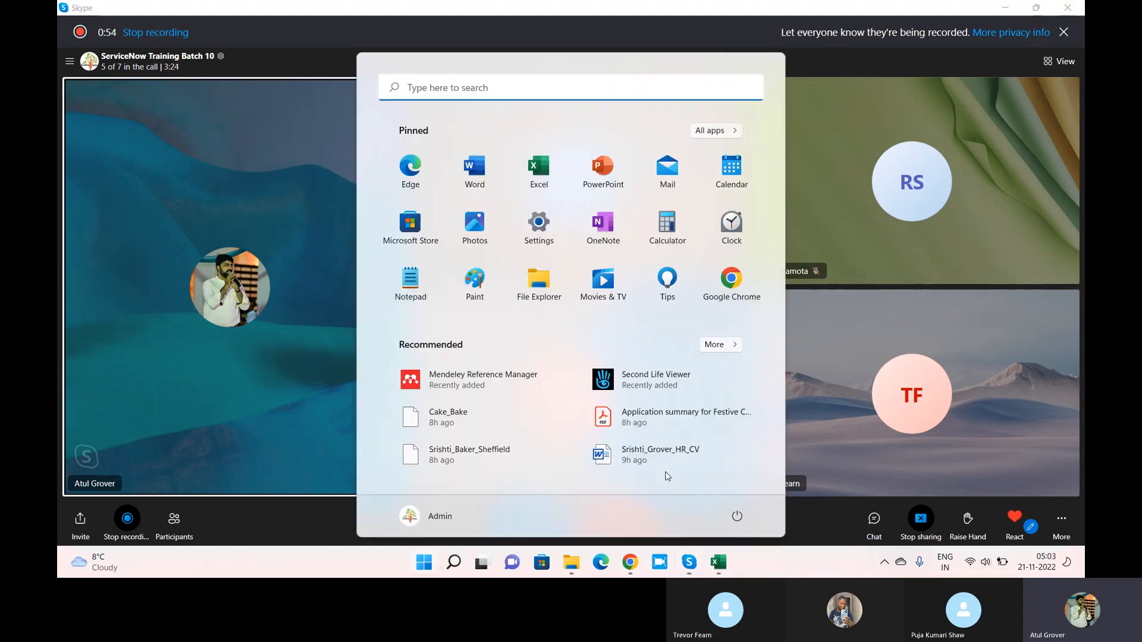
text(notepad)
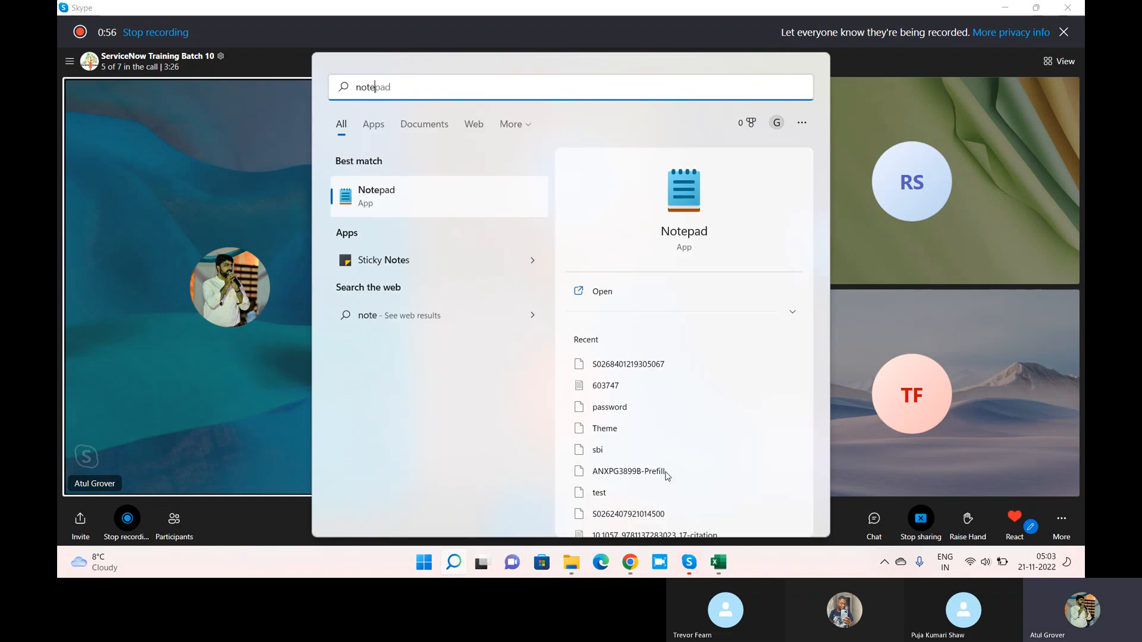
key(Return)
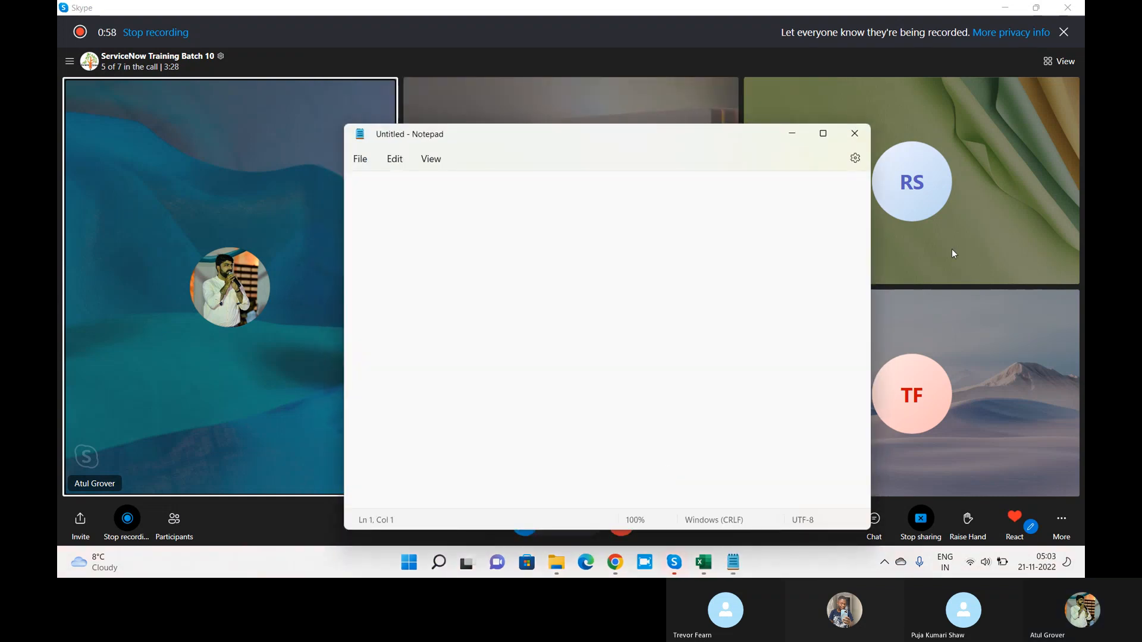
click(824, 86)
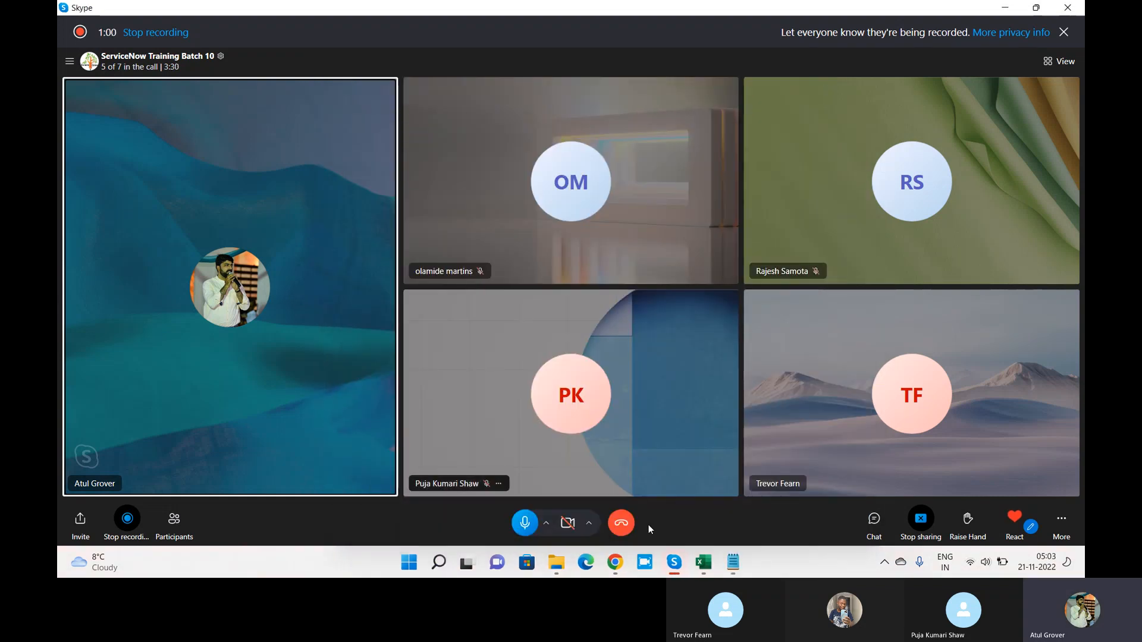
click(733, 562)
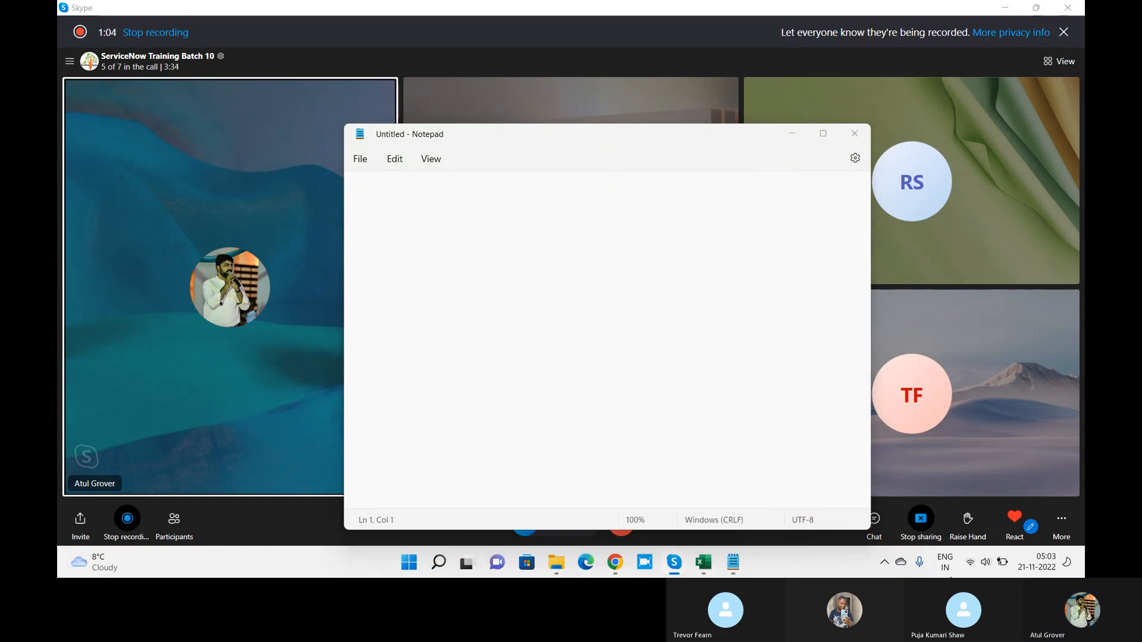
Step: Type 'workflow---' and 'flow---' on two lines in the Notepad document
click(498, 220)
text(work)
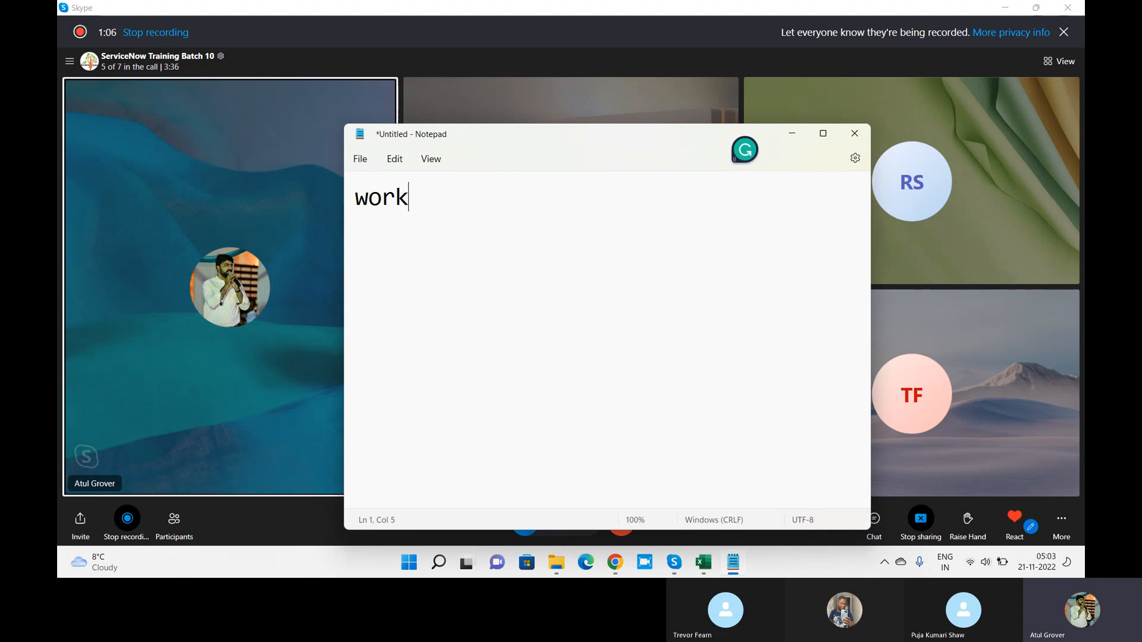
text(flow)
key(Return)
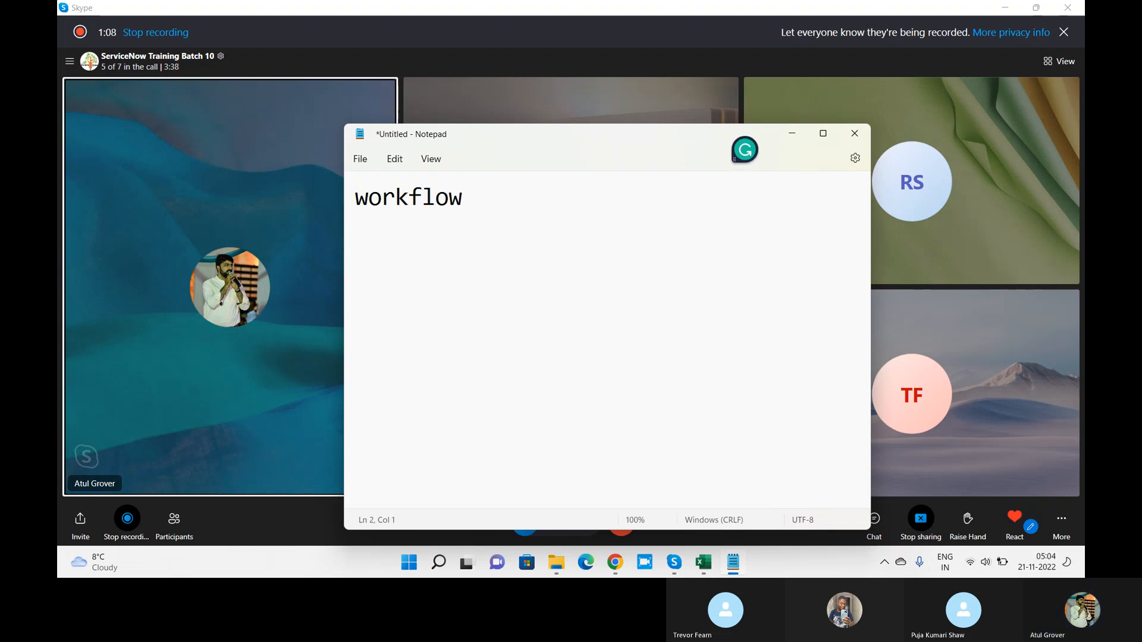
text(flow---)
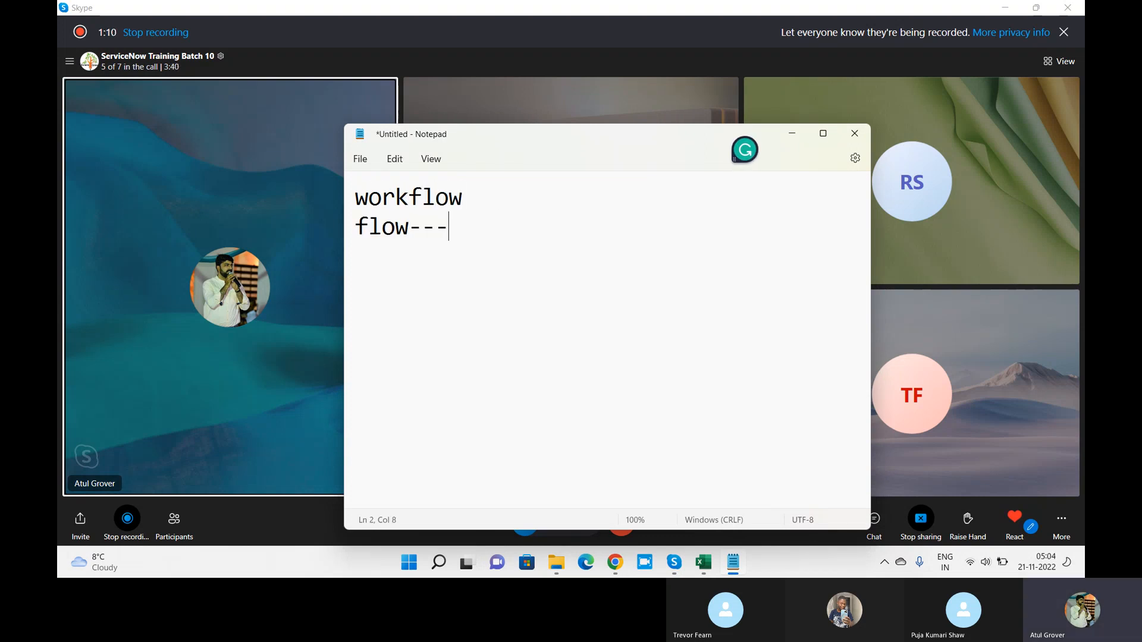
click(501, 207)
text(---)
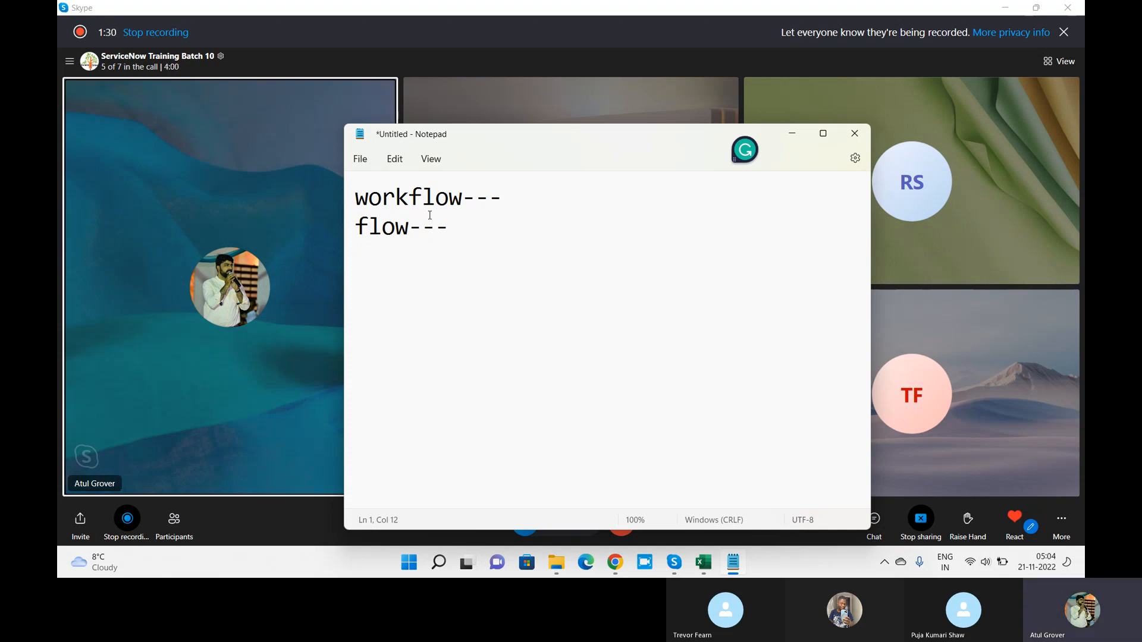
Step: Add 'execution plan ---' as a new first line above workflow
click(356, 197)
key(Return)
key(Up)
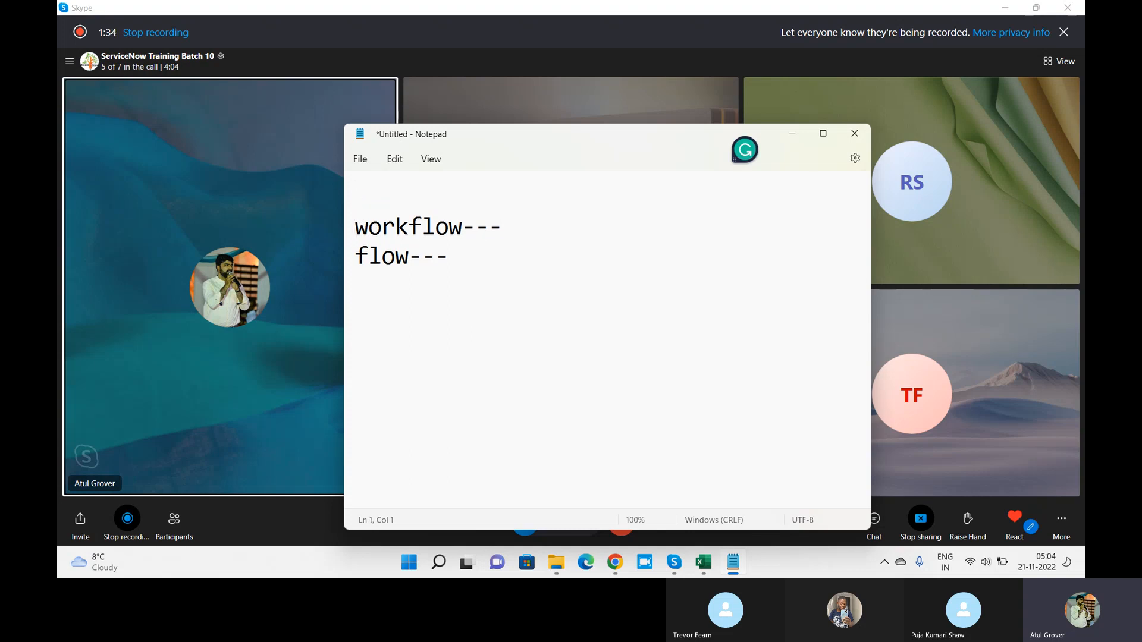
text(executio)
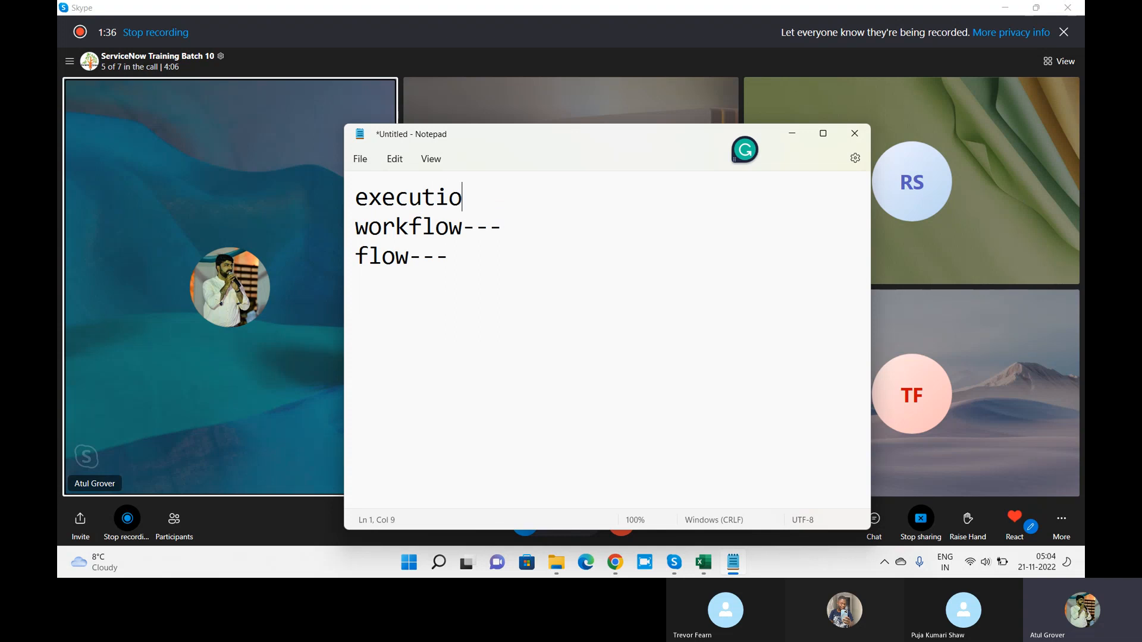
text(n plan ---)
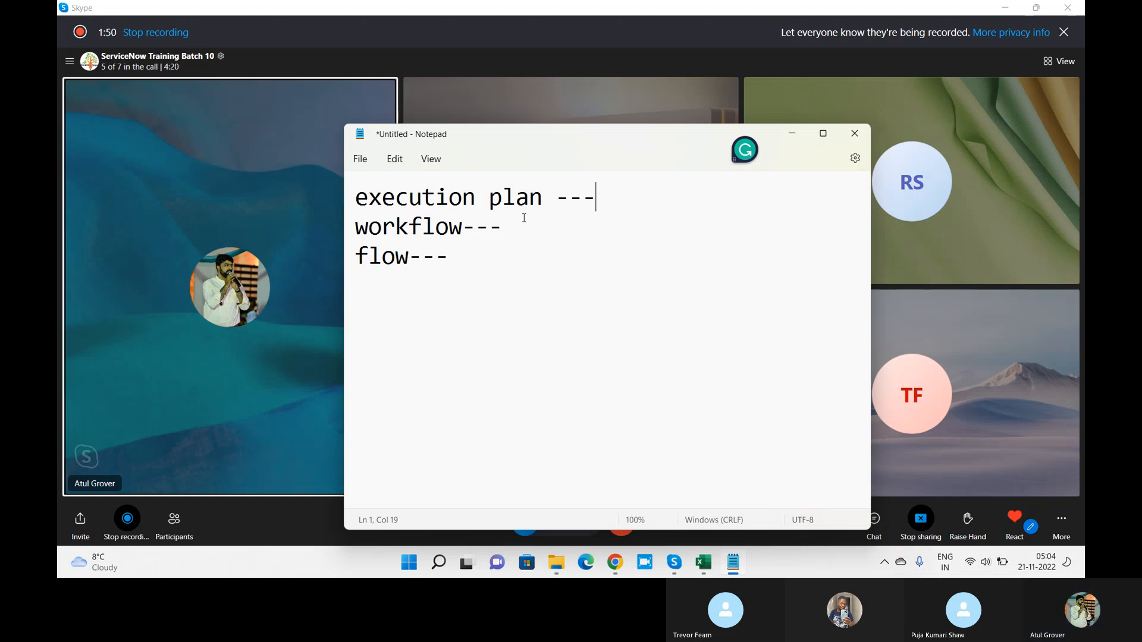
click(562, 189)
drag(562, 190, 339, 180)
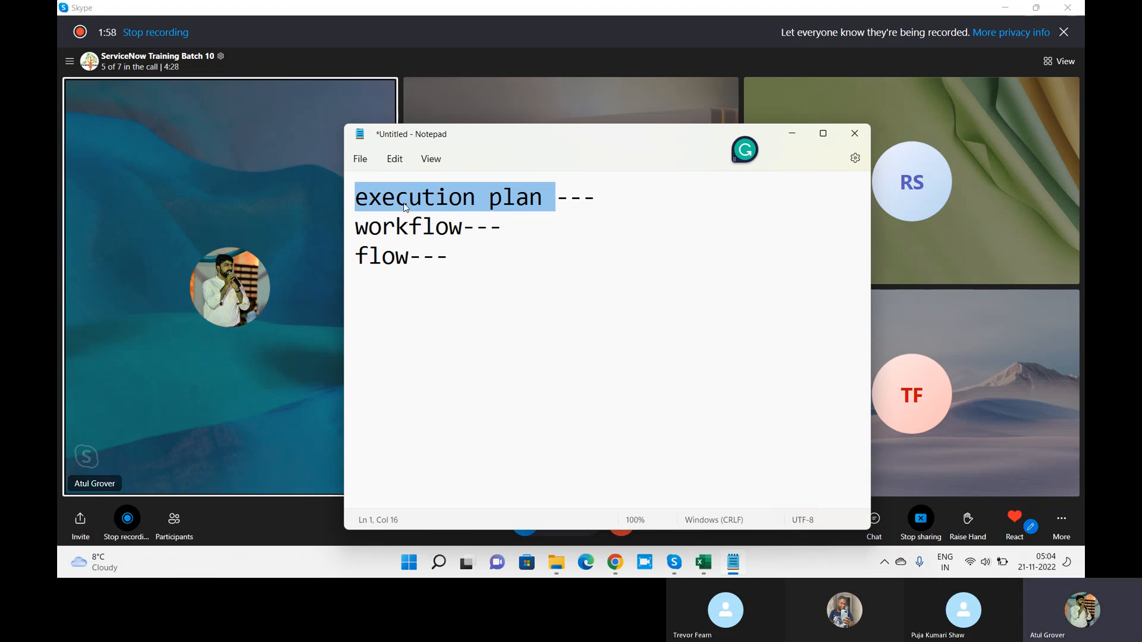
drag(461, 228, 345, 229)
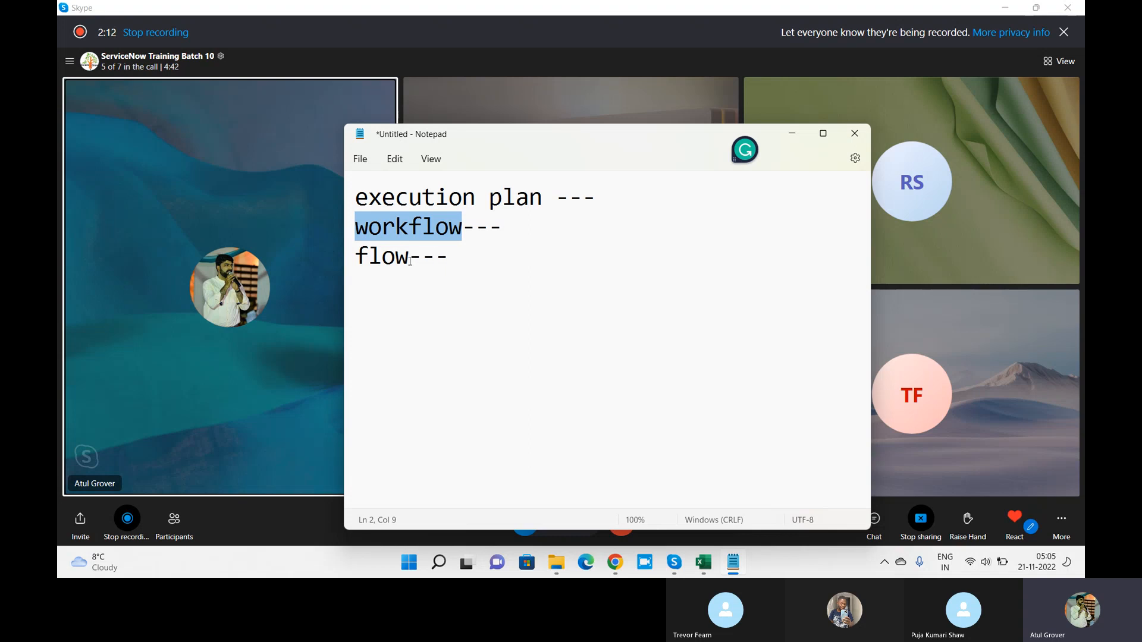
drag(410, 257, 359, 264)
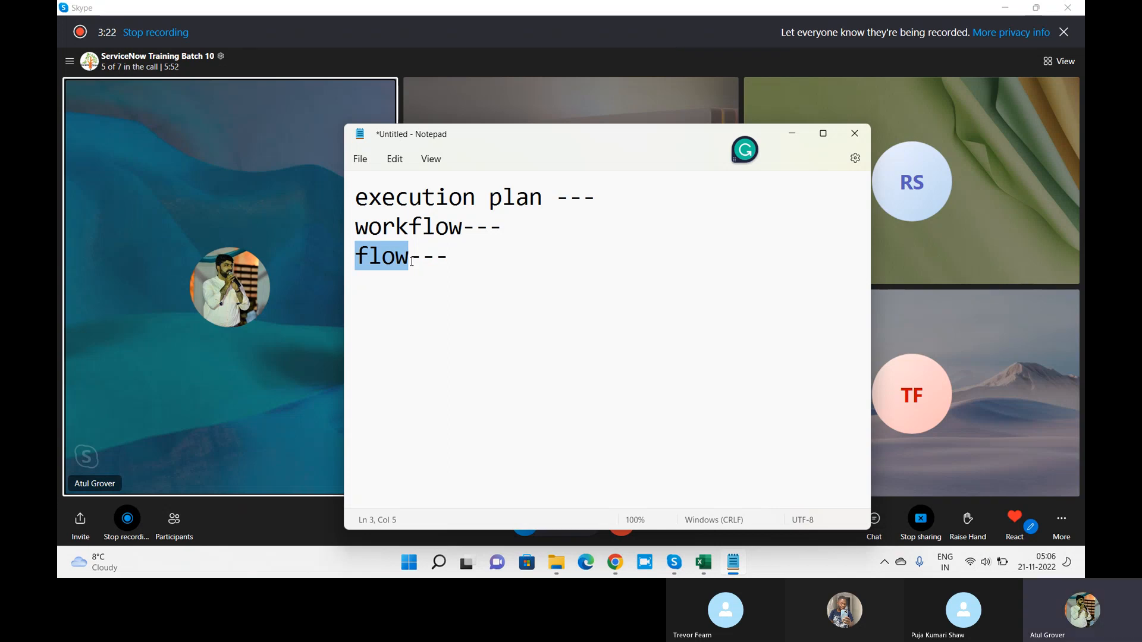
double_click(464, 226)
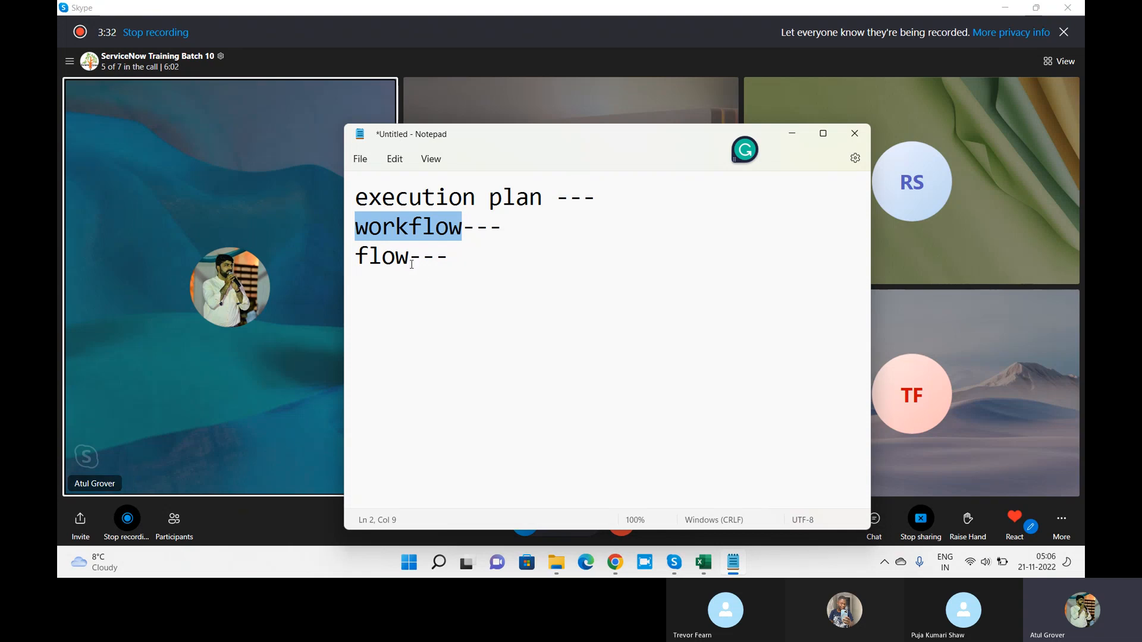
drag(410, 257, 339, 257)
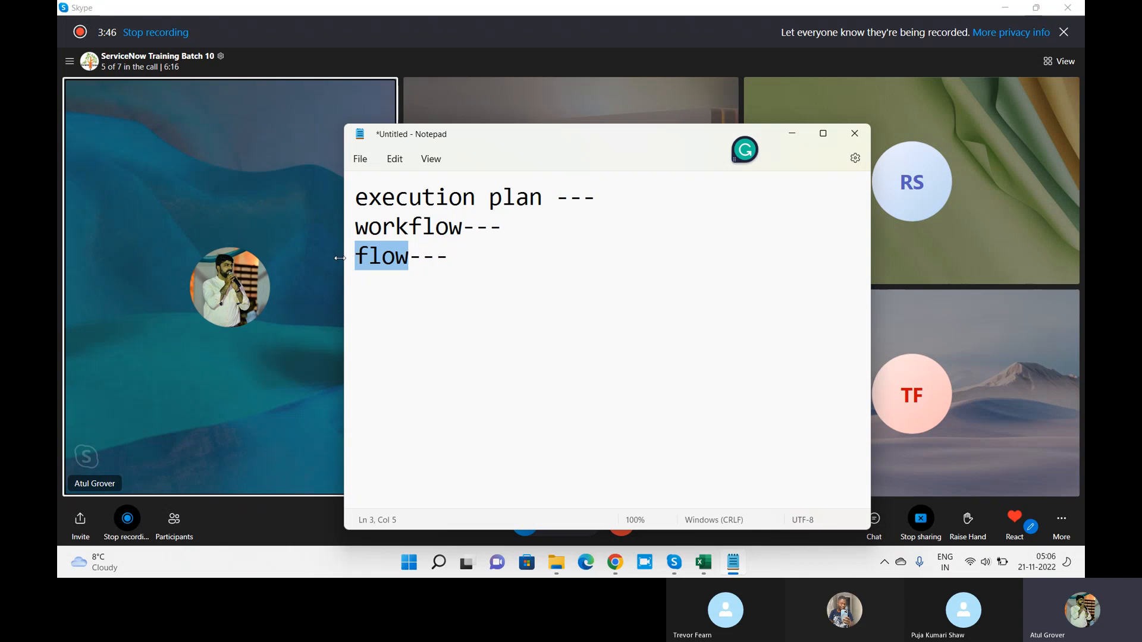
click(466, 229)
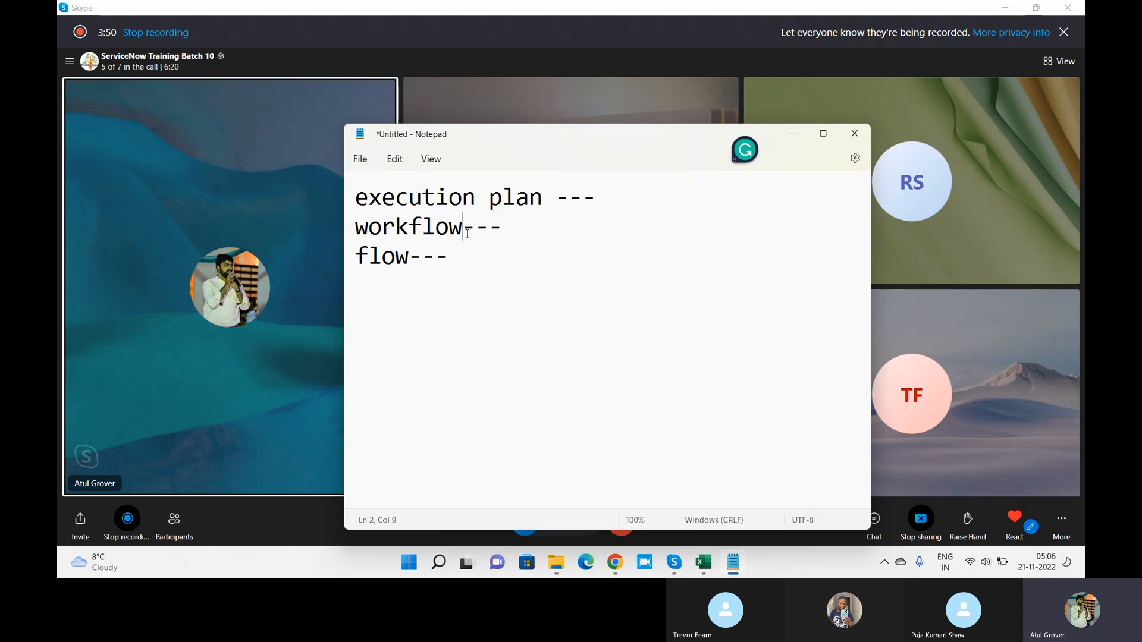
drag(462, 227, 364, 220)
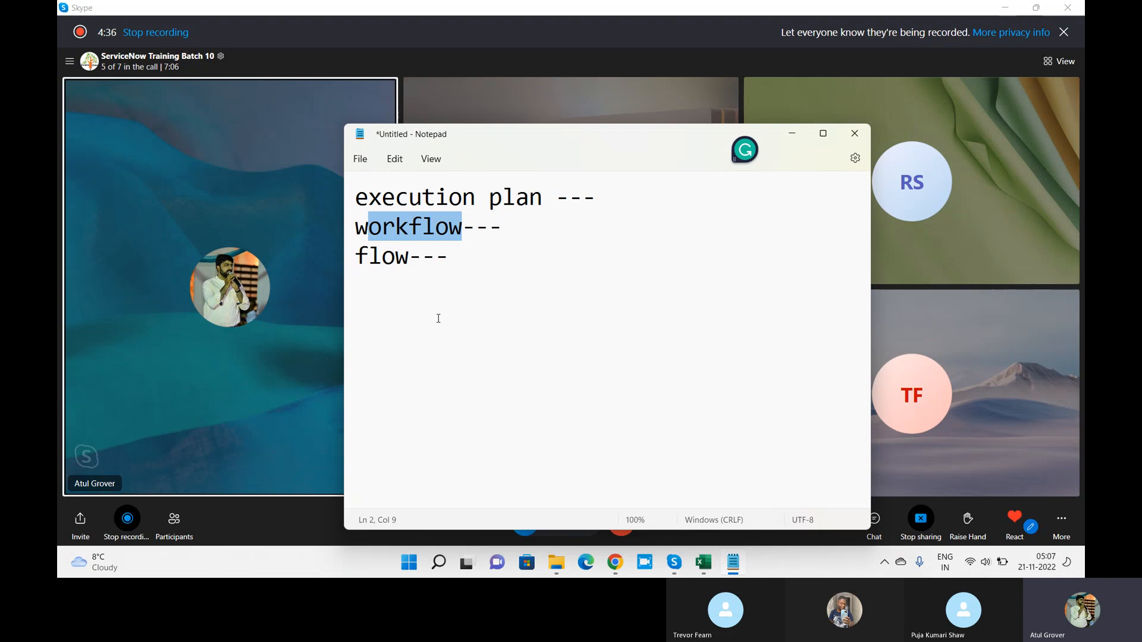
click(517, 226)
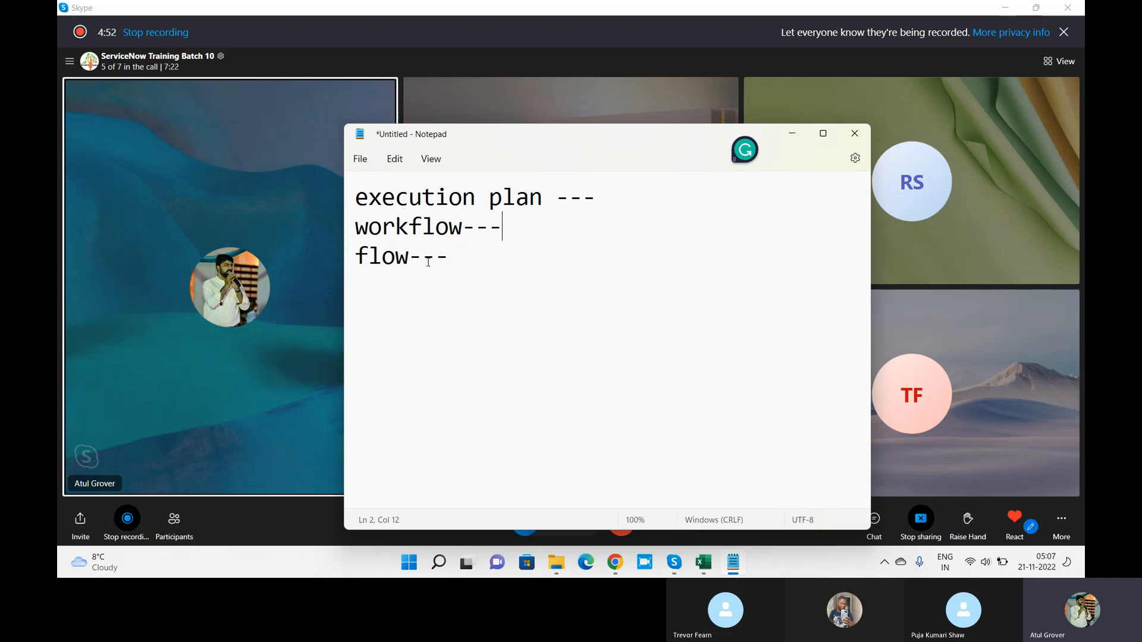
Step: Load dev86271.service-now.com/lng in a new Chrome tab
click(609, 570)
click(395, 12)
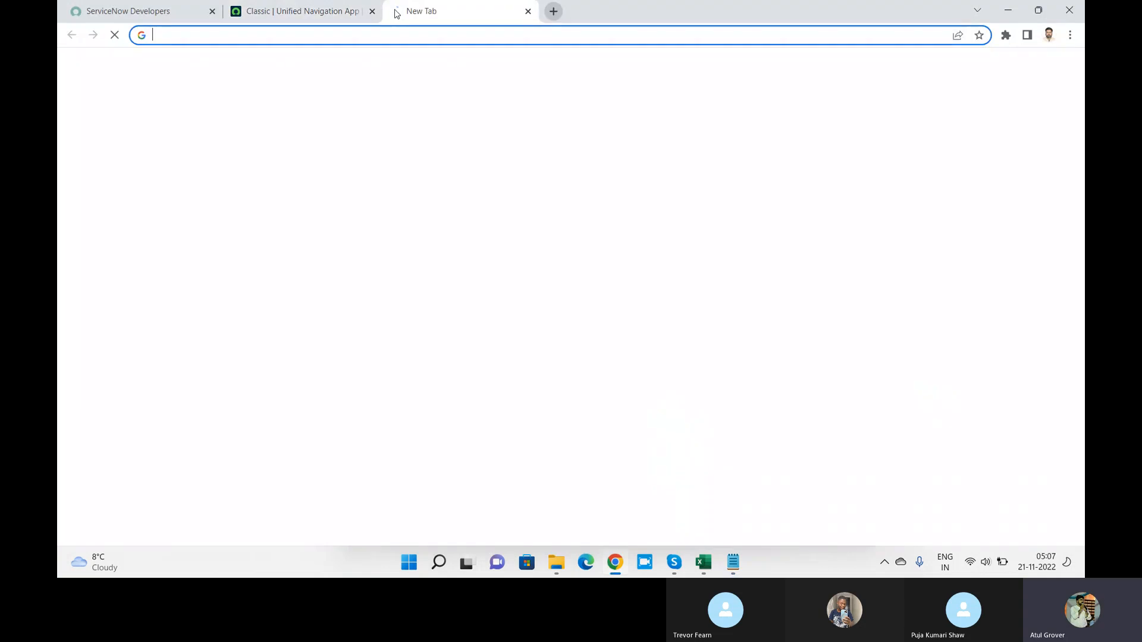
text(dev86271.service-now.com/)
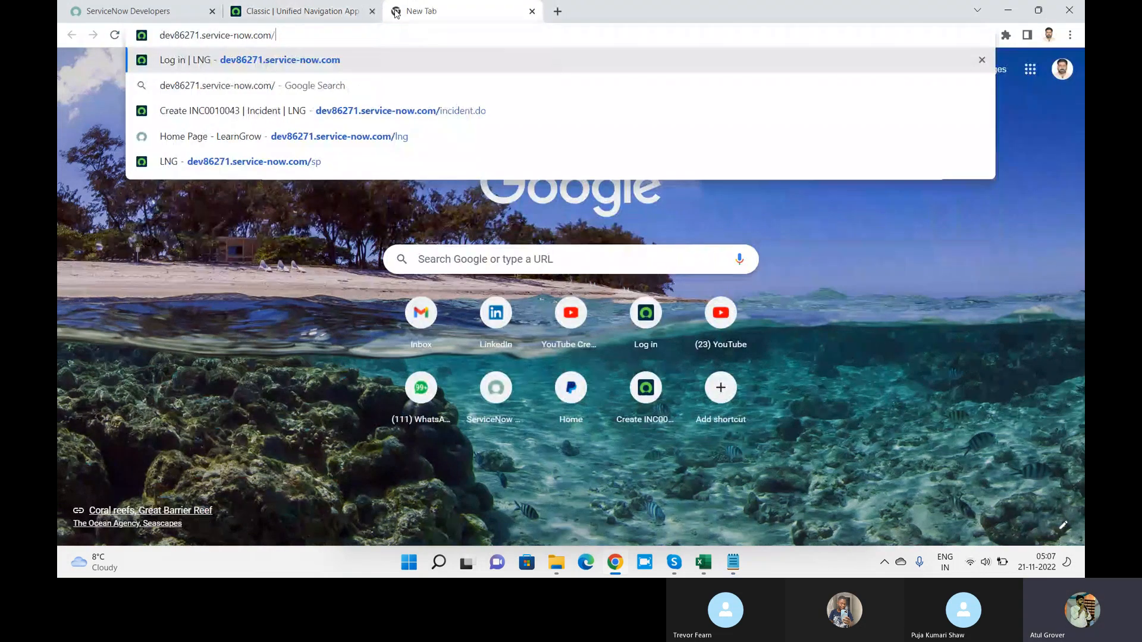
text(lng)
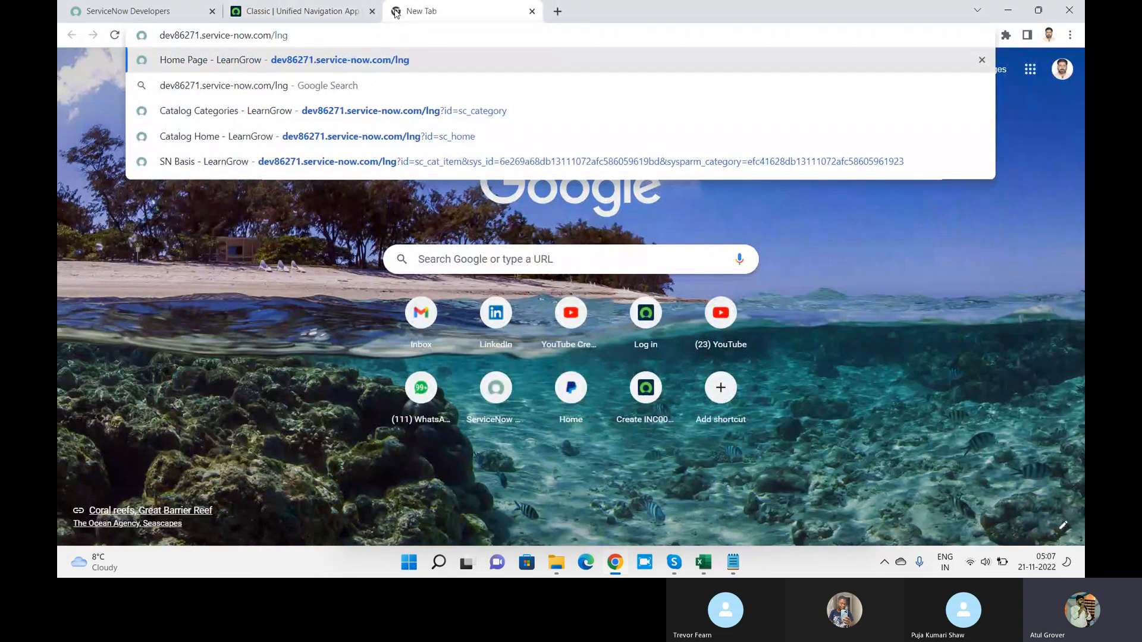
key(Return)
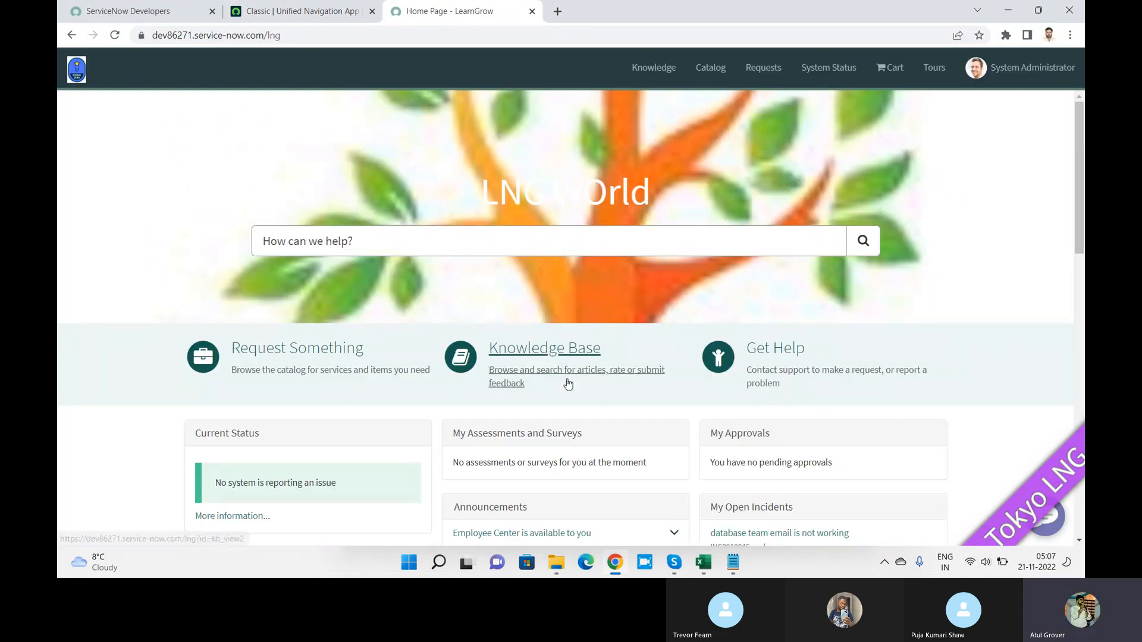
Step: From Request Something, go to the Training catalog's Admin category and open SN Basis
click(346, 353)
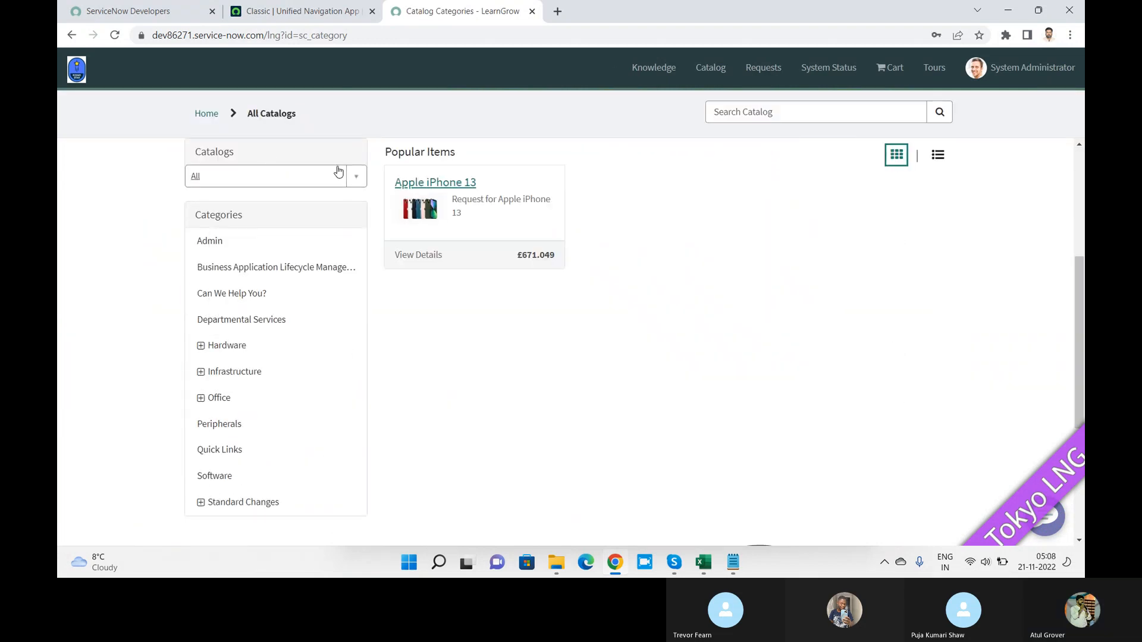
click(361, 178)
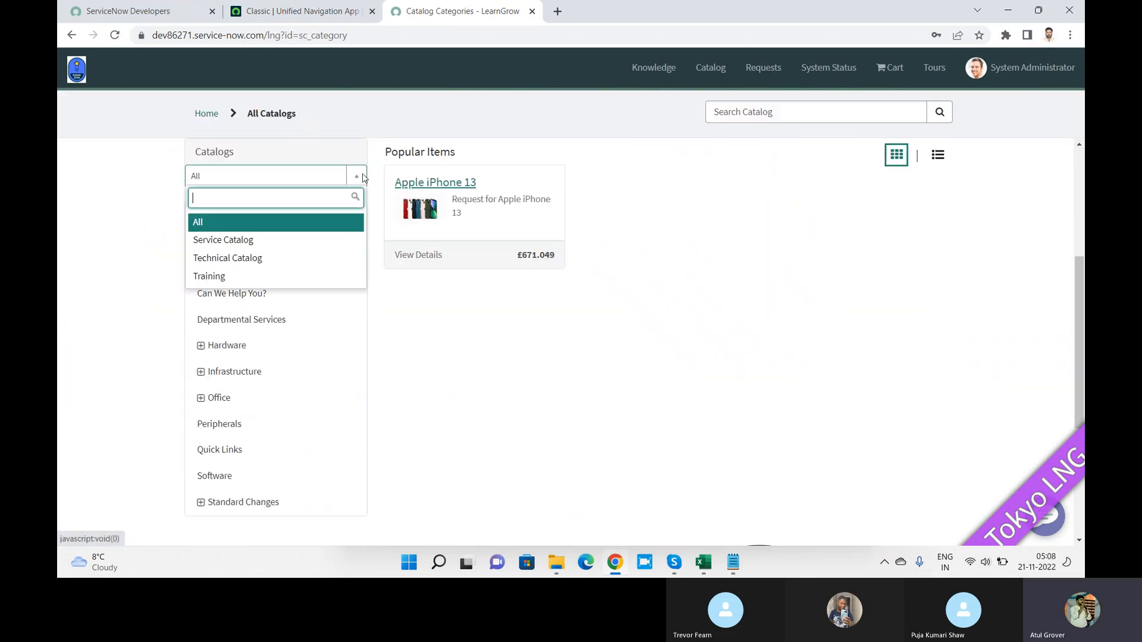
click(213, 276)
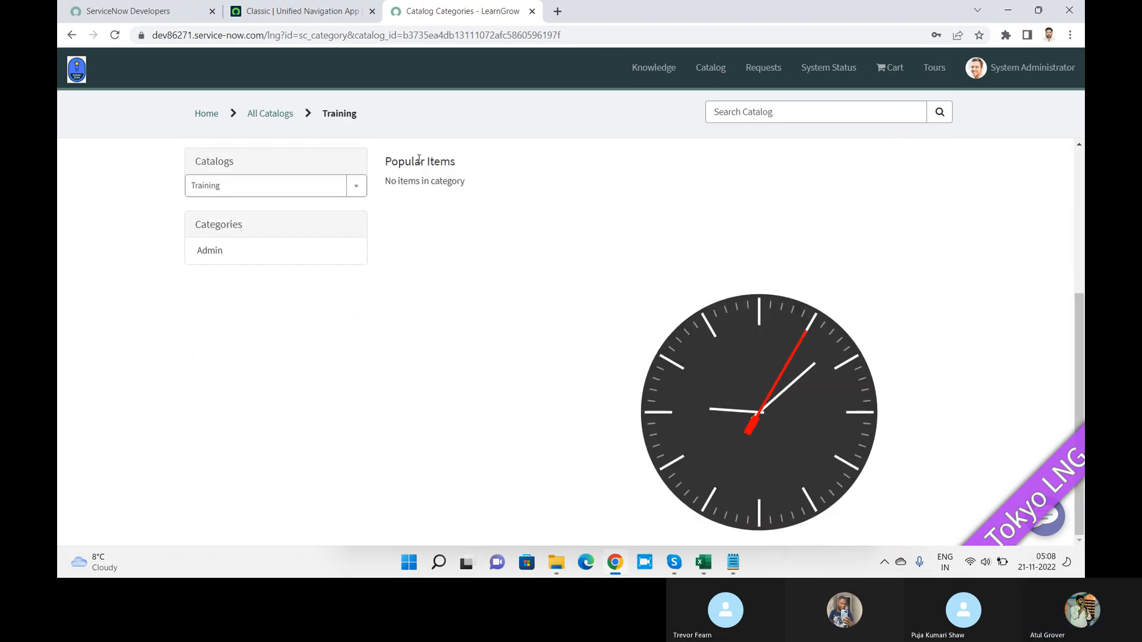
click(218, 255)
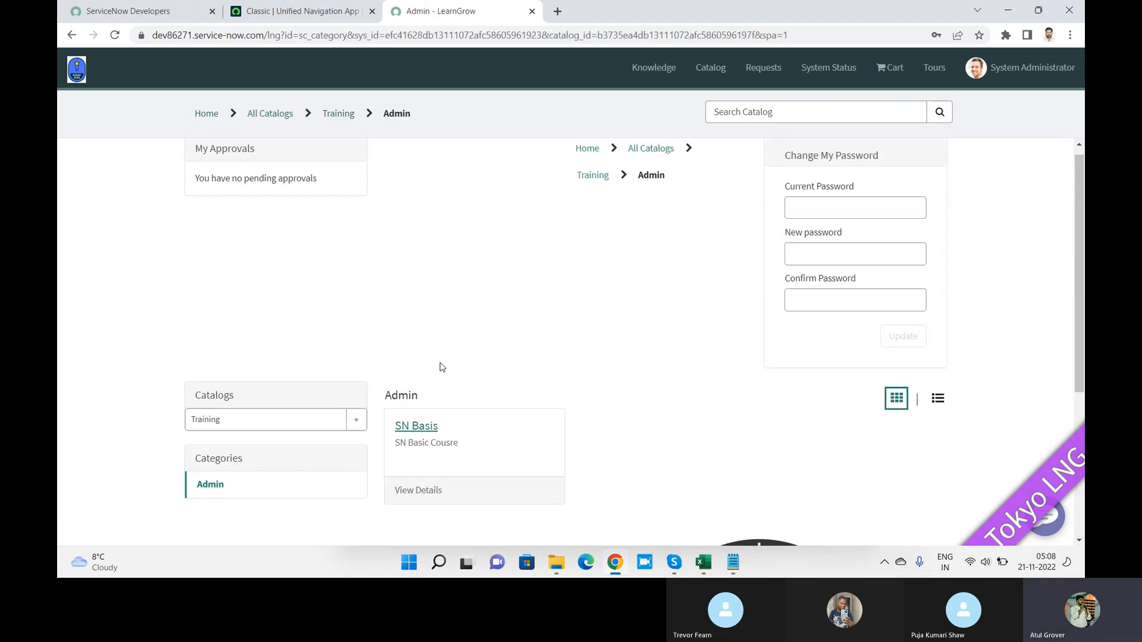
click(423, 421)
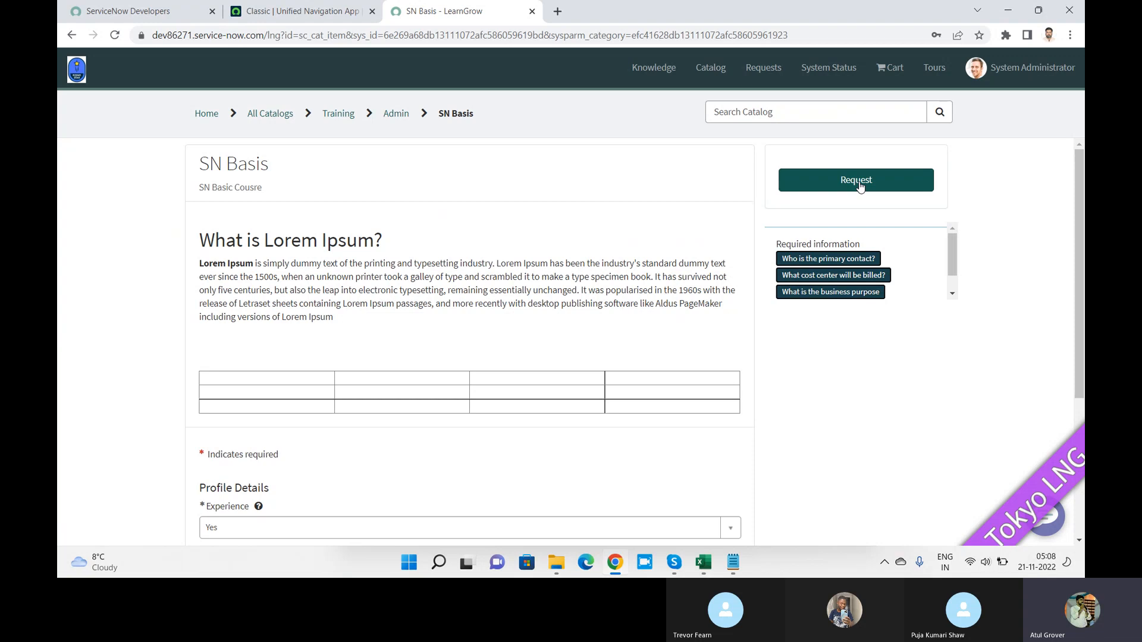
Step: Set the primary contact to the first listed user, cost center HR, and purpose KTLO
scroll(557, 319, down, 4)
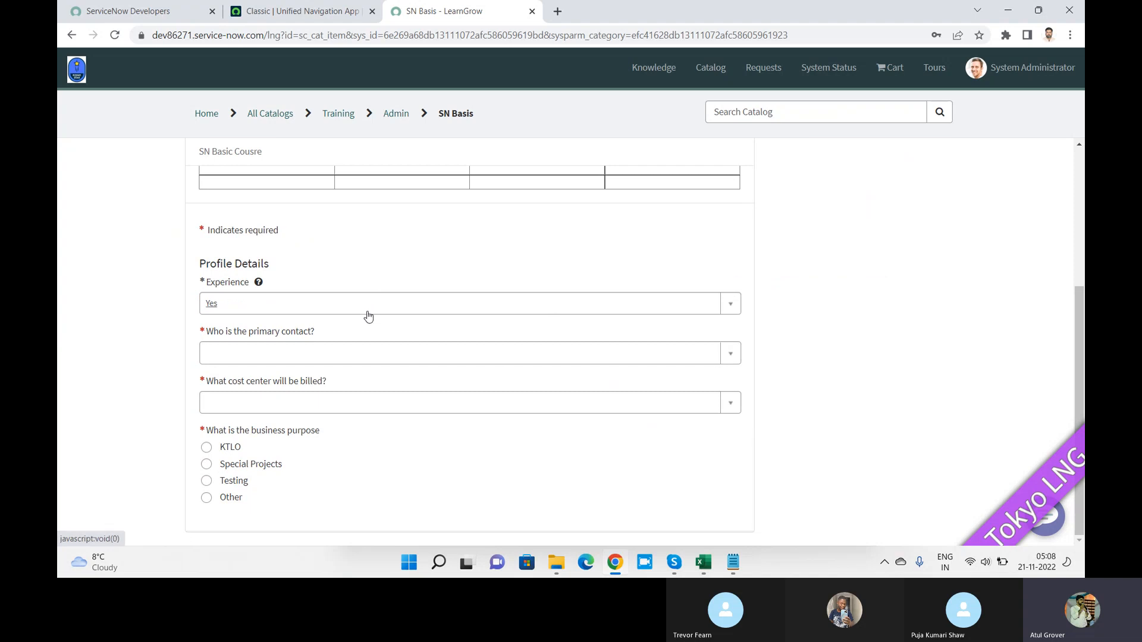
click(364, 357)
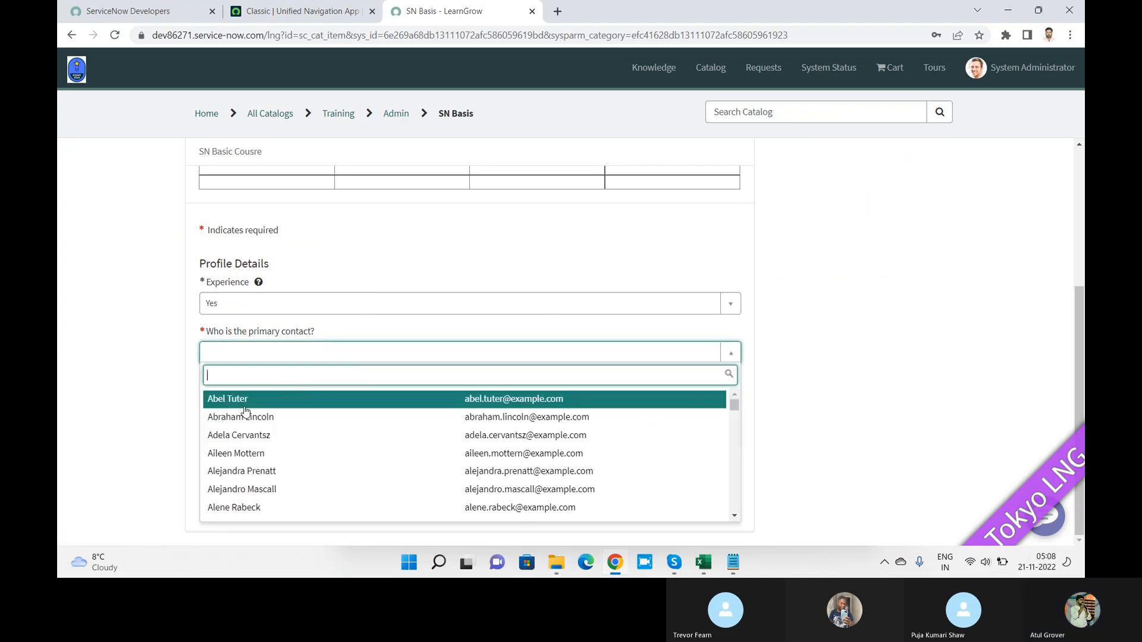
key(Return)
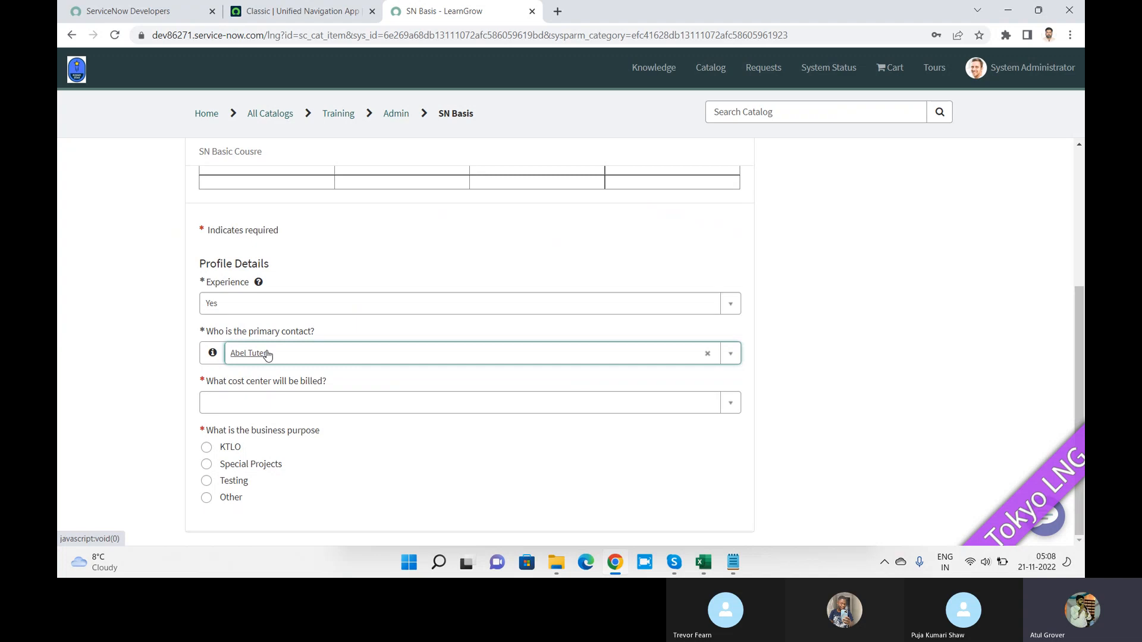
click(453, 409)
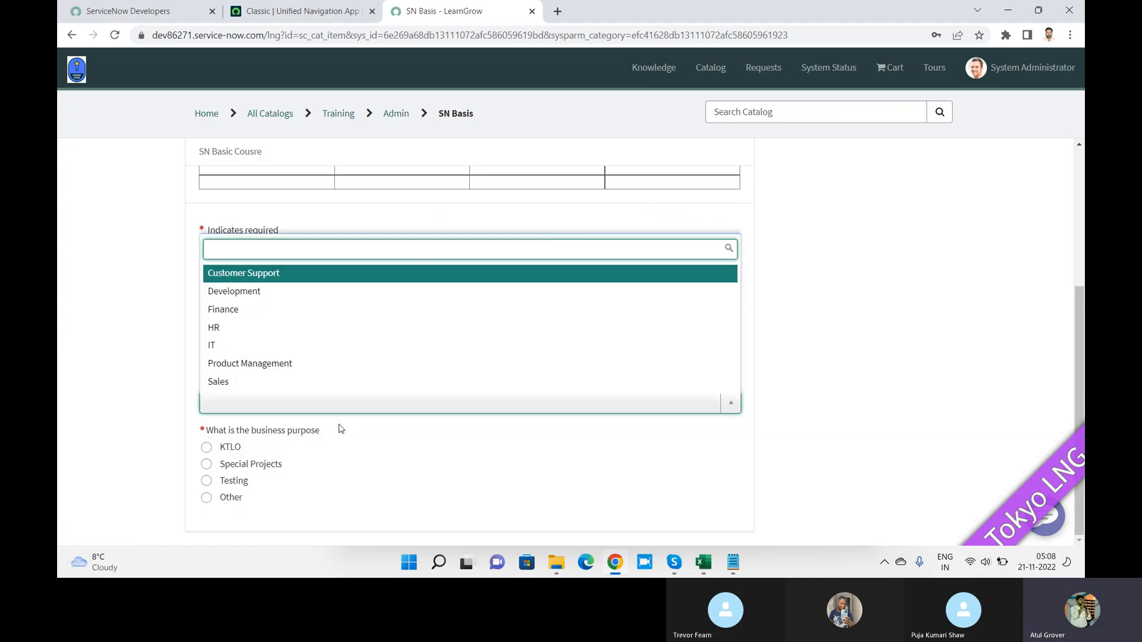
click(244, 329)
click(216, 448)
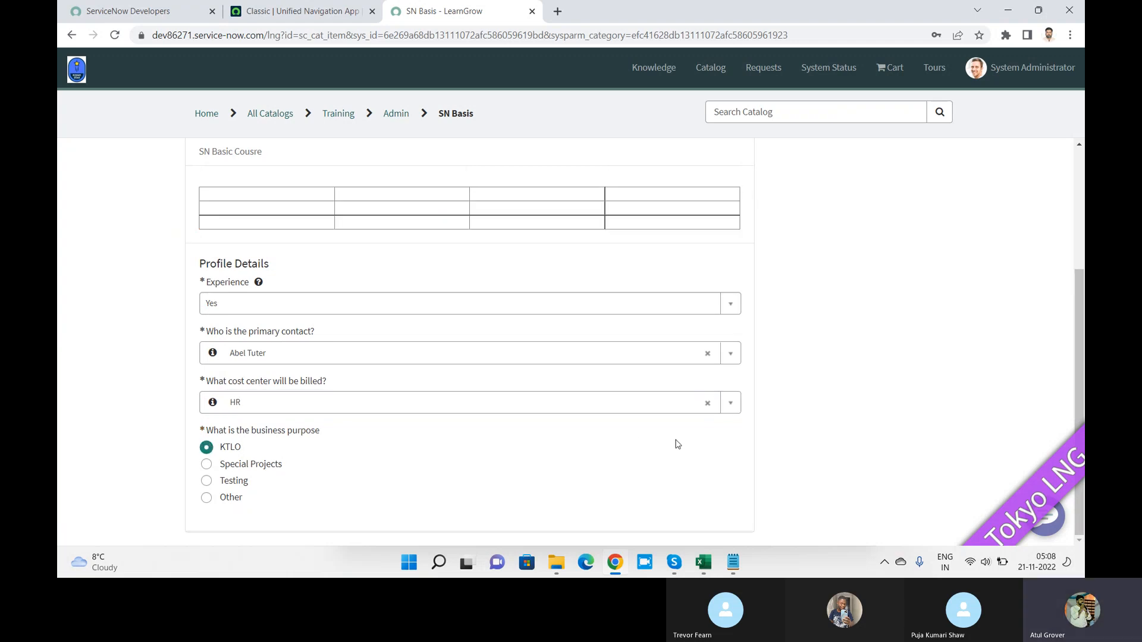
Step: Submit the SN Basis request and confirm it
scroll(1081, 311, up, 3)
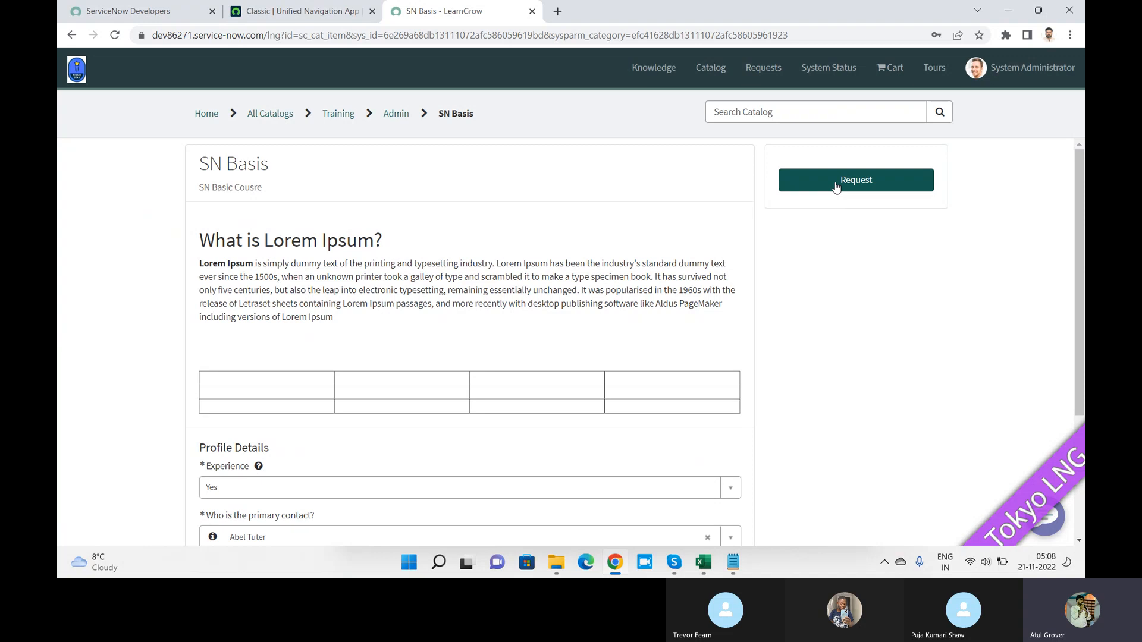
click(836, 183)
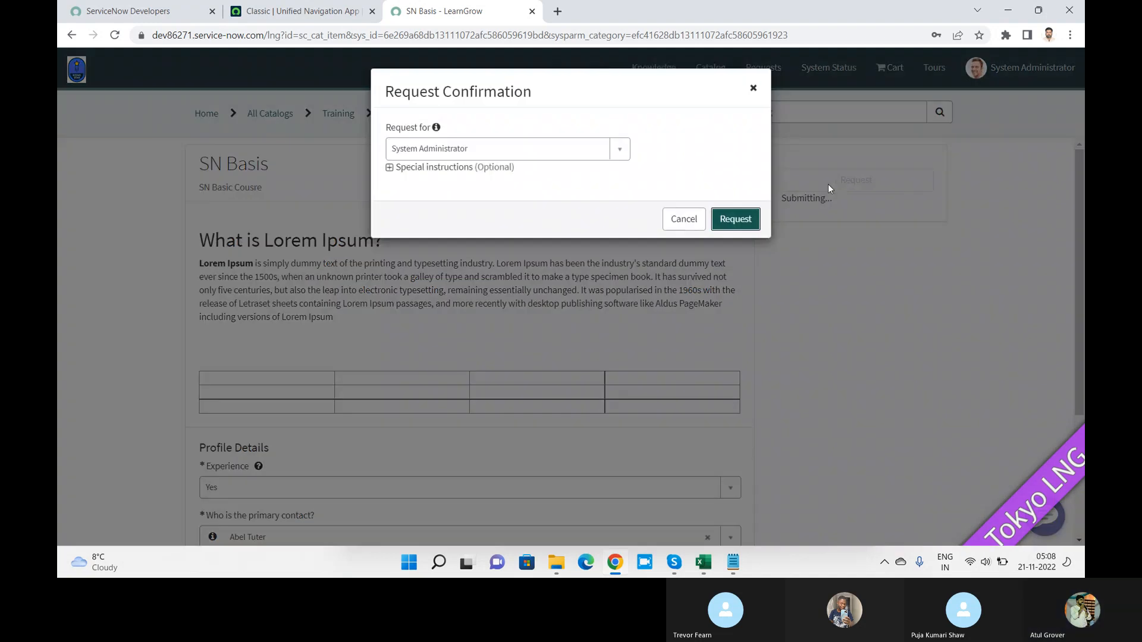
click(733, 228)
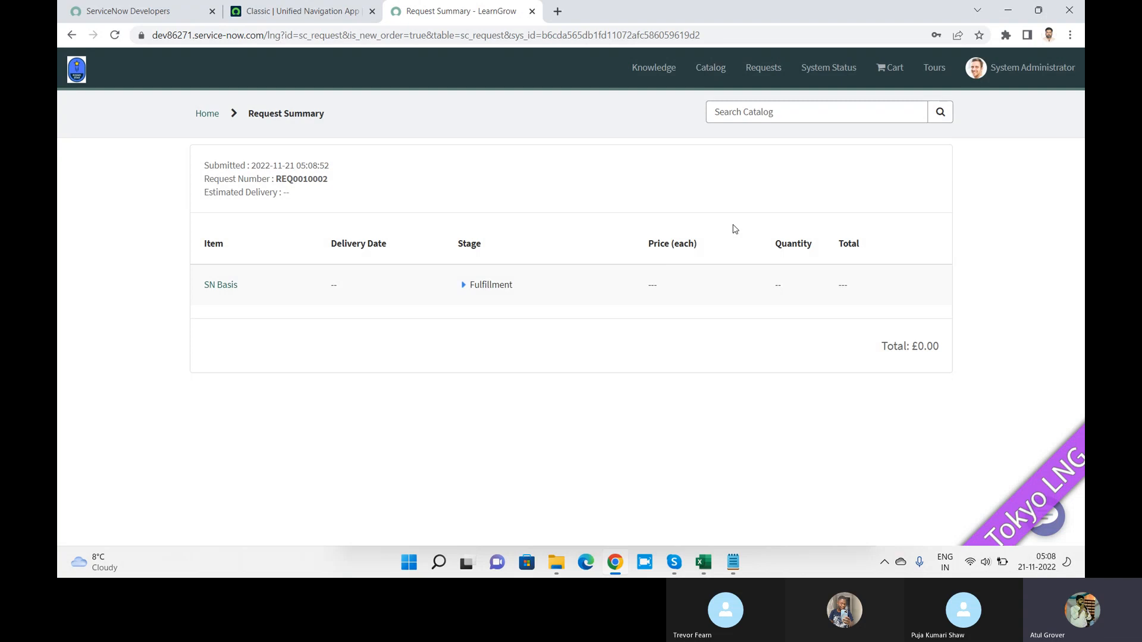
Step: Find the new request number via classic-interface global search and open its RITM record
double_click(310, 179)
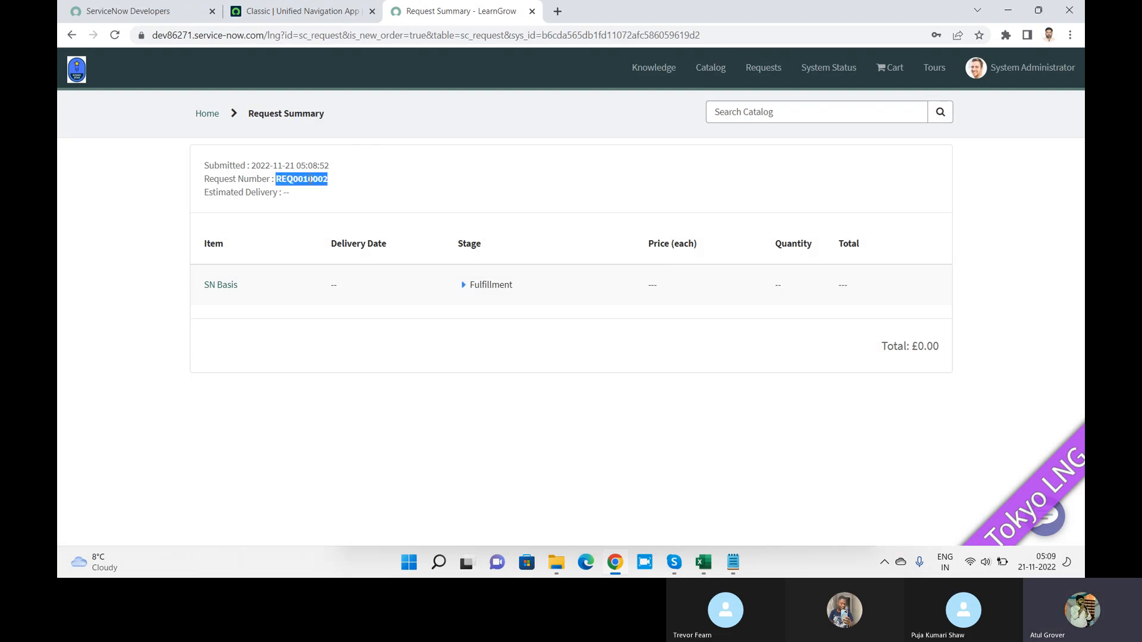
click(297, 12)
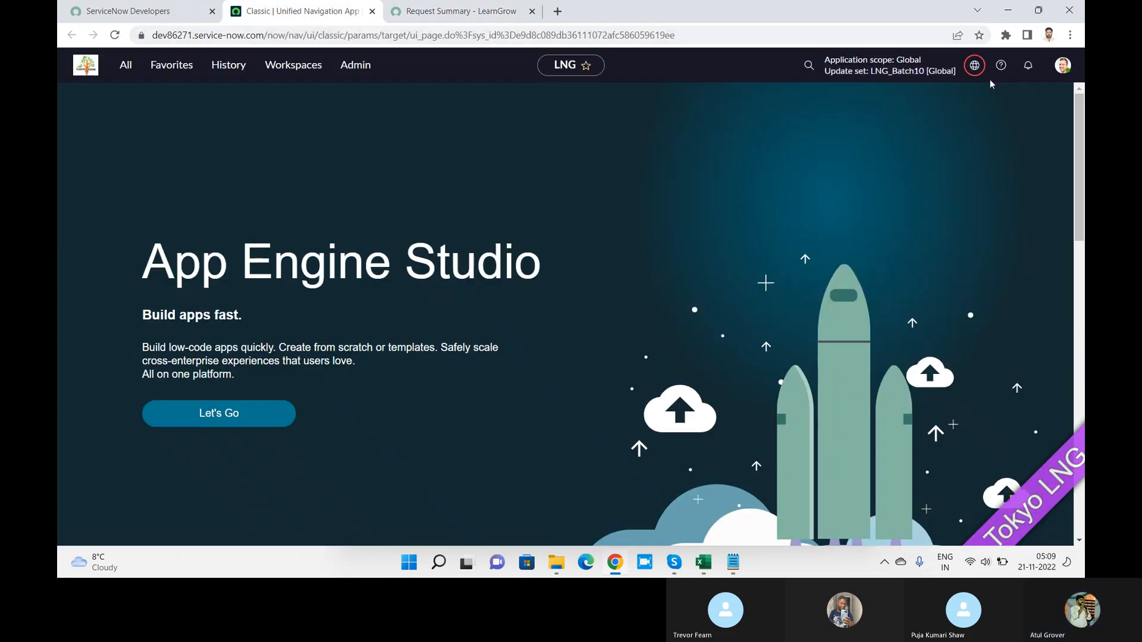
click(810, 69)
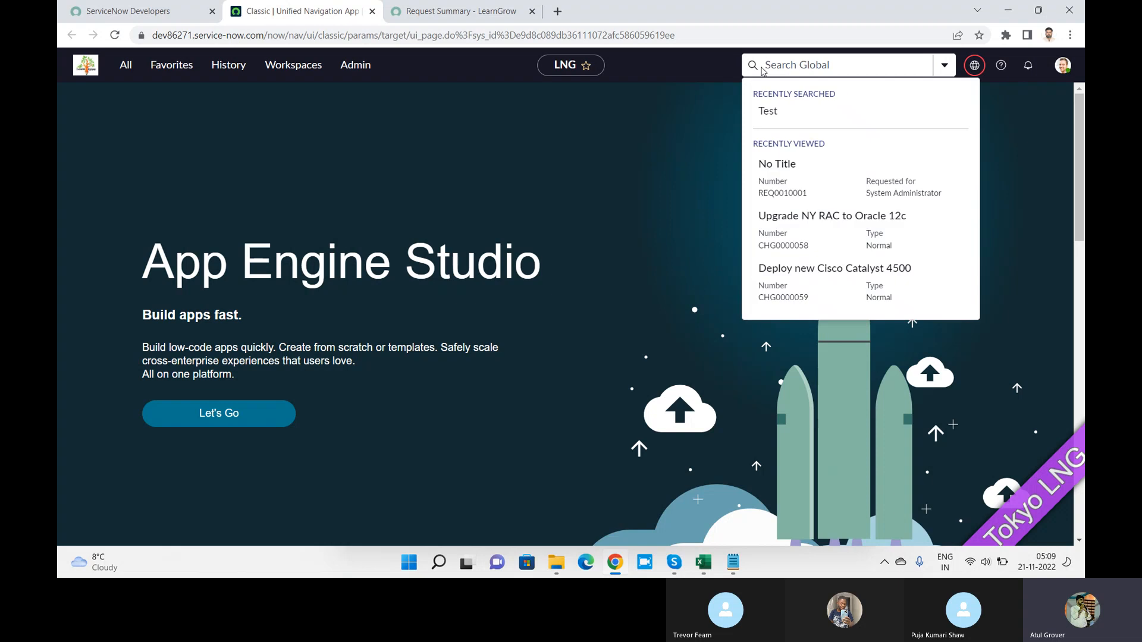
click(762, 71)
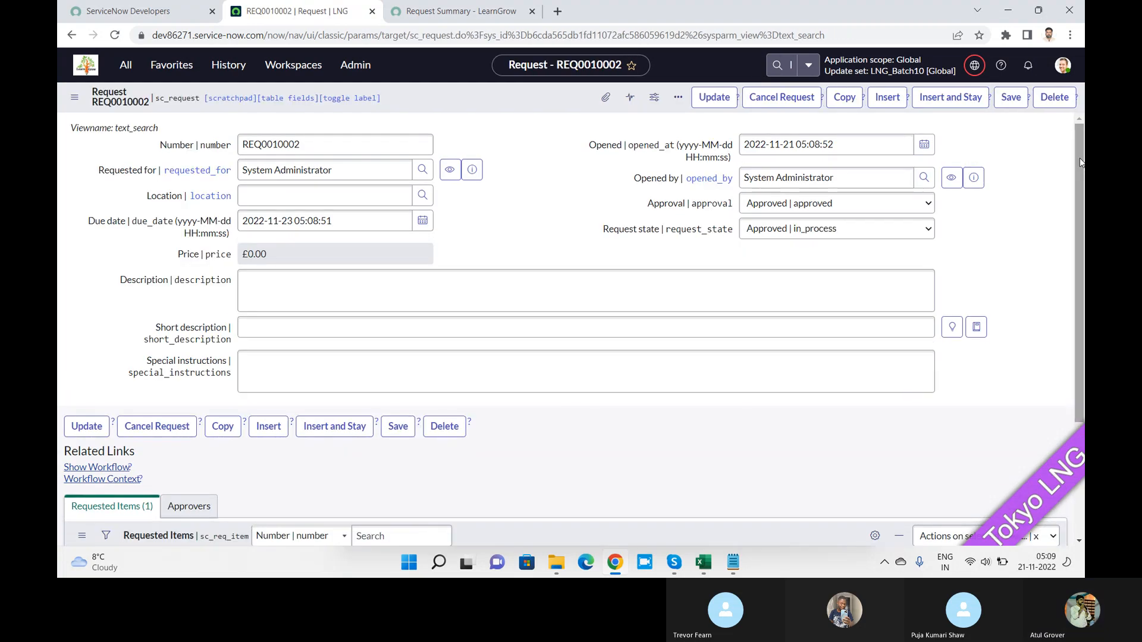
scroll(310, 431, down, 3)
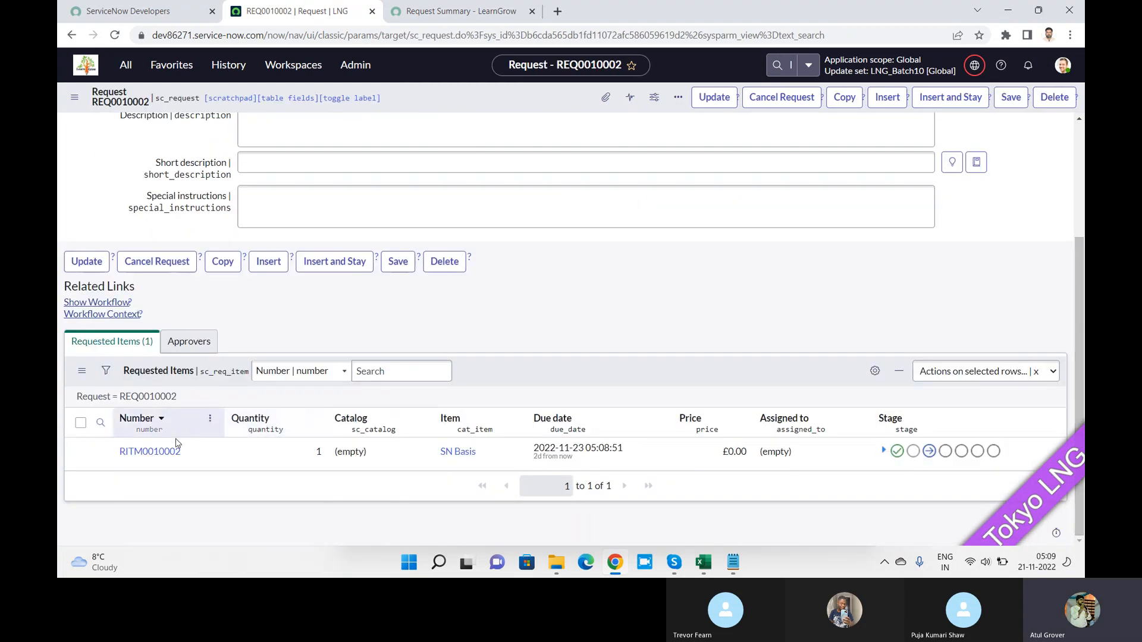
click(154, 455)
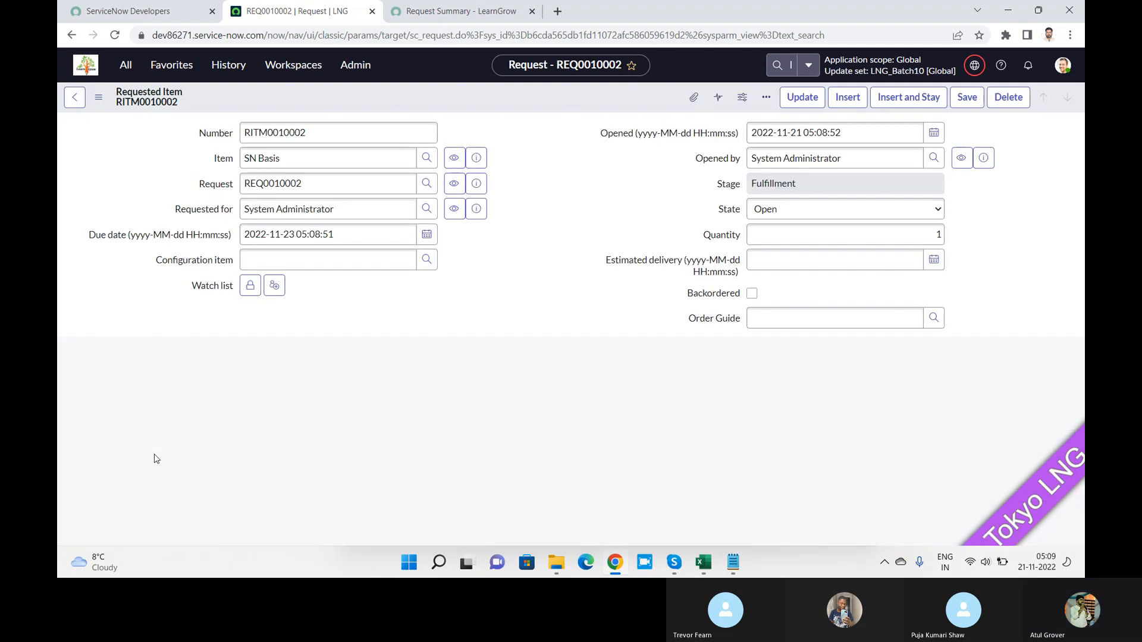
Step: Scroll down to the Catalog Tasks list, then filter the navigator by 'workflow'
drag(1079, 130, 1079, 384)
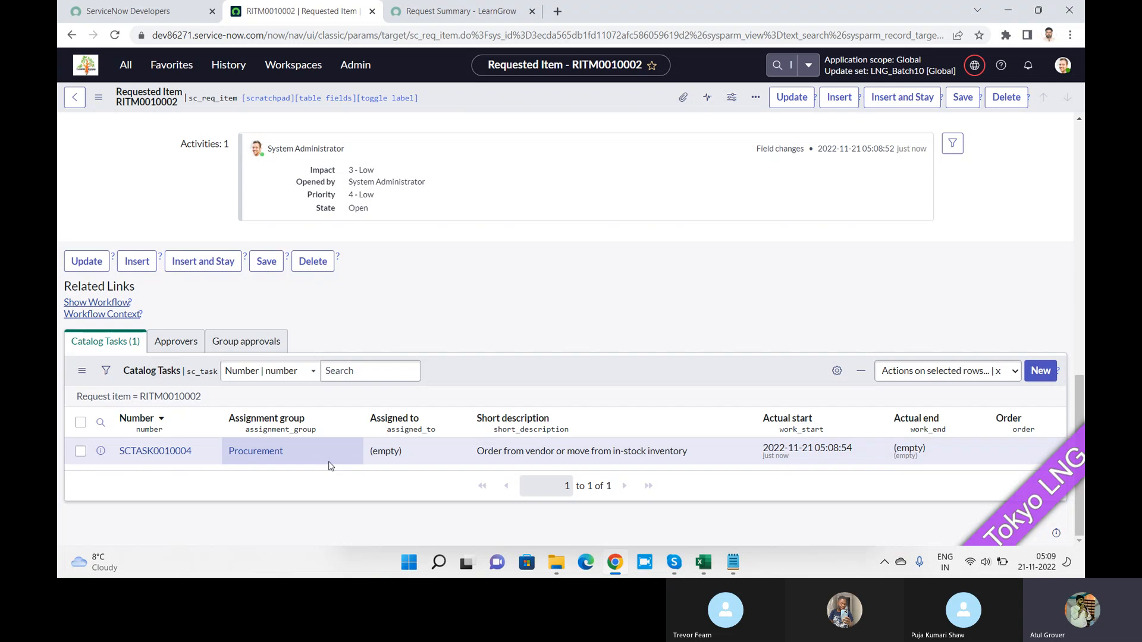
click(136, 70)
text(orkflow)
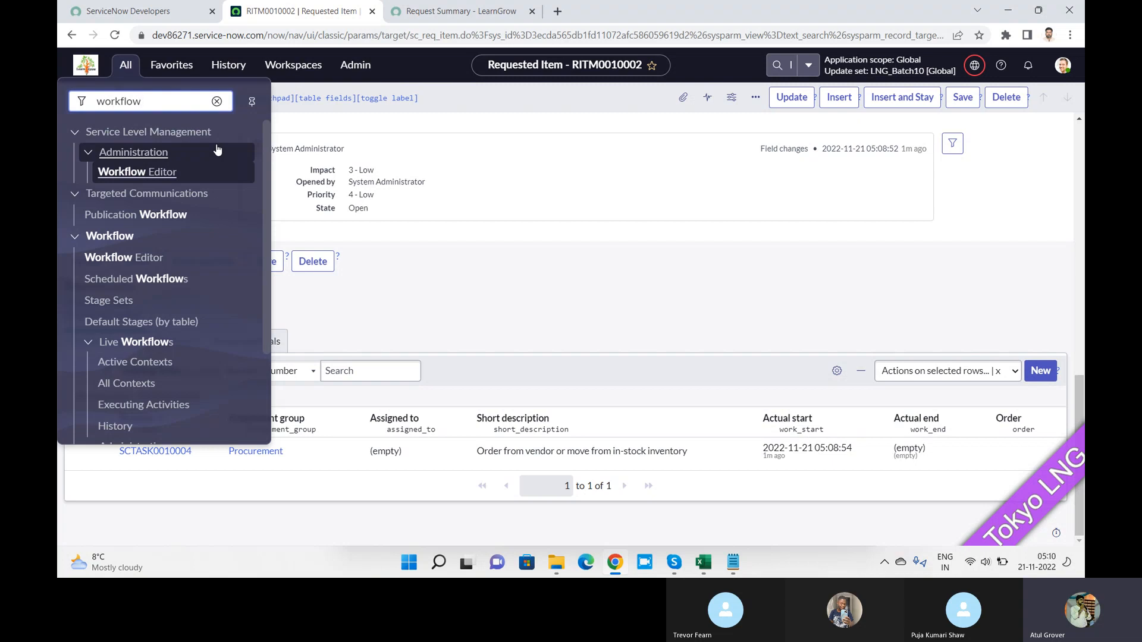
key(alt+Tab)
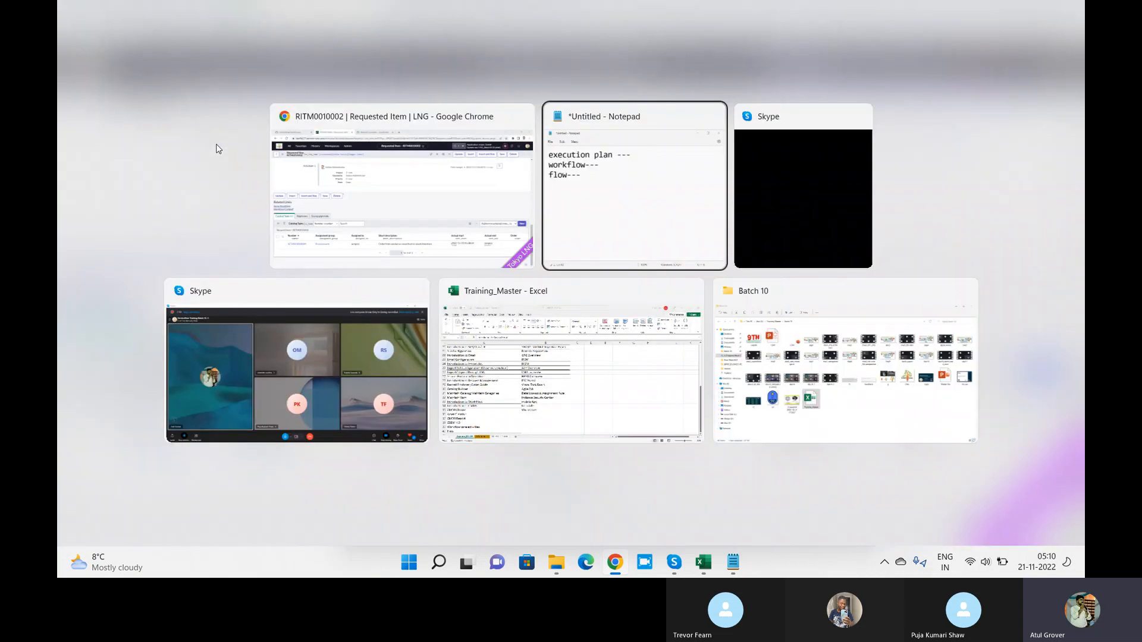
key(alt+Tab)
key(alt+Tab)
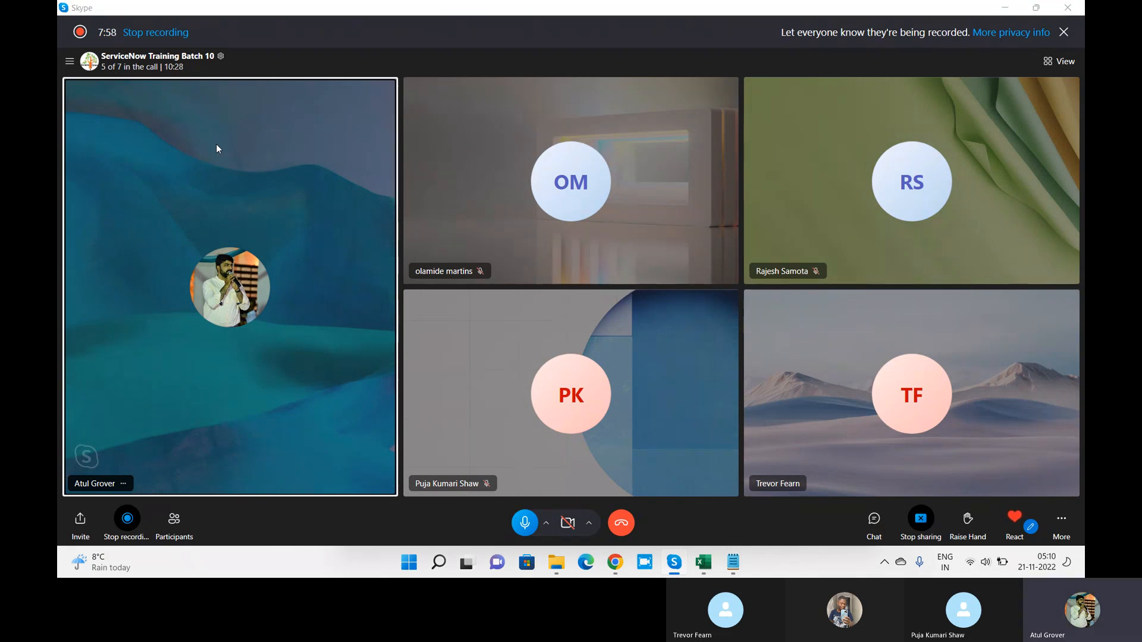
key(alt+Tab)
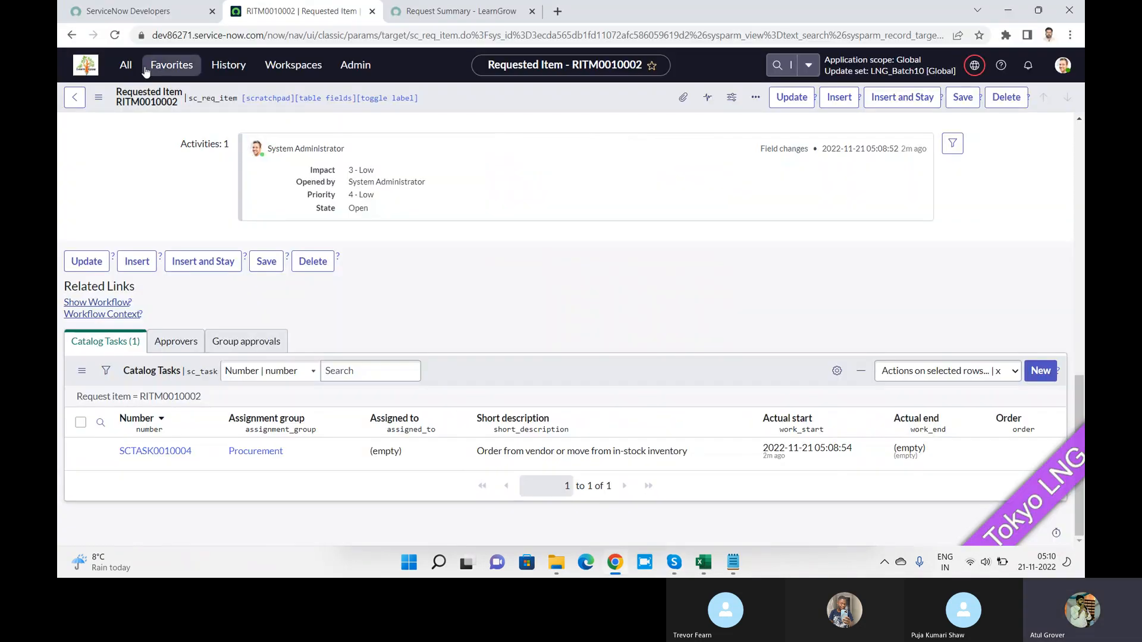
Step: Filter the navigator for 'workflow' and launch the Workflow Editor
click(126, 64)
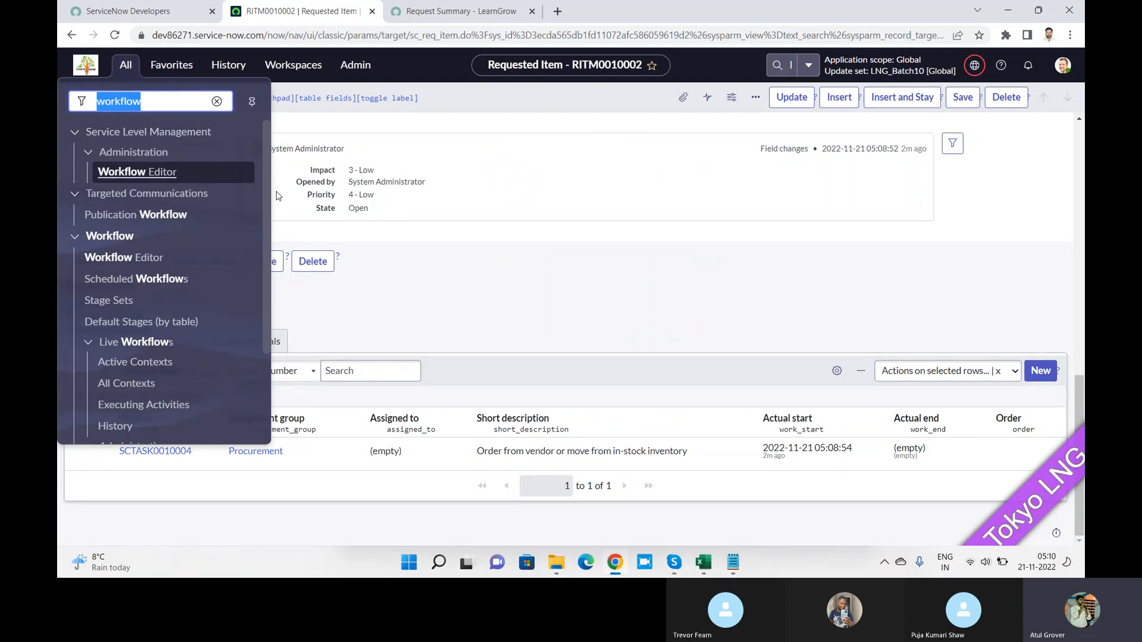
click(202, 104)
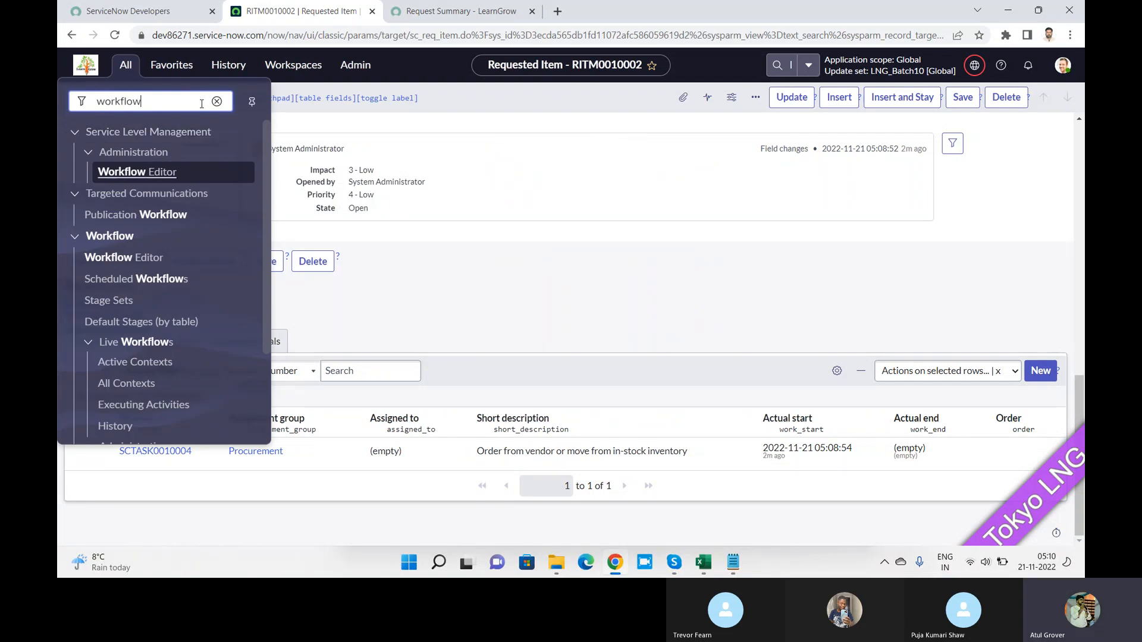
text(e)
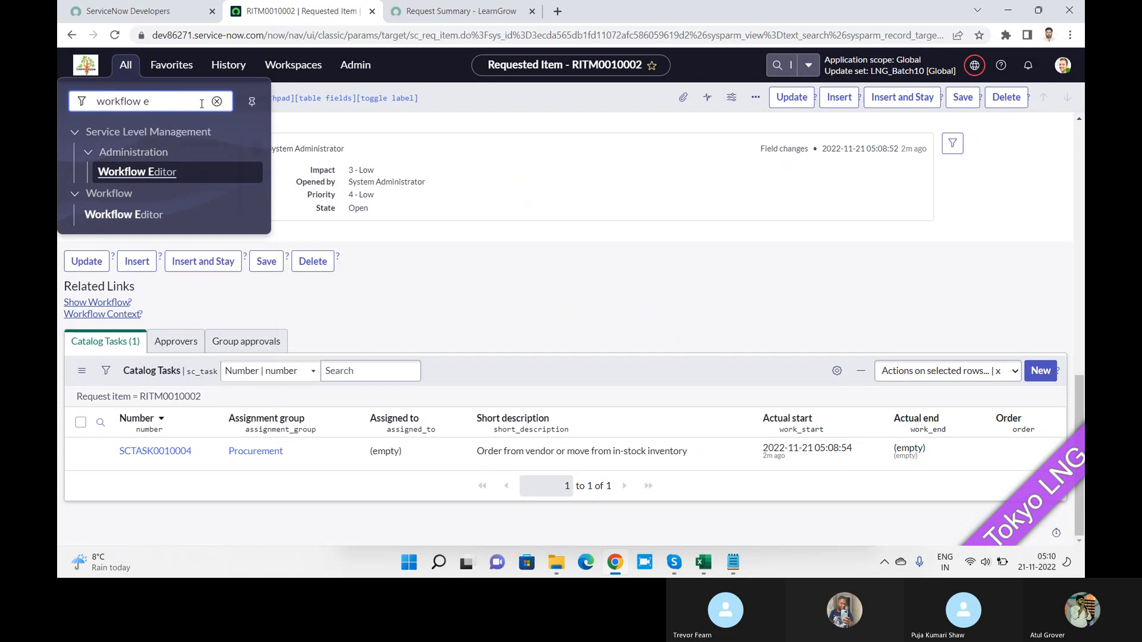
key(BackSpace)
key(BackSpace)
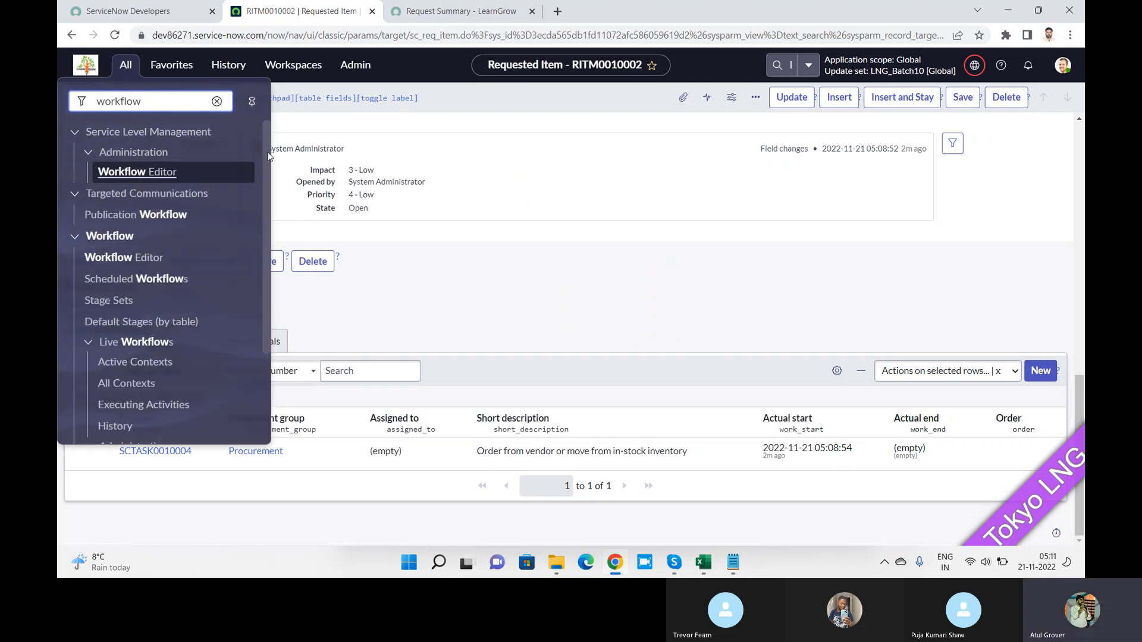
mouse_move(269, 157)
mouse_down()
mouse_move(266, 269)
mouse_move(267, 146)
mouse_up()
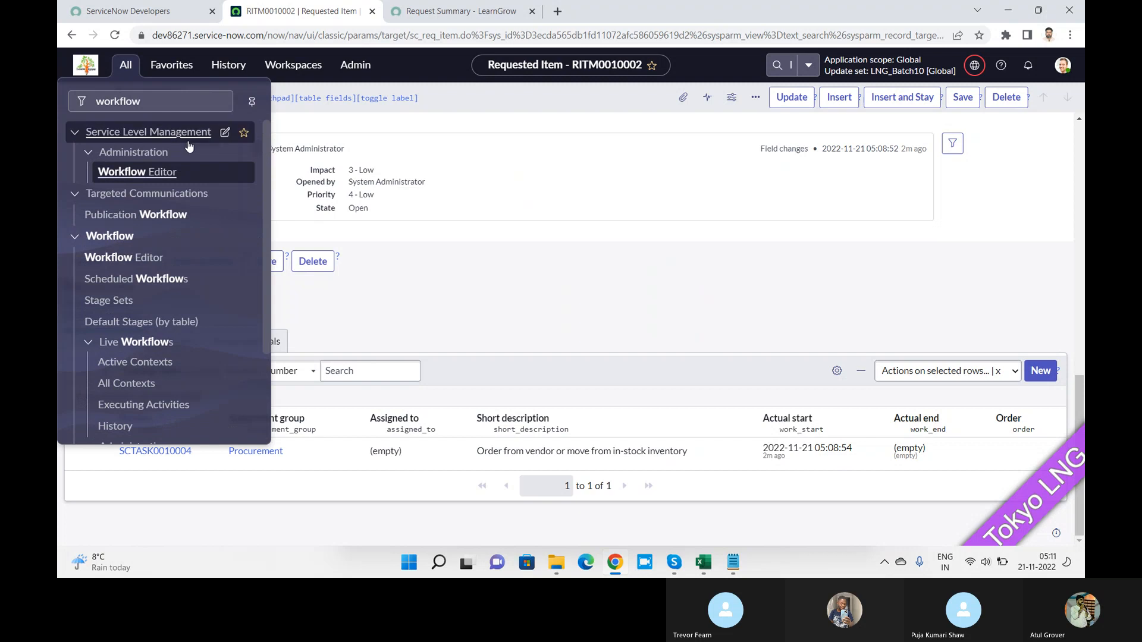
click(141, 259)
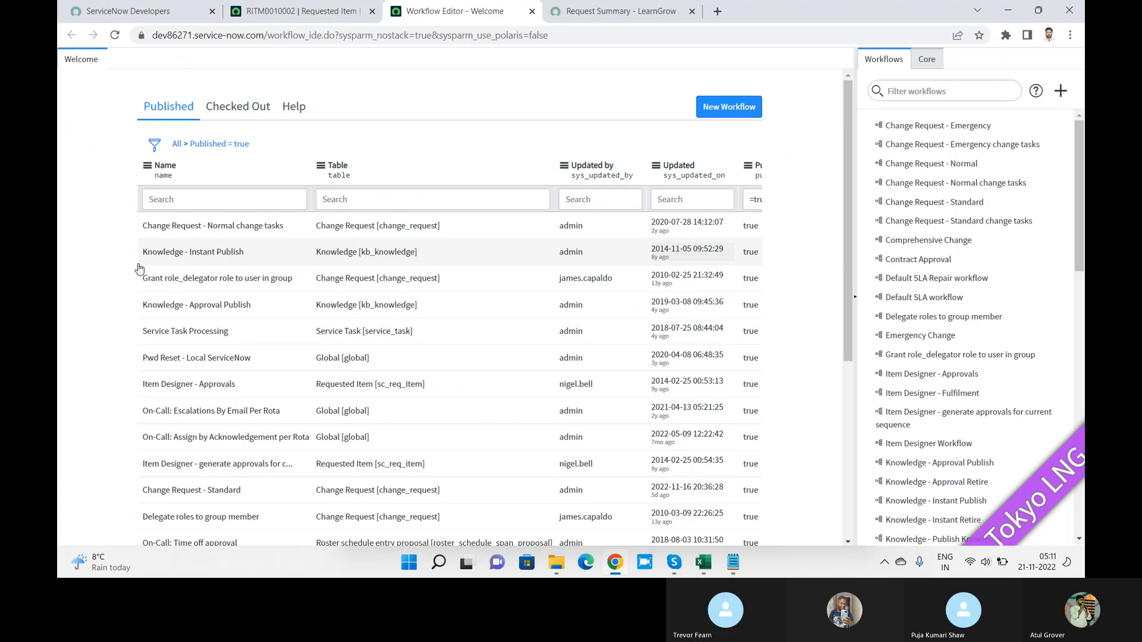
Step: Filter workflows by 'request', view the Emergency and Normal Change Request workflows, then switch to Skype
click(933, 97)
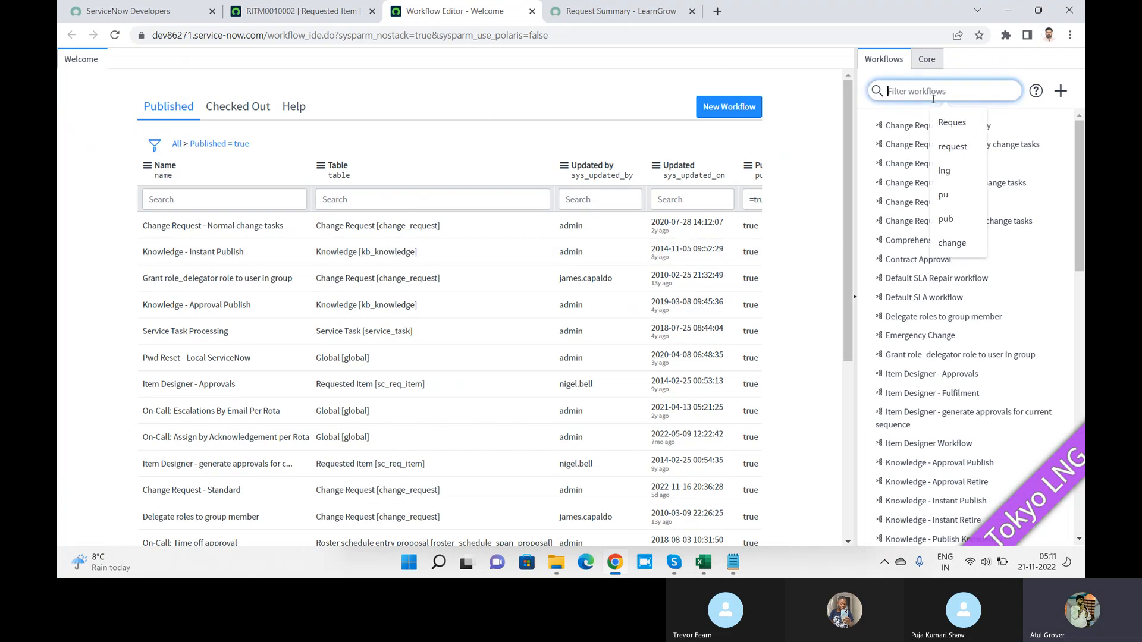
text(request)
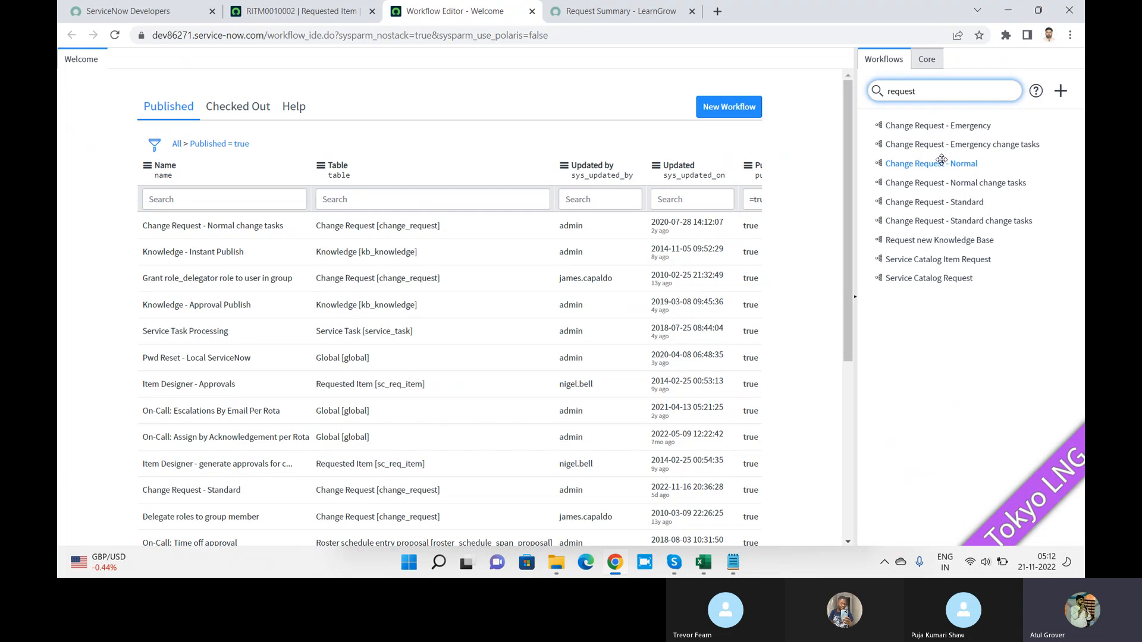
click(934, 123)
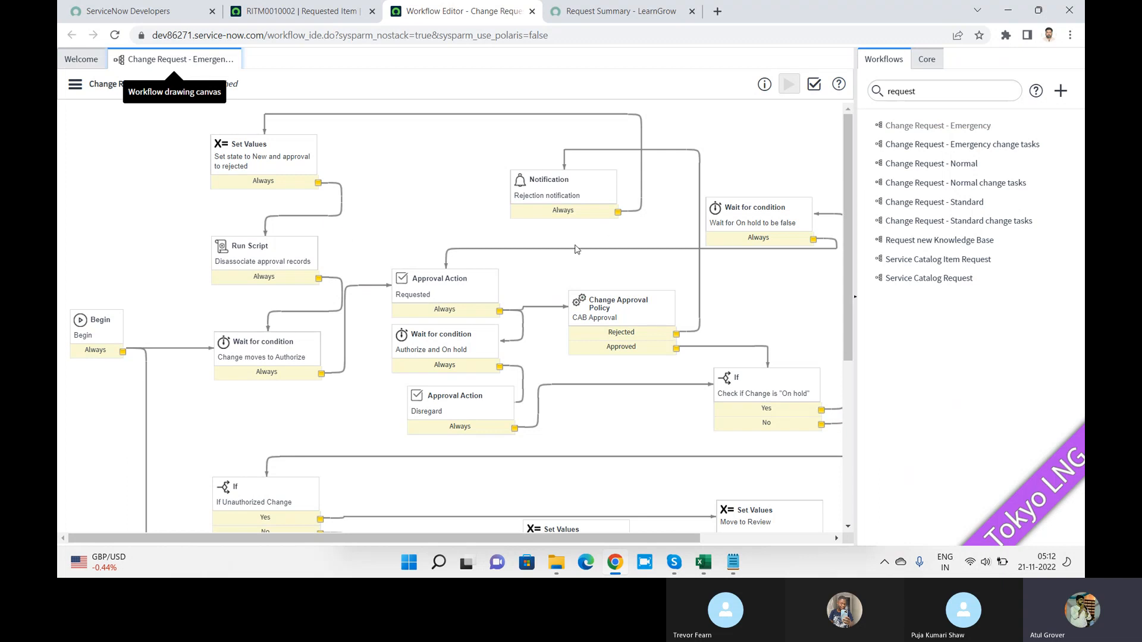
drag(847, 201, 848, 430)
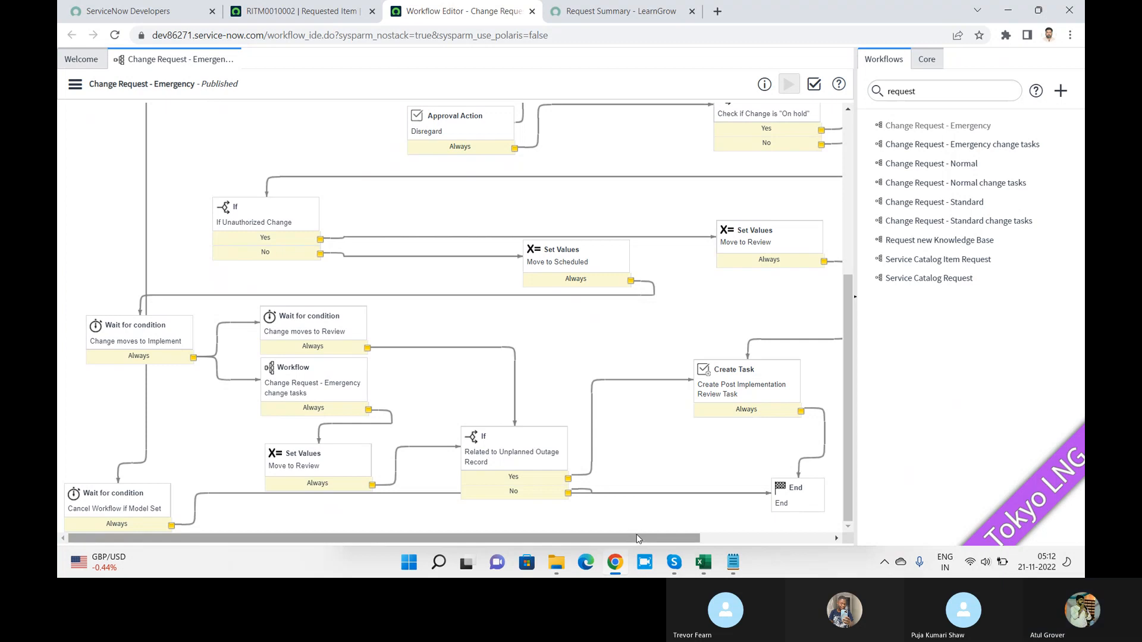
drag(637, 537, 539, 532)
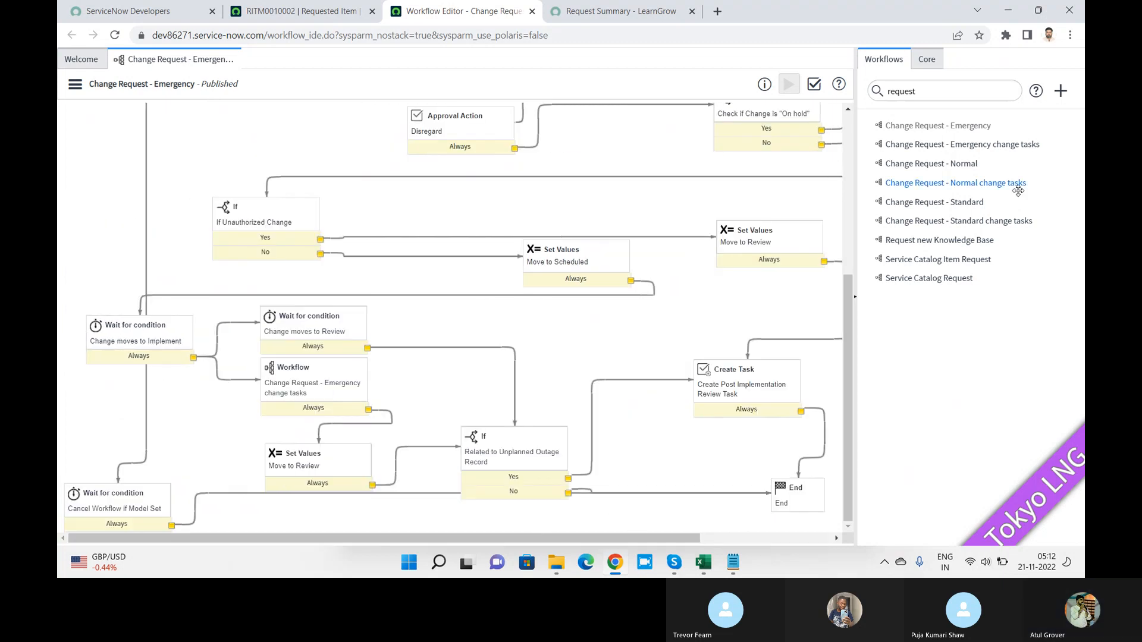
click(936, 164)
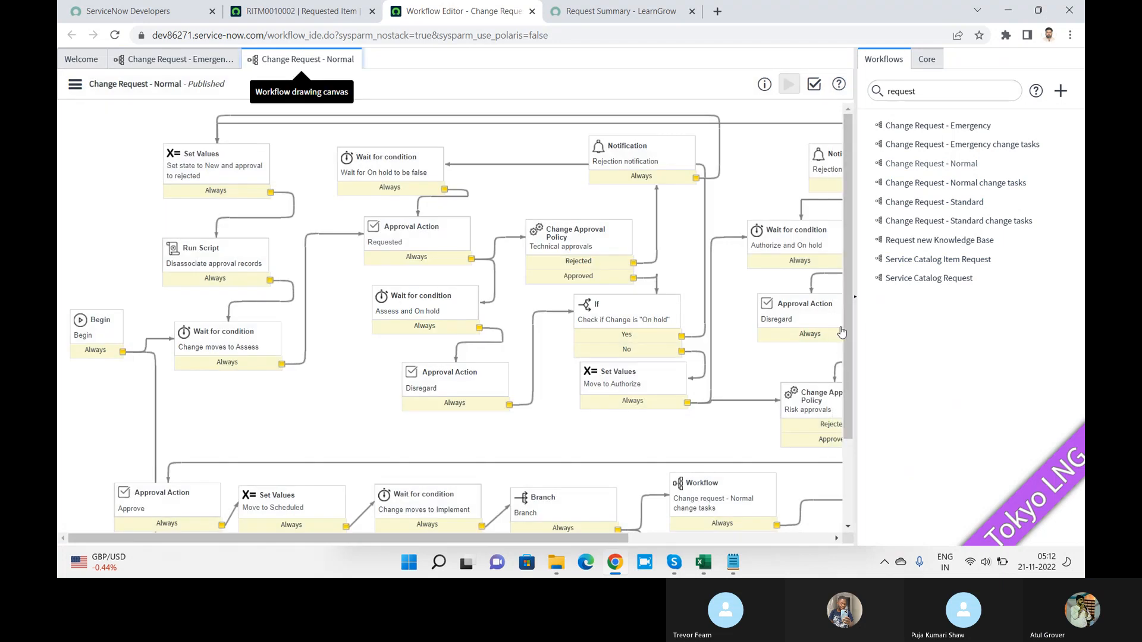
drag(848, 337, 861, 265)
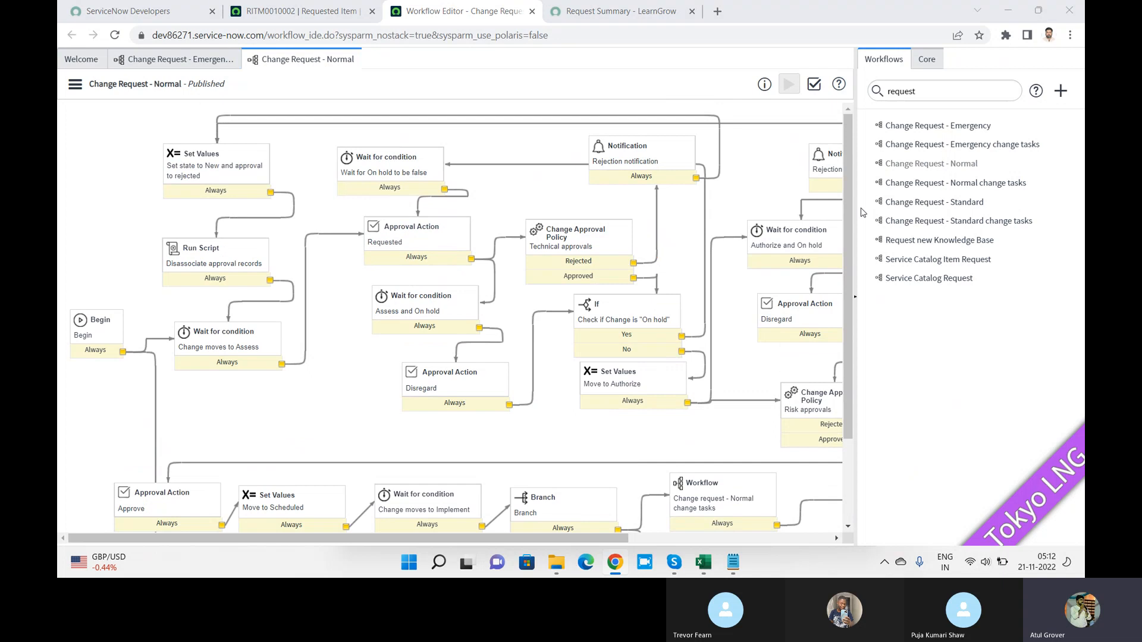
key(alt+Tab)
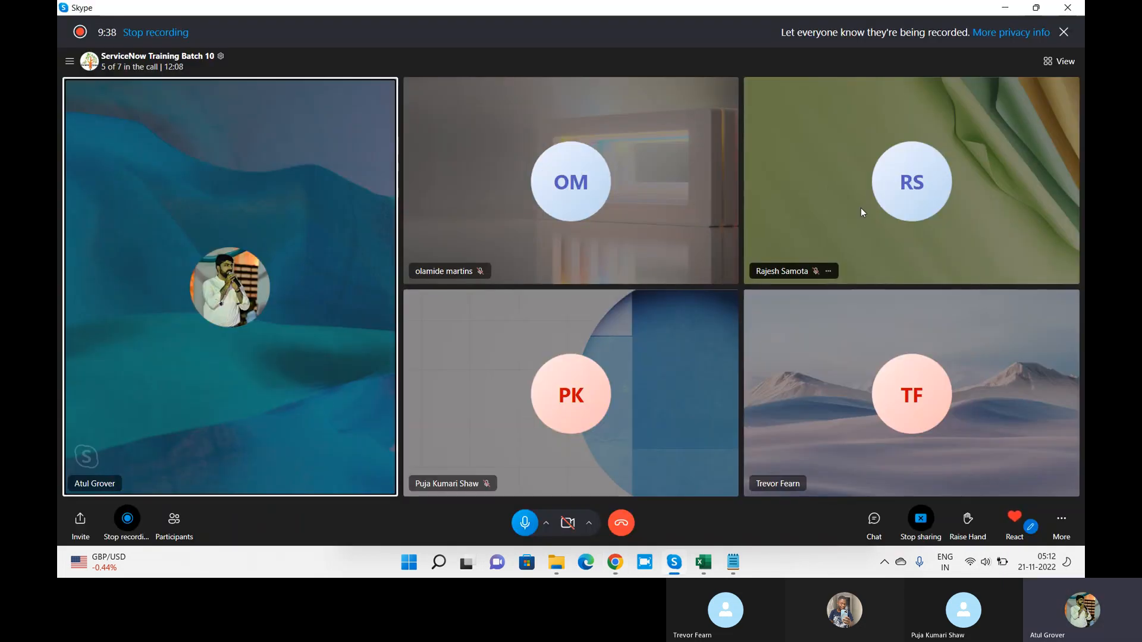
Step: Ring the absent member from Skype's Participants list, then return to the Workflow Editor
click(174, 521)
click(703, 433)
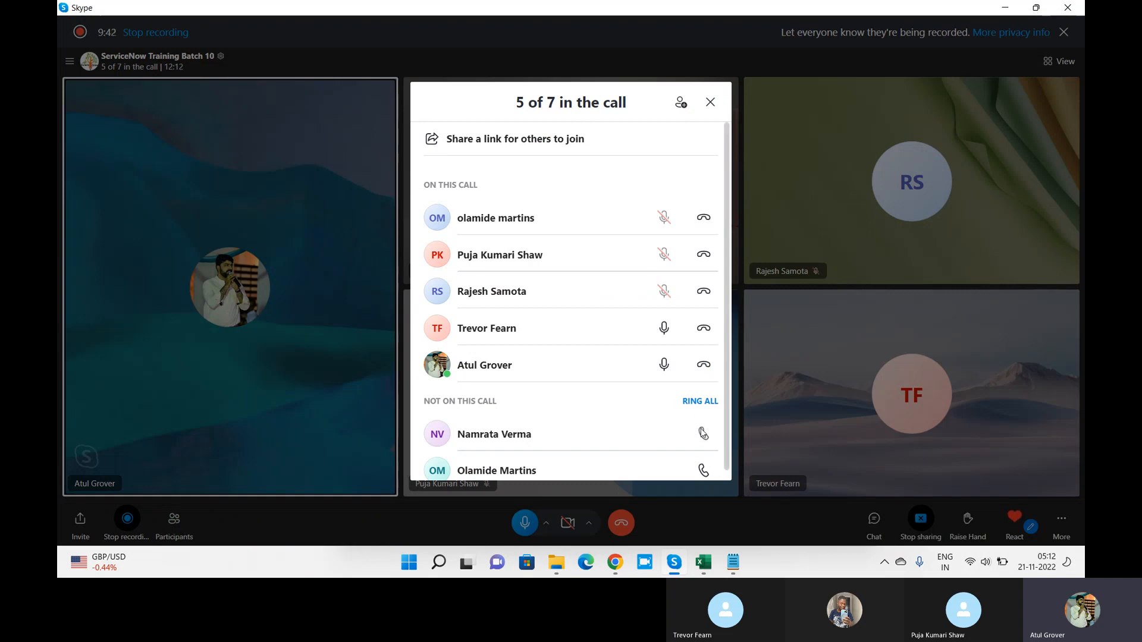
click(712, 102)
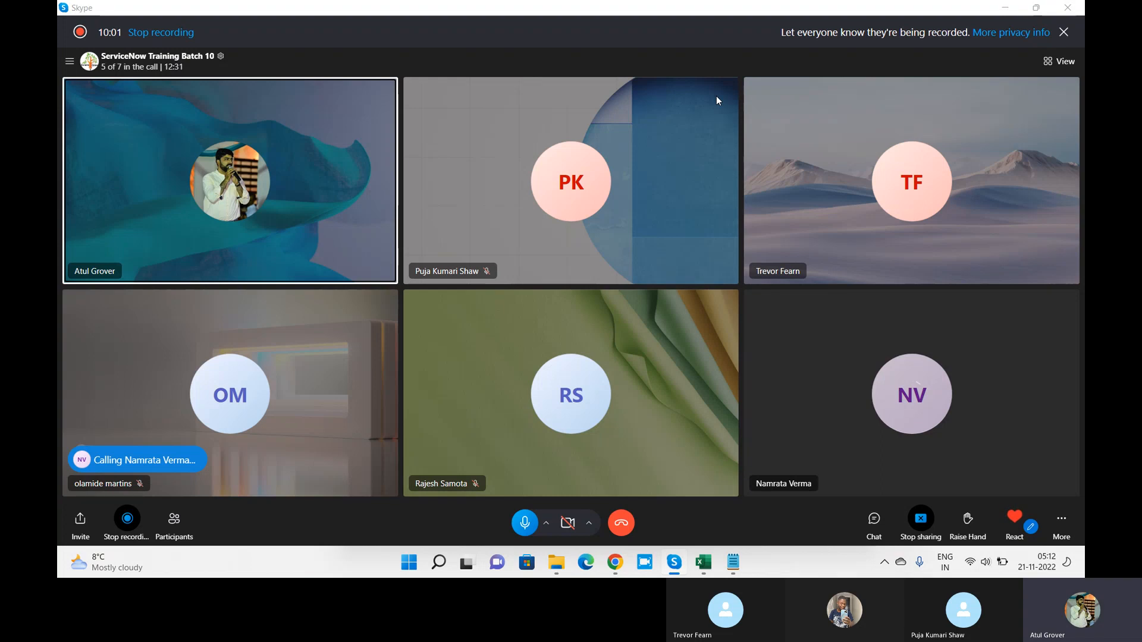
key(alt+Tab)
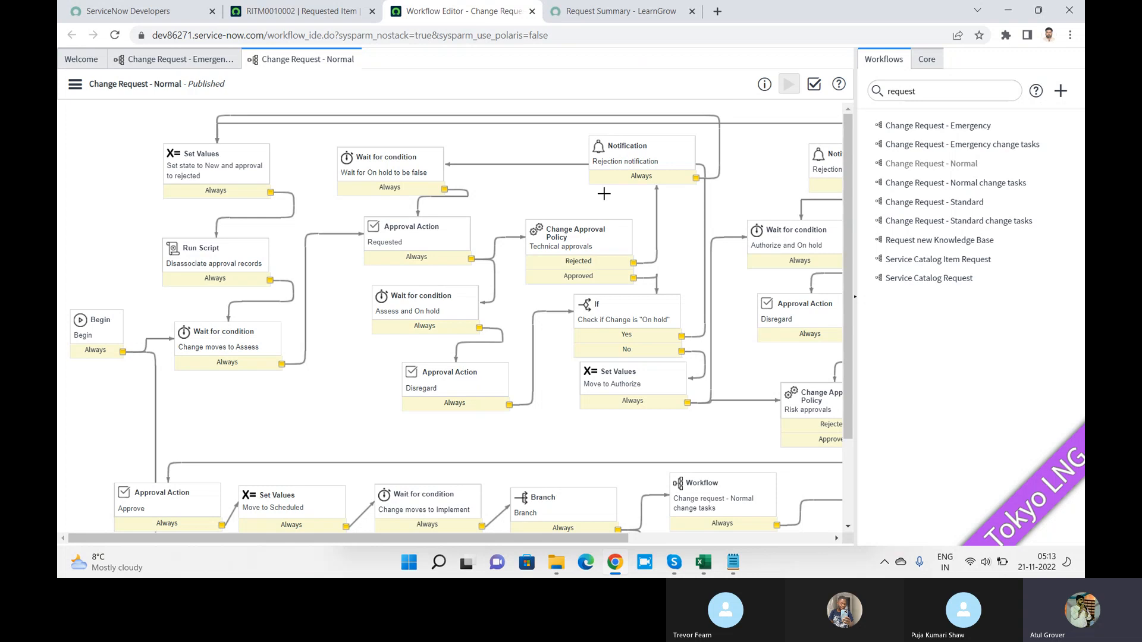
Step: From the Change Request - Emergency workflow pane, start a new workflow named 'LNG Test WF'
click(212, 62)
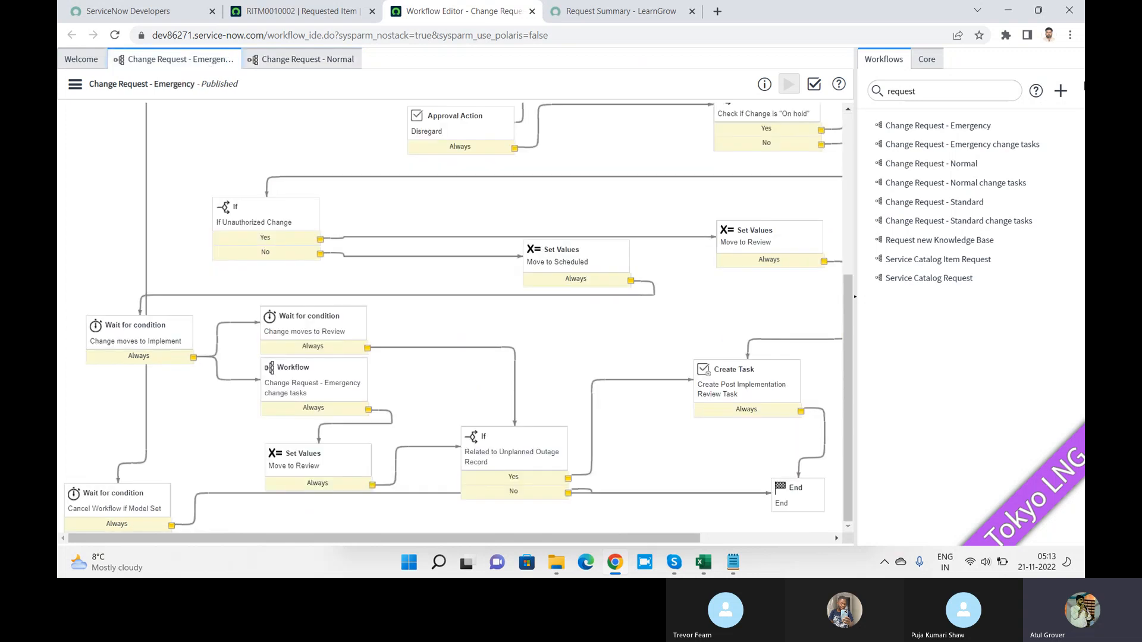
click(1061, 92)
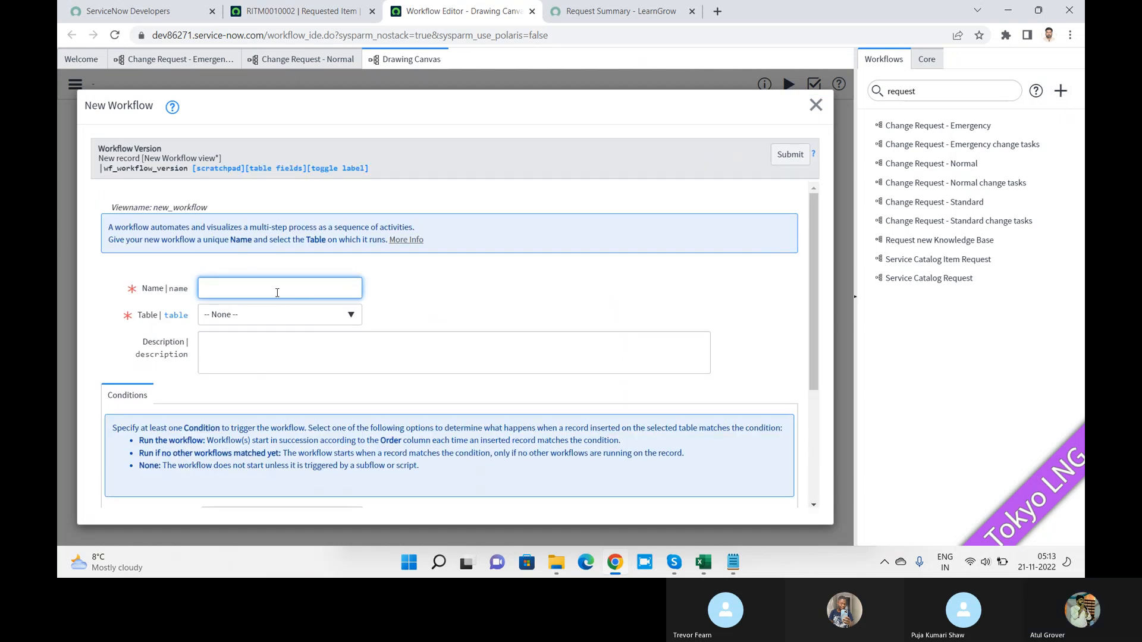
text(LNG T)
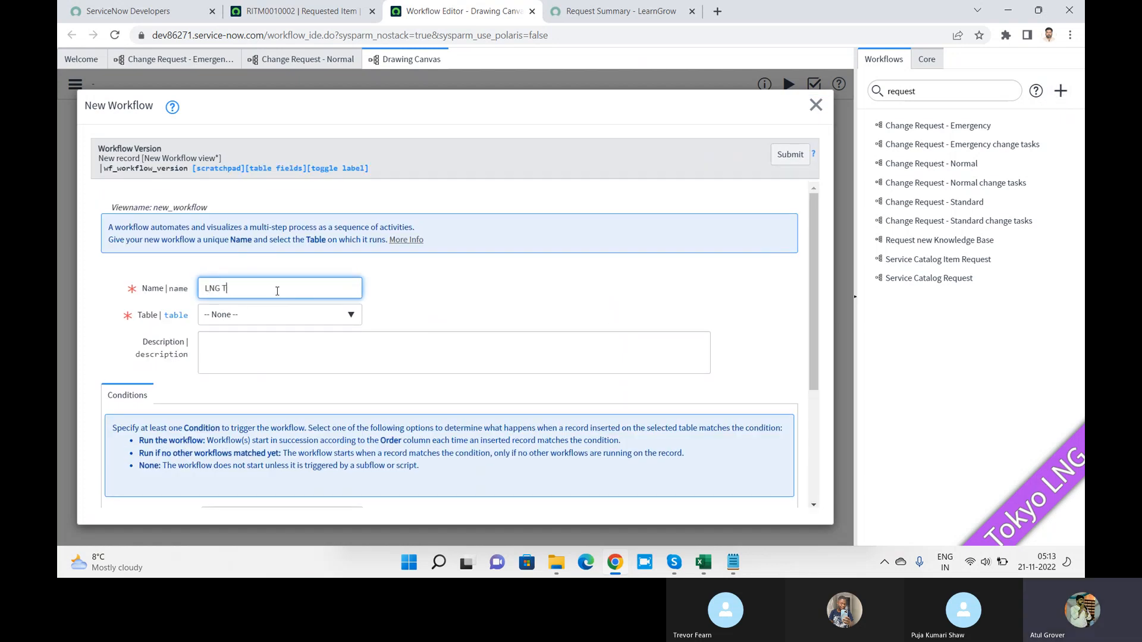
text(est WOF)
key(BackSpace)
key(BackSpace)
text(F)
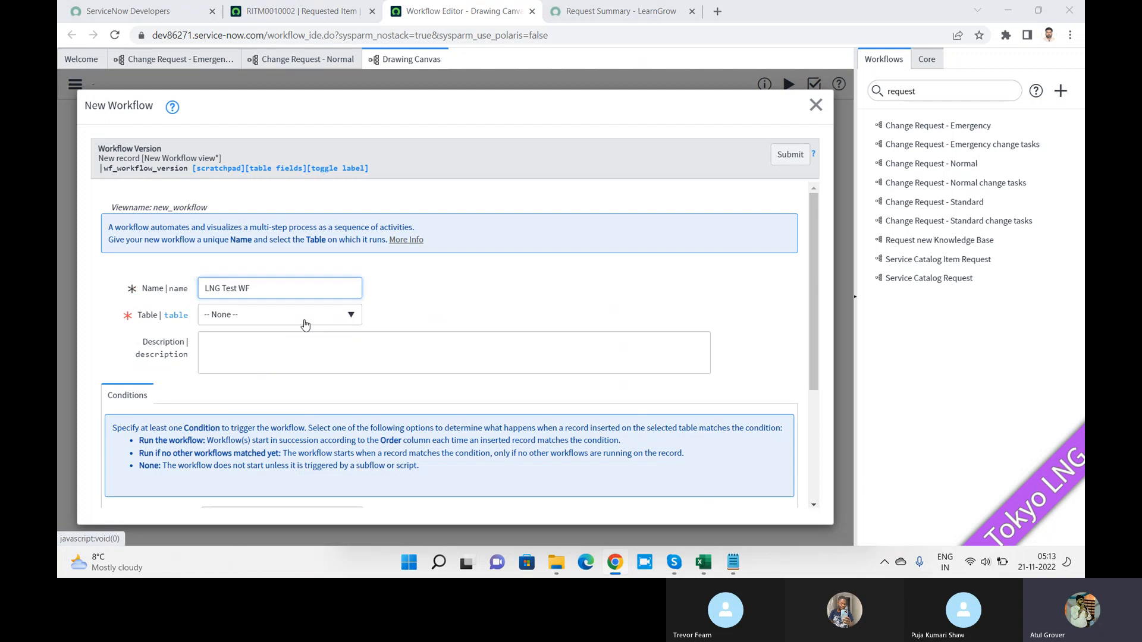
key(alt+Tab)
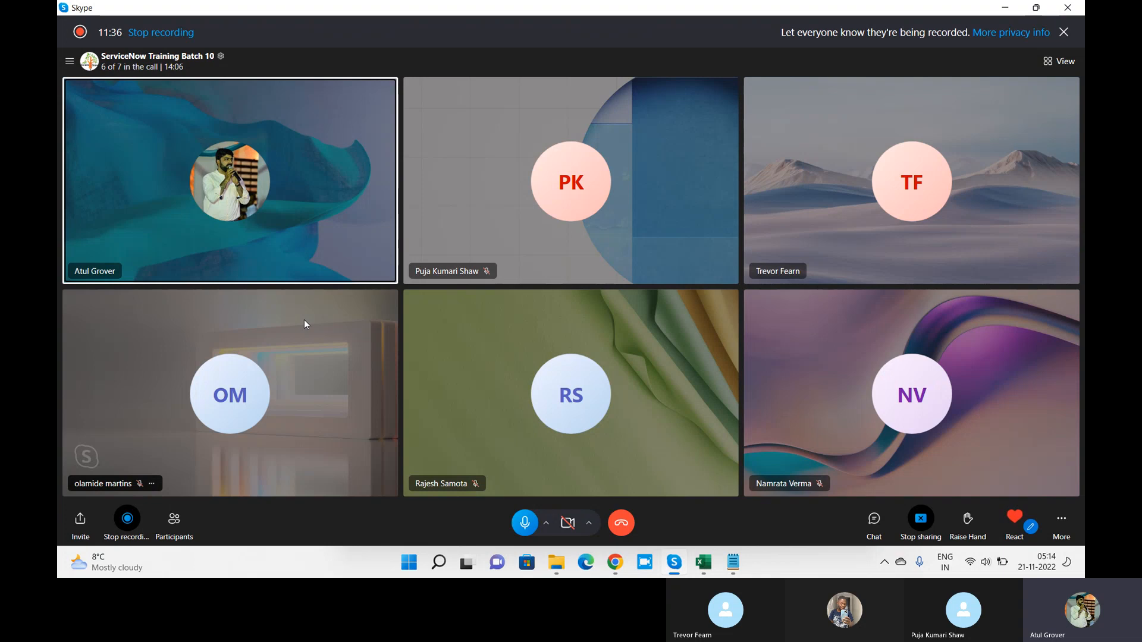
key(alt+Tab)
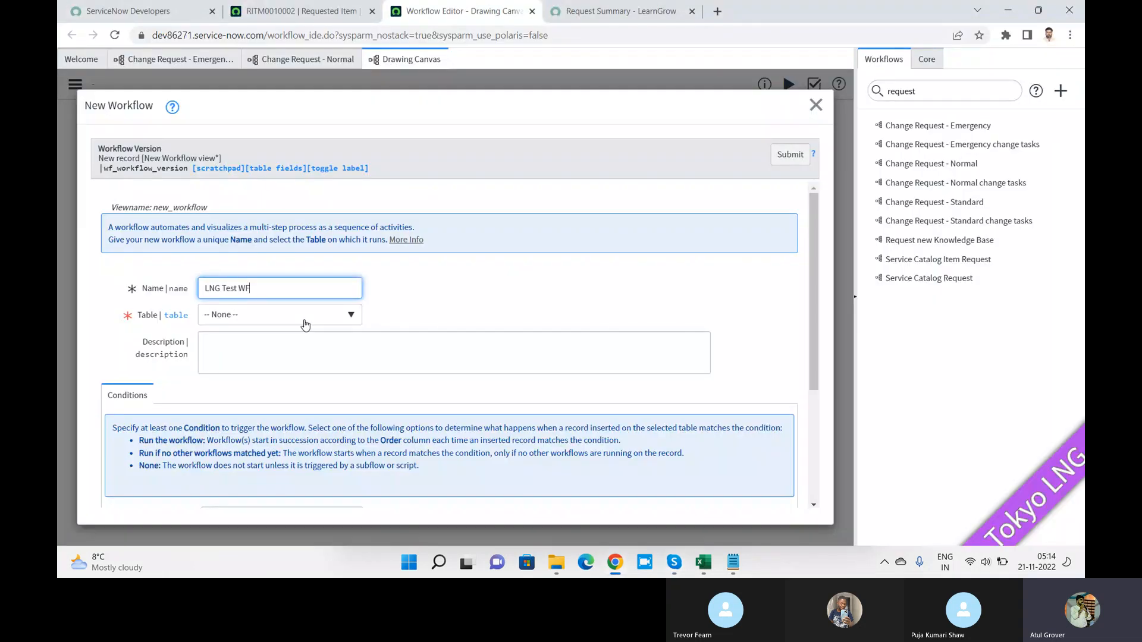
Step: Set the workflow's table to Requested Item [sc_req_item], then show the requested item record
click(238, 322)
click(238, 321)
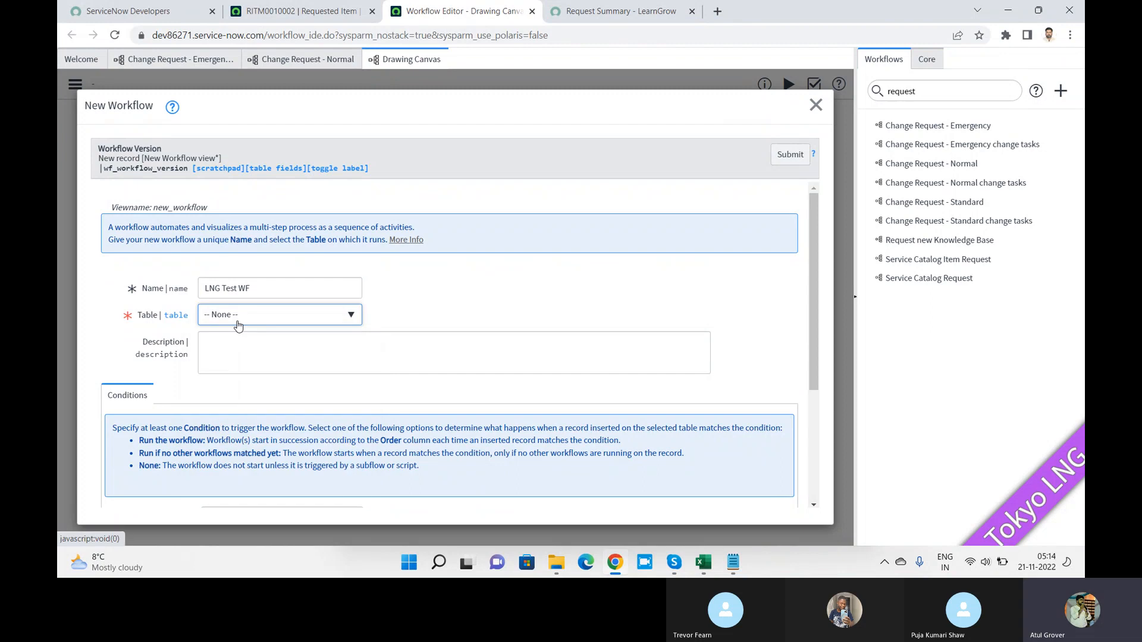
click(238, 322)
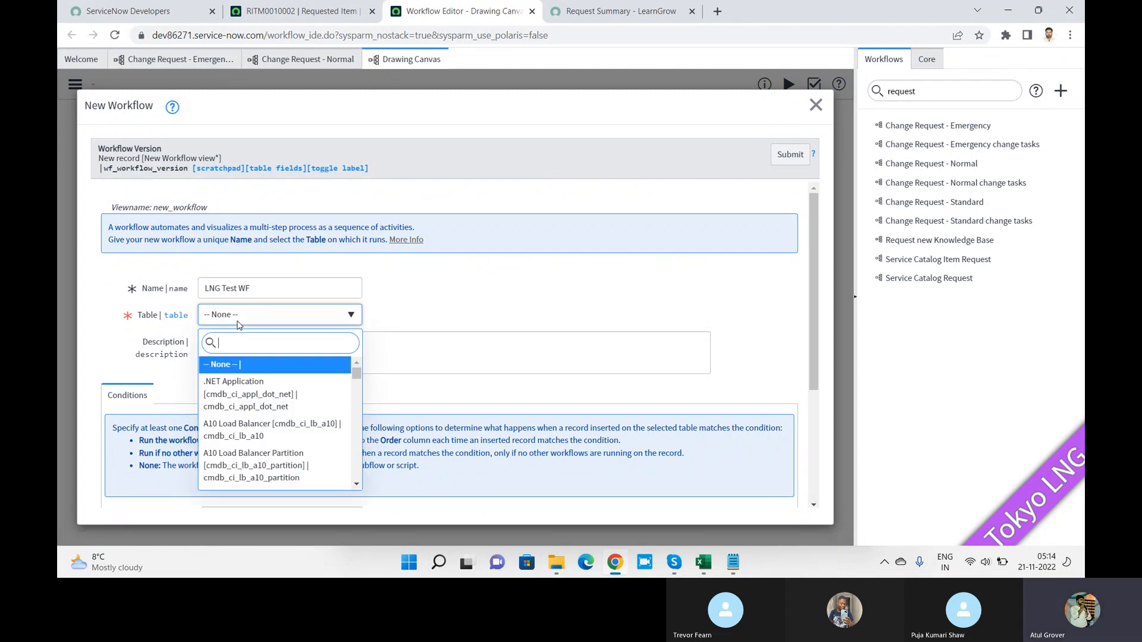
text(sc_req_i)
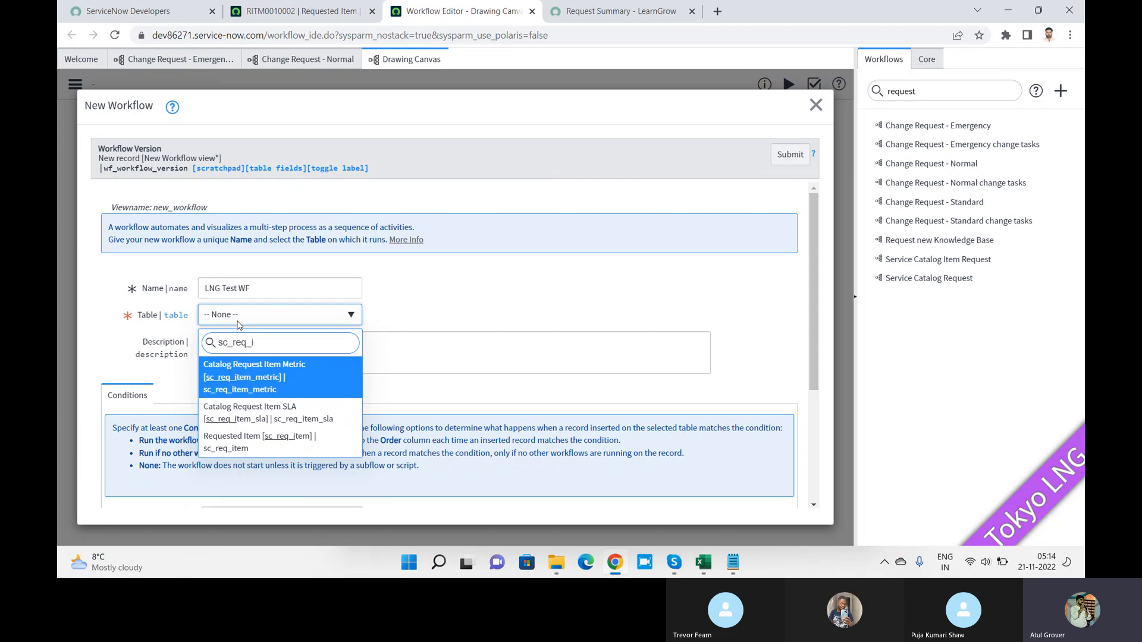
click(252, 441)
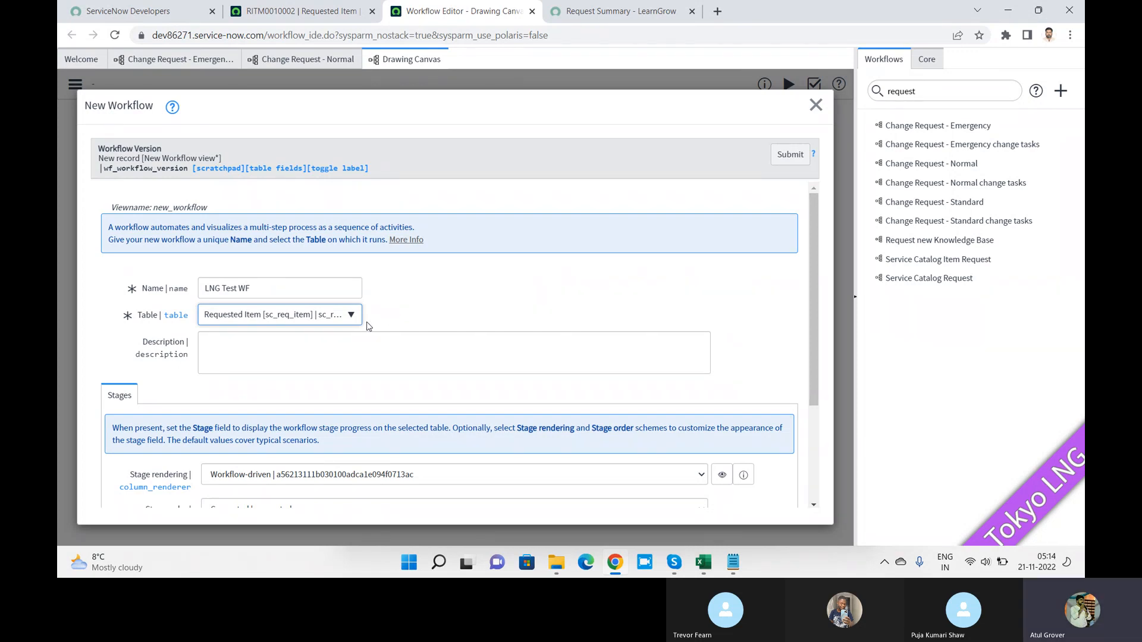
click(342, 5)
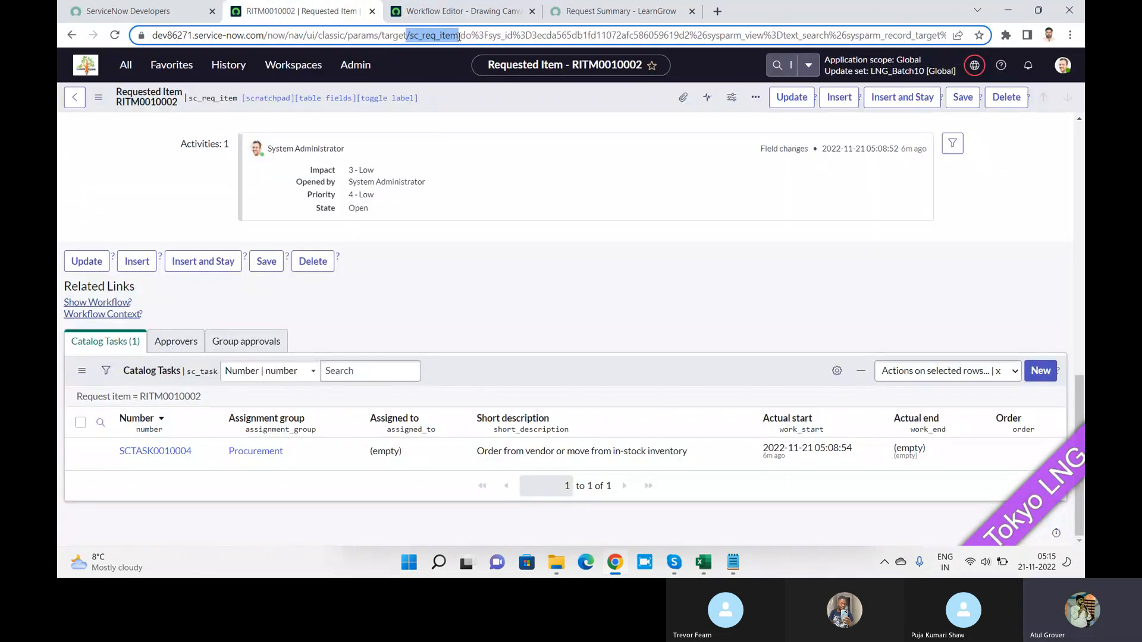
Step: Highlight sc_req_item in the record's web address, then return to the New Workflow form
double_click(458, 37)
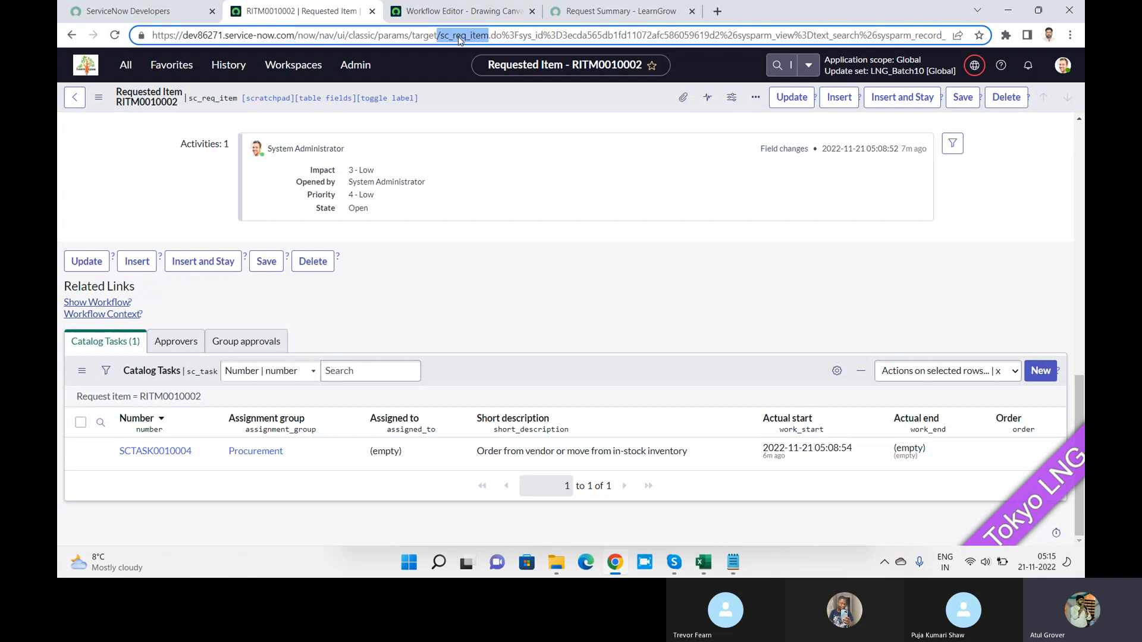
click(468, 14)
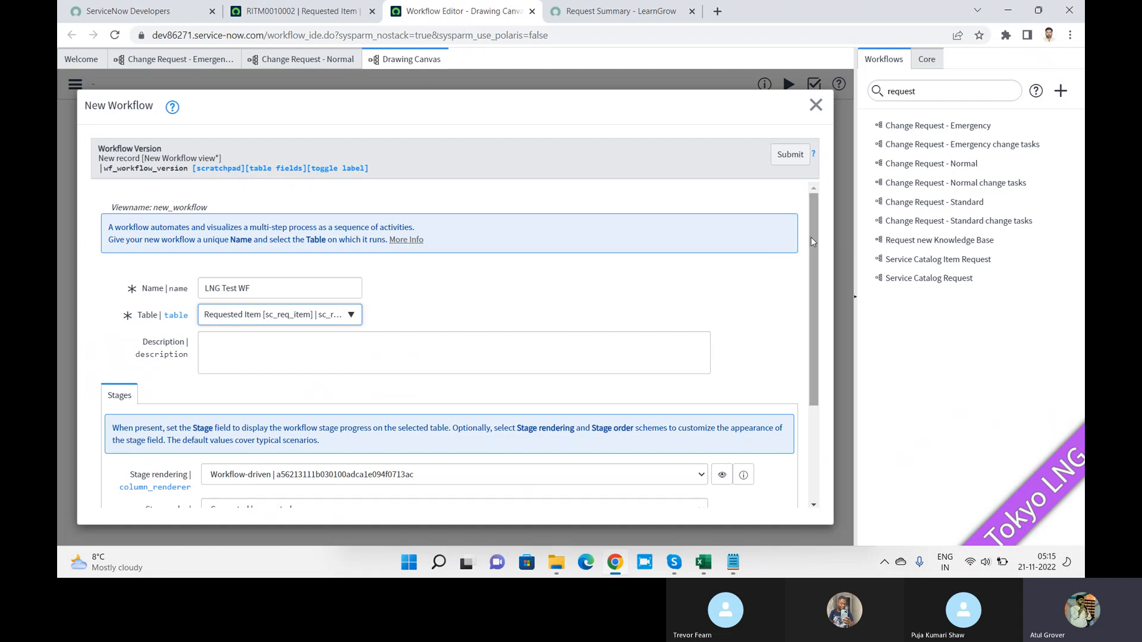
Step: Keep Workflow-driven stage rendering and submit the LNG Test WF workflow
drag(812, 237, 746, 415)
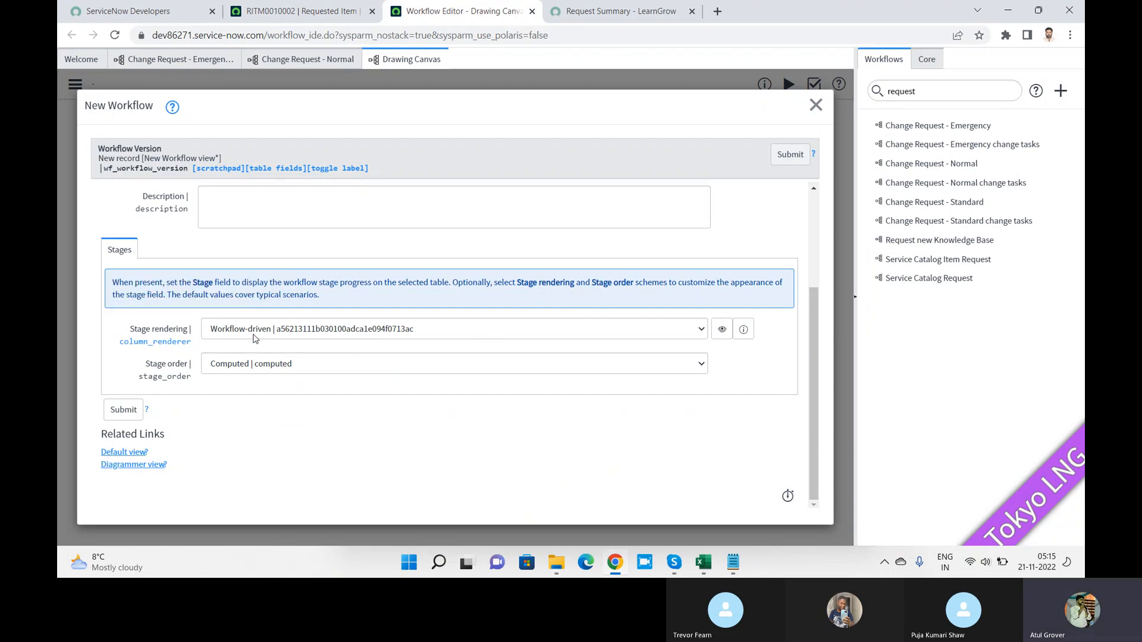
click(344, 337)
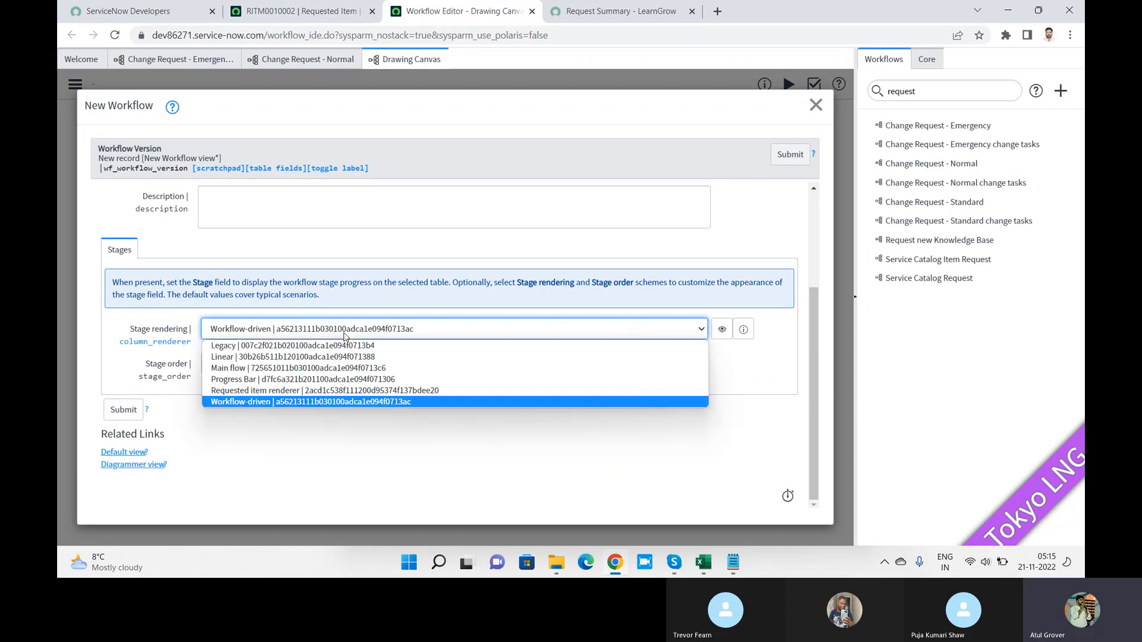
click(343, 337)
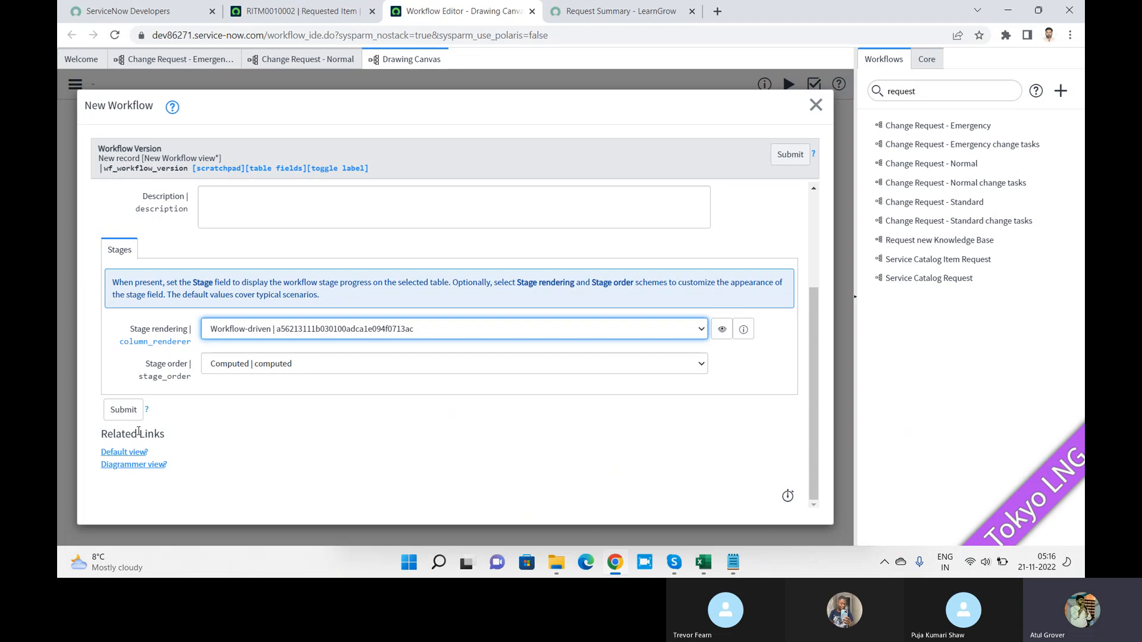
click(124, 415)
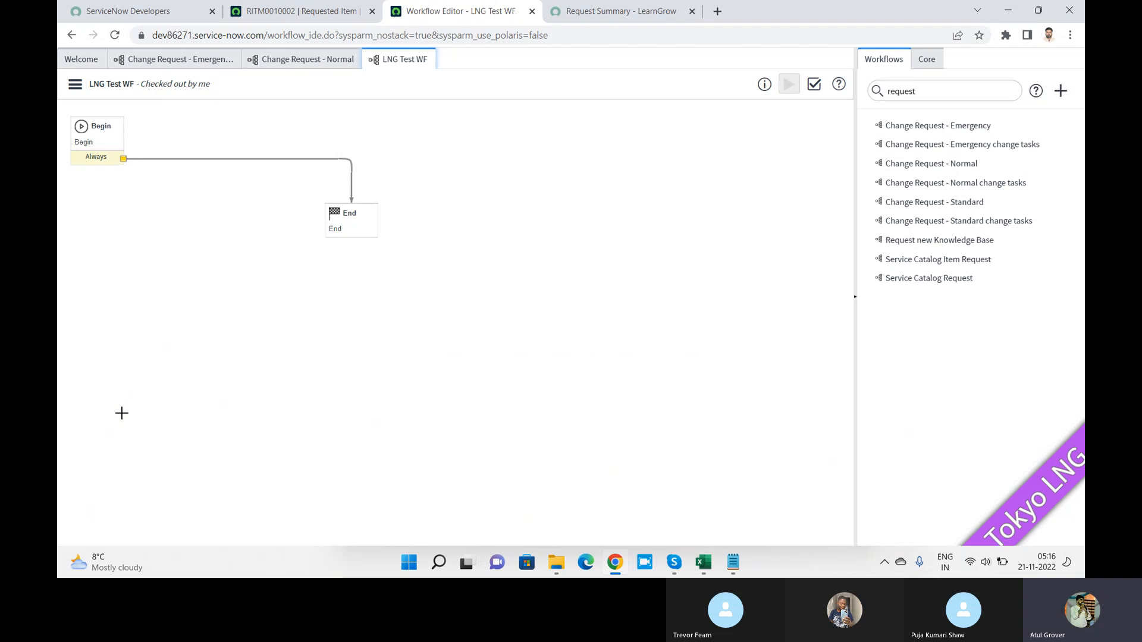
Step: Move the End activity to the canvas's lower right, then show the Request Summary page
drag(354, 215, 769, 402)
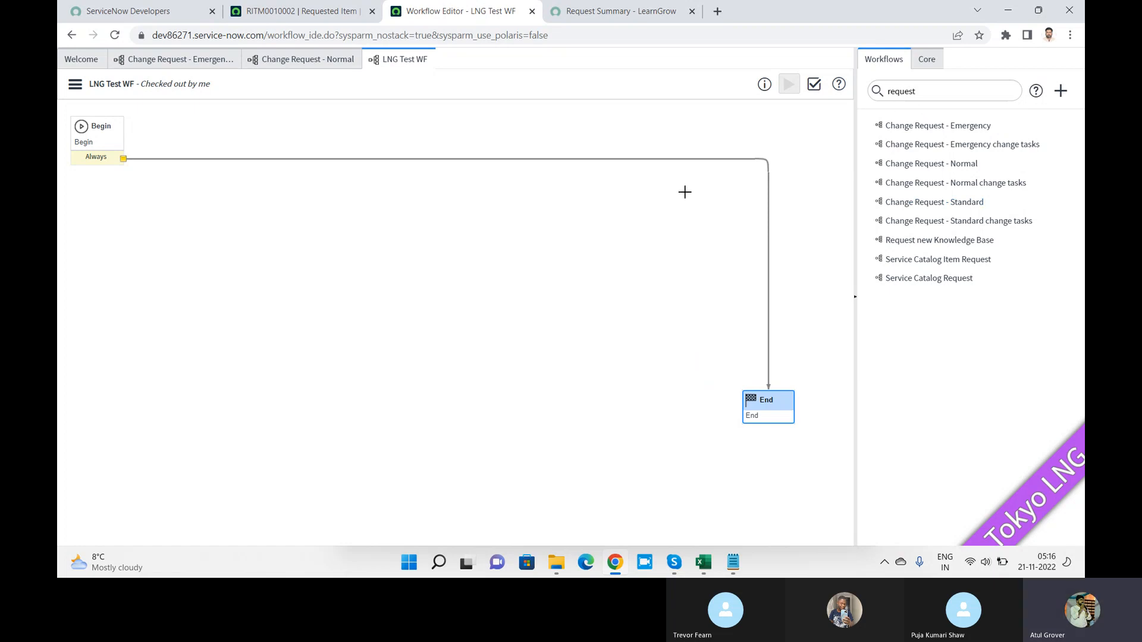
click(279, 9)
click(641, 14)
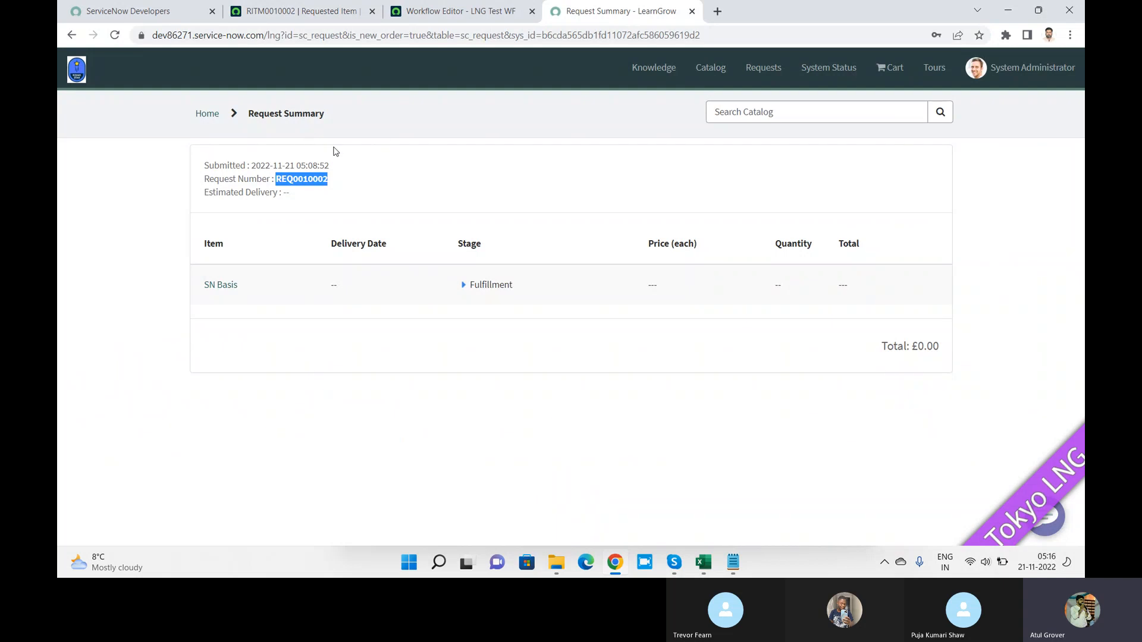
Step: Open SN Basis from the LearnGrow portal's Request Something catalog, then return to the LNG Test WF canvas
click(208, 115)
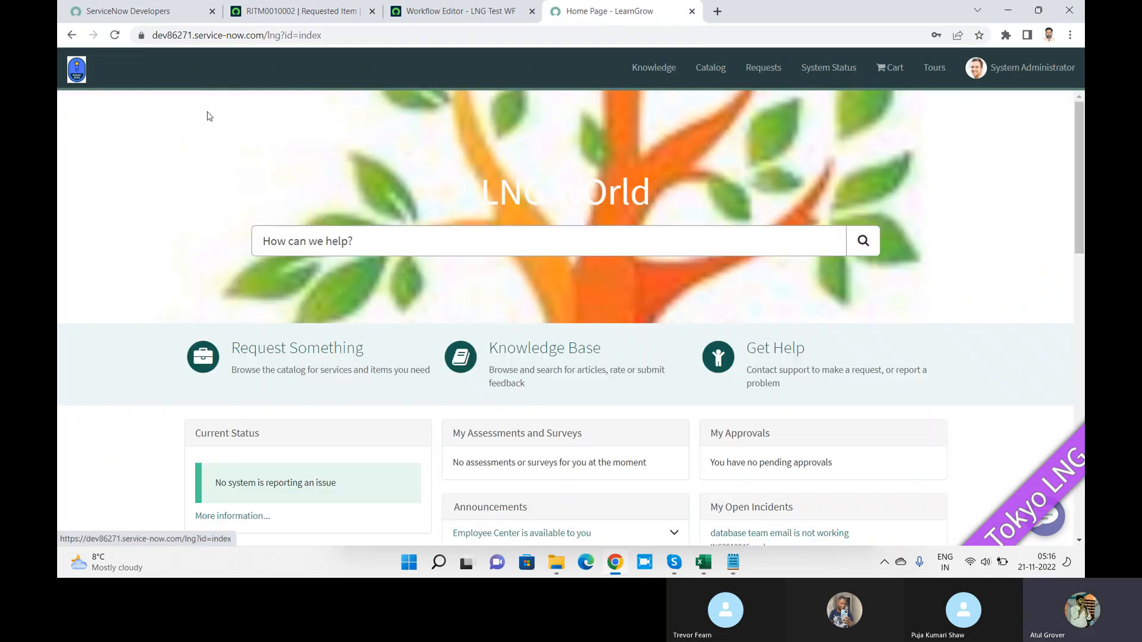
click(321, 348)
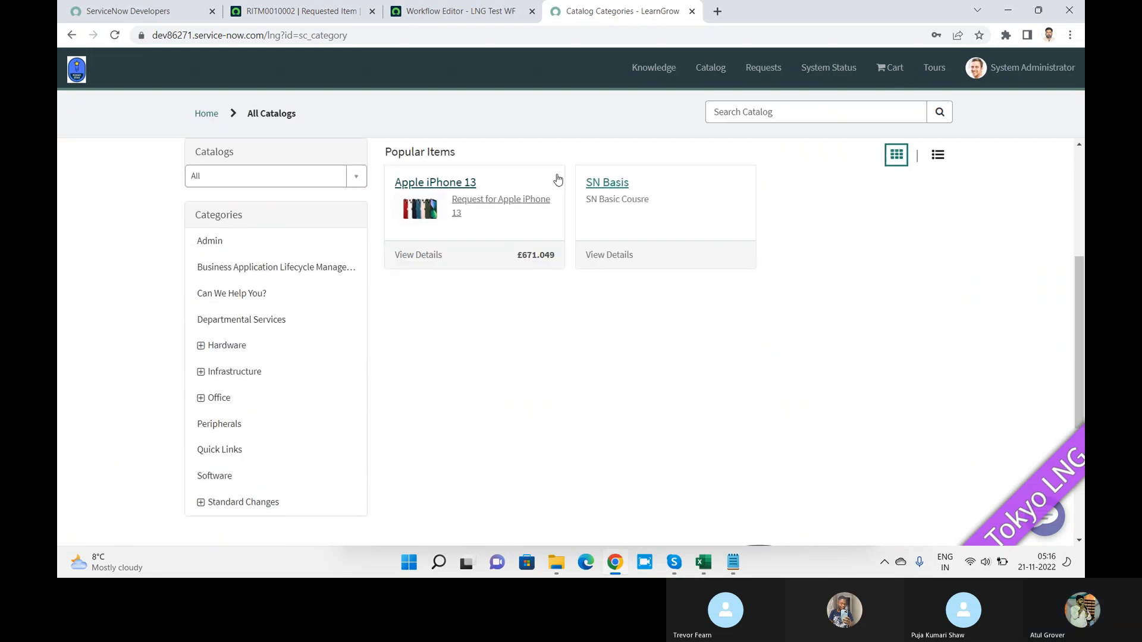
click(624, 185)
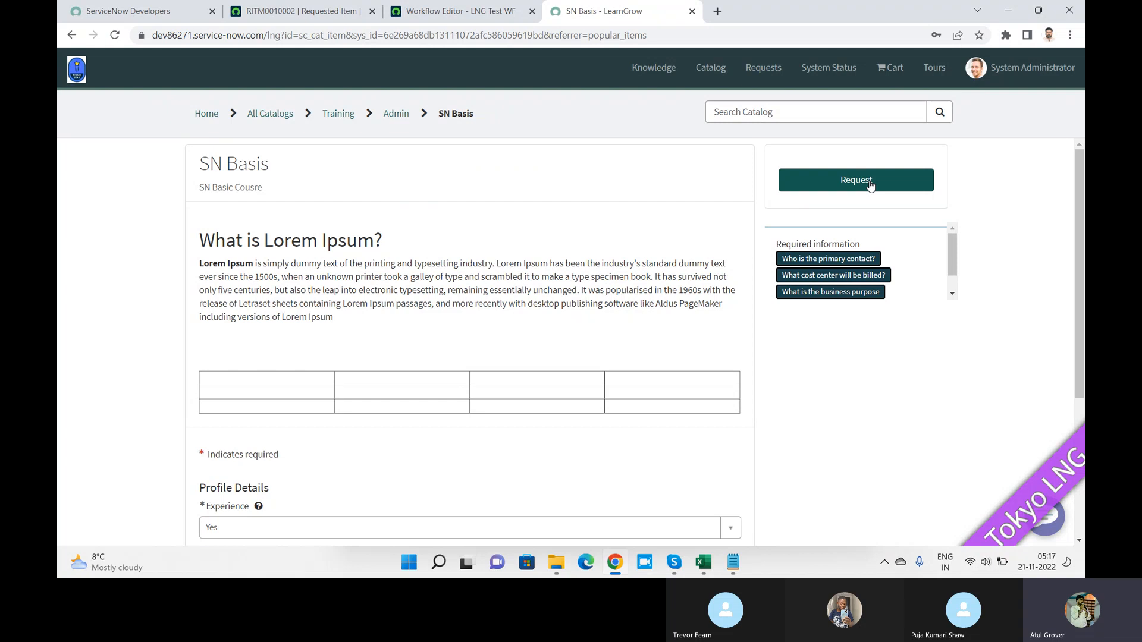
key(alt+Tab)
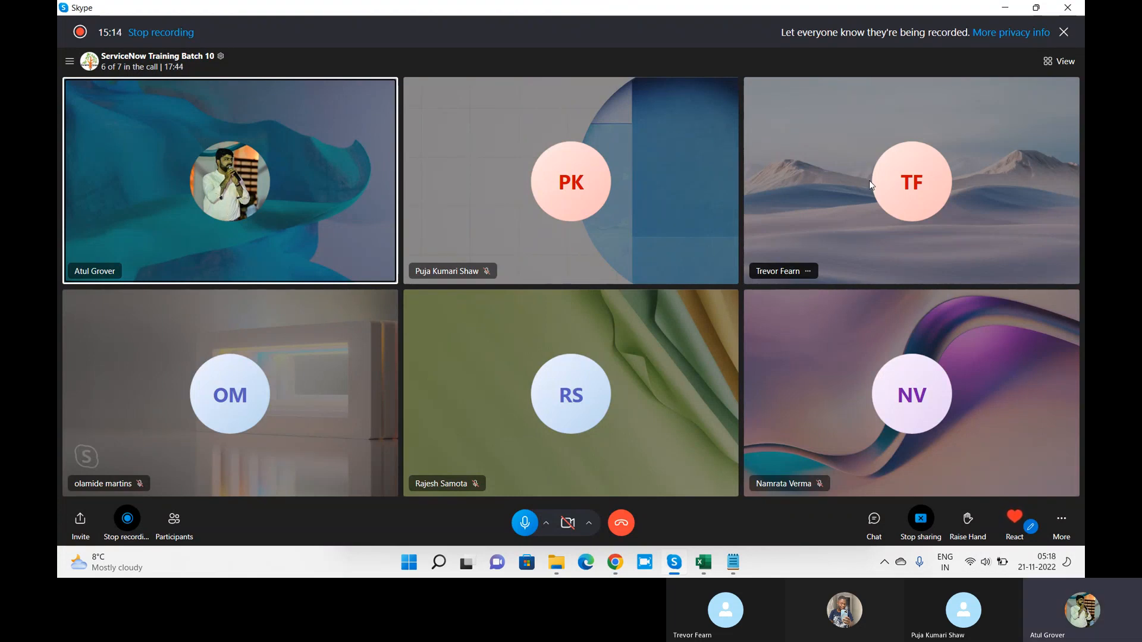
key(alt+Tab)
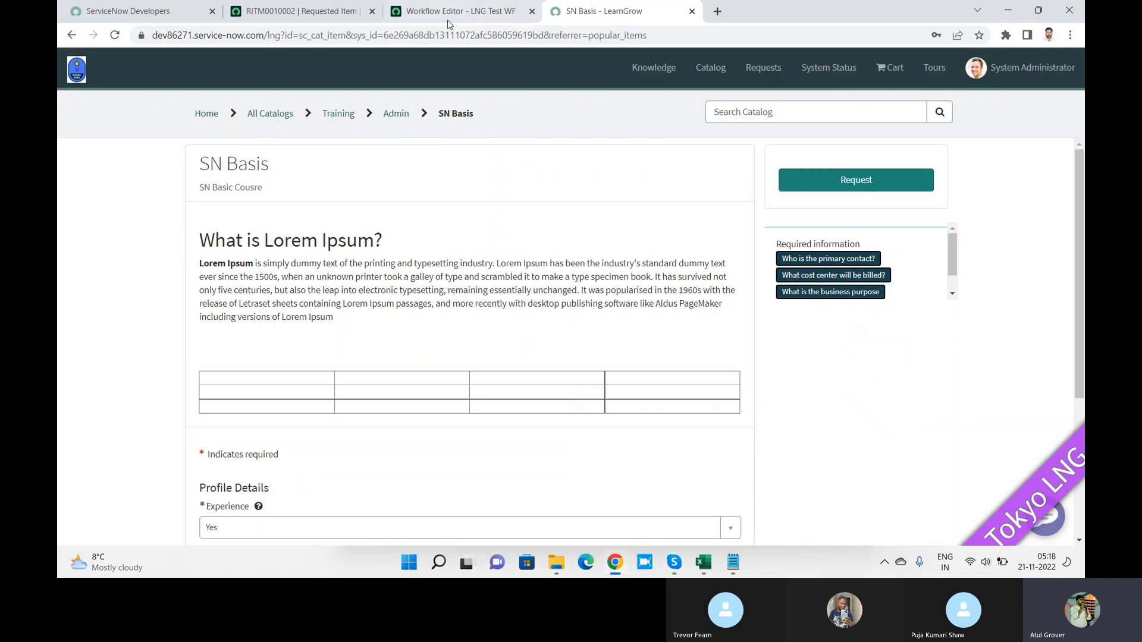
click(448, 13)
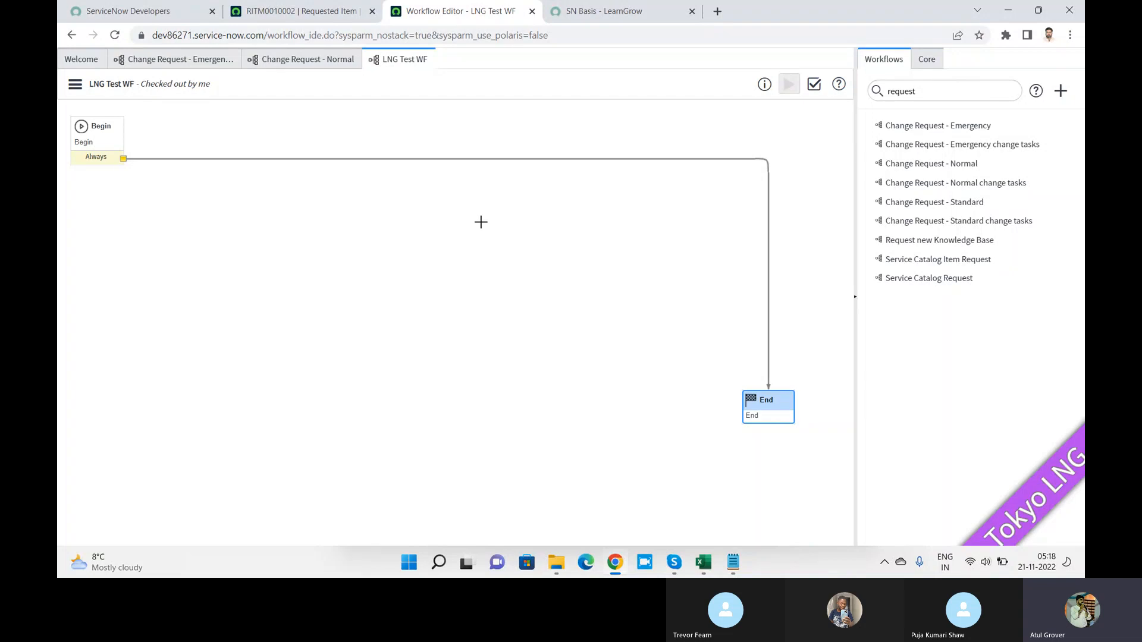
key(alt+Tab)
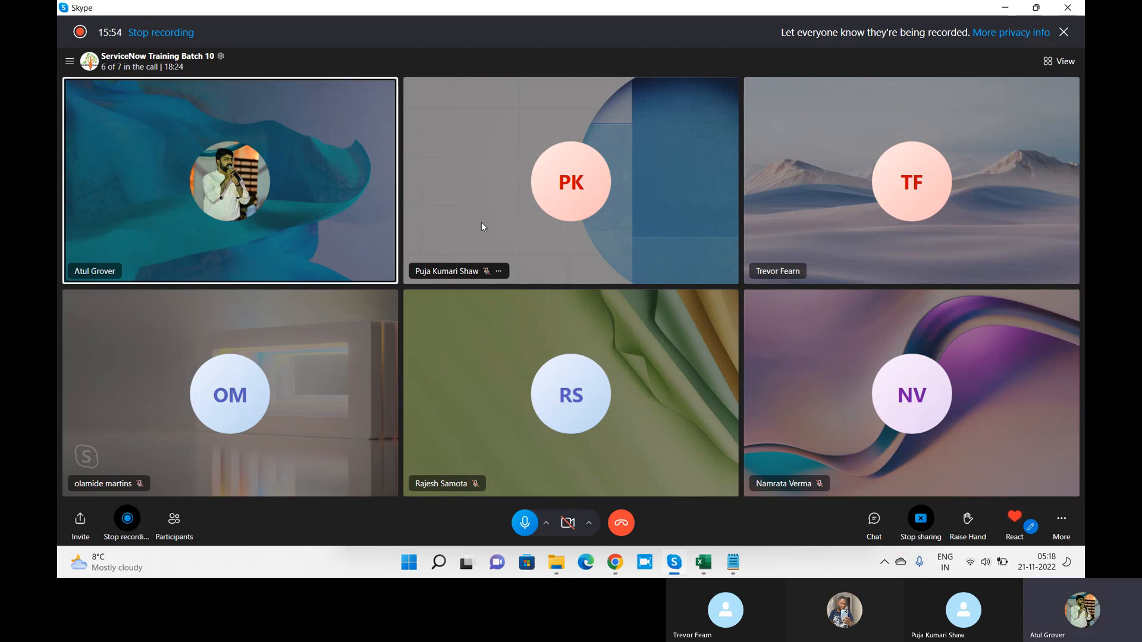
key(alt+Tab)
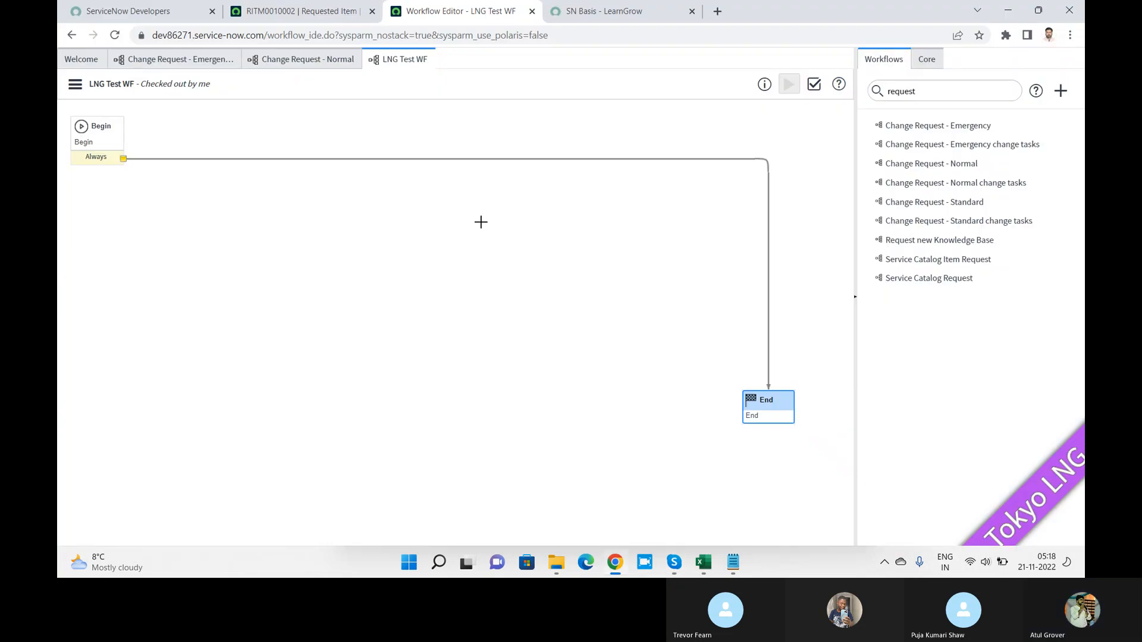
key(alt+Tab)
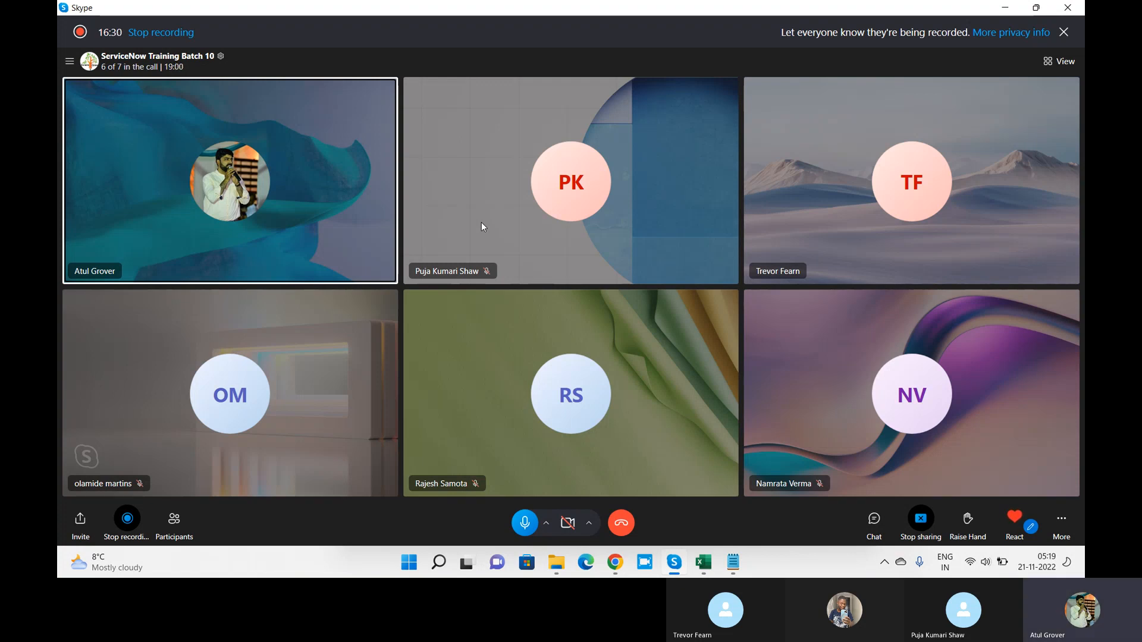
key(alt+Tab)
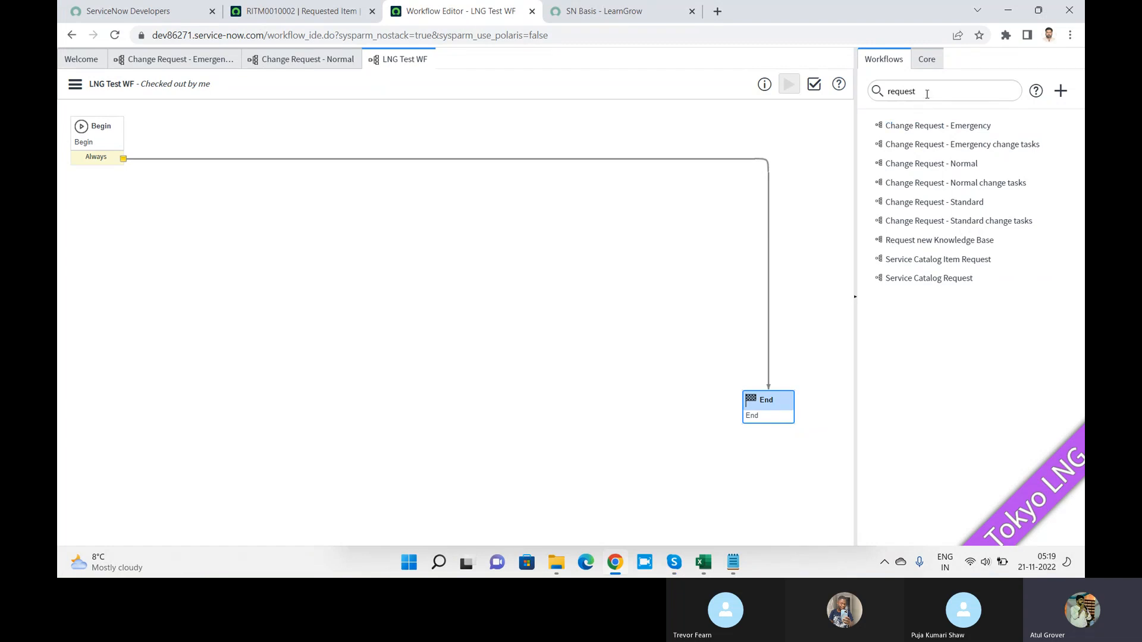
drag(927, 94, 811, 94)
Step: Delete 'request' from the Workflows filter and show the Core Activities tree
key(BackSpace)
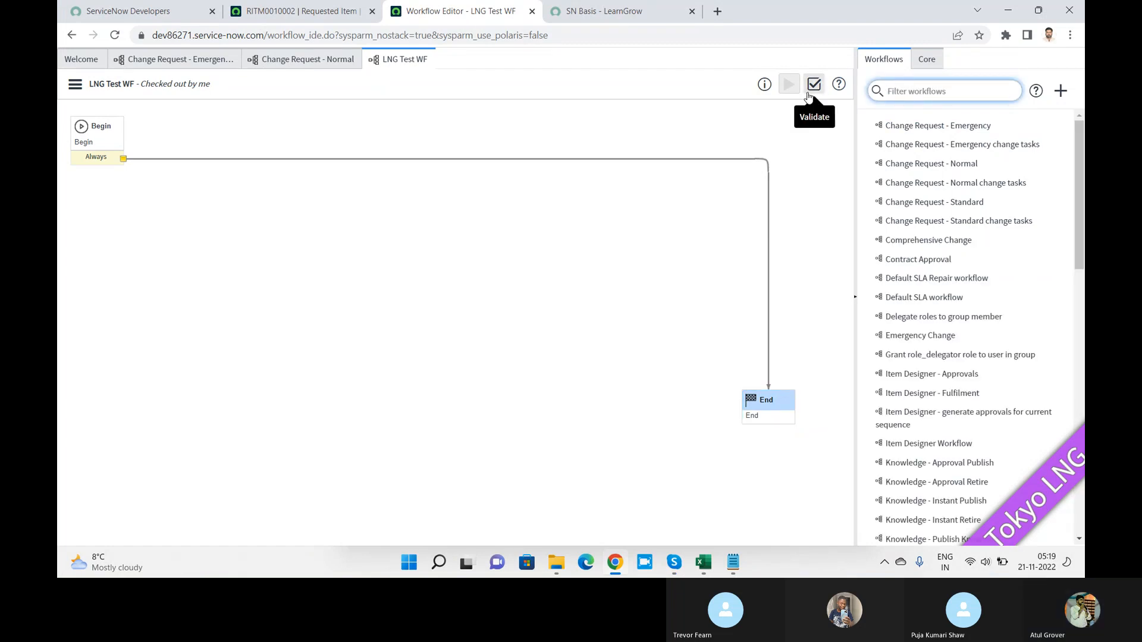
click(925, 63)
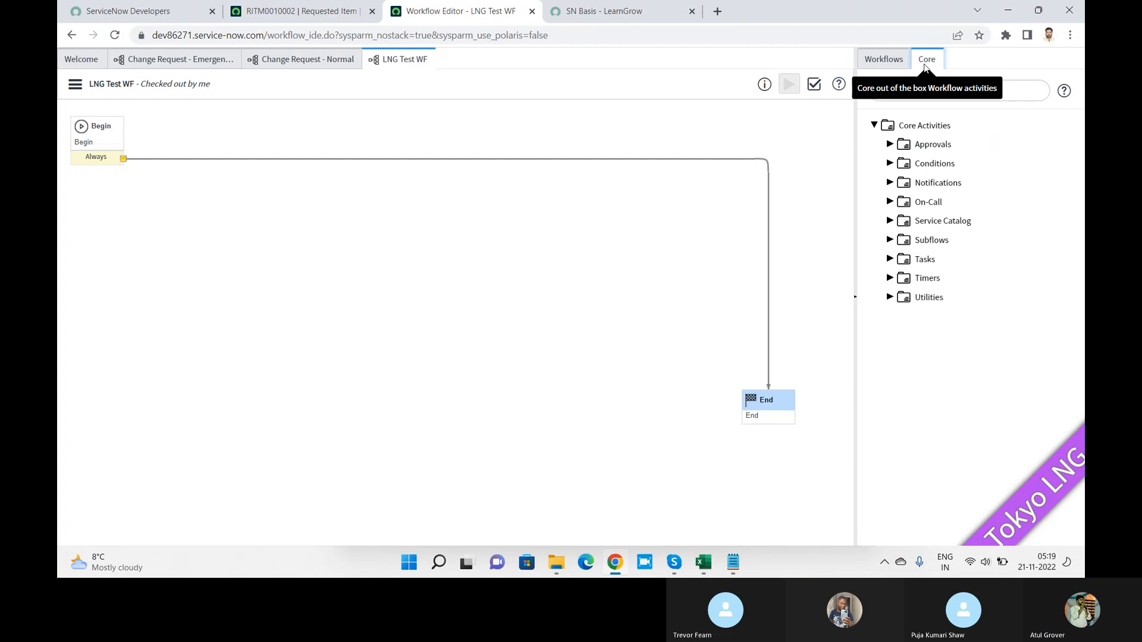
key(alt+Tab)
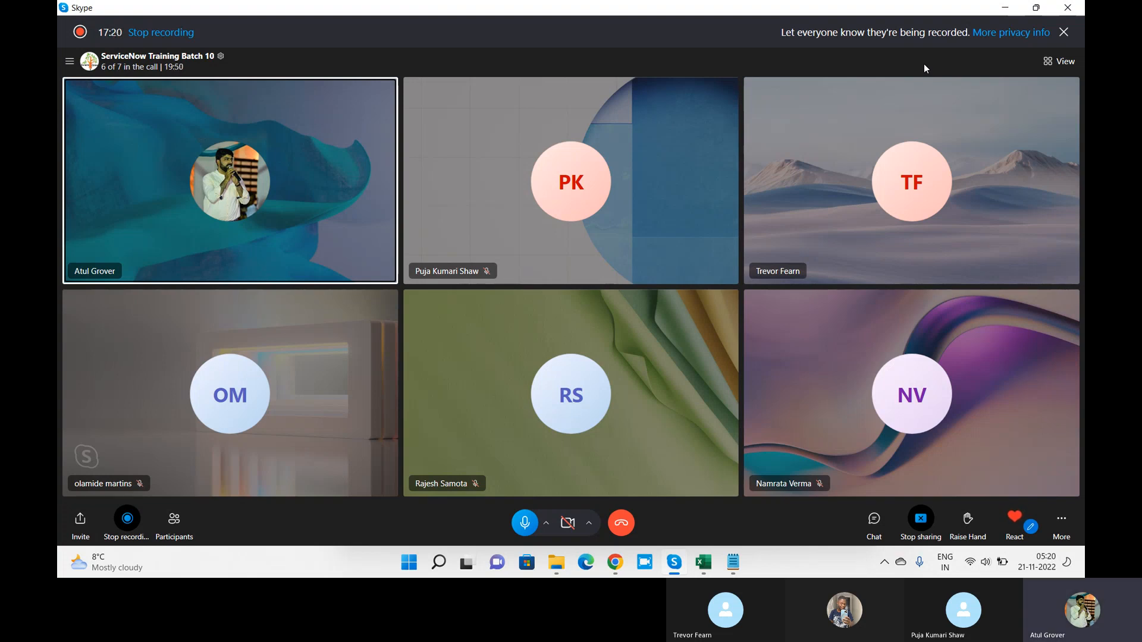
key(alt+Tab)
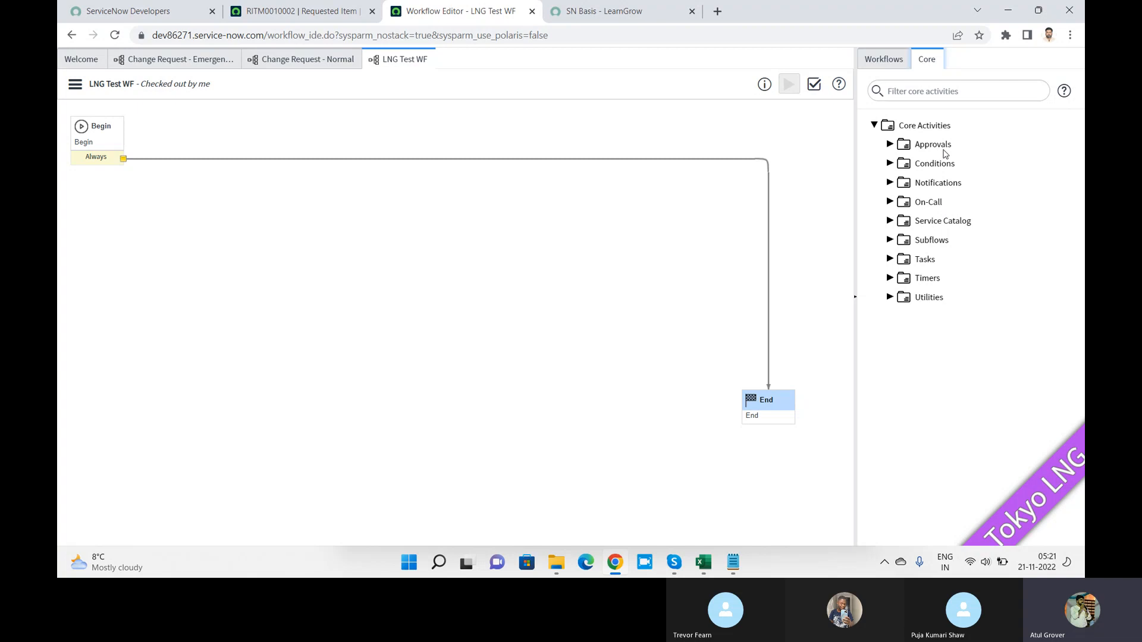
key(alt+Tab)
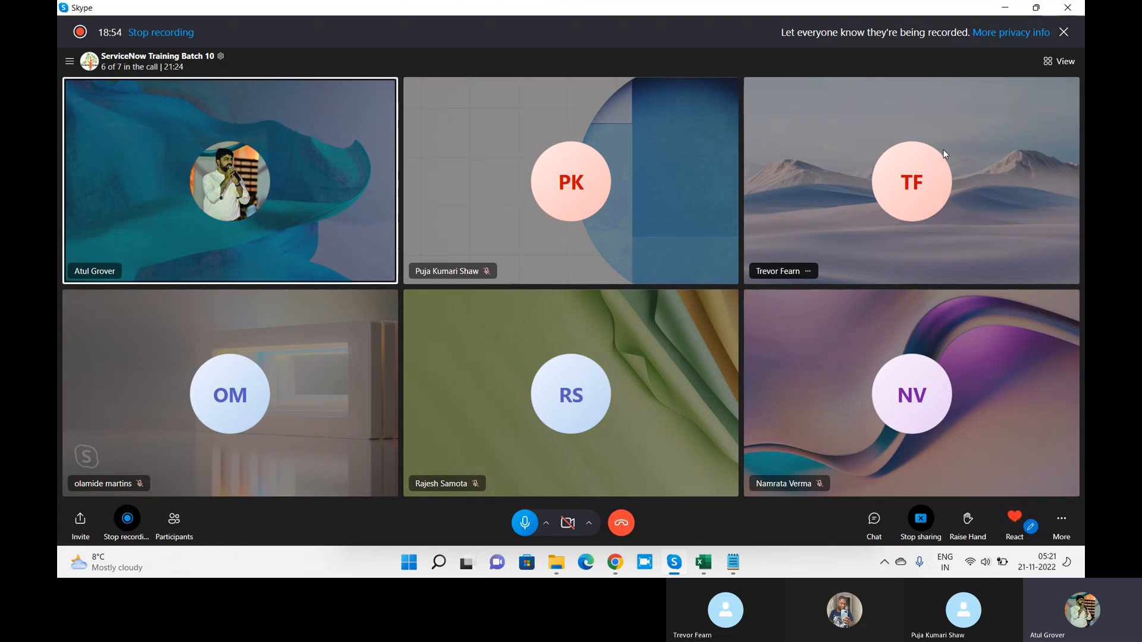
key(alt+Tab)
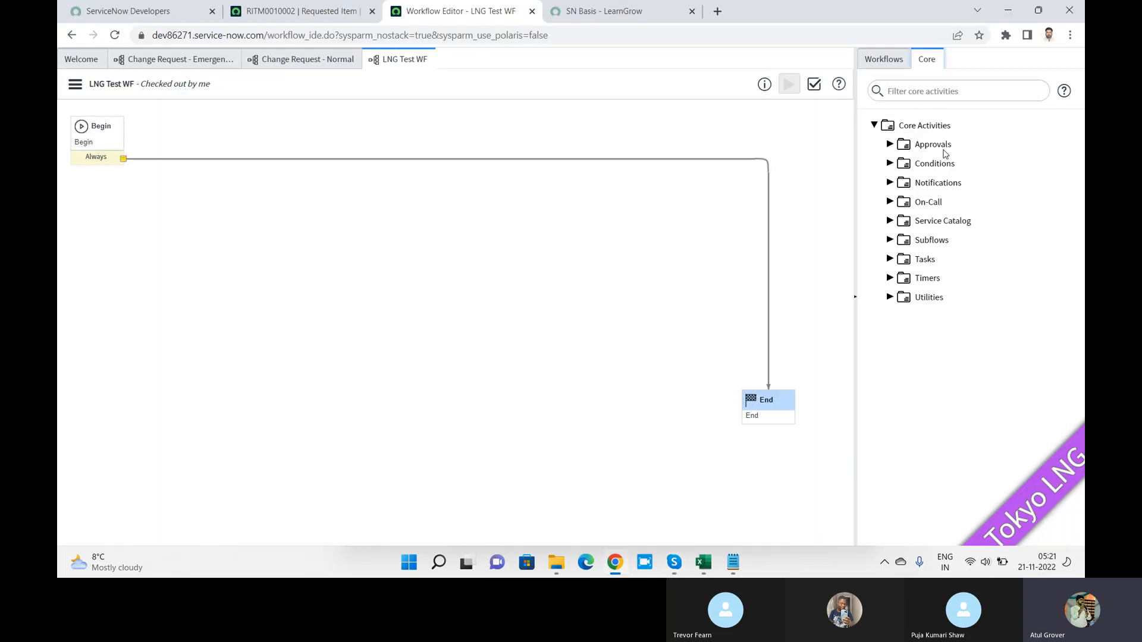
Step: Expand Approvals to list Approval - Group, Approval - User and the other approval activities
click(890, 145)
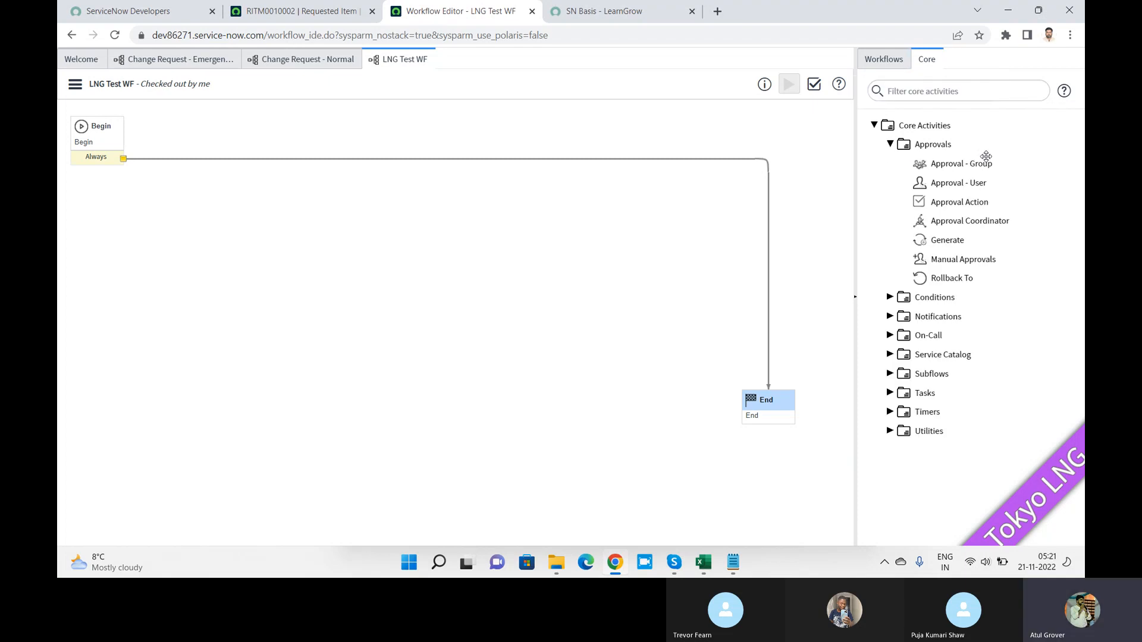
mouse_move(1003, 164)
mouse_move(906, 182)
mouse_move(920, 209)
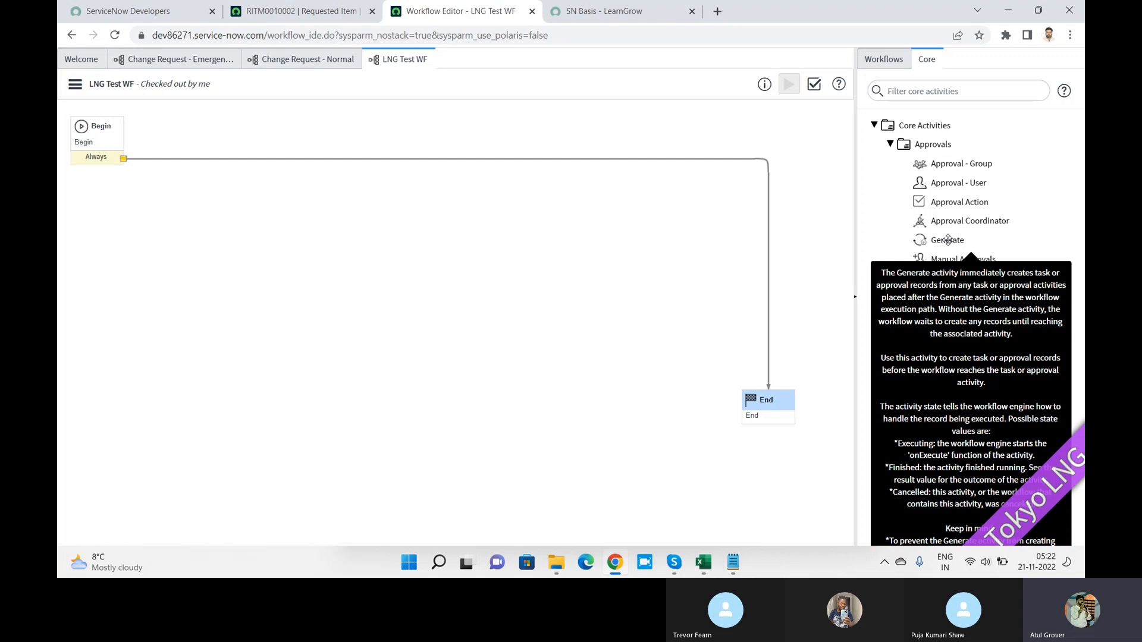
mouse_move(954, 263)
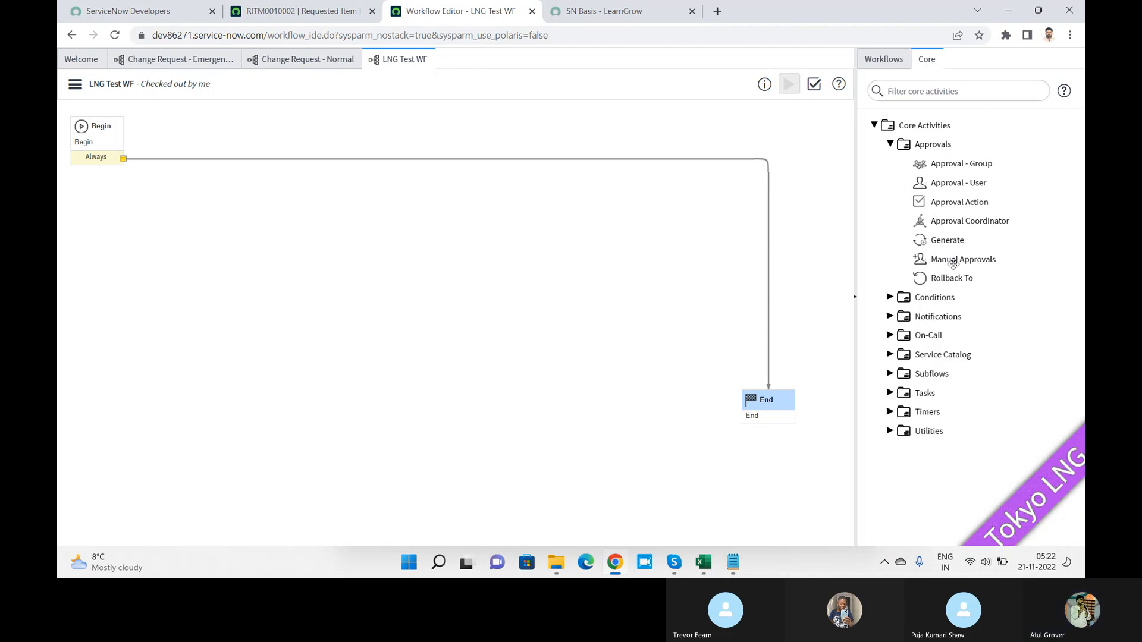
key(alt+Tab)
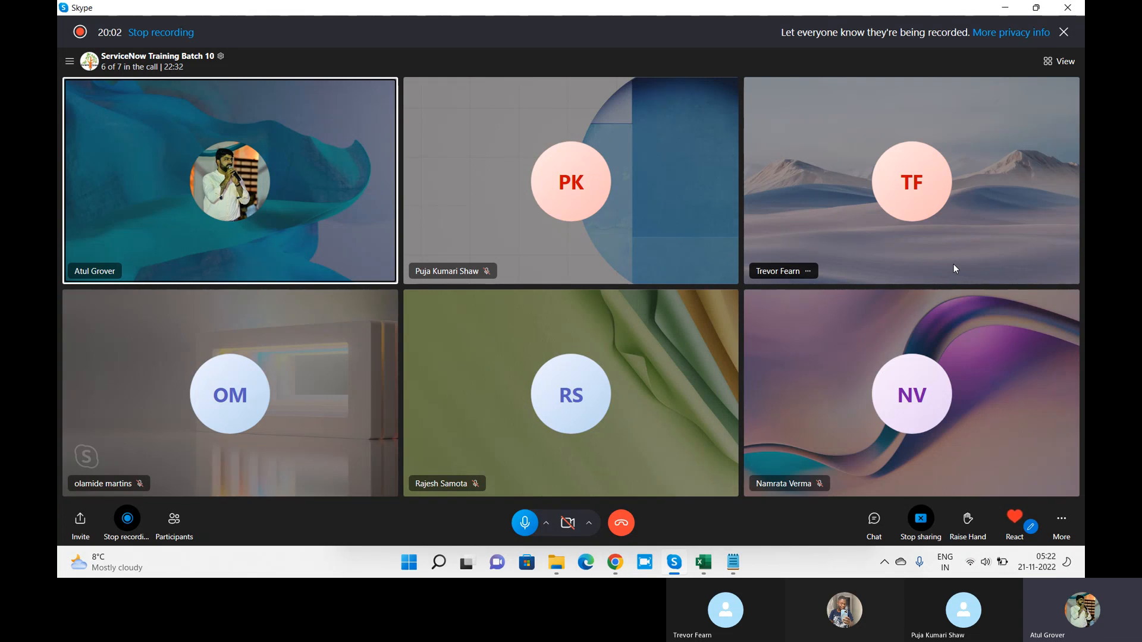
key(alt+Tab)
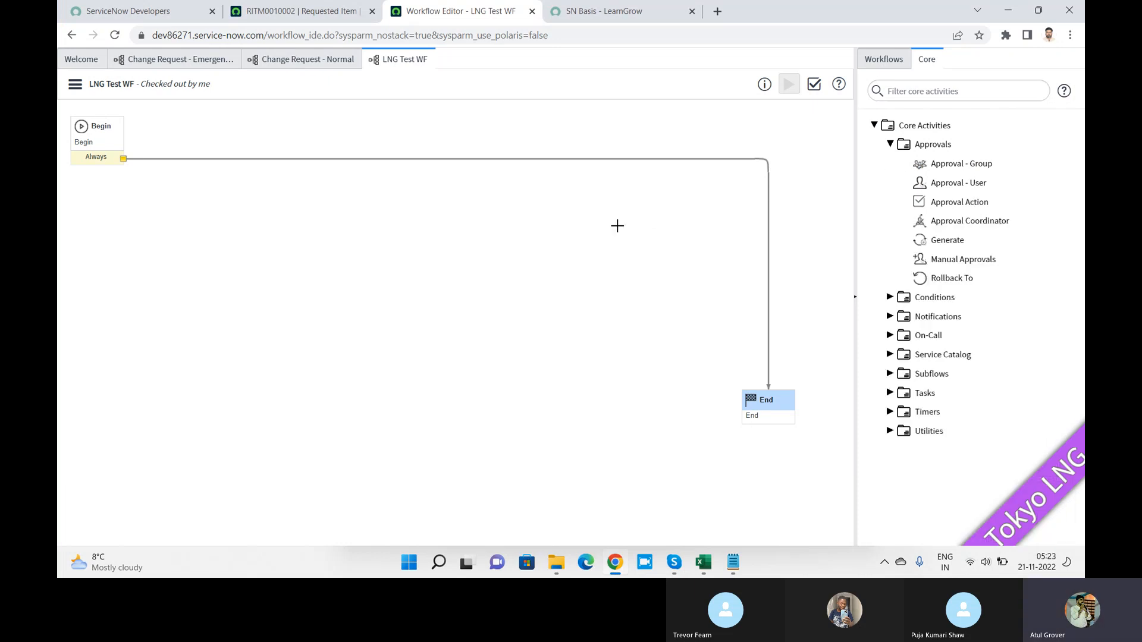
Step: Place an Approval - Group activity on the canvas and name it 'Group Approval'
mouse_move(945, 161)
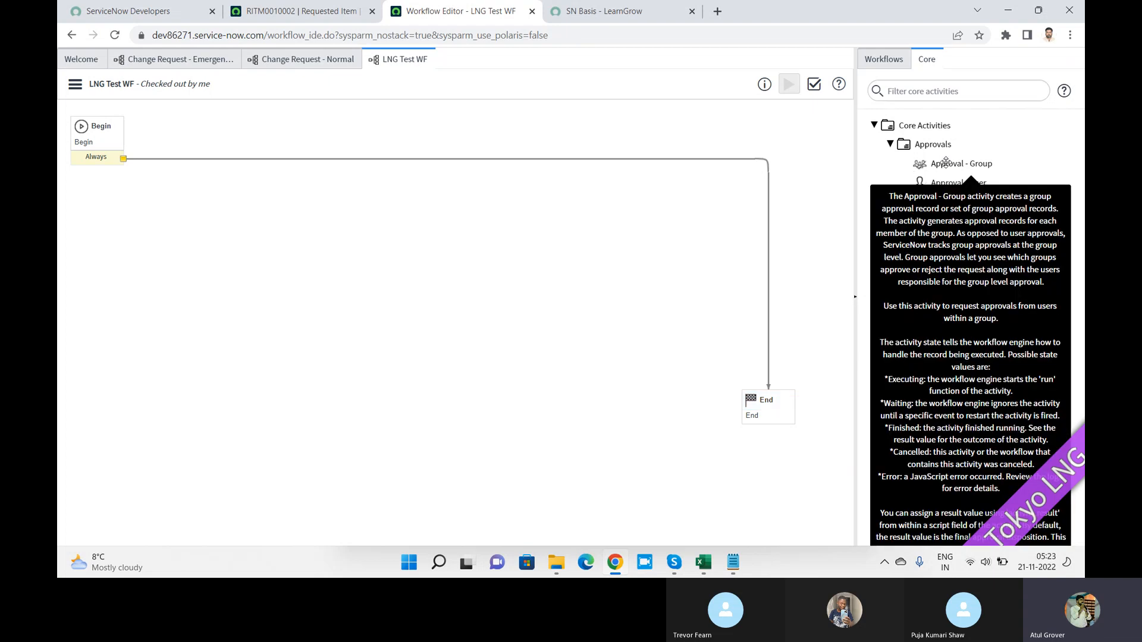
drag(946, 162, 449, 197)
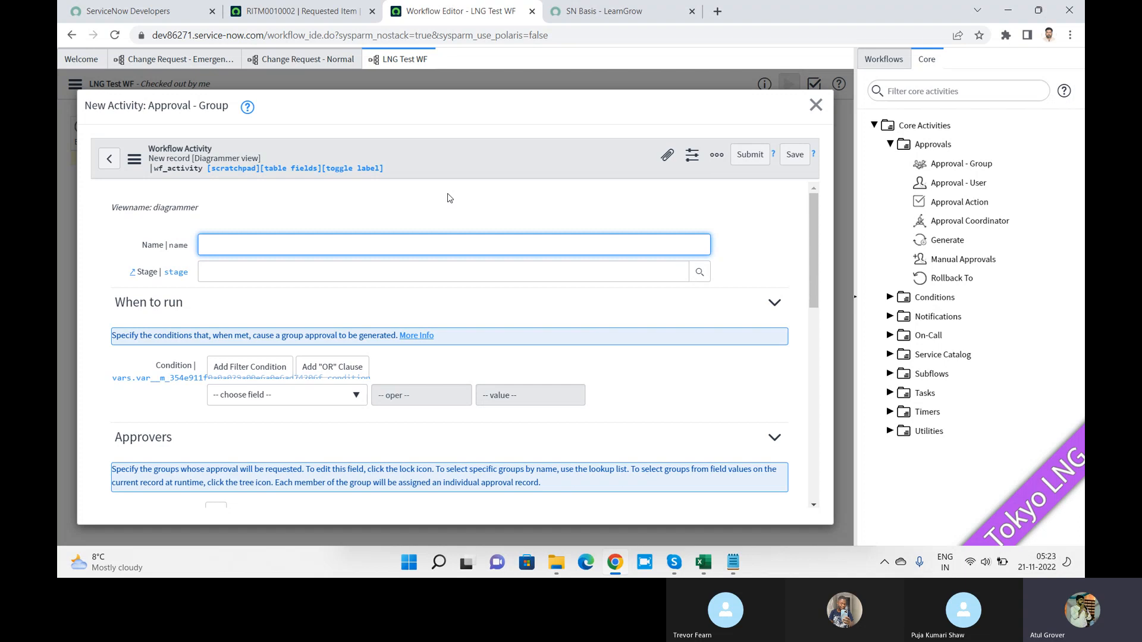
text(Group Approval)
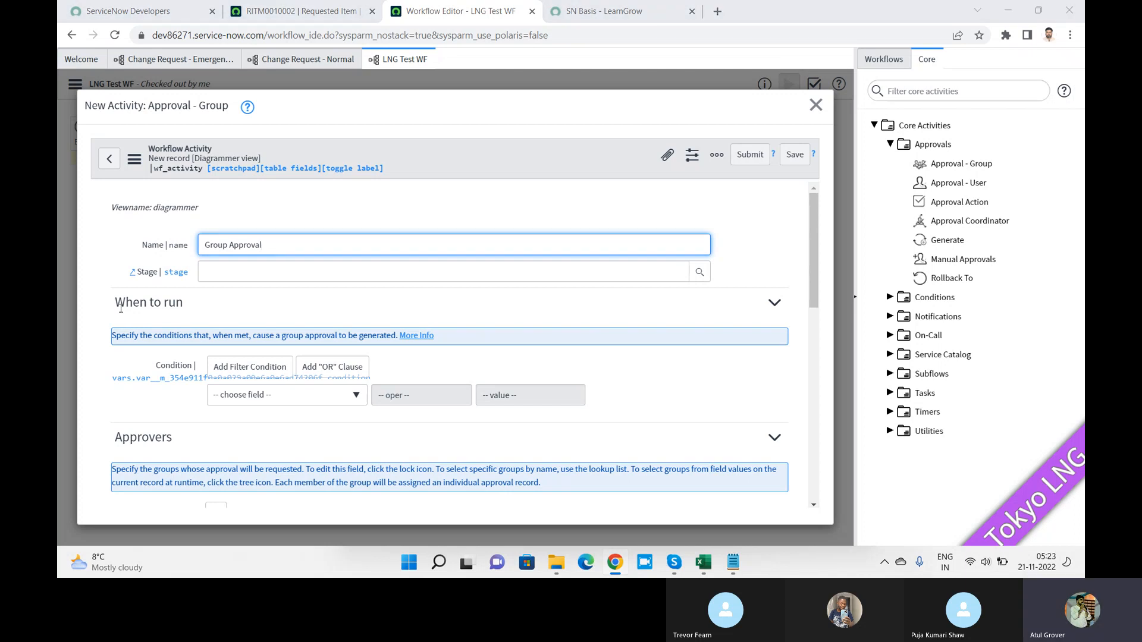
Step: Come back from the video call and show the SN Basis catalog item page
key(alt+Tab)
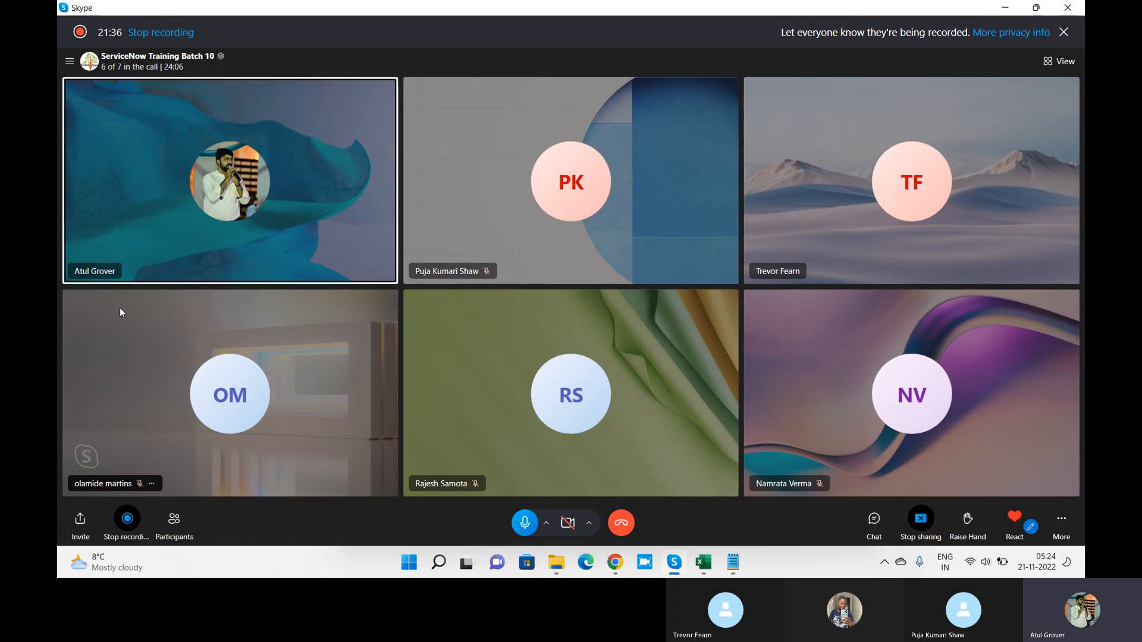
key(alt+Tab)
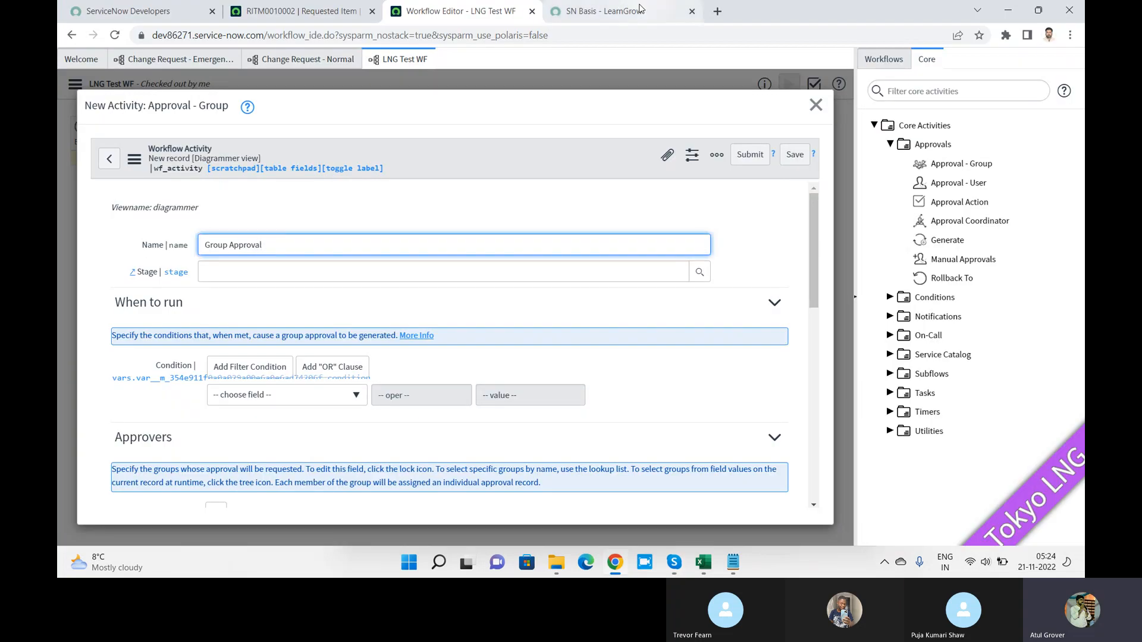
click(640, 9)
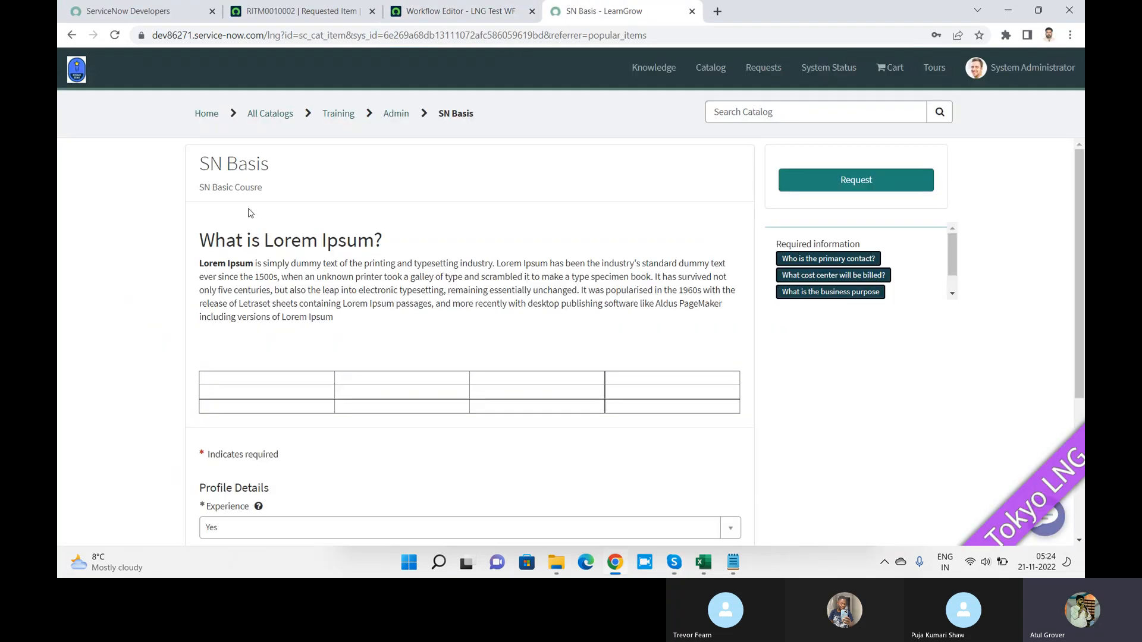
Step: Go from All Catalogs through the Hardware and Office categories to Office > Services
click(291, 115)
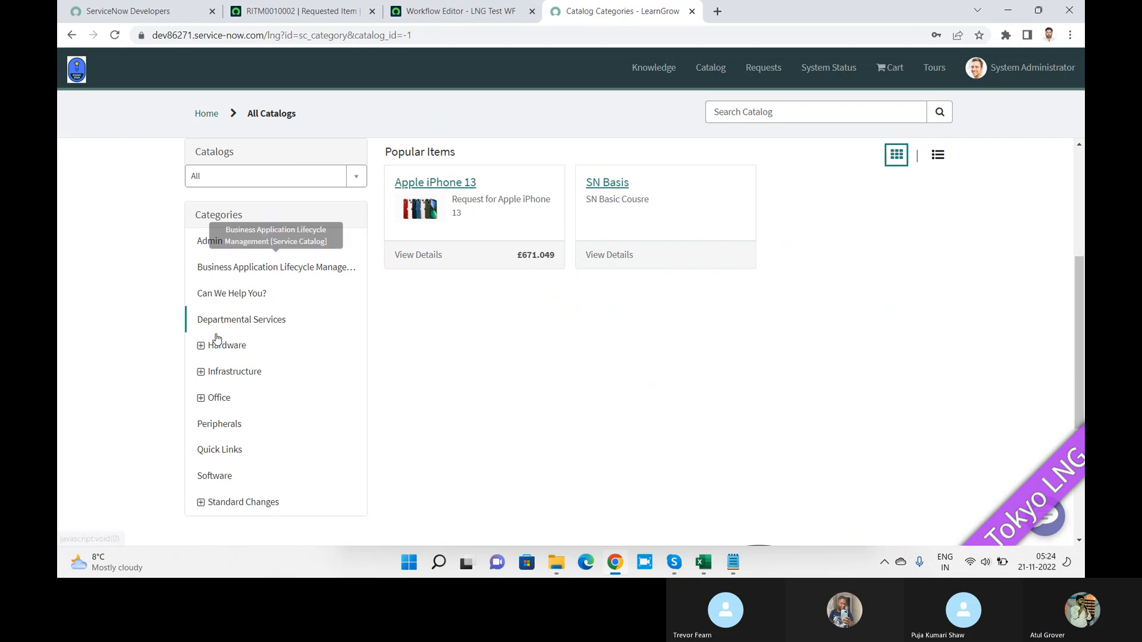
click(201, 347)
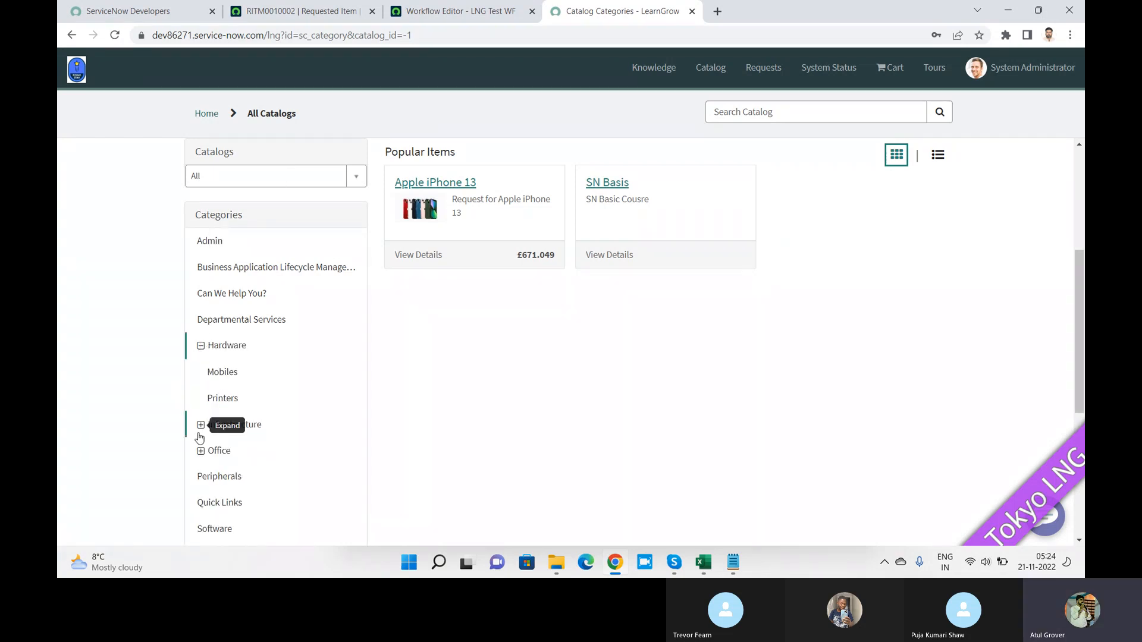
click(200, 450)
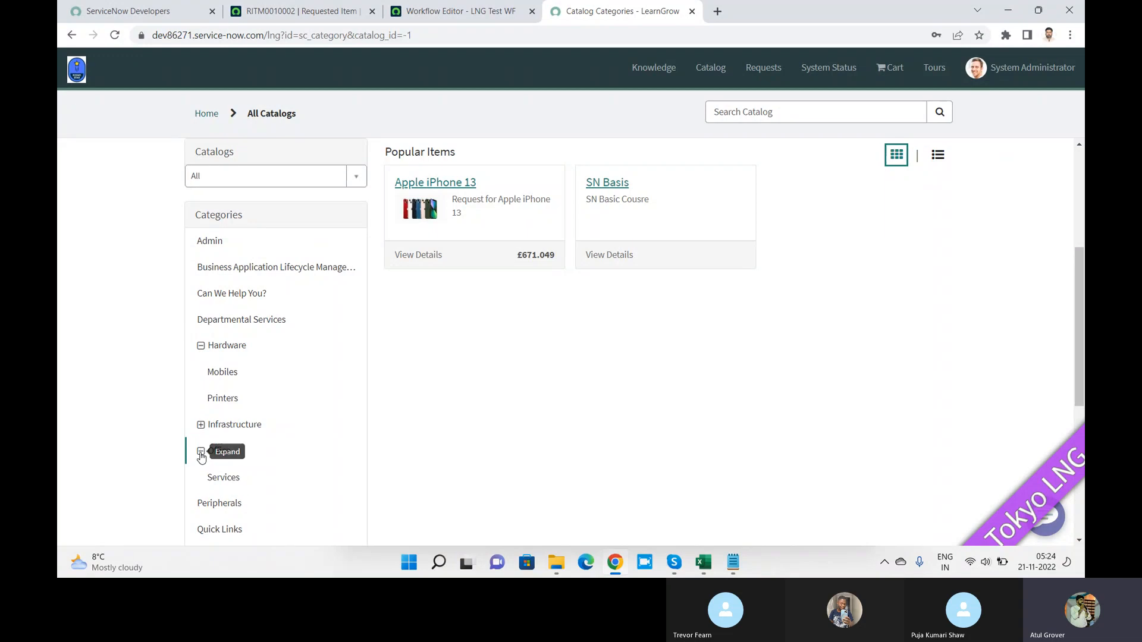
click(236, 485)
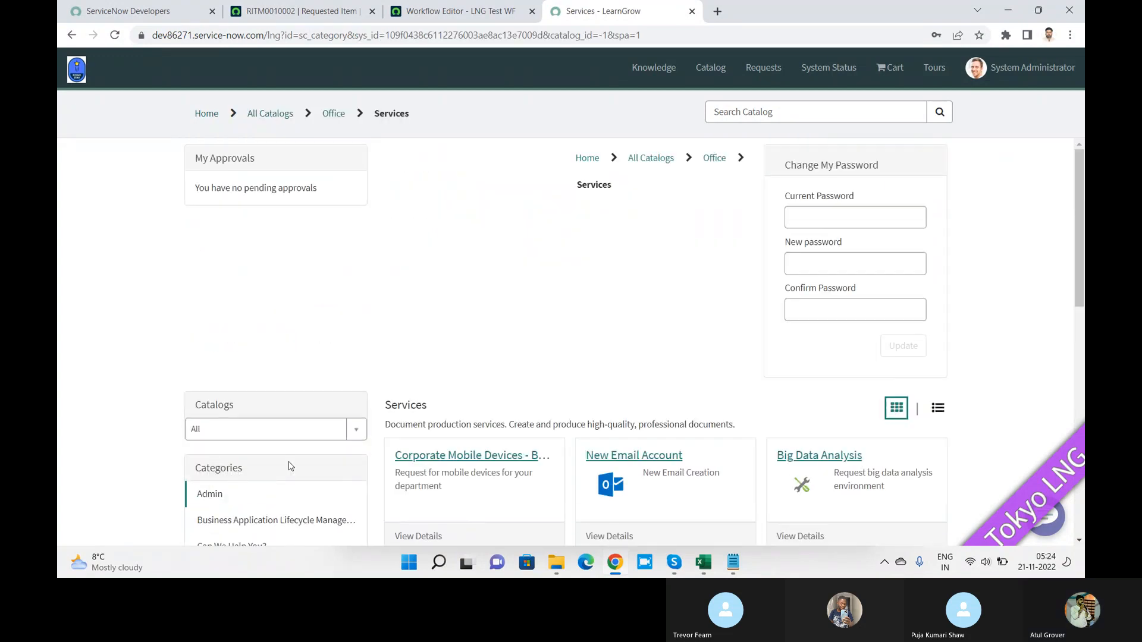
mouse_move(1078, 167)
mouse_down()
mouse_move(1084, 271)
mouse_move(1081, 164)
mouse_up()
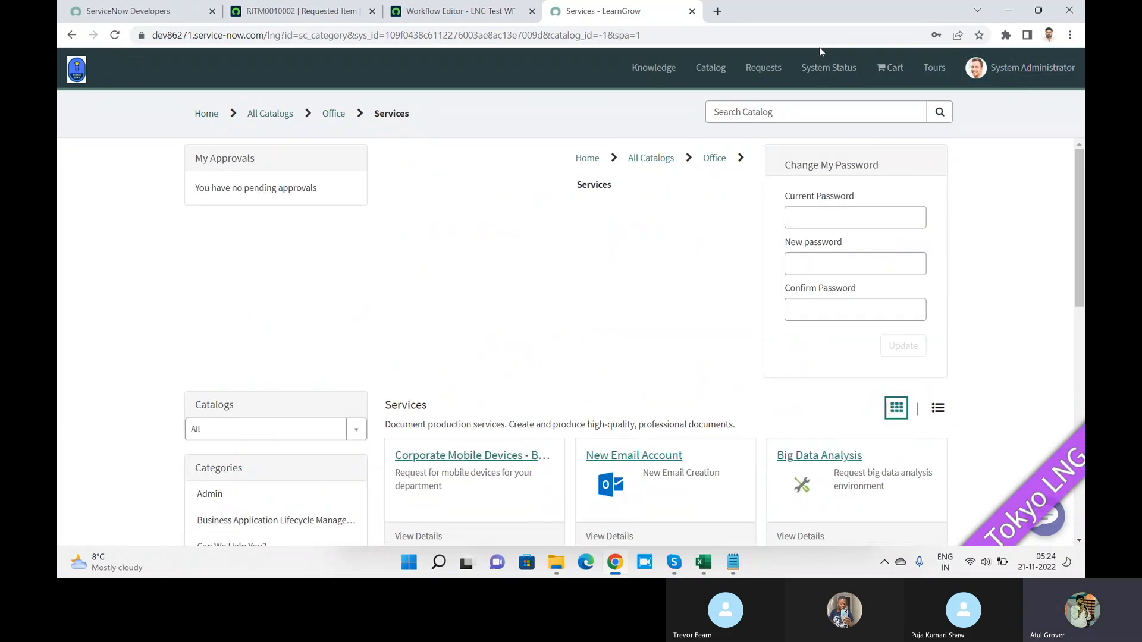
Step: Search the service portal catalog for 'desktop'
click(791, 110)
text(desk)
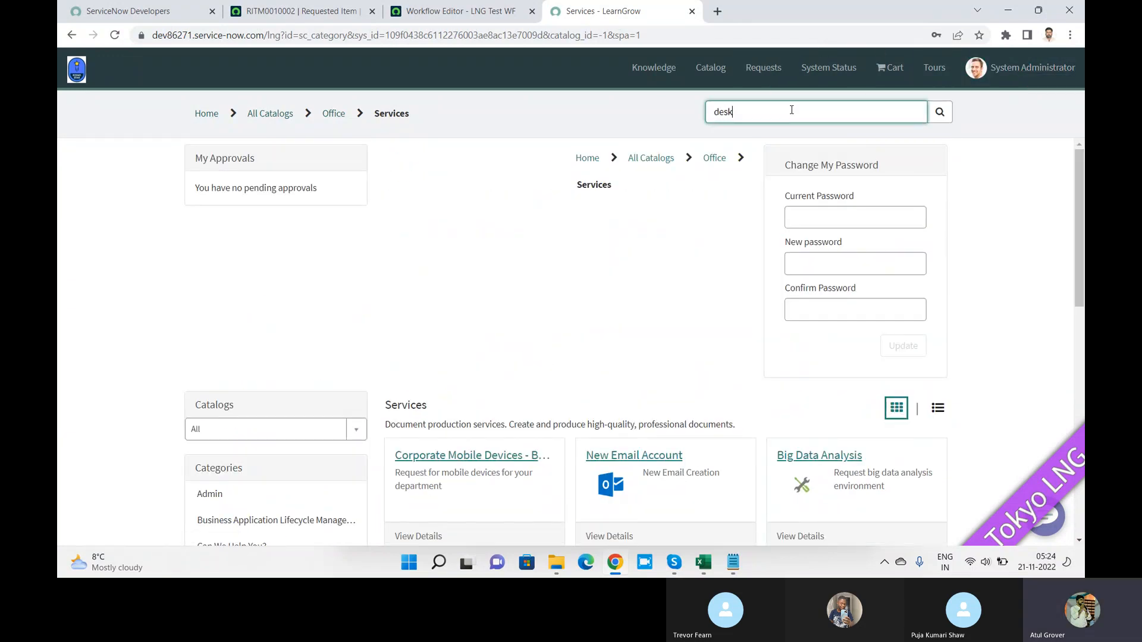
text(top)
key(Return)
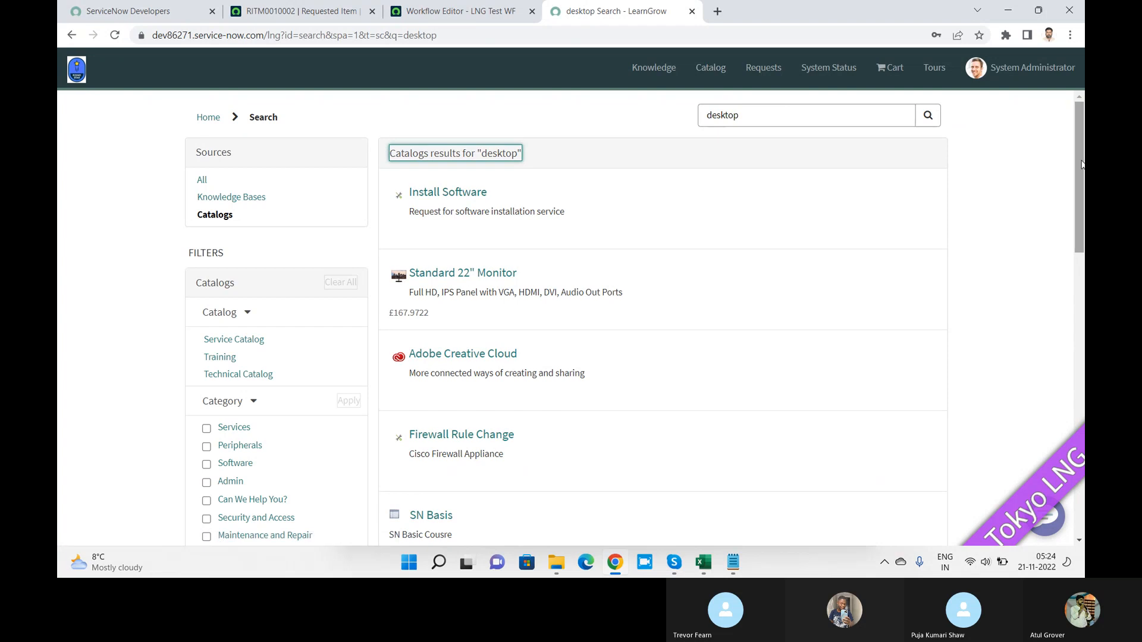
mouse_move(1082, 177)
mouse_down()
mouse_move(1082, 446)
mouse_move(1082, 165)
mouse_up()
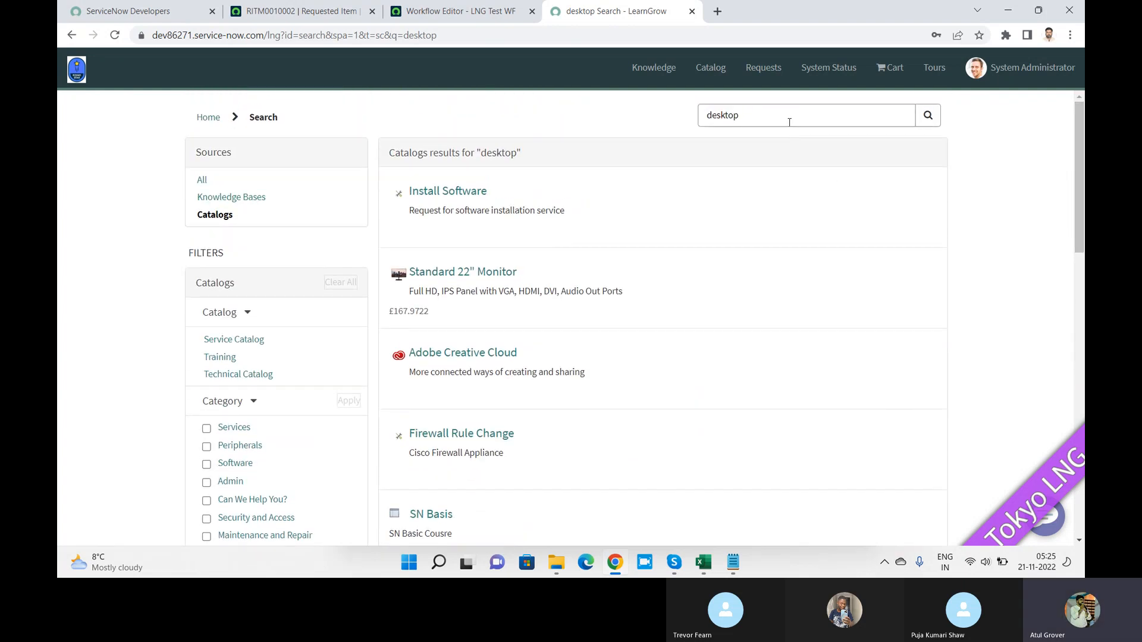
Step: Replace the search term with 'laptop' to list the laptop catalog items
drag(782, 113, 535, 121)
text(laptop)
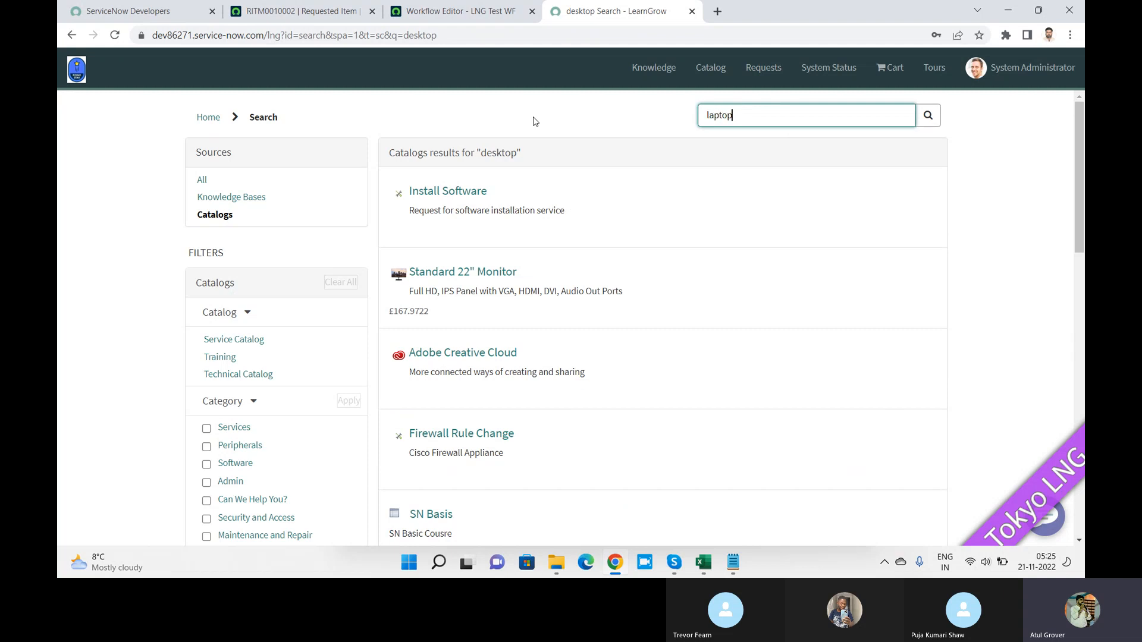
key(Return)
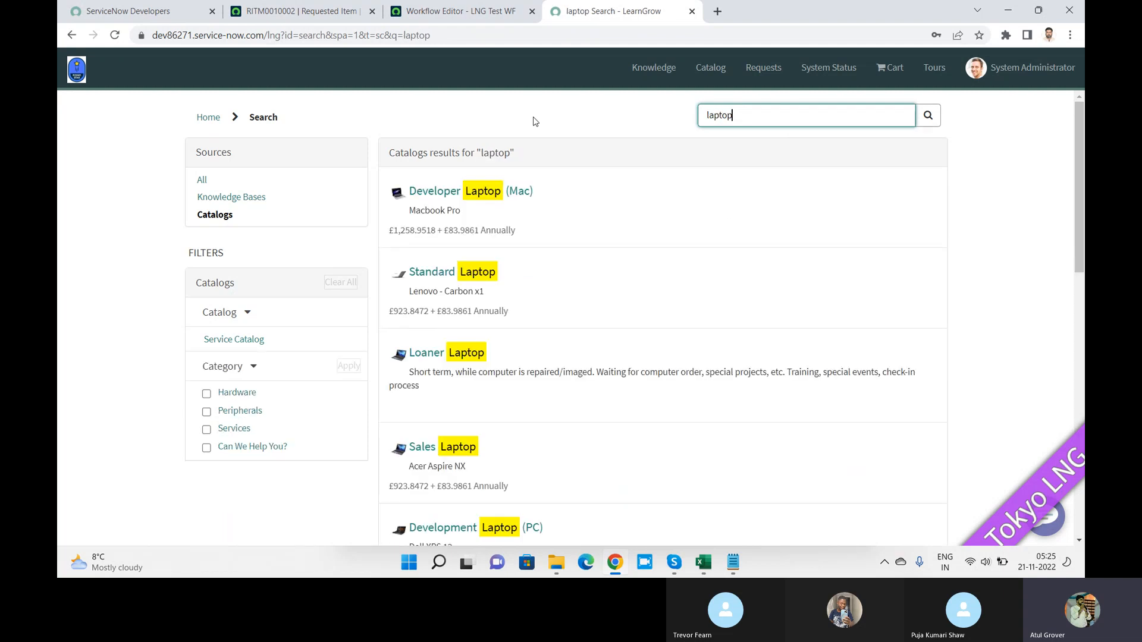
Step: Open the Developer Laptop (Mac) catalog item and set its quantity to 3
click(470, 206)
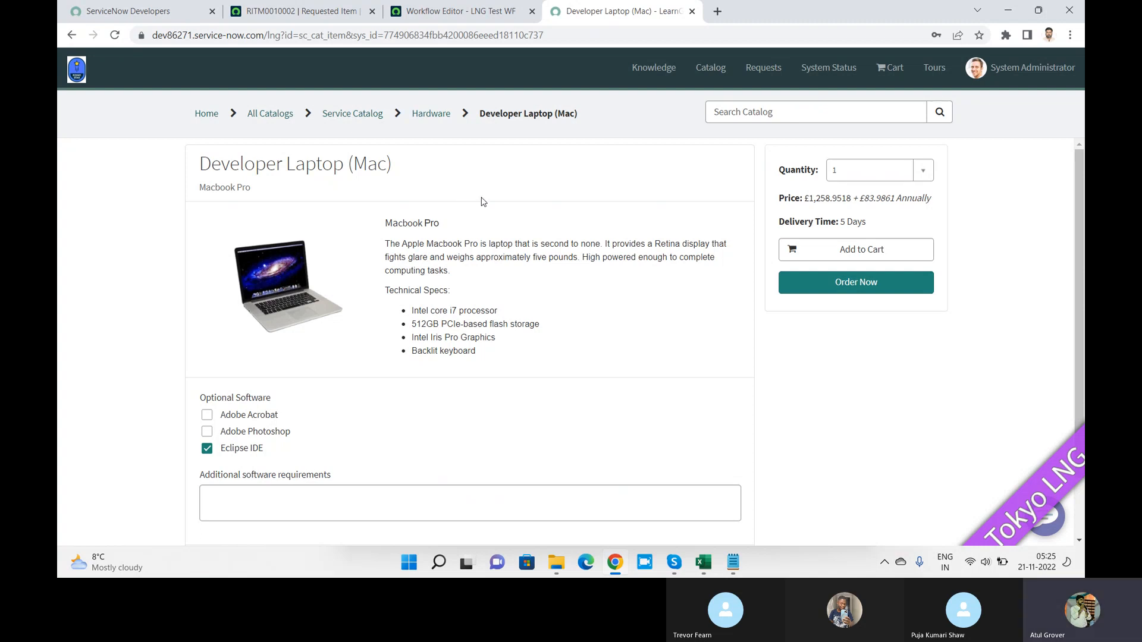
scroll(1082, 188, down, 3)
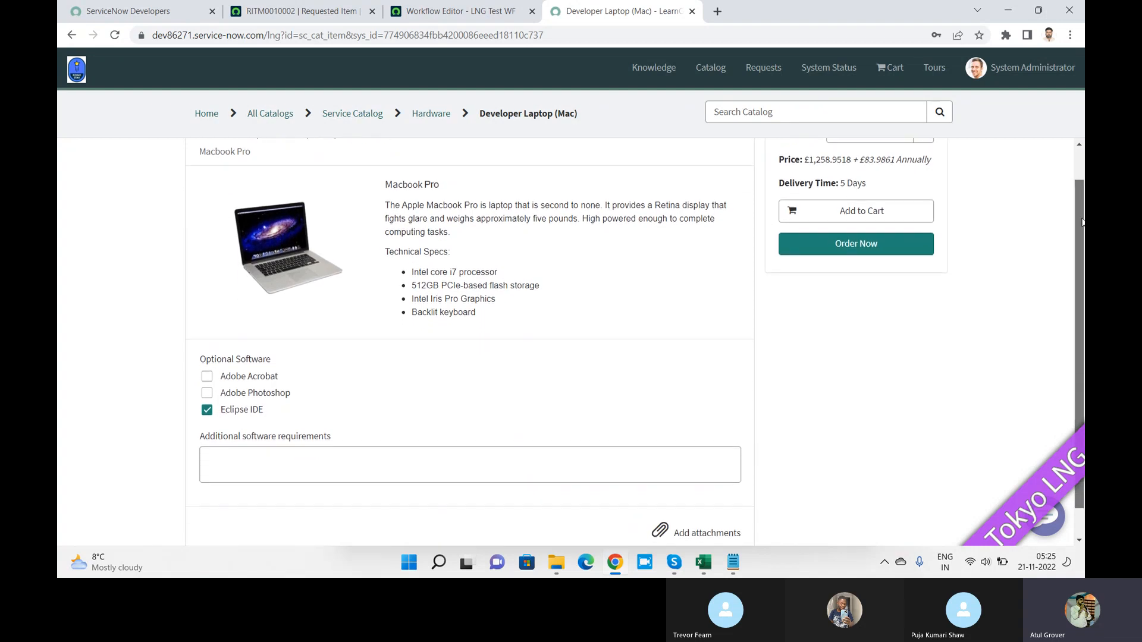
scroll(1084, 176, up, 3)
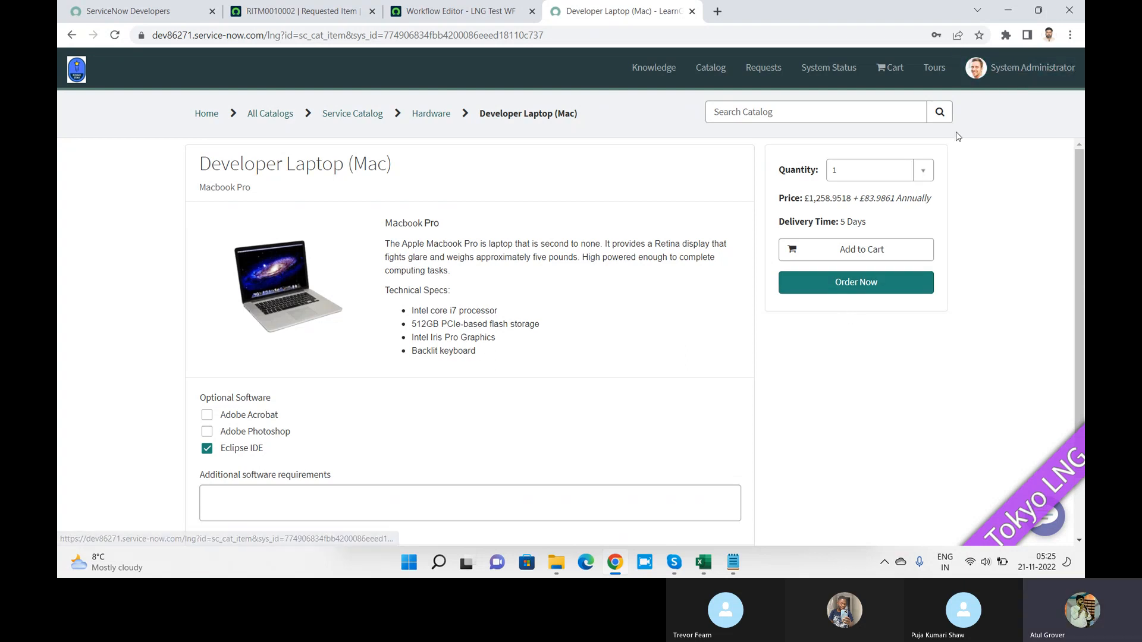
click(925, 171)
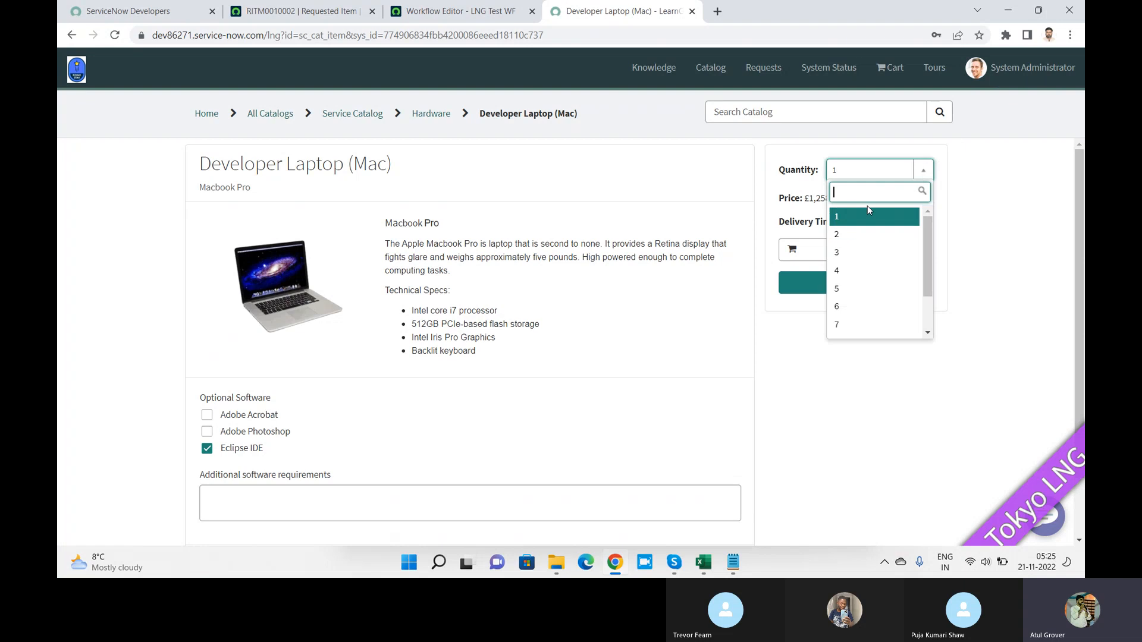
click(859, 253)
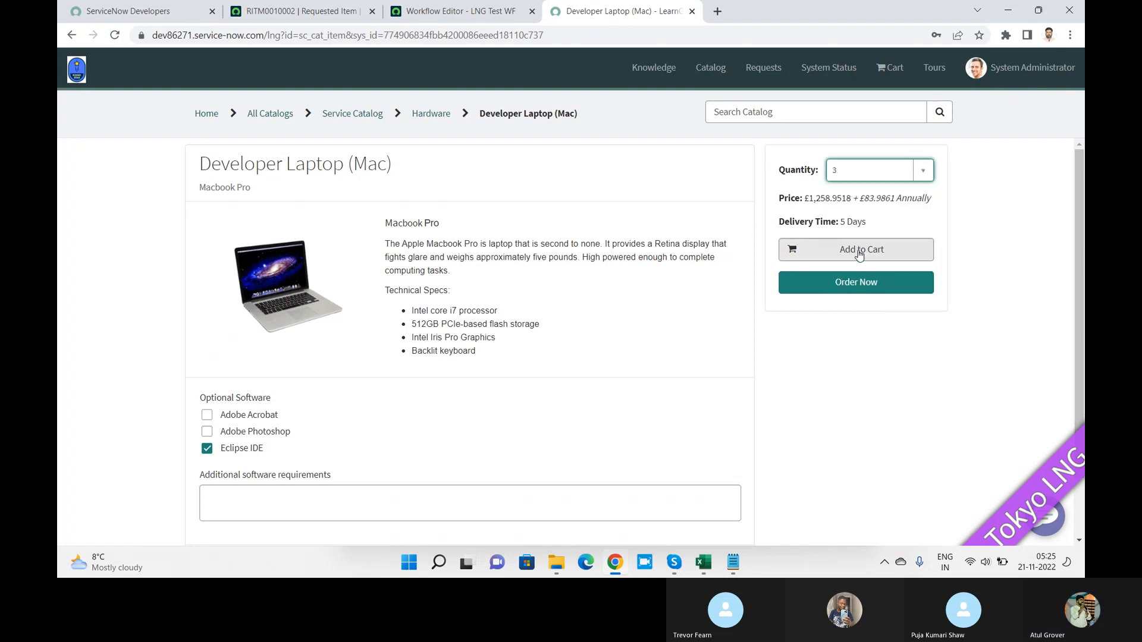
click(906, 216)
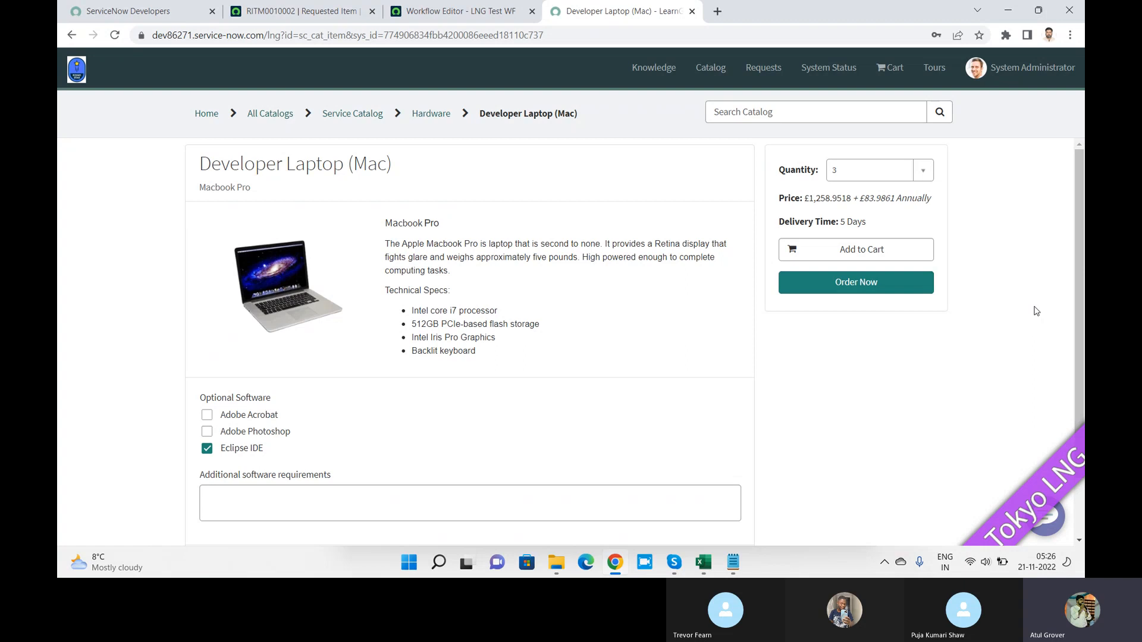
key(alt+Tab)
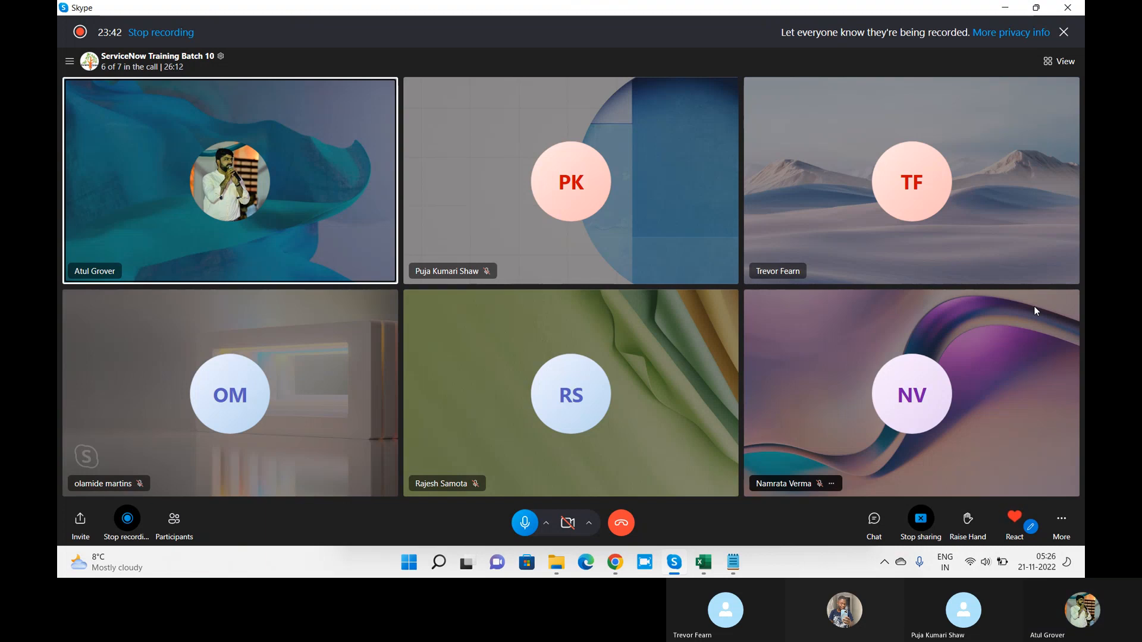
key(alt+Tab)
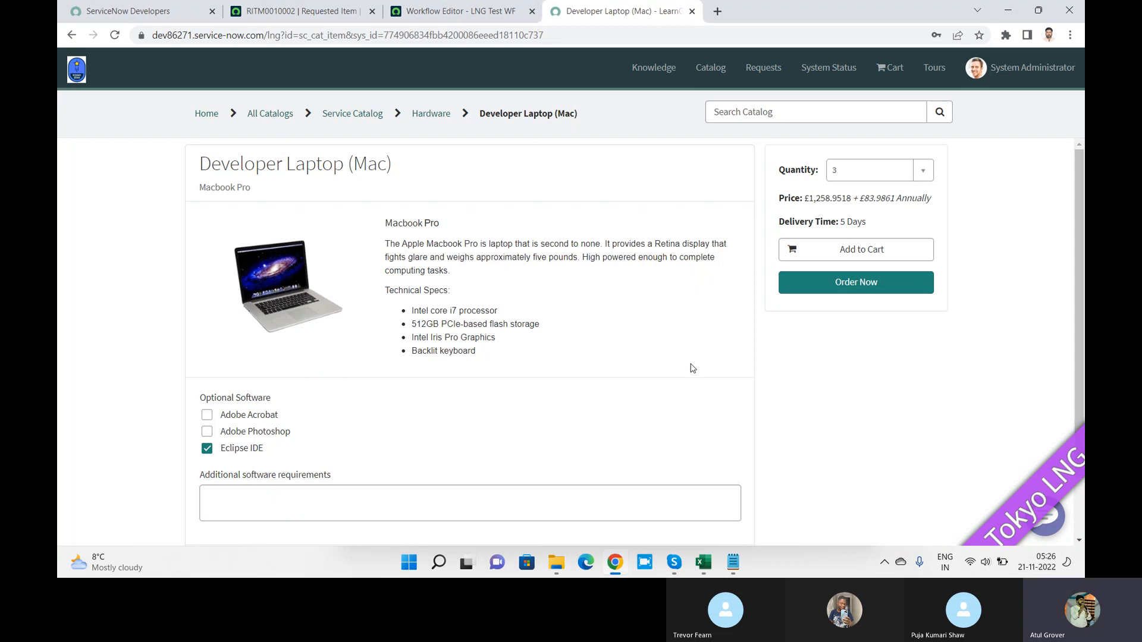
Step: Return to the LNG Test WF editor's Approval - Group form, scrolled to its Condition and Approvers sections
click(467, 10)
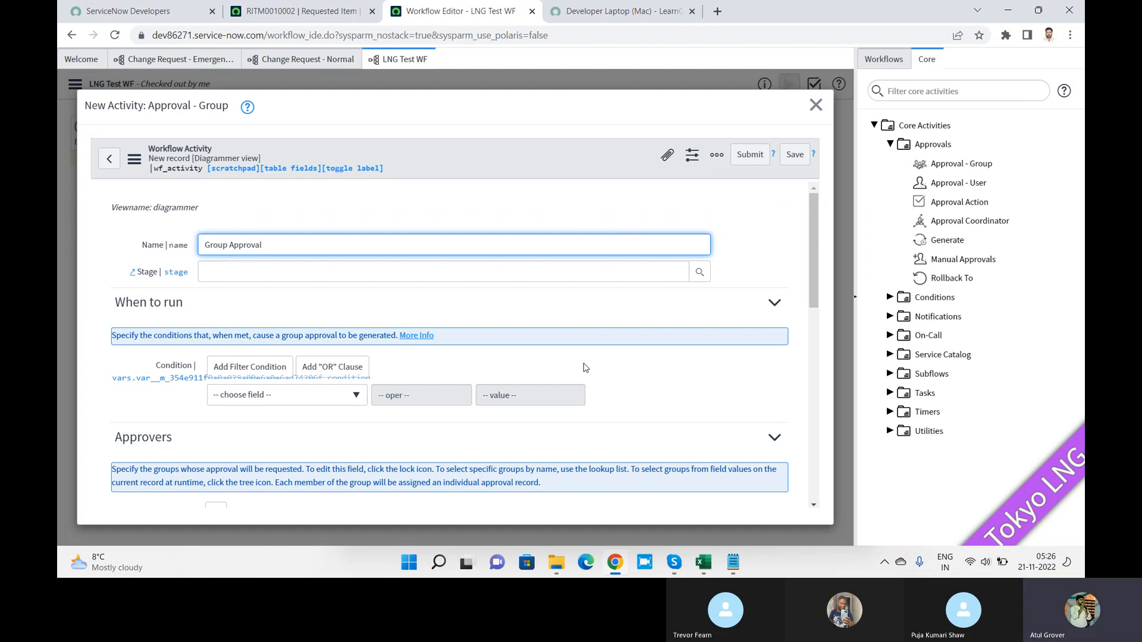
key(alt+Tab)
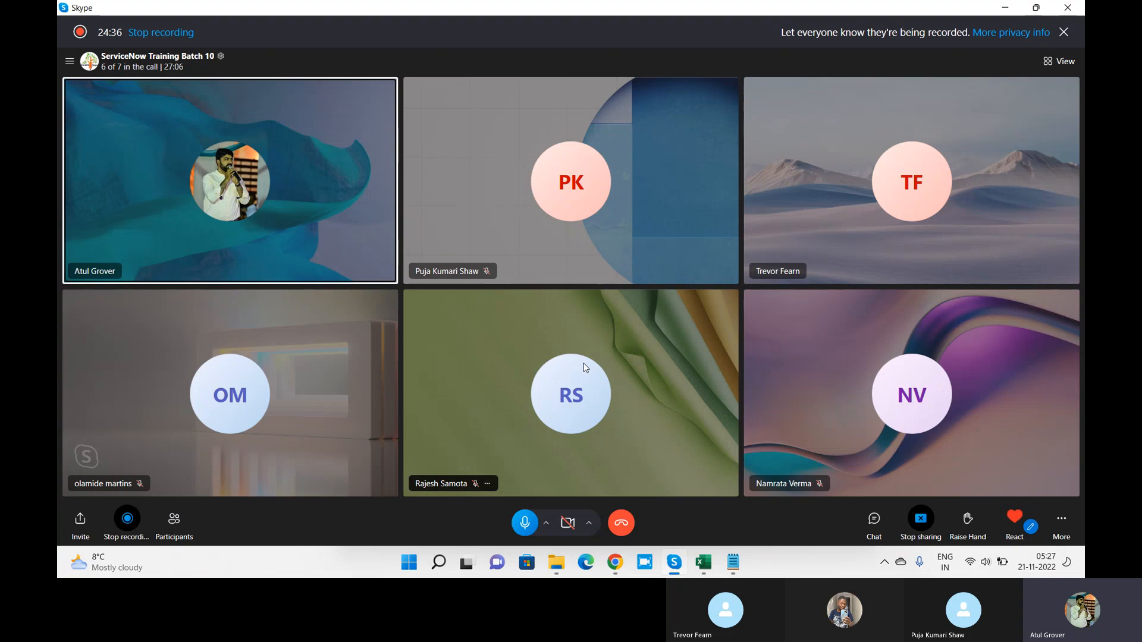
key(alt+Tab)
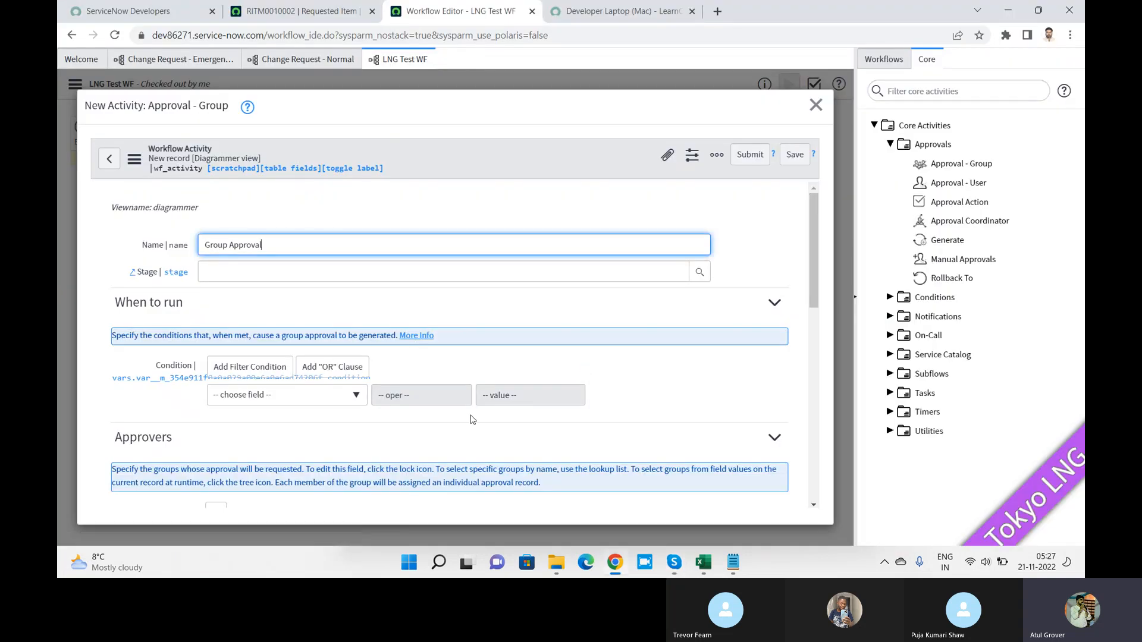
scroll(426, 201, down, 3)
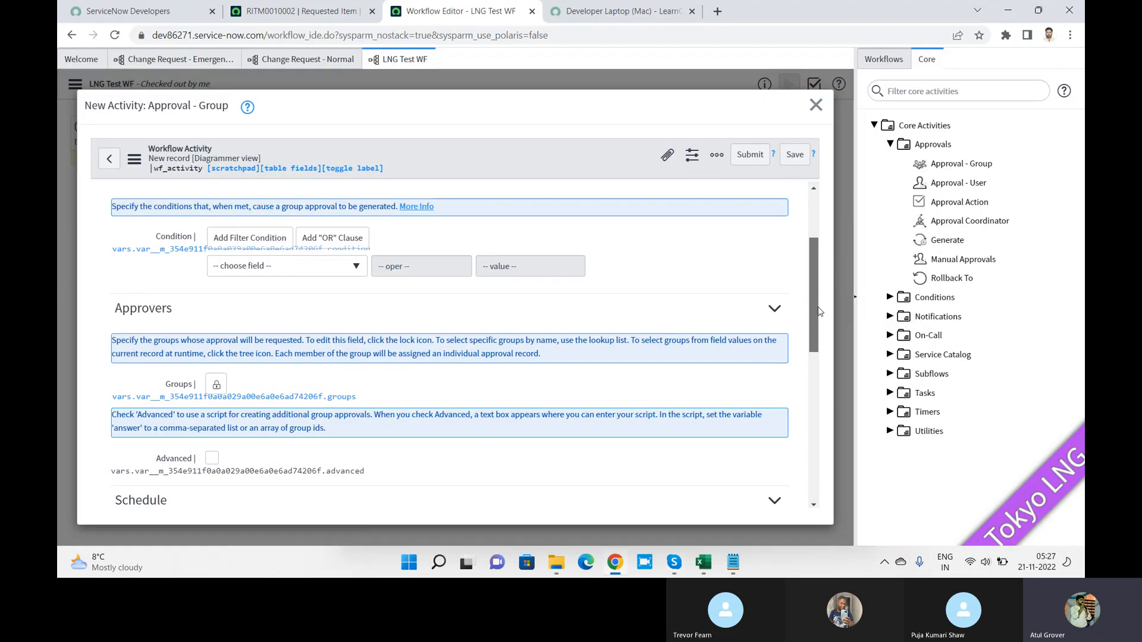
click(284, 224)
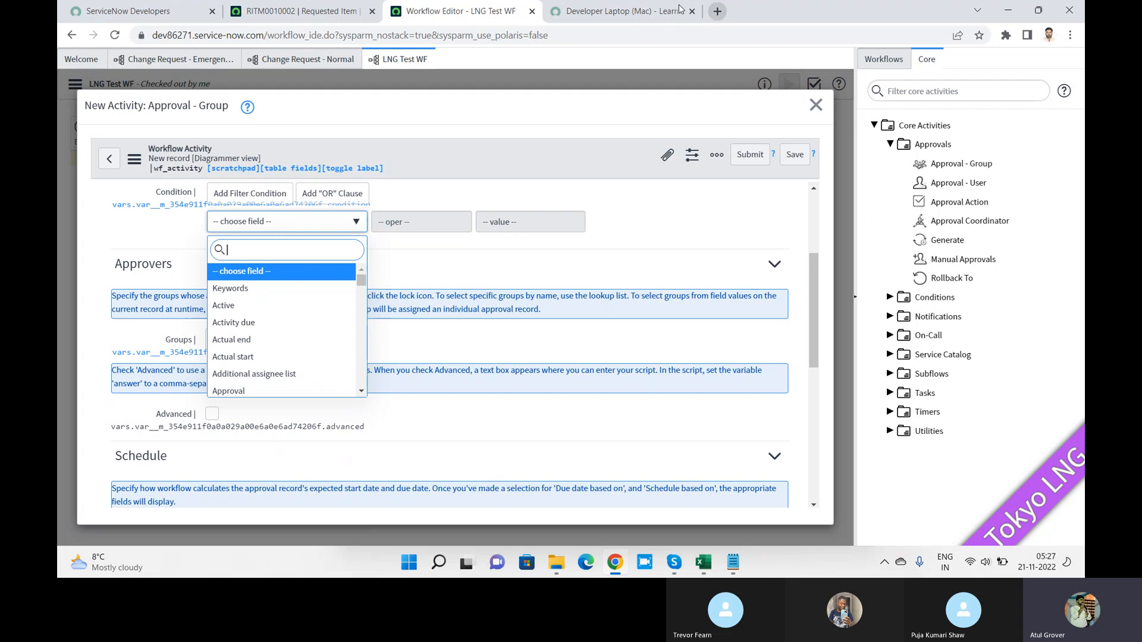
click(610, 13)
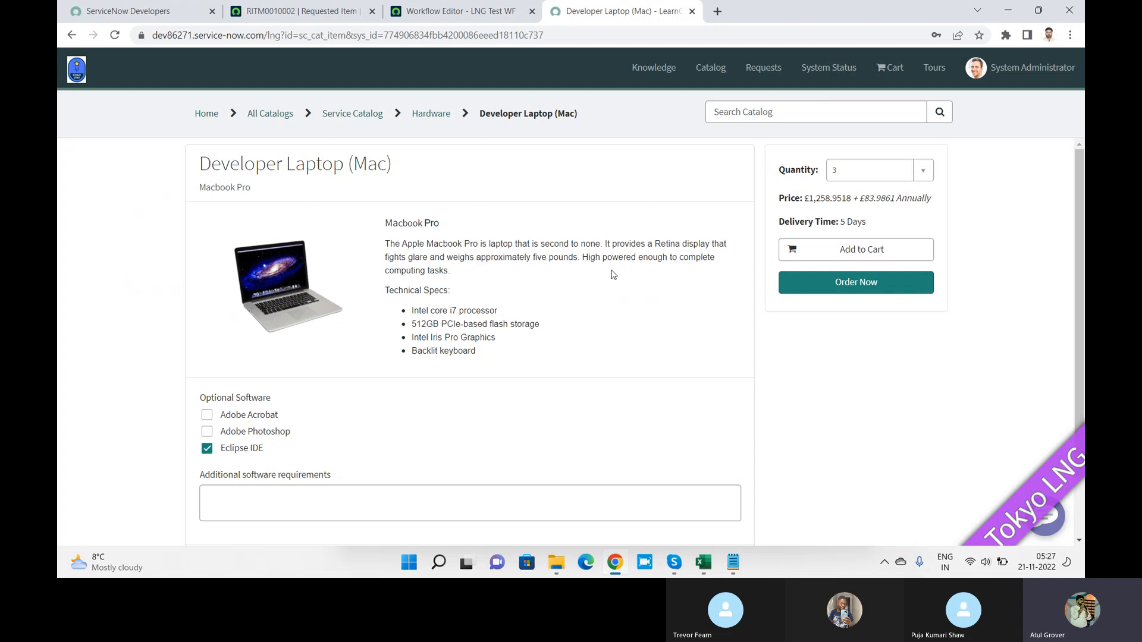
click(461, 13)
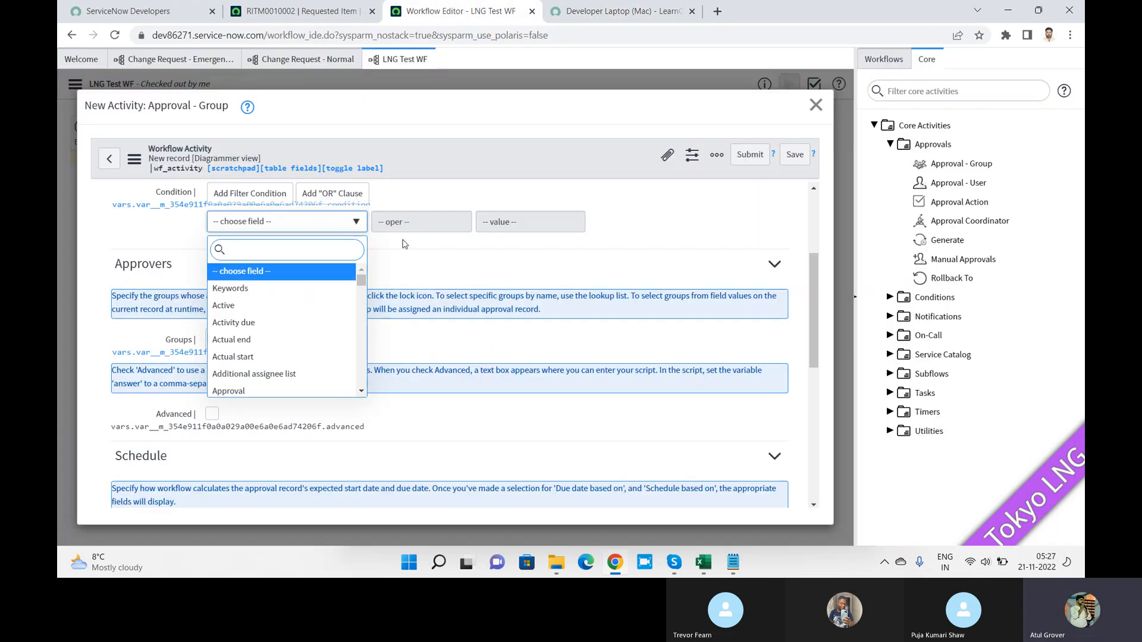
click(423, 266)
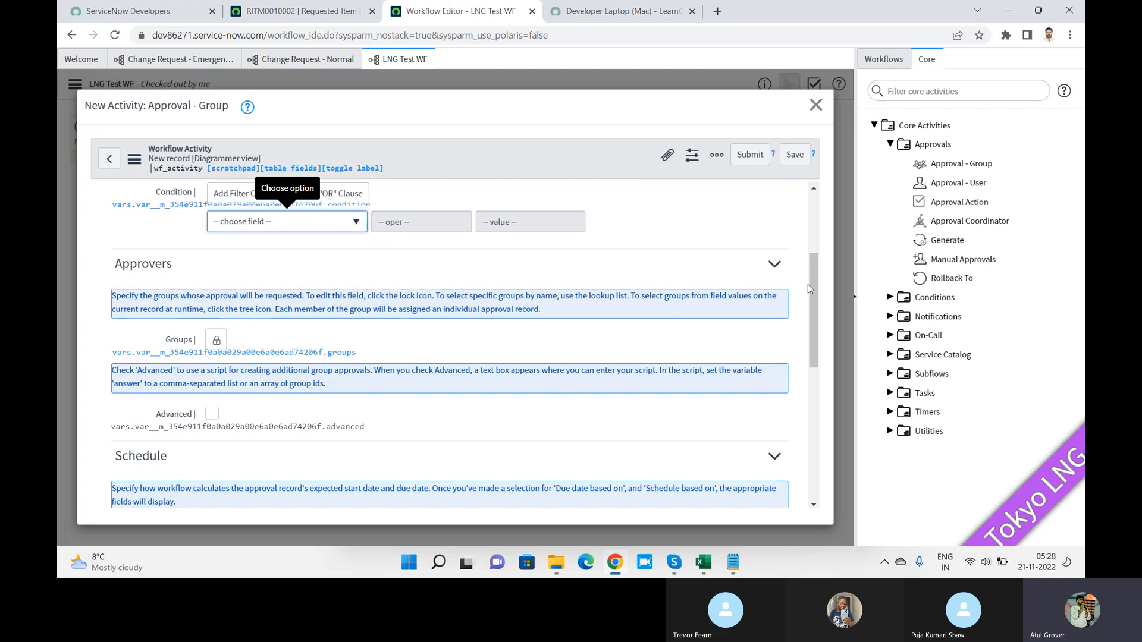
Step: Unlock the Groups field and add Batch 10 Admin as an approver group
scroll(813, 283, down, 1)
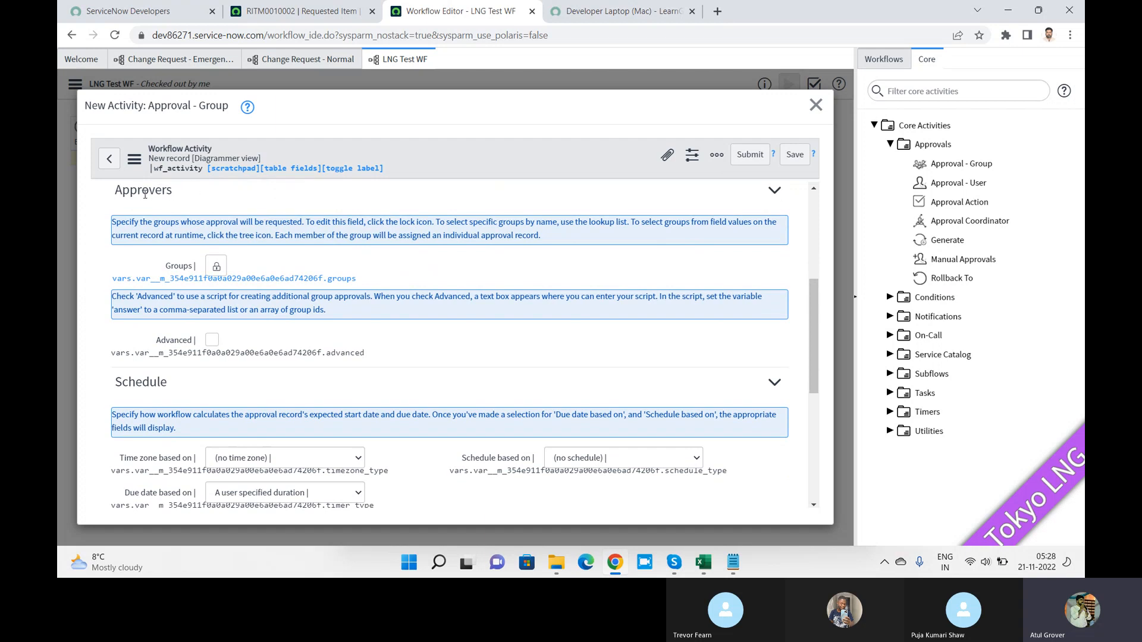
click(216, 267)
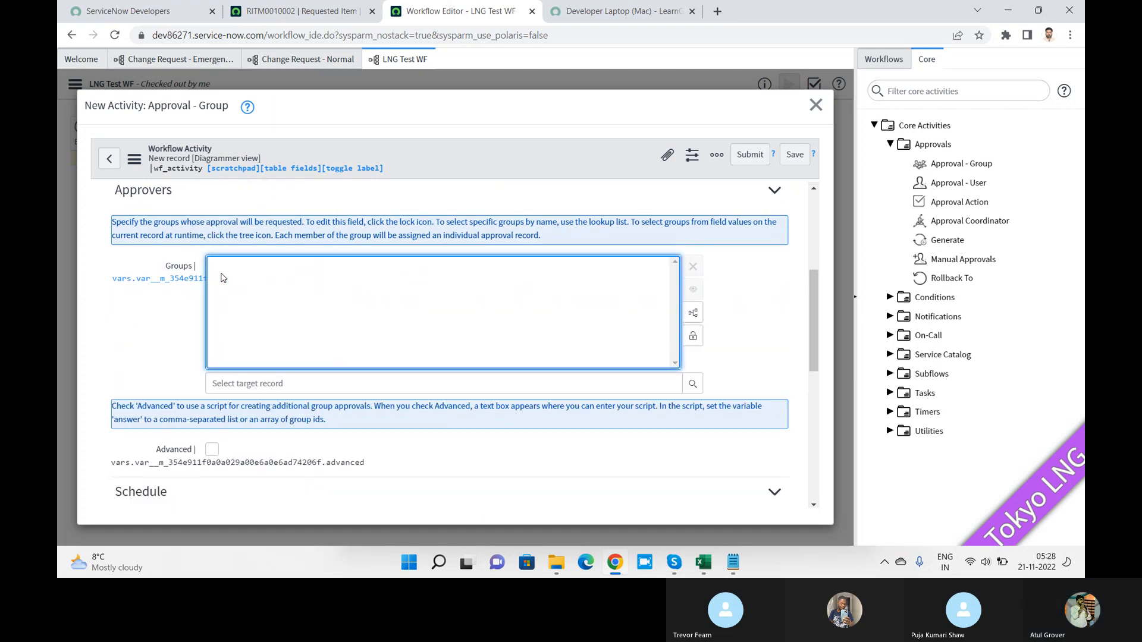
click(266, 383)
text(batch 1)
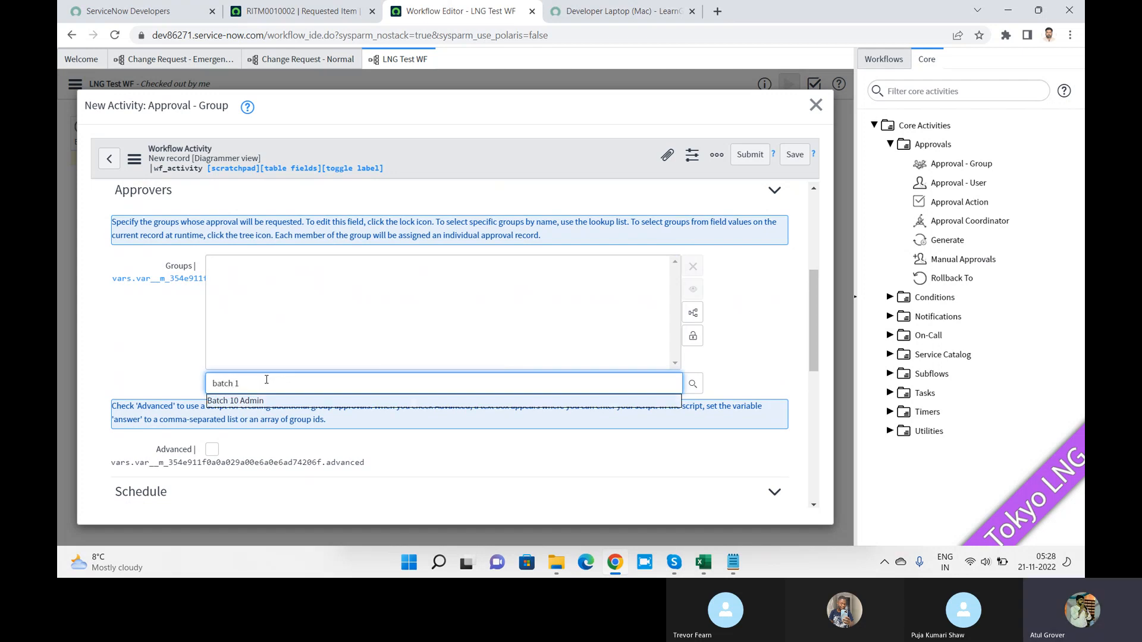
key(Return)
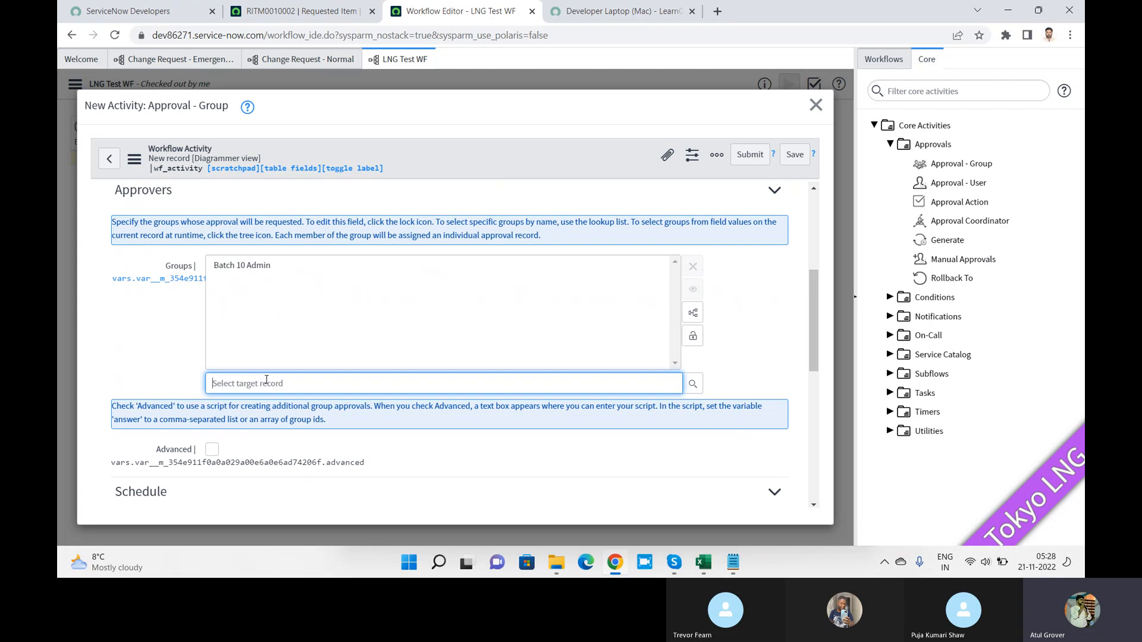
Step: Add Change Management and Problem Analyzers to the approver groups
text(Change)
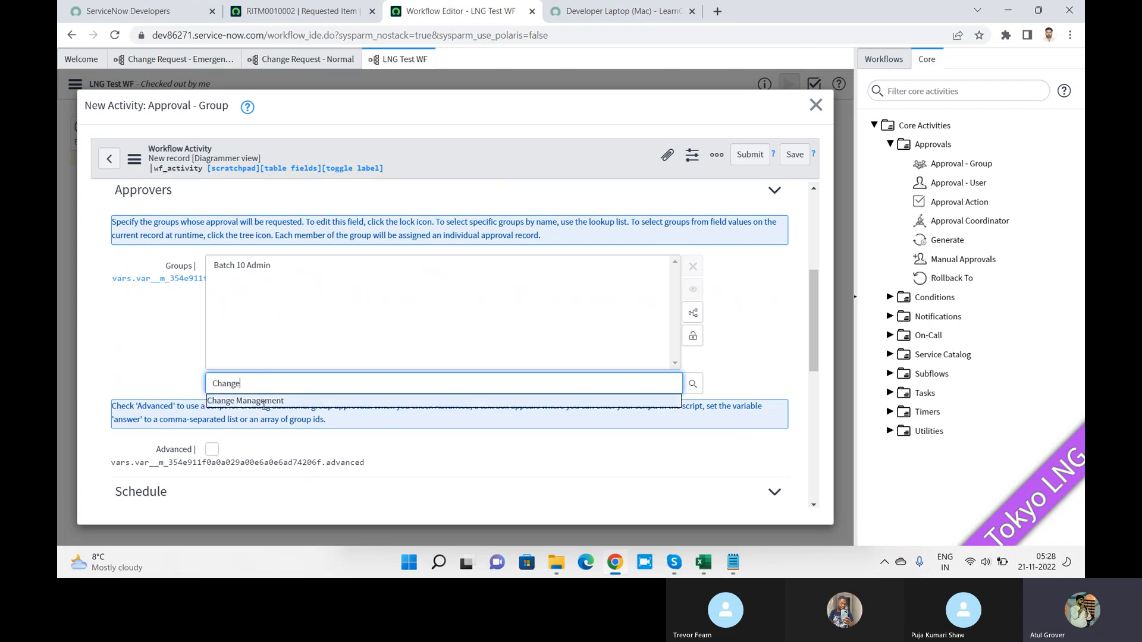
click(264, 404)
text(Provo)
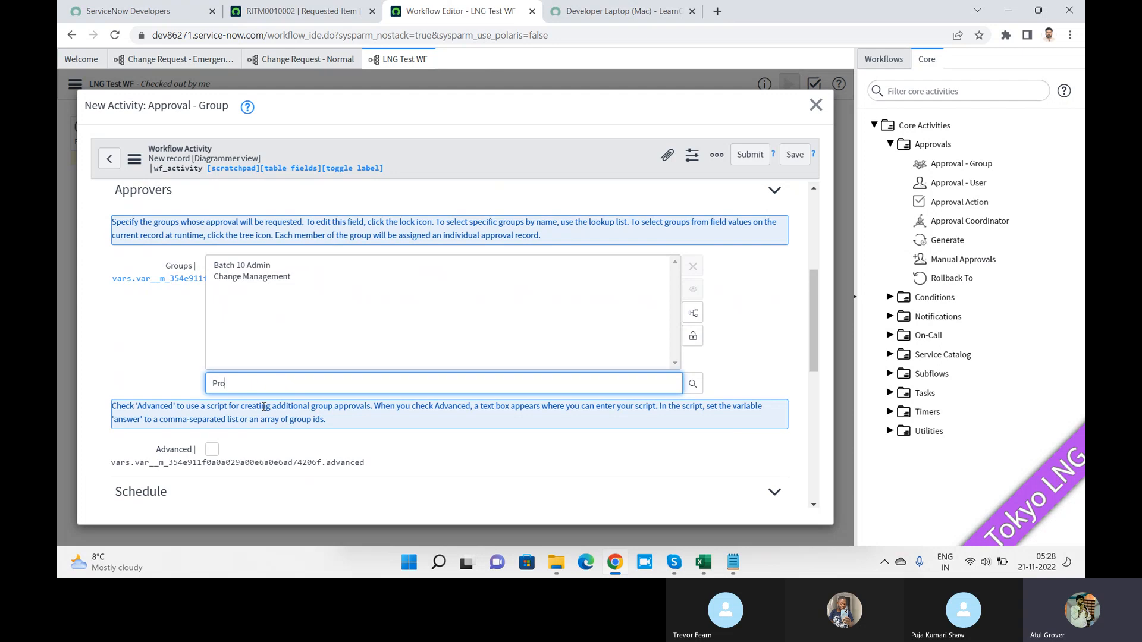
key(BackSpace)
key(BackSpace)
text(b)
click(280, 402)
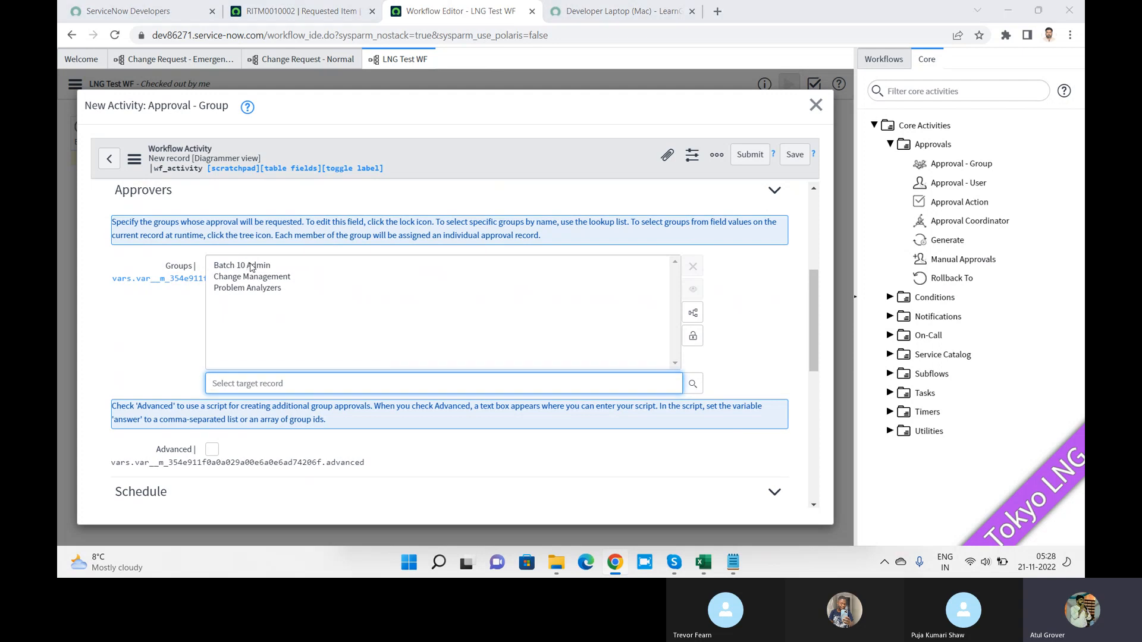
key(alt+Tab)
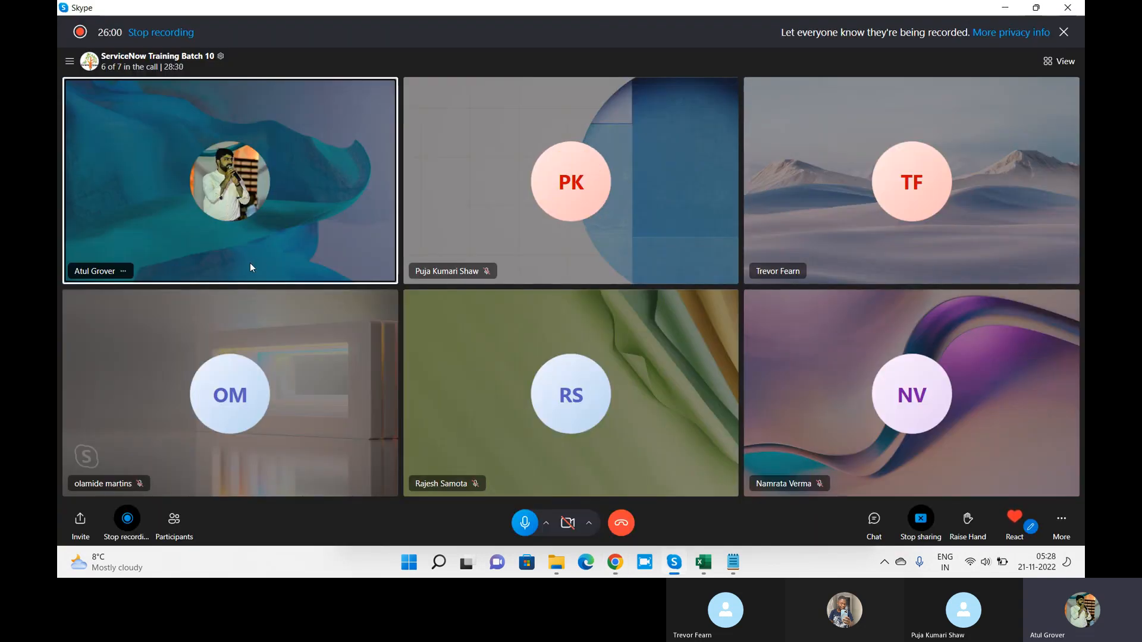
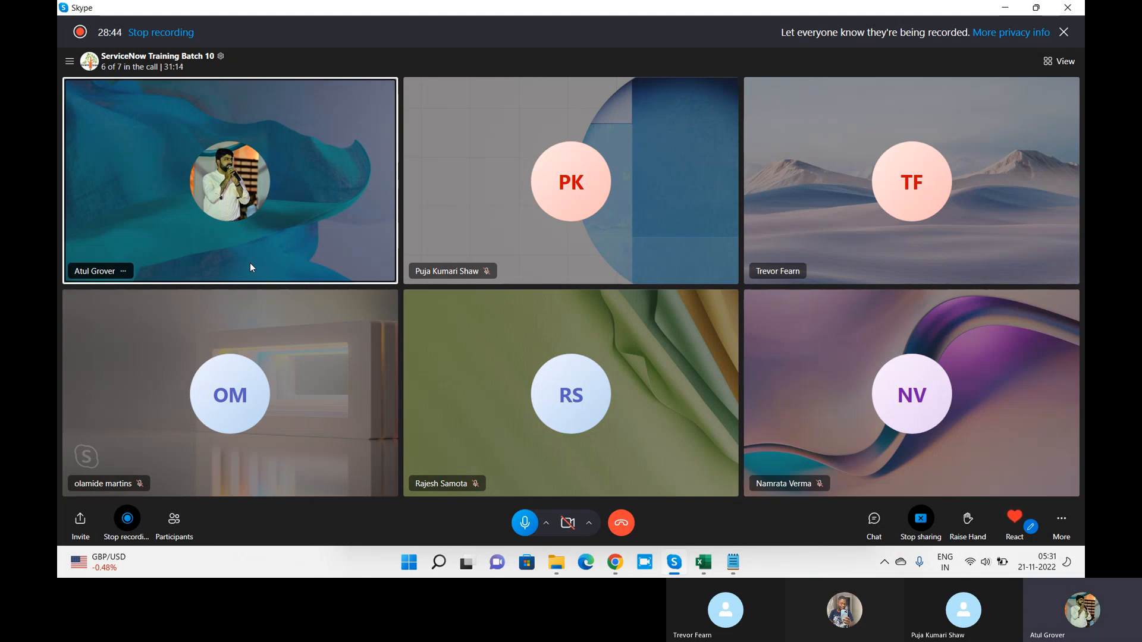
Step: Remove Problem Analyzers and Change Management from the approver groups and lock the Groups field
key(alt+Tab)
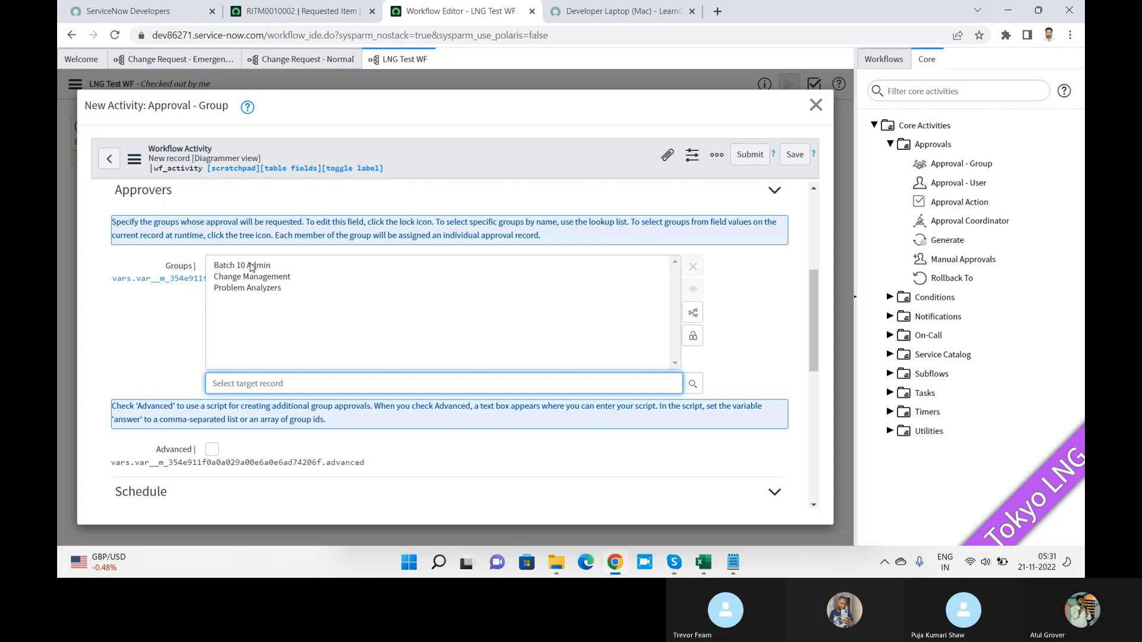
click(251, 267)
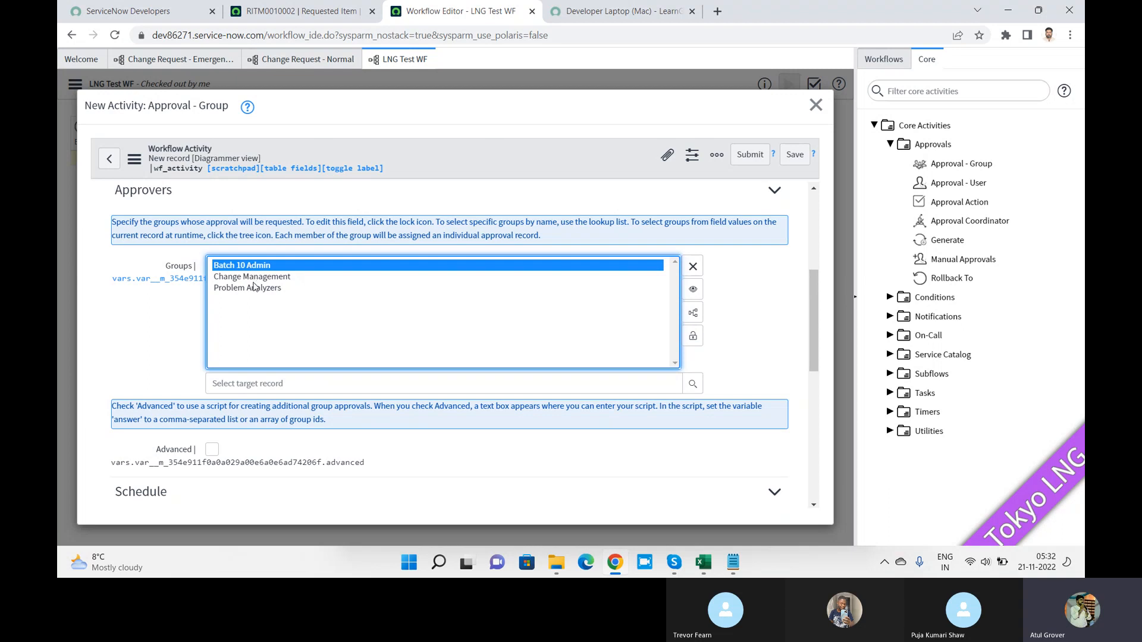
click(255, 288)
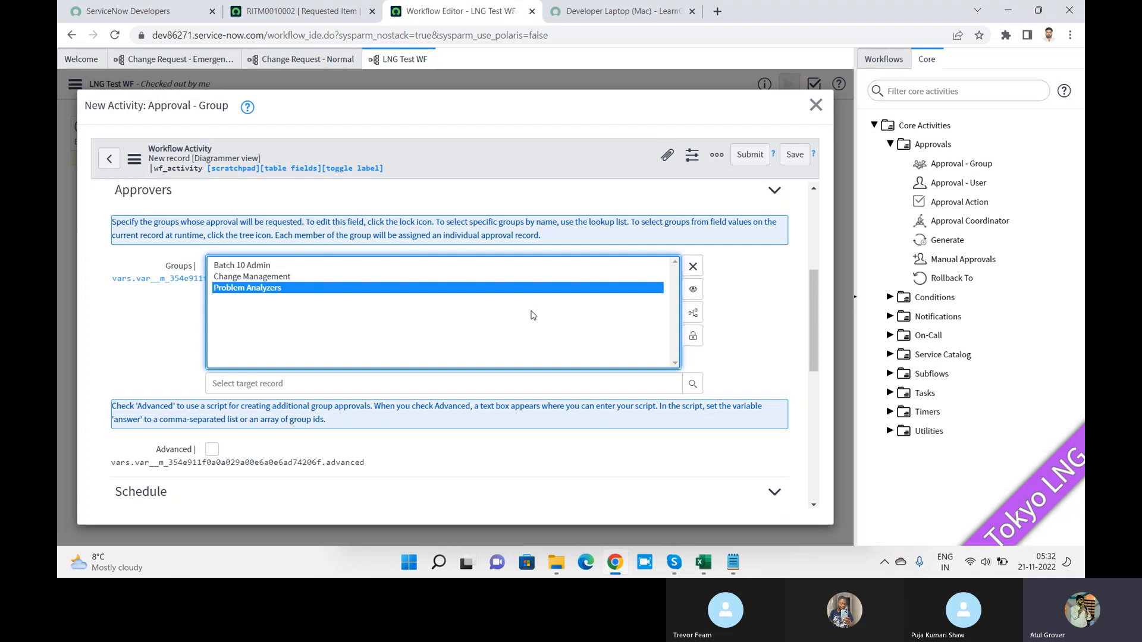
click(693, 274)
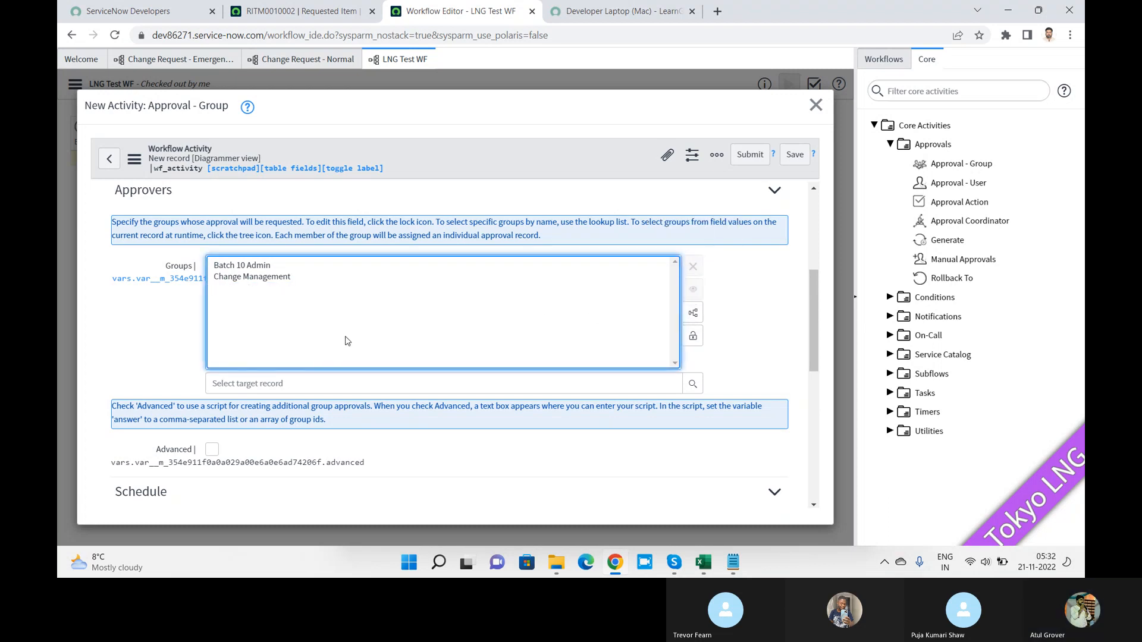
click(288, 277)
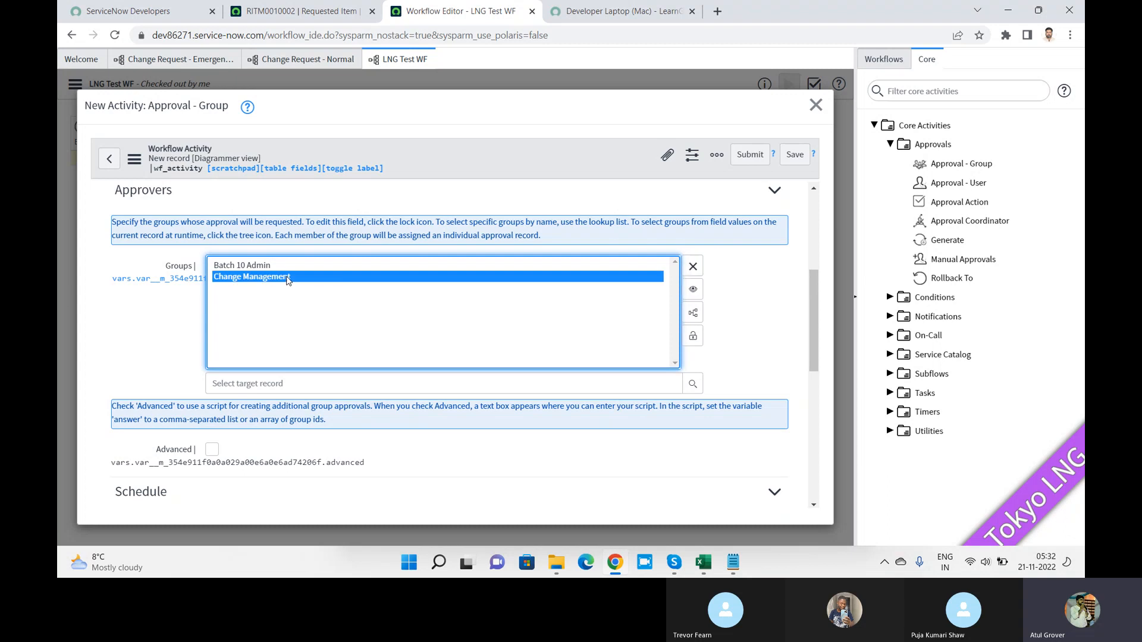
click(693, 268)
click(693, 336)
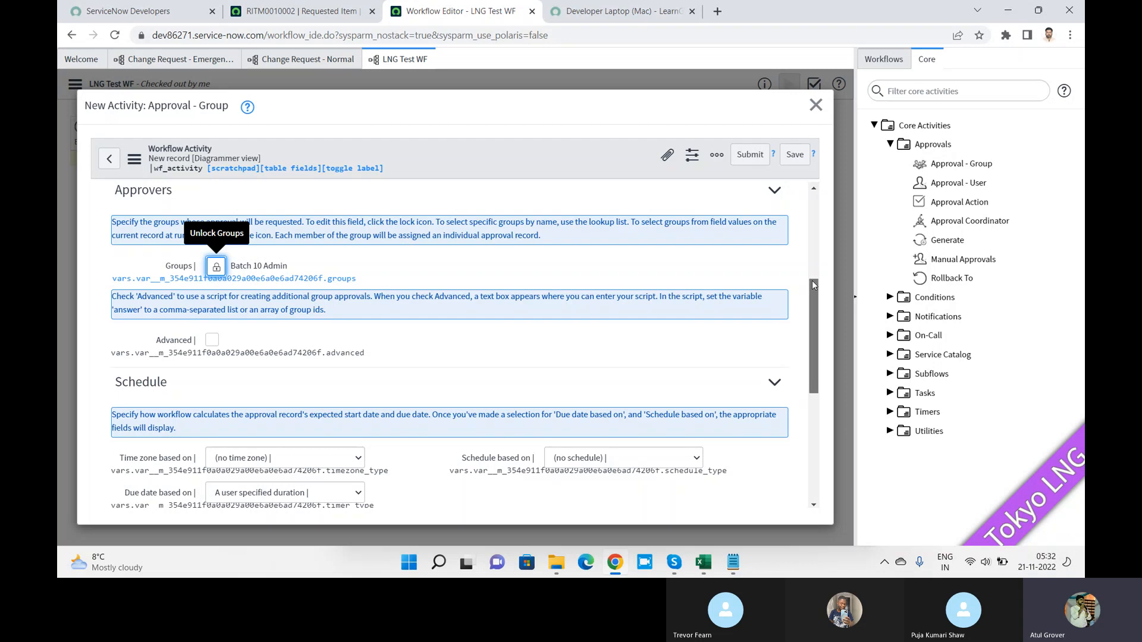
Step: Scroll the Approval - Group dialog down to the Condition for approval section and Submit/Save buttons
drag(814, 282, 833, 299)
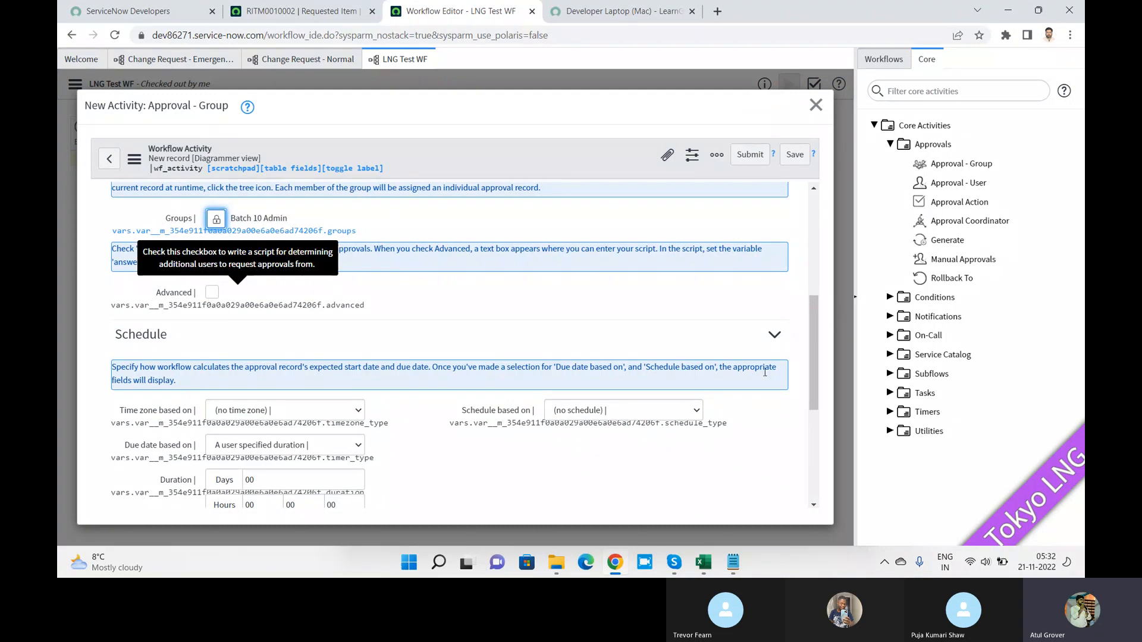
drag(816, 311, 810, 360)
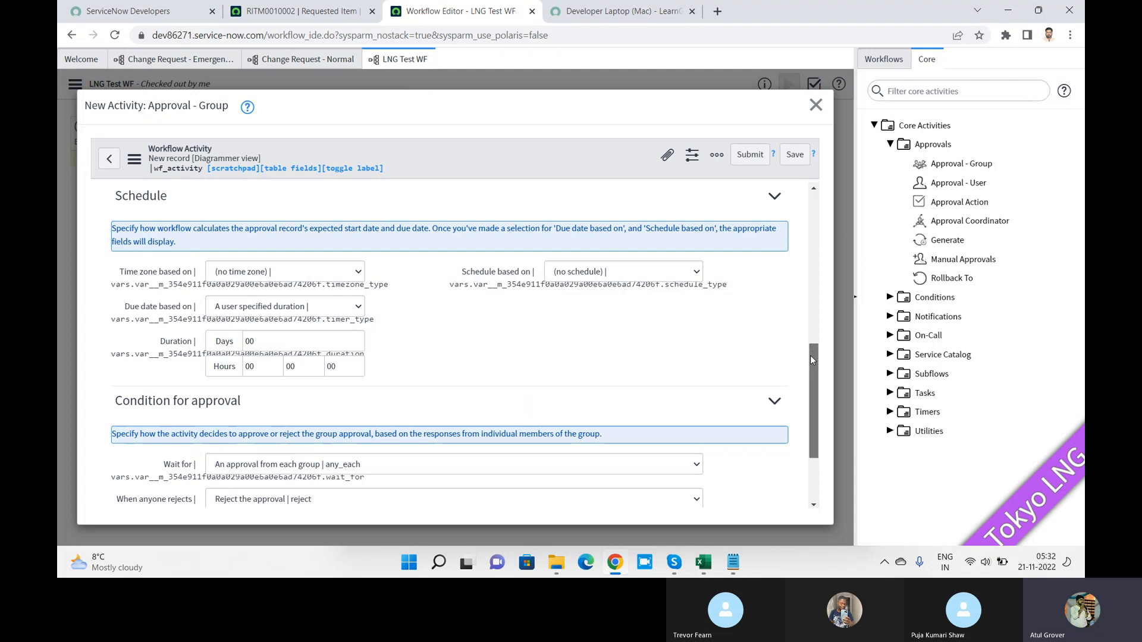
drag(810, 355, 811, 397)
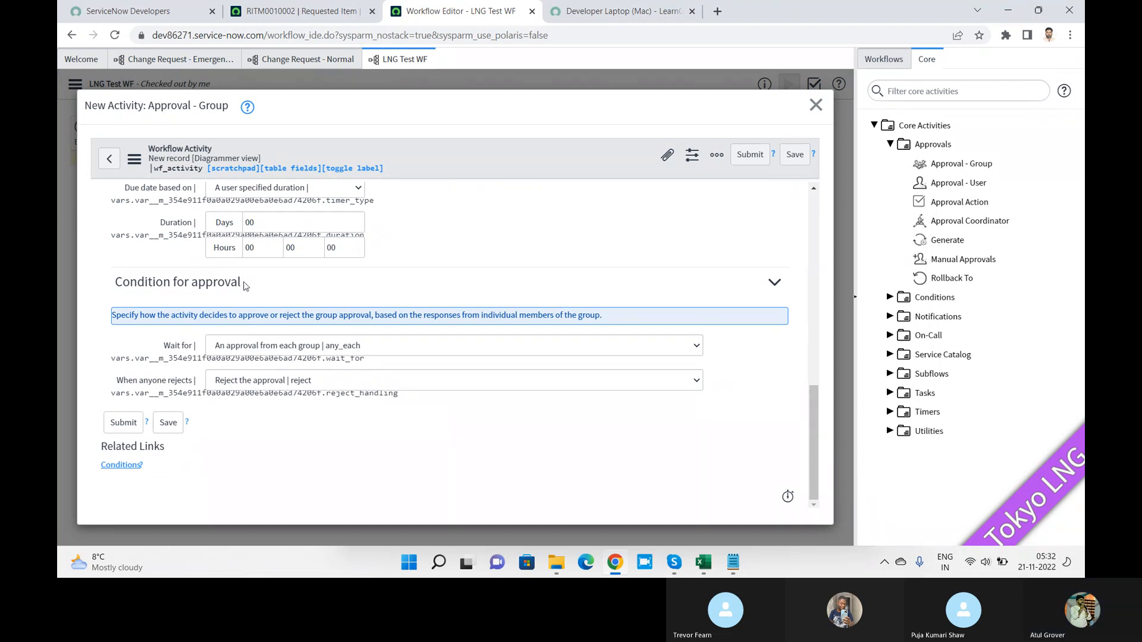
Step: Append the lines '4' and 'M F B S' to the Notepad notes, then return to ServiceNow
key(alt+Tab)
key(alt+Tab)
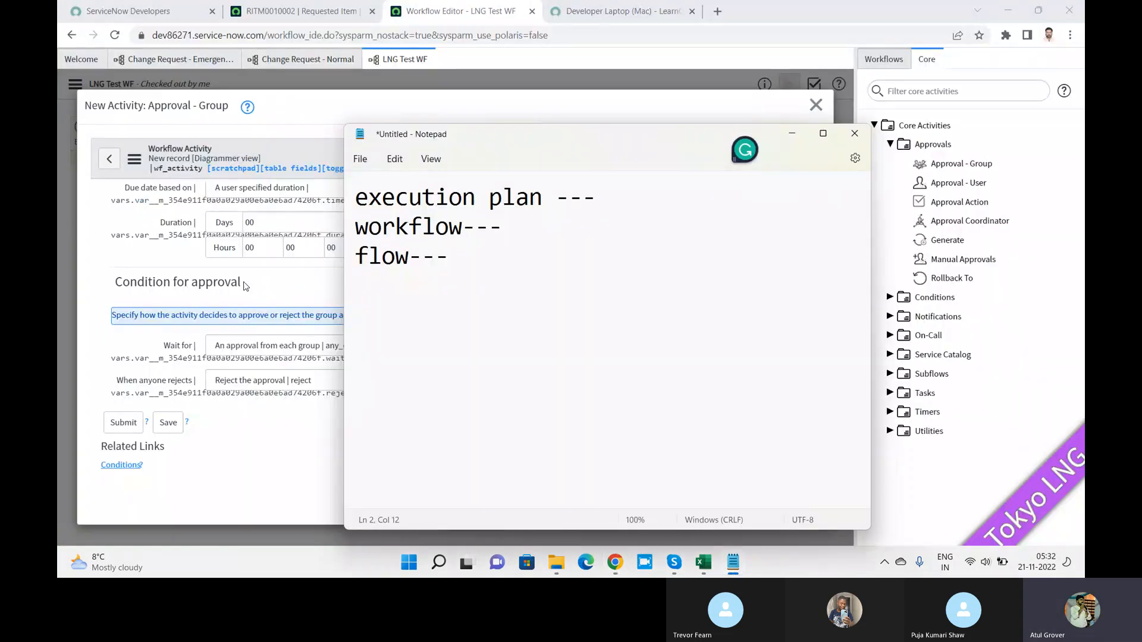
click(474, 266)
key(Return)
key(Return)
text(4)
key(Return)
text(M)
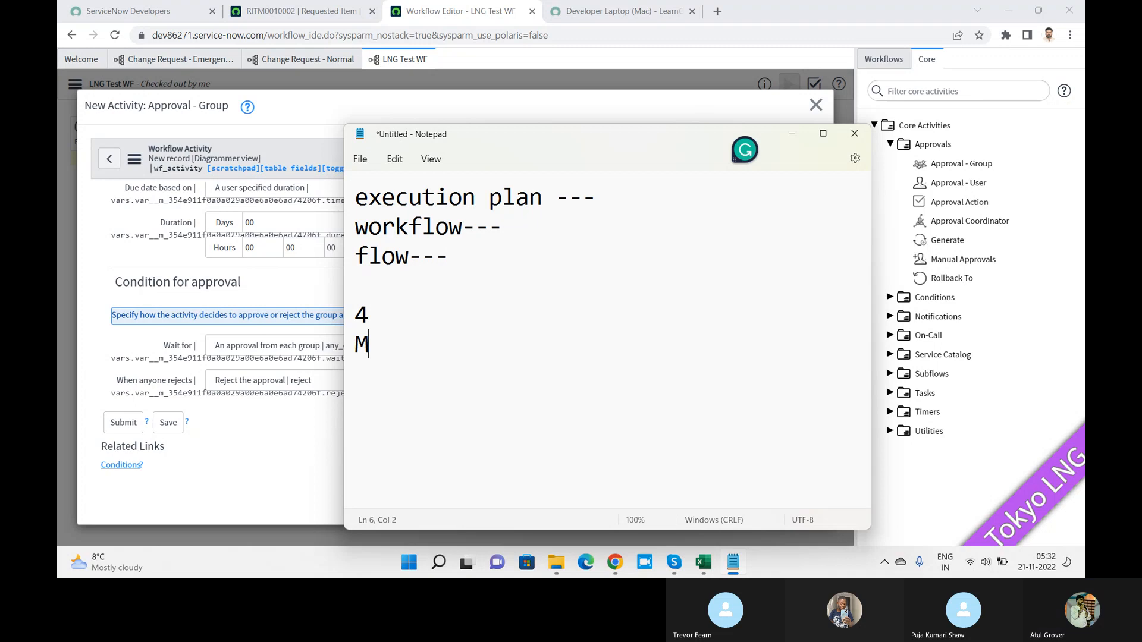
text( F B S)
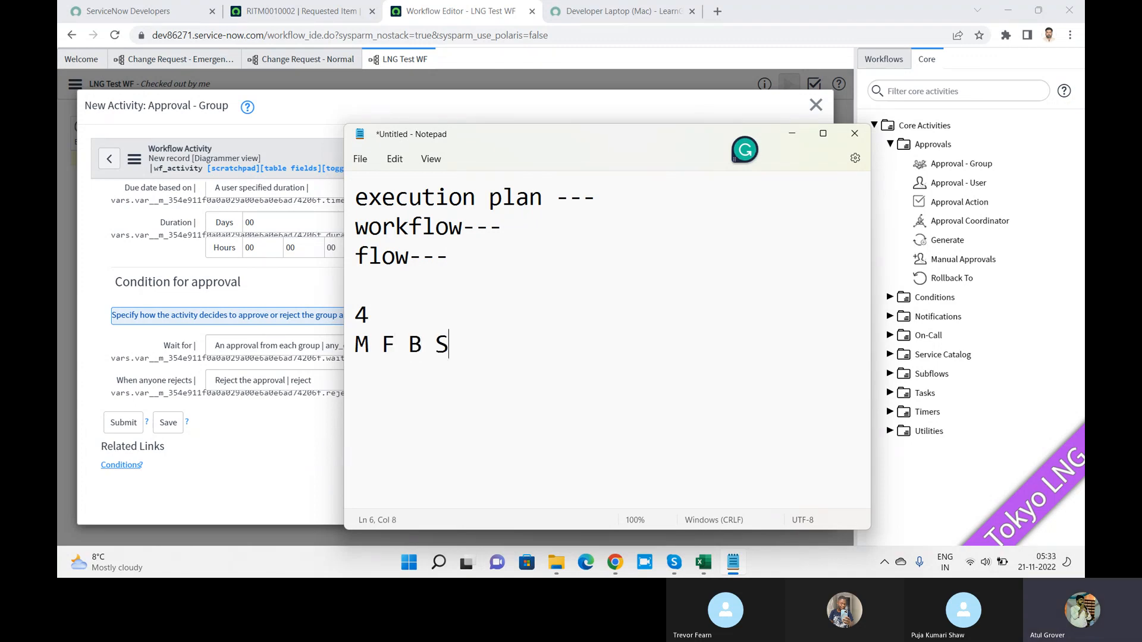
click(302, 283)
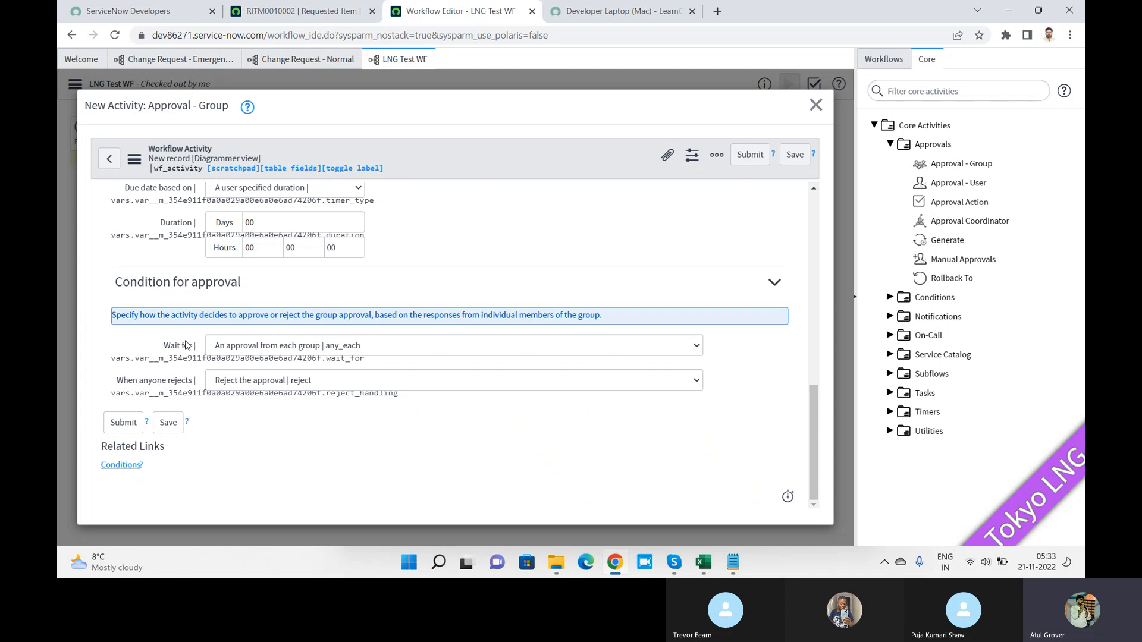
mouse_move(184, 346)
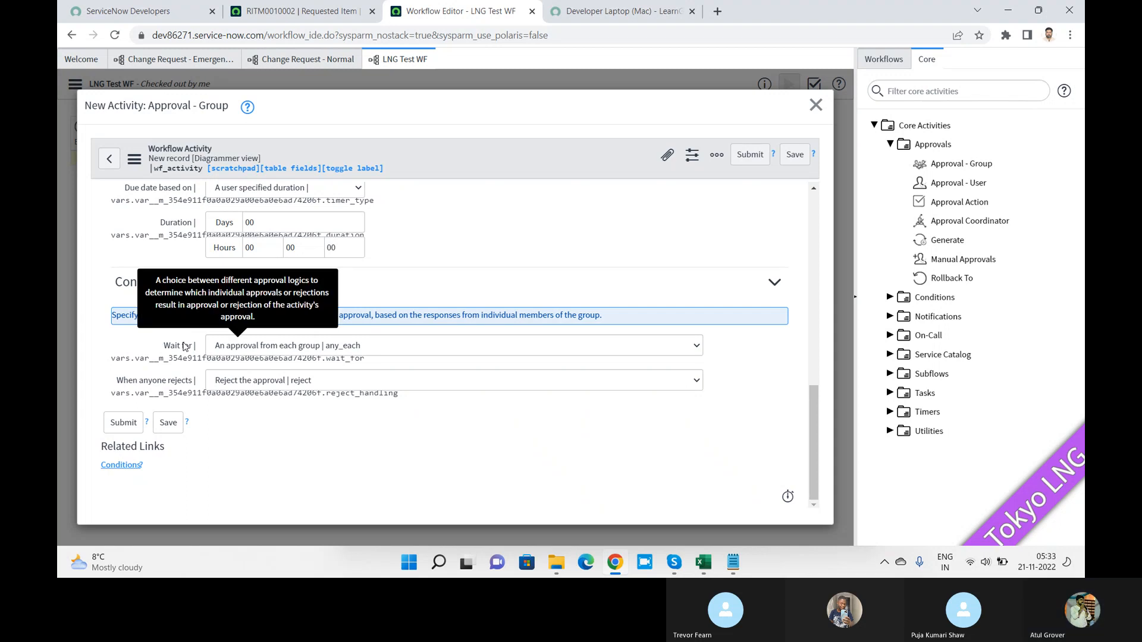
click(274, 348)
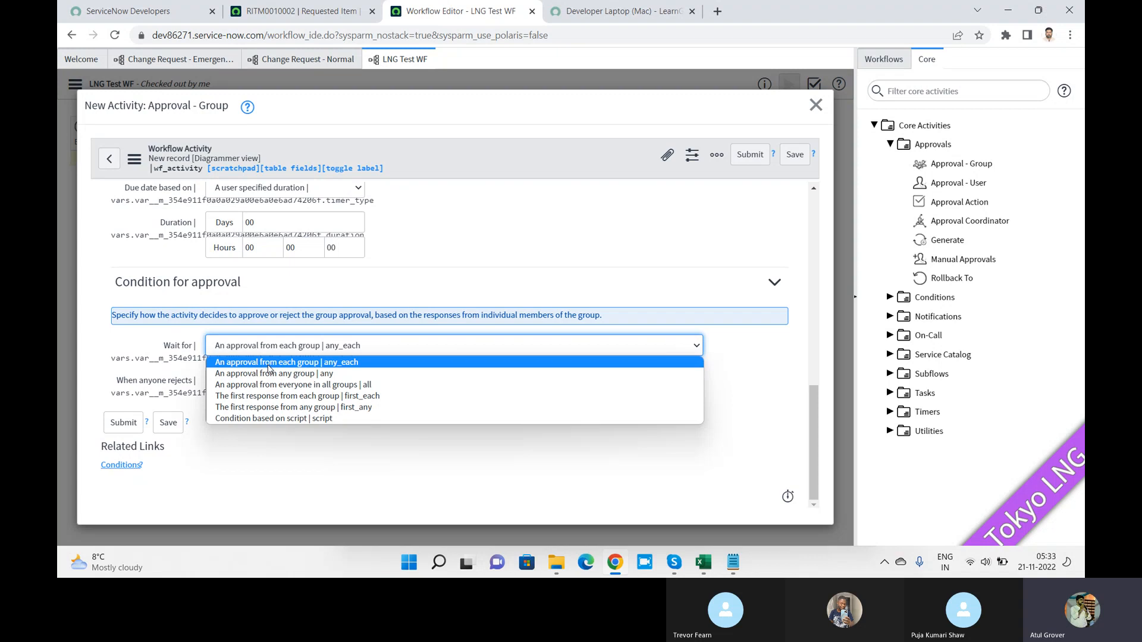
drag(812, 417, 834, 316)
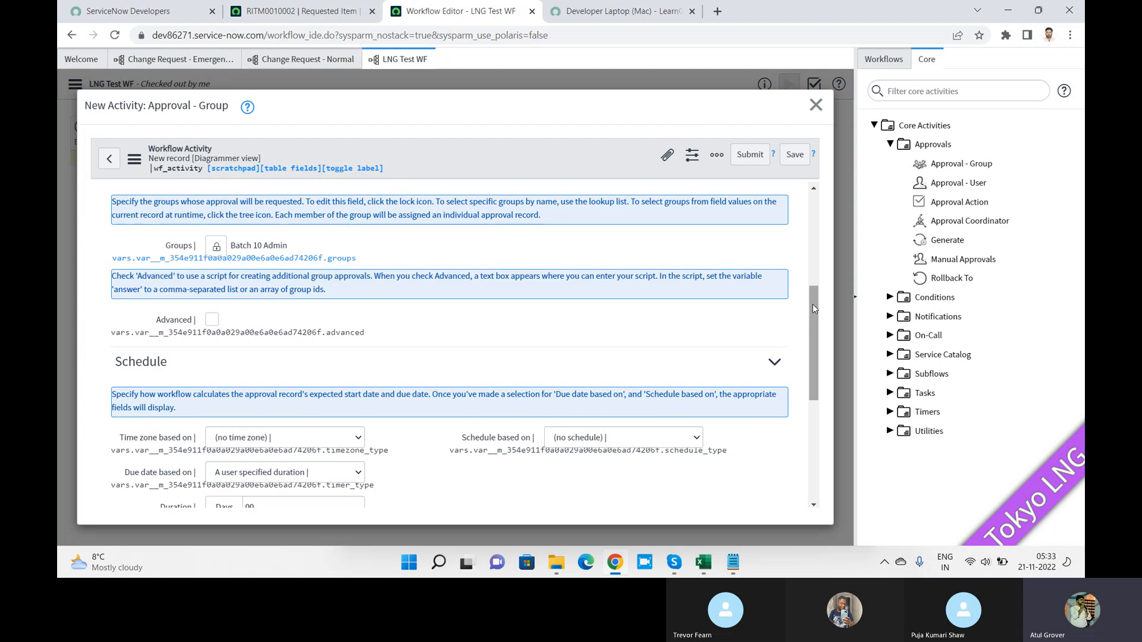
scroll(595, 357, down, 5)
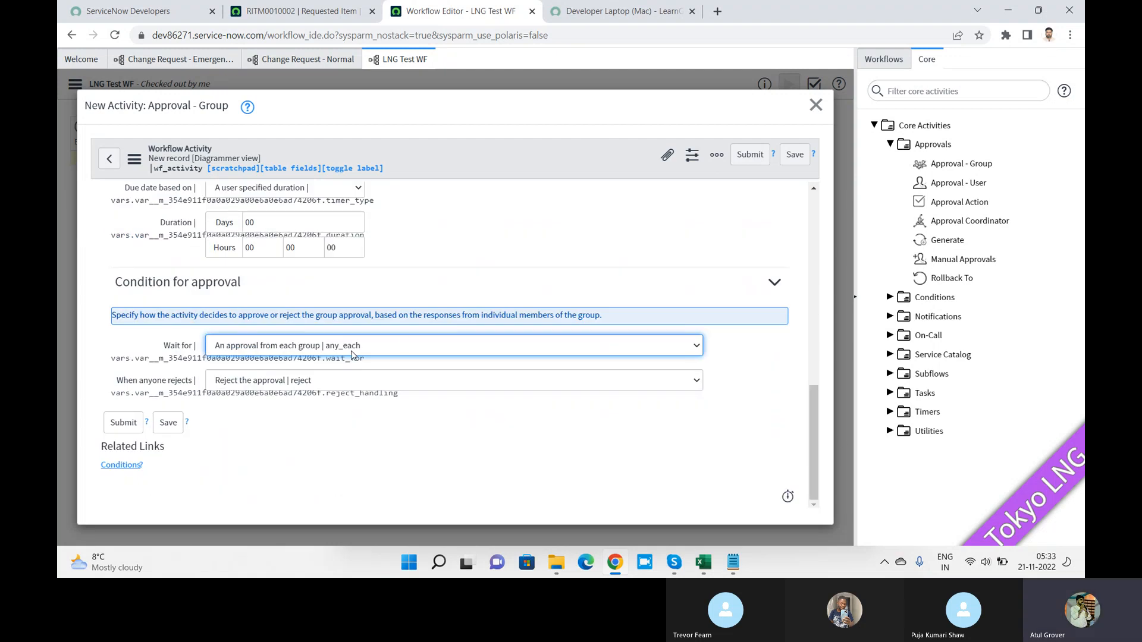
Step: In Notepad, replace the '4' line with 'P - IL'
key(alt+Tab)
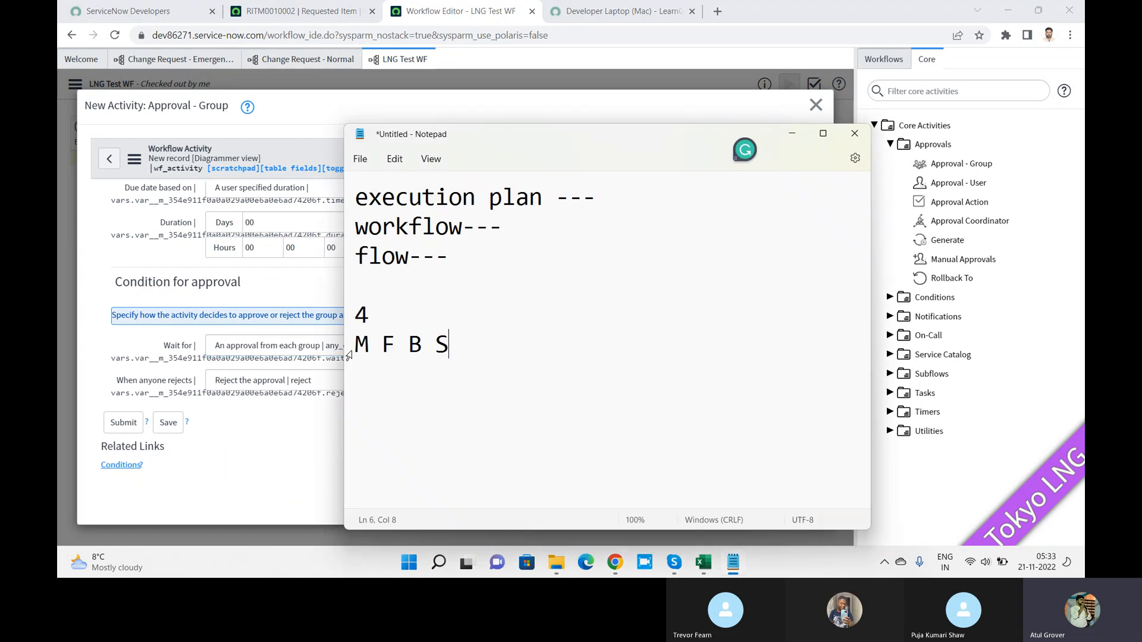
key(alt+Tab)
key(alt+Tab)
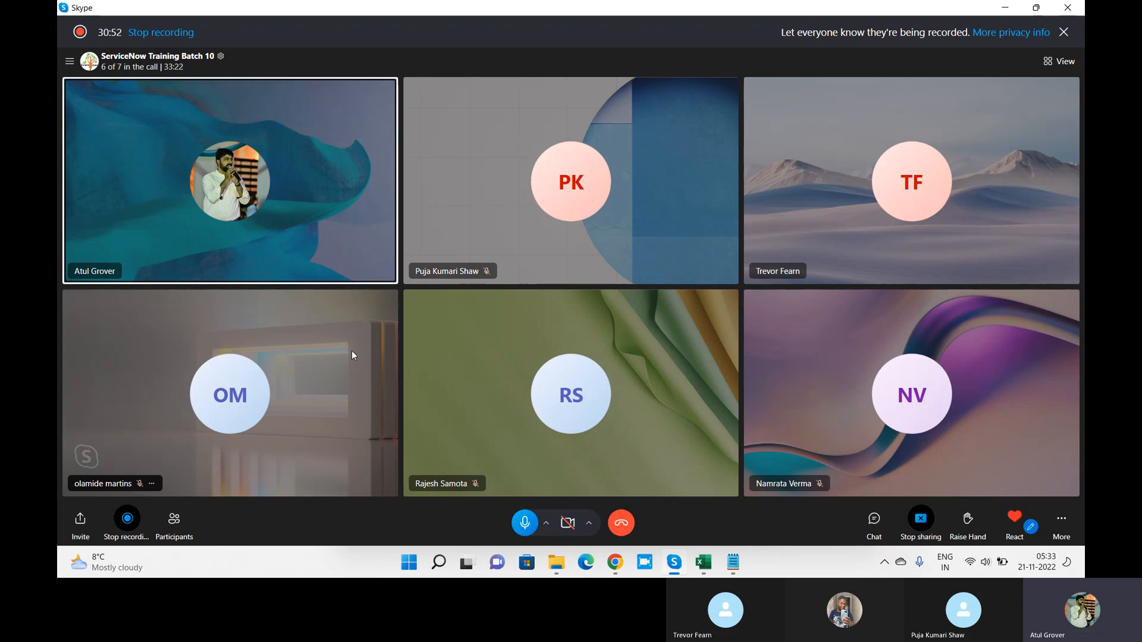
key(super+Tab)
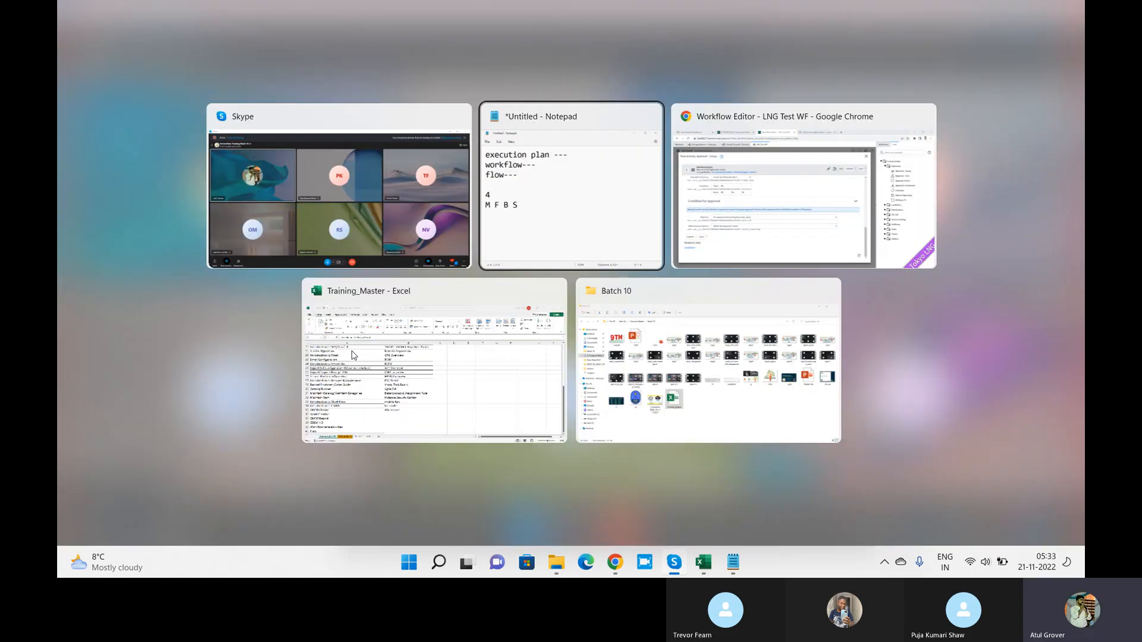
key(Return)
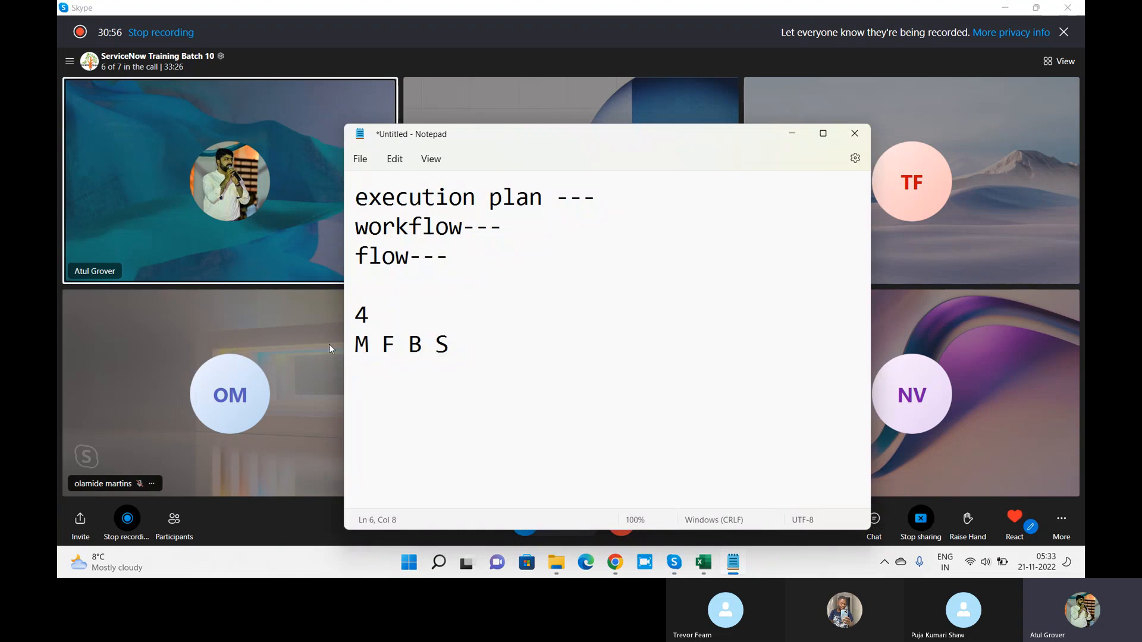
click(392, 314)
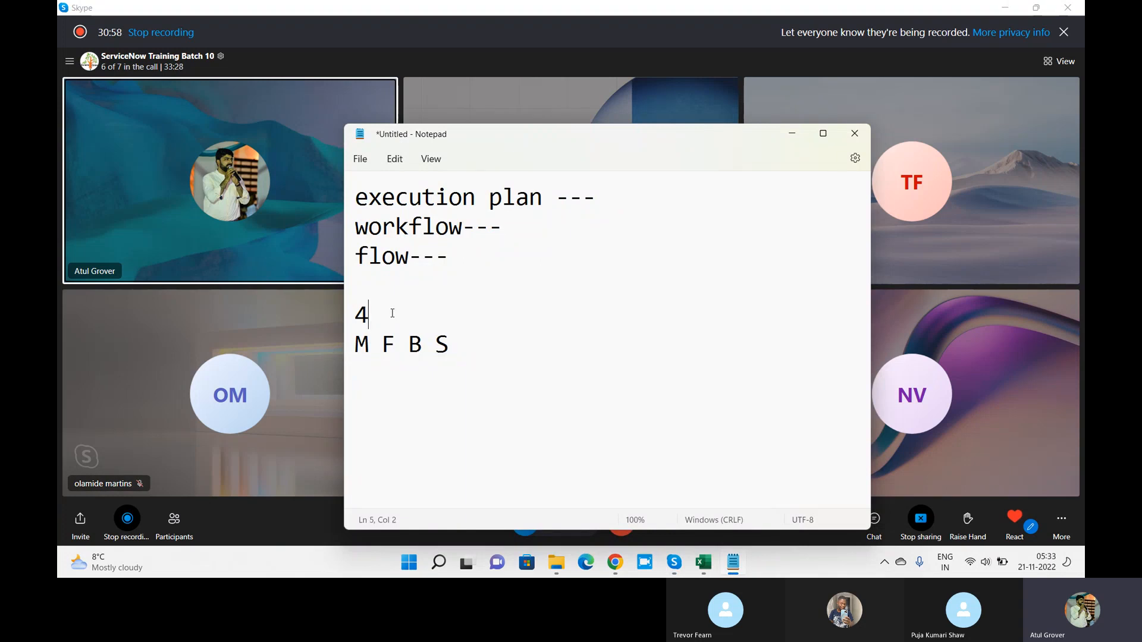
double_click(391, 314)
click(391, 313)
drag(385, 314, 348, 321)
text(P - In)
key(BackSpace)
text(L)
Step: Replace 'B S' with 'F M' in the last note line, then return to ServiceNow
click(414, 315)
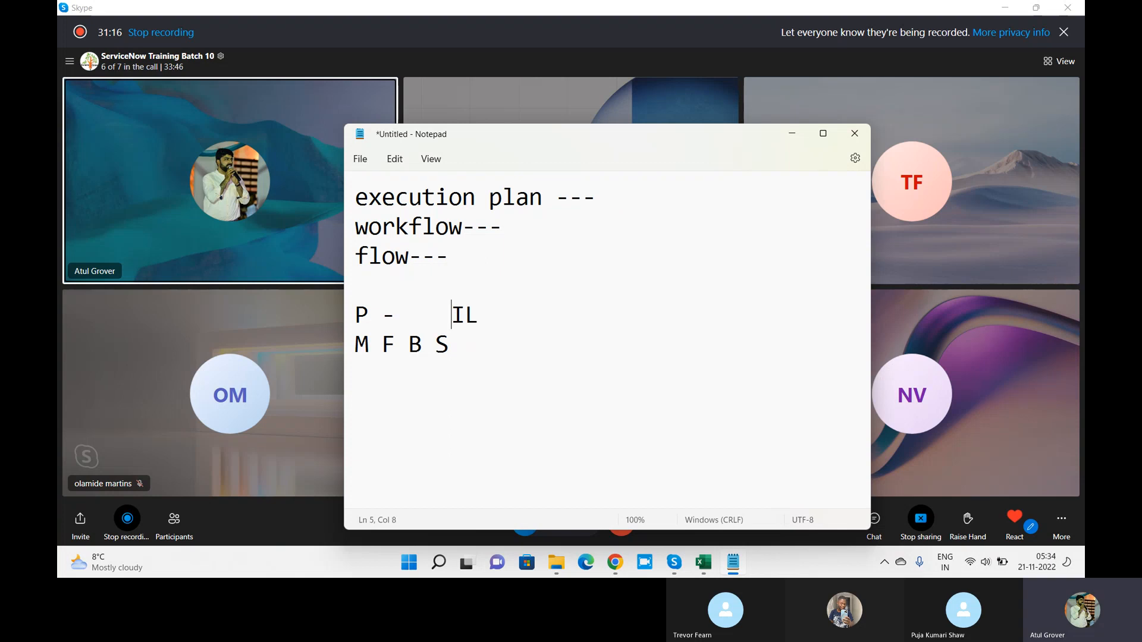
click(404, 344)
key(Delete)
key(Delete)
key(Delete)
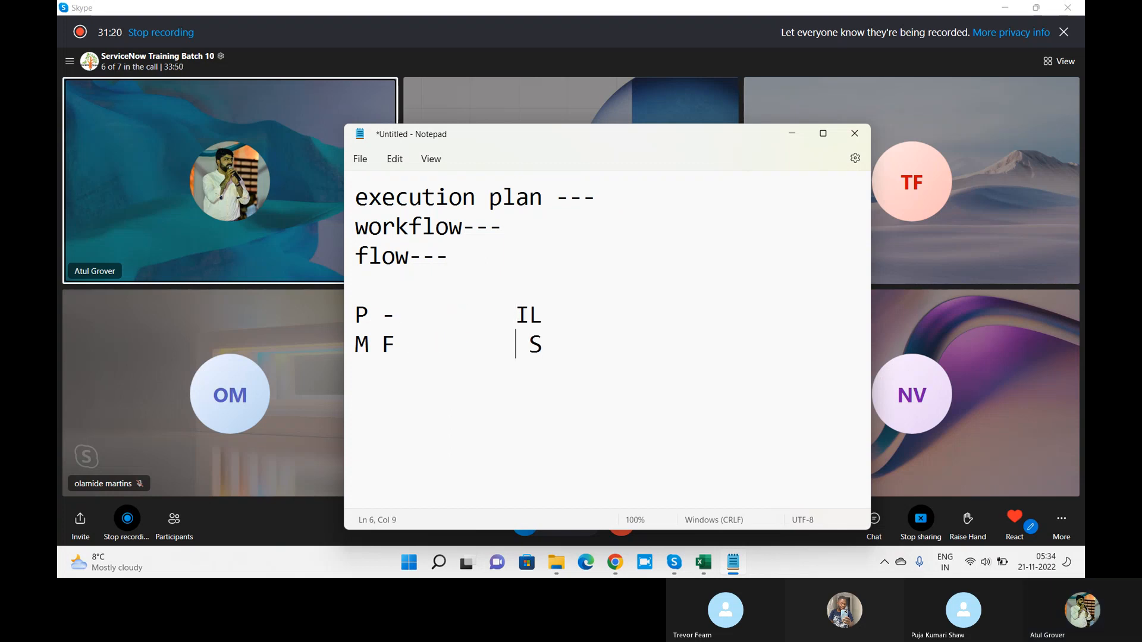
text(F M)
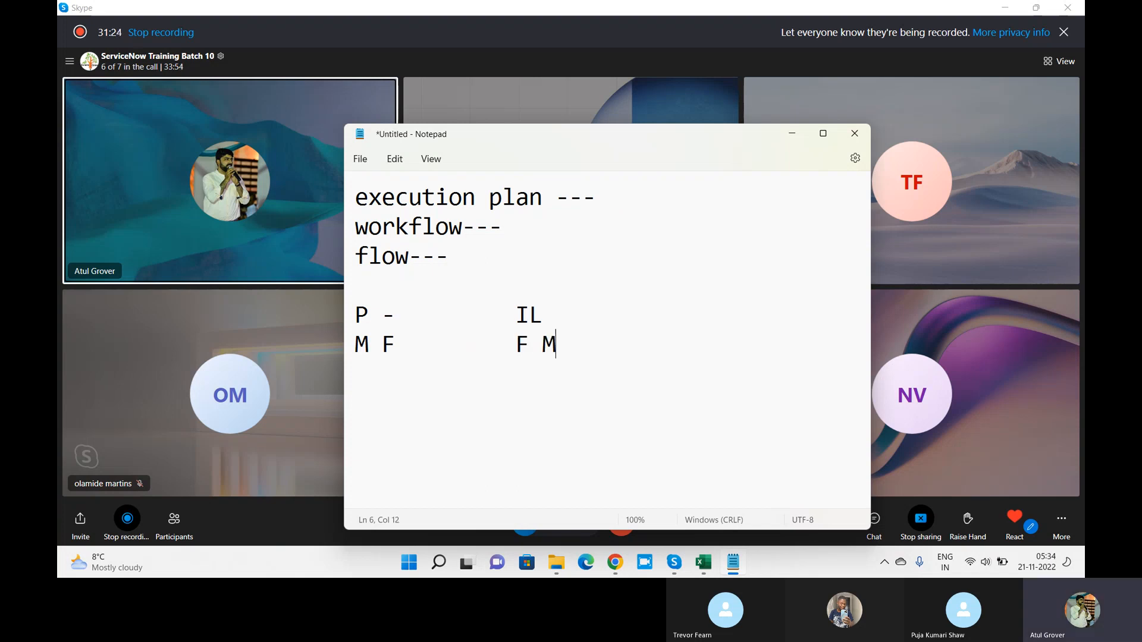
key(alt+Tab)
key(alt+Tab)
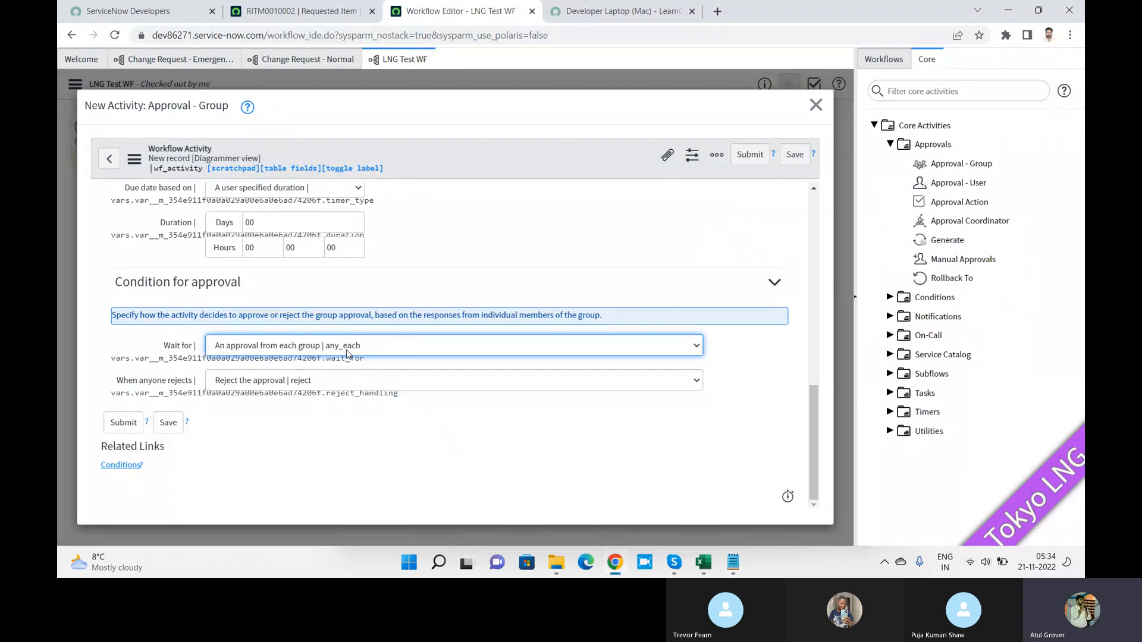
Step: Compare the notes against the Wait for options, closing the dropdown unchanged
key(alt+Tab)
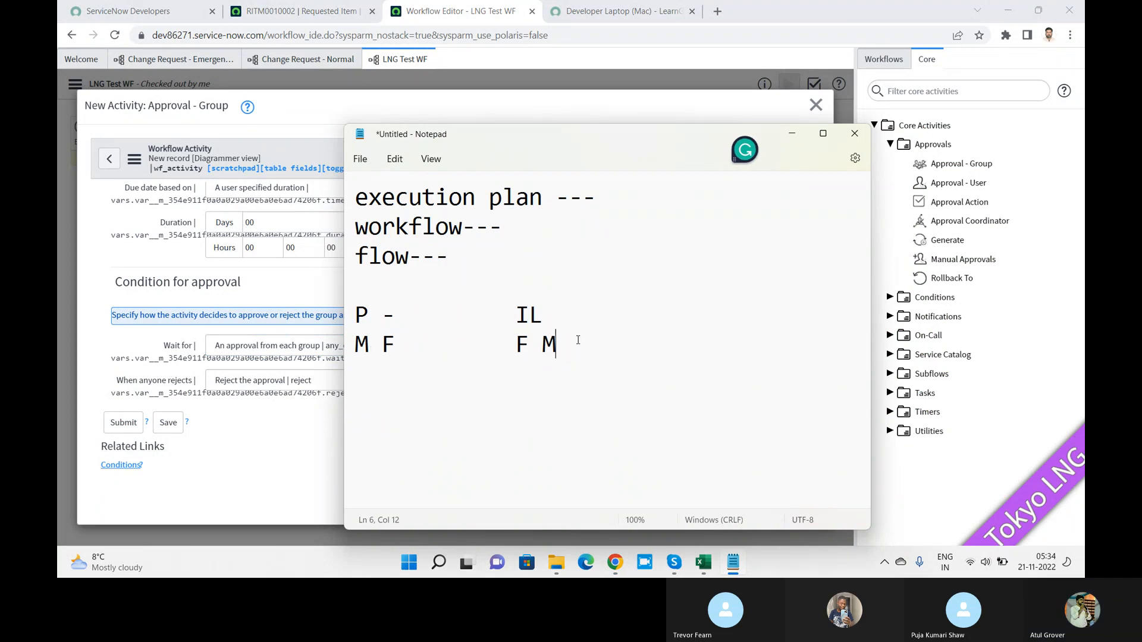
drag(565, 343, 343, 336)
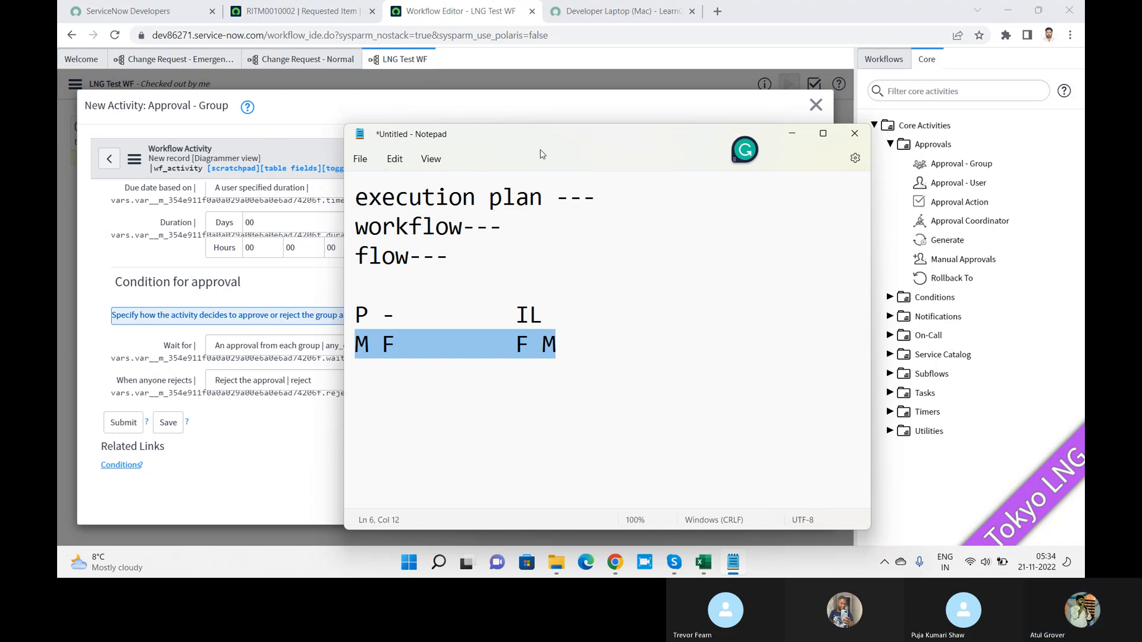
drag(527, 141, 724, 124)
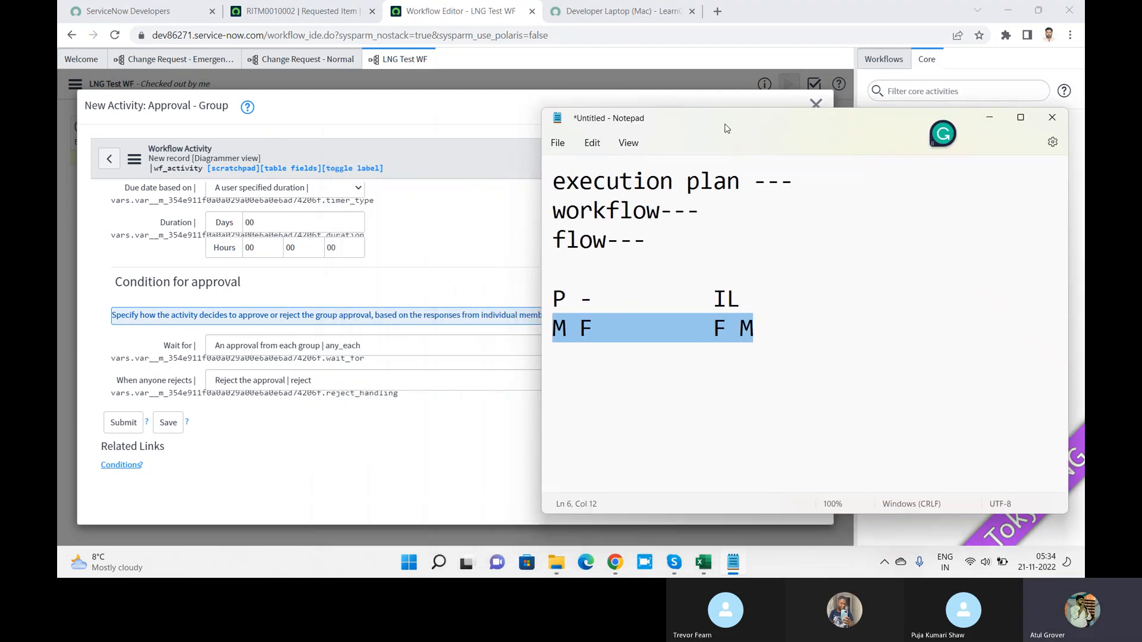
click(365, 347)
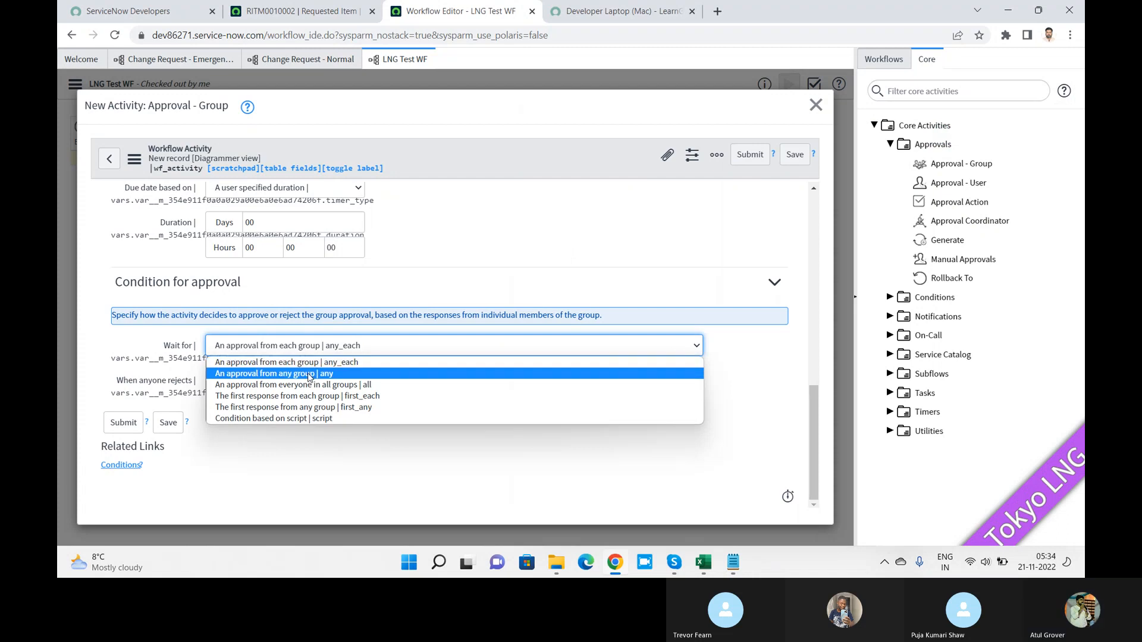
click(737, 566)
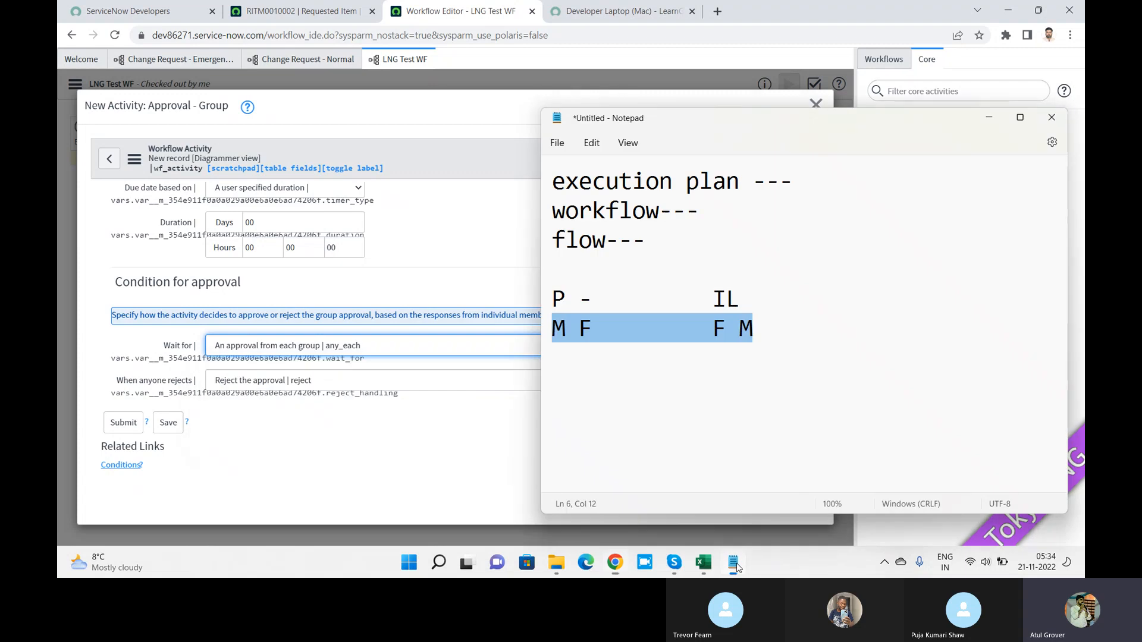
click(587, 318)
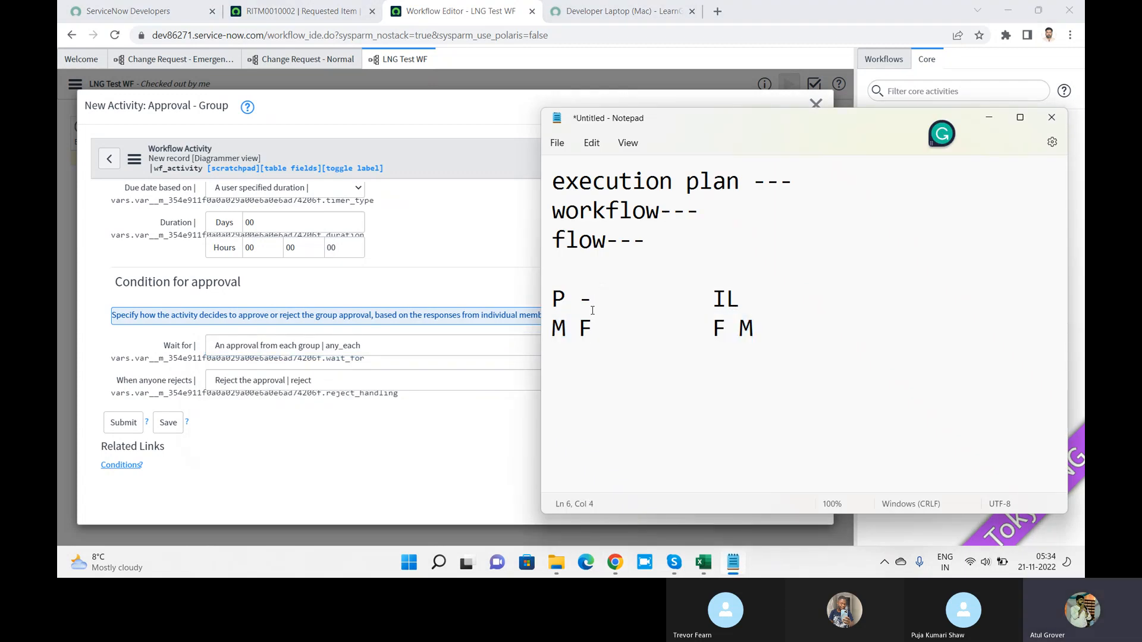
drag(713, 298, 744, 300)
click(370, 347)
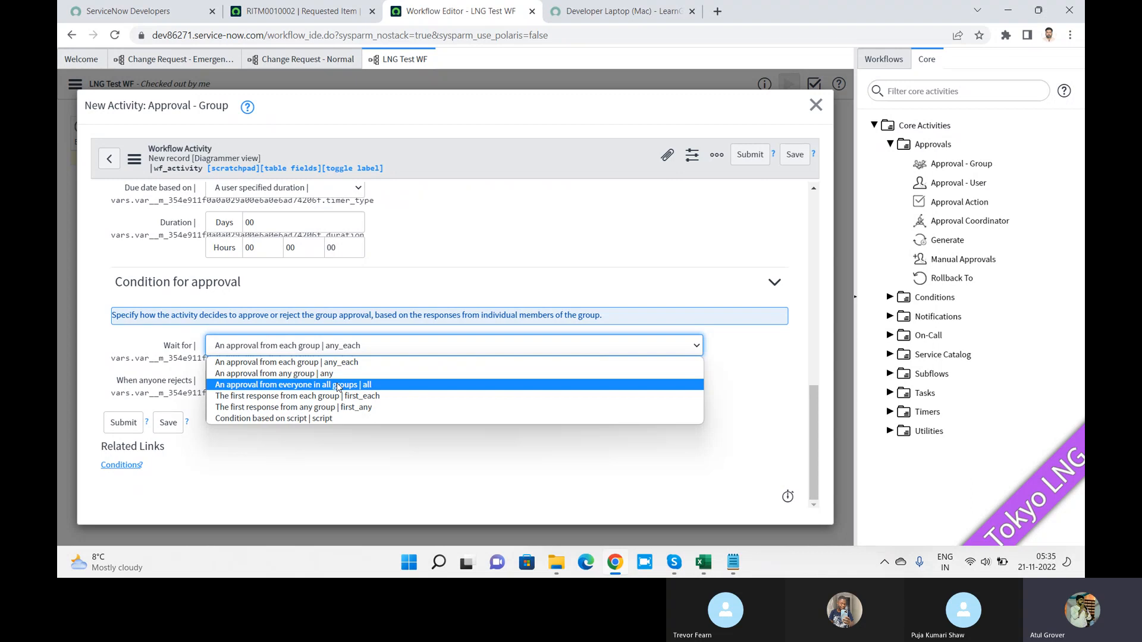
click(368, 386)
Step: Recheck the Wait for options several times against the notes, keeping any_each for now
key(alt+Tab)
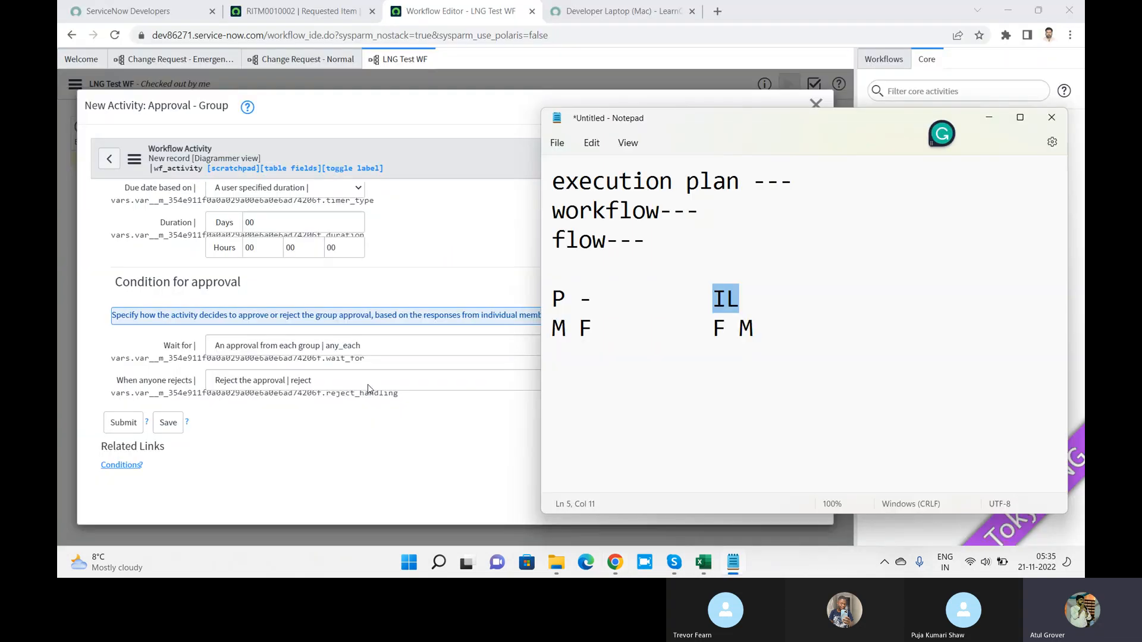
click(546, 326)
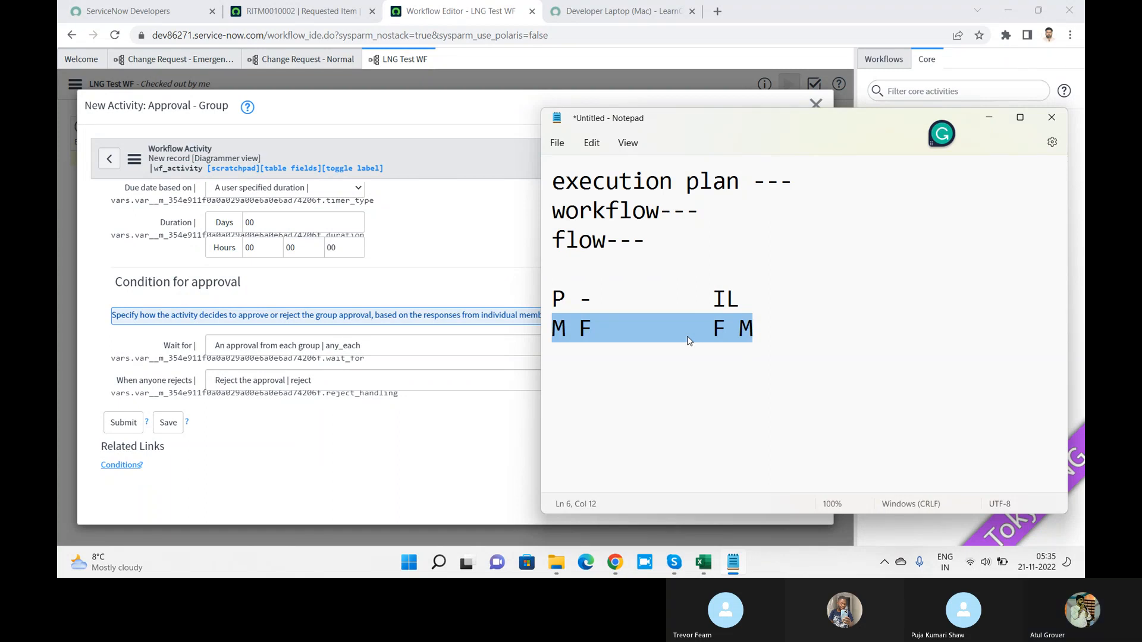
click(322, 346)
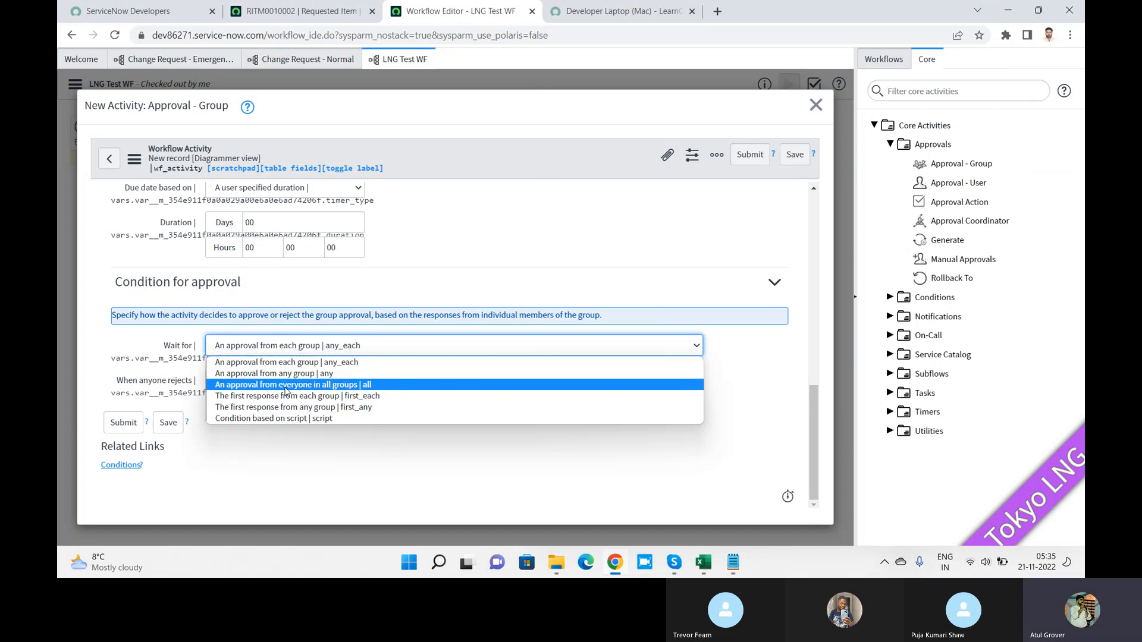
key(alt+Tab)
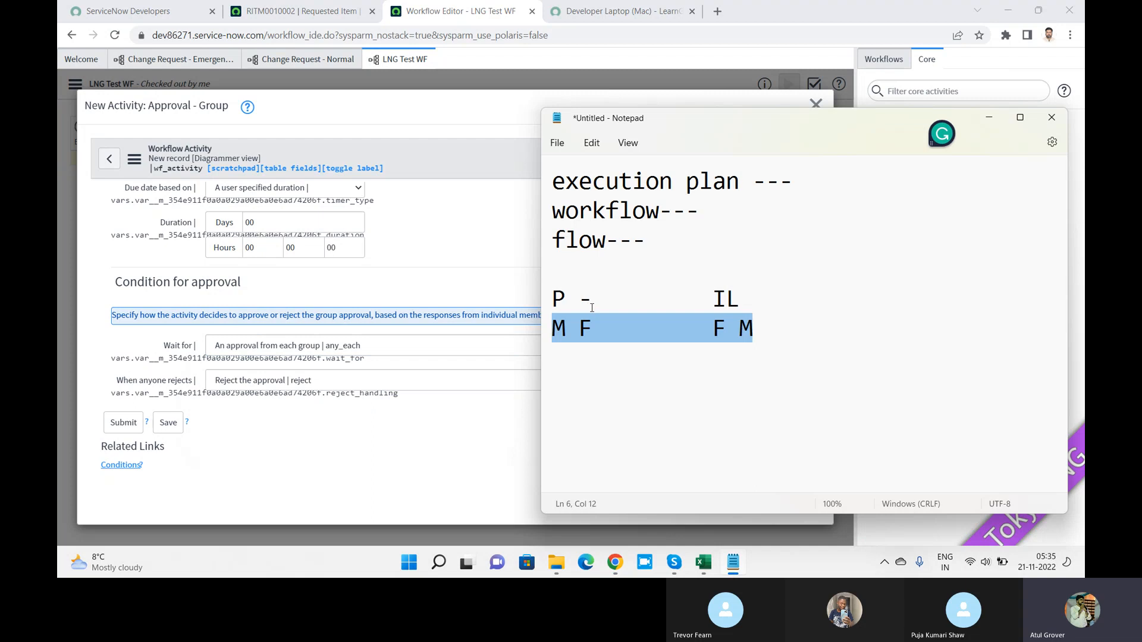
click(589, 307)
click(785, 321)
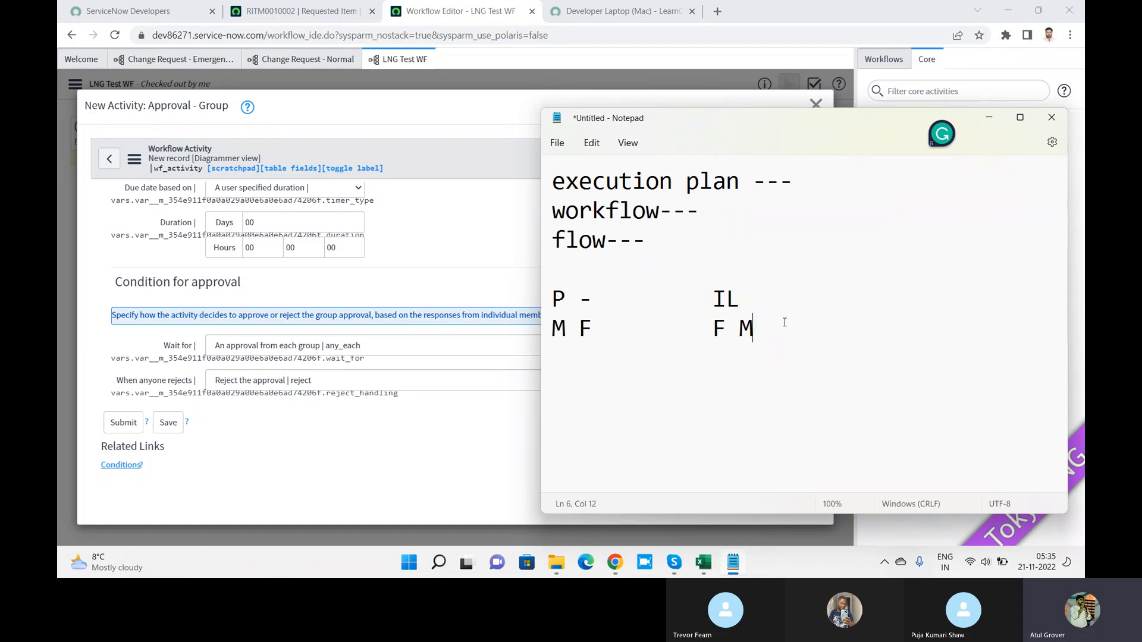
click(414, 348)
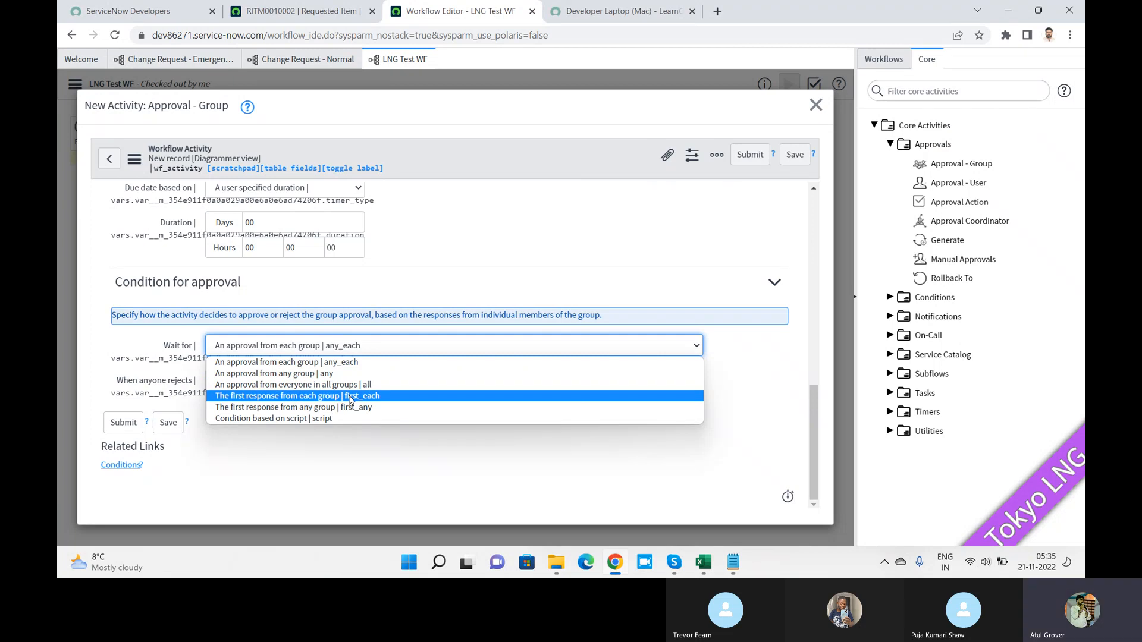
key(alt+Tab)
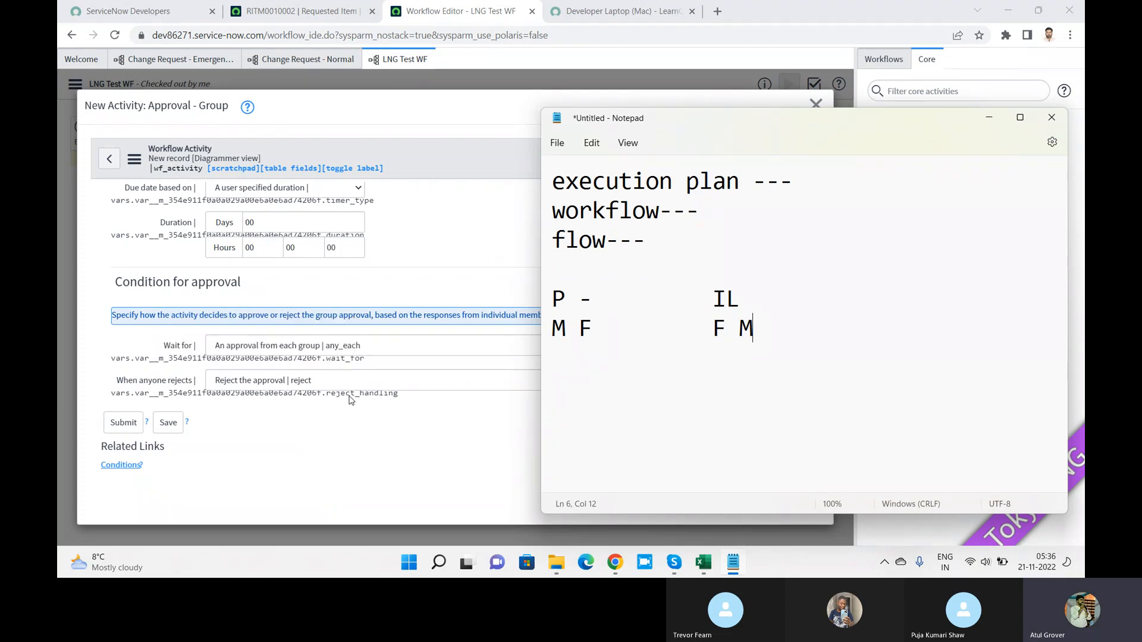
click(351, 346)
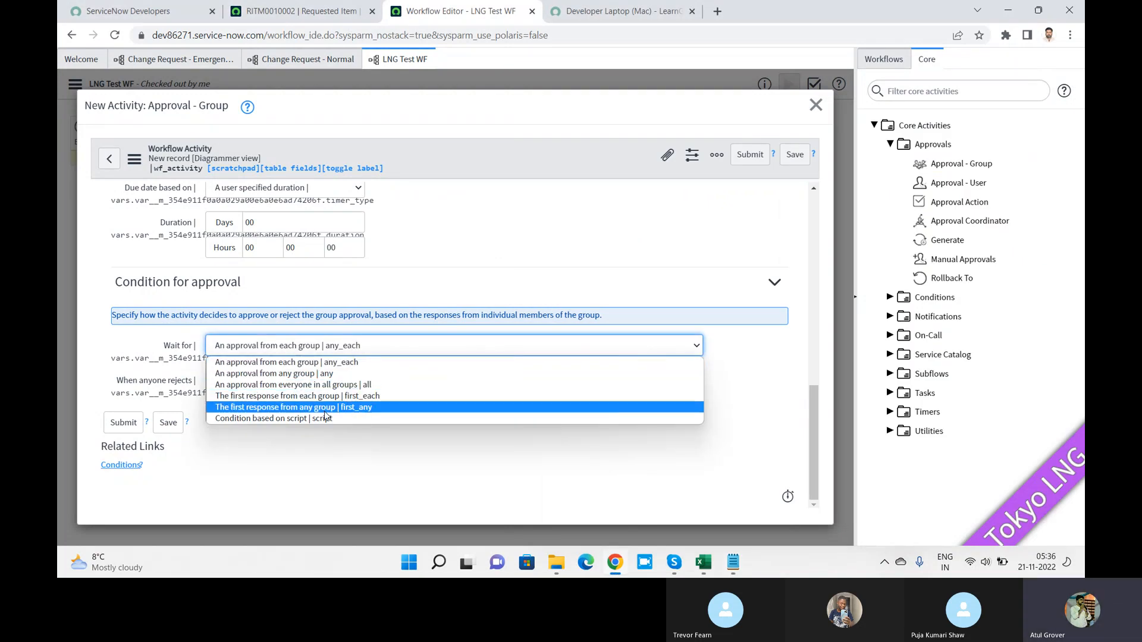
key(alt+Tab)
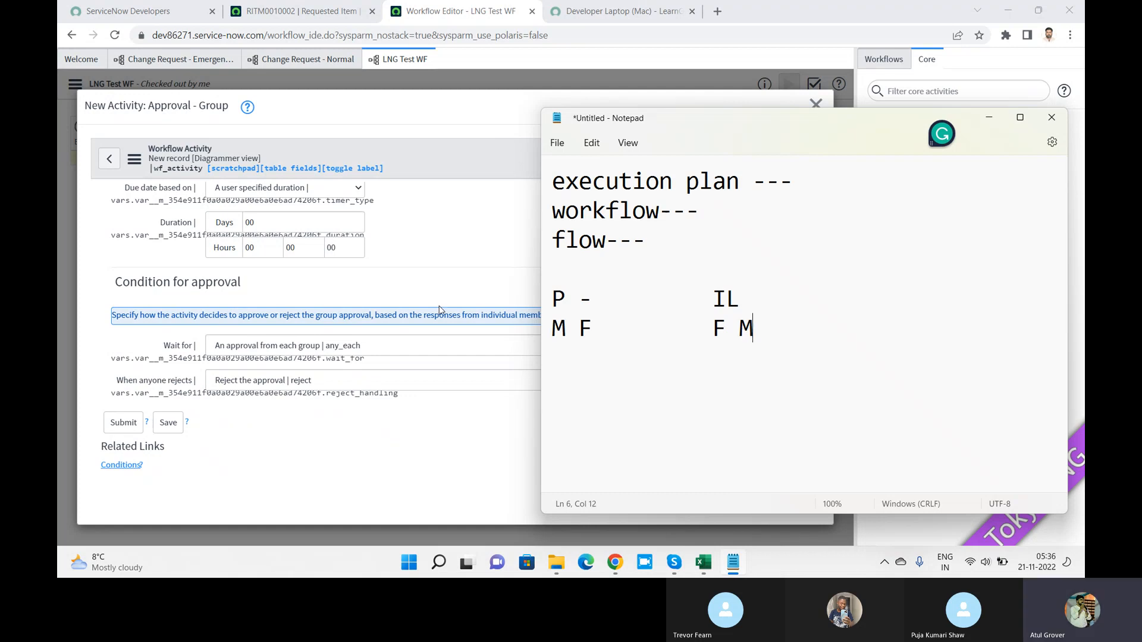
click(393, 353)
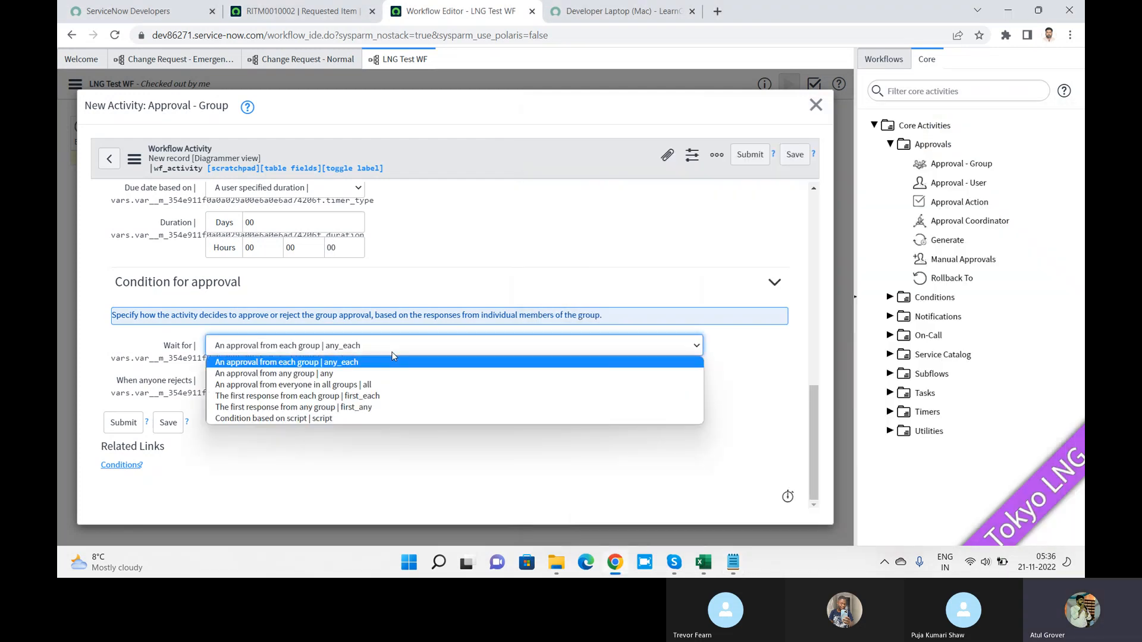
click(305, 363)
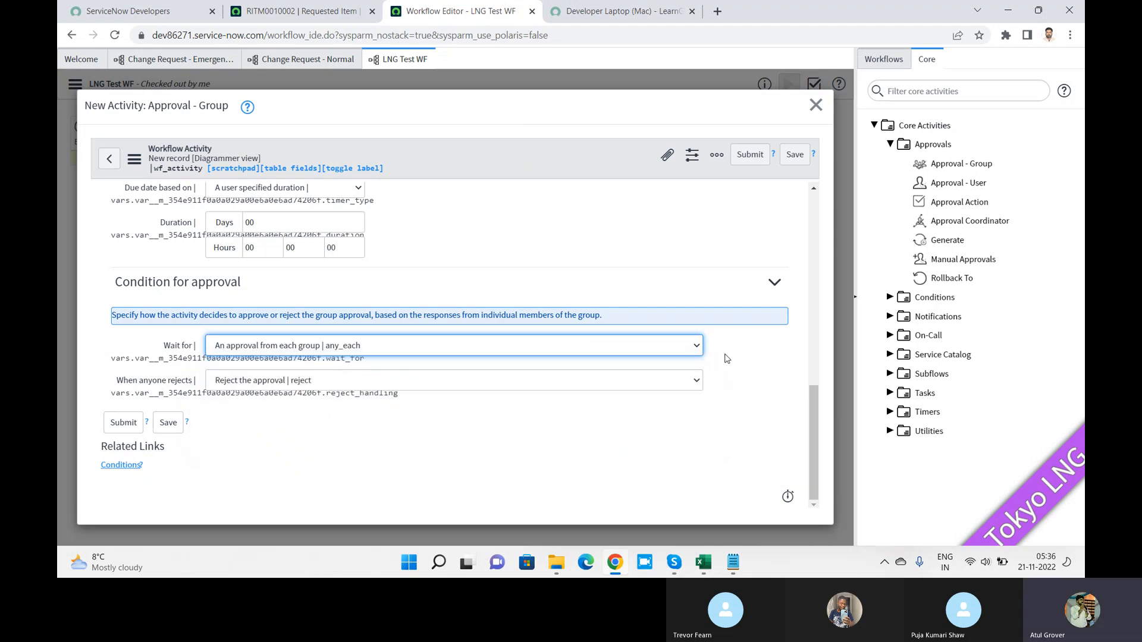
drag(811, 423, 836, 439)
click(542, 351)
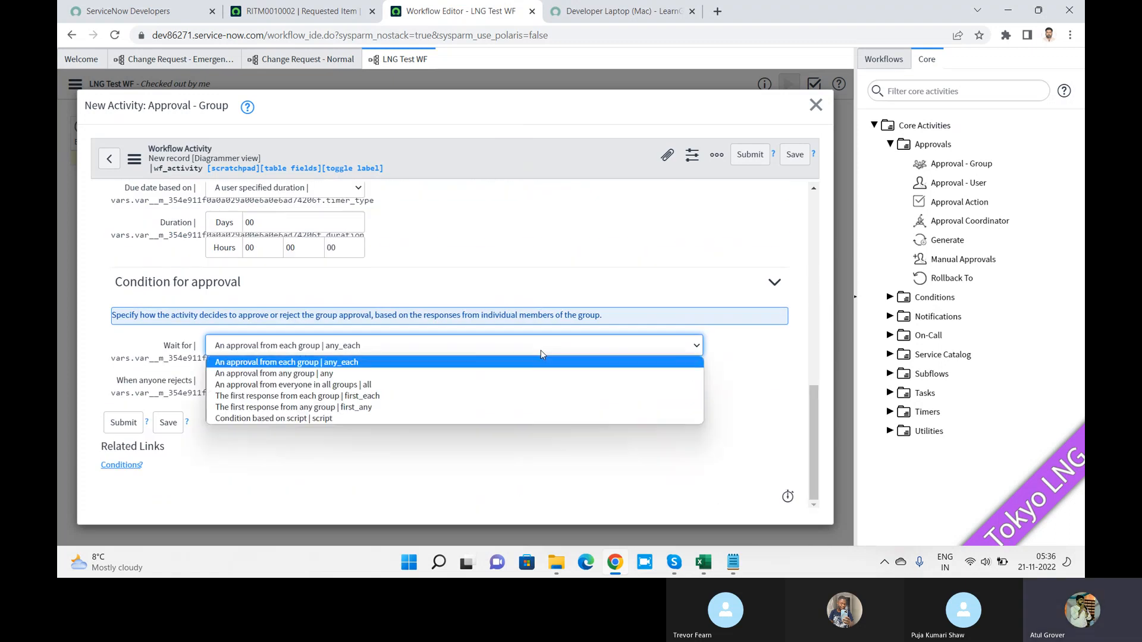
Step: Set Wait for to 'The first response from each group' and keep 'Reject the approval' when anyone rejects
click(357, 397)
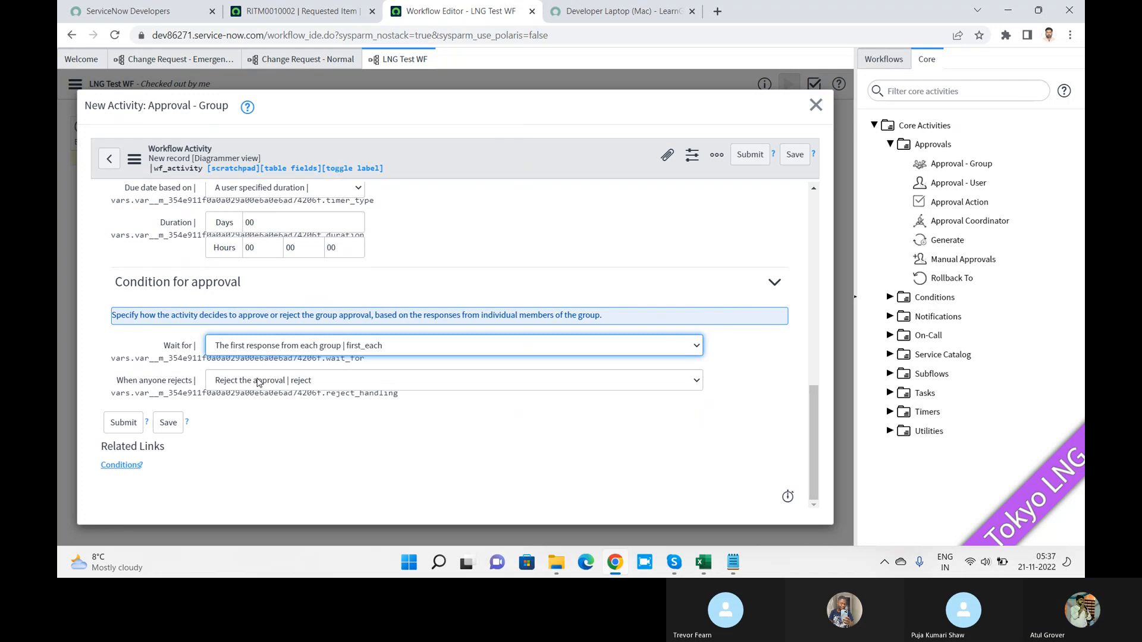
key(alt+Tab)
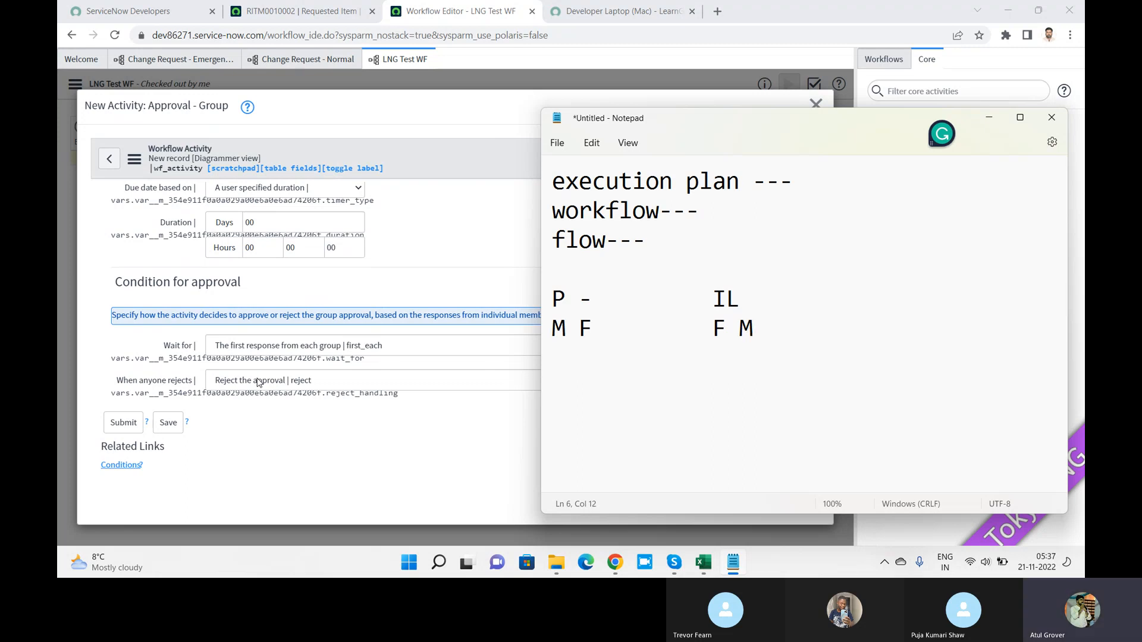
click(251, 381)
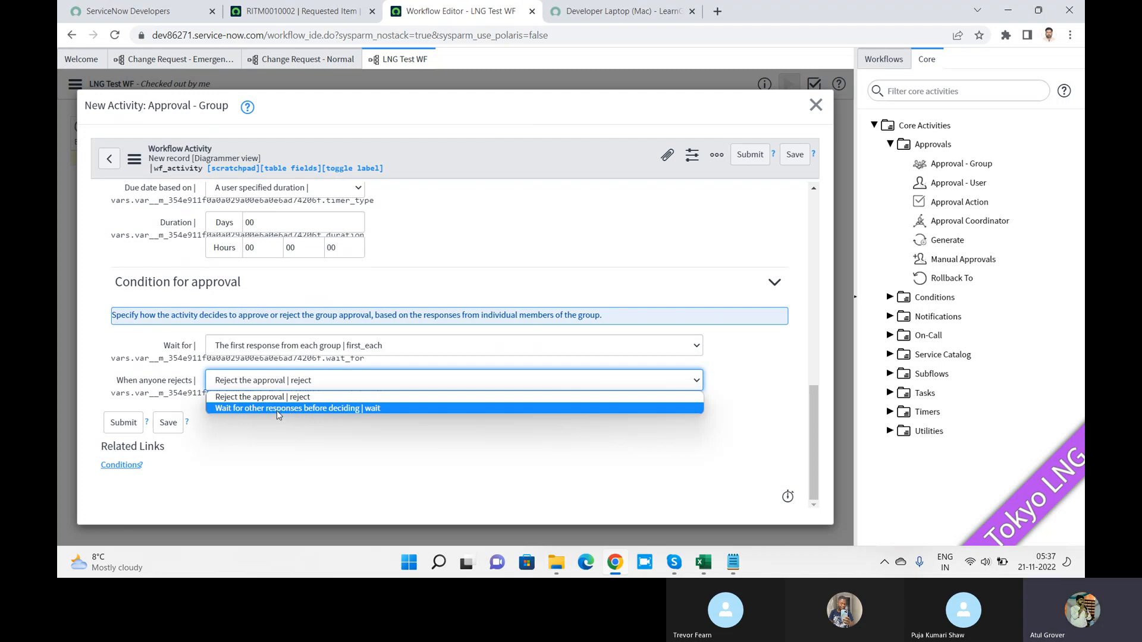
click(254, 398)
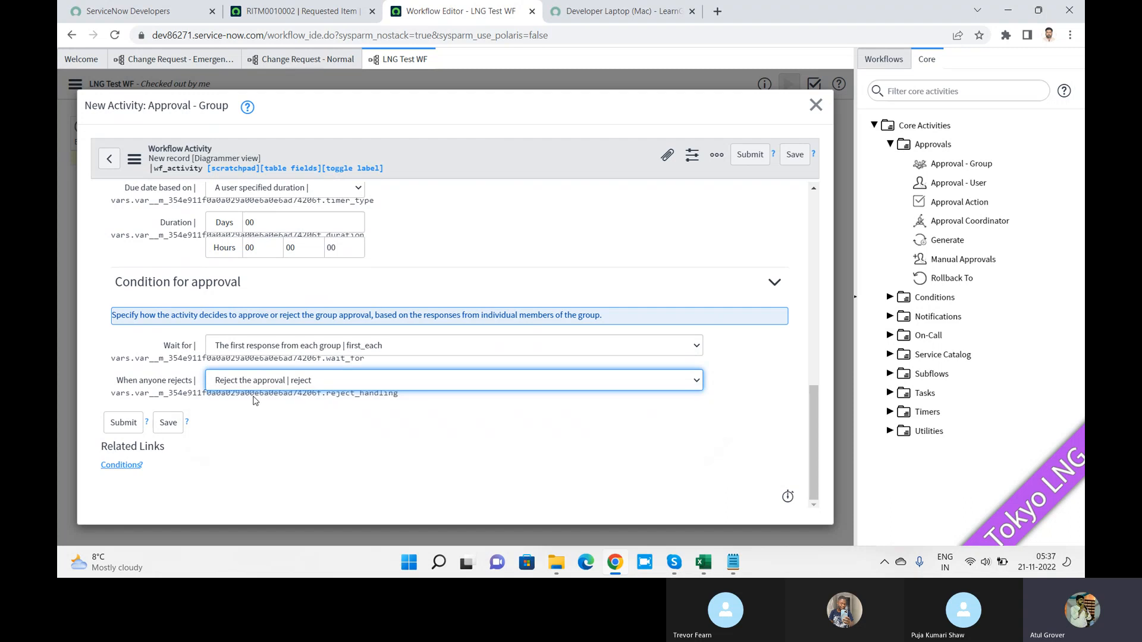
key(alt+Tab)
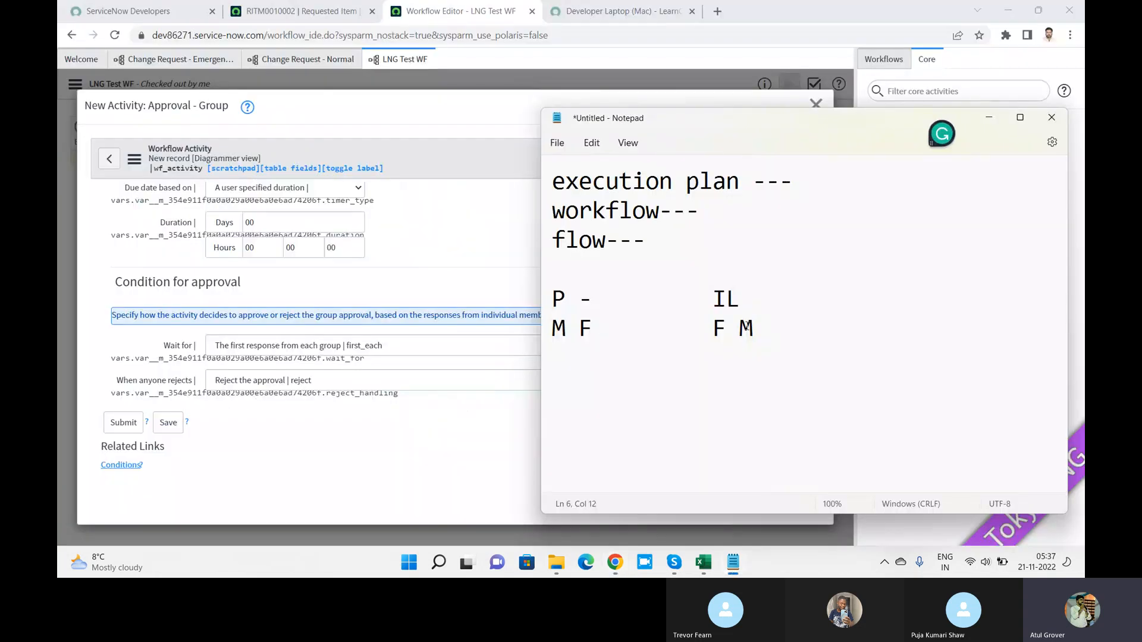
drag(752, 327, 465, 335)
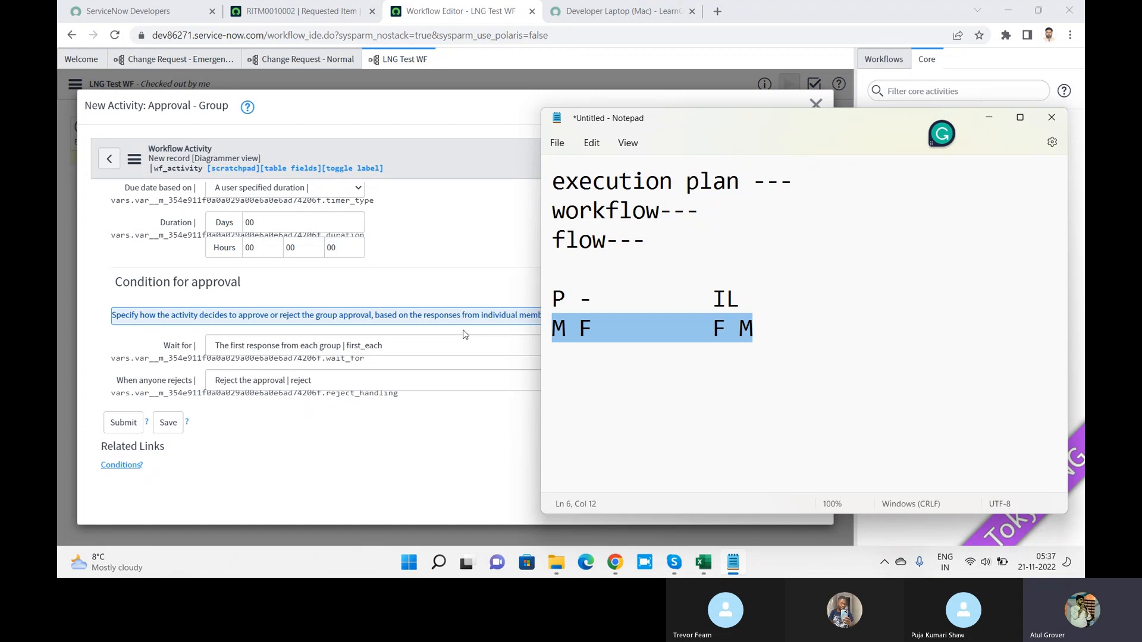
key(alt+Tab)
key(alt+Tab)
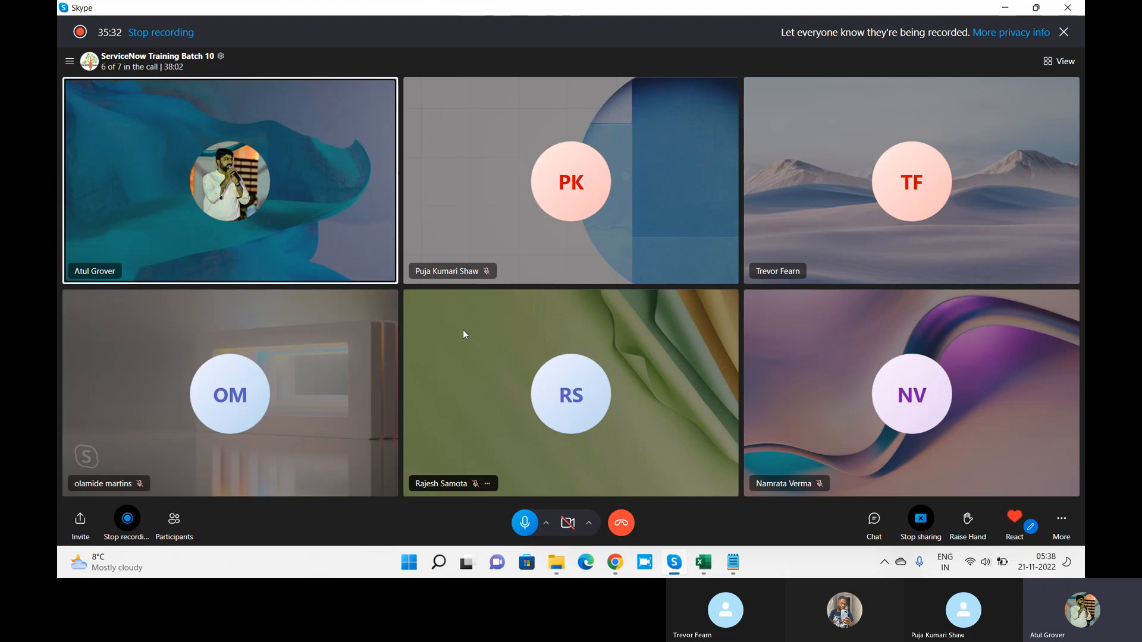
key(alt+Tab)
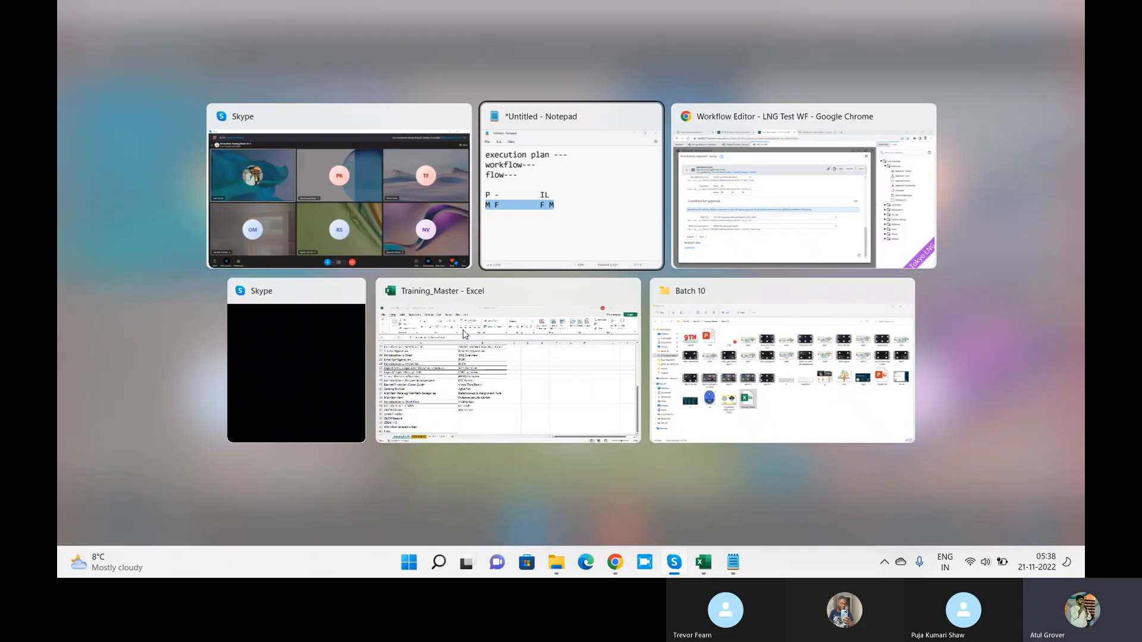
key(alt+Tab)
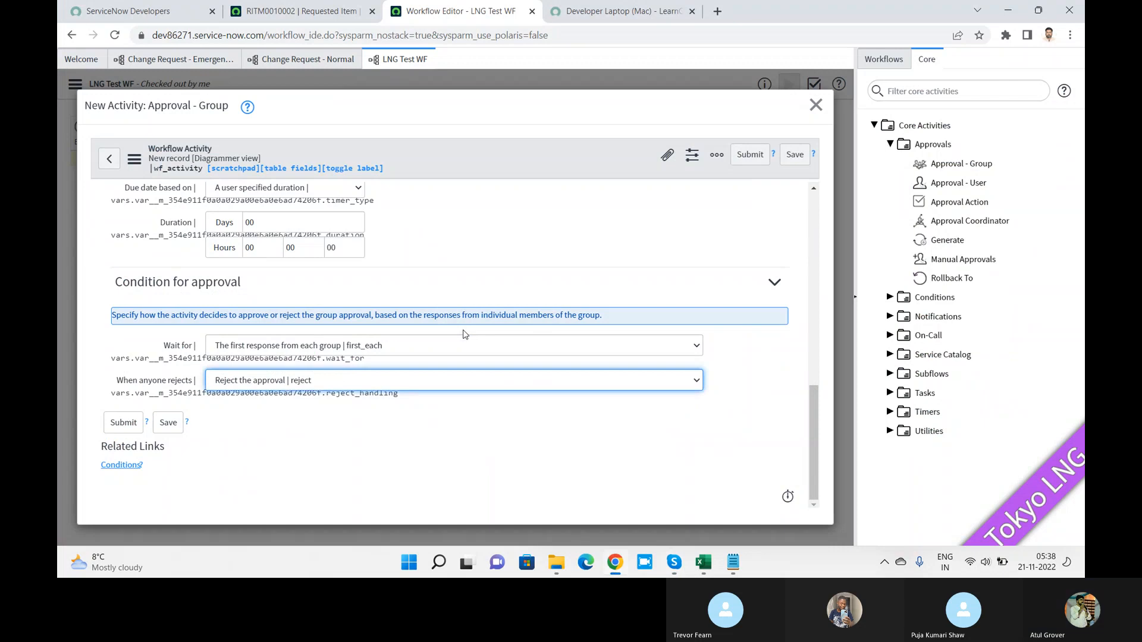
Step: Submit the Approval - Group activity and validate LNG Test WF, getting 2 warnings
click(129, 425)
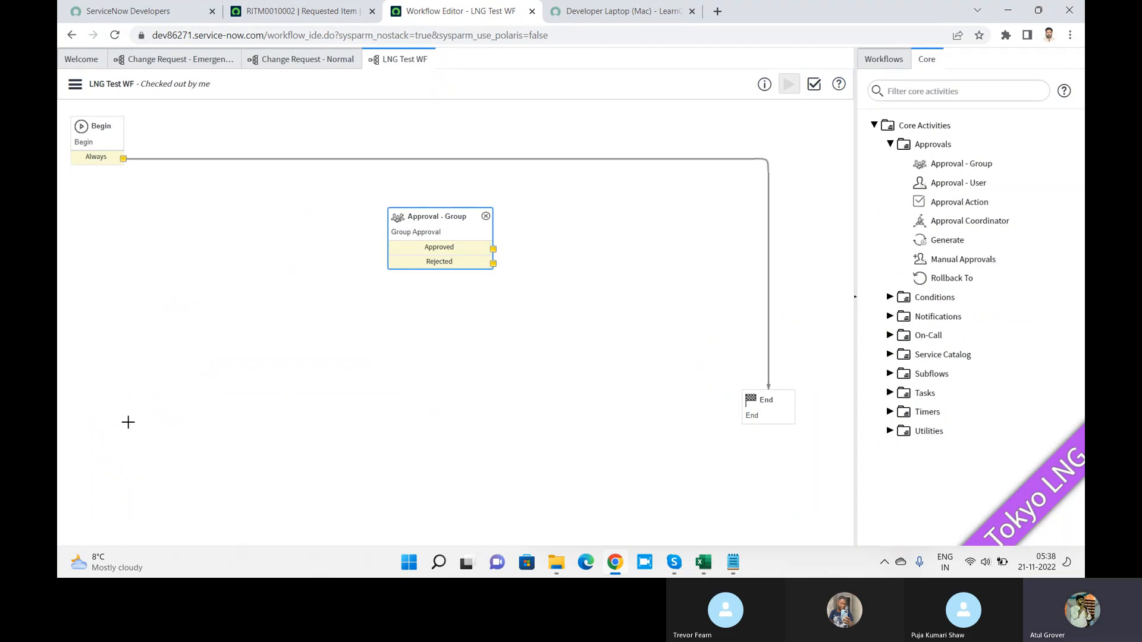
click(812, 89)
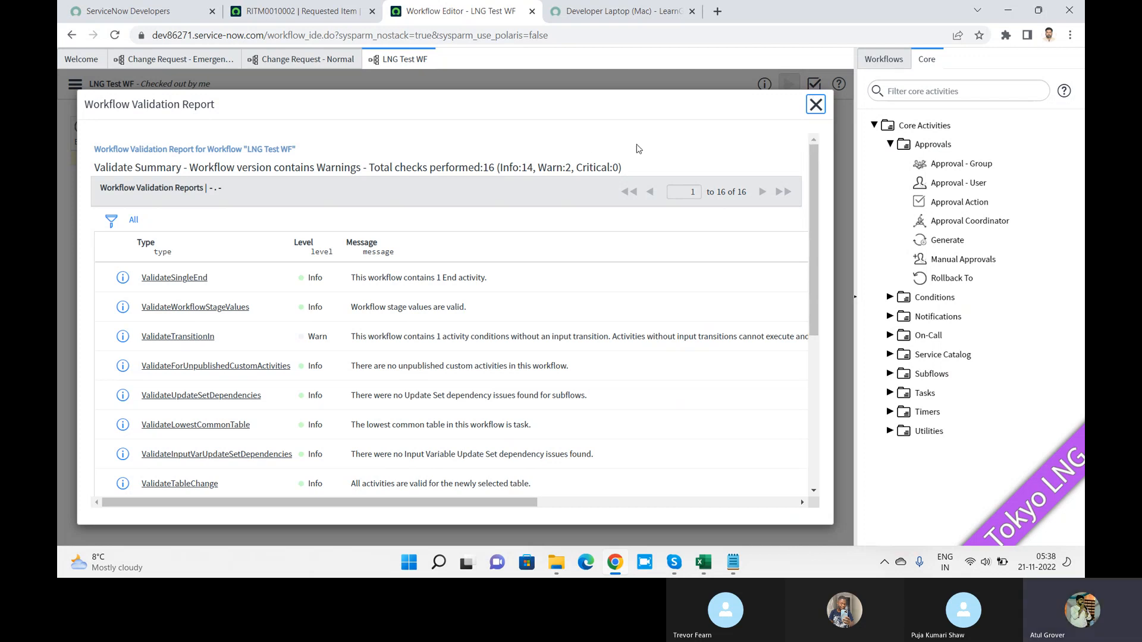
Step: Review the validation report's warning count and scroll through its checks
drag(538, 167, 576, 167)
click(808, 195)
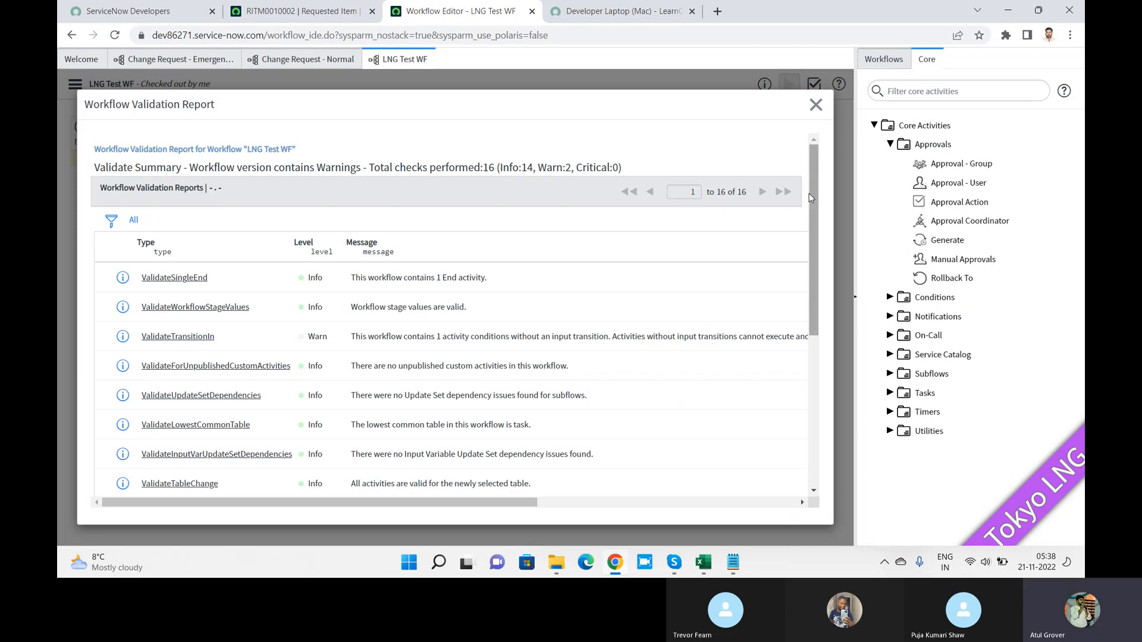
drag(813, 198, 827, 352)
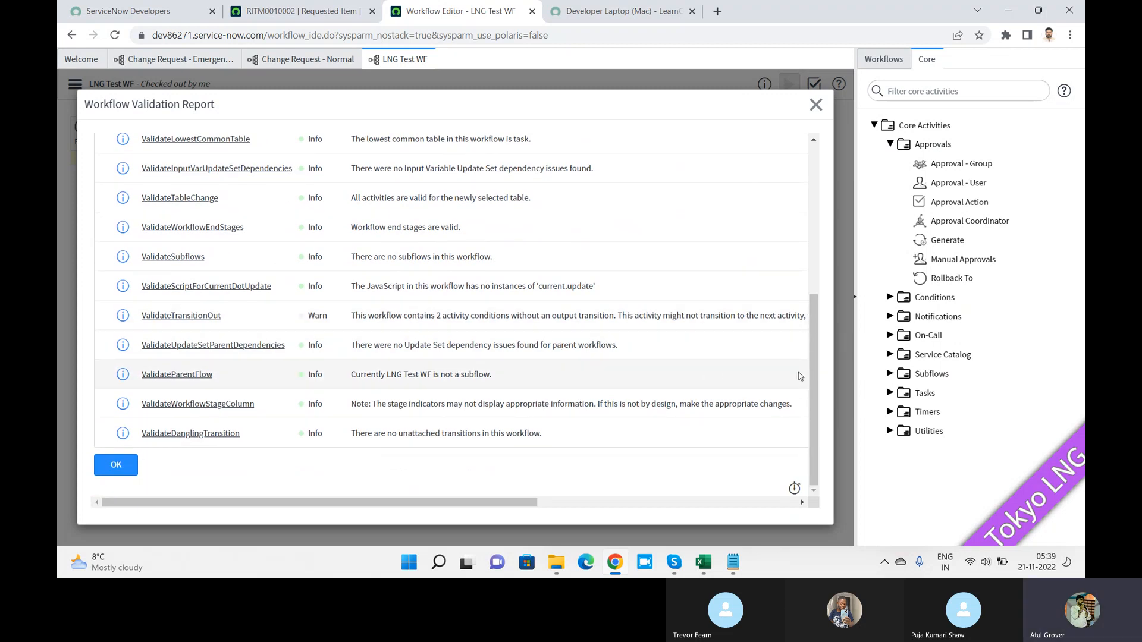
scroll(819, 390, up, 5)
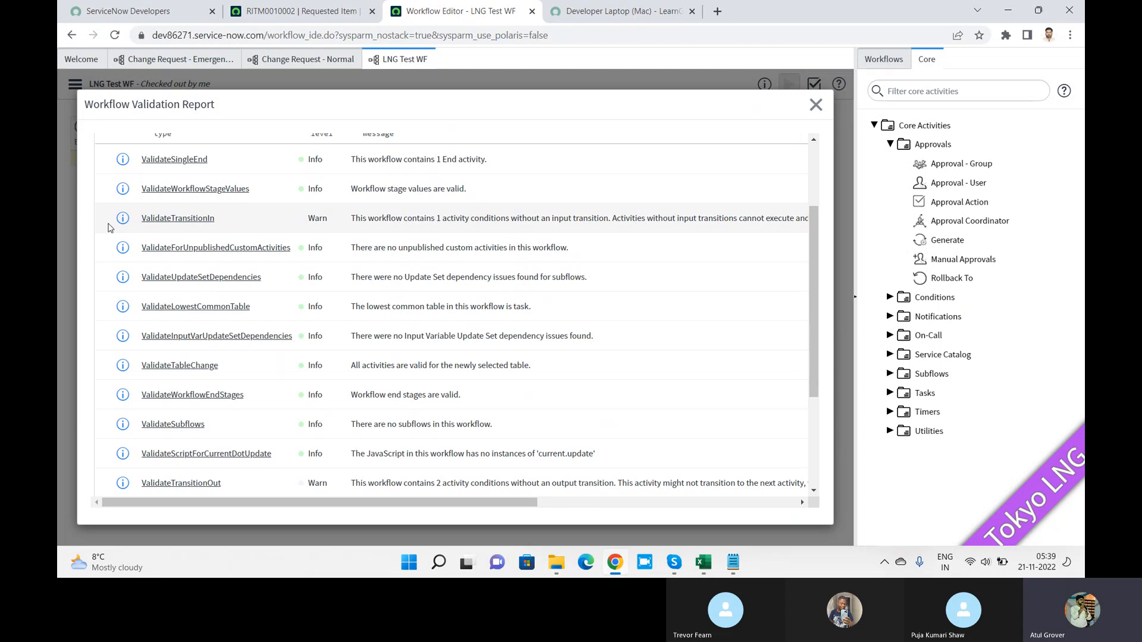
Step: Read the ValidateTransitionIn and ValidateTransitionOut warning details, revalidating in between, then close the report
click(159, 228)
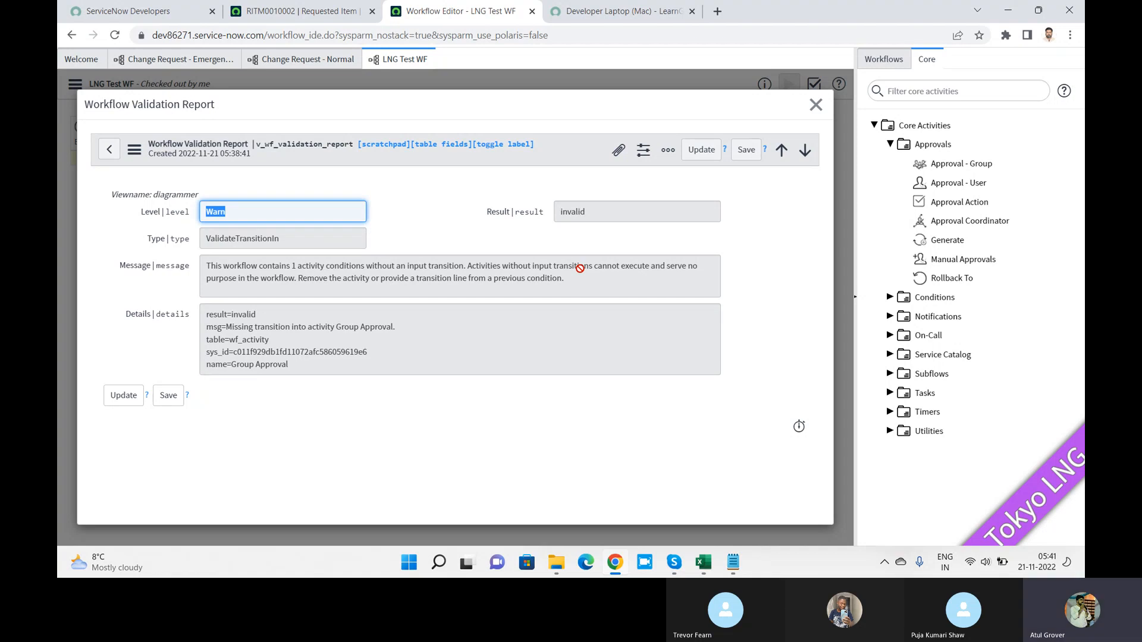
click(813, 106)
click(814, 84)
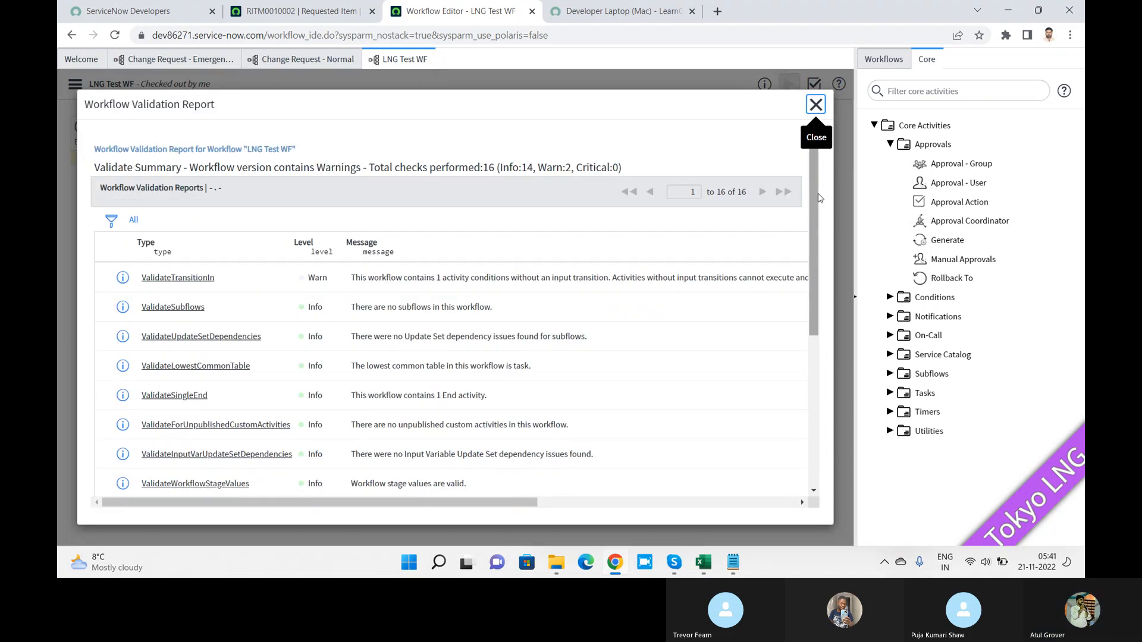
drag(813, 195, 813, 340)
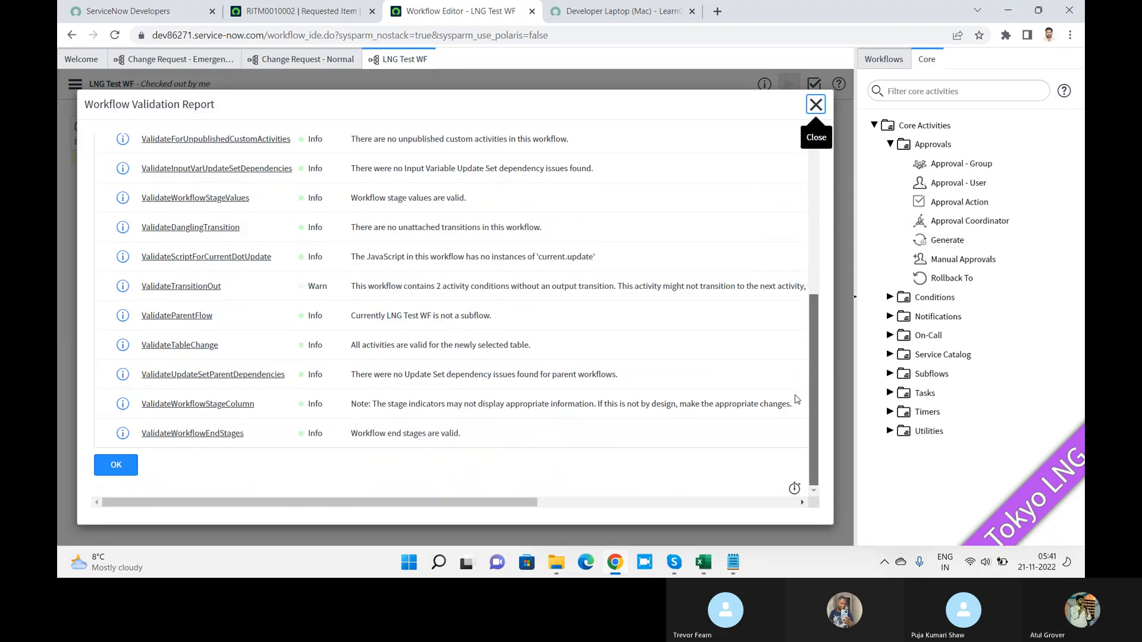
click(198, 288)
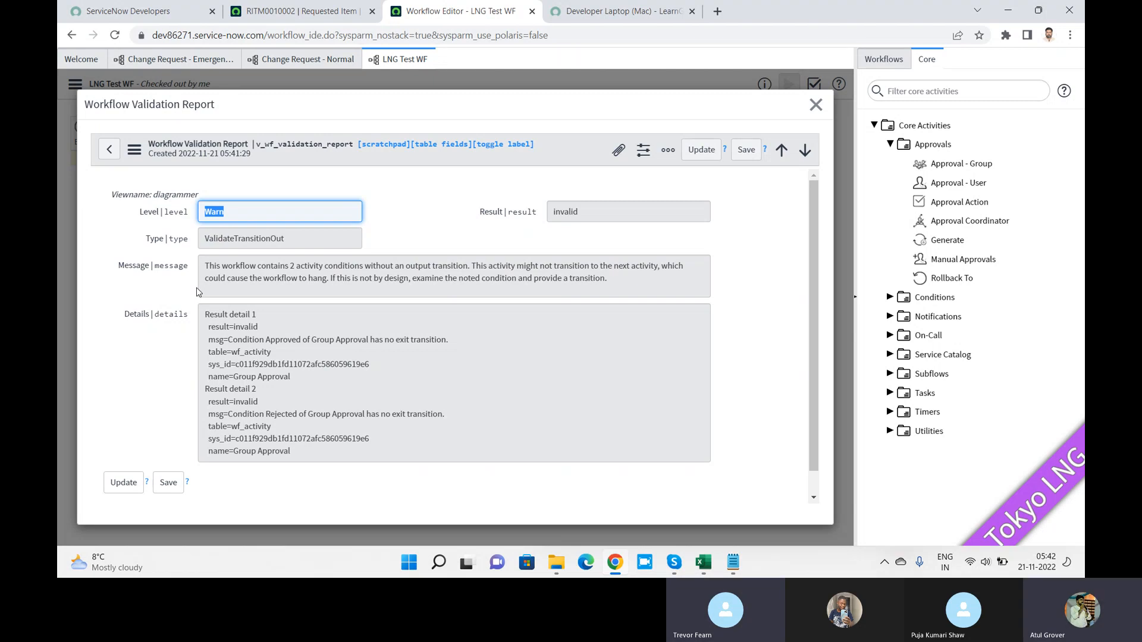
click(815, 105)
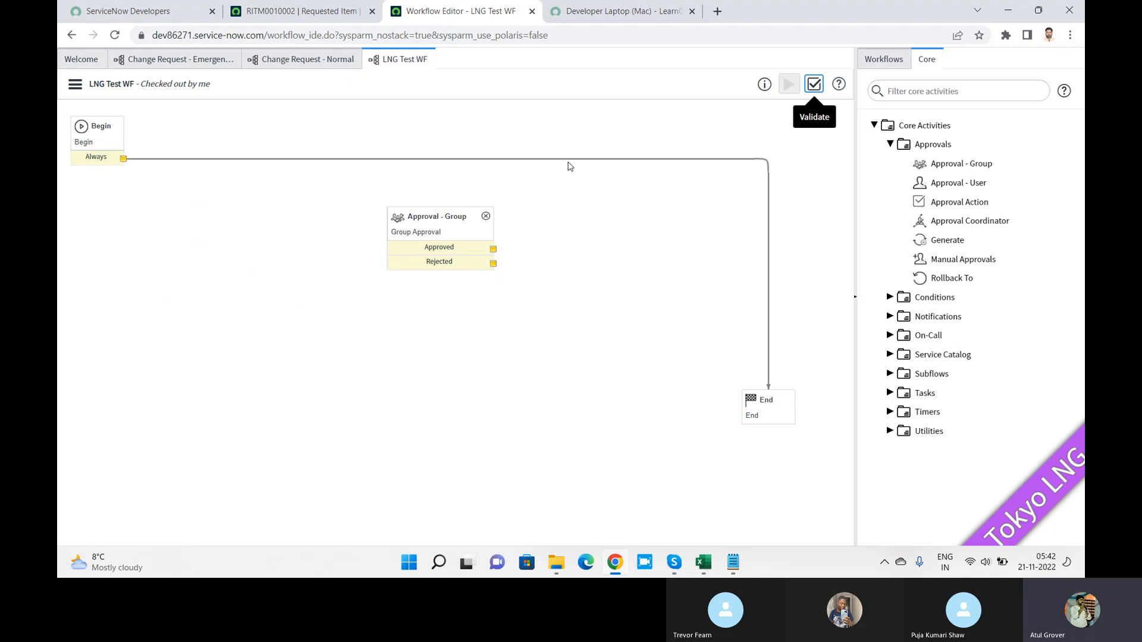
Step: Replace the Begin→End transition with Begin's Always linked to Approval - Group, then revalidate
key(Delete)
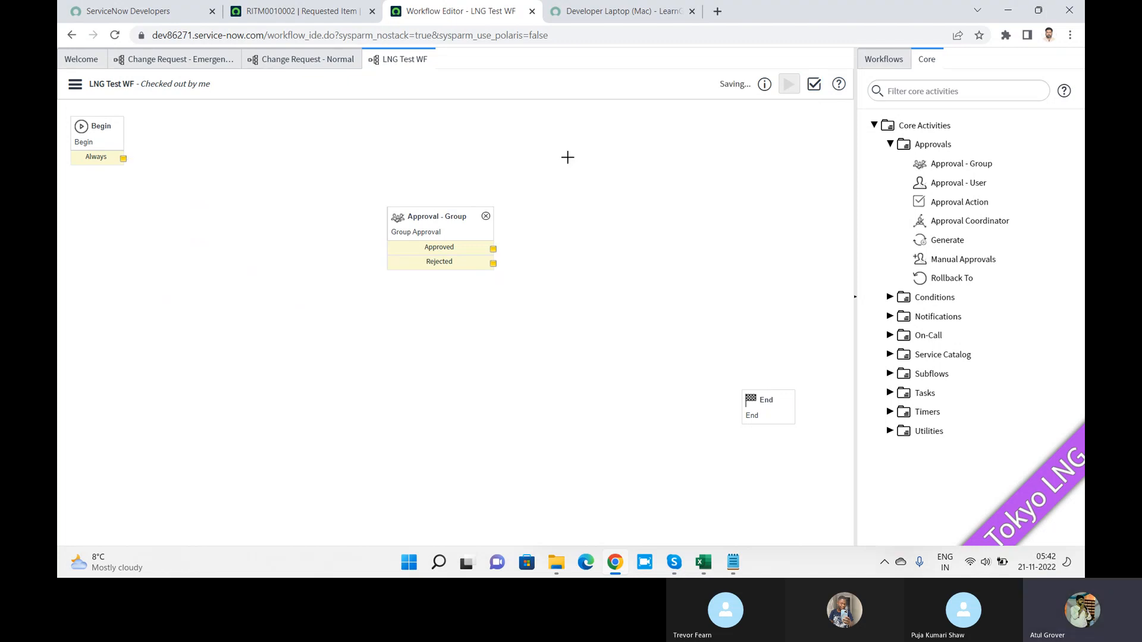
drag(123, 158, 392, 254)
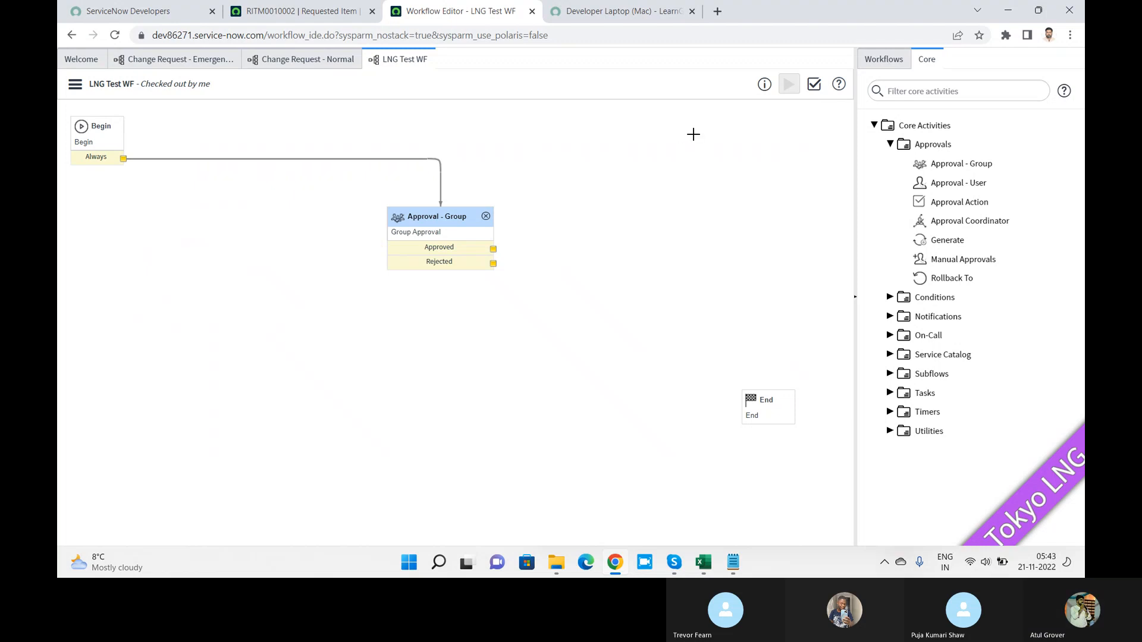
click(814, 85)
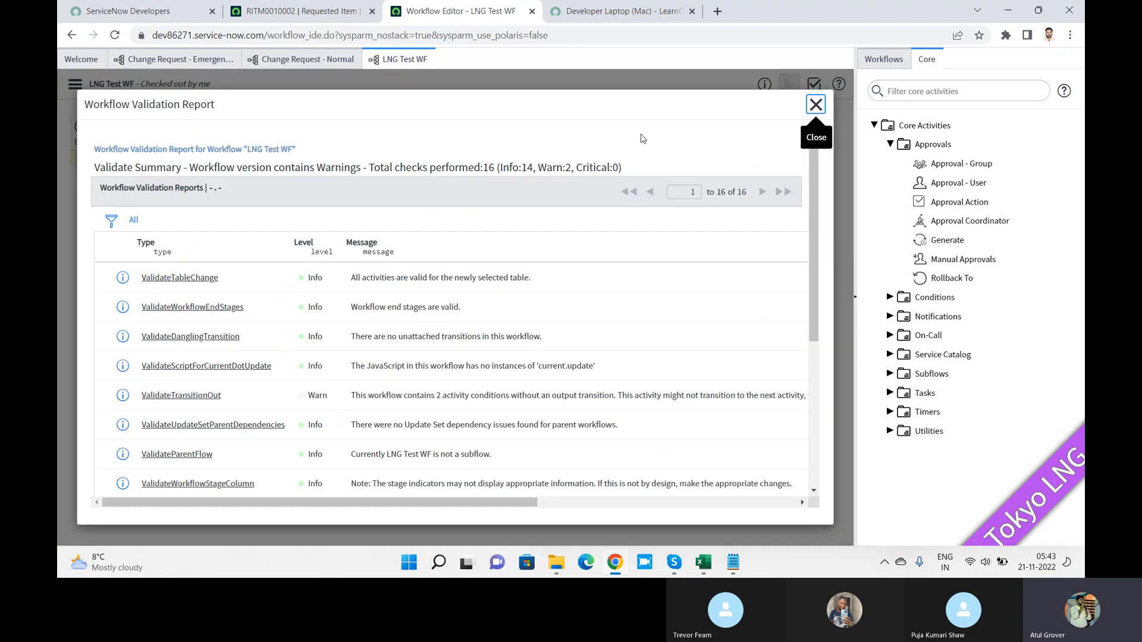
drag(562, 168, 576, 169)
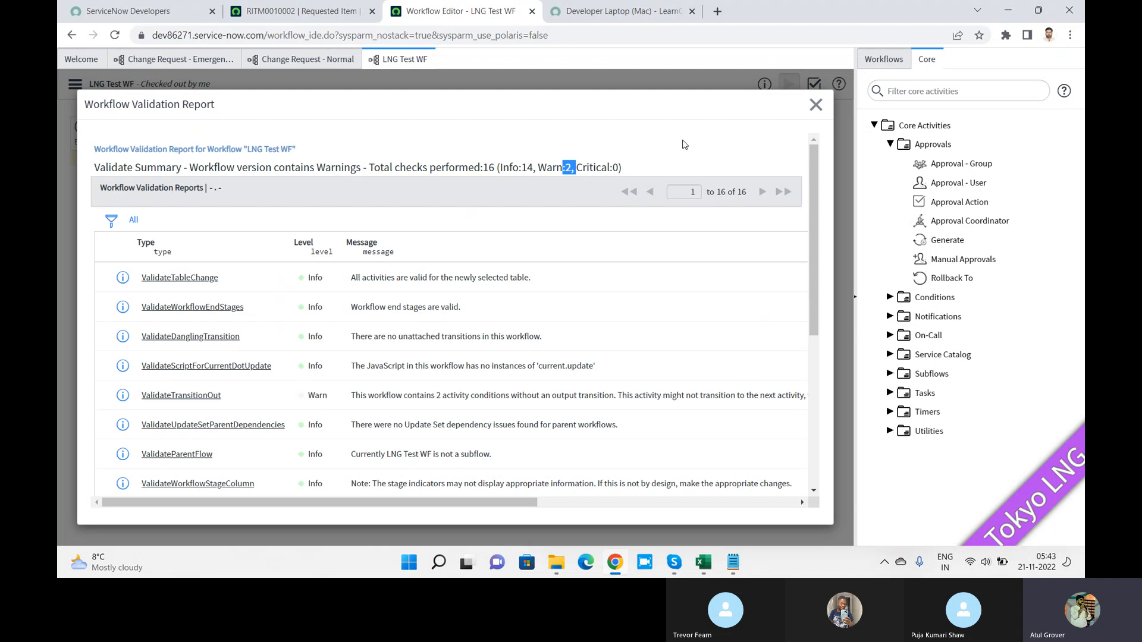
click(812, 104)
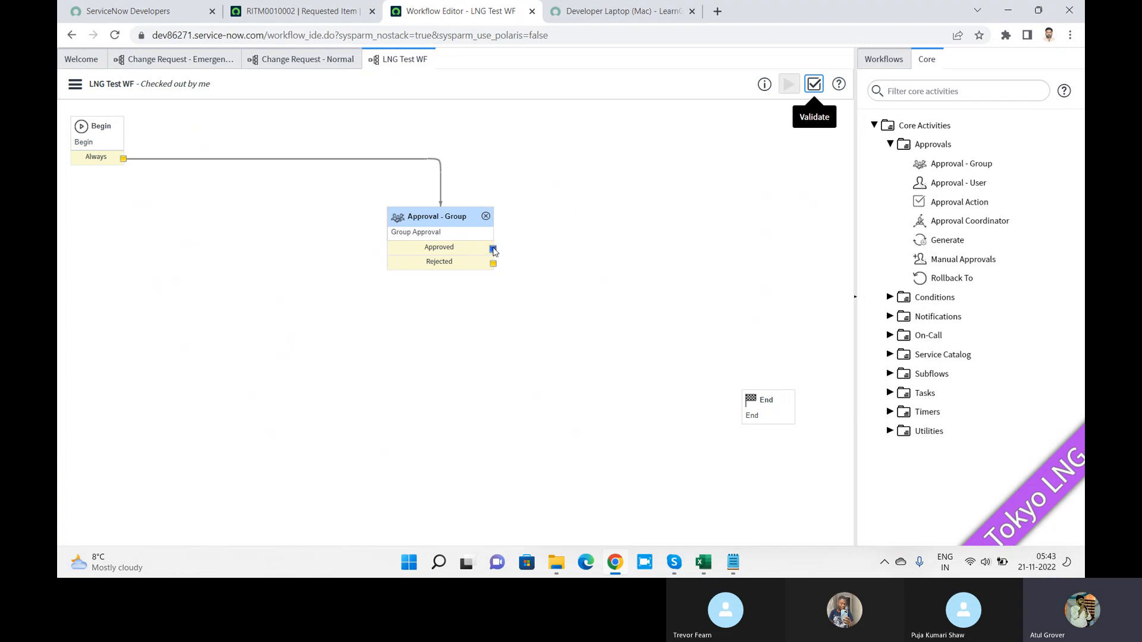
Step: Wire both the Approved and Rejected outputs of Approval - Group to the End activity
drag(493, 248, 757, 400)
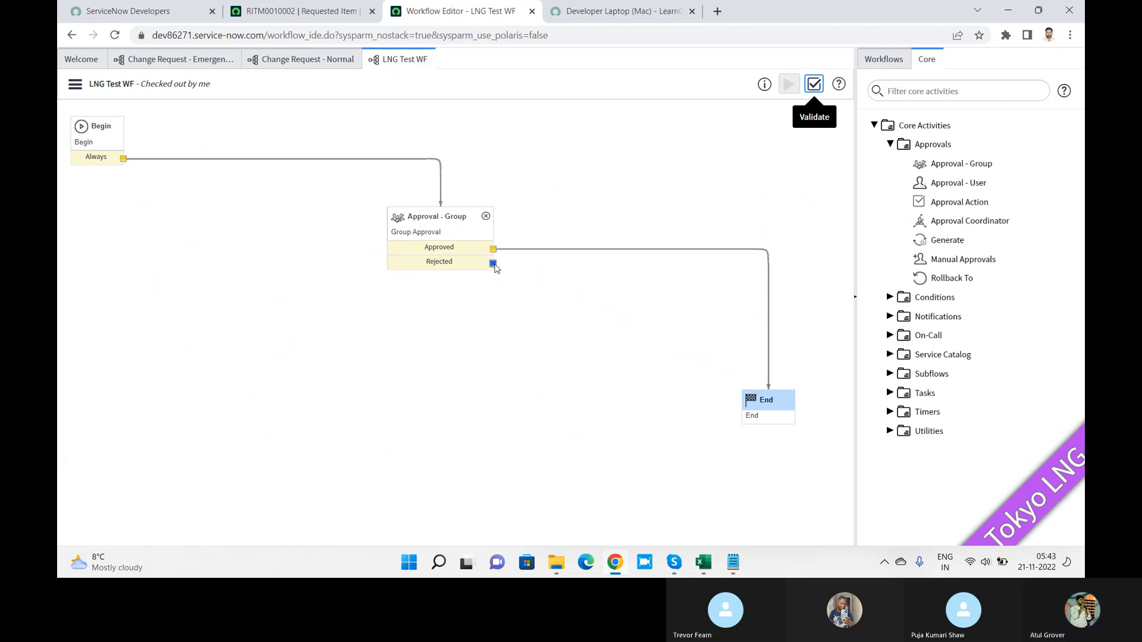
drag(493, 263, 766, 409)
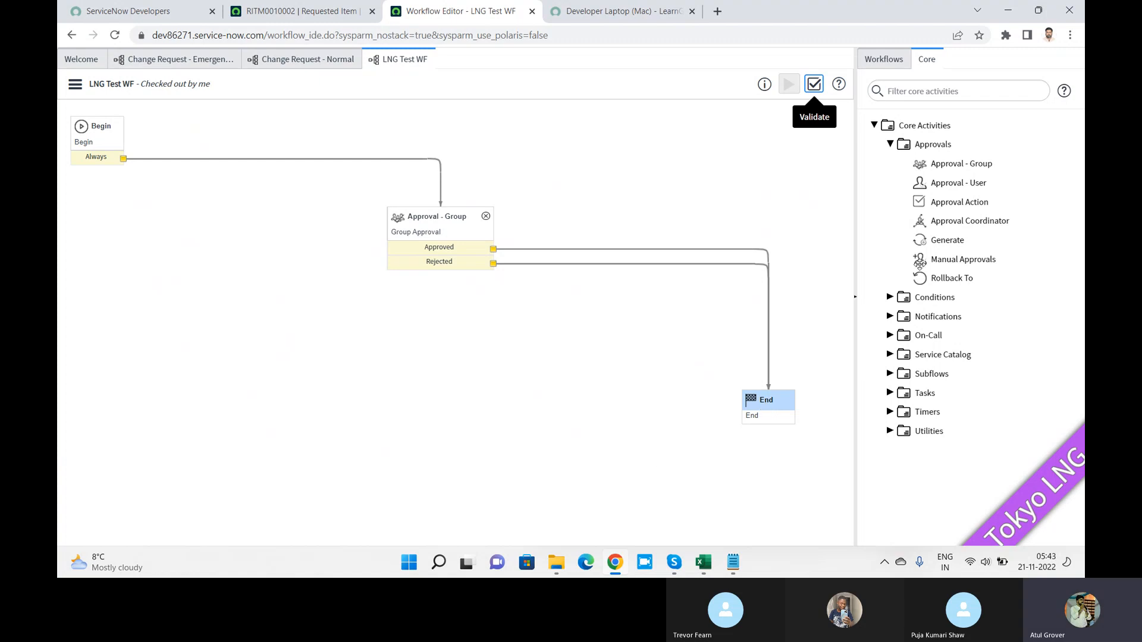
Step: Collapse the Approvals group and expand Notifications to list Create Event and Notification
click(891, 146)
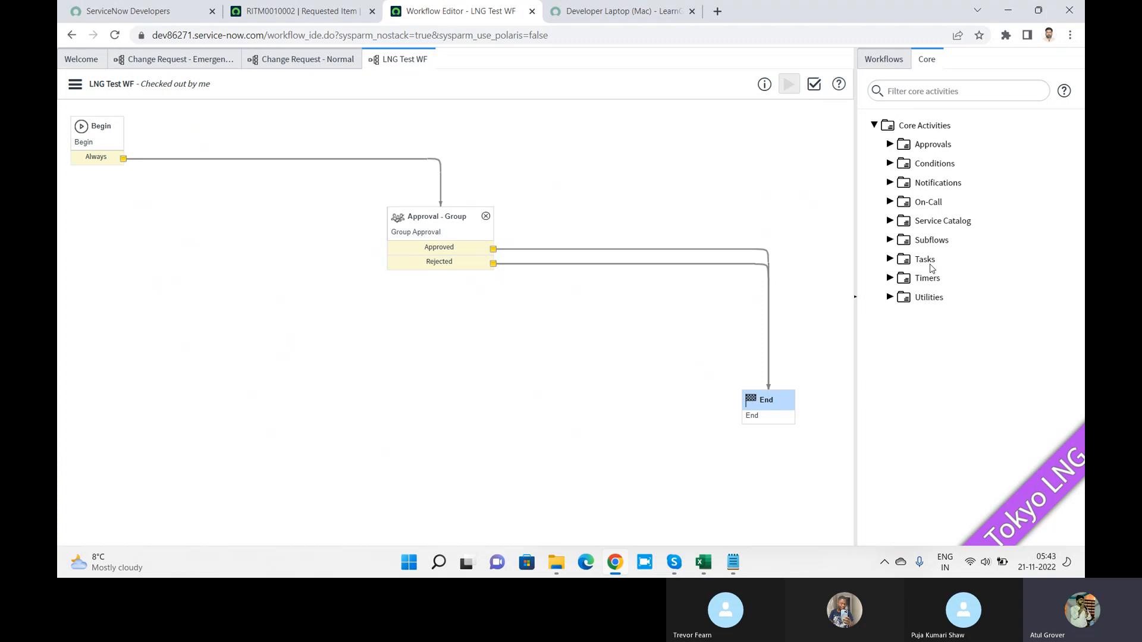
click(890, 184)
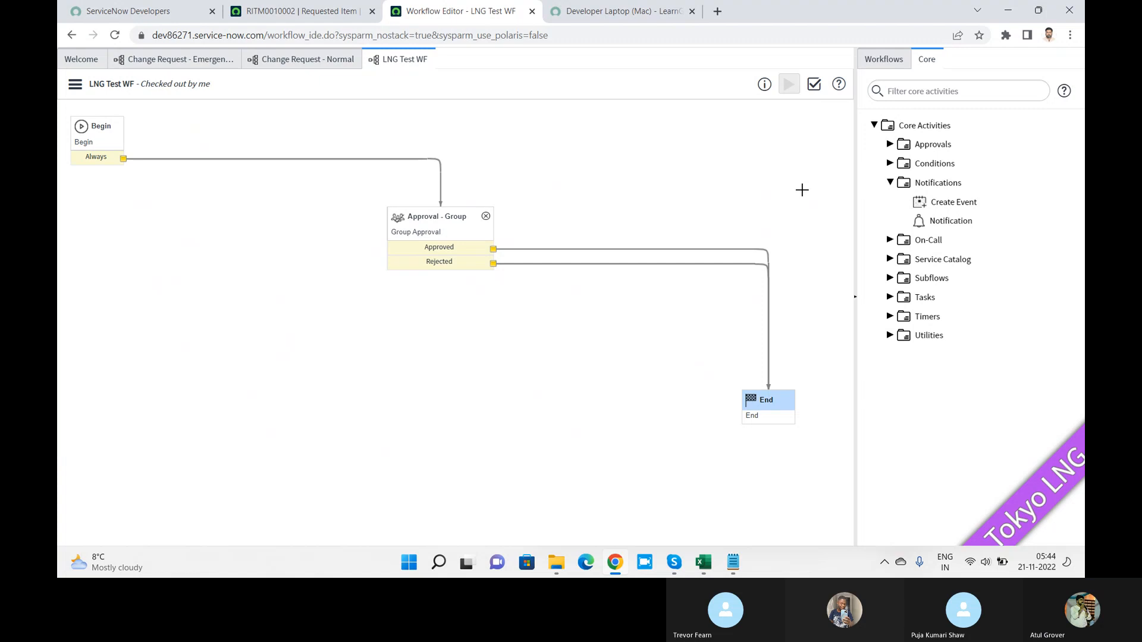
key(alt+Tab)
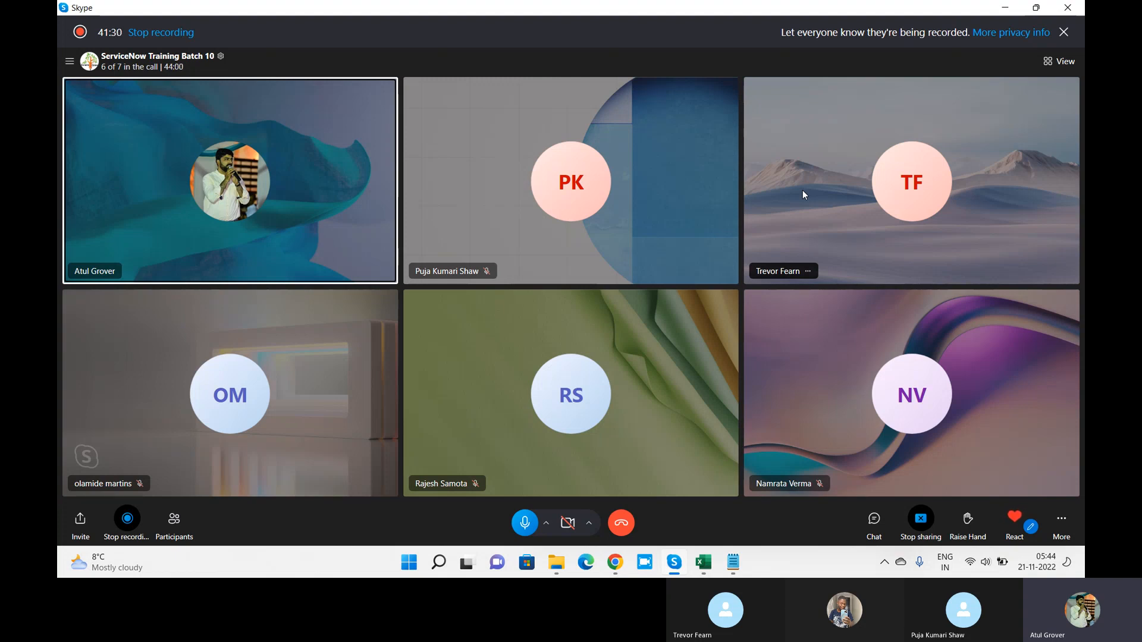
key(alt+Tab)
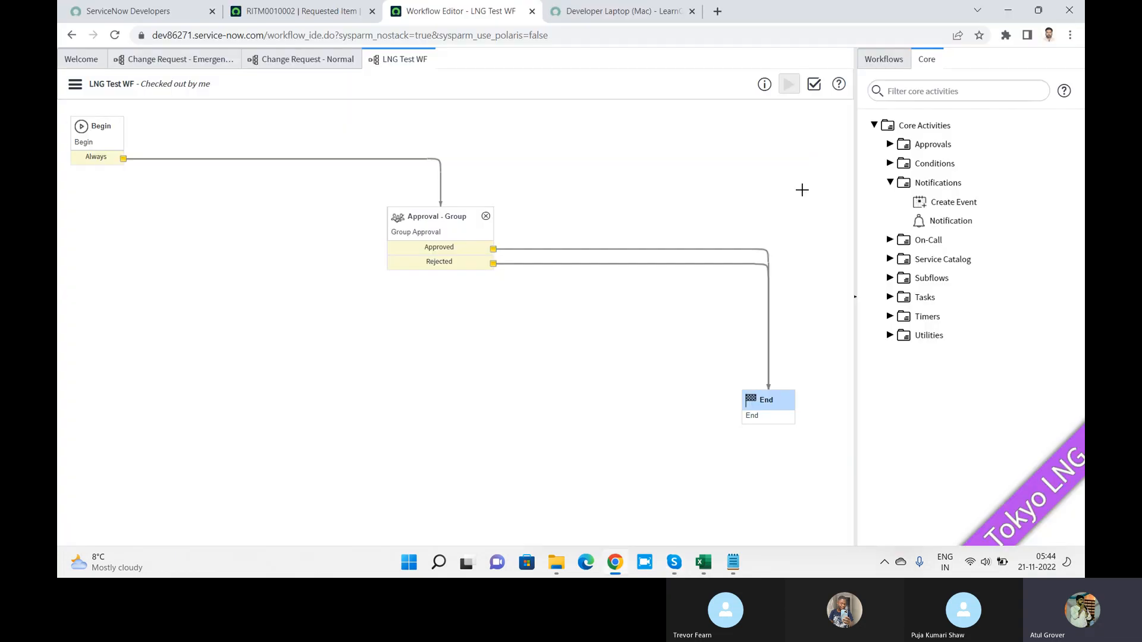
Step: Expand Conditions to list If, Switch and the Wait activities, then switch to the Skype call
mouse_move(967, 221)
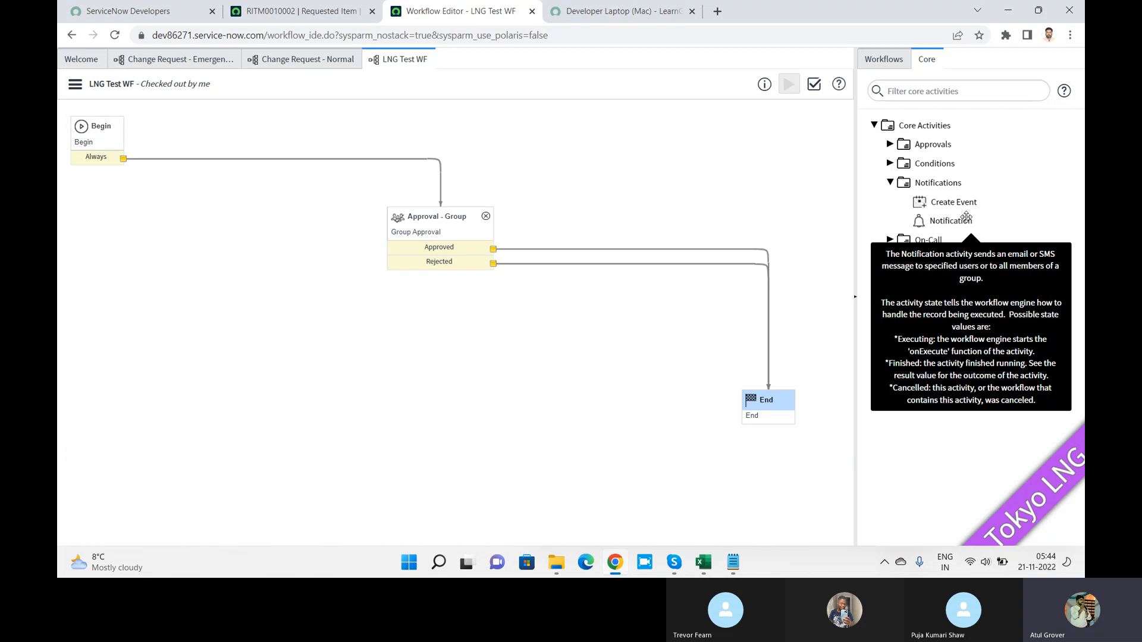
click(890, 164)
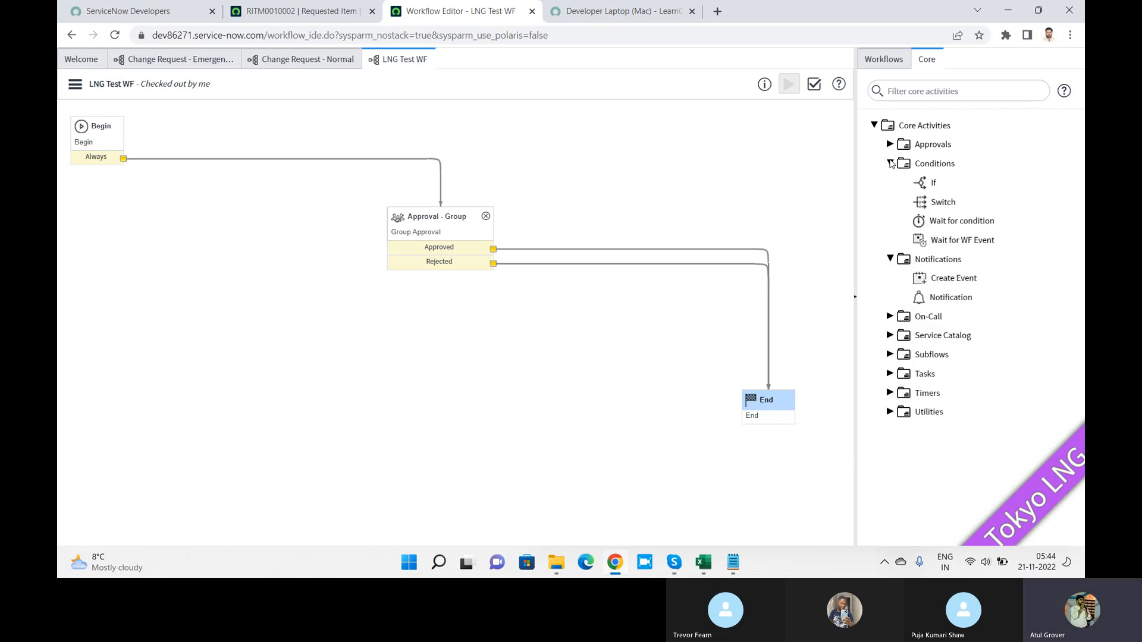
mouse_move(937, 184)
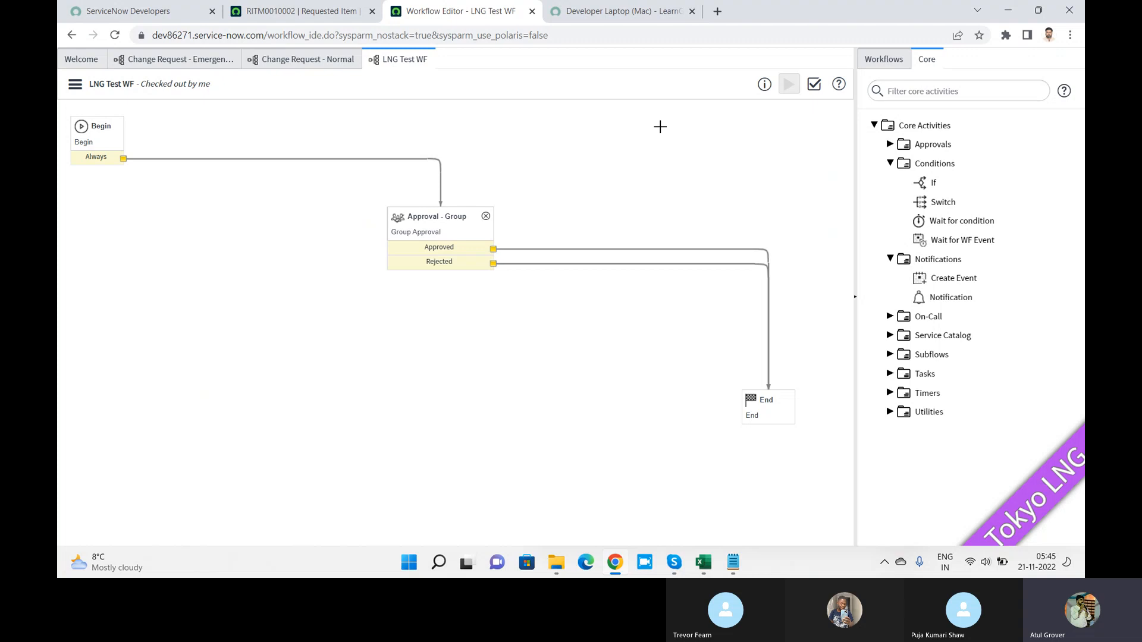
key(alt+Tab)
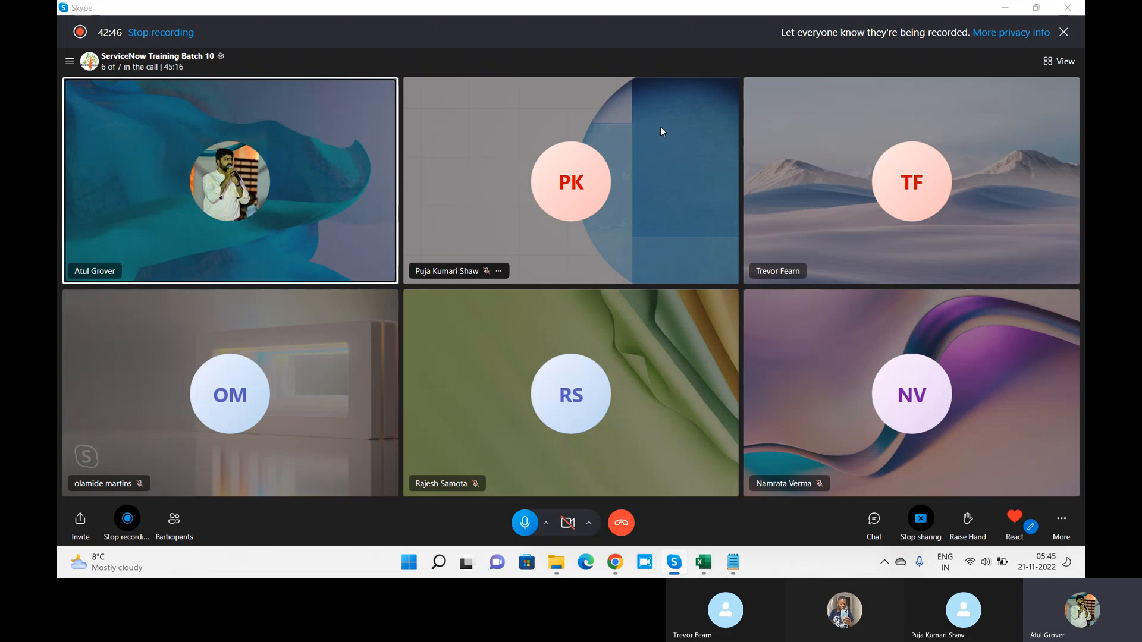
Step: Alt+Tab from the Skype training call back to Chrome's LNG Test WF Workflow Editor
key(alt+Tab)
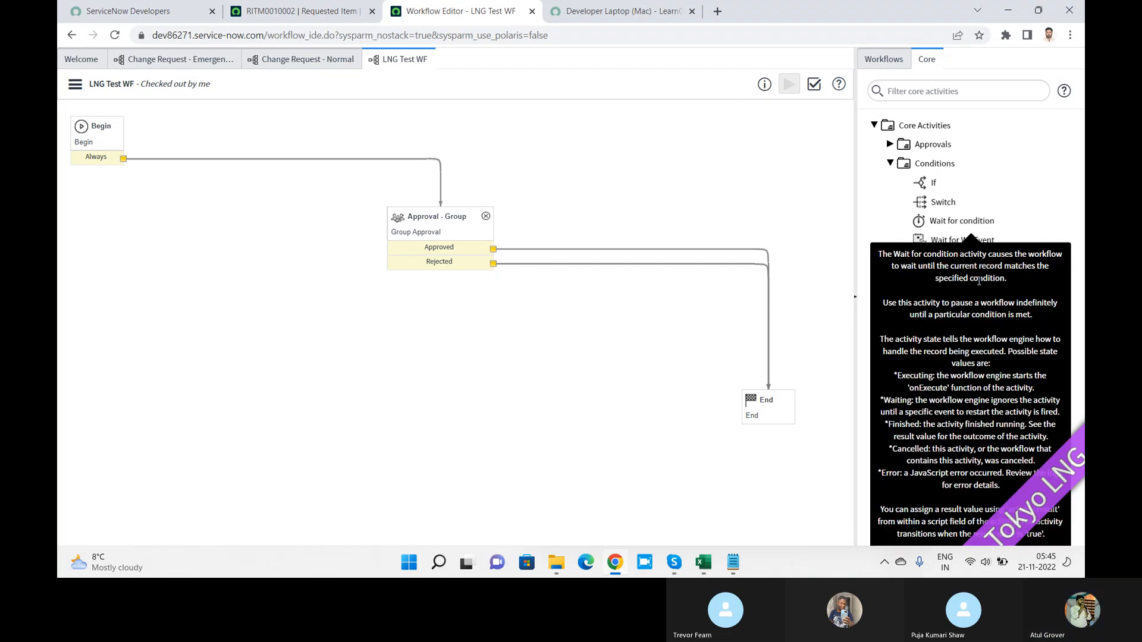
Step: Collapse Conditions, Notifications and Service Catalog, and expand Subflows to show Parallel Flow Launcher
click(891, 164)
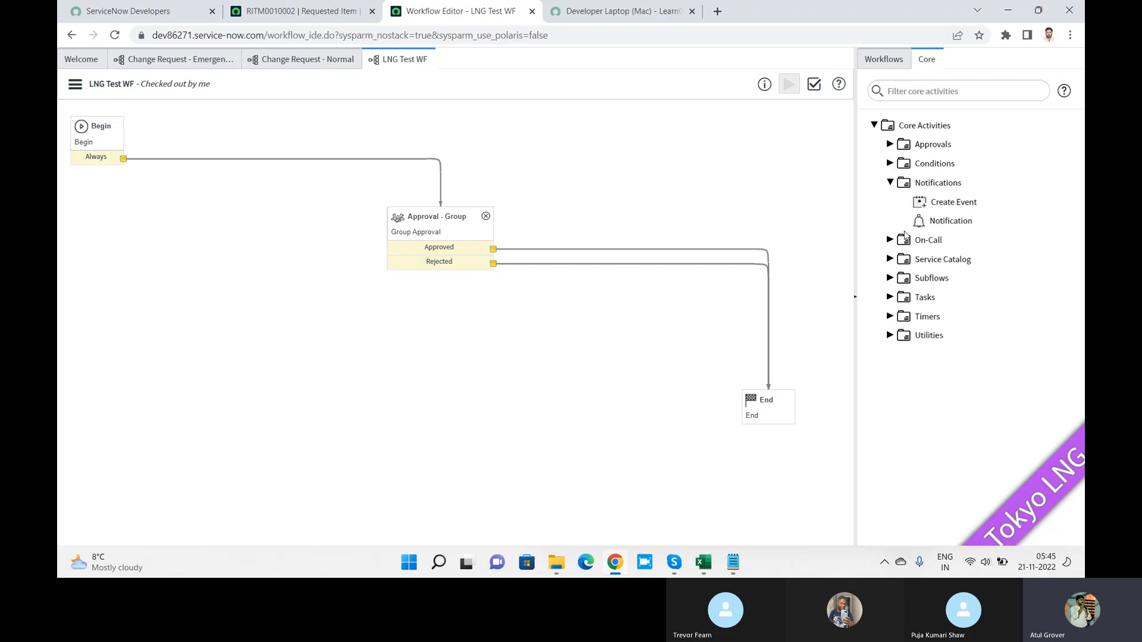
click(891, 183)
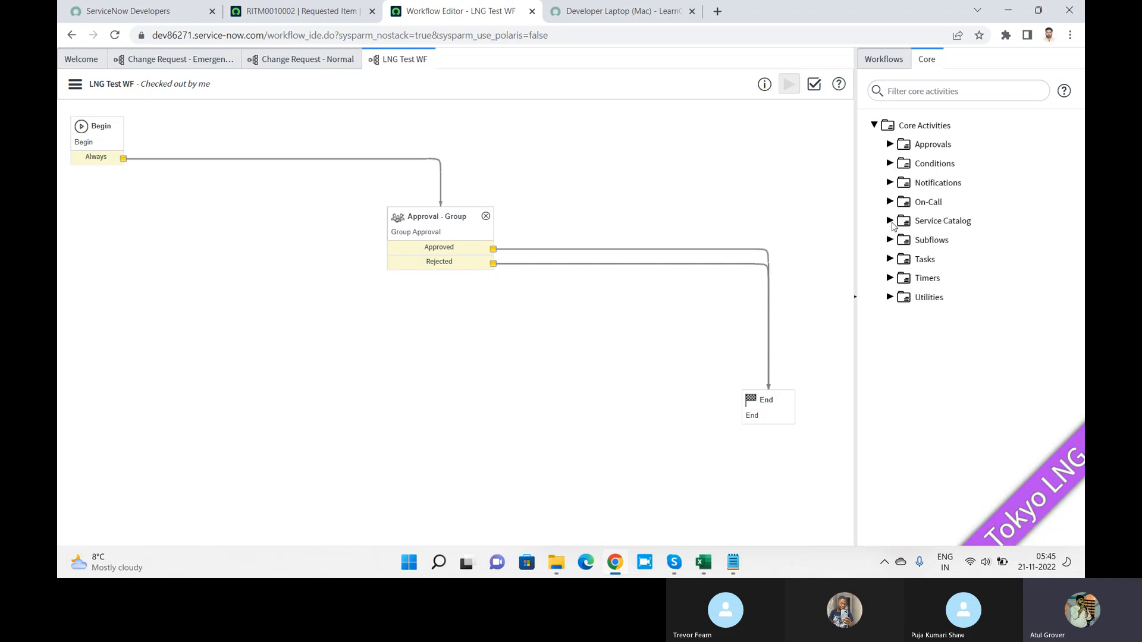
click(890, 220)
mouse_move(996, 242)
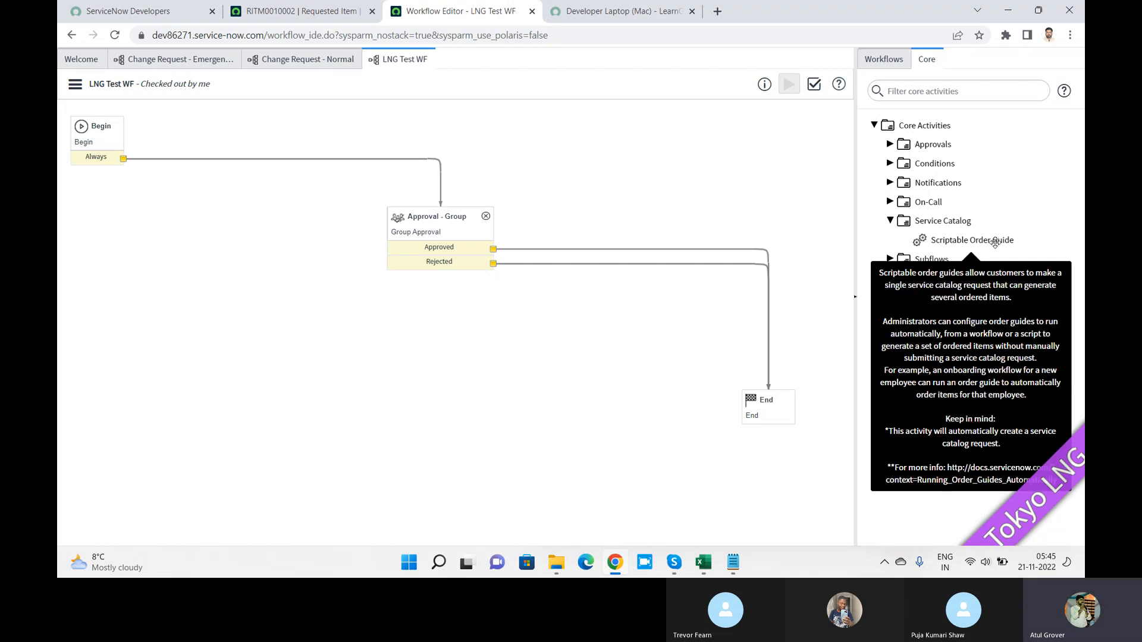
click(891, 220)
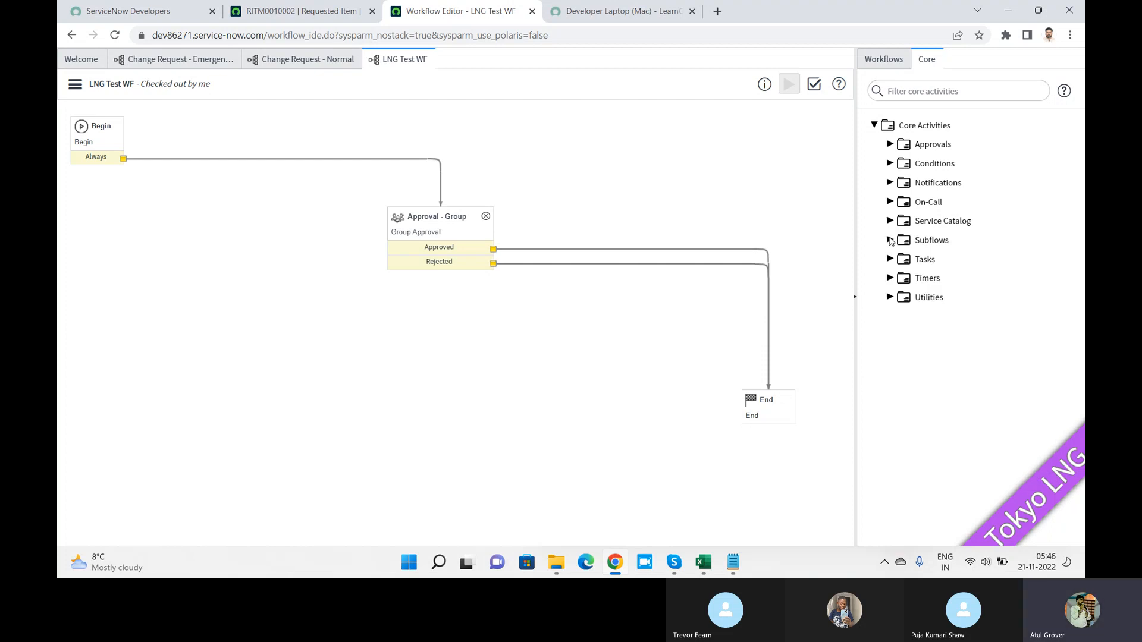
click(890, 240)
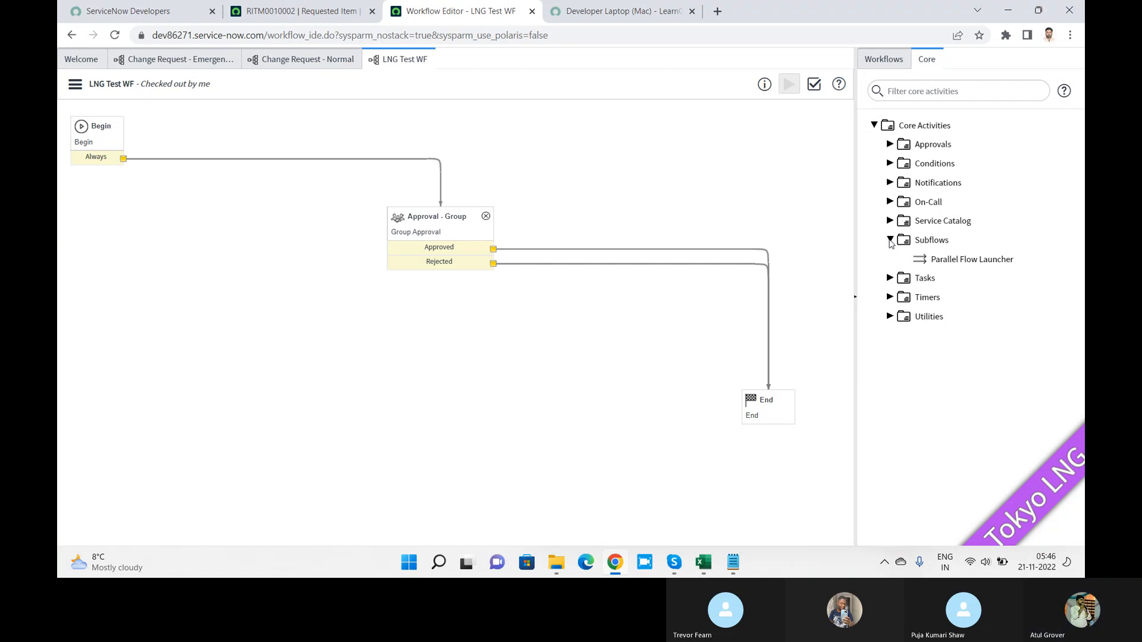
key(alt+Tab)
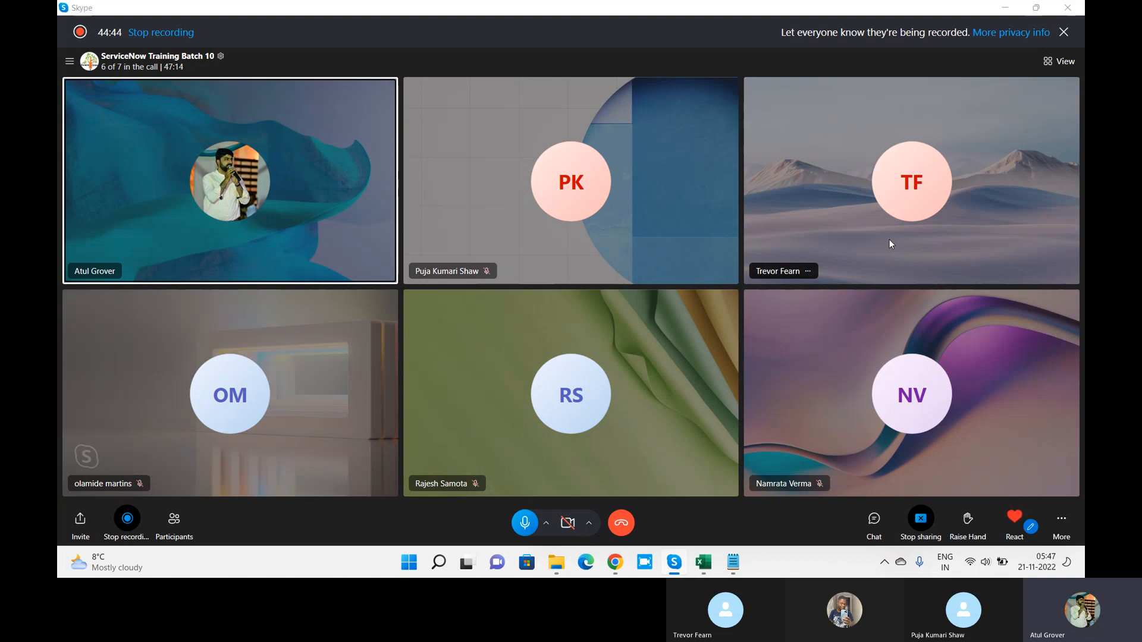
key(alt+Tab)
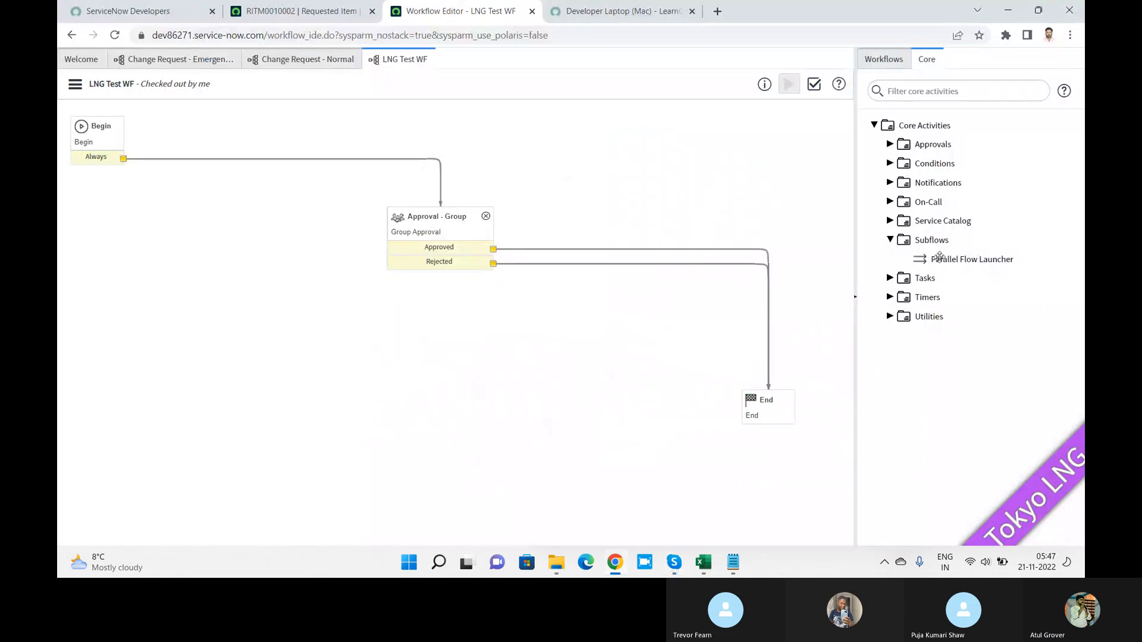
mouse_move(983, 262)
mouse_move(946, 260)
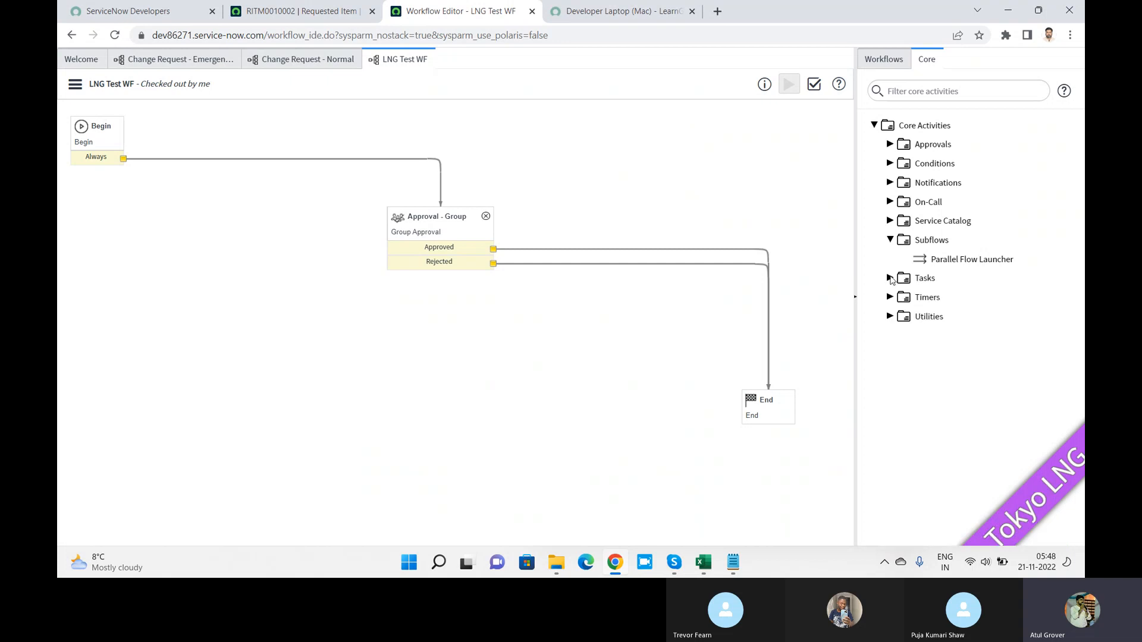
click(890, 278)
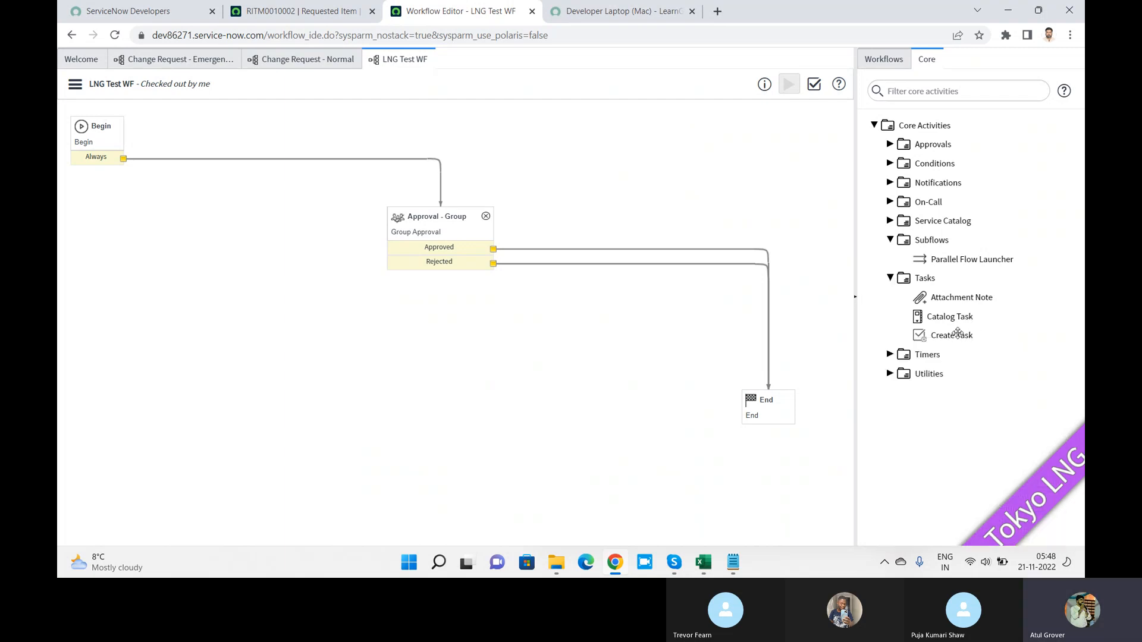
Step: Drop a Catalog Task activity on the canvas, name it task1 and set priority 2 - High
mouse_move(958, 333)
drag(949, 316, 421, 312)
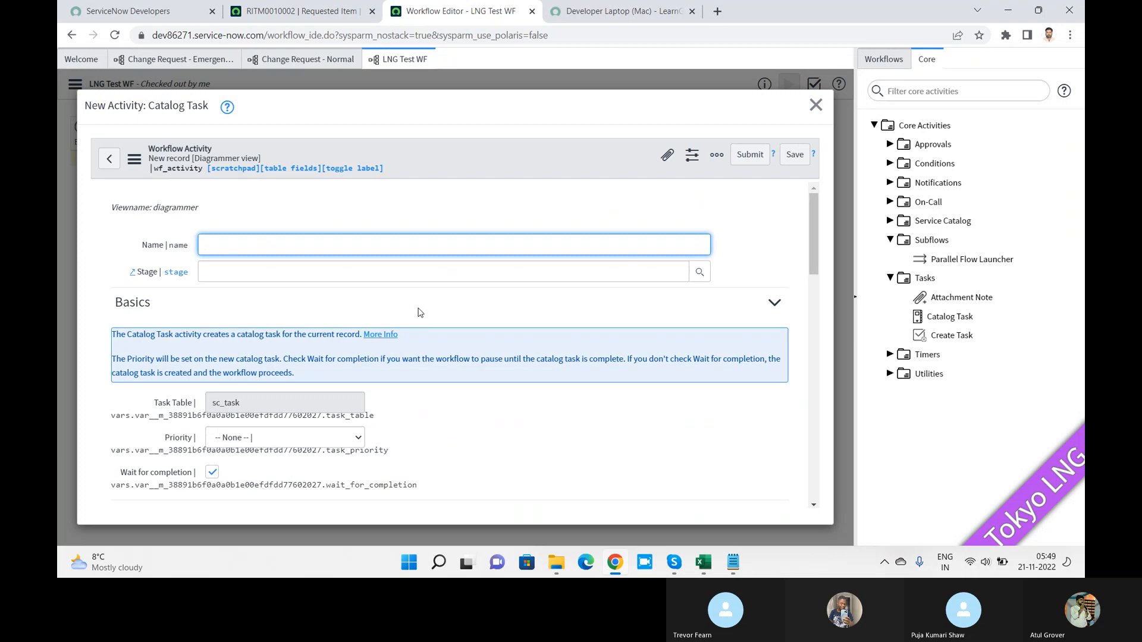
text(task1)
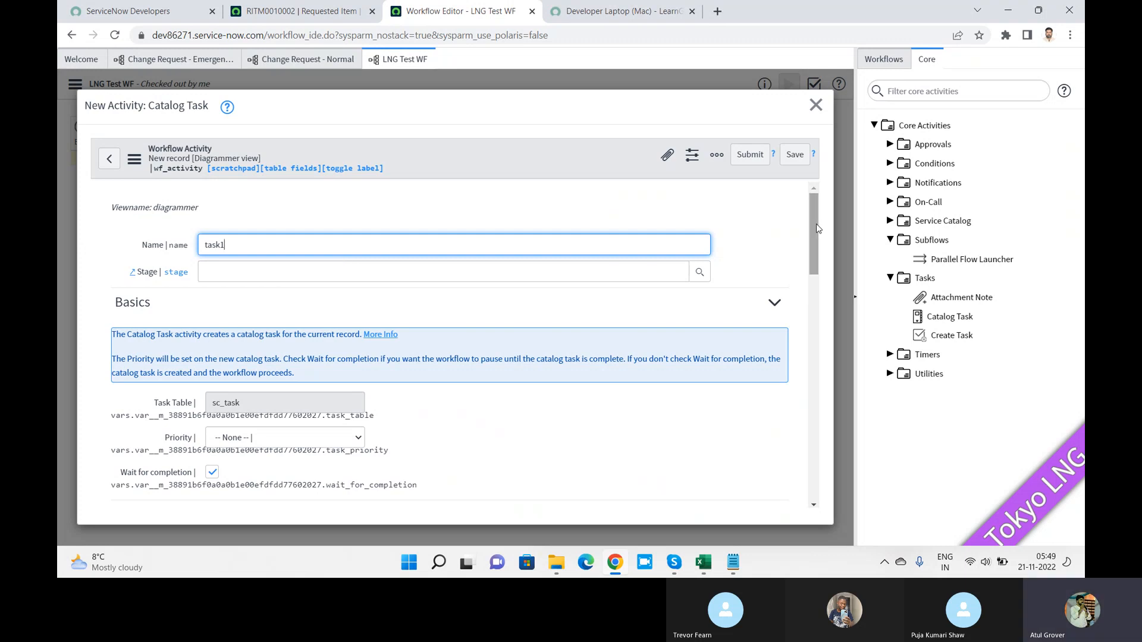
drag(812, 224, 812, 266)
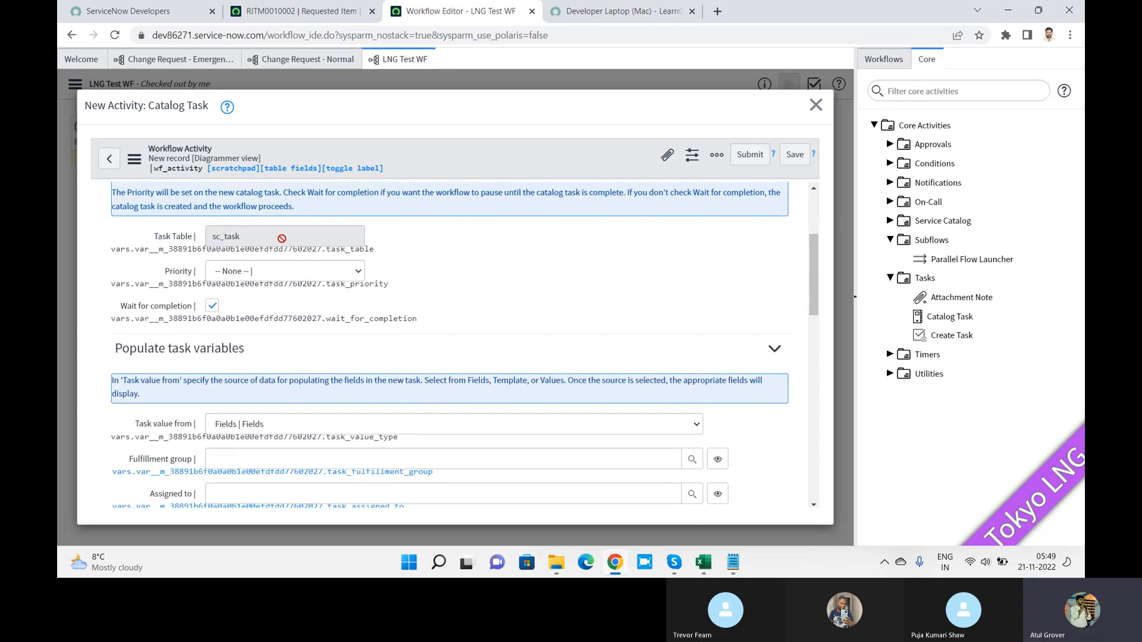
click(263, 235)
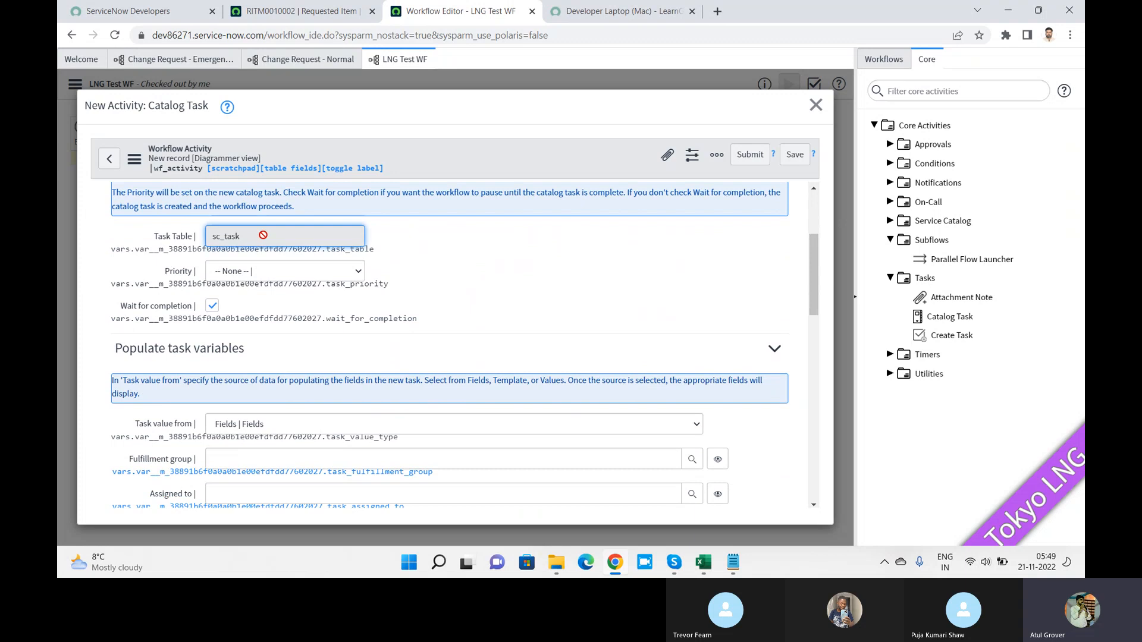
click(302, 273)
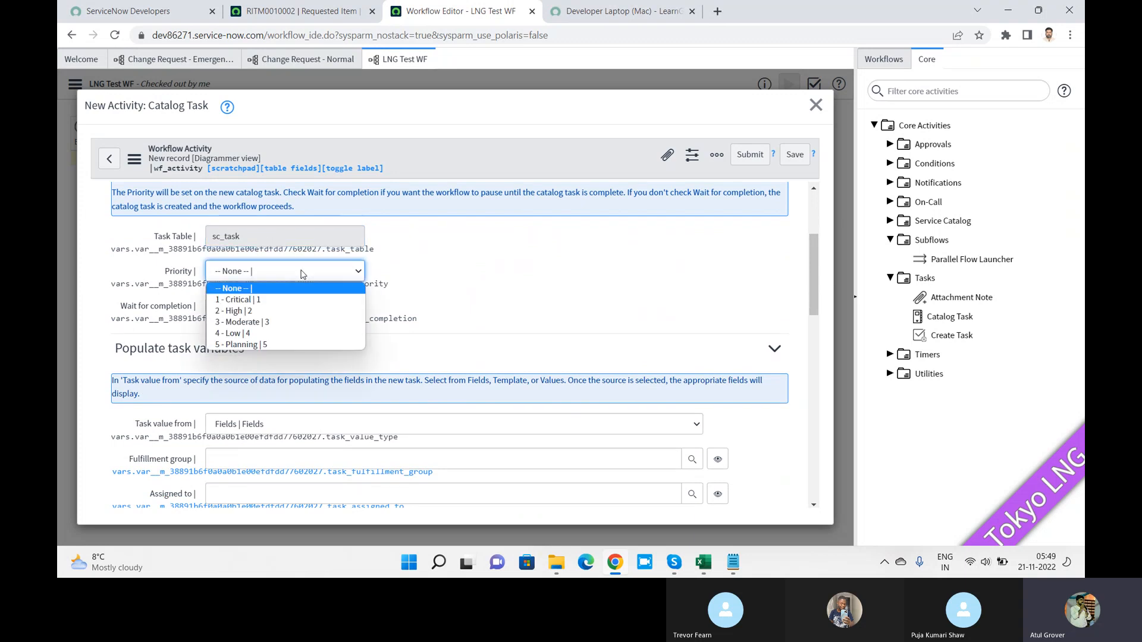
click(256, 311)
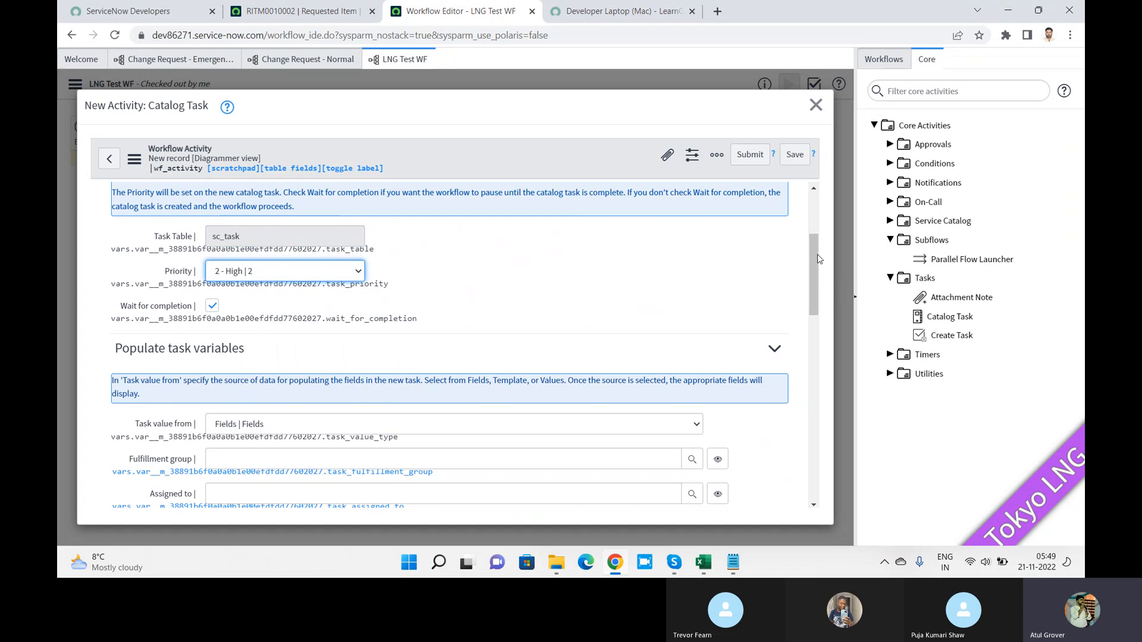
Step: Keep task values set from Fields, then view the Developer Laptop (Mac) catalog item
drag(813, 249, 821, 294)
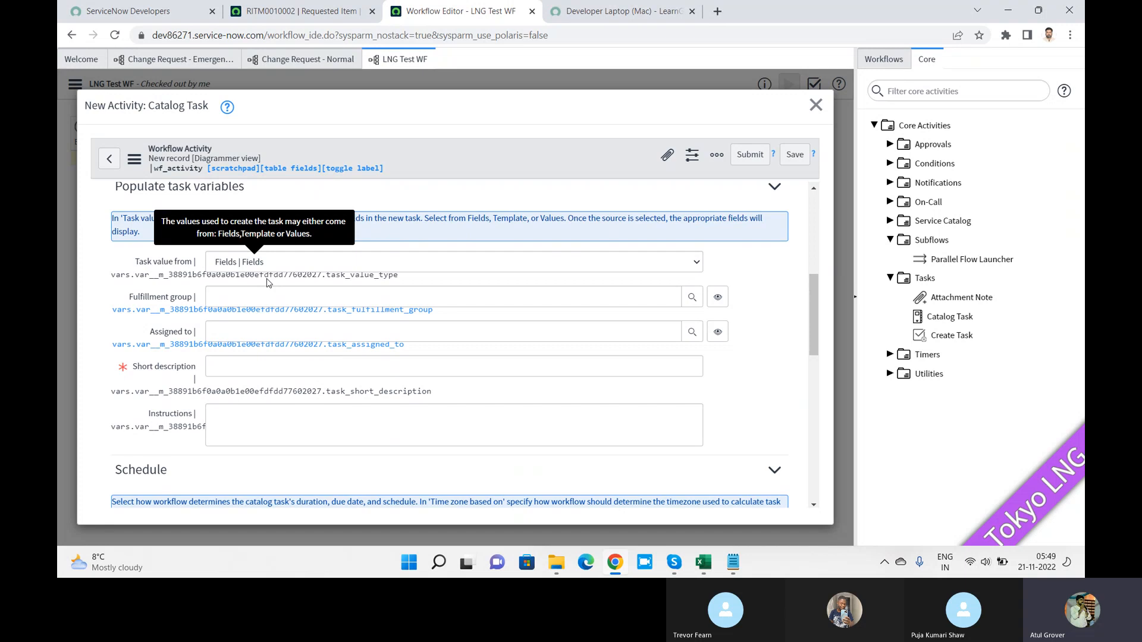
click(298, 262)
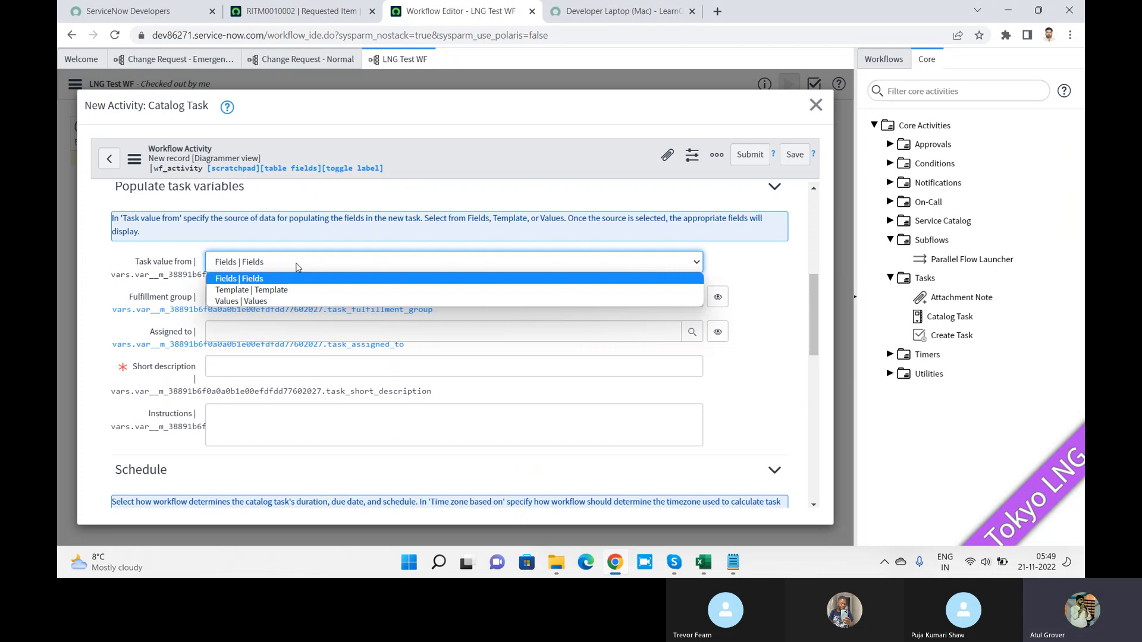
click(287, 283)
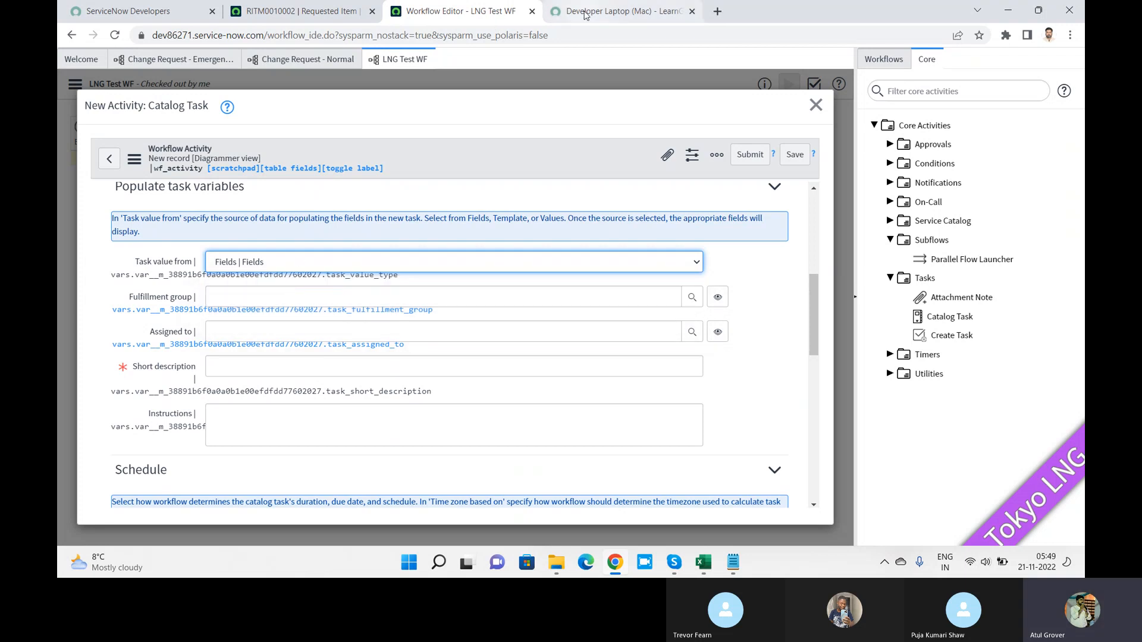
click(619, 11)
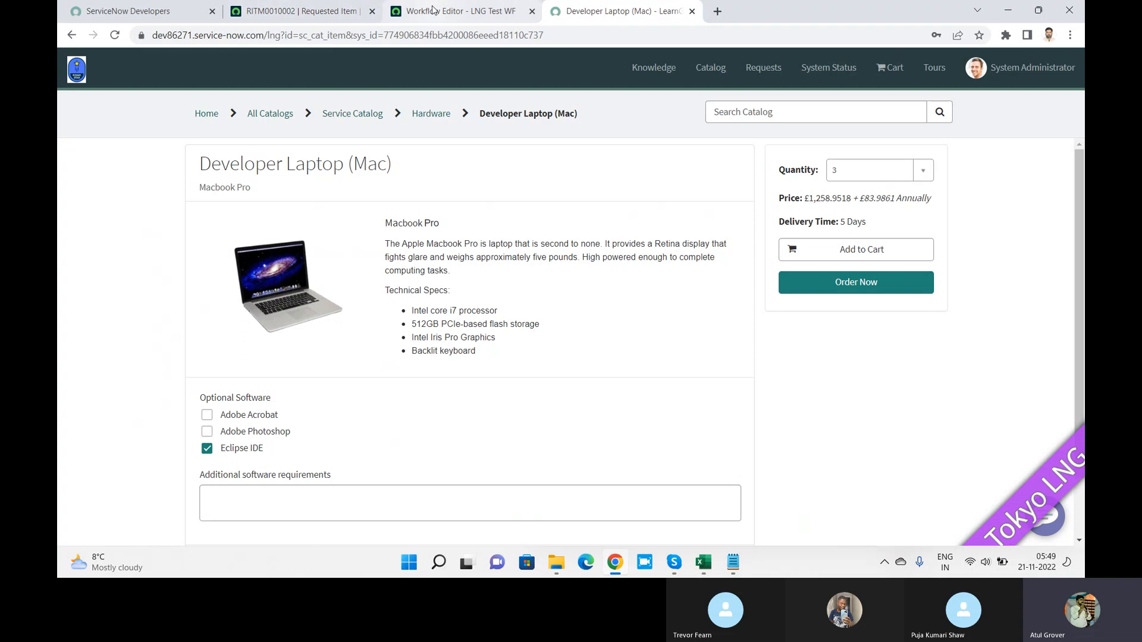
Step: Set task1's fulfillment group to Change Management and short description to 'Get the basic deatils'
click(486, 11)
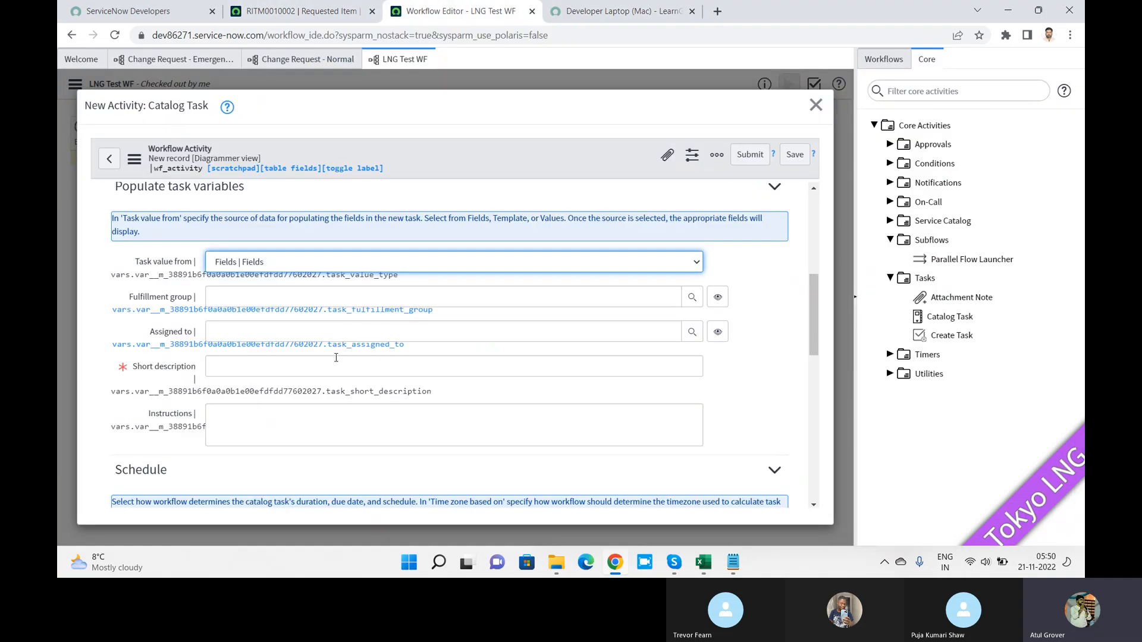
click(294, 298)
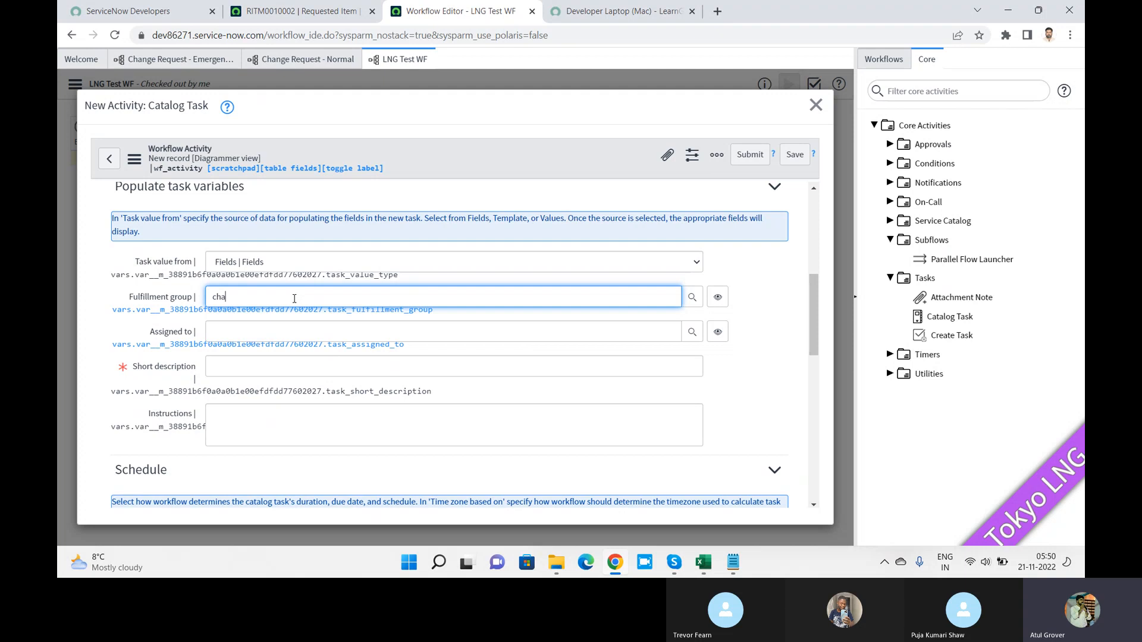
text(cha)
click(277, 322)
click(251, 372)
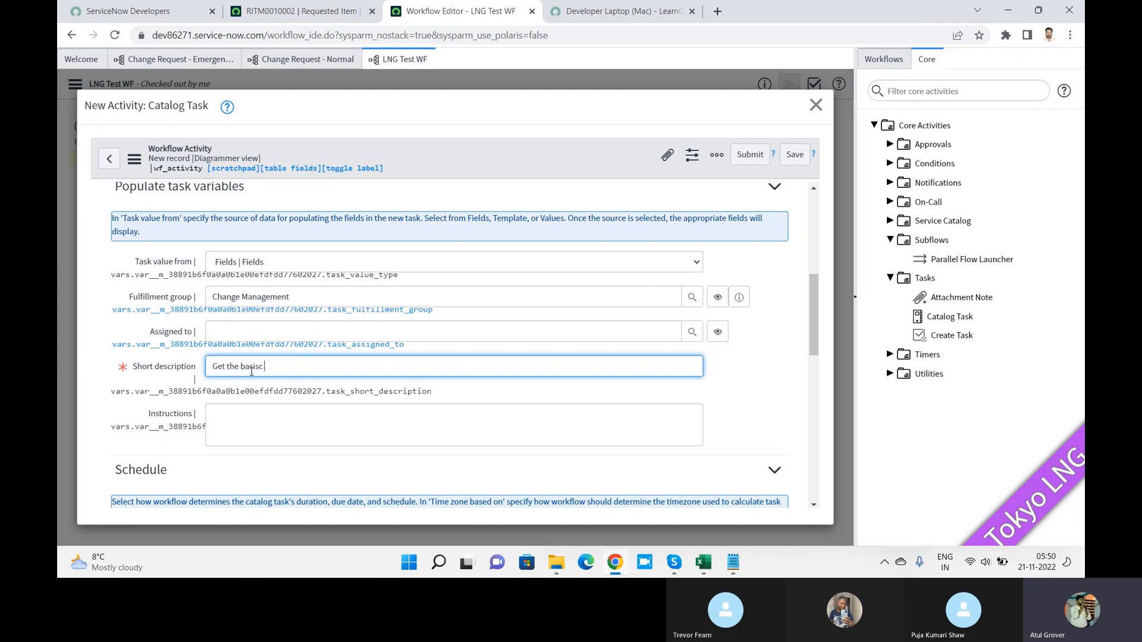
text(Get the basic )
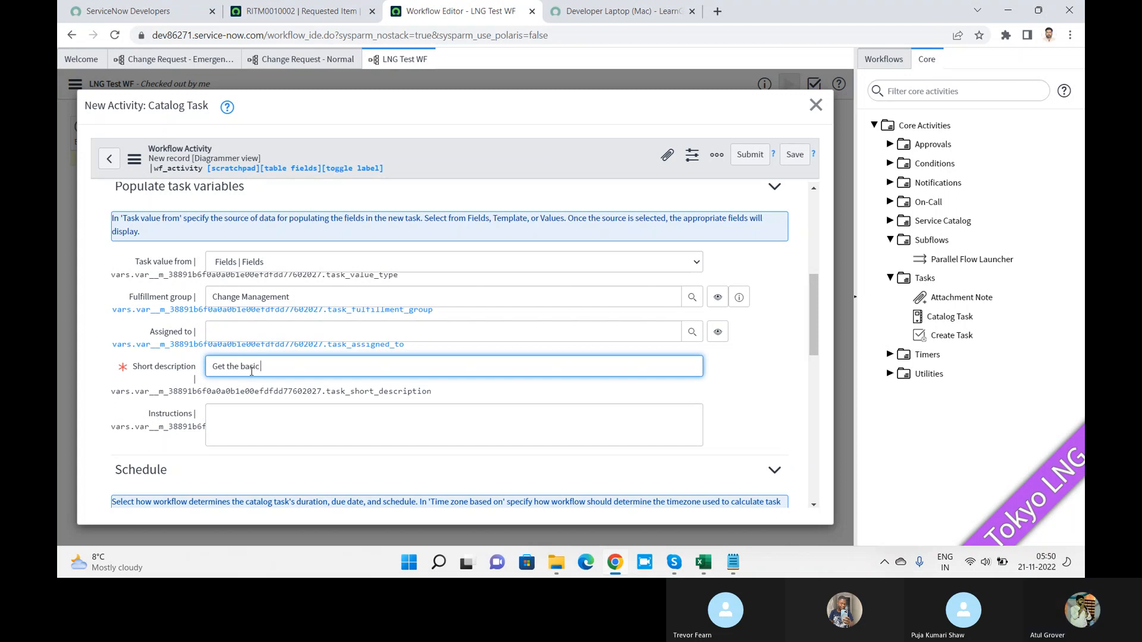
text(deatils)
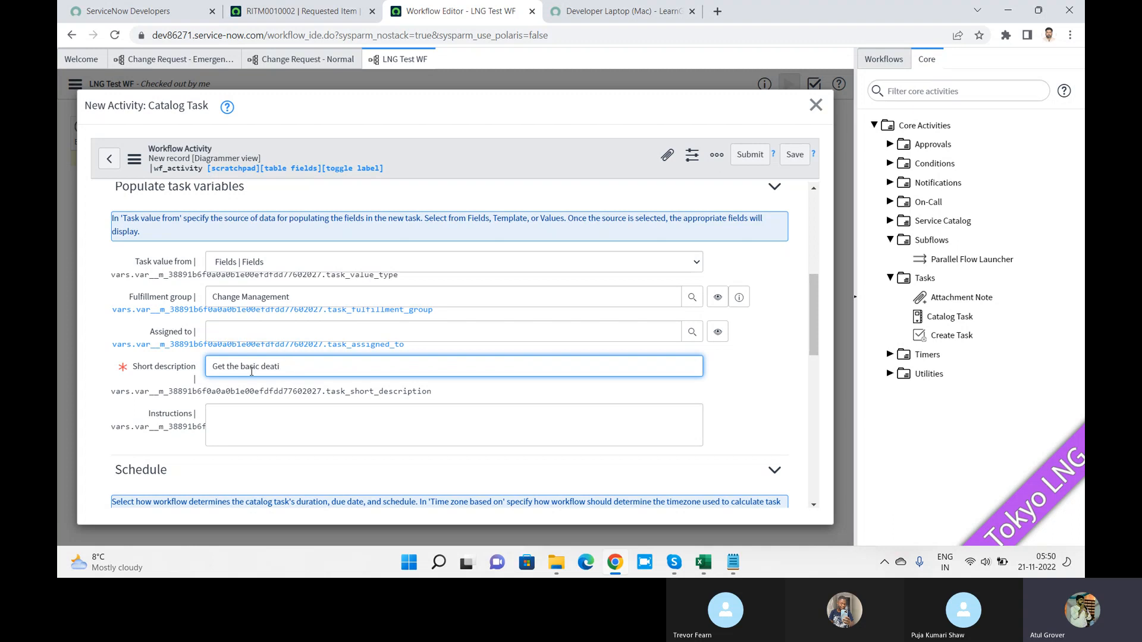
click(311, 425)
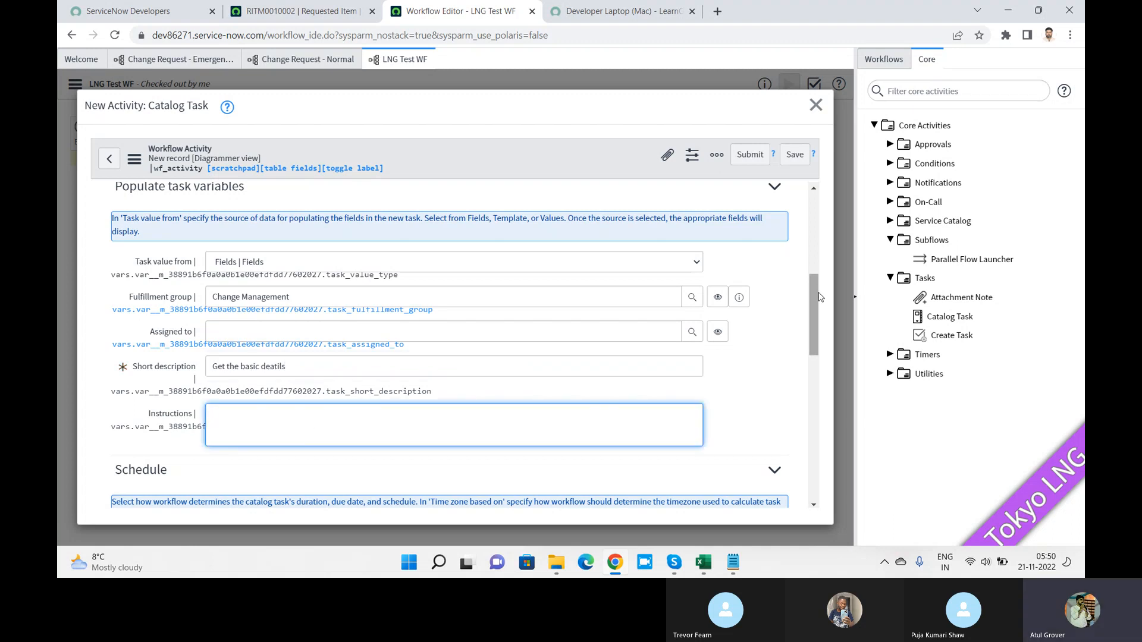
drag(818, 294, 811, 444)
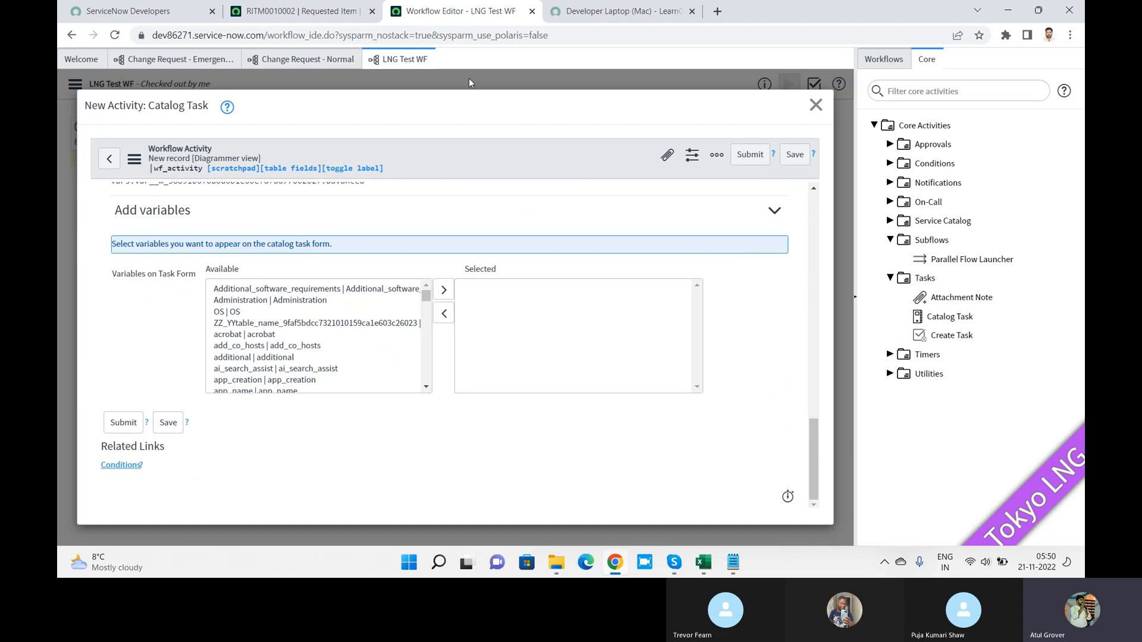
Step: Open SN Basis from All Catalogs and scroll to its Experience, contact, cost center and purpose questions
click(594, 14)
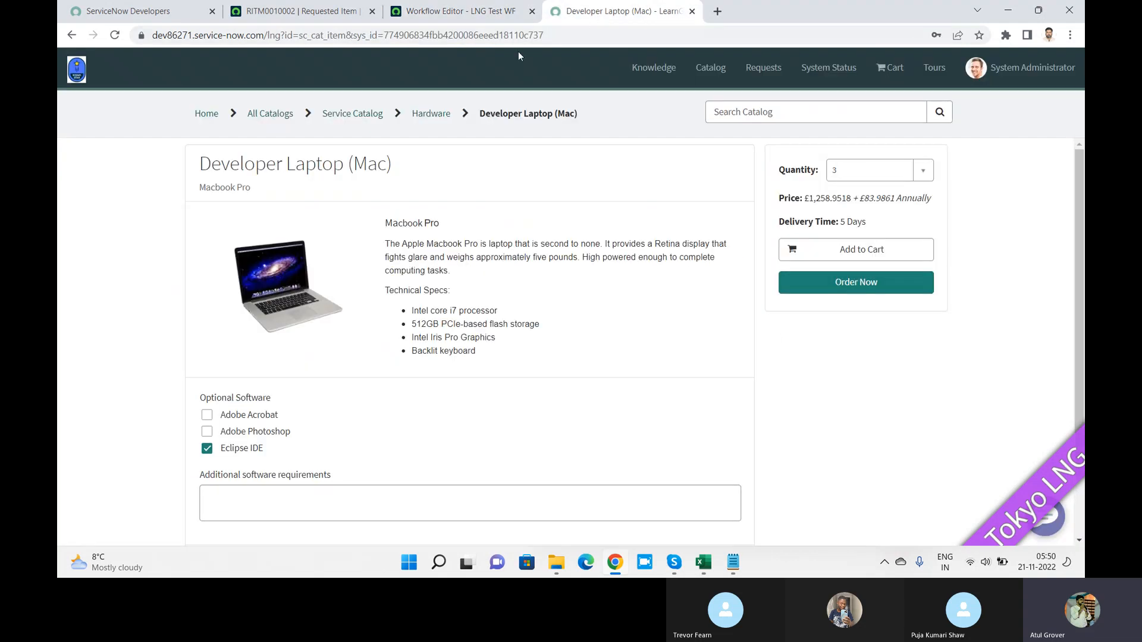
click(276, 119)
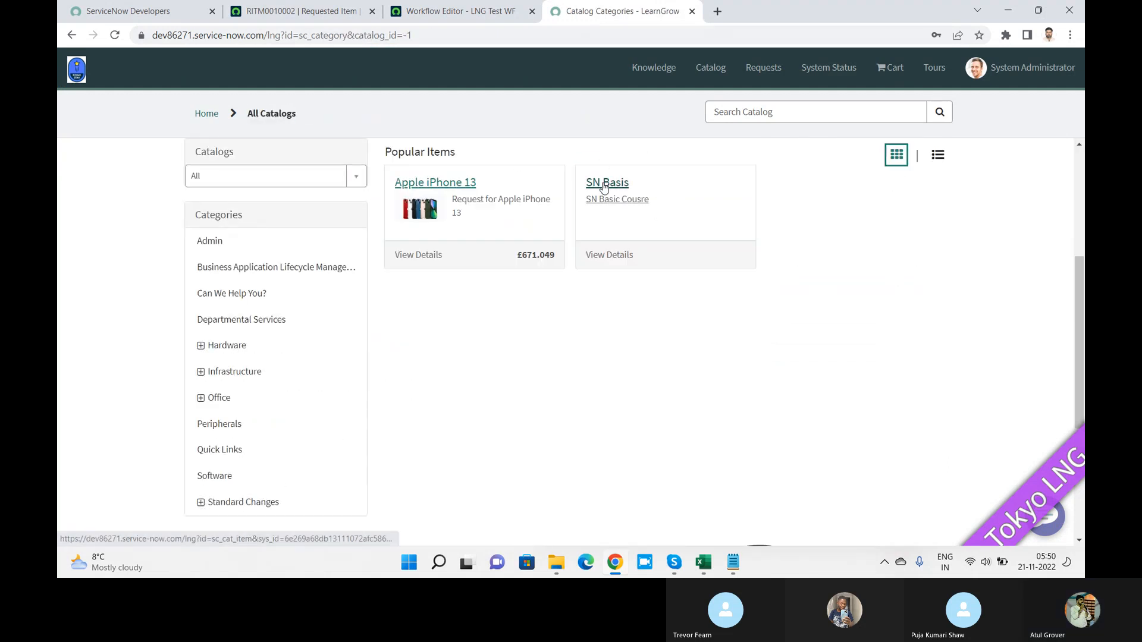
click(604, 186)
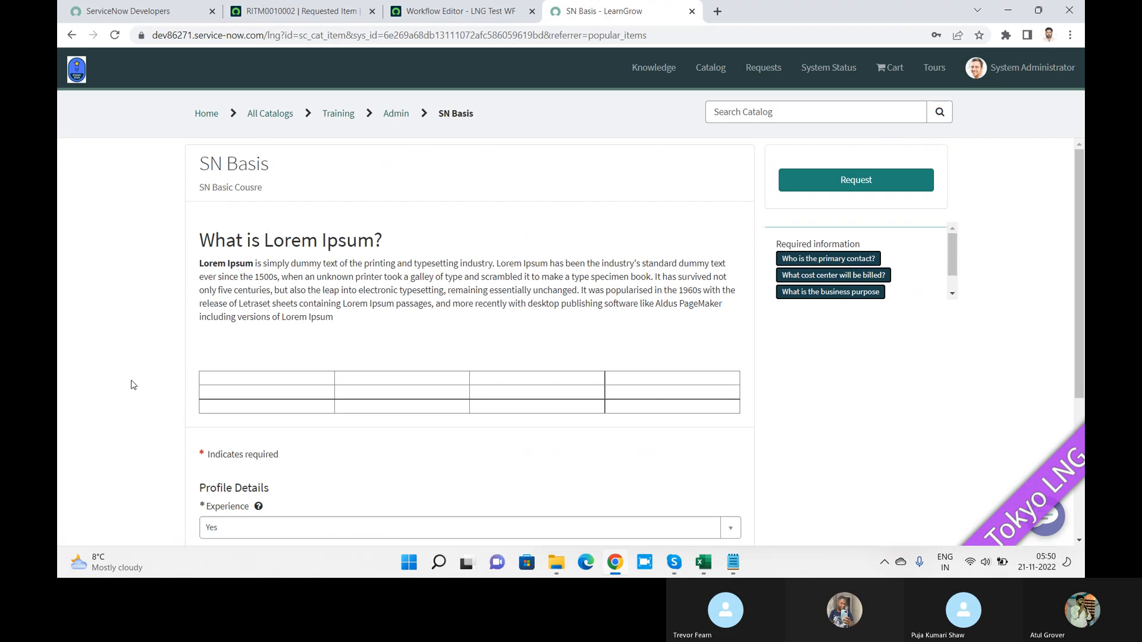
scroll(134, 384, down, 1)
scroll(133, 384, down, 3)
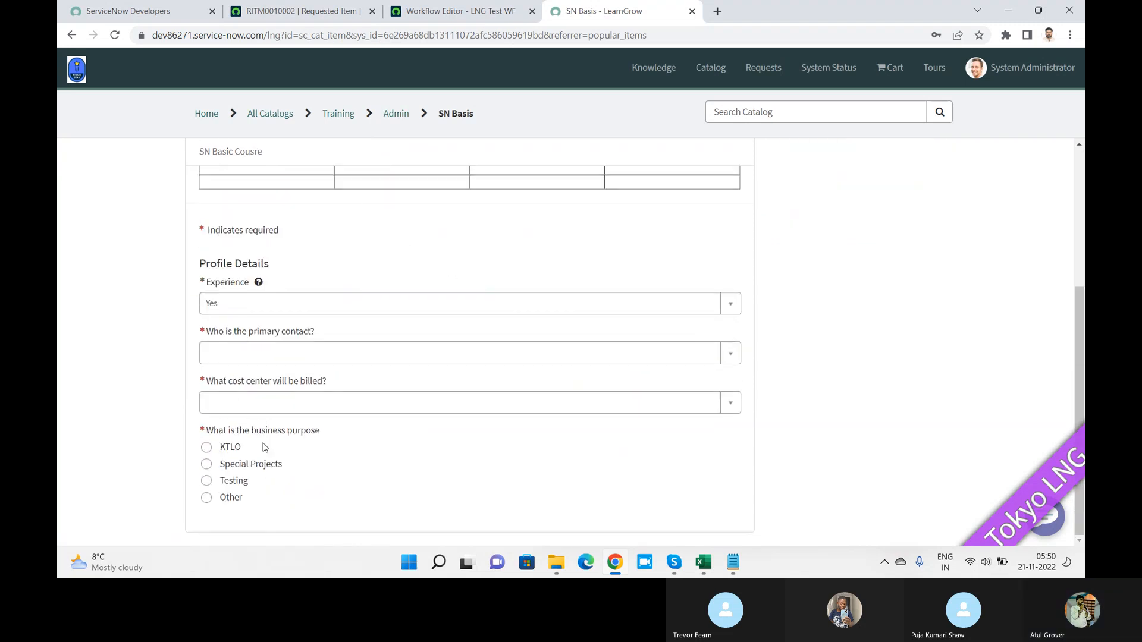
Step: Back in the Catalog Task form, submit the task1 activity onto the LNG Test WF canvas
click(440, 7)
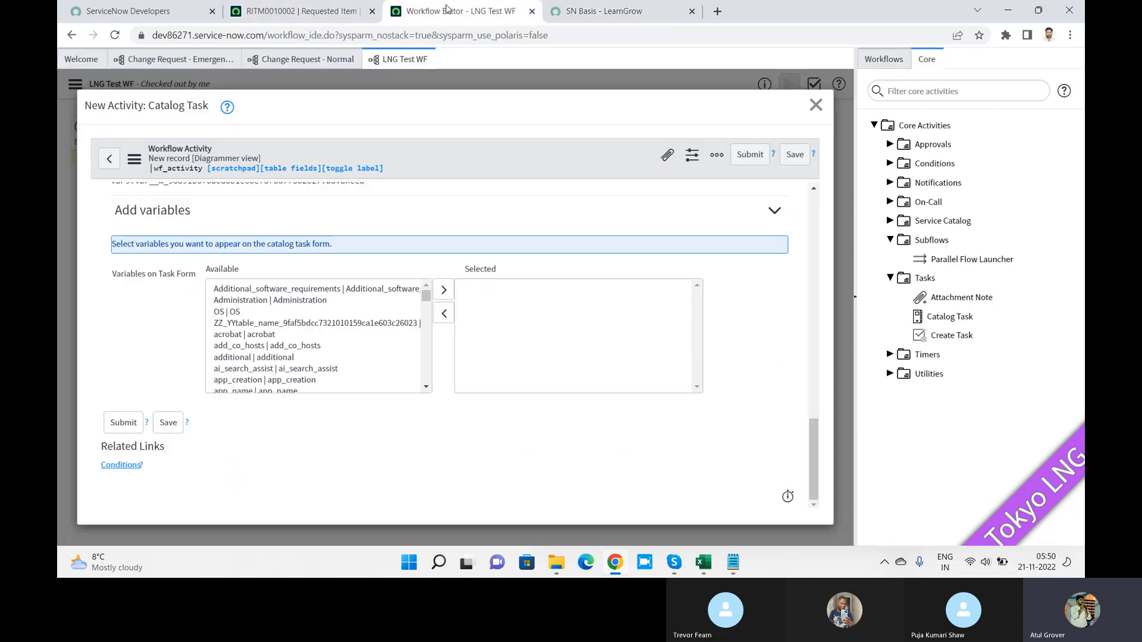
click(427, 296)
drag(426, 296, 426, 305)
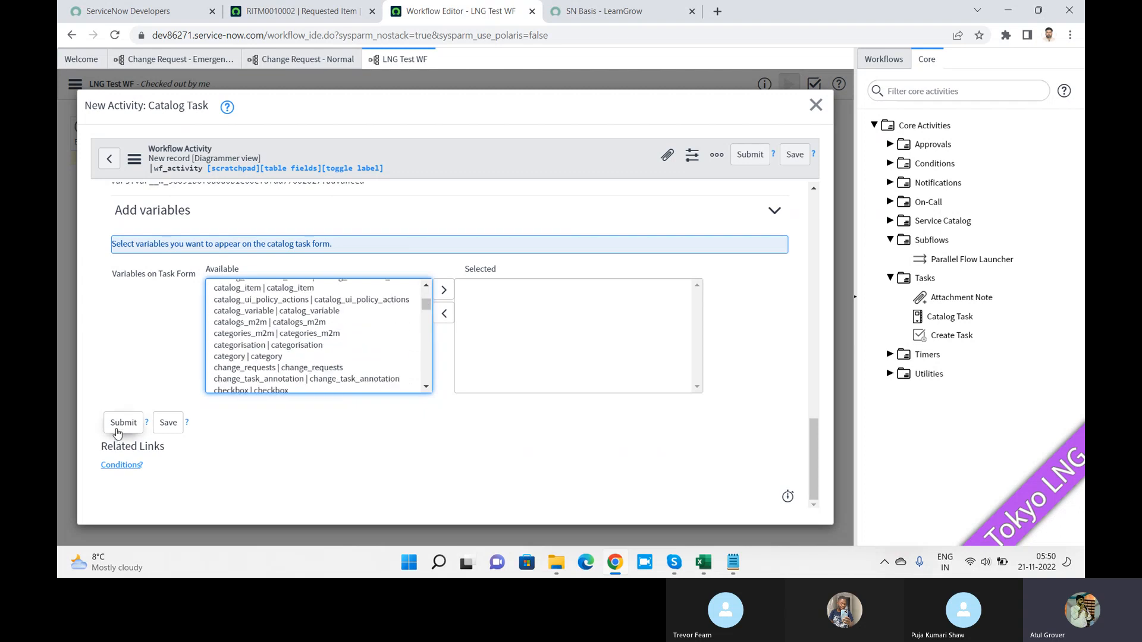
click(122, 424)
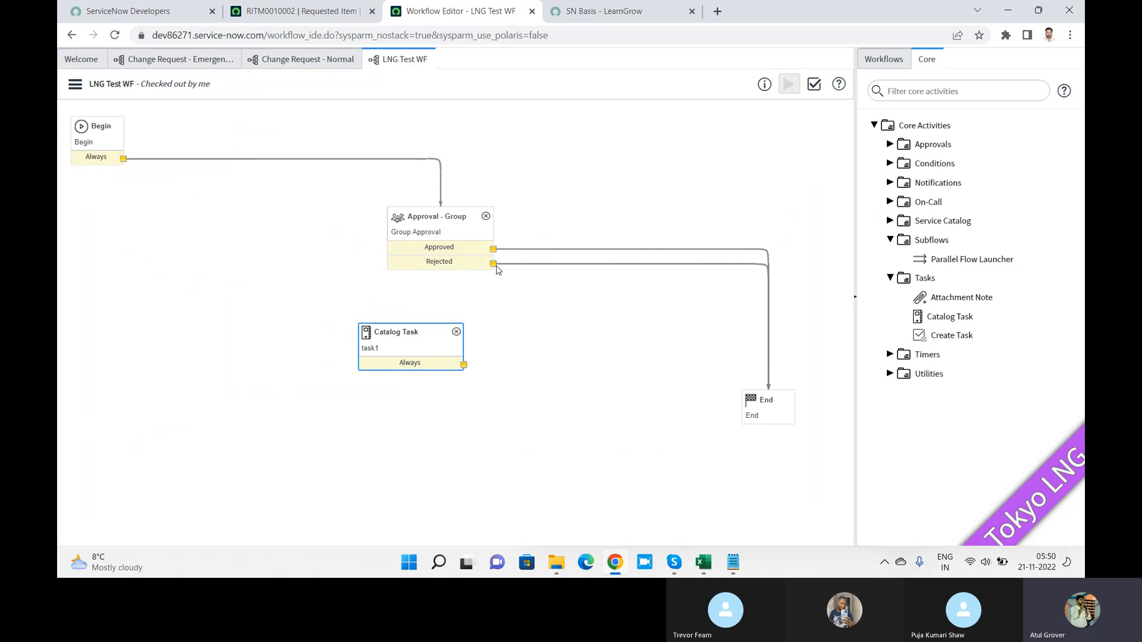
Step: Reposition the Approval - Group activity up and to the left on the canvas
drag(408, 350, 648, 215)
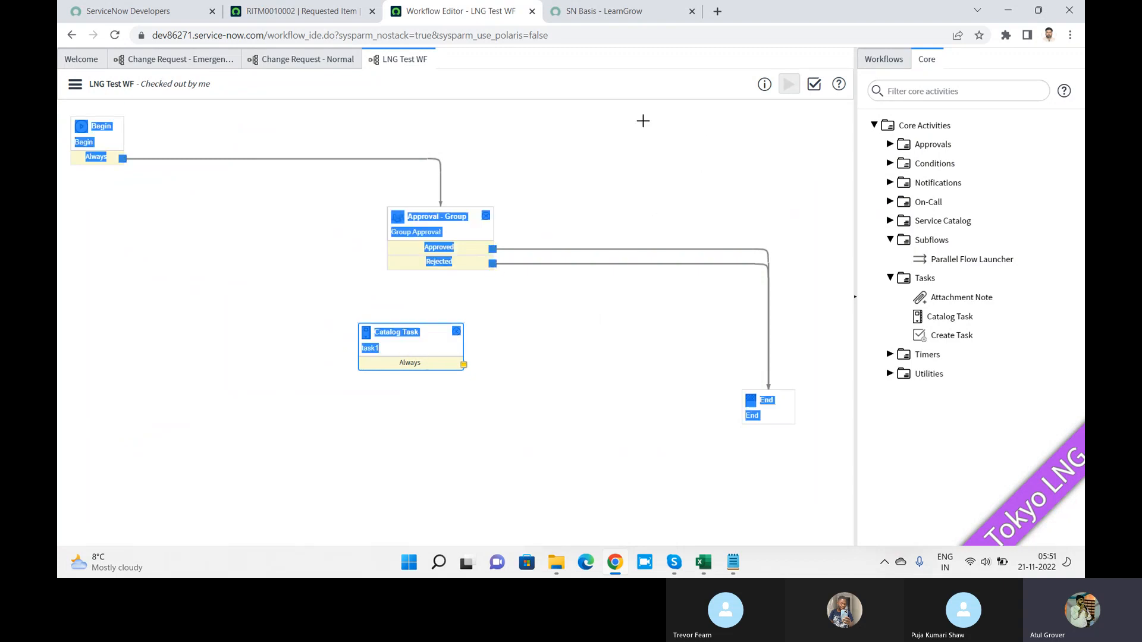
click(463, 220)
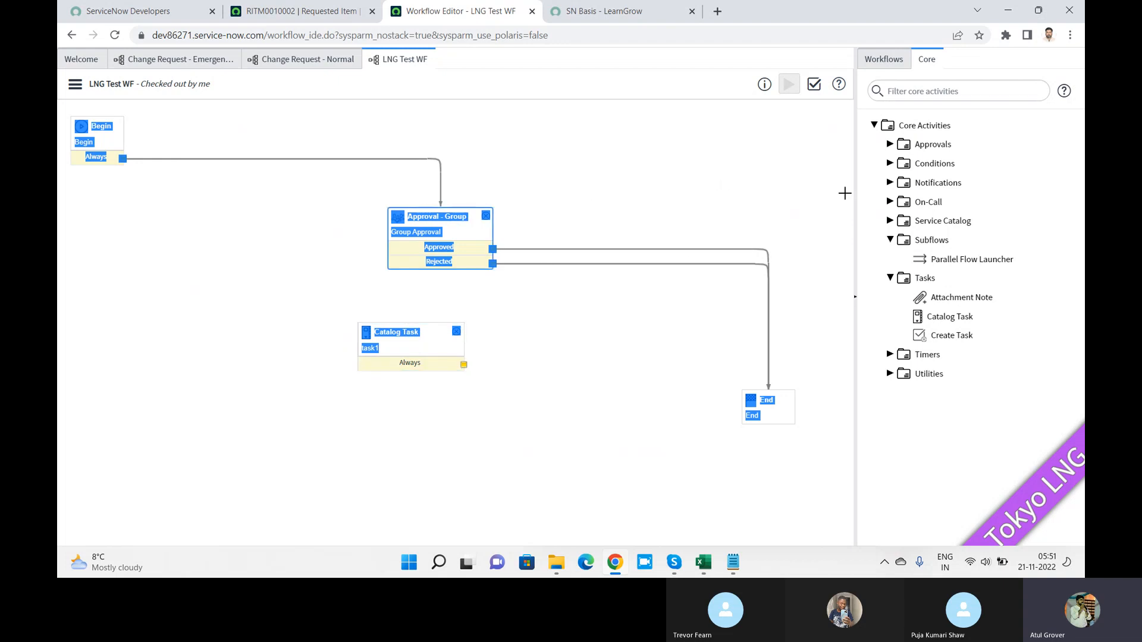
click(854, 296)
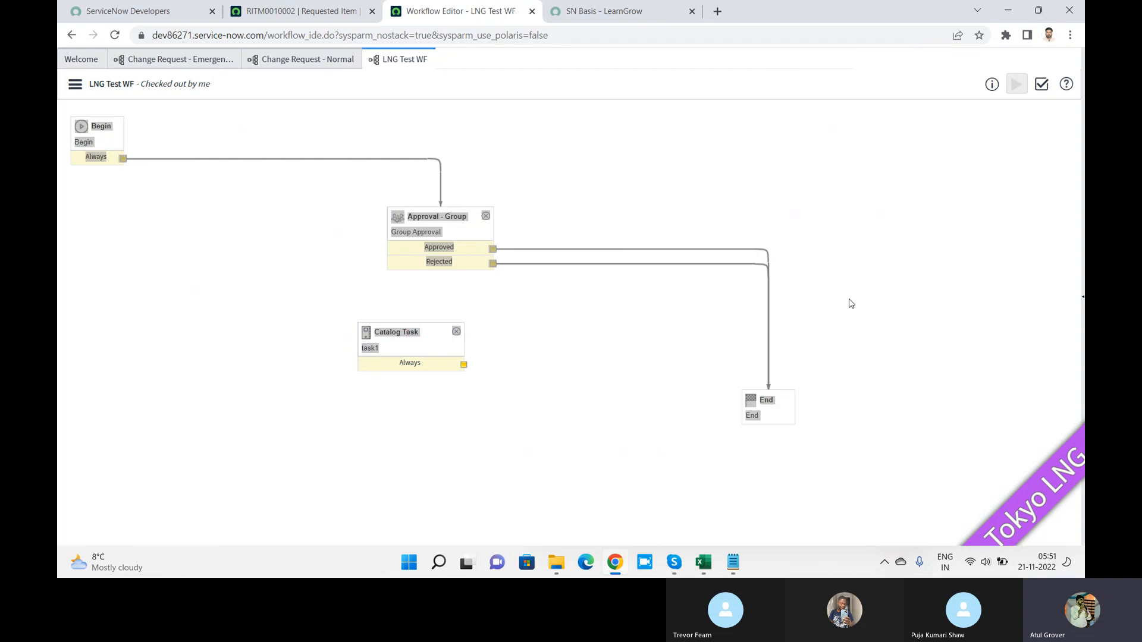
drag(459, 224, 240, 235)
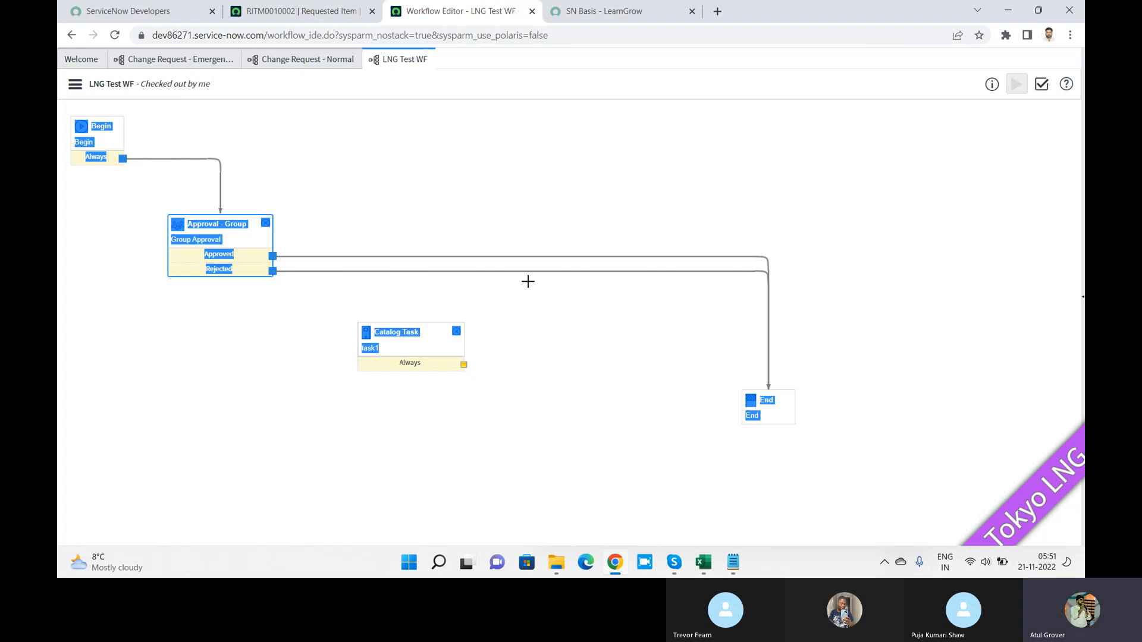
key(ctrl+a)
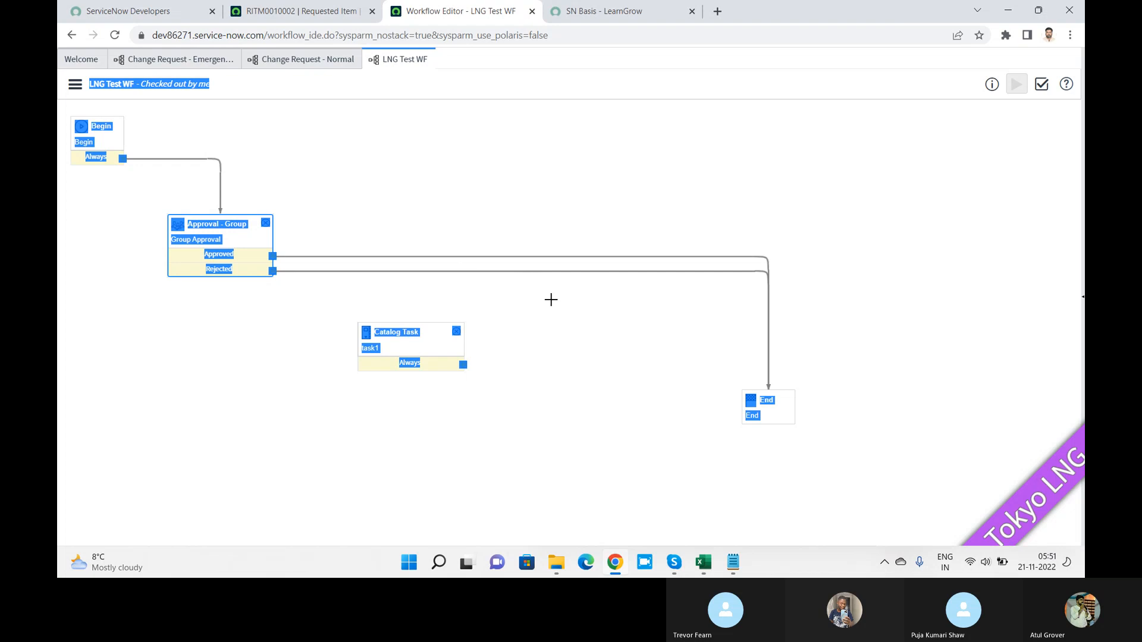
Step: Return to LNG Test WF and drag the task1 Catalog Task to the upper right
click(307, 63)
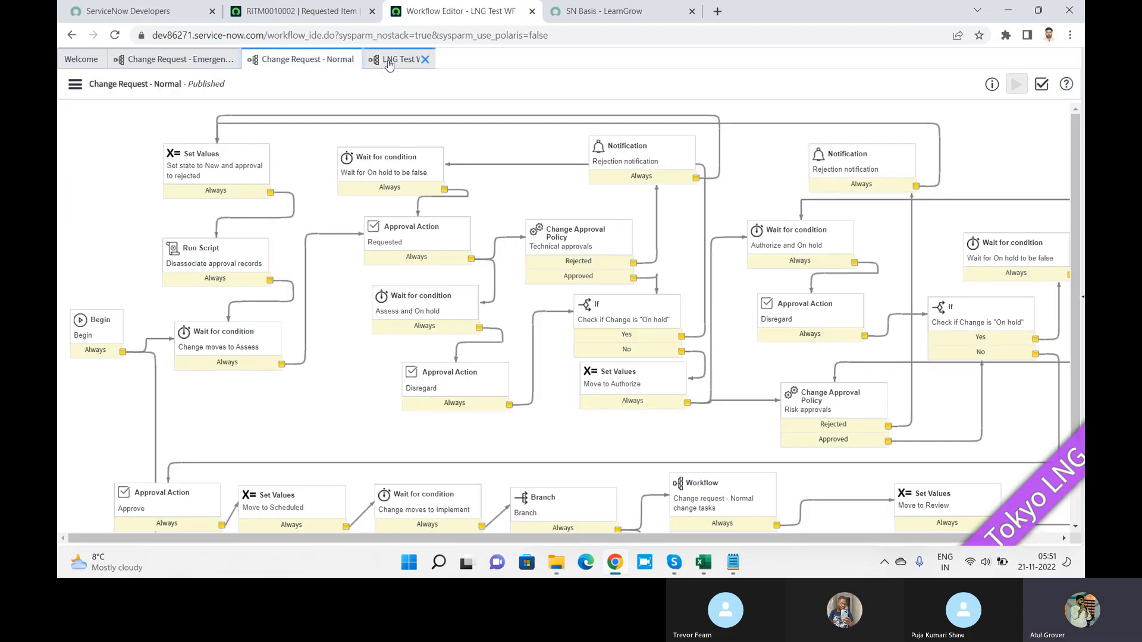
click(392, 62)
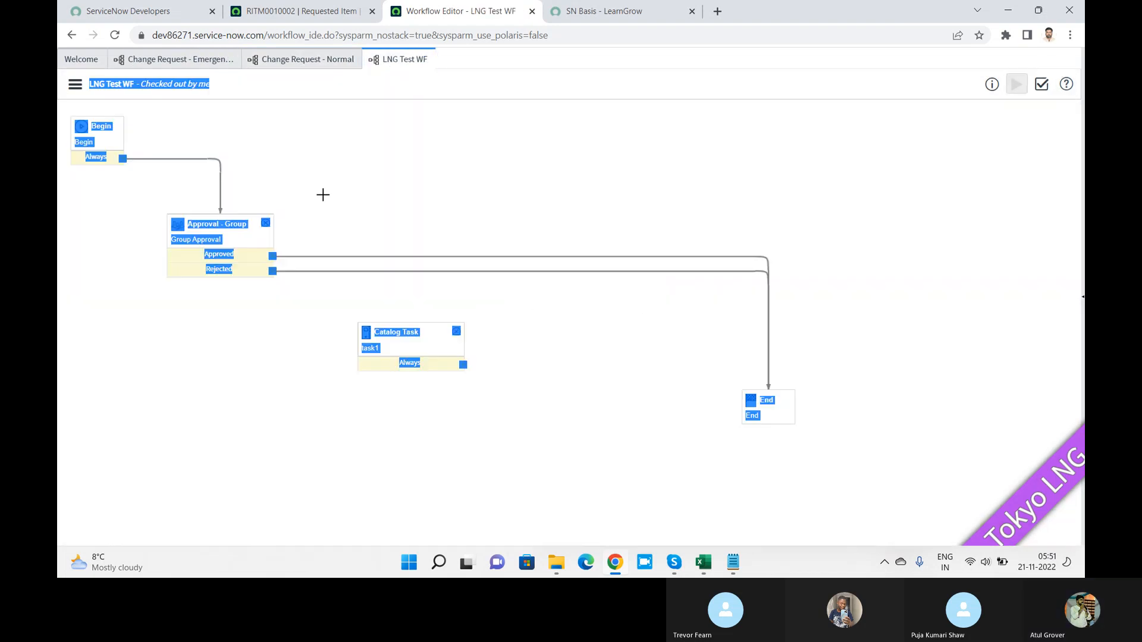
click(193, 83)
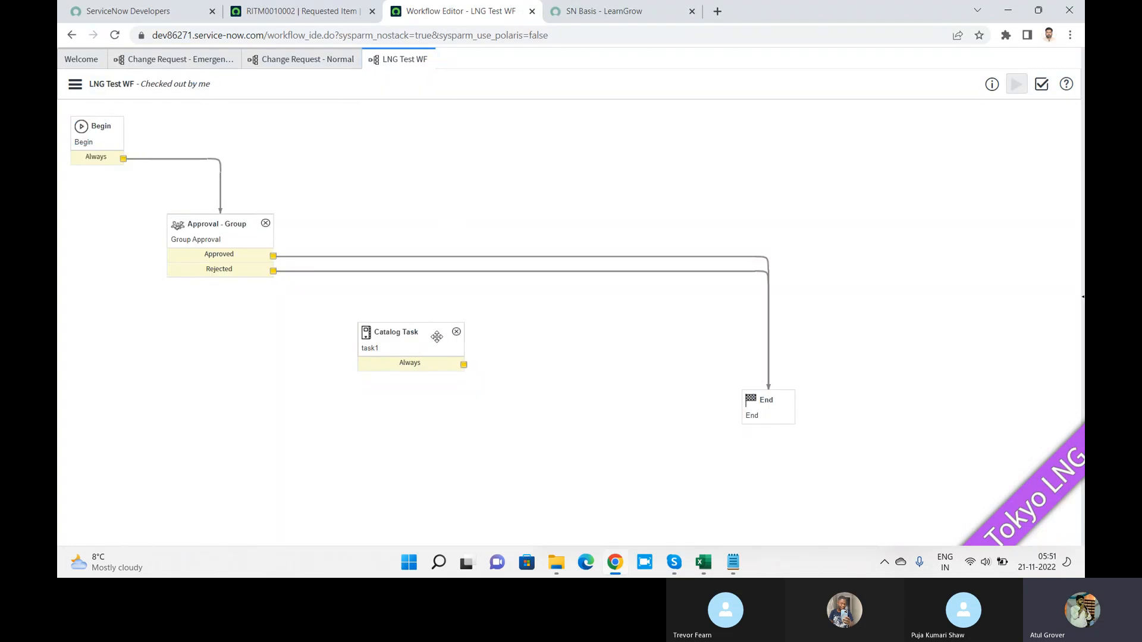
drag(417, 349, 517, 222)
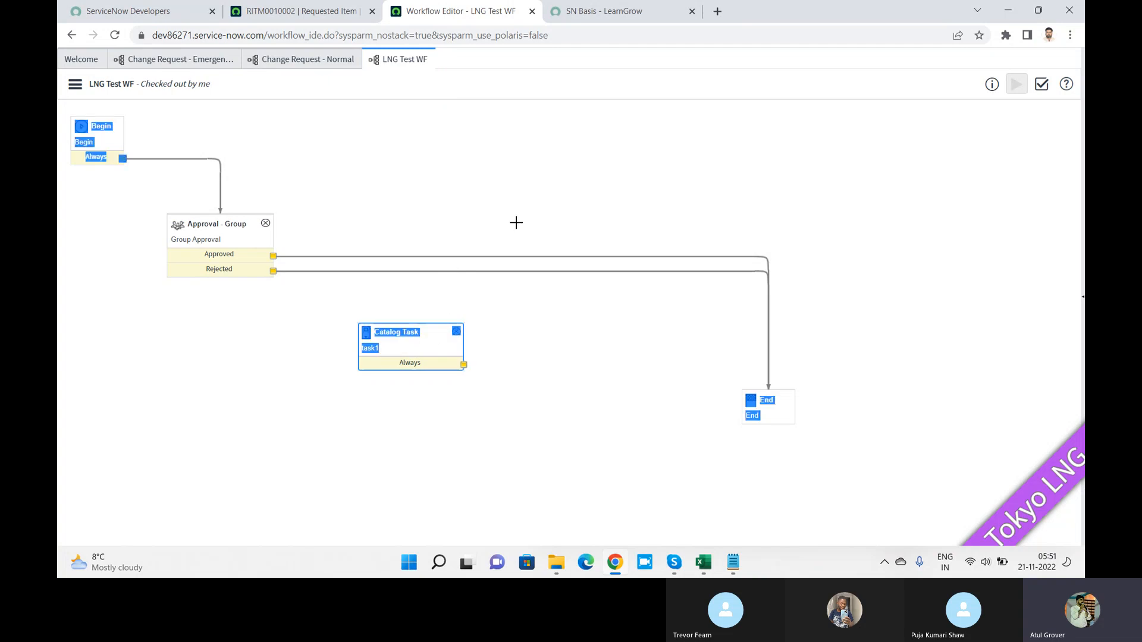
click(416, 351)
drag(416, 351, 549, 184)
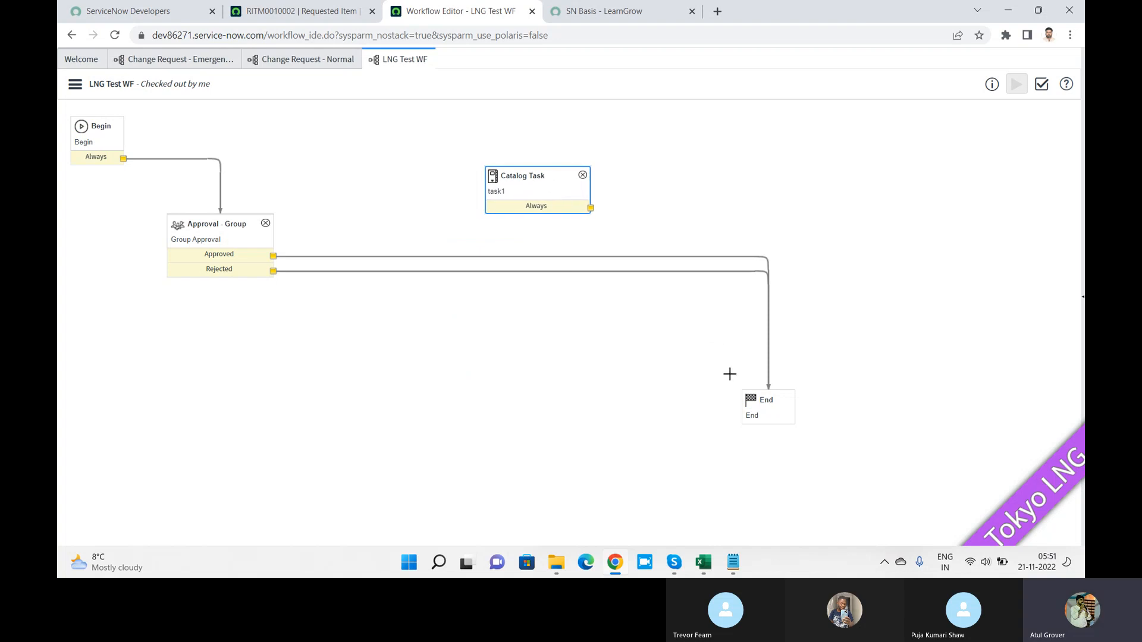
Step: Replace the Approved→End connector with a connection from Approved to the Catalog Task
click(634, 258)
key(Delete)
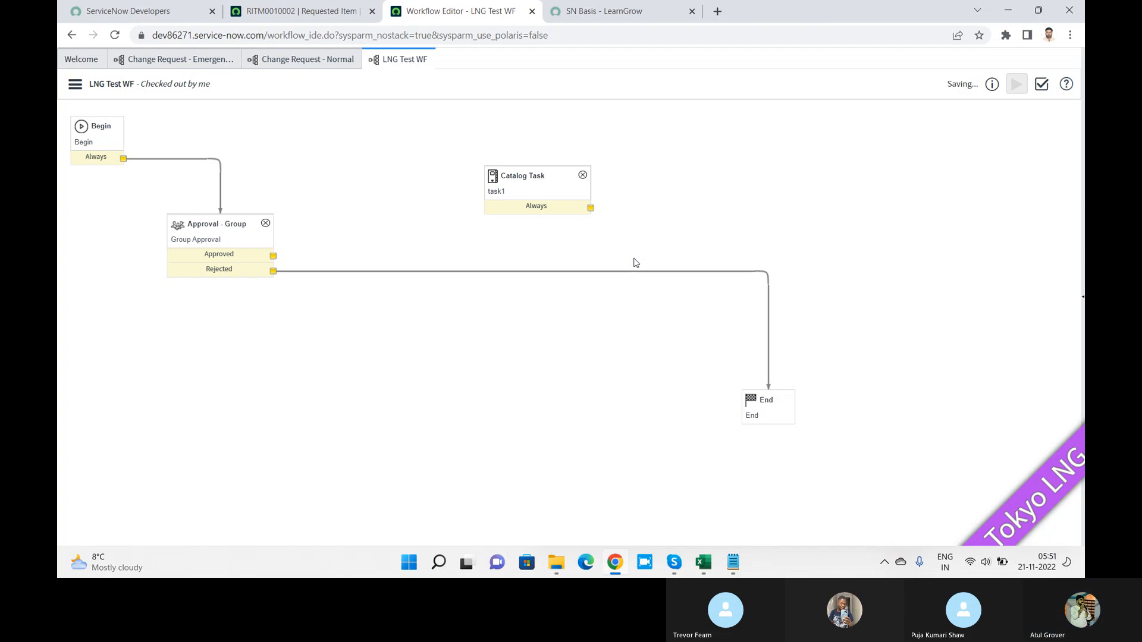
drag(273, 255, 525, 185)
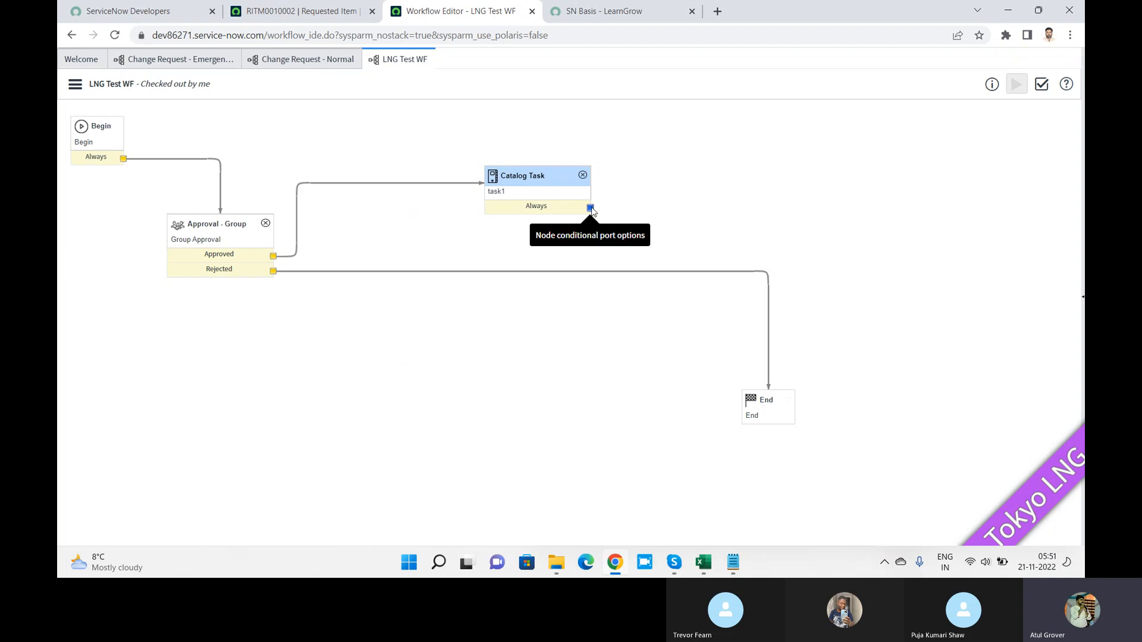
Step: Connect the Catalog Task's Always exit to the End activity
drag(591, 208, 436, 420)
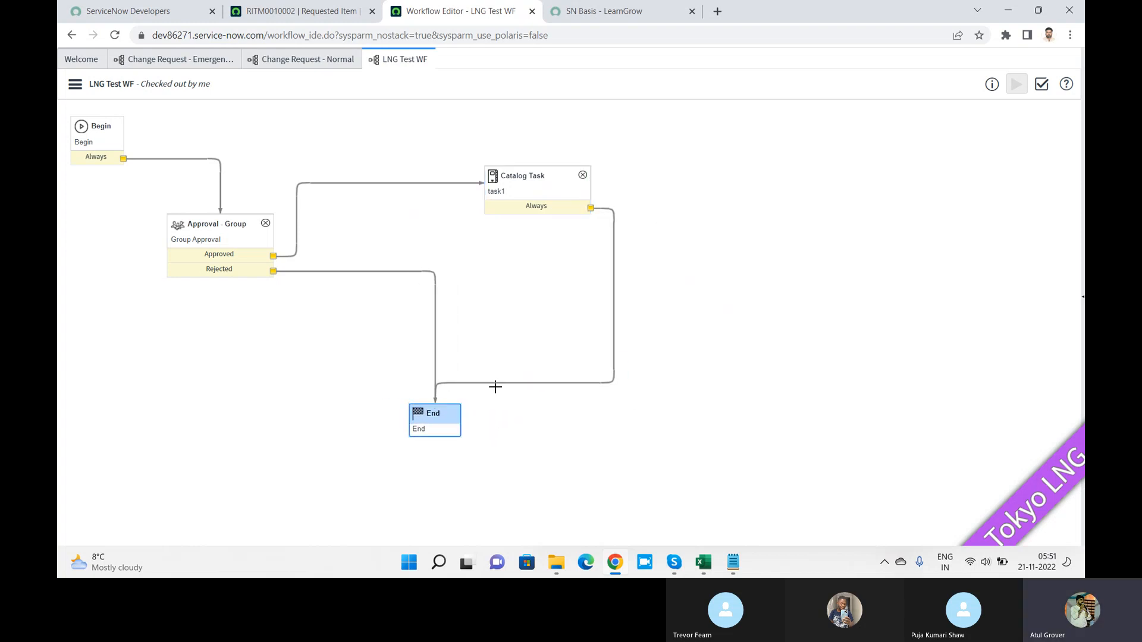
click(498, 386)
drag(436, 400, 462, 428)
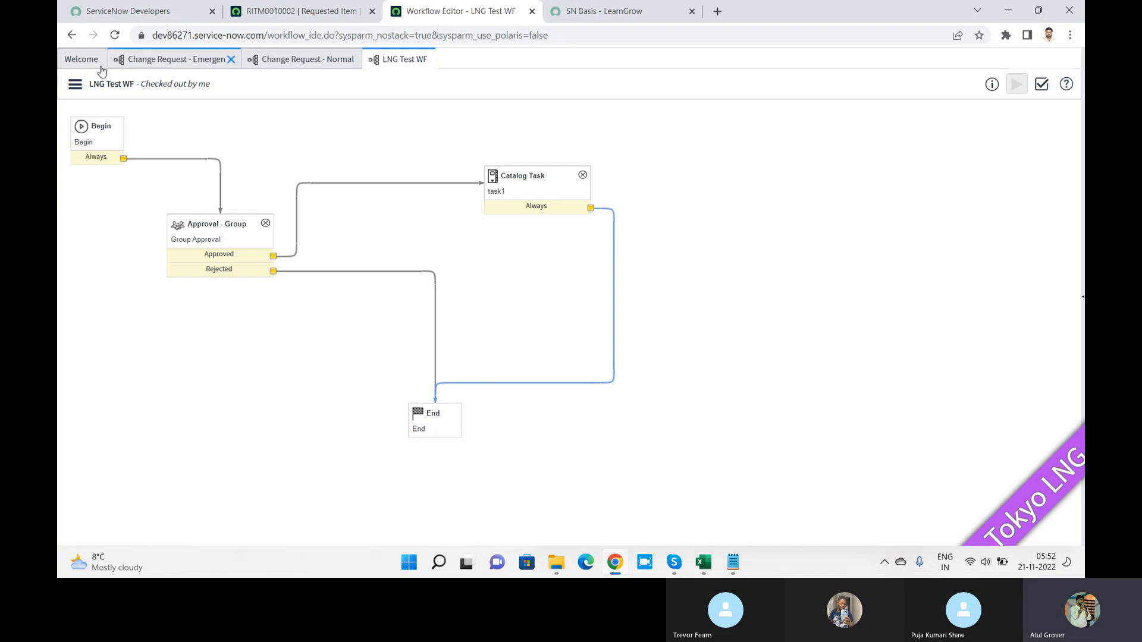
click(75, 84)
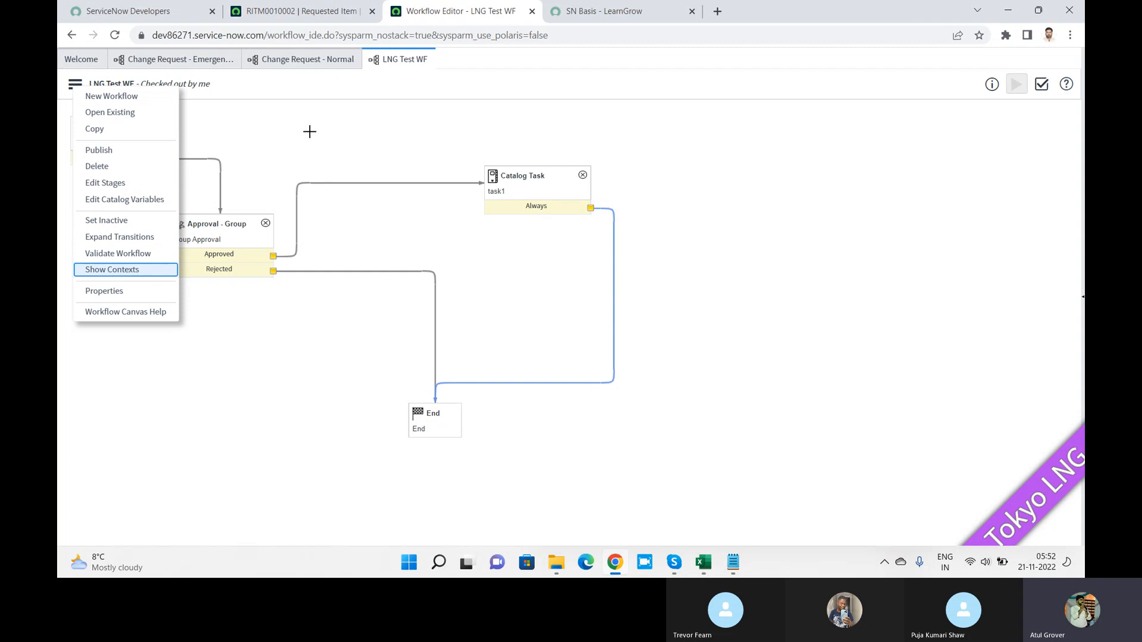
Step: Validate LNG Test WF, dismiss the validation report, and publish the workflow
key(Escape)
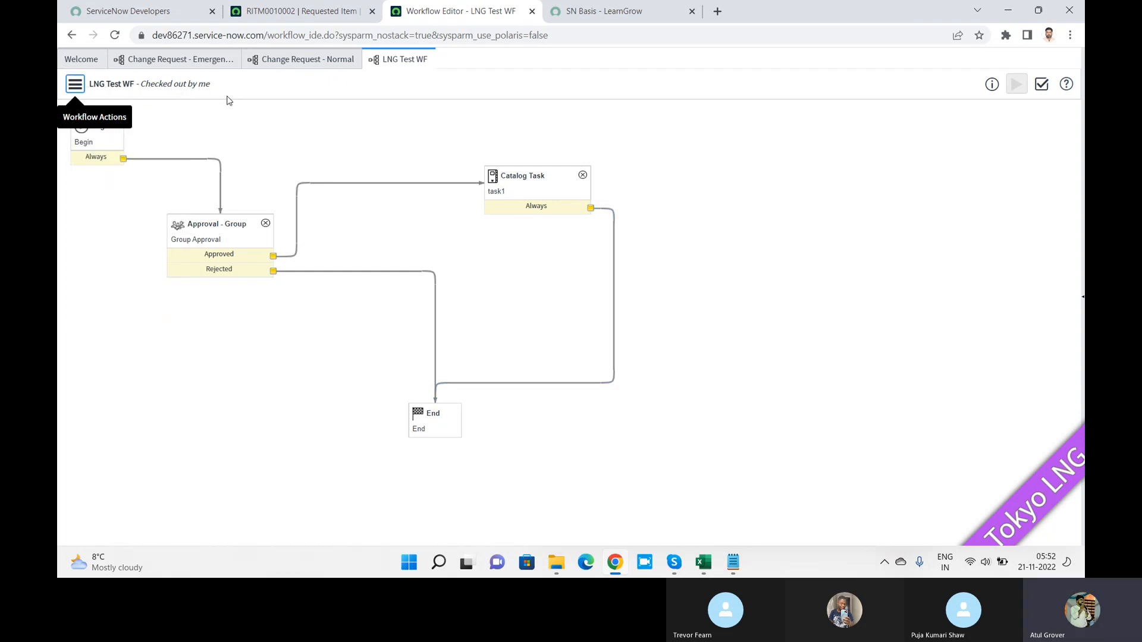
click(1041, 85)
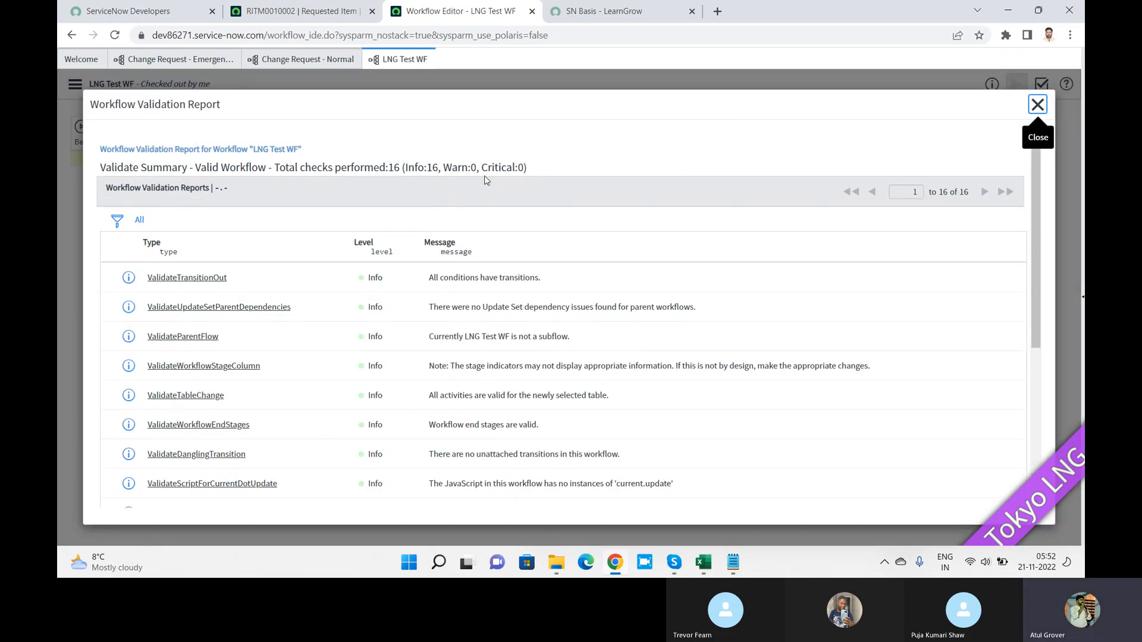
click(1038, 105)
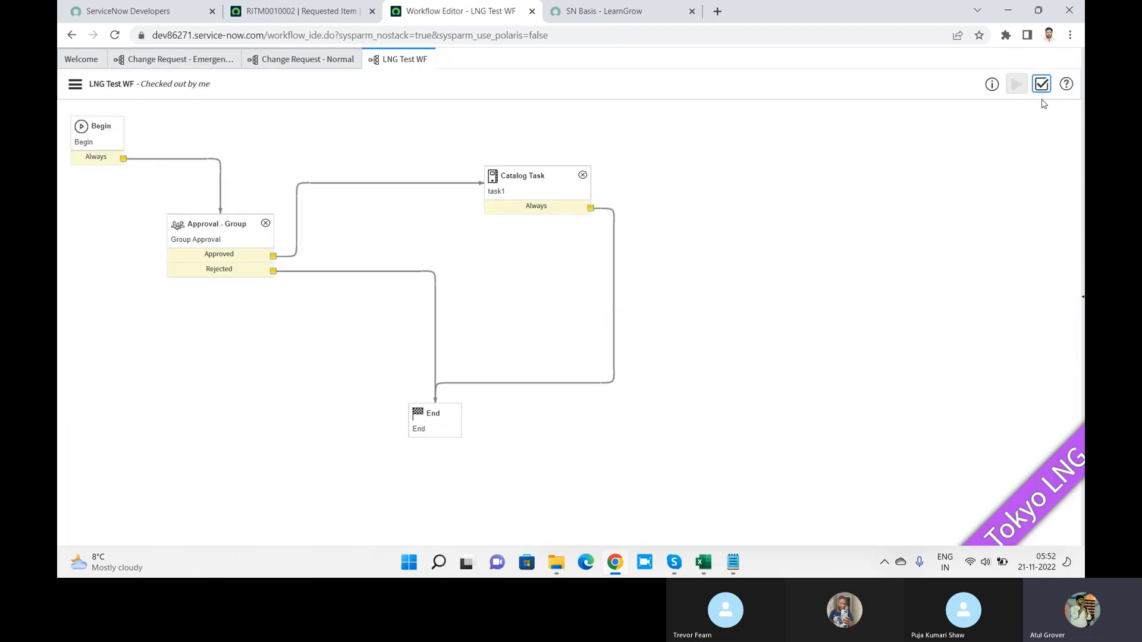
click(76, 87)
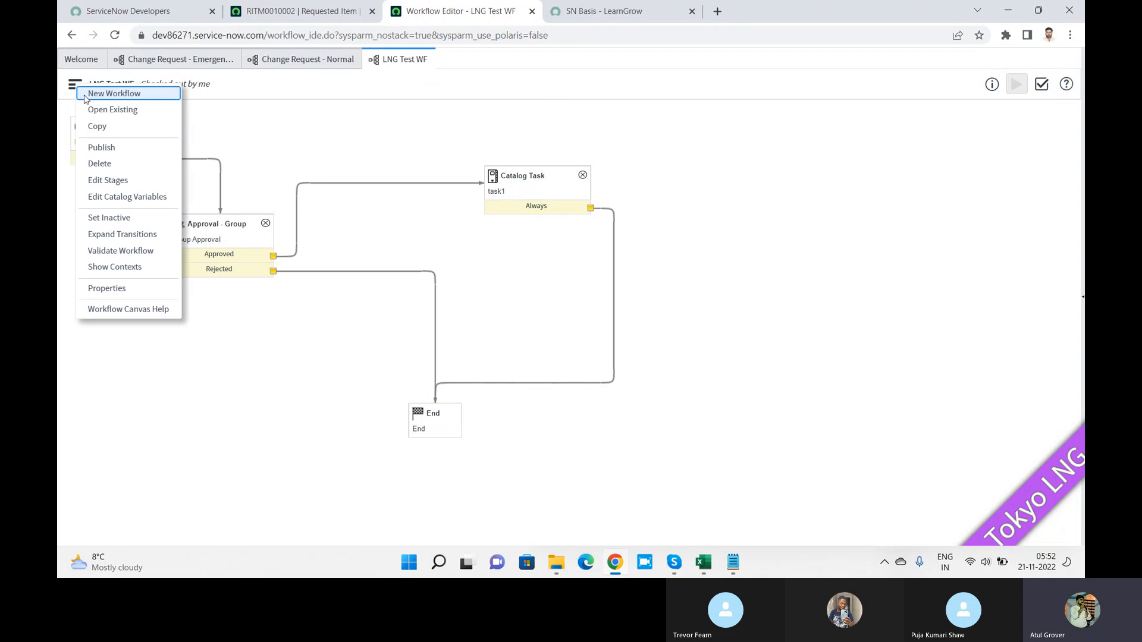
click(110, 149)
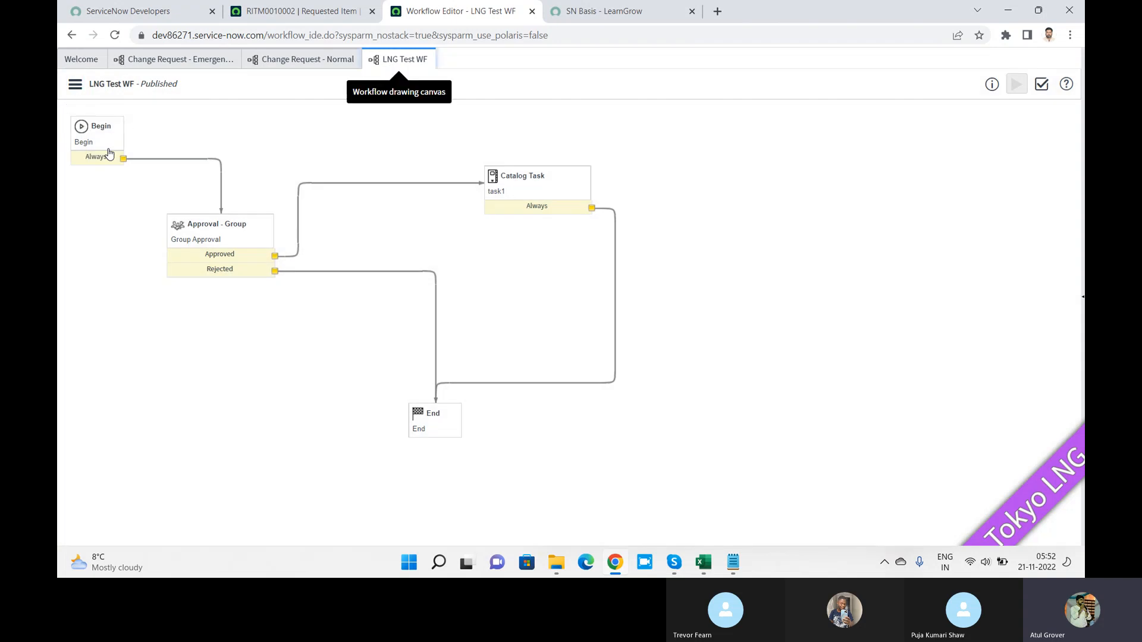
click(295, 10)
Step: Open Maintain Items via the navigator filter 'maintain i' and filter names by 'SN' to find SN Basis
click(126, 64)
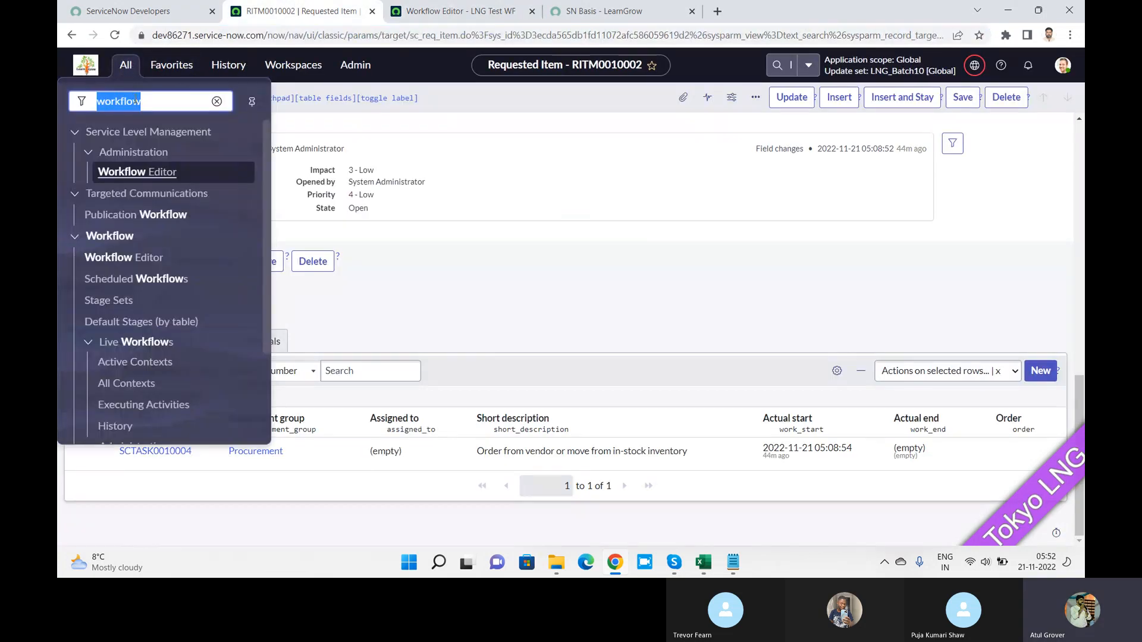
text(maintain)
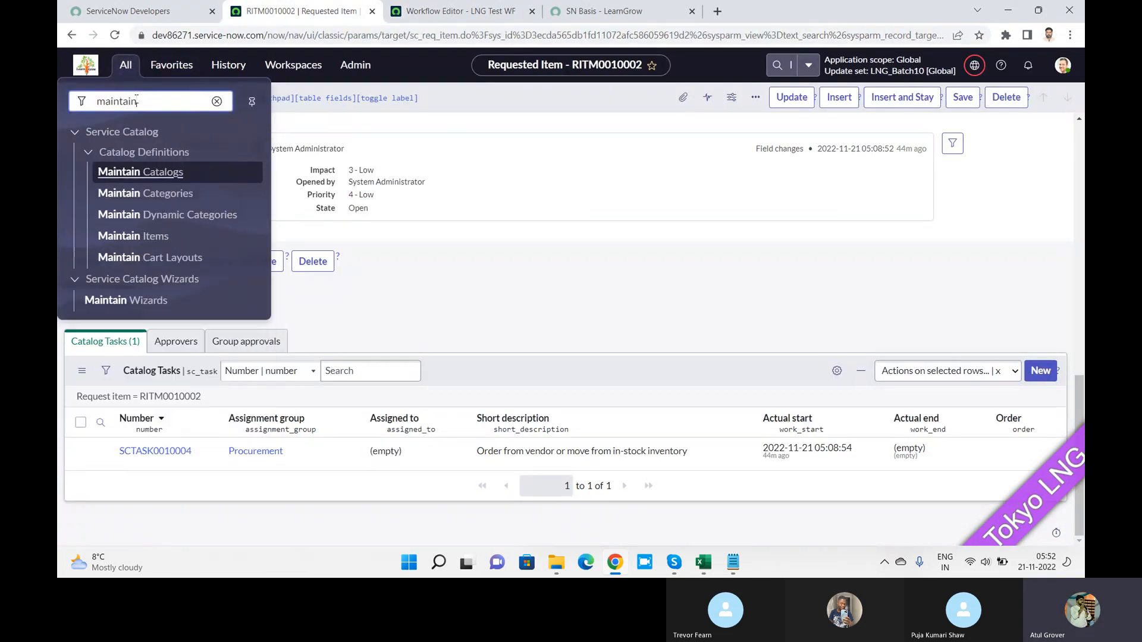
text( i)
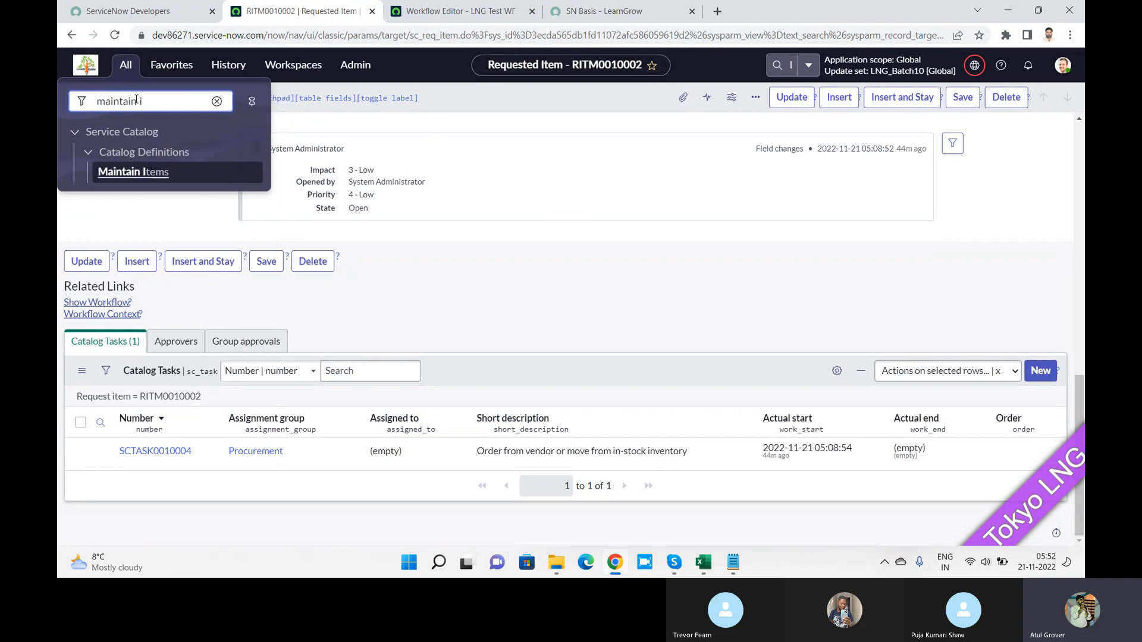
click(149, 177)
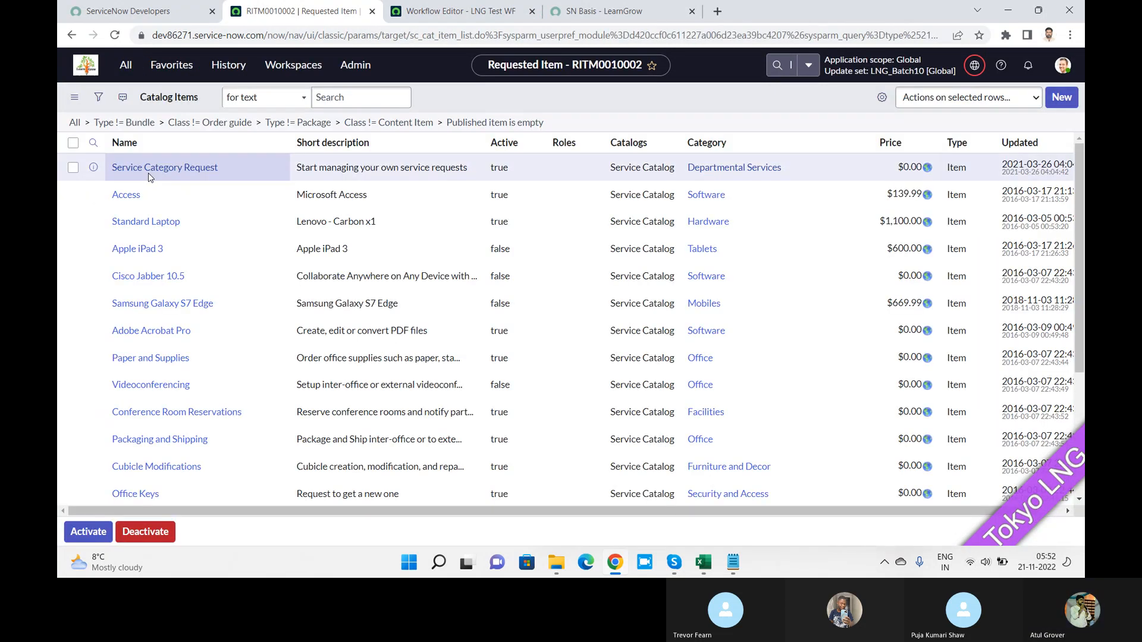
click(215, 181)
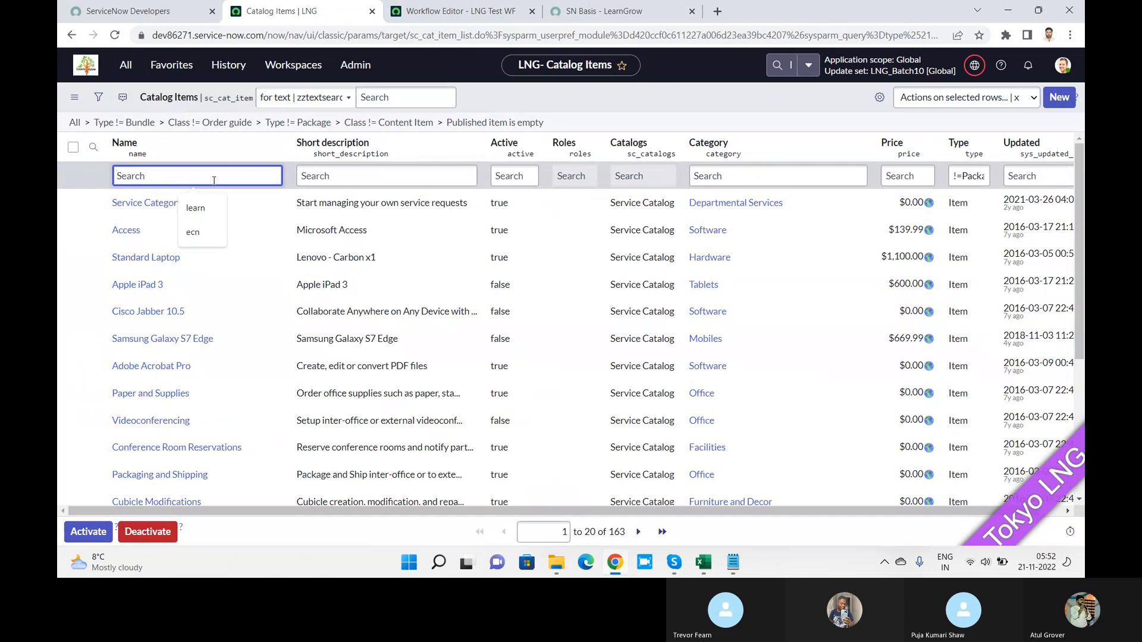
text(SN b)
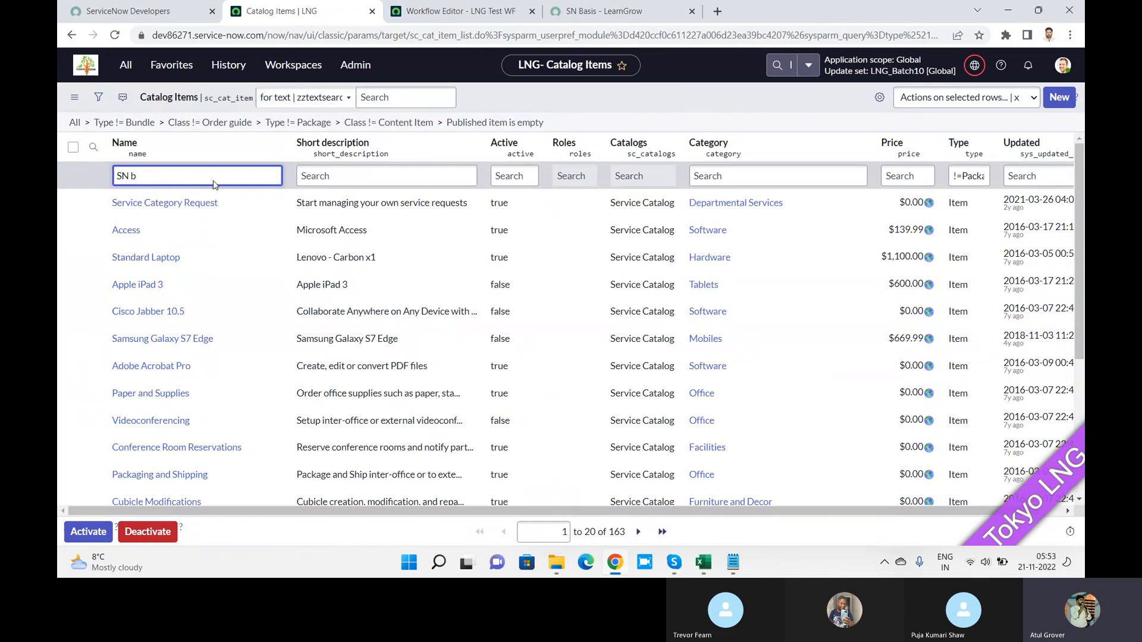
key(Return)
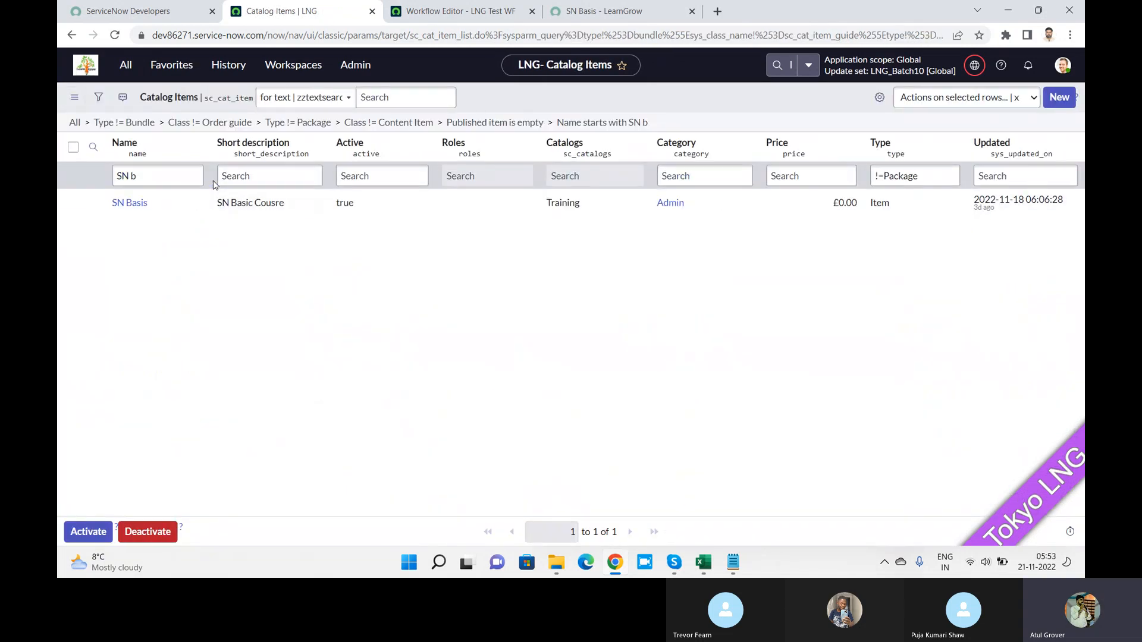
click(141, 207)
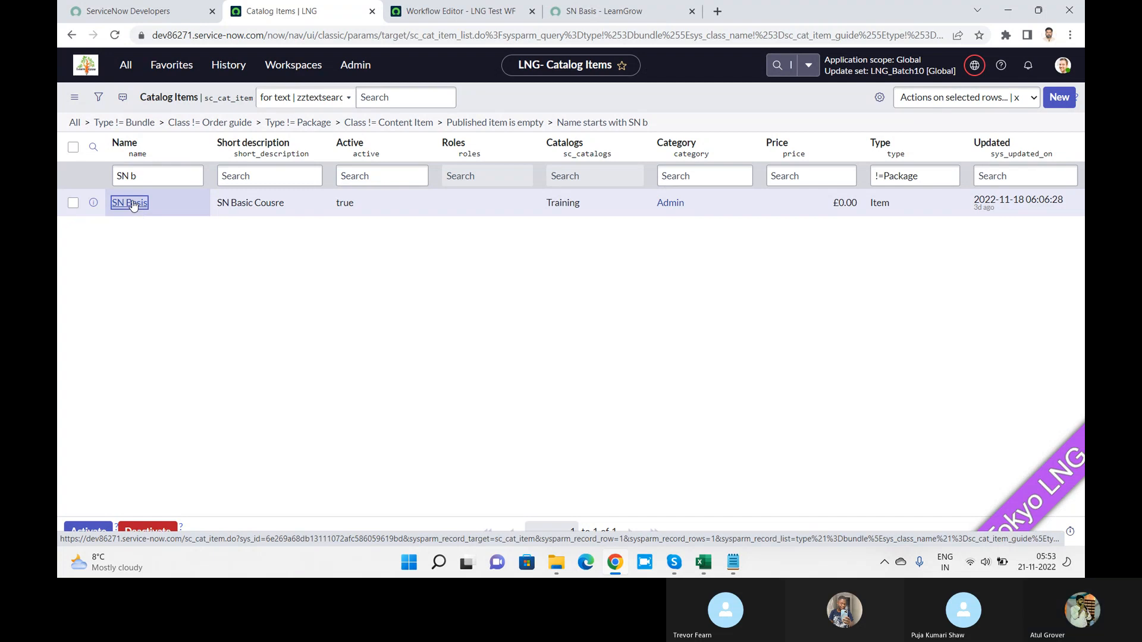
Step: On SN Basis's Process Engine tab, replace Procurement Process Flow - DEFAULT with LNG Test WF and save
click(131, 203)
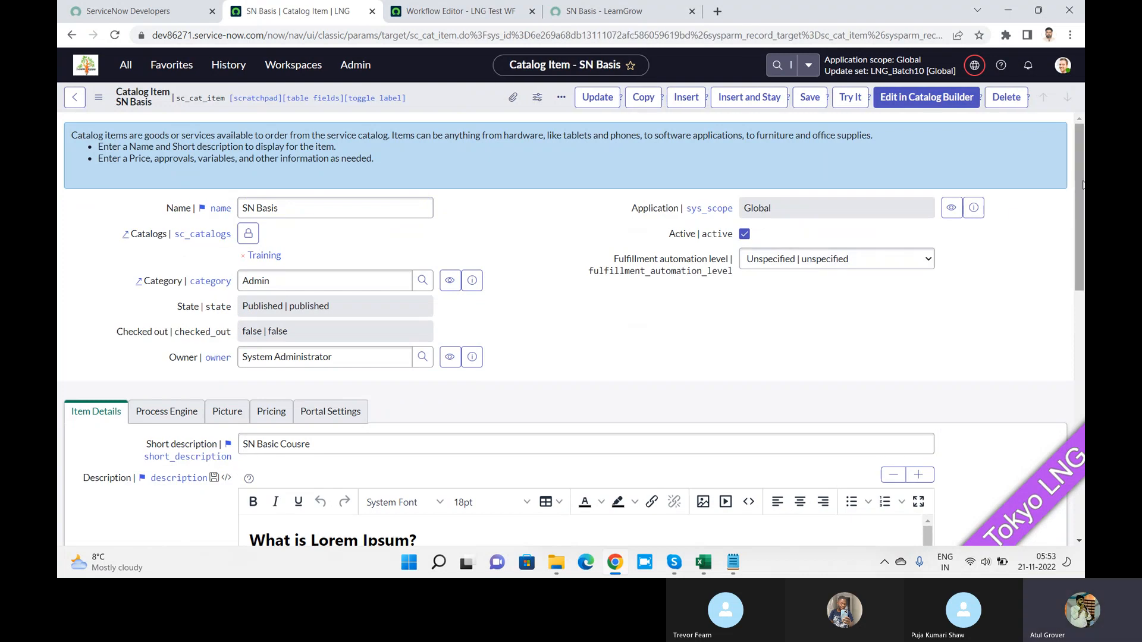
scroll(1076, 180, down, 4)
scroll(350, 305, up, 2)
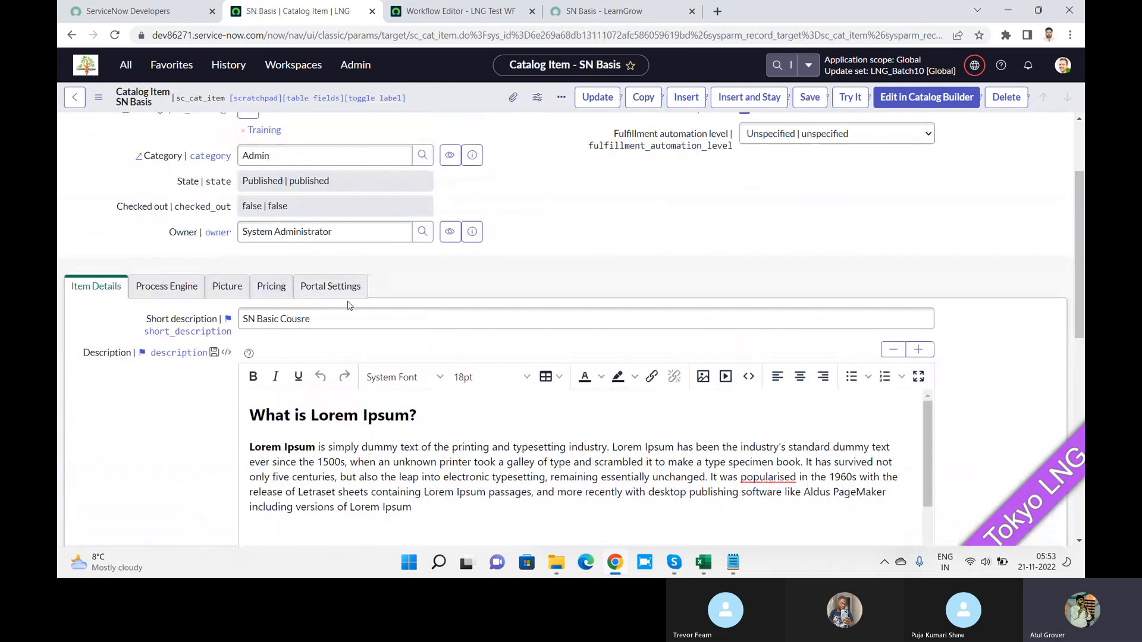
click(167, 288)
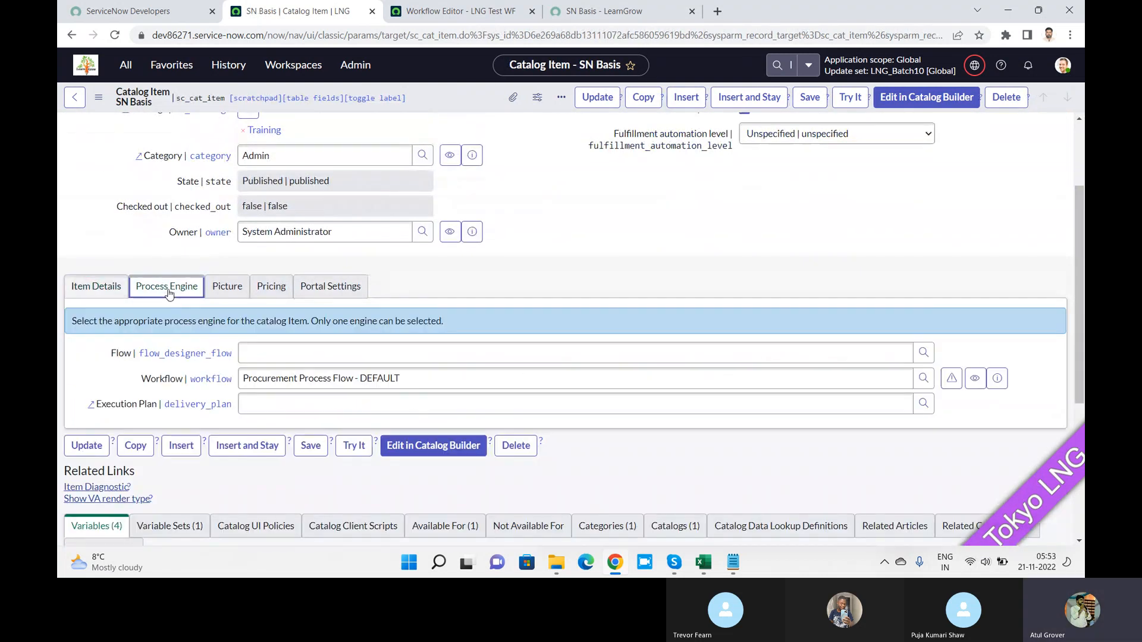
triple_click(427, 382)
text(LNG)
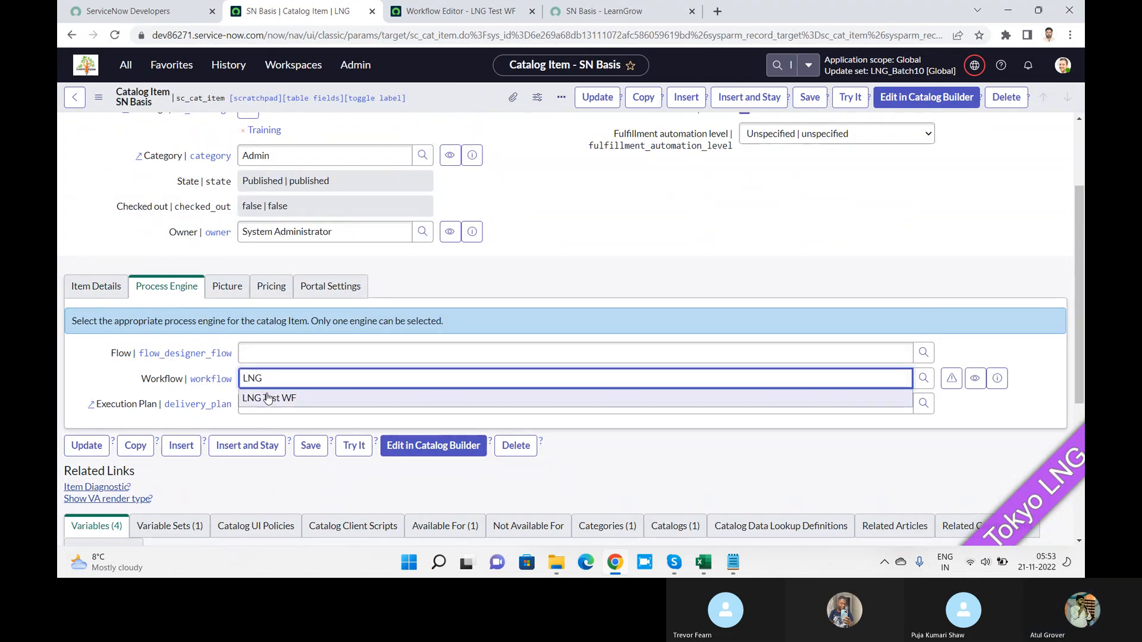
click(264, 403)
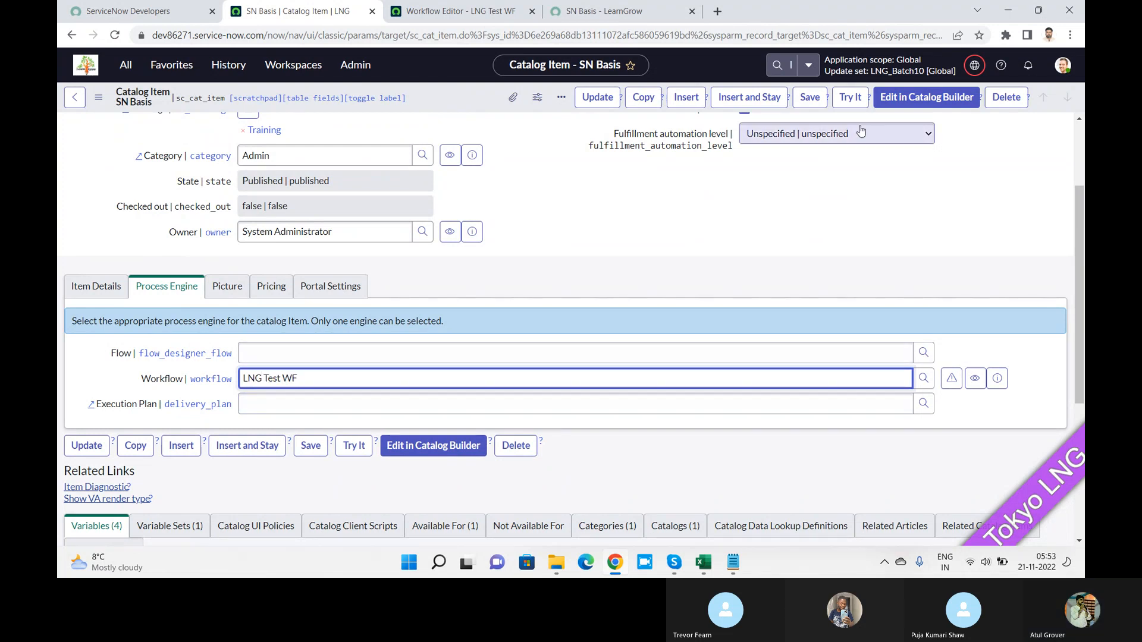
click(814, 102)
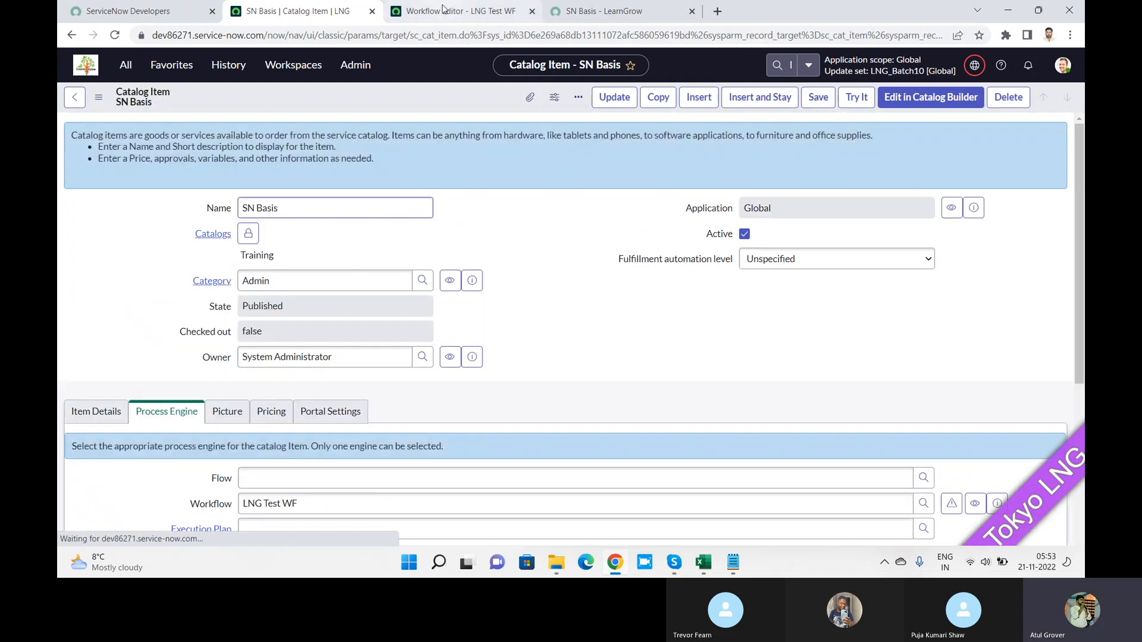
Step: Reload the SN Basis portal form and choose a primary contact, KTLO, and the Product Management cost center
click(554, 11)
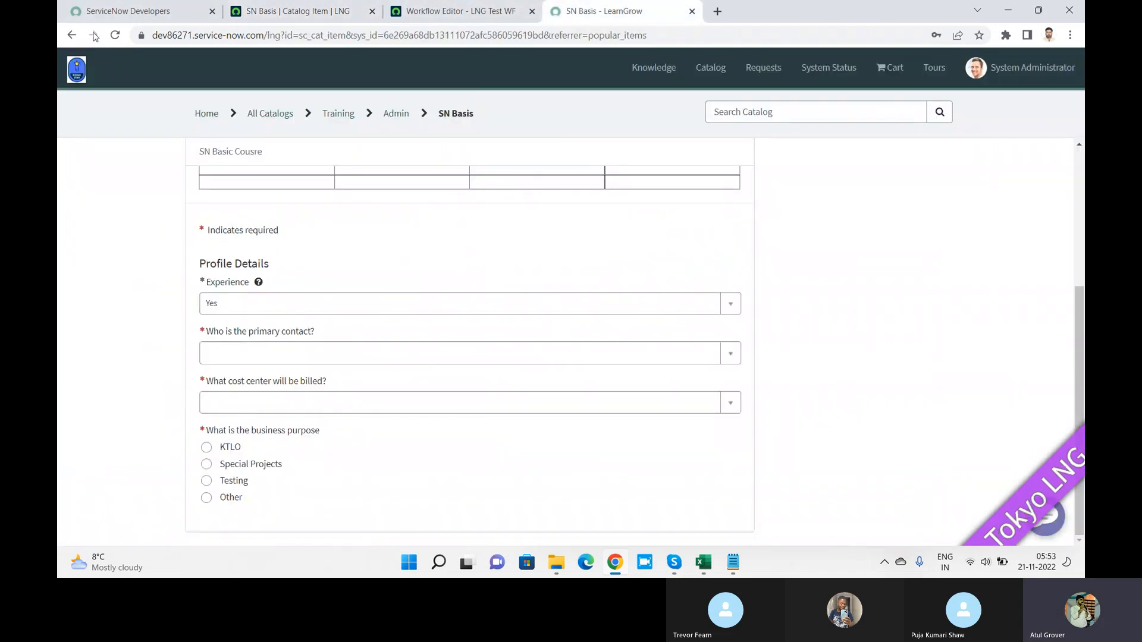
click(116, 36)
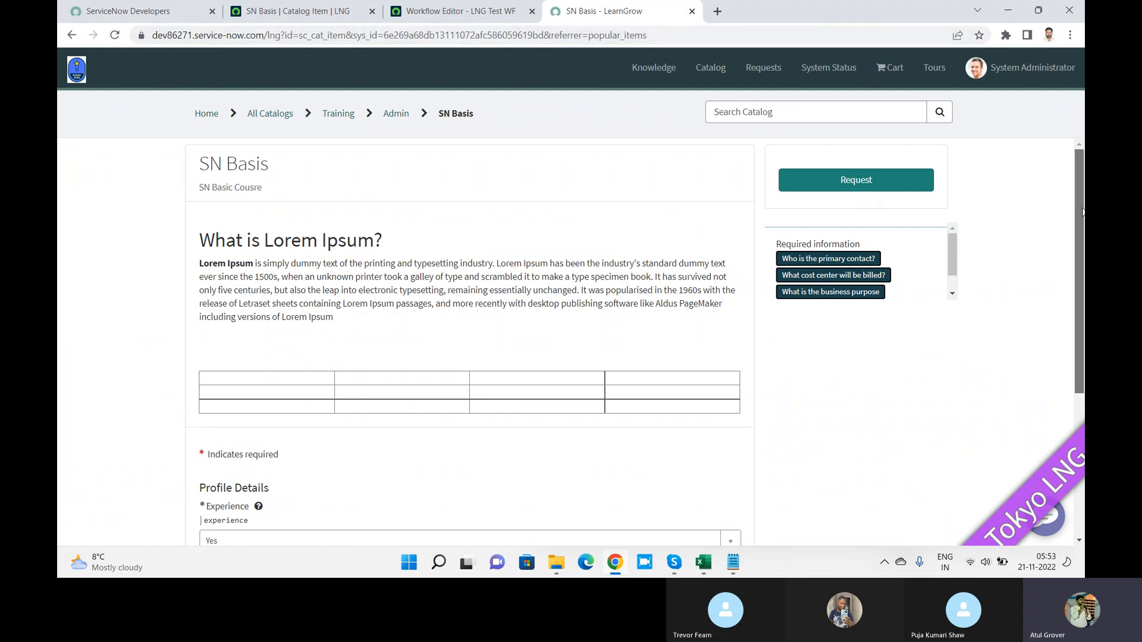
scroll(1083, 213, down, 3)
click(330, 407)
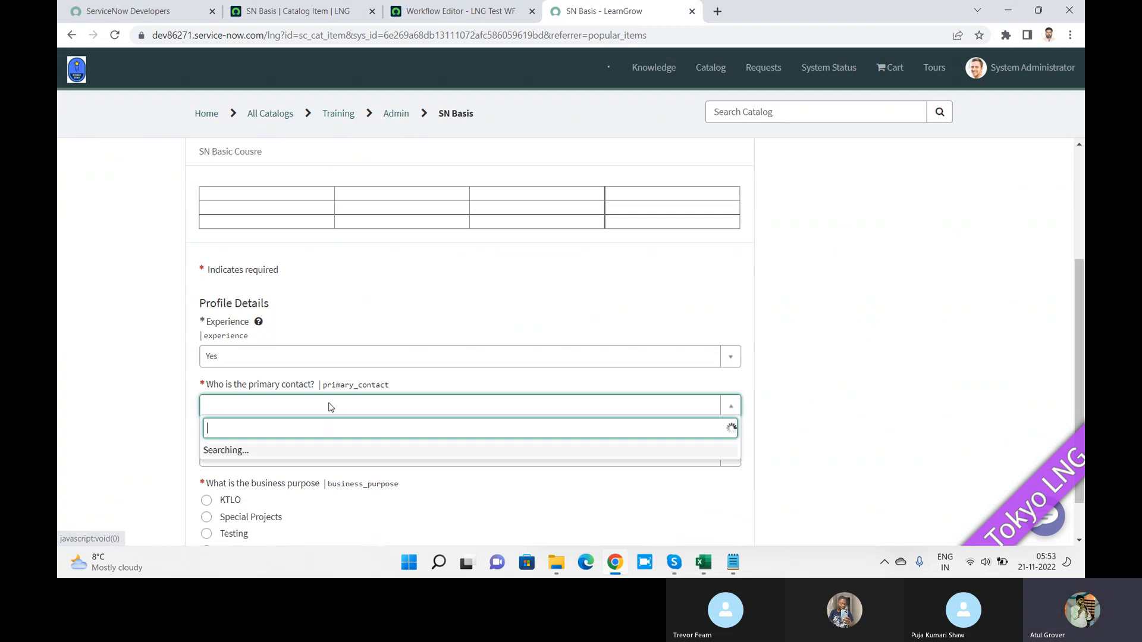
click(262, 376)
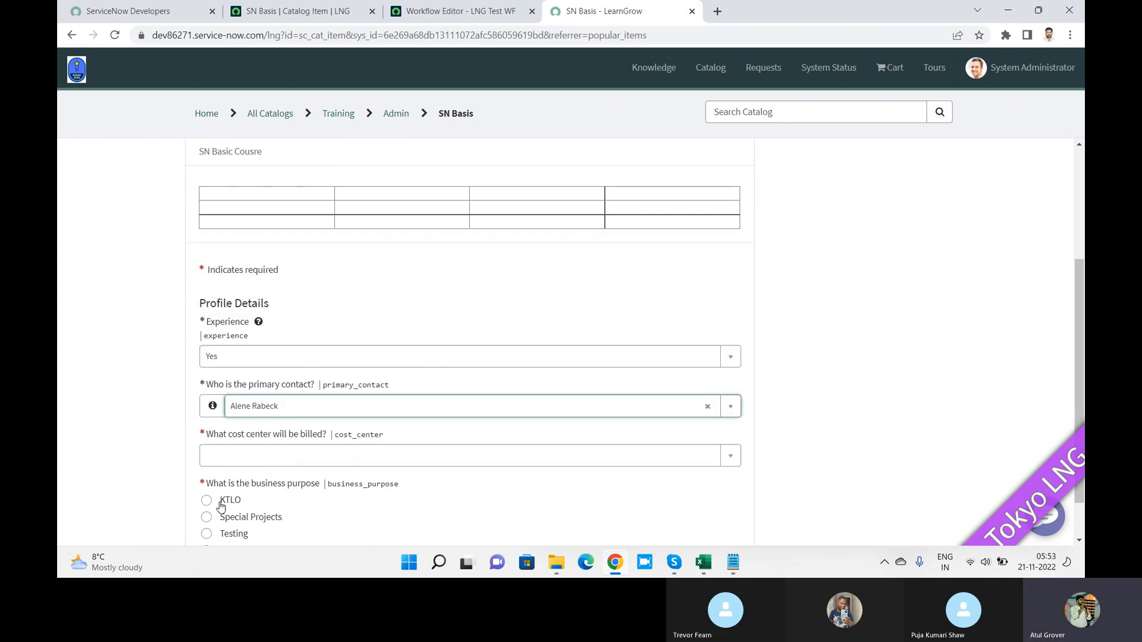
click(206, 500)
click(280, 459)
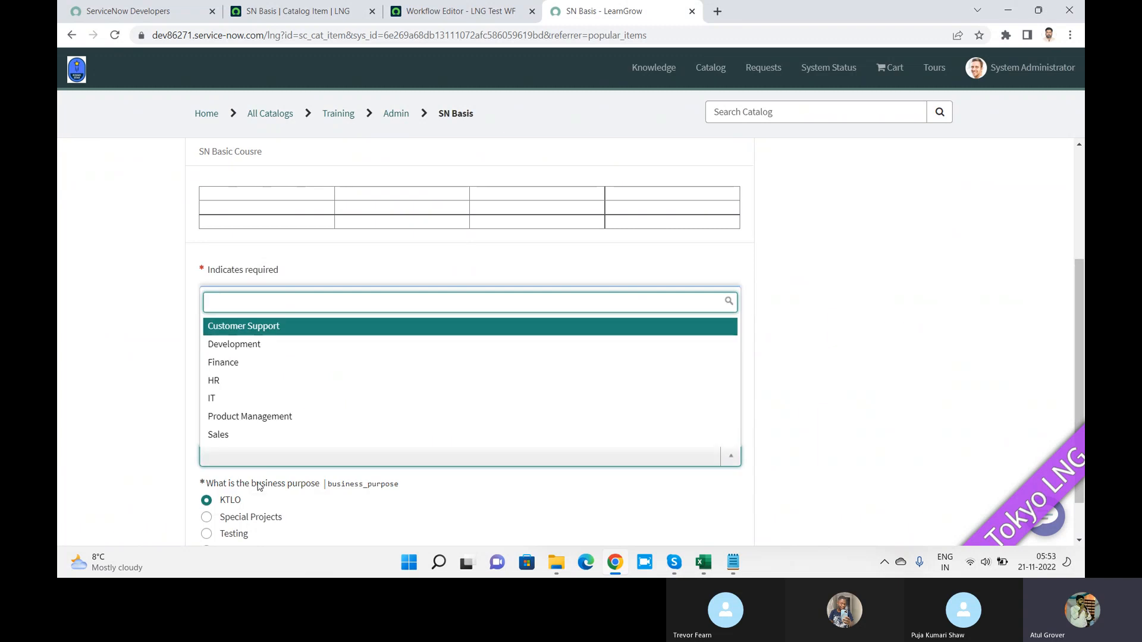
click(255, 420)
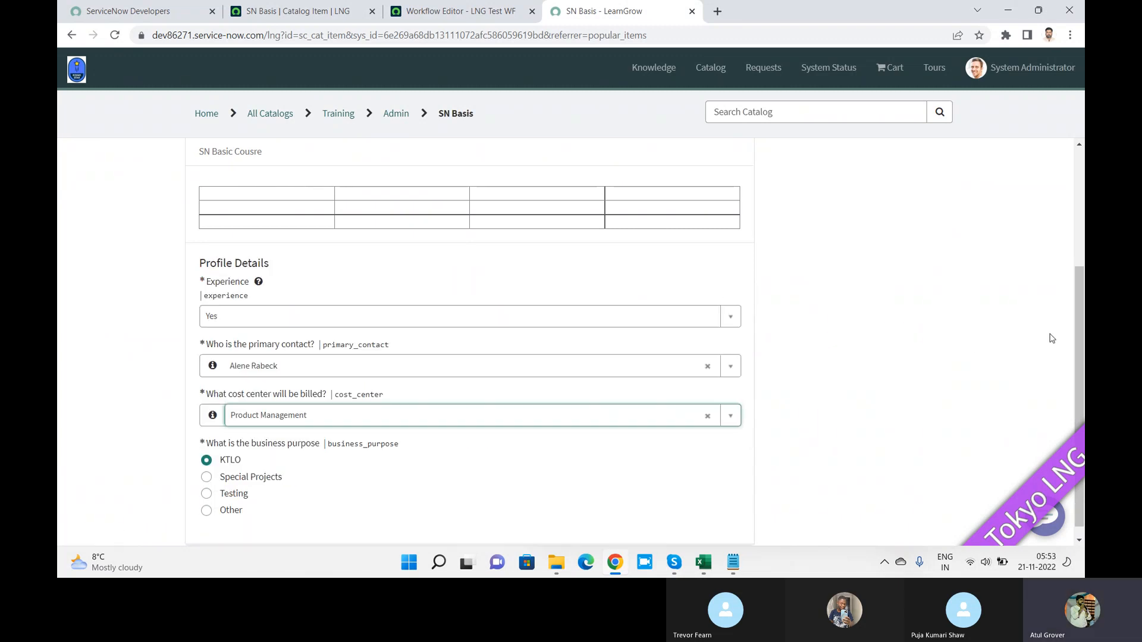
Step: Submit the SN Basis request and confirm the submission
drag(1078, 339, 1078, 222)
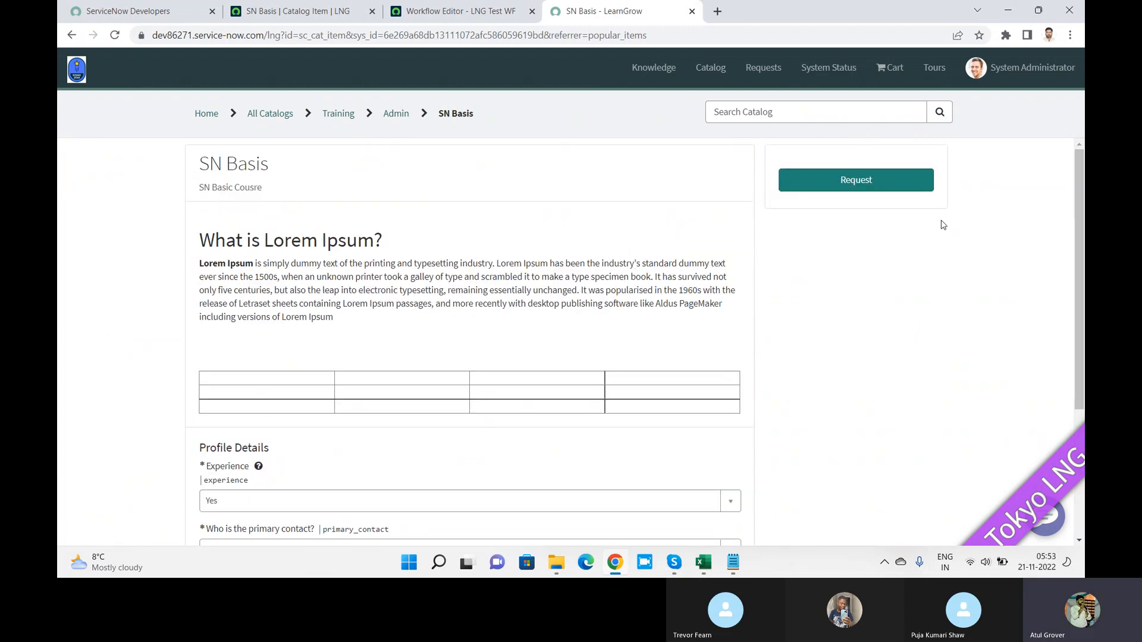
click(887, 184)
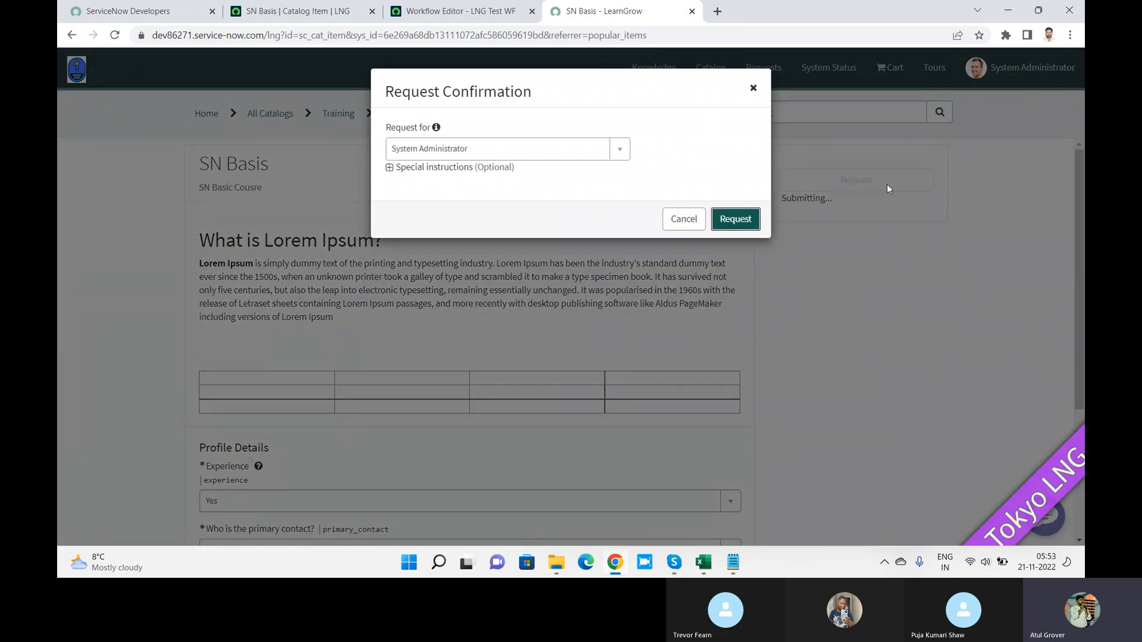
click(725, 216)
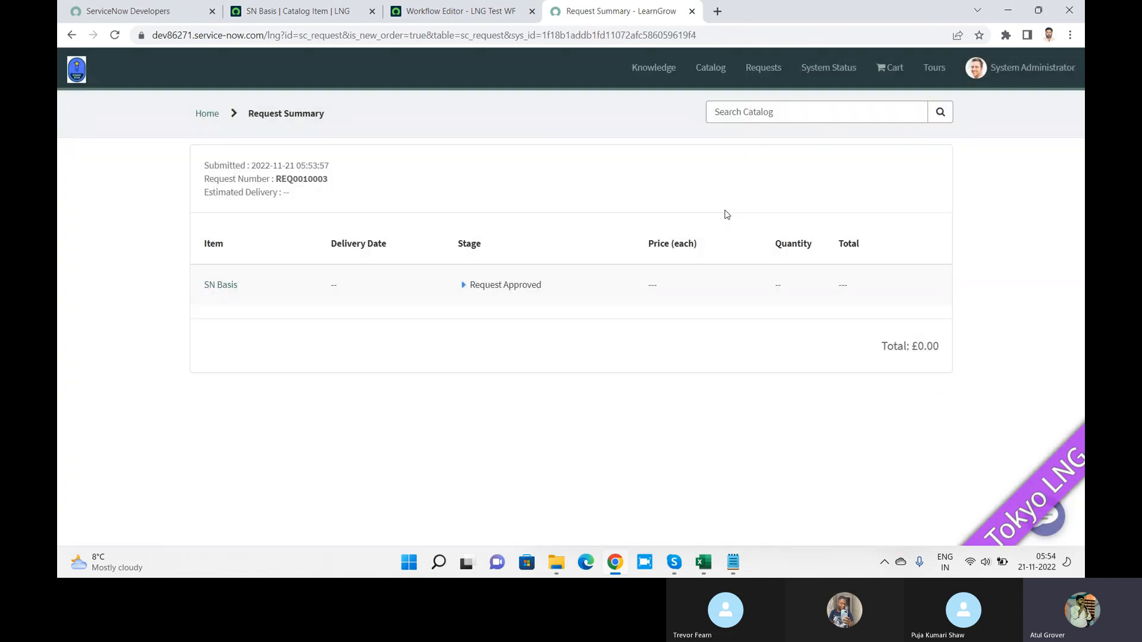
Step: Search the back end for the new request number and open its requested item RITM0010003
double_click(300, 179)
key(ctrl+c)
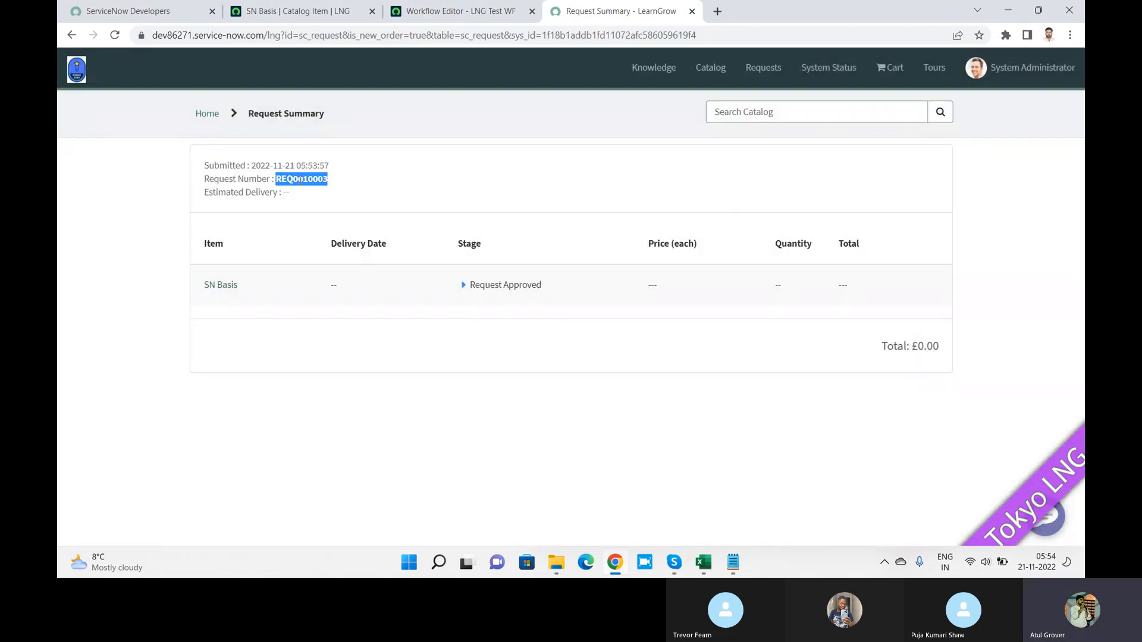
click(314, 18)
click(793, 66)
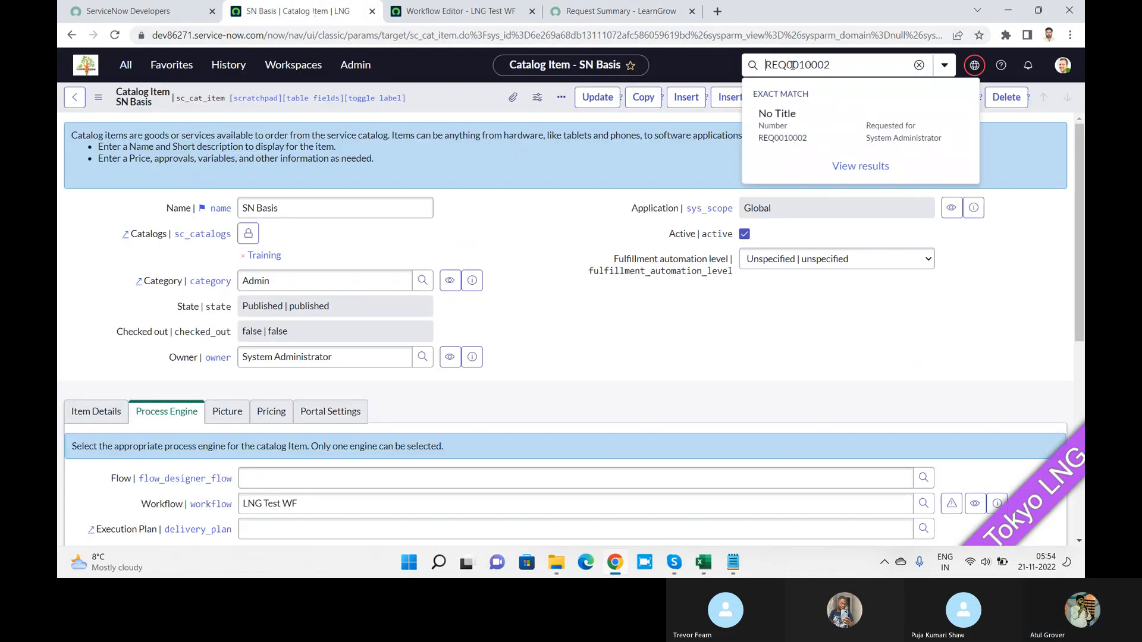
key(ctrl+a)
key(ctrl+v)
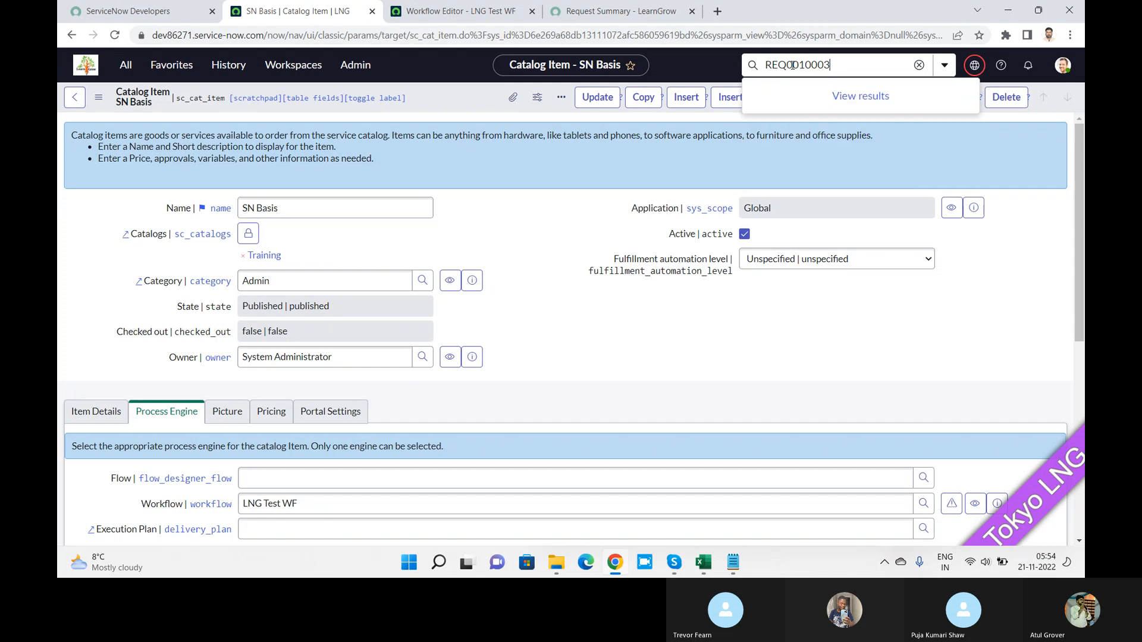
key(Return)
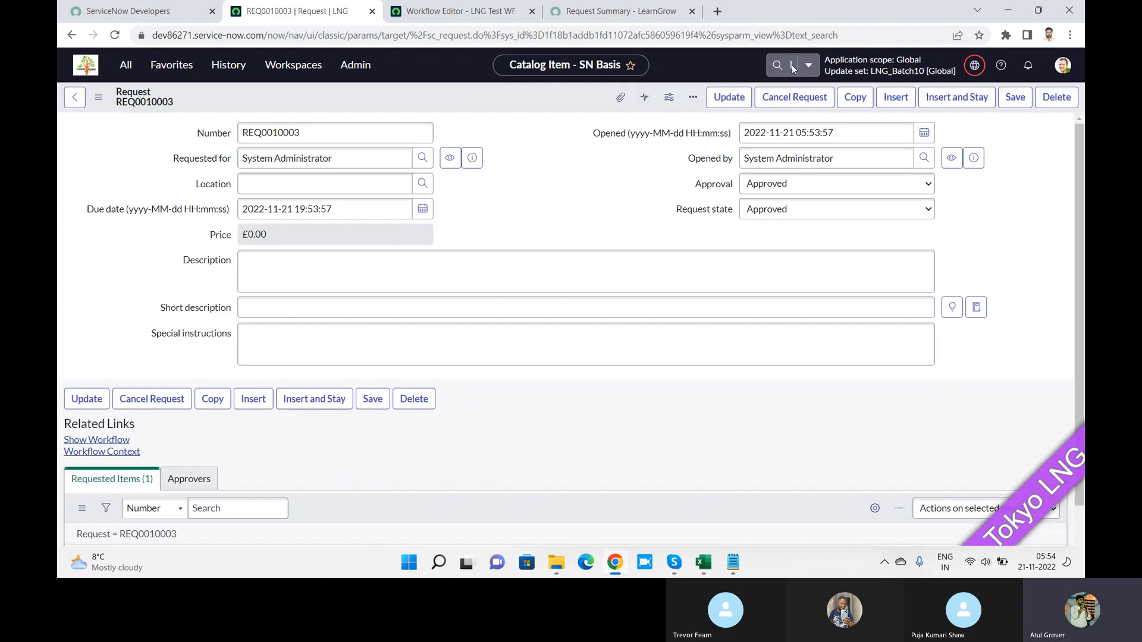
drag(1079, 189, 1084, 356)
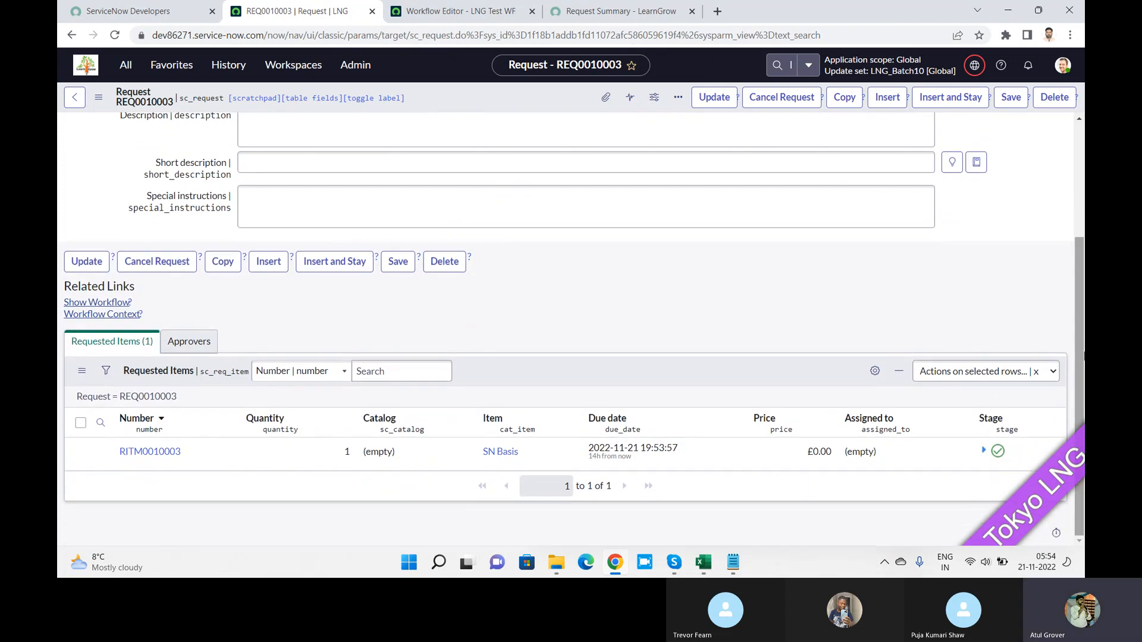
click(156, 452)
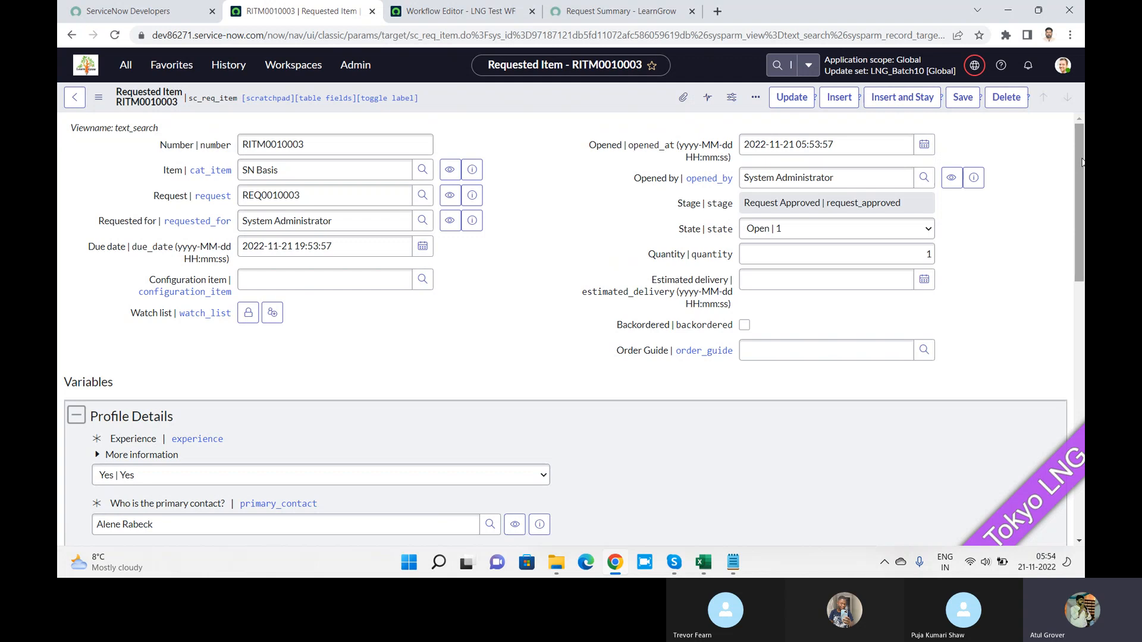
drag(1083, 162, 1084, 417)
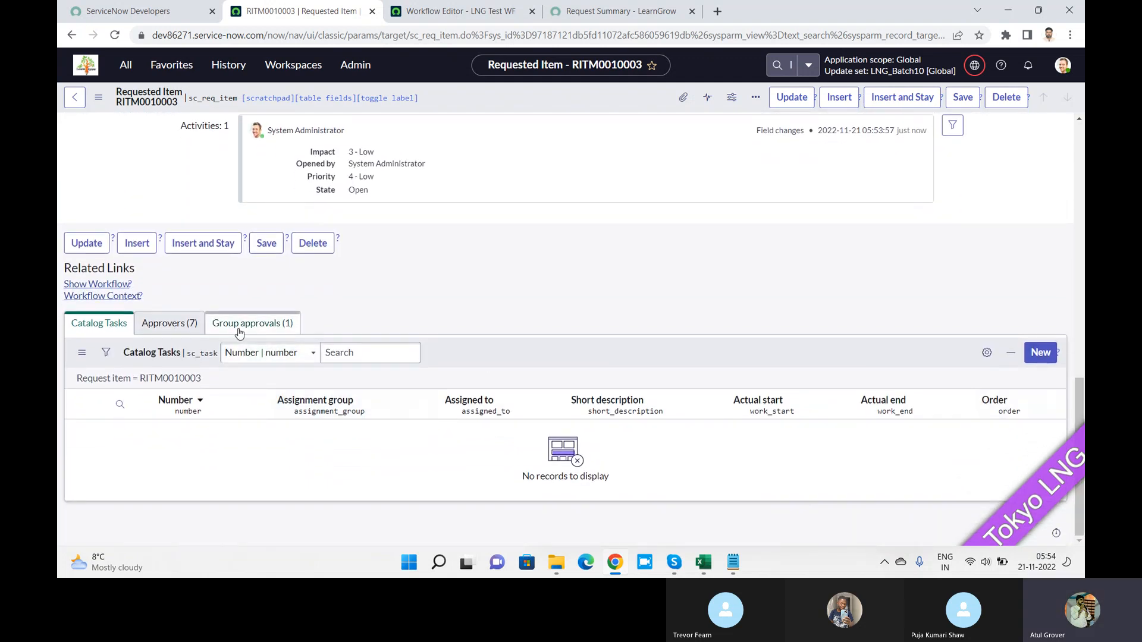
Step: Review RITM0010003's group approvals and running workflow context, then list its seven pending approvers
click(252, 324)
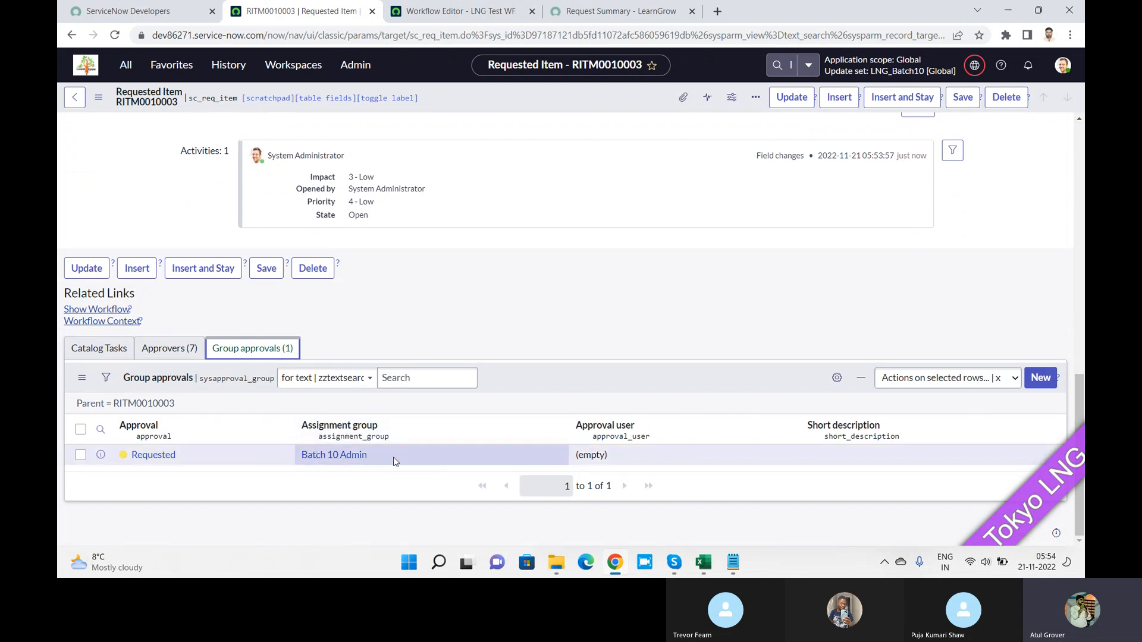
drag(394, 458, 282, 444)
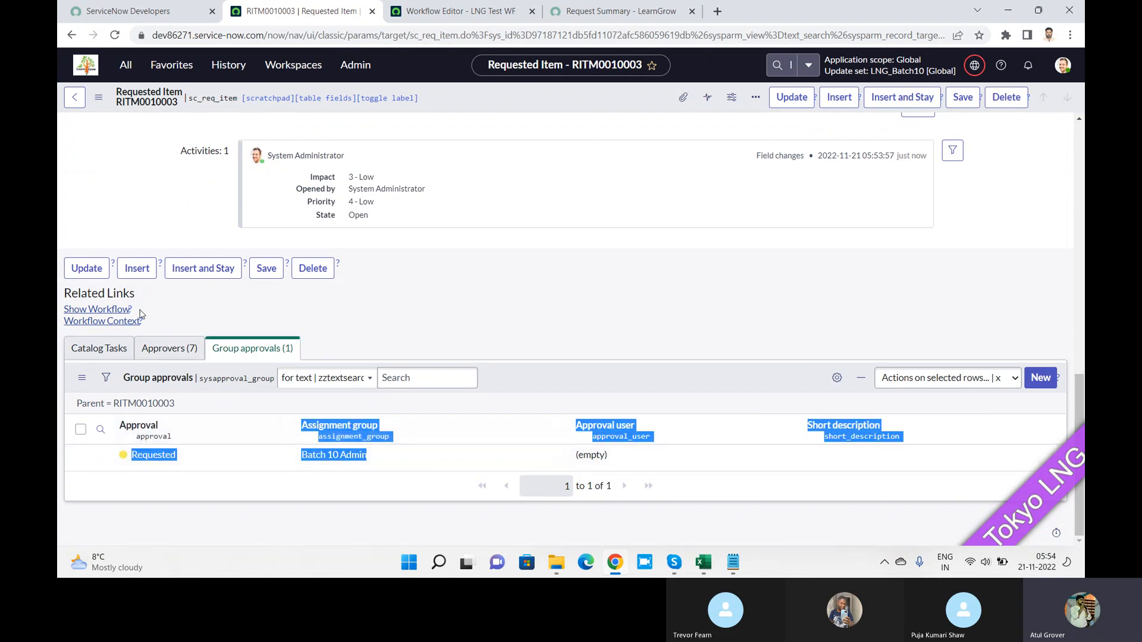
click(103, 321)
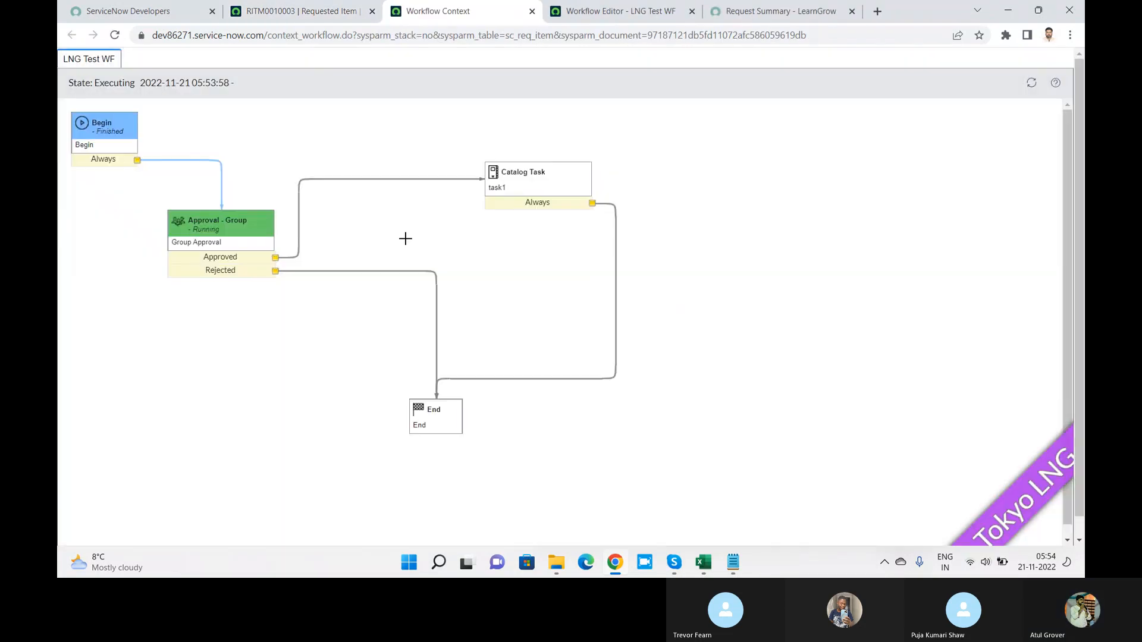
mouse_move(226, 231)
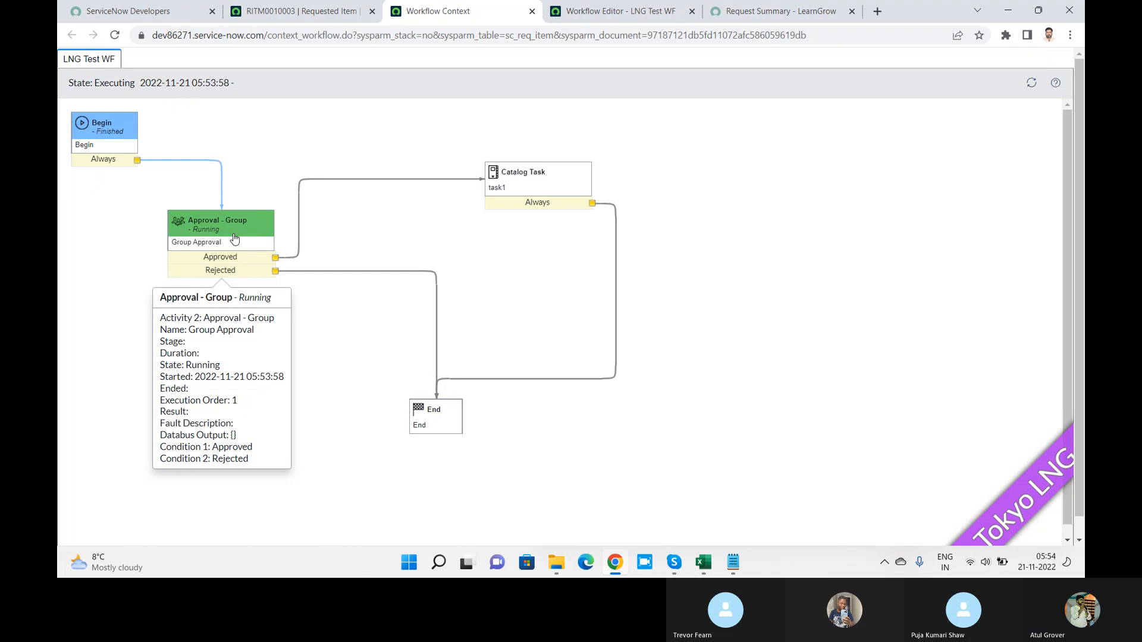
click(311, 7)
click(167, 350)
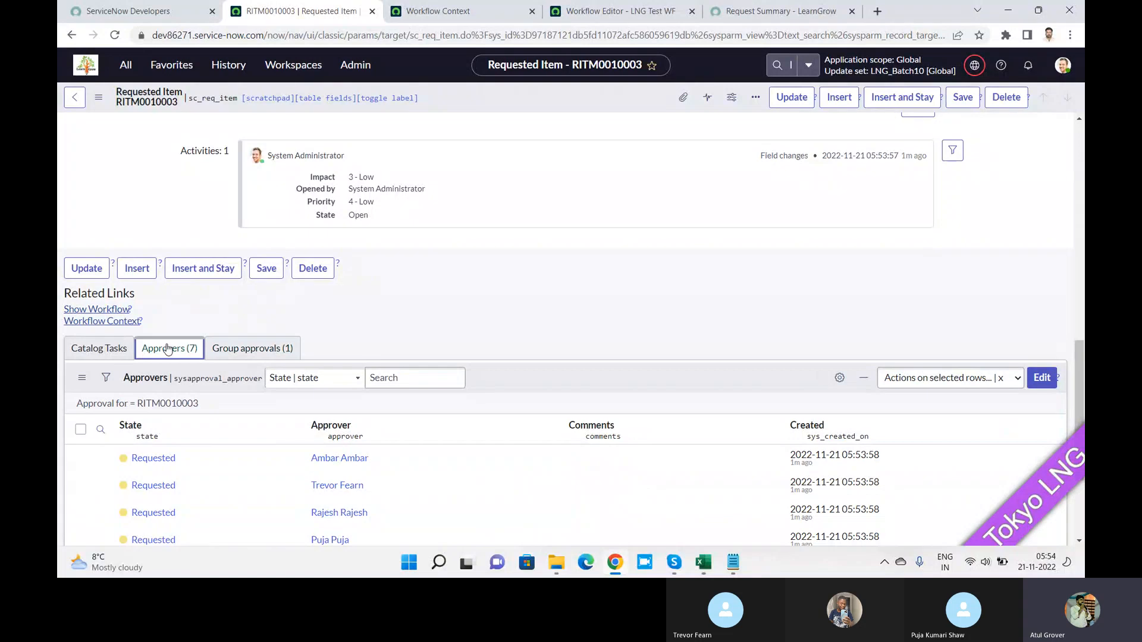
Step: Approve one approver's pending approval on RITM0010003 and view the resulting catalog task SCTASK0010005
scroll(1065, 333, down, 3)
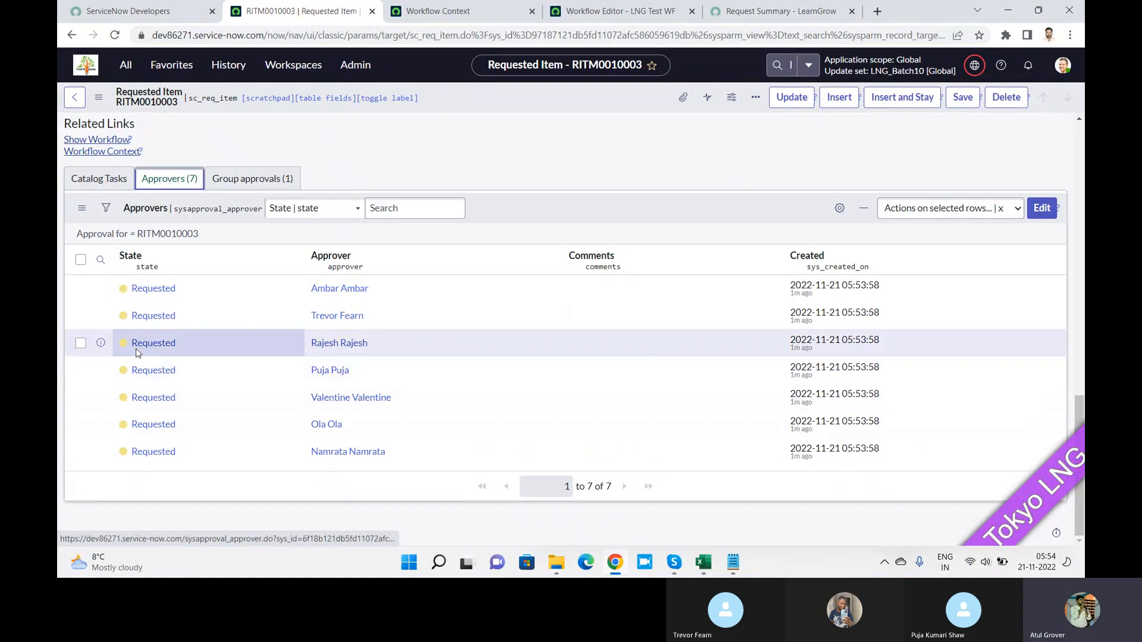
right_click(159, 342)
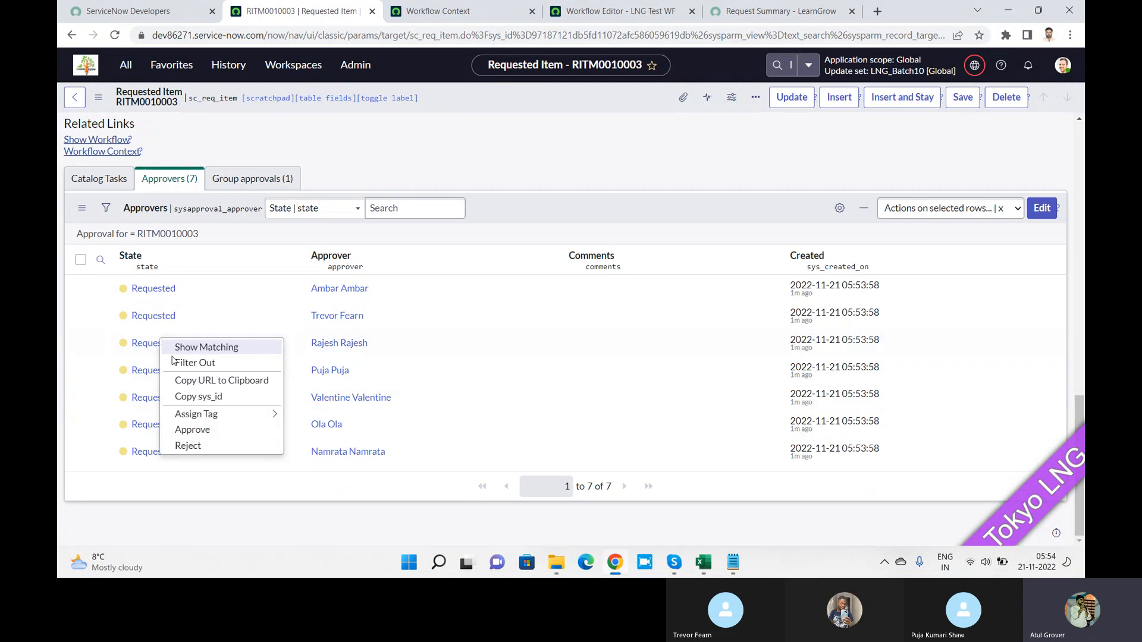
click(186, 430)
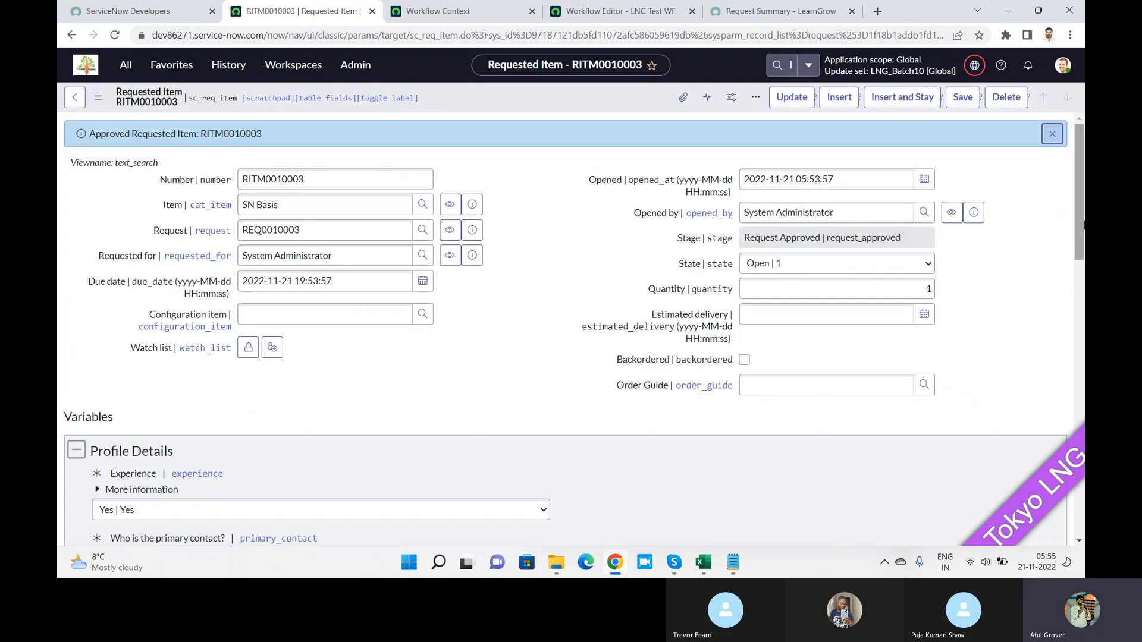
drag(1076, 177, 1078, 417)
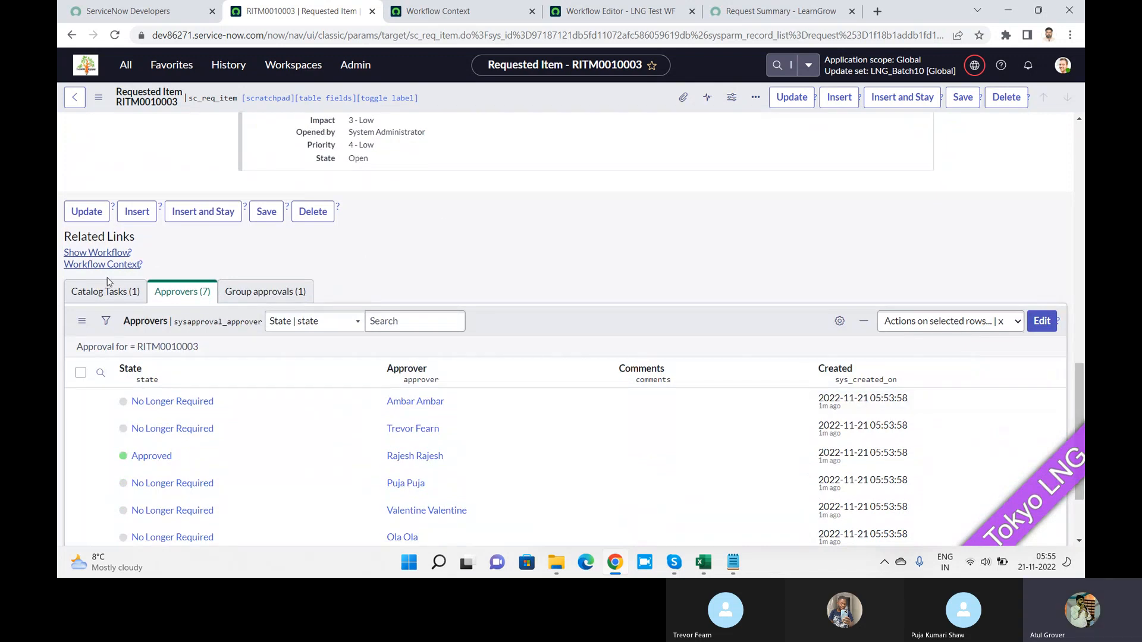
click(99, 294)
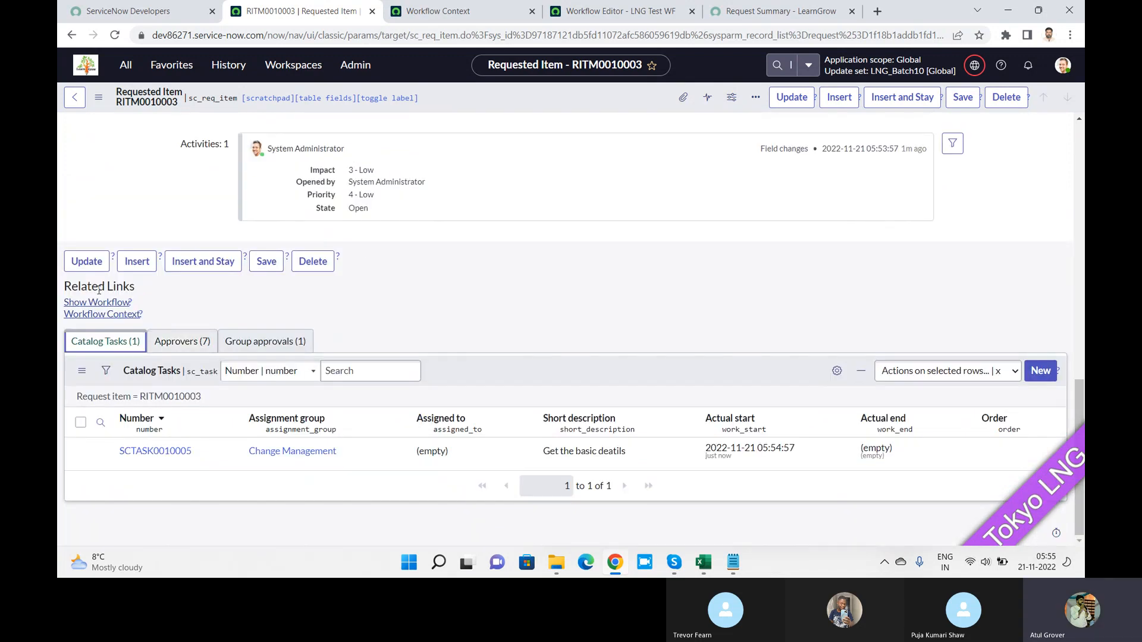
Step: Close catalog task SCTASK0010005 'Get the basic deatils', check its actual end time, then return to Skype
click(159, 457)
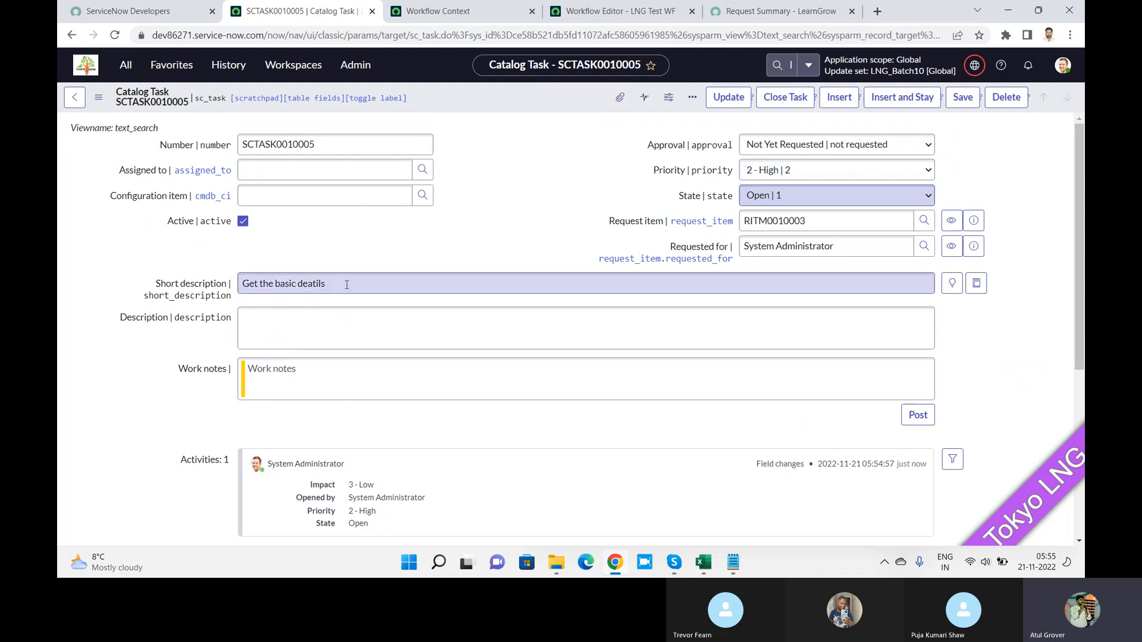
drag(347, 285, 220, 295)
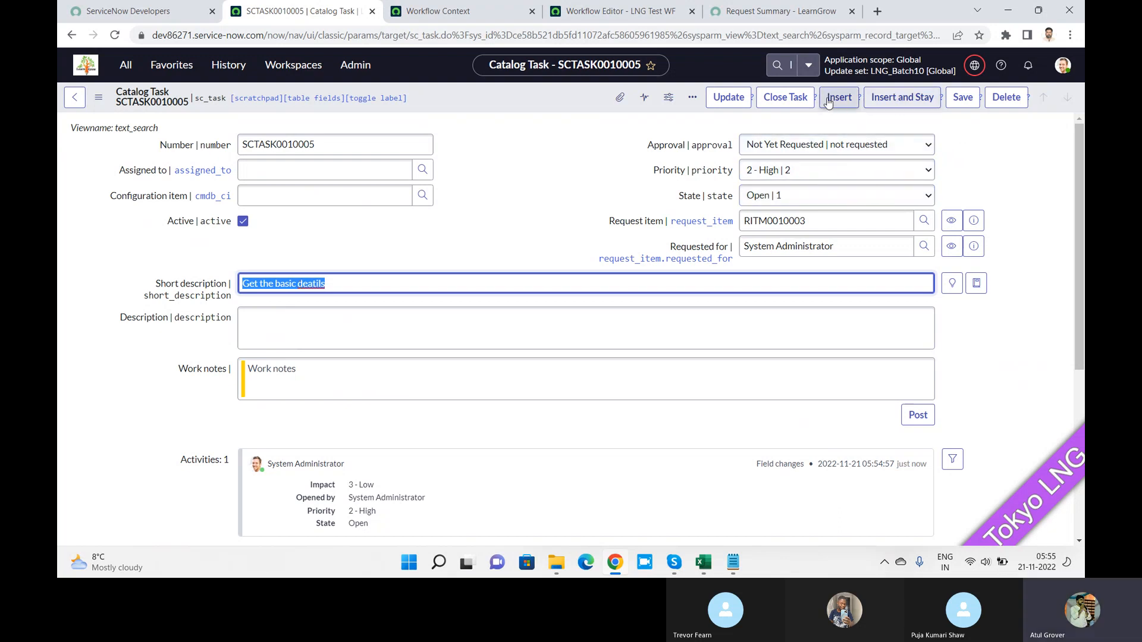
click(779, 100)
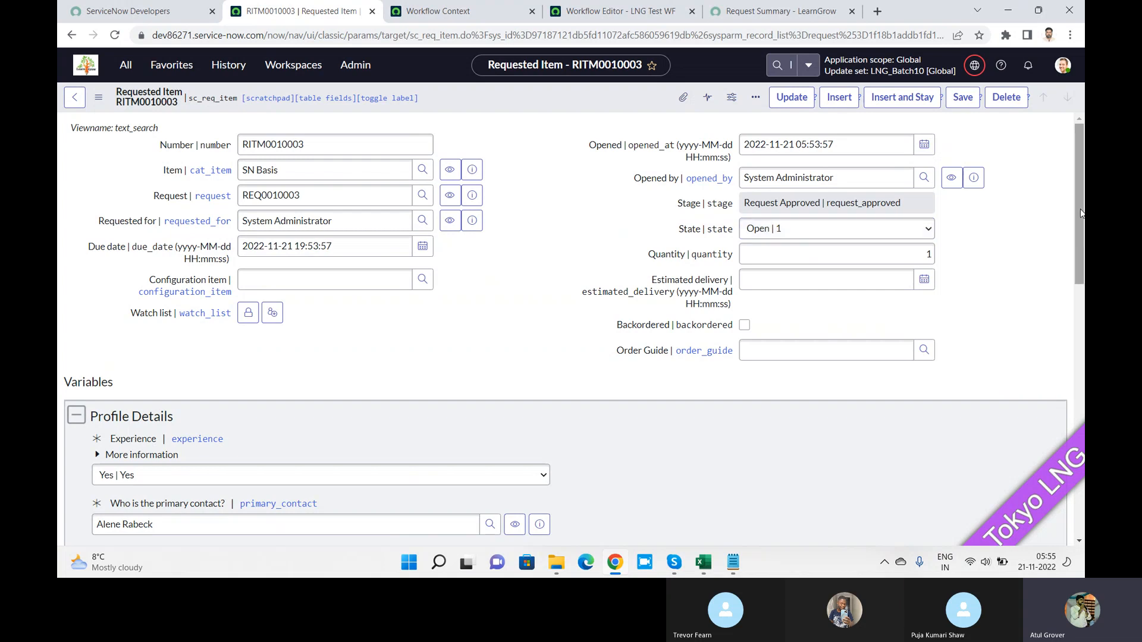
drag(1079, 205, 1080, 455)
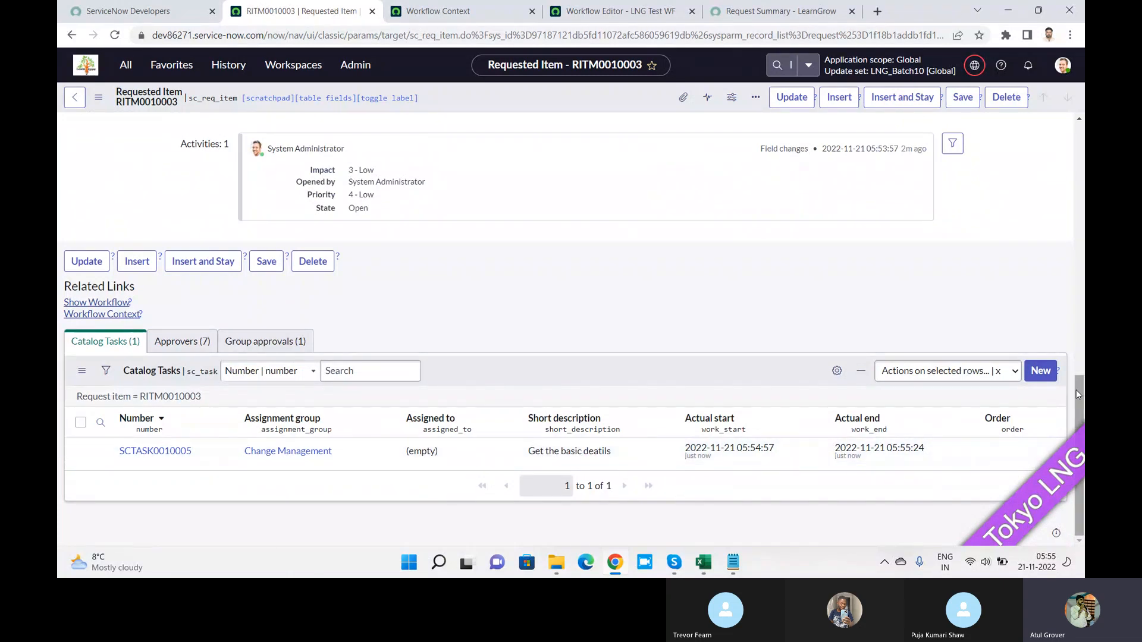
drag(1076, 392, 1077, 170)
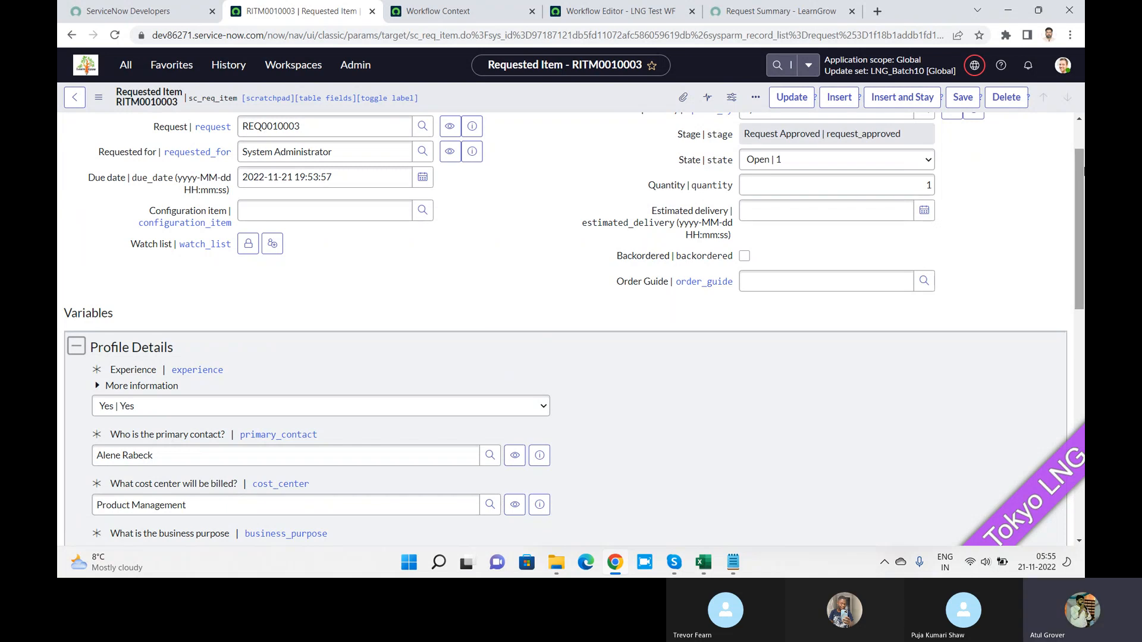
key(alt+Tab)
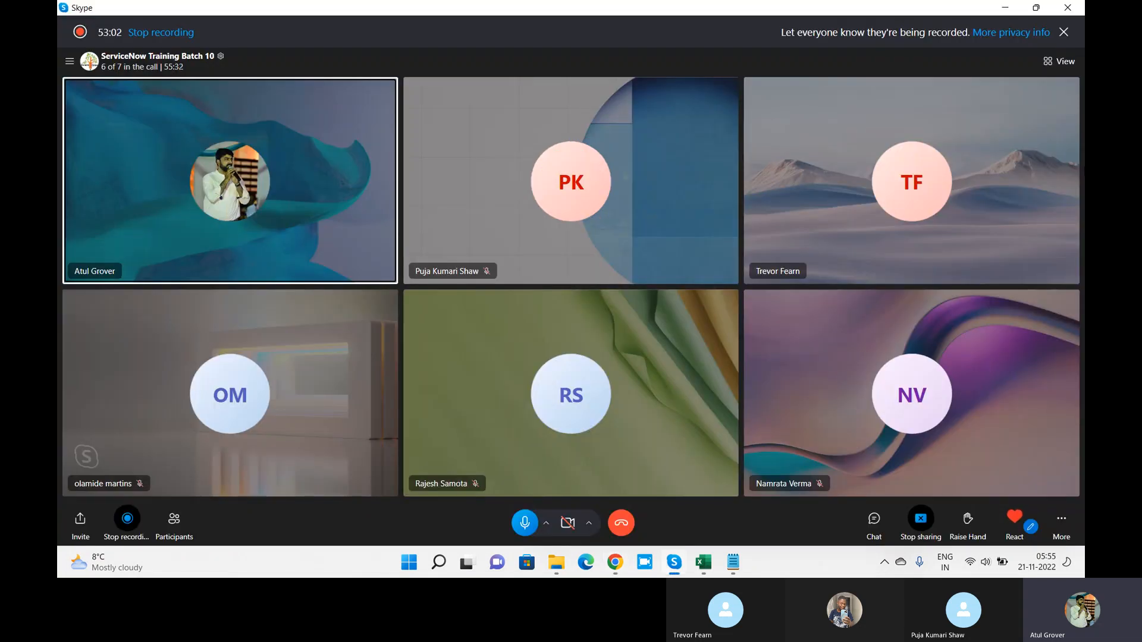
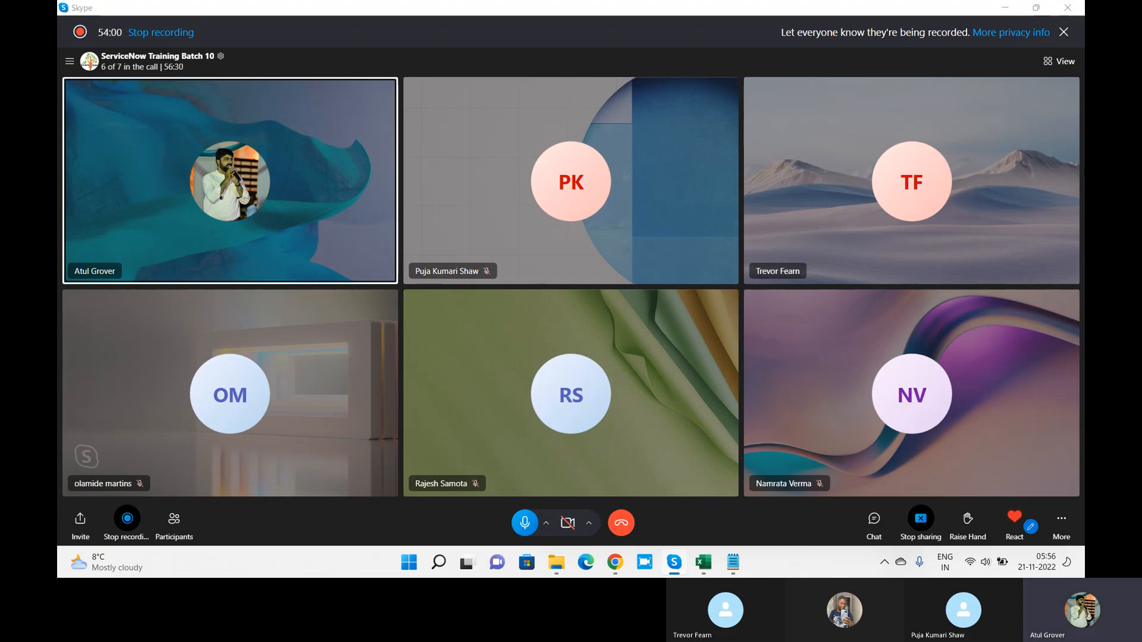
Step: Return to Chrome and bring up the LNG Test WF workflow in the Workflow Editor
key(alt+Tab)
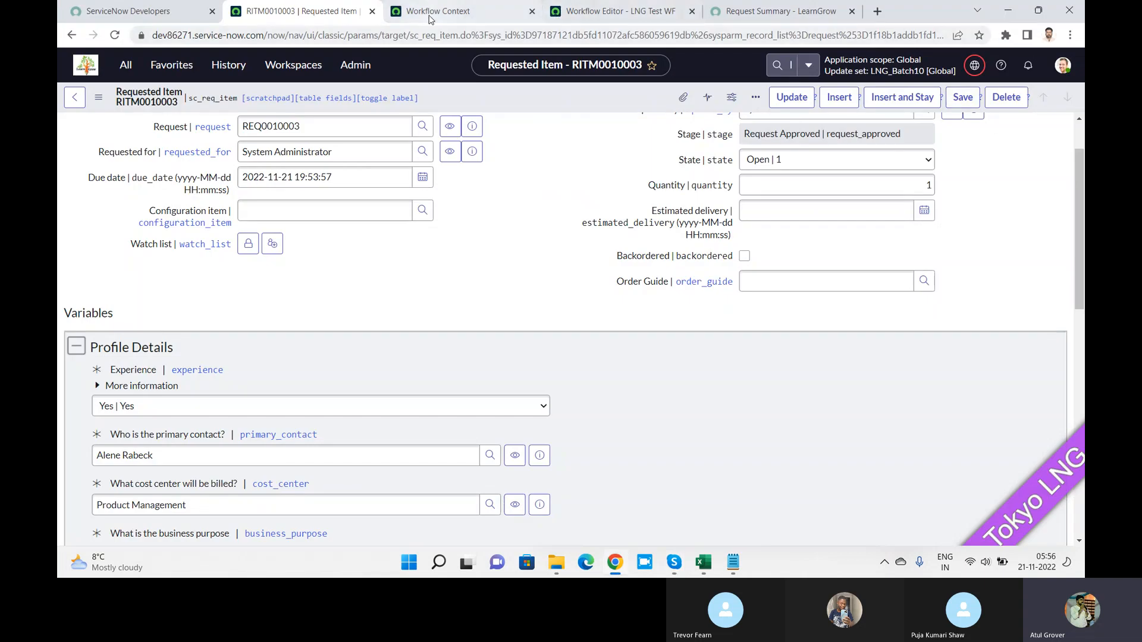
click(615, 9)
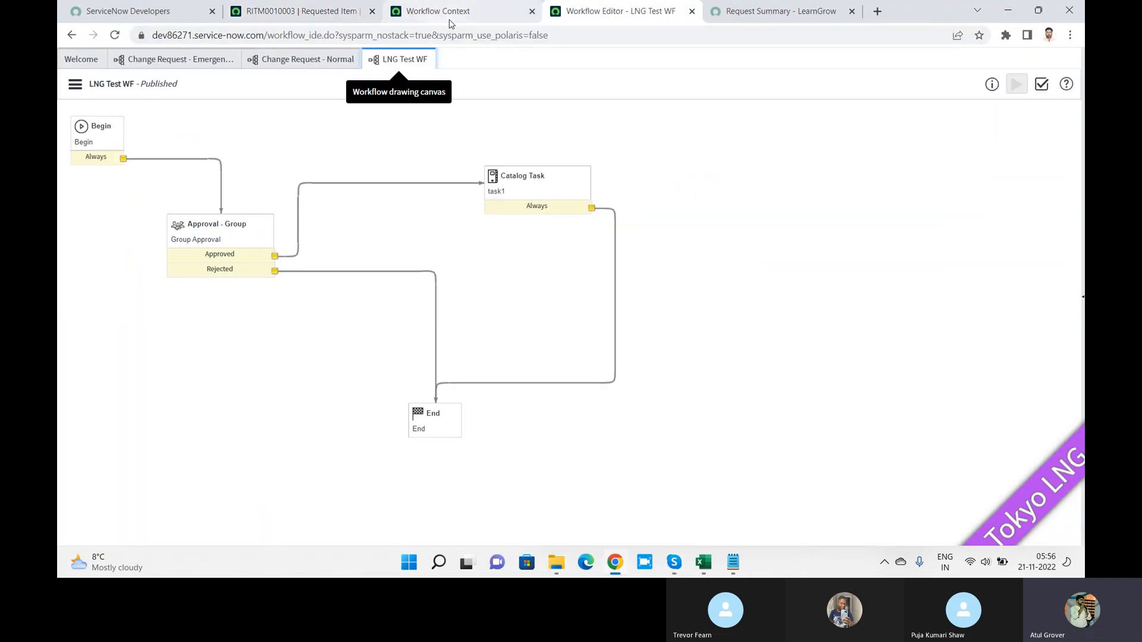
Step: Filter published workflows by name '*request' and open Service Catalog Item Request
click(83, 59)
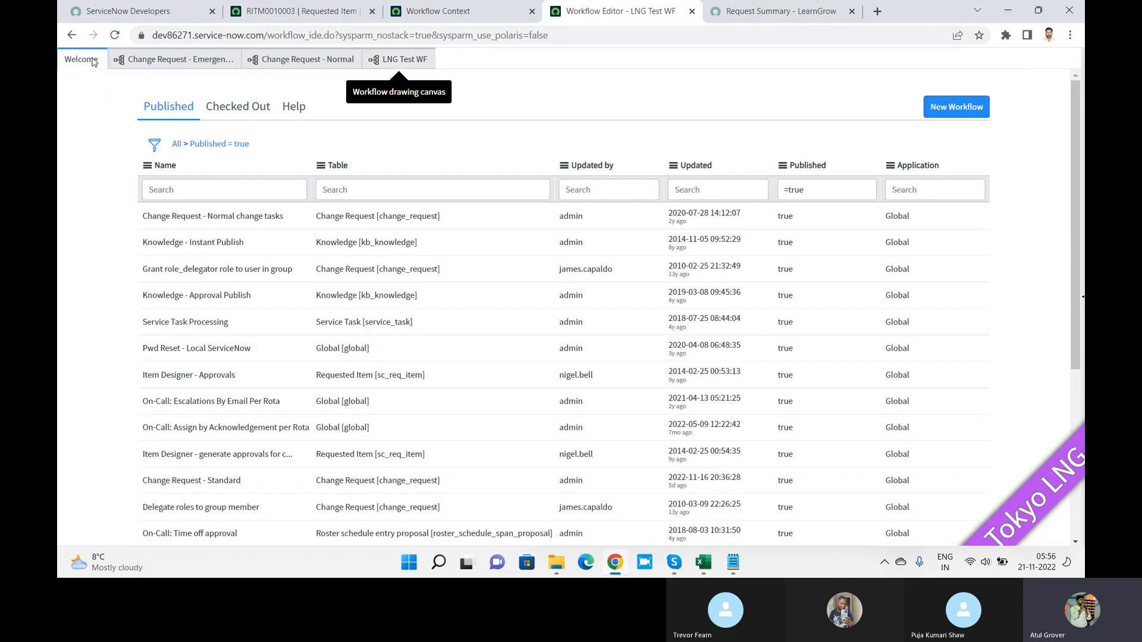
click(249, 189)
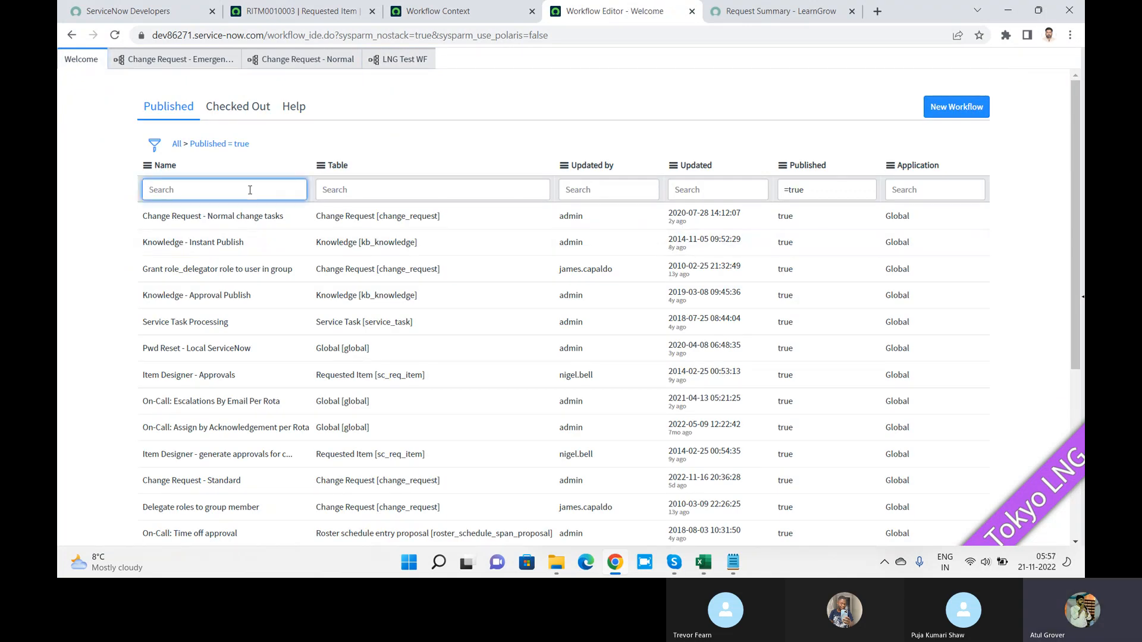
text(*request)
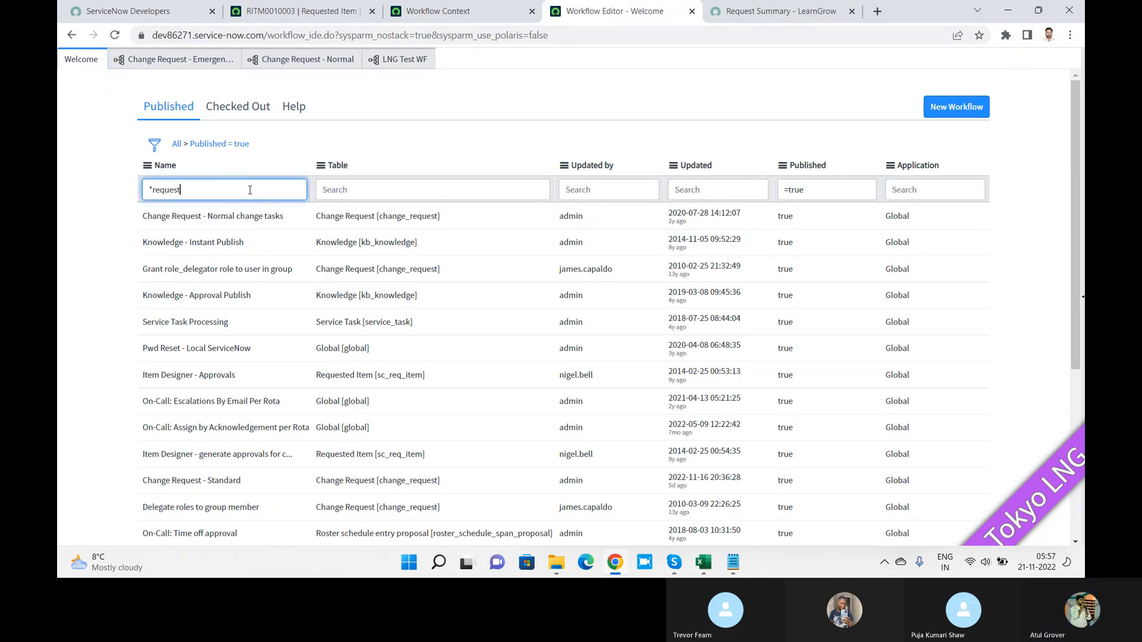
key(Return)
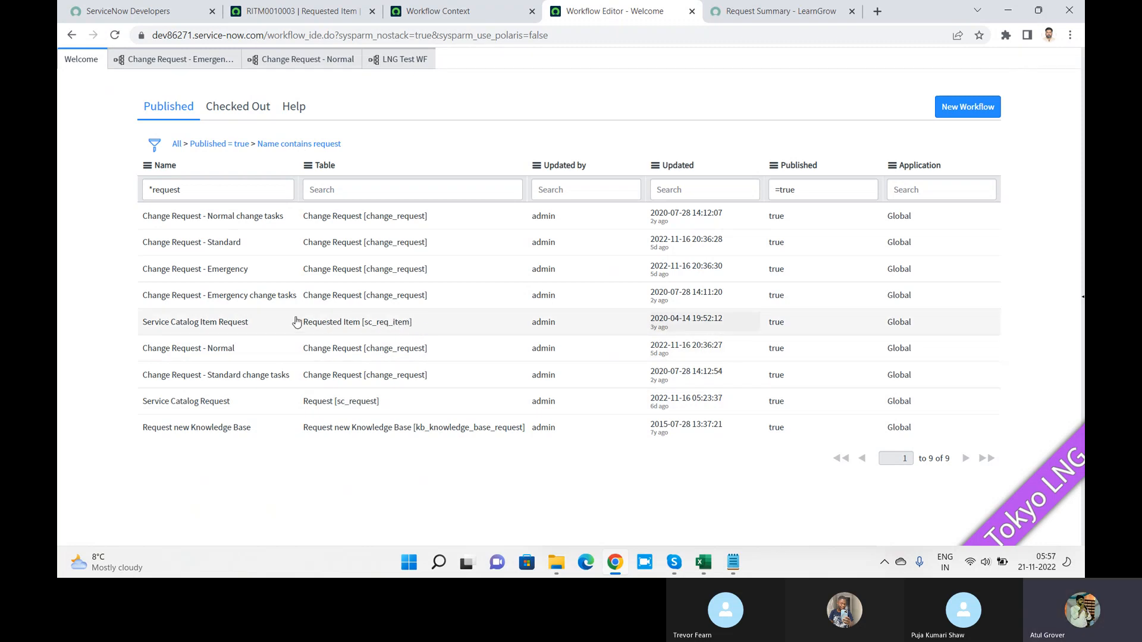
click(232, 324)
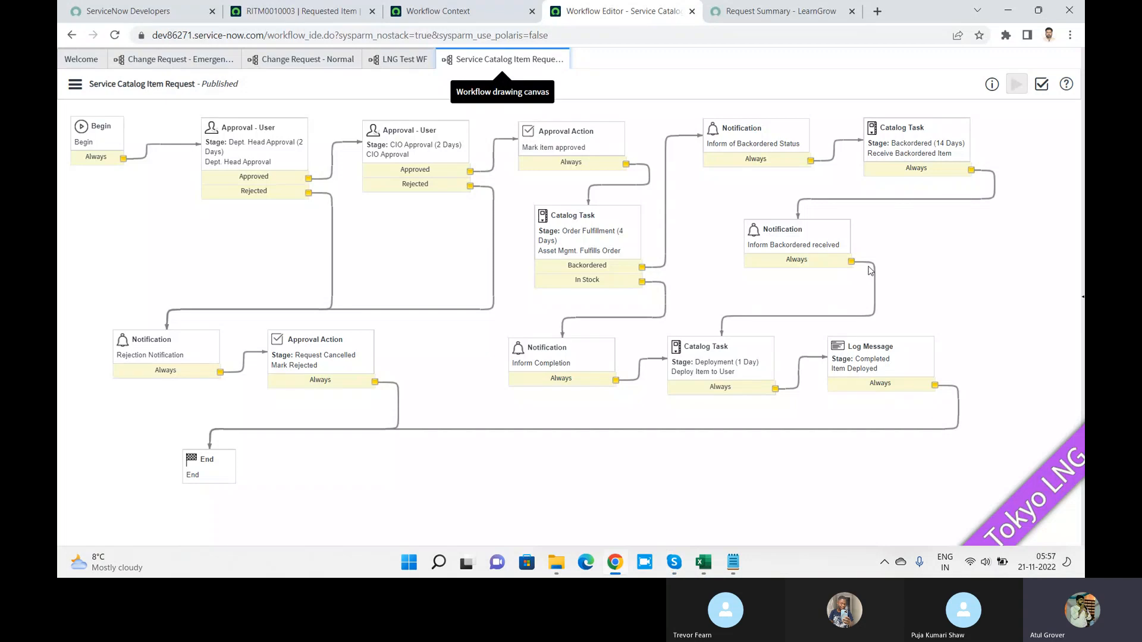
double_click(276, 144)
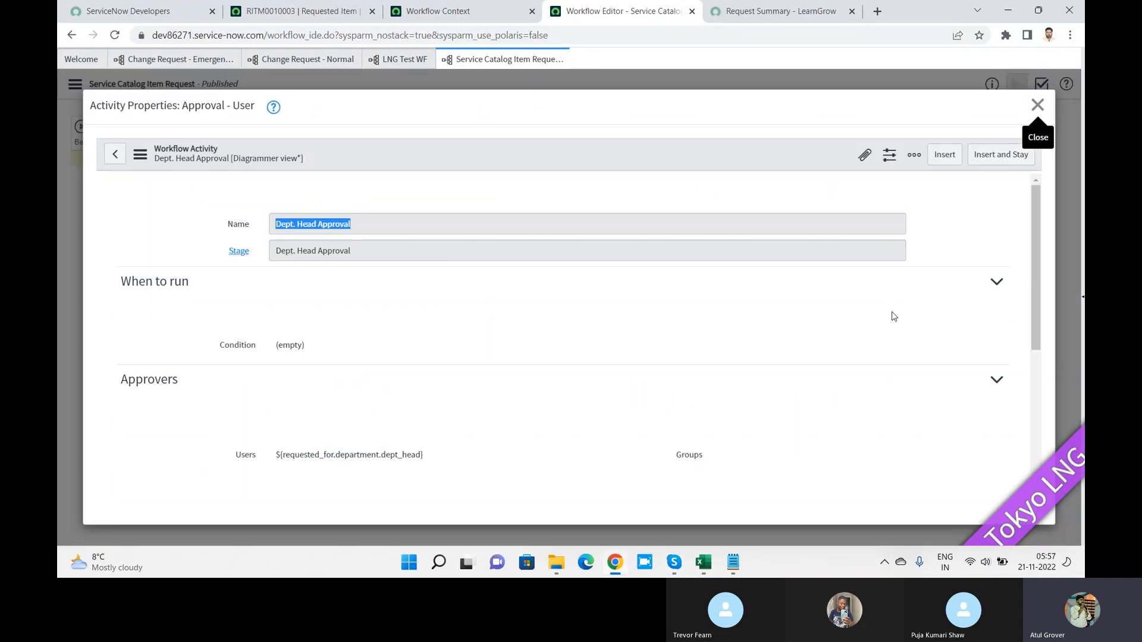
double_click(894, 316)
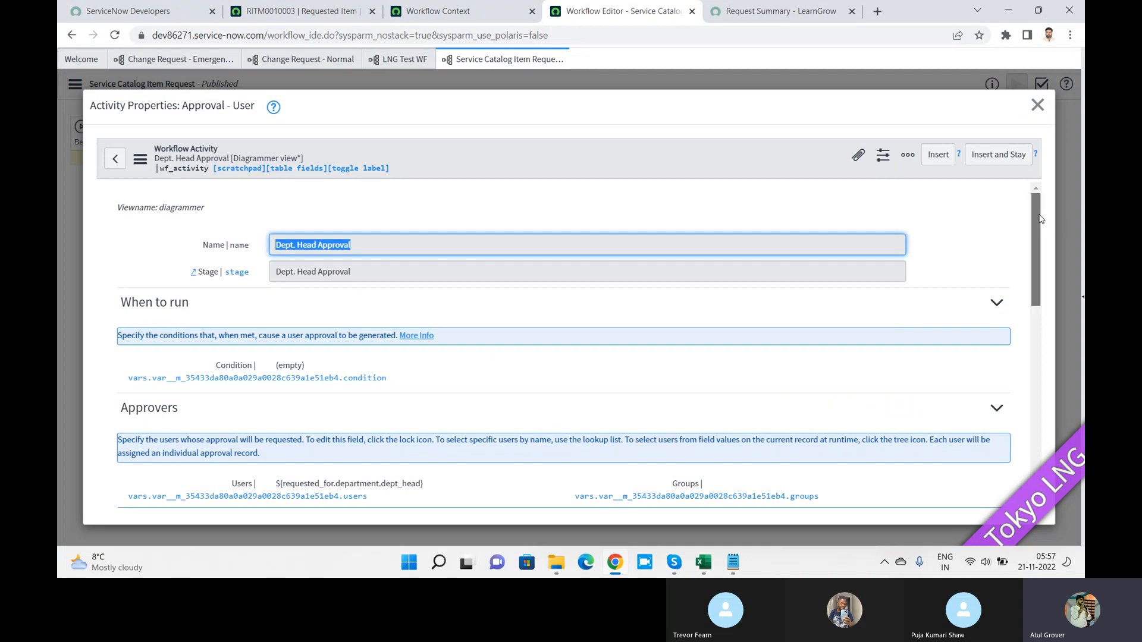
scroll(1040, 219, down, 4)
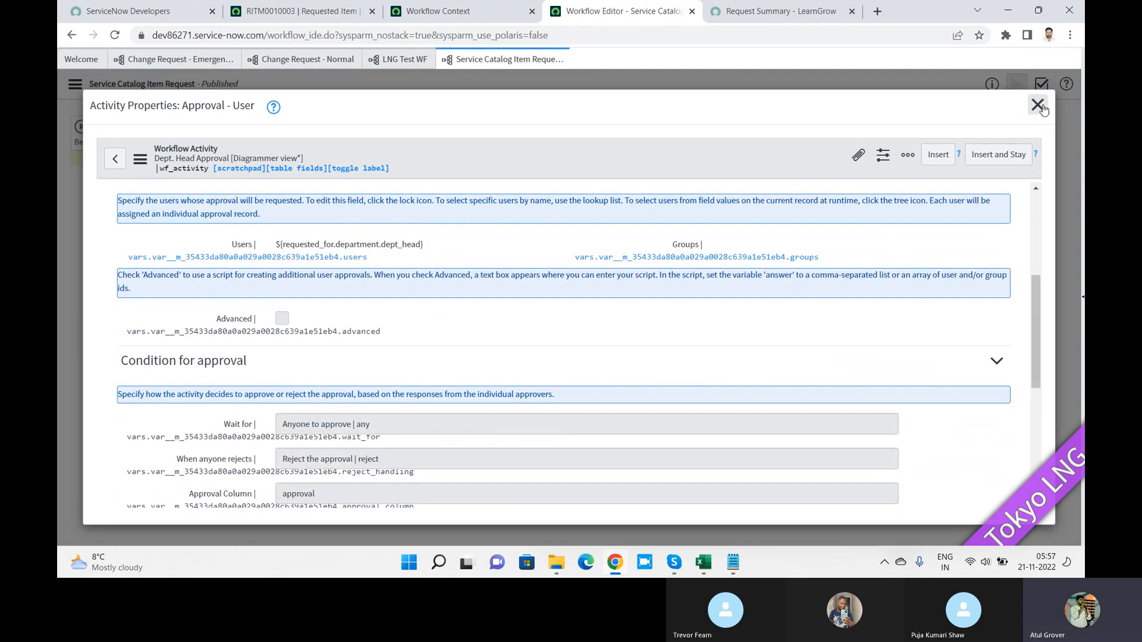
click(1037, 105)
click(71, 84)
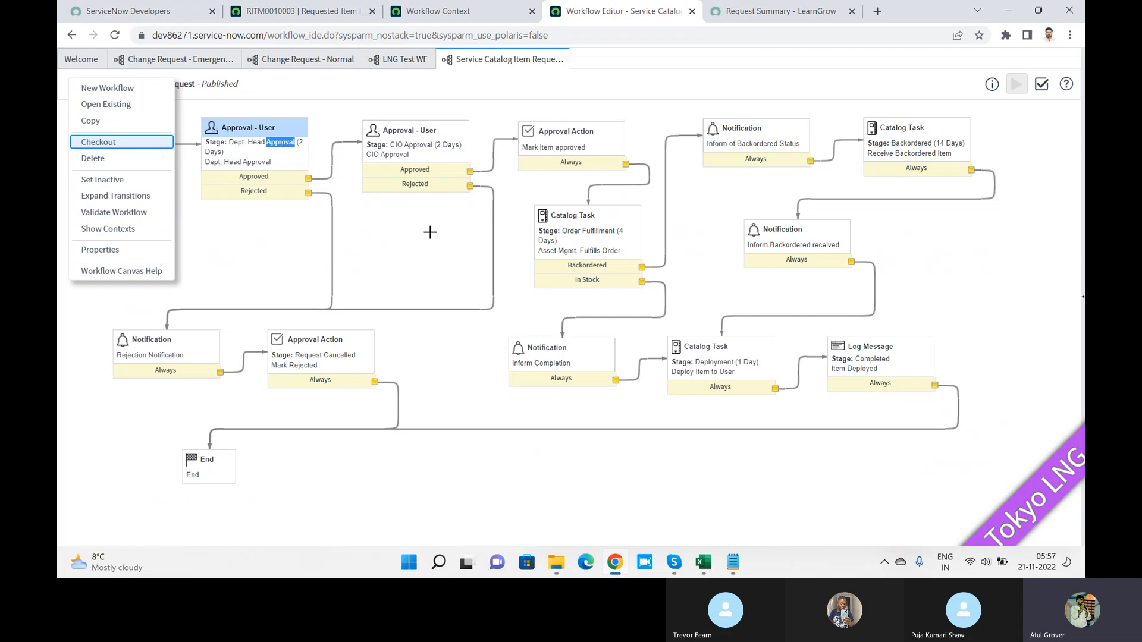
key(Escape)
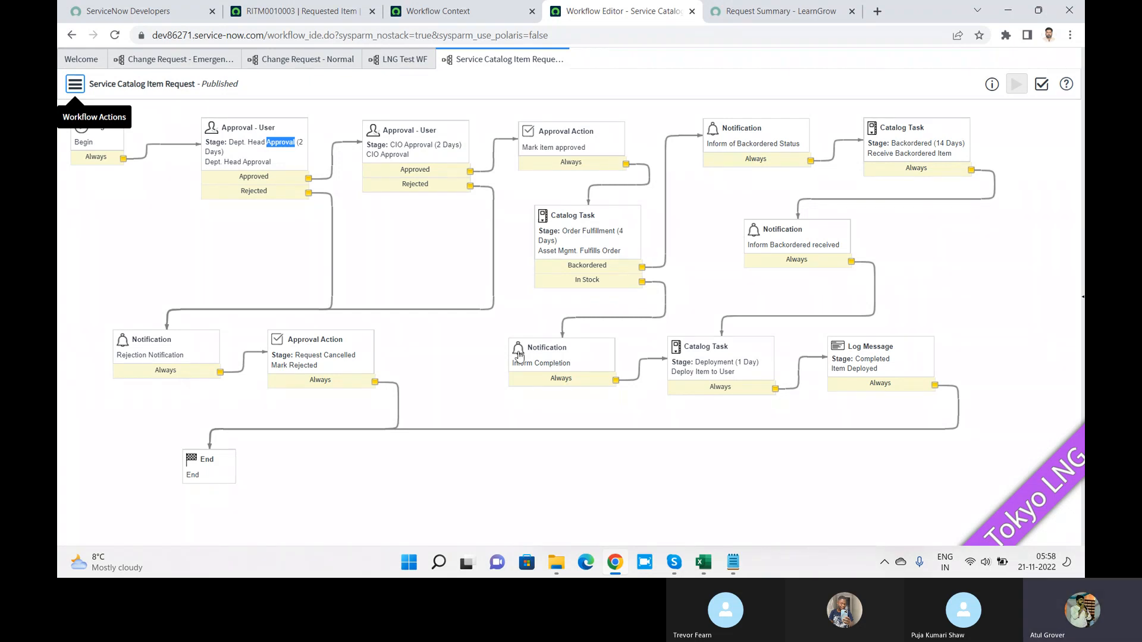
Step: From the RITM0010003 tab, search the navigator for 'flow' and open Flow Designer
click(278, 12)
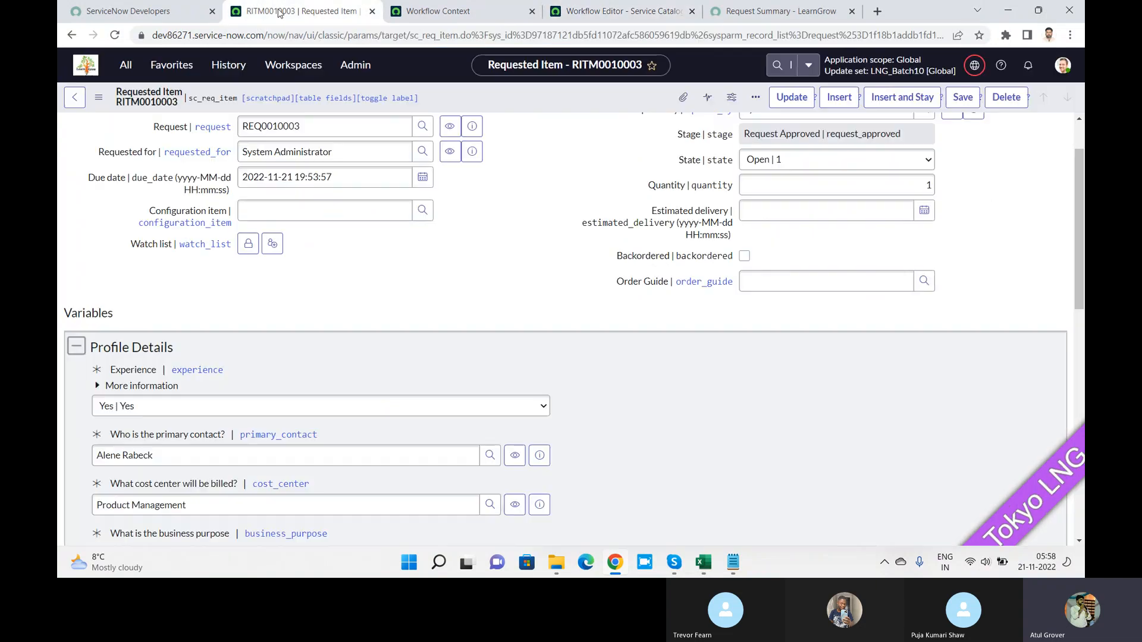
click(125, 64)
text(flow)
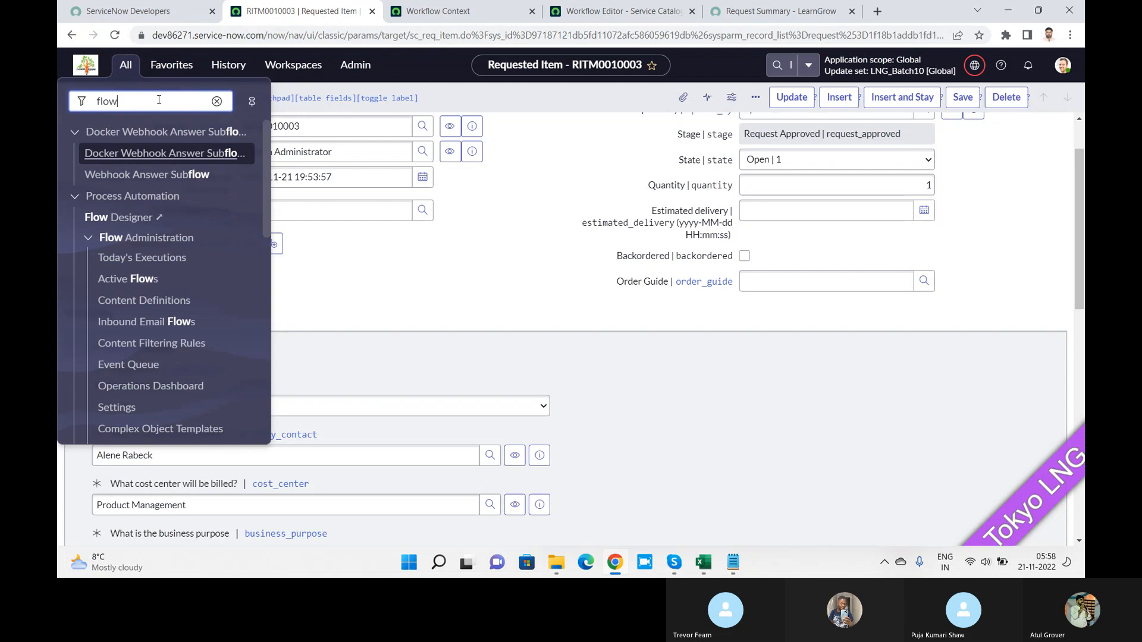
click(125, 219)
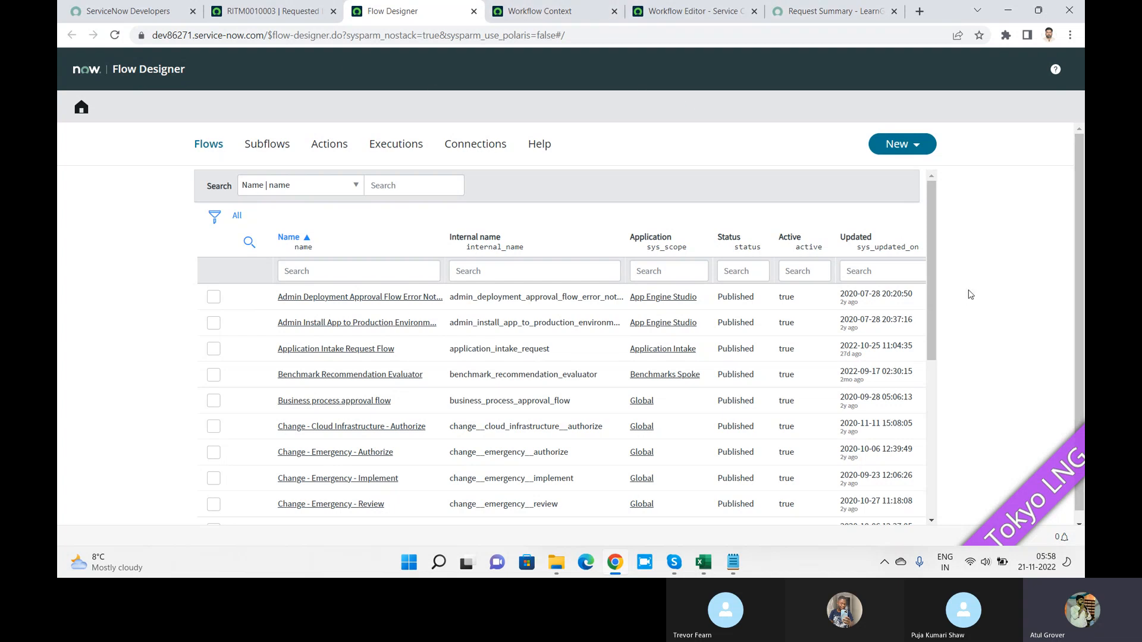
Step: Filter Flow Designer's flows by name '*request', browse the results, and open the New menu
drag(933, 218, 935, 192)
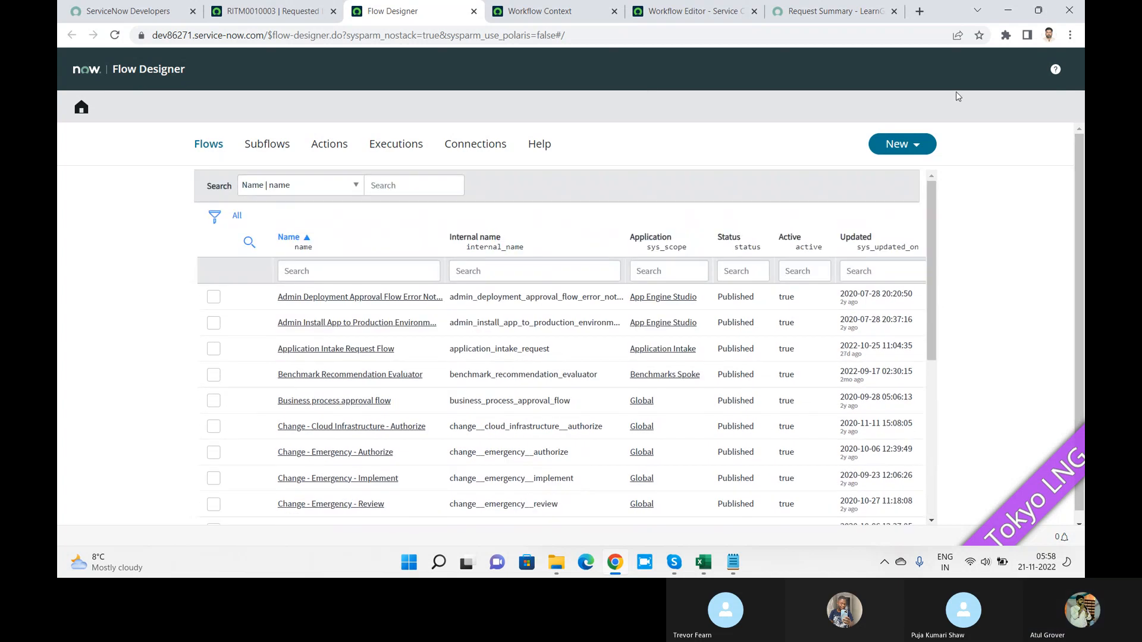
click(346, 277)
text(*req)
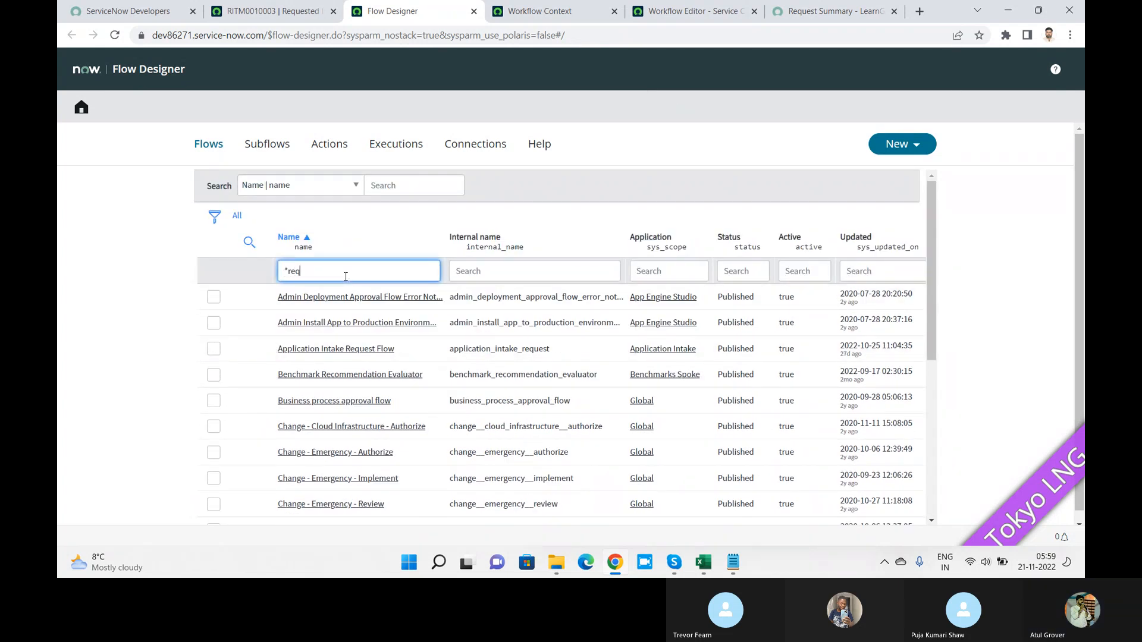
text(uest)
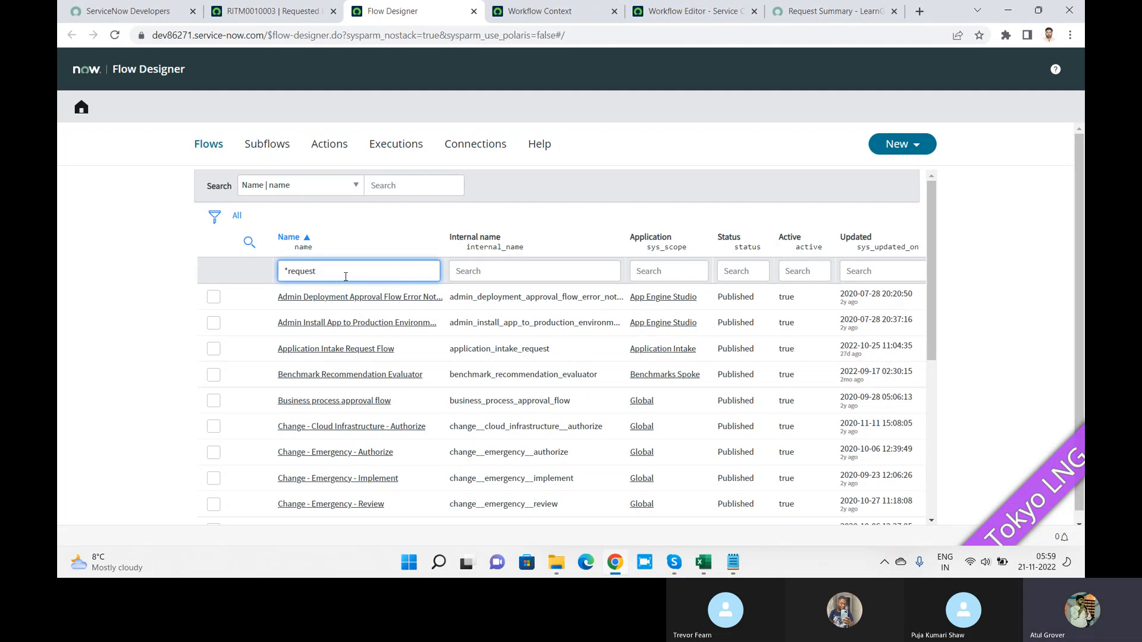
key(Return)
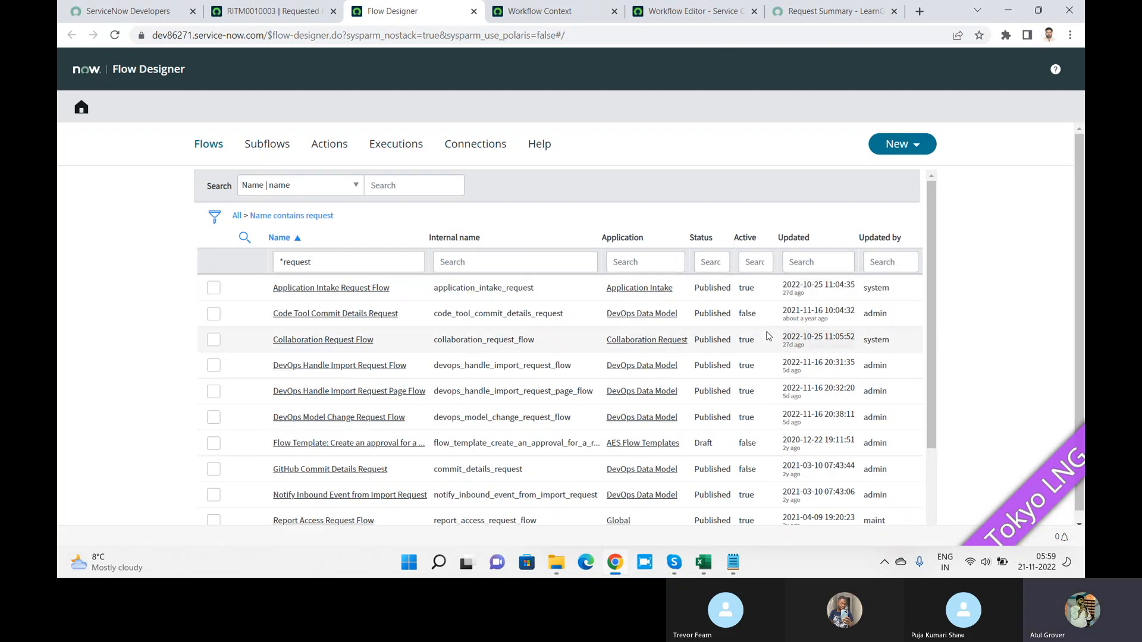
drag(937, 248, 939, 351)
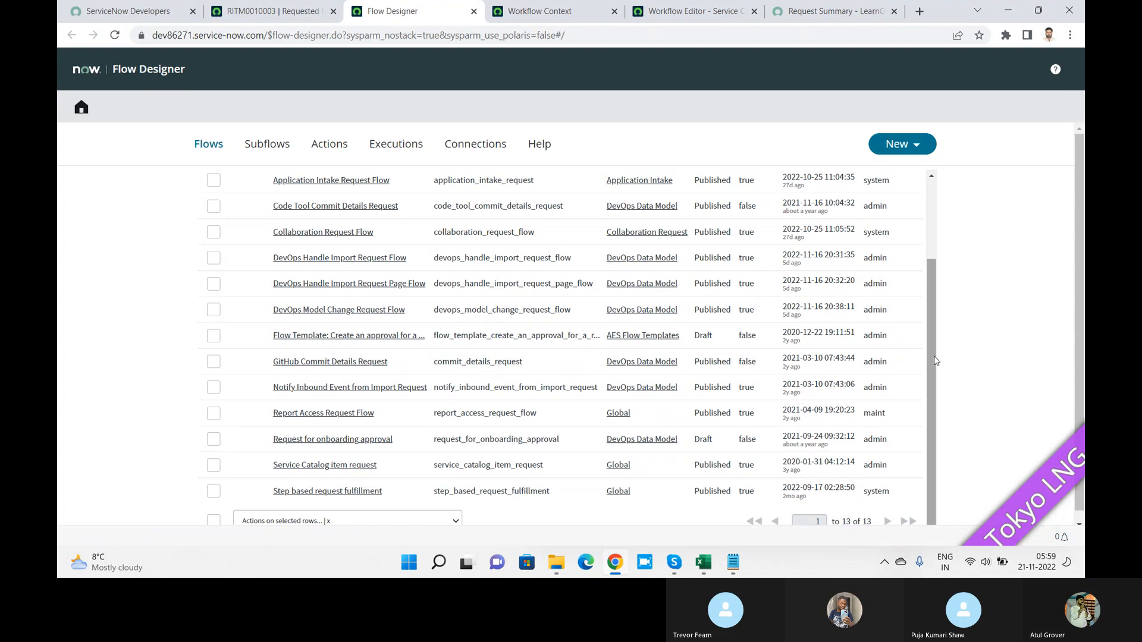
drag(934, 362, 935, 252)
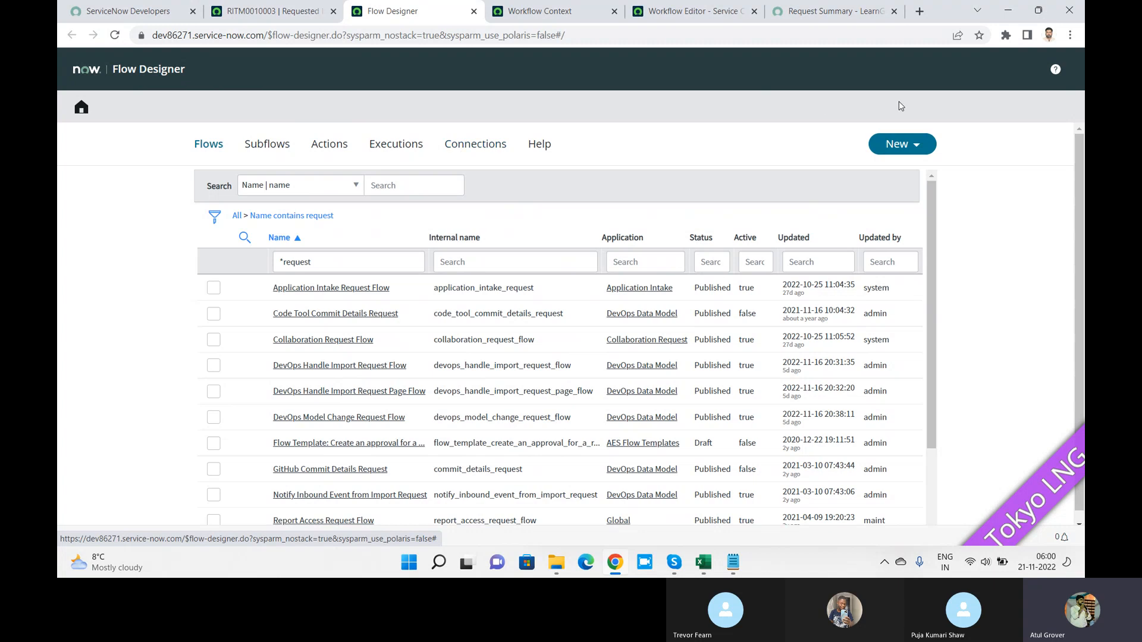
click(924, 149)
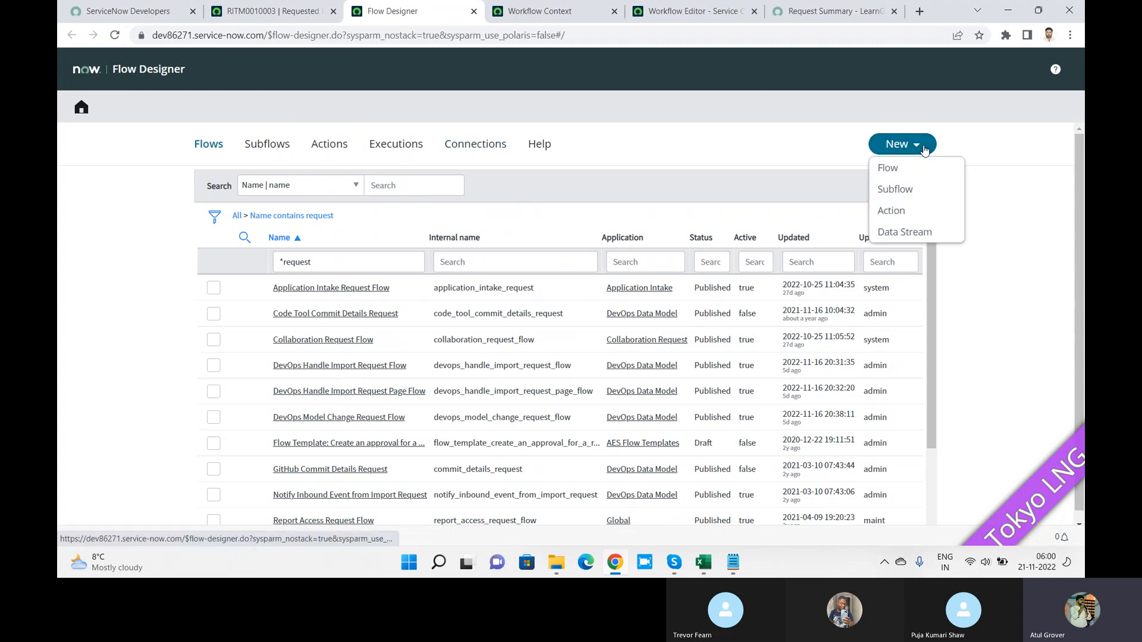
Step: Create a flow named LNG FLOW with protection None, running as the user who initiates the session
click(890, 169)
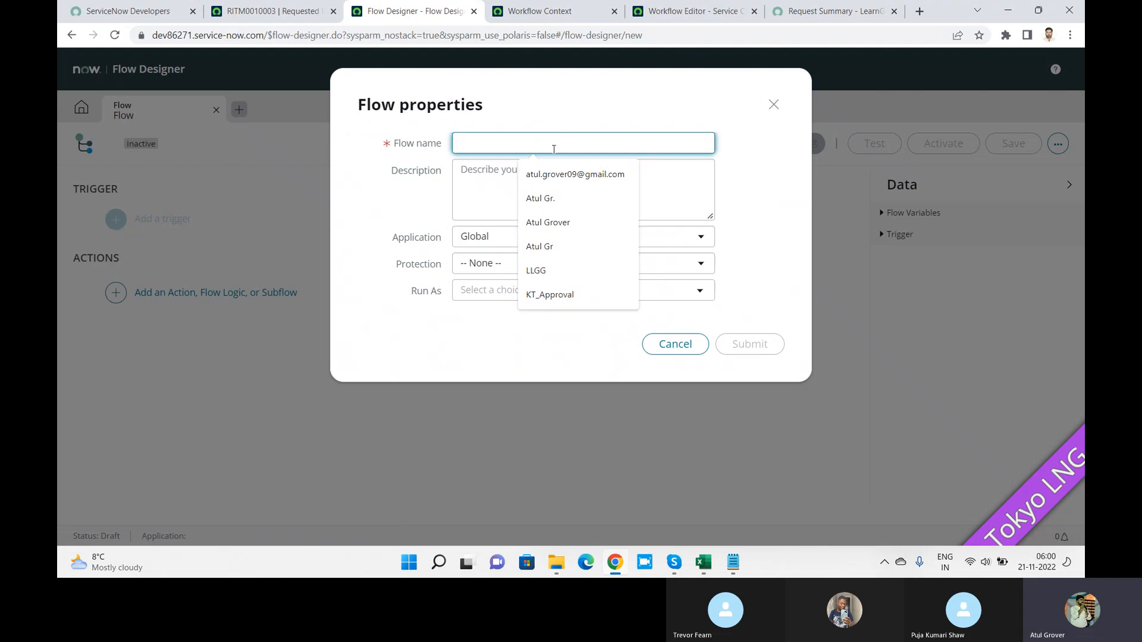
click(670, 184)
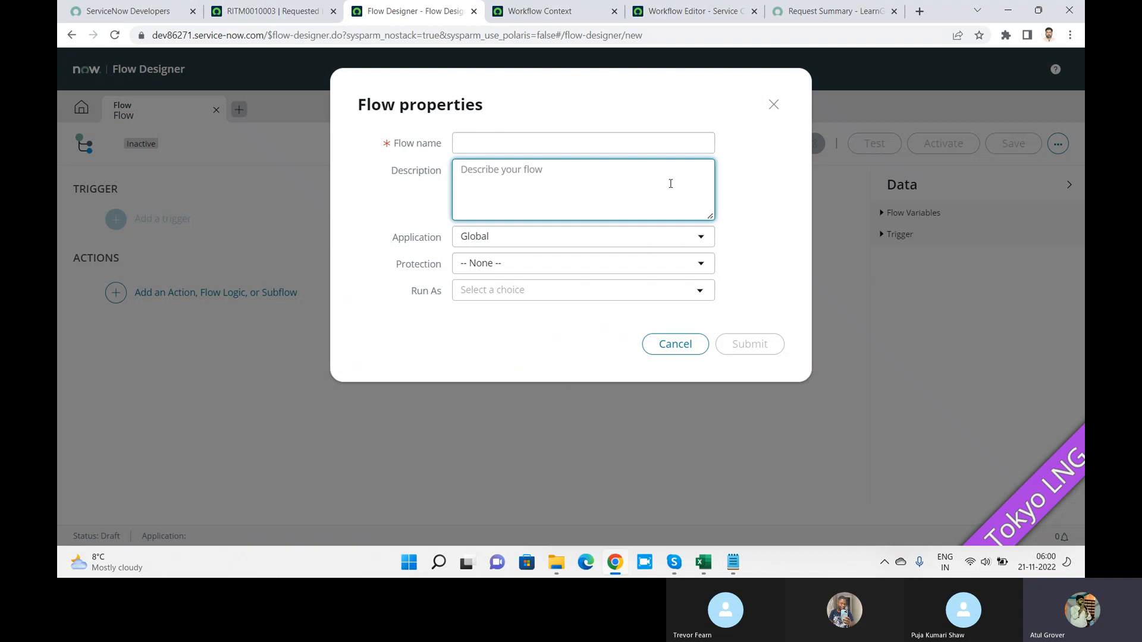
click(577, 142)
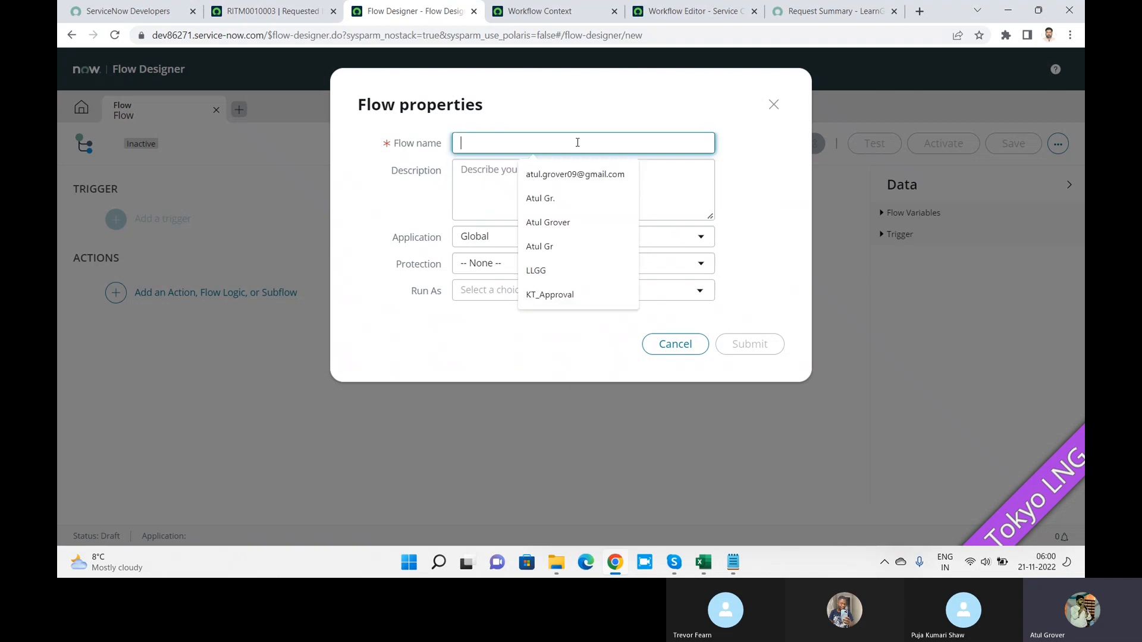
text(LNG)
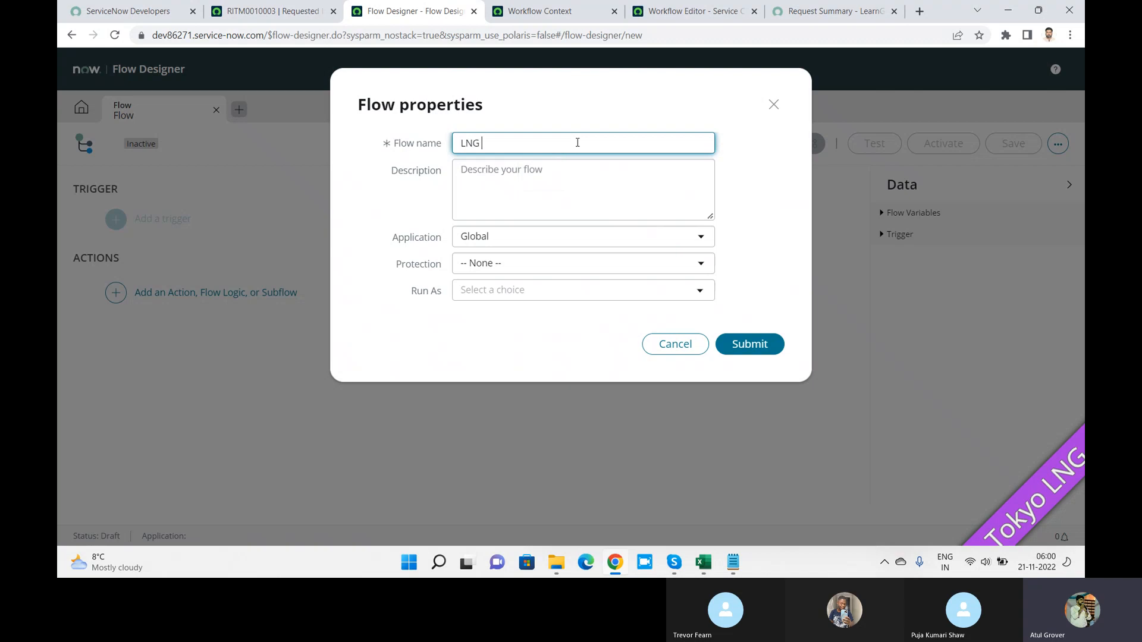
text( FLOW)
click(499, 269)
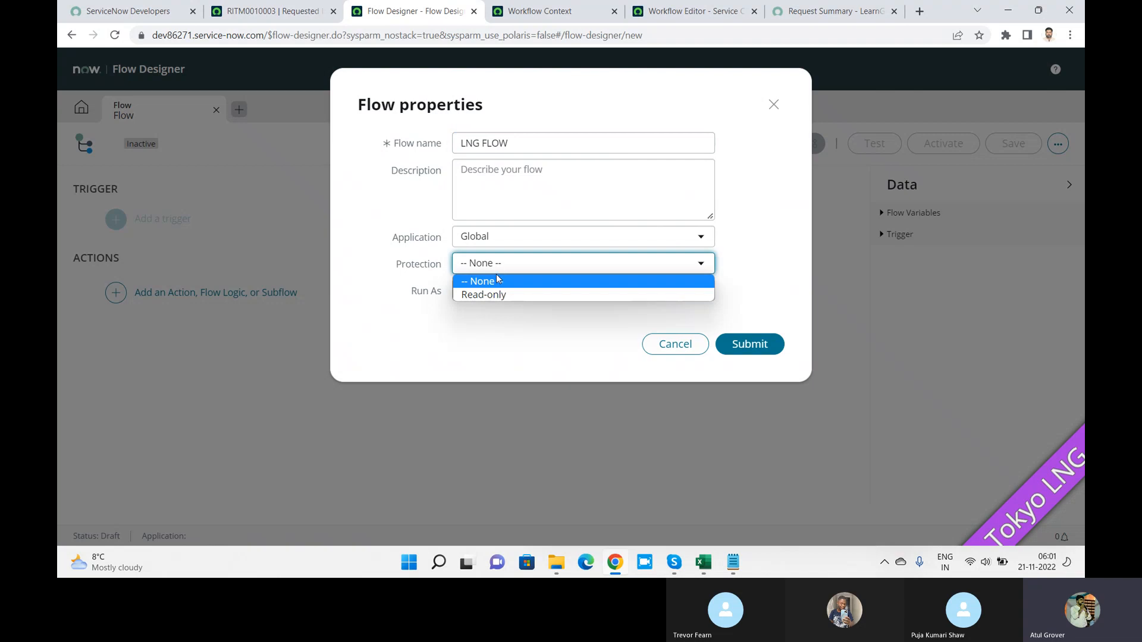
click(498, 281)
click(515, 301)
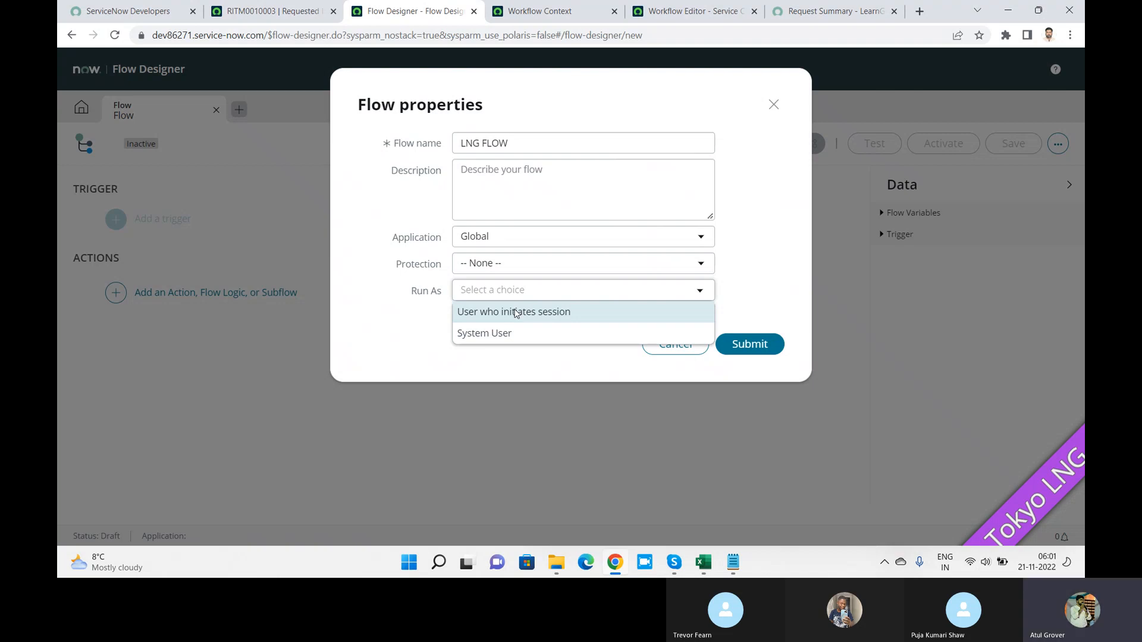
click(515, 313)
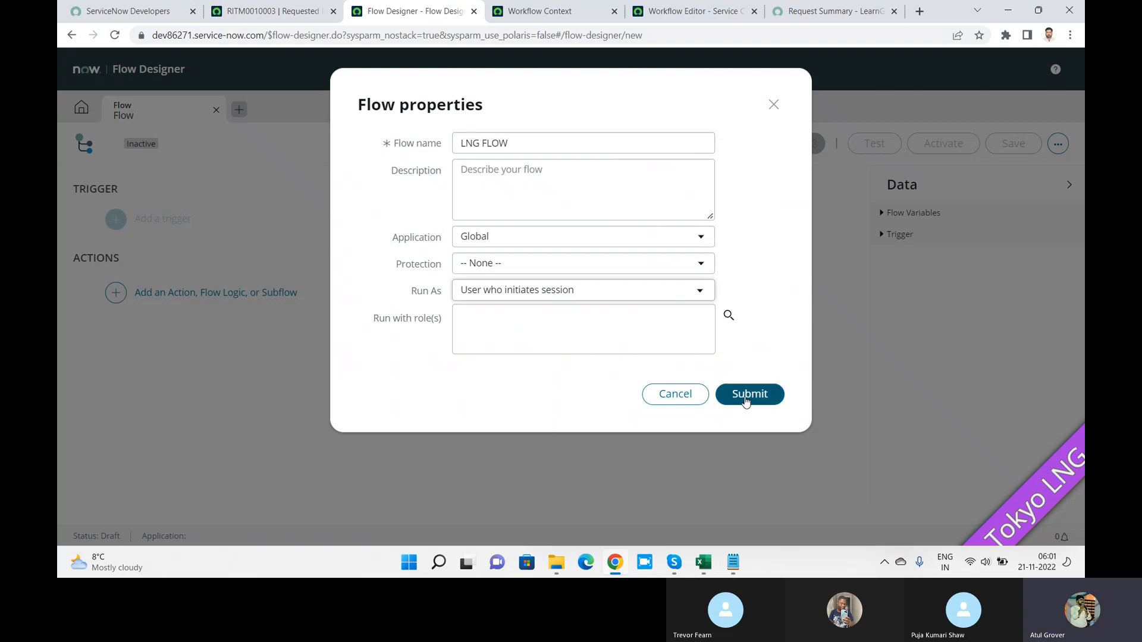
click(746, 399)
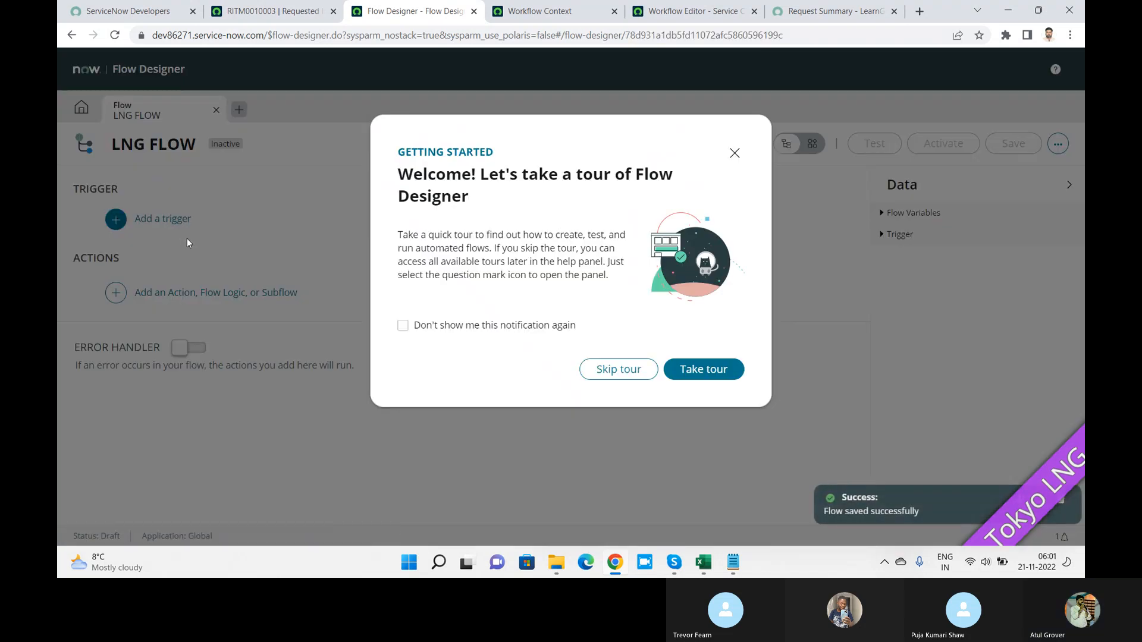
Step: Dismiss the welcome tour and give LNG FLOW a Service Catalog trigger
click(734, 153)
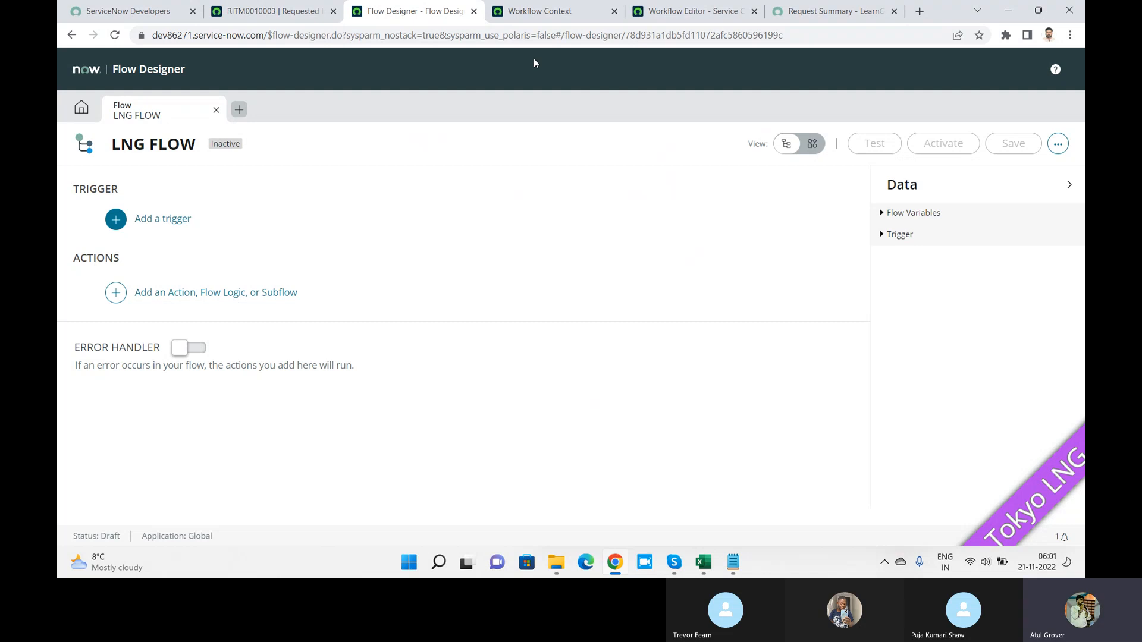
click(117, 221)
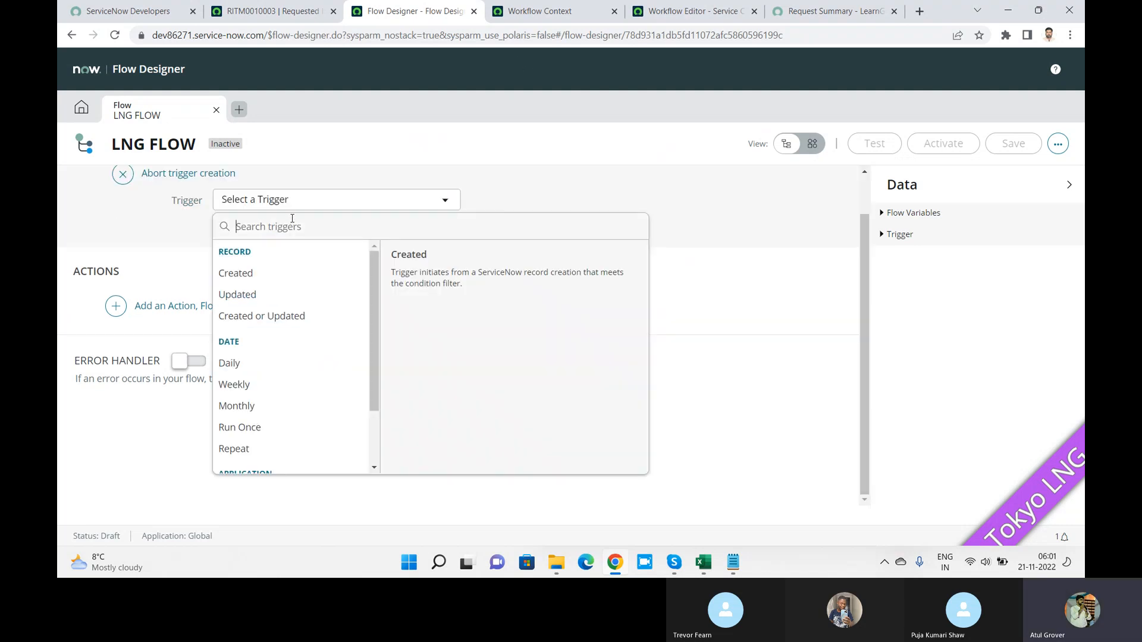
text(cata)
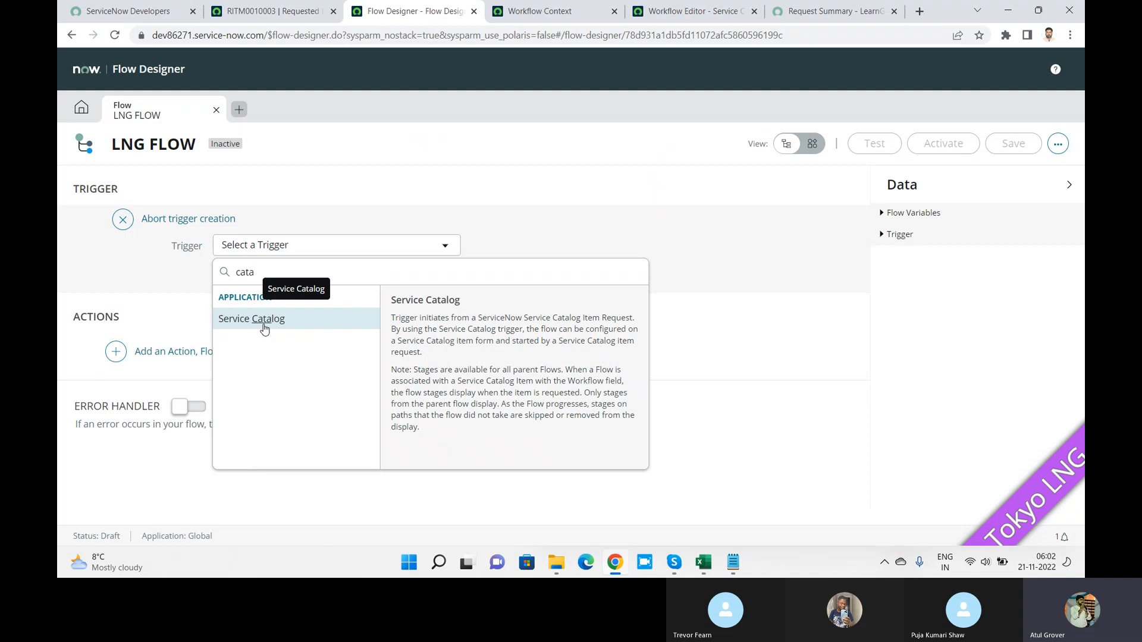
key(BackSpace)
key(BackSpace)
key(BackSpace)
text(han)
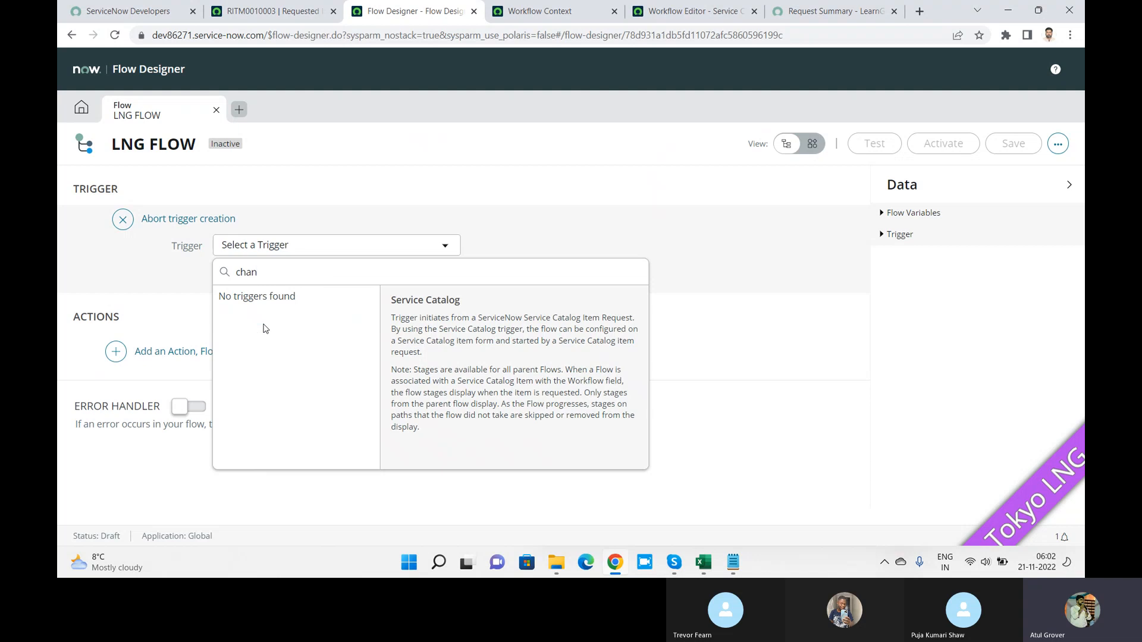
key(BackSpace)
key(BackSpace)
key(BackSpace)
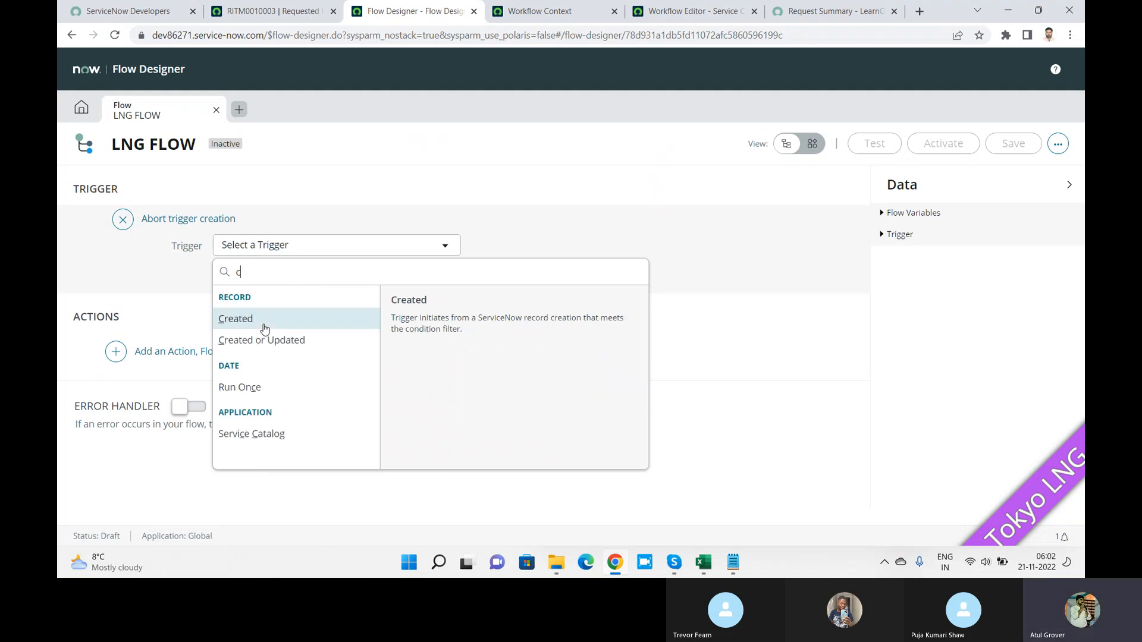
key(BackSpace)
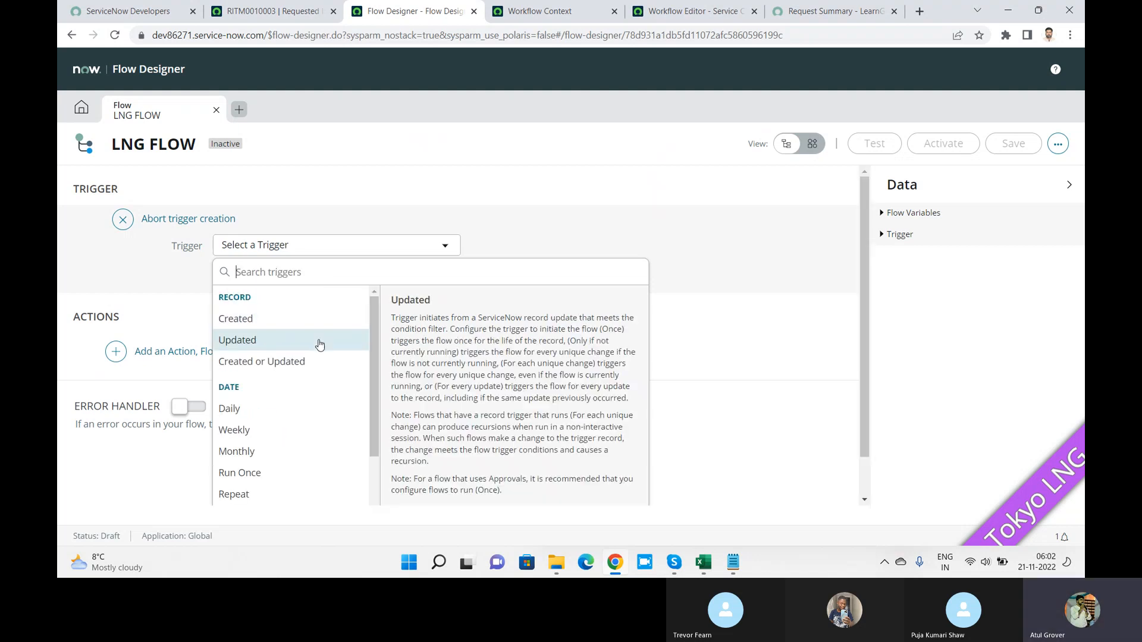
drag(372, 327, 370, 406)
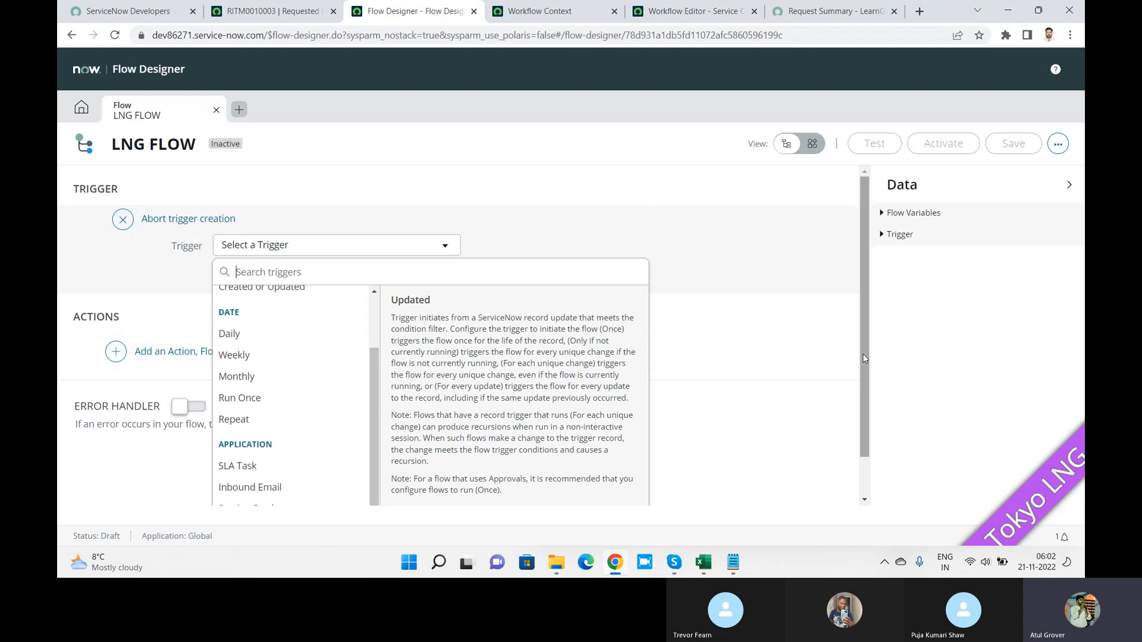
drag(864, 356, 864, 393)
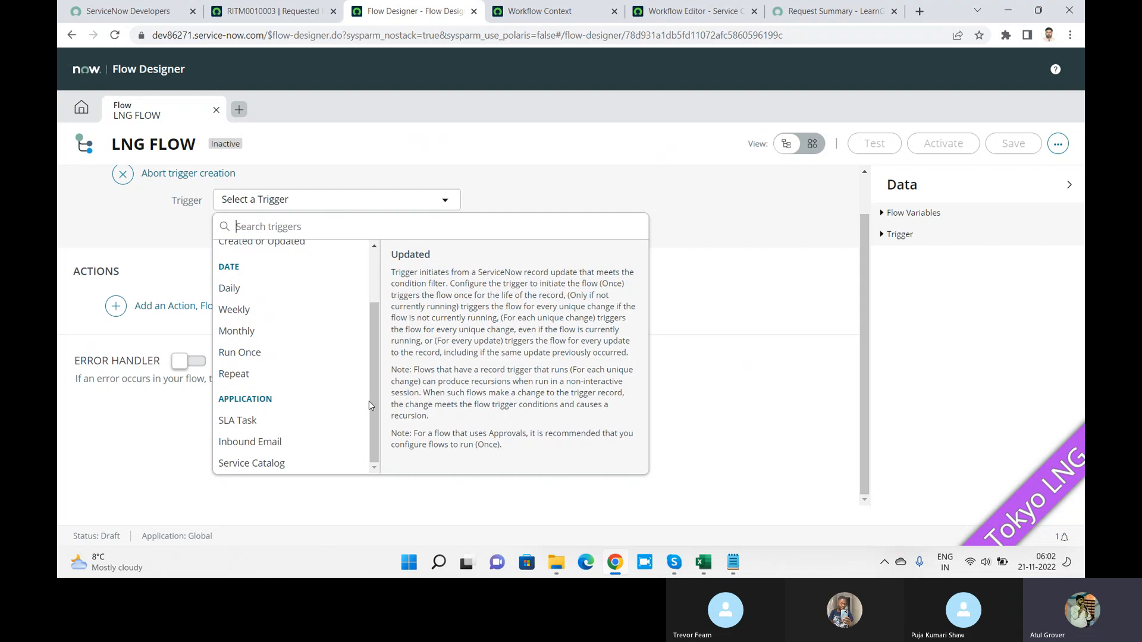
click(276, 464)
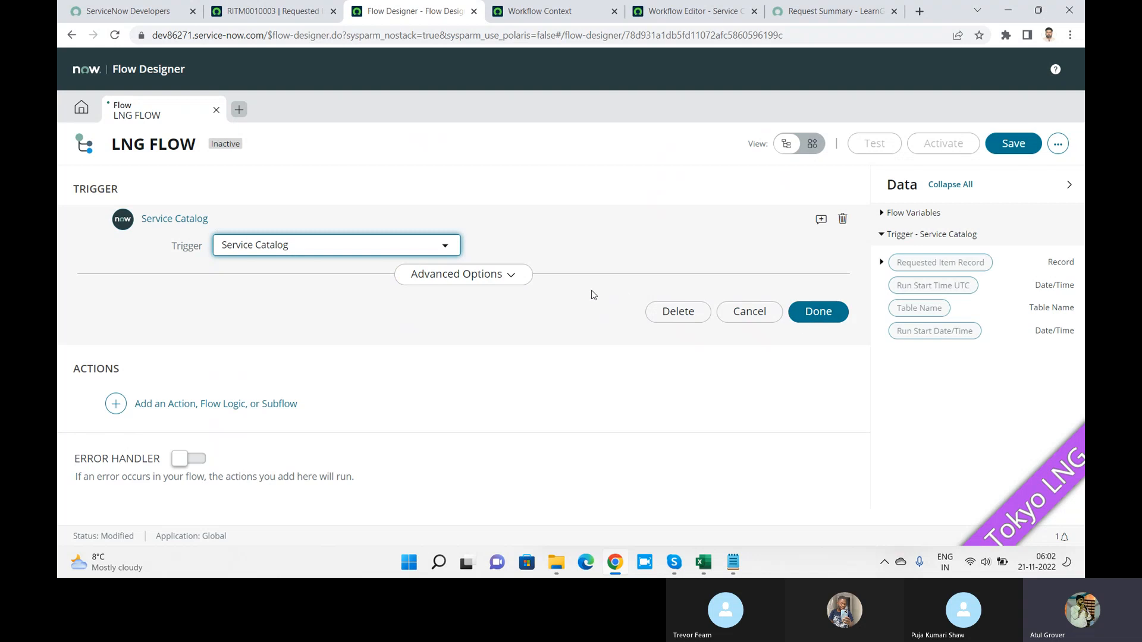
Step: Set the trigger's advanced option to run the flow in background, then view the request summary
click(509, 277)
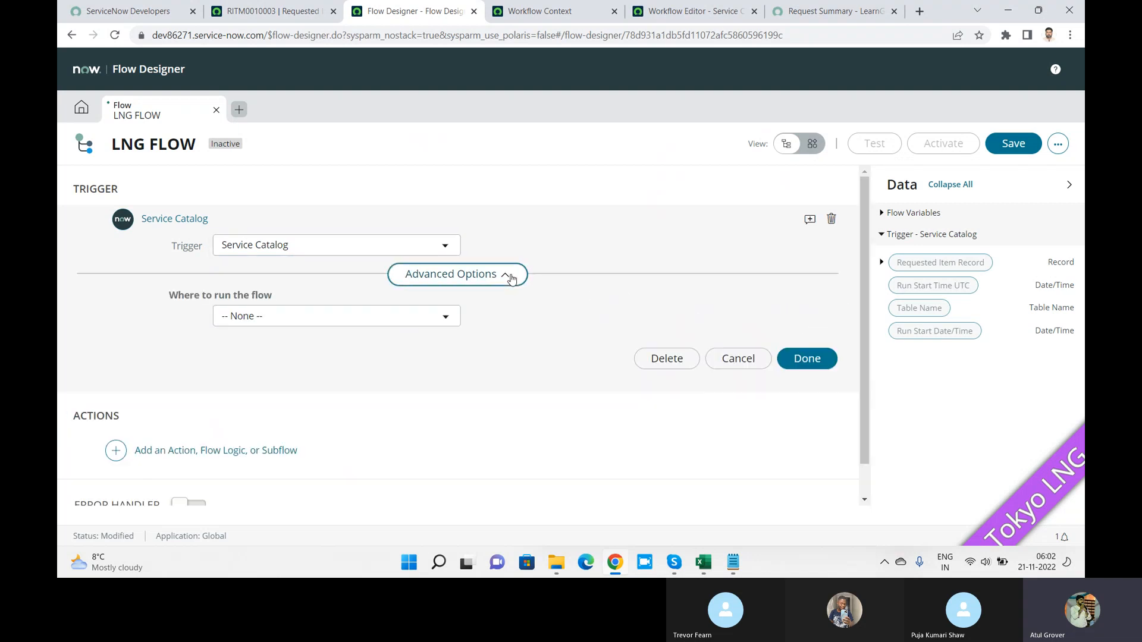
click(418, 319)
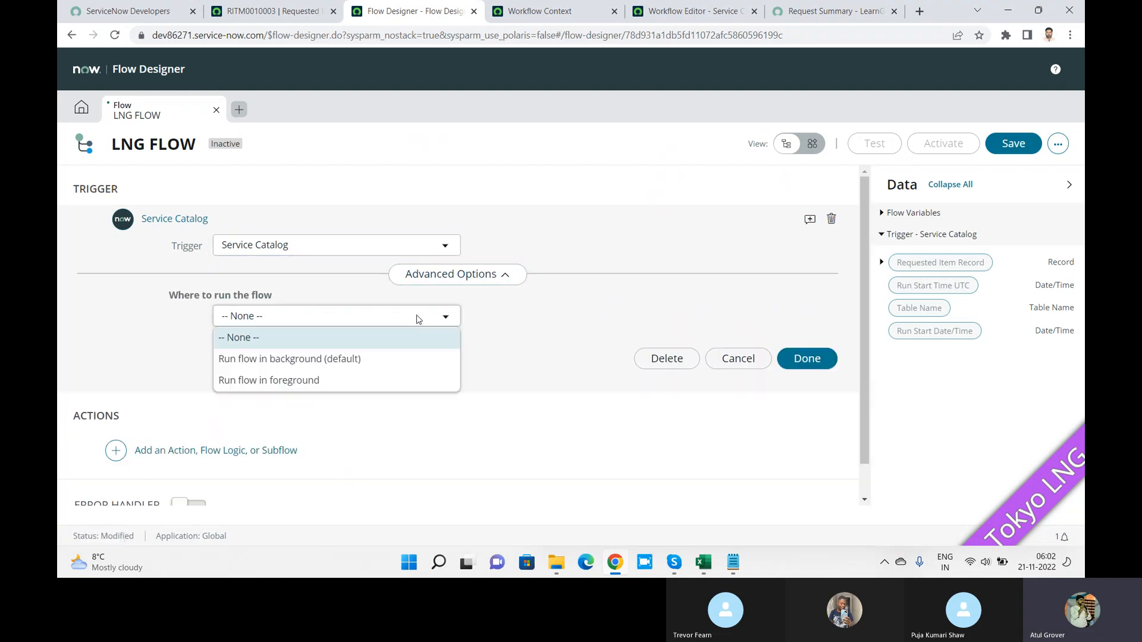
click(355, 360)
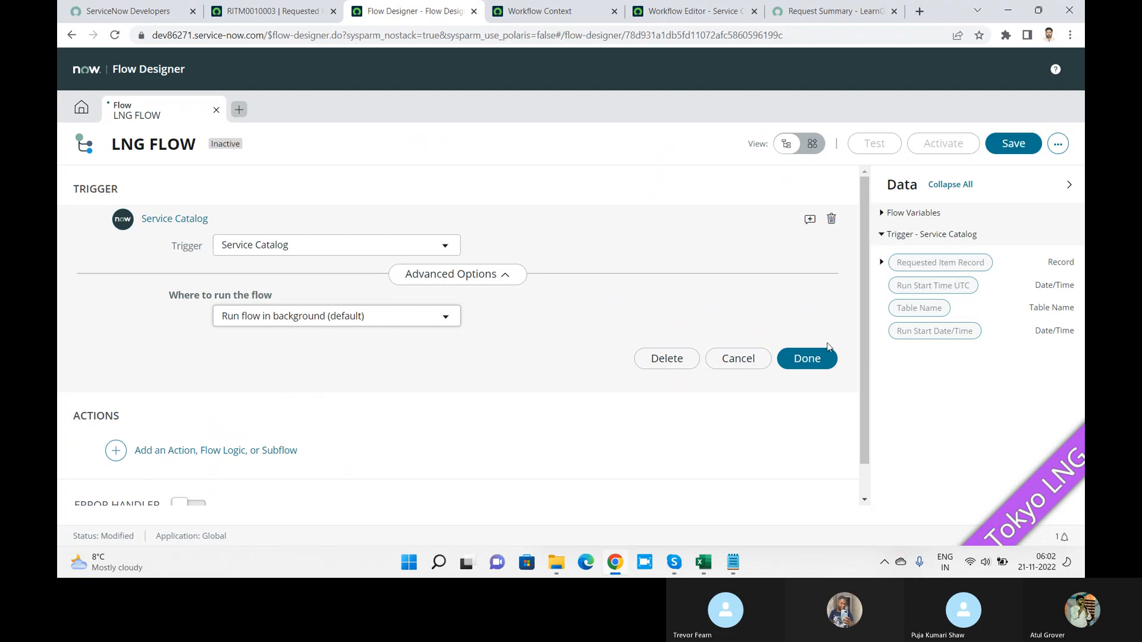
click(816, 360)
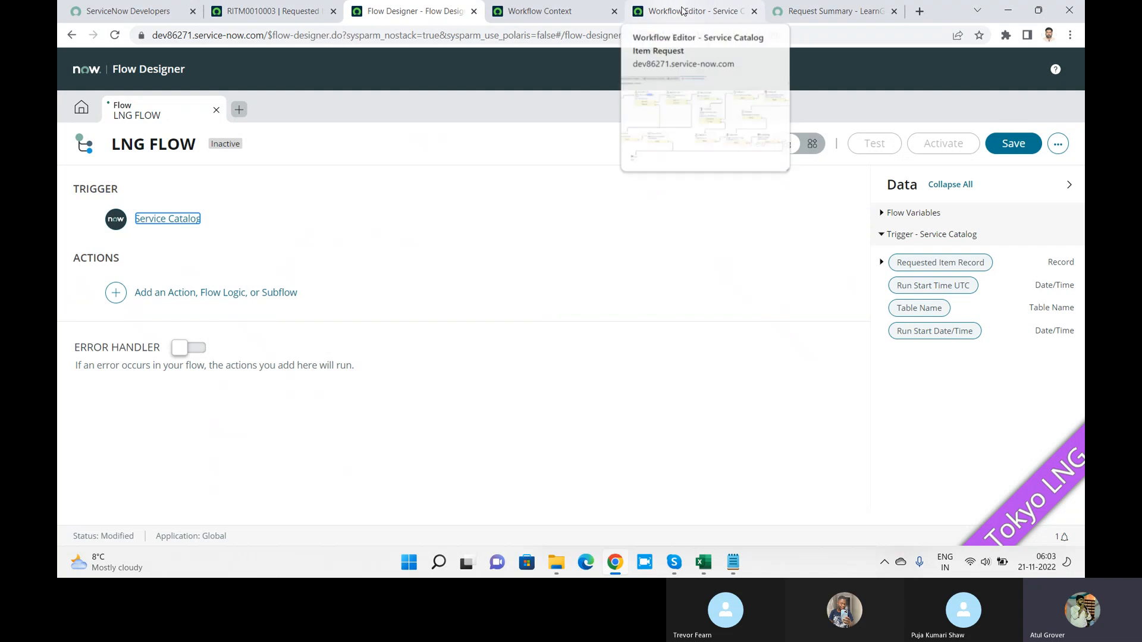
click(859, 6)
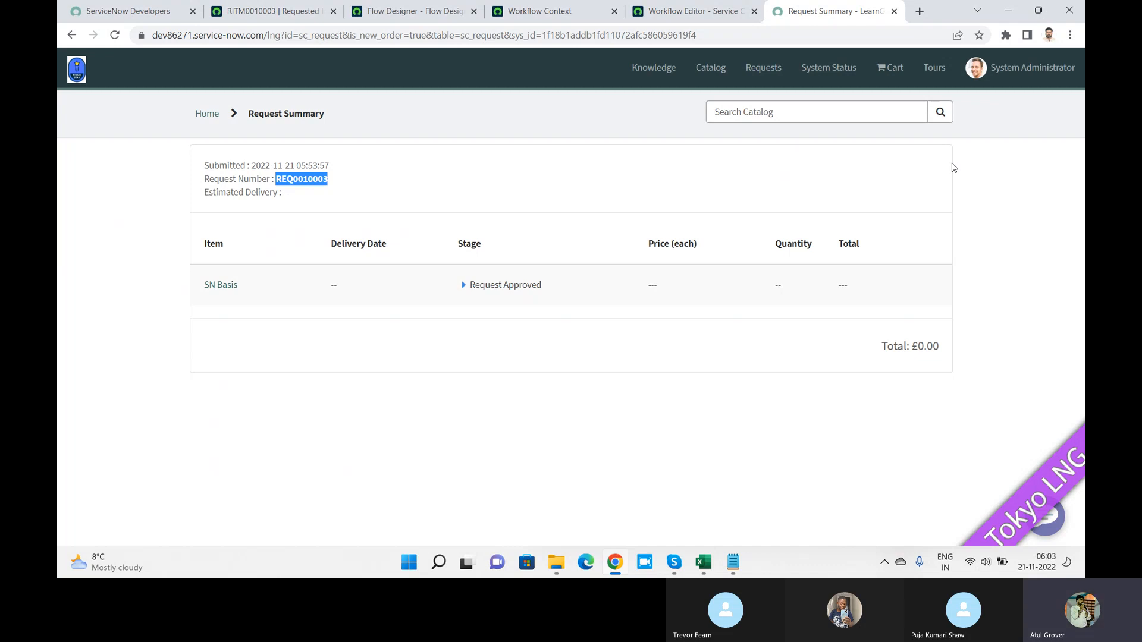
Step: Open the System Administrator profile, switch it to Default view, and select the URL parameters
click(236, 18)
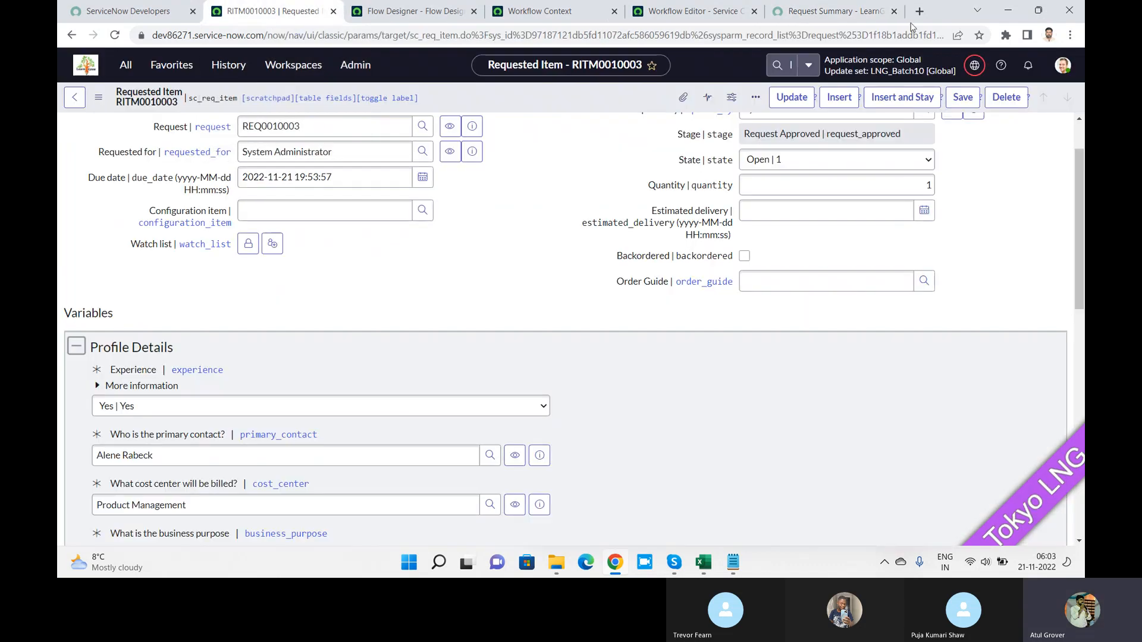
click(1061, 65)
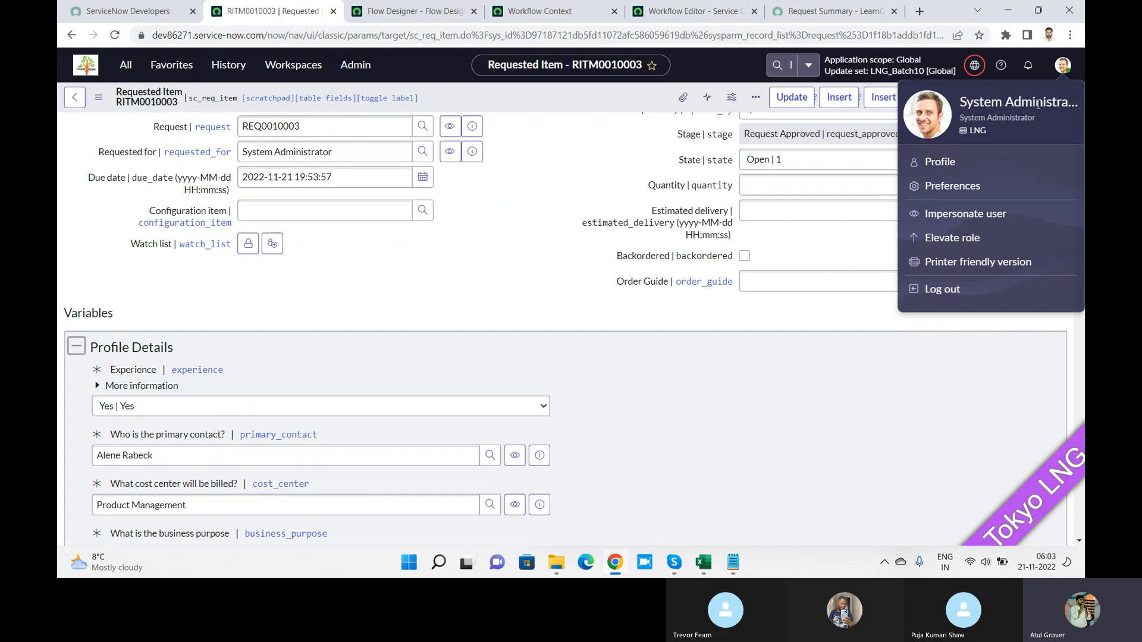
click(940, 161)
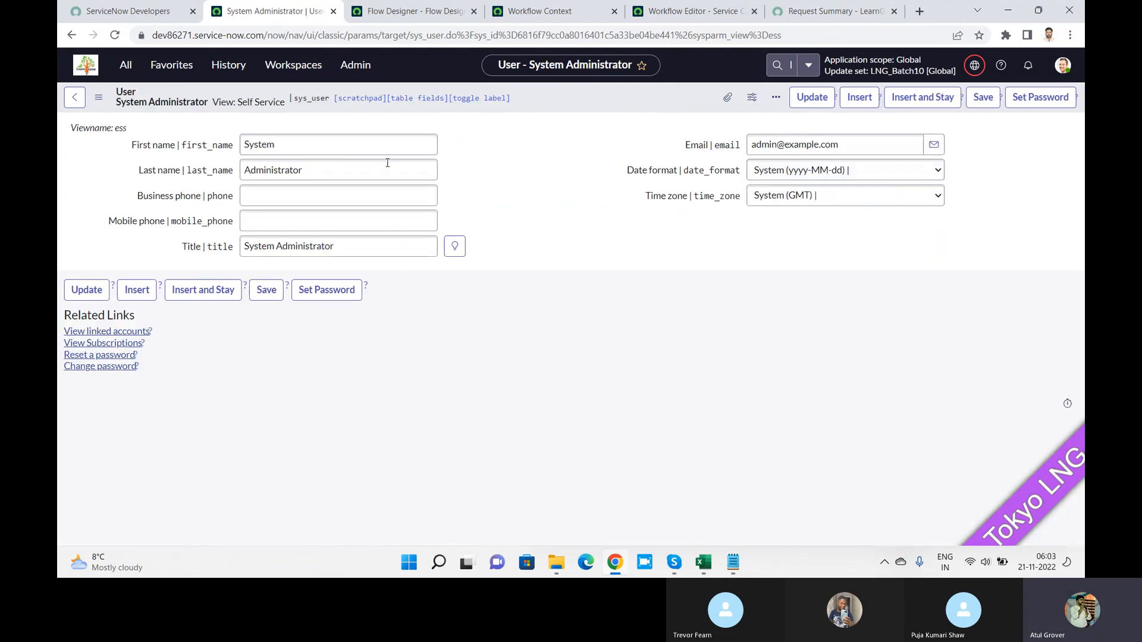
click(99, 98)
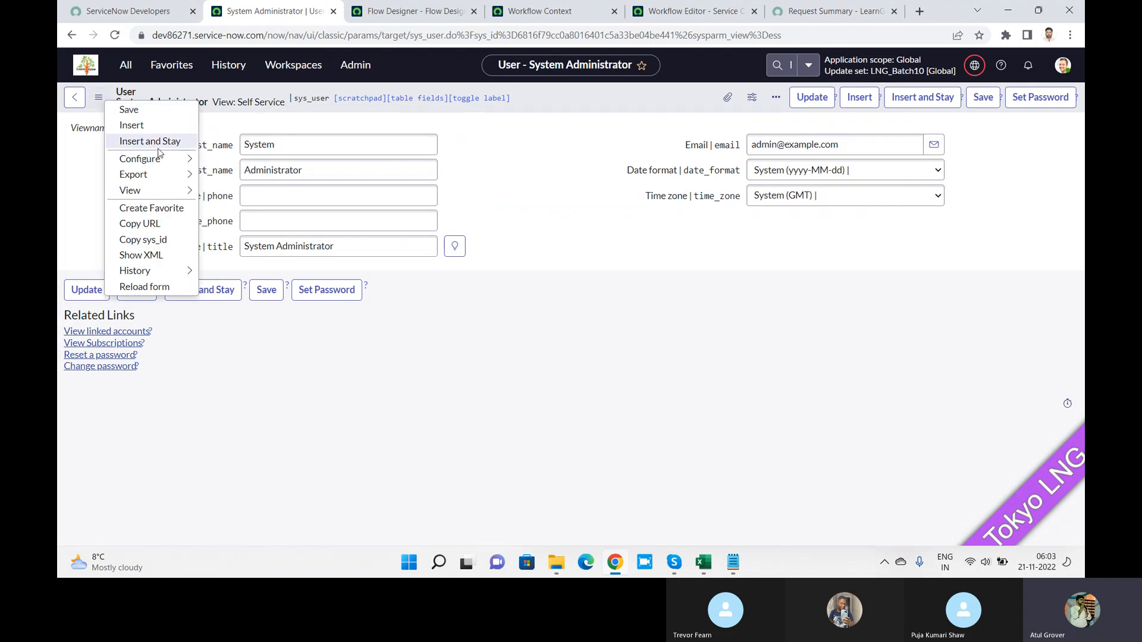
mouse_move(183, 182)
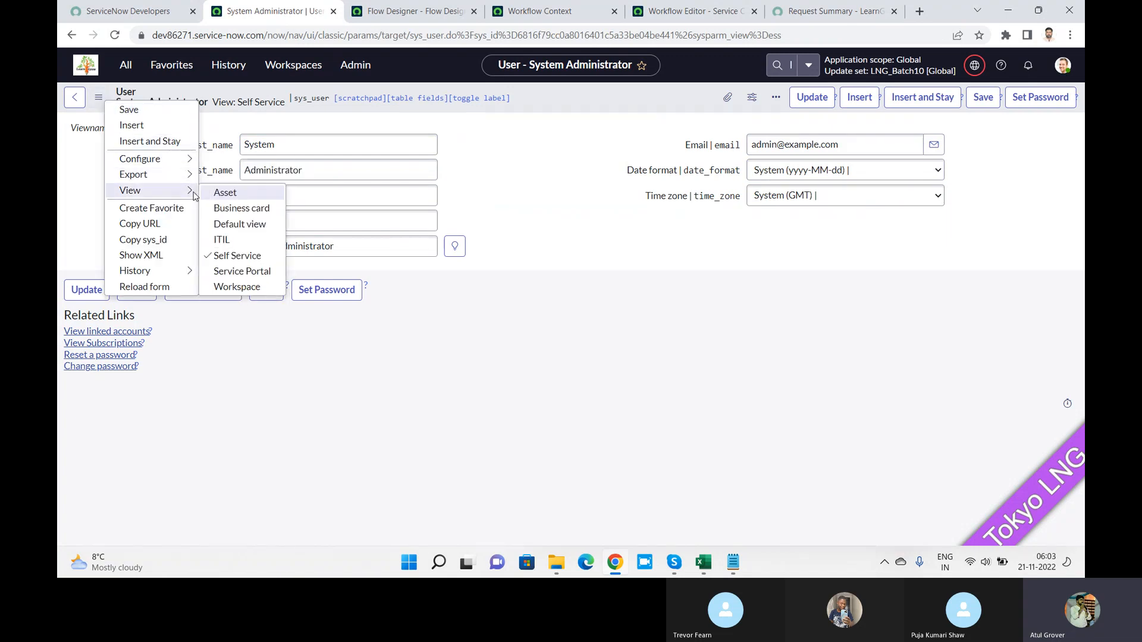
click(222, 228)
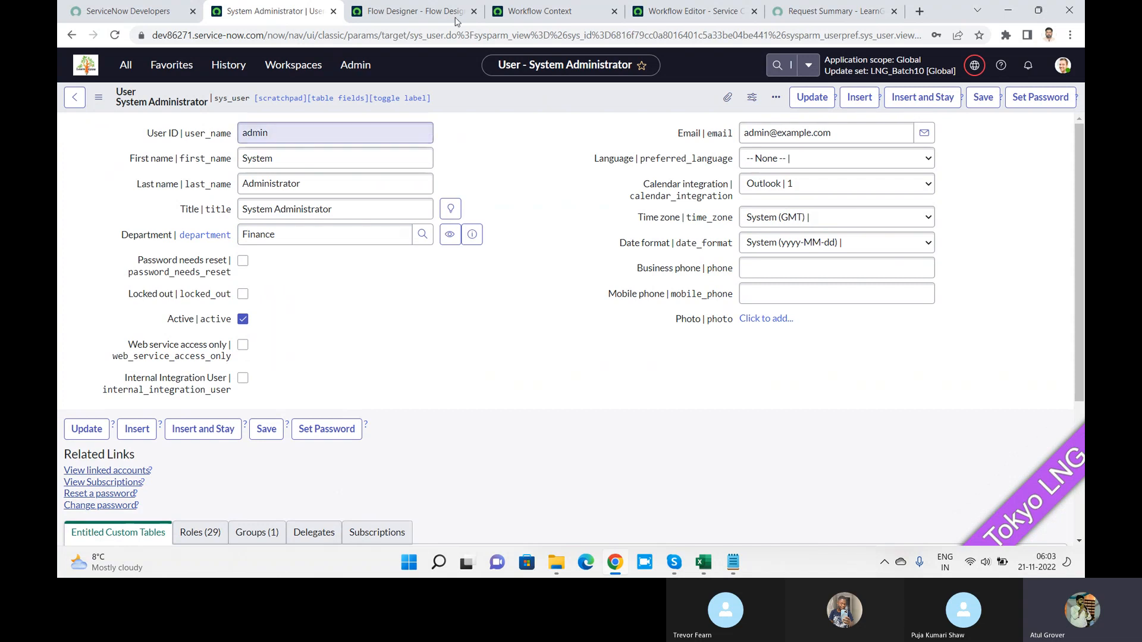
drag(460, 35, 925, 35)
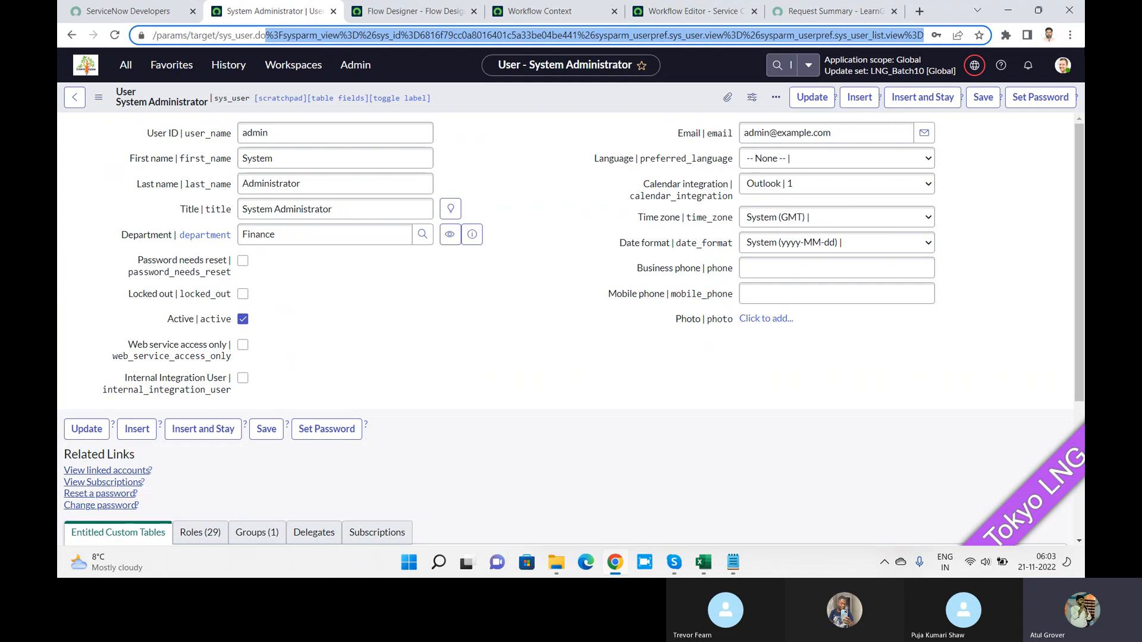
Step: Trim the address to the sys_user table and open the All Users list
key(BackSpace)
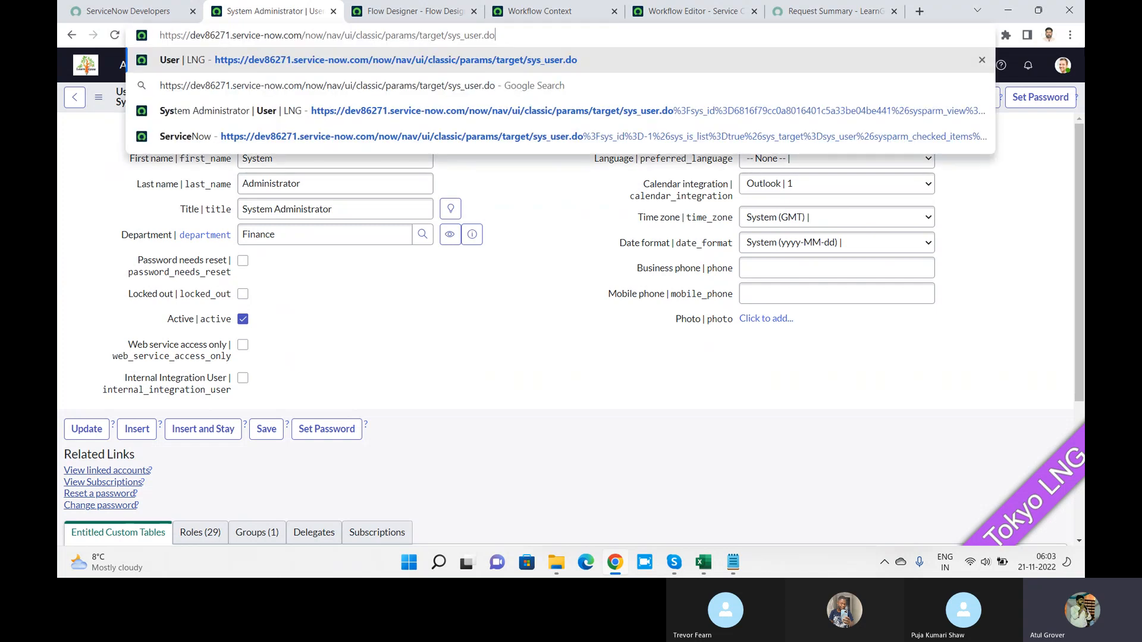
key(Return)
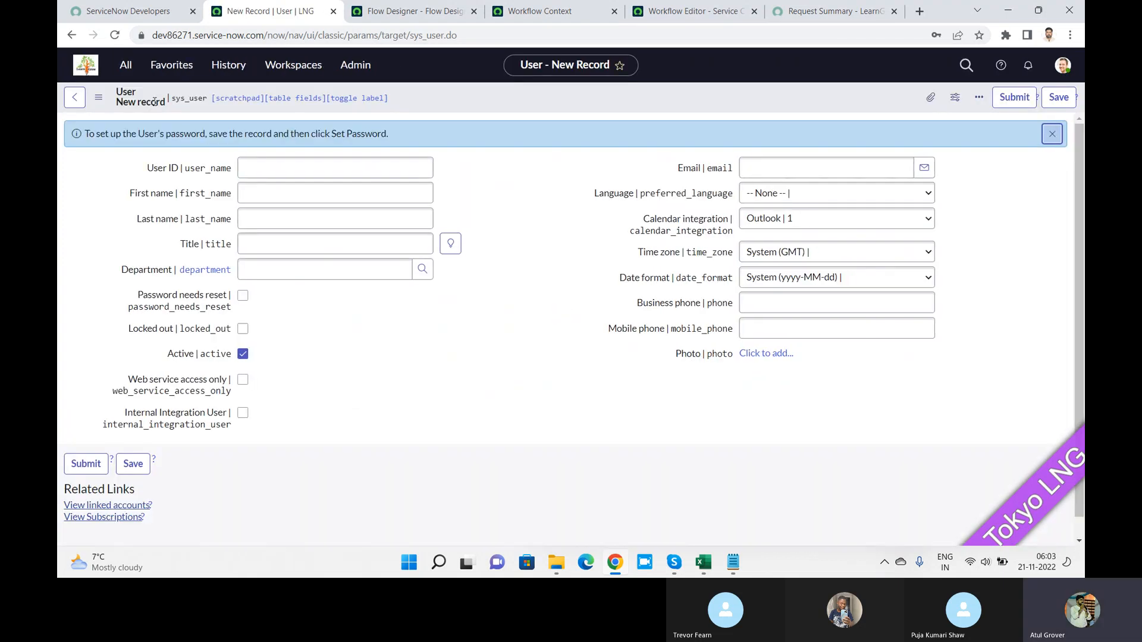
click(126, 64)
text(user a)
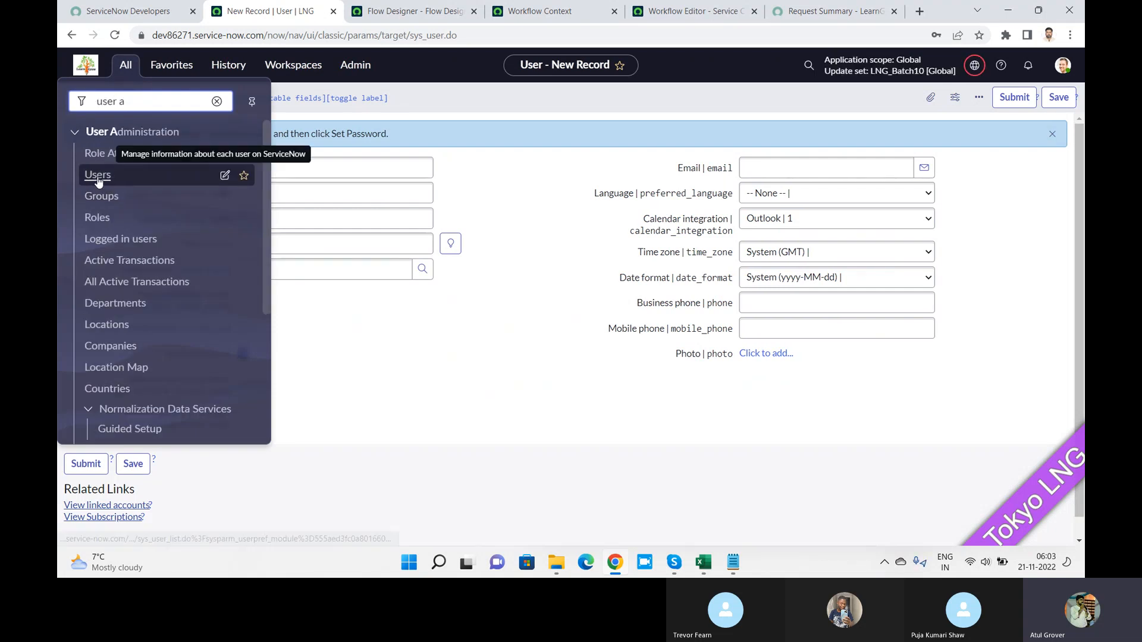
click(98, 176)
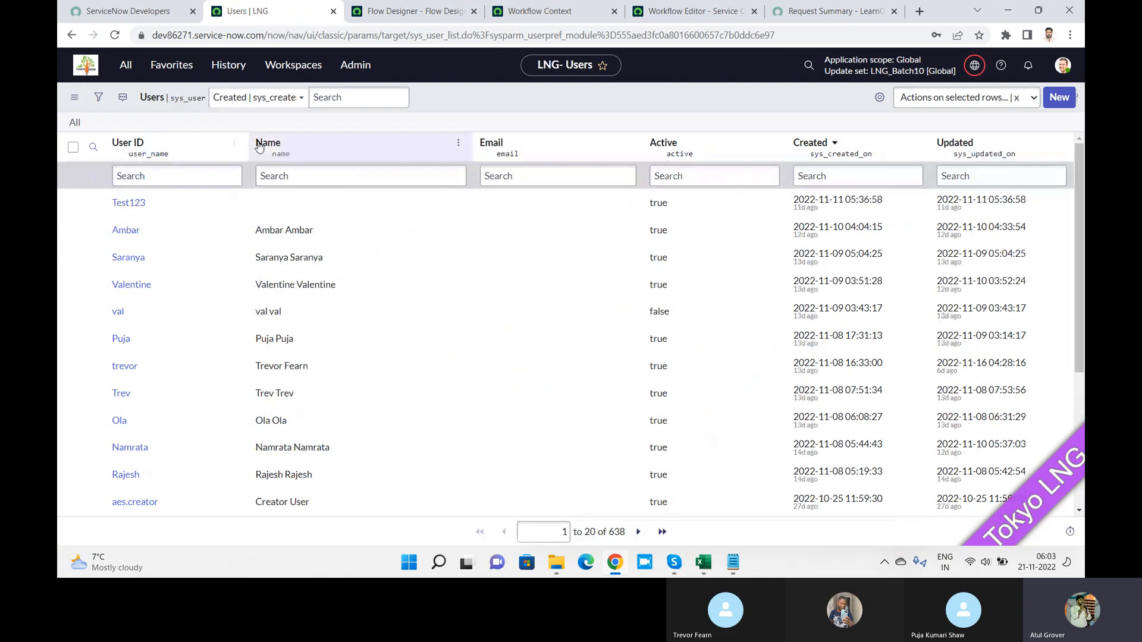
Step: Add the Manager column to the Users list, placed directly after Name
click(879, 97)
click(397, 216)
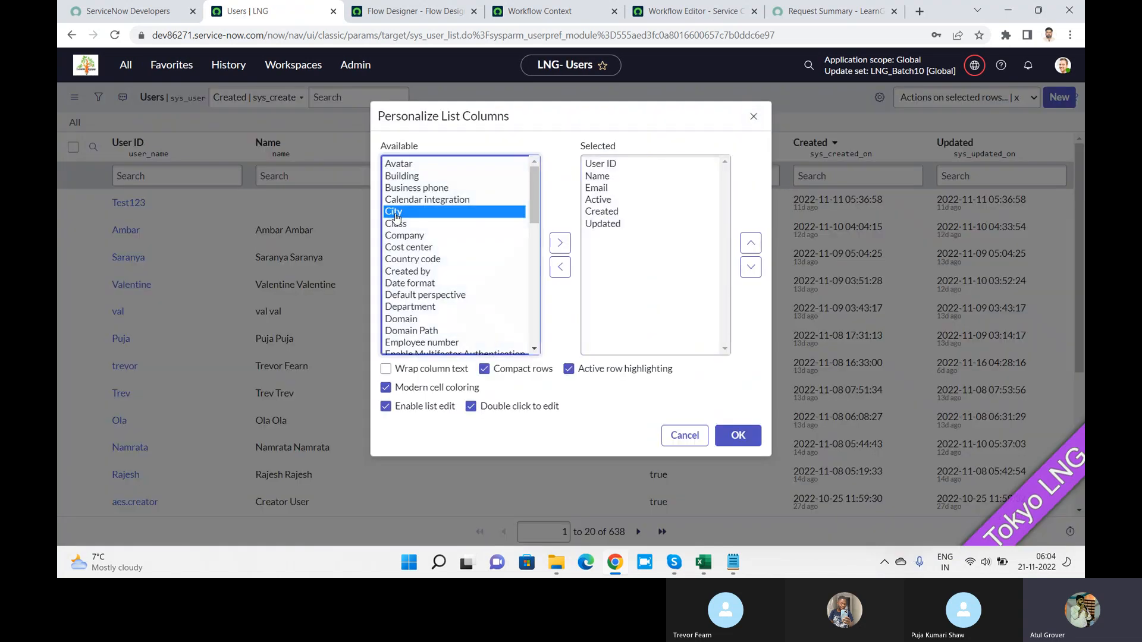
key(m)
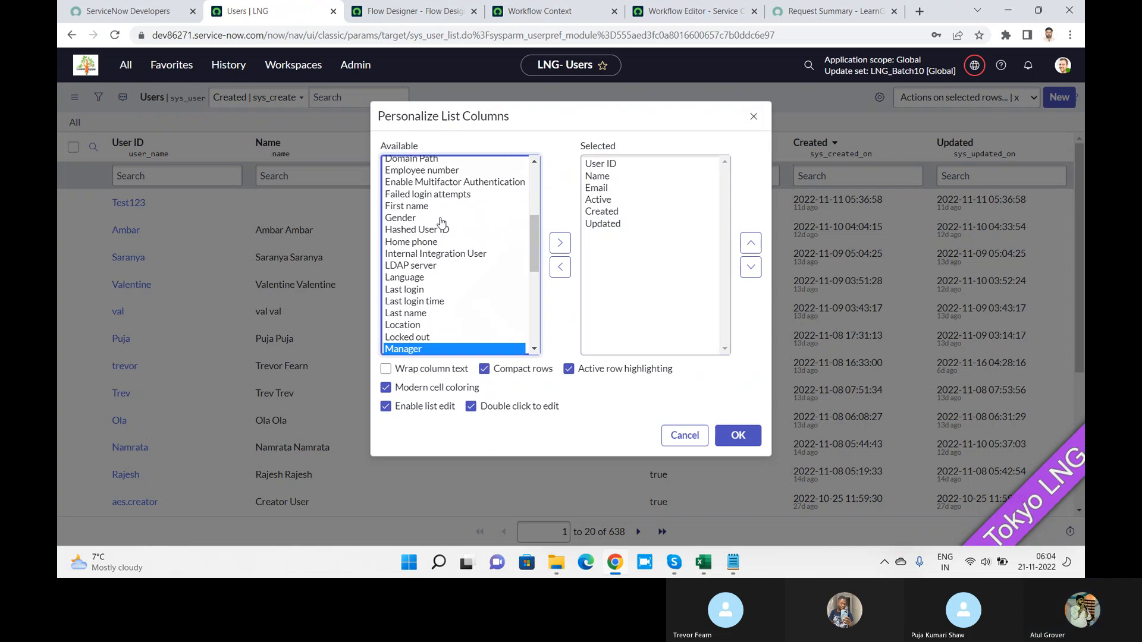
click(560, 243)
click(752, 250)
click(752, 242)
click(751, 242)
click(751, 243)
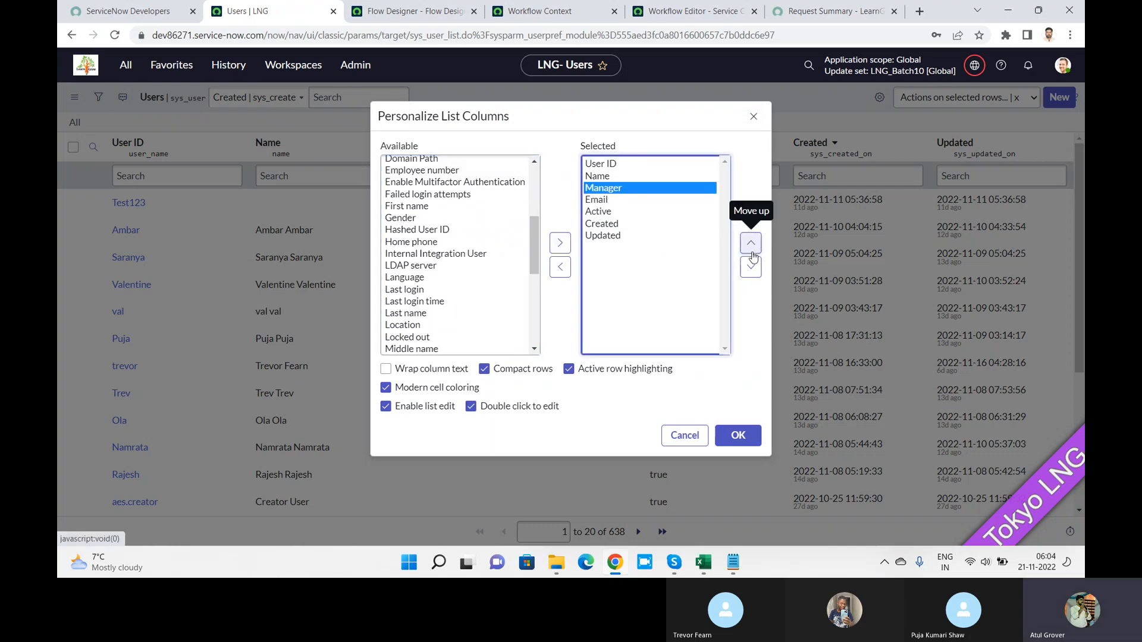
click(747, 434)
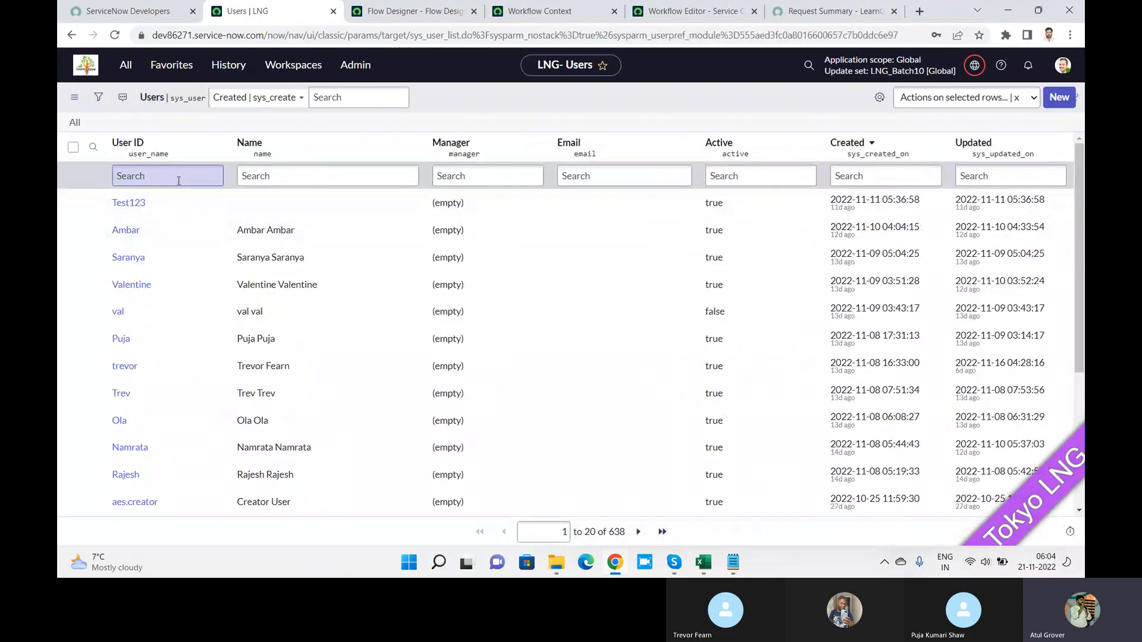
Step: Filter the Users list to User IDs containing '*admin'
click(179, 181)
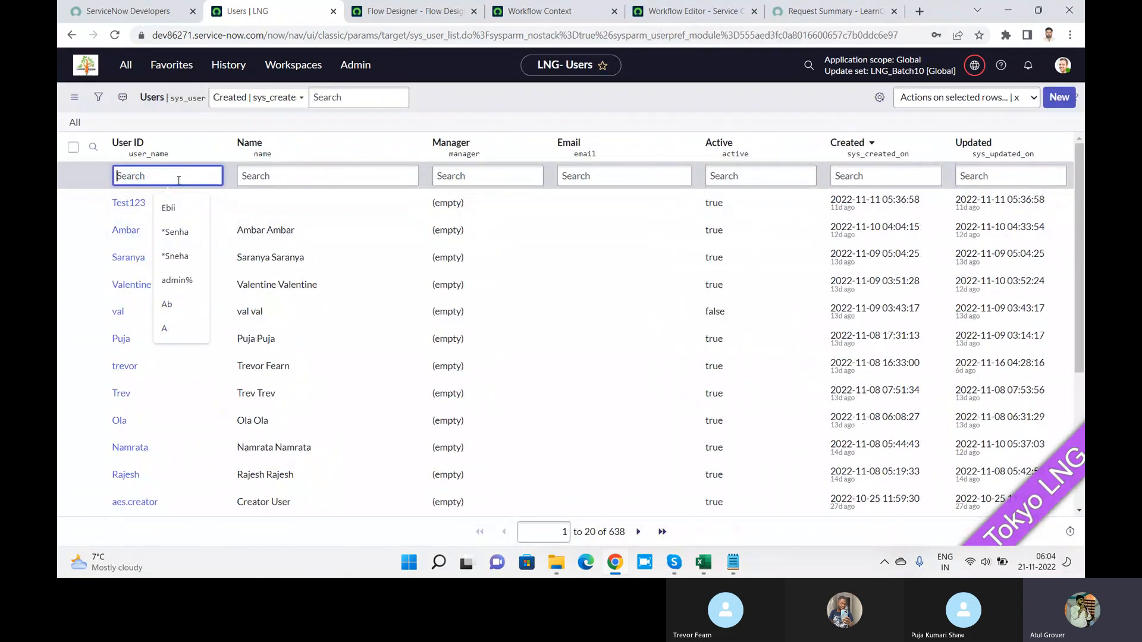
text(*admin)
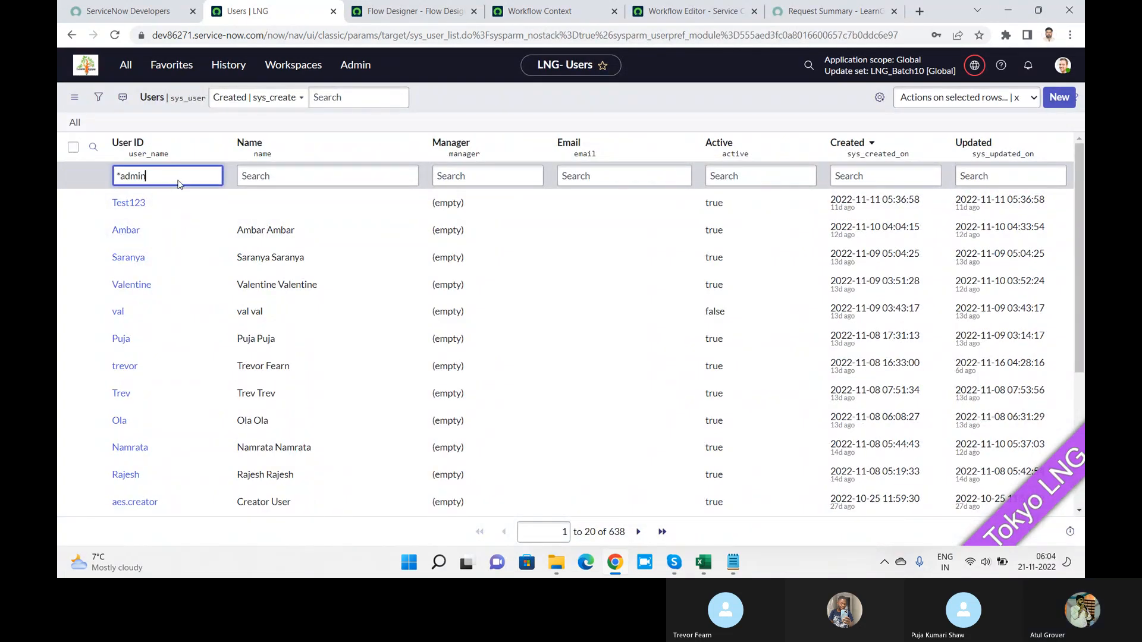
key(Return)
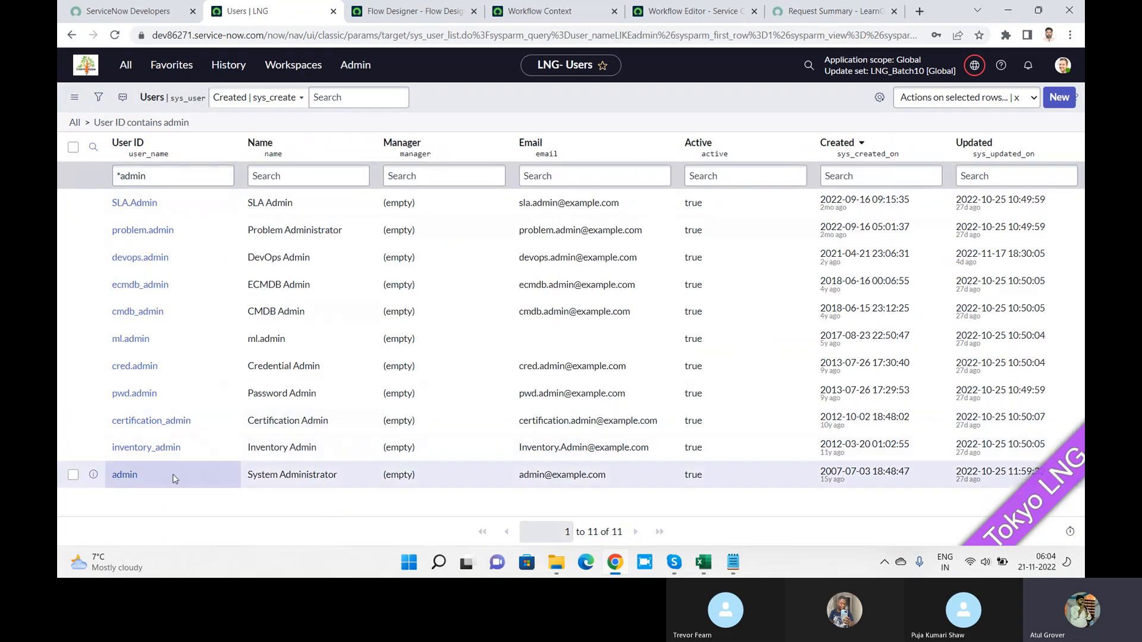
Step: Assign a manager to the System Administrator user in the list and save it
click(441, 472)
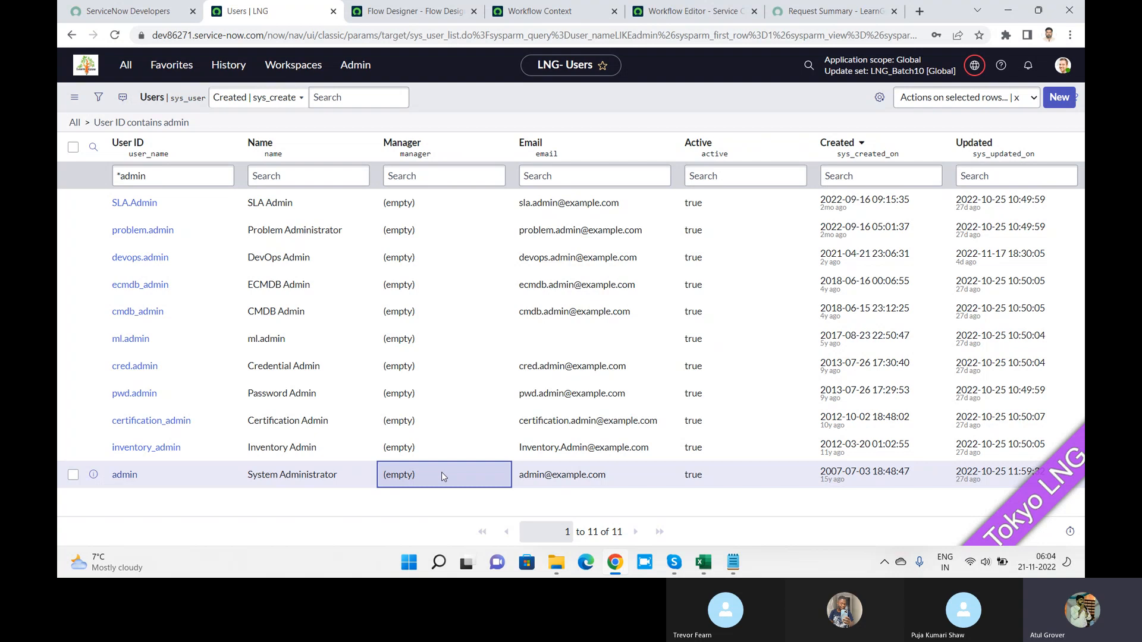
double_click(441, 472)
text(raje)
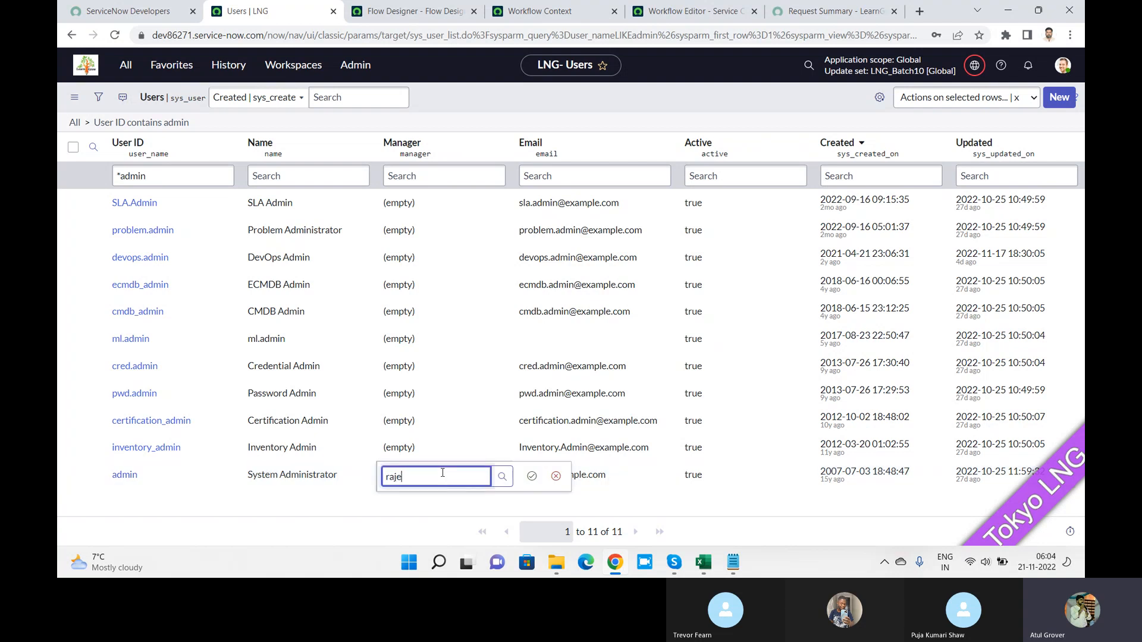
text(s)
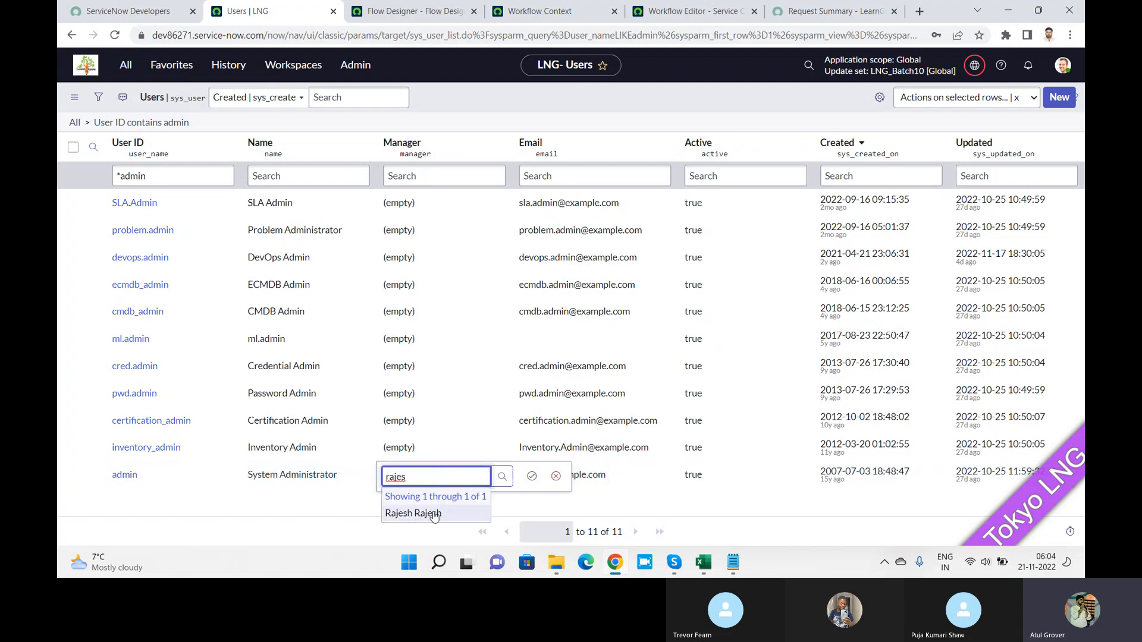
click(431, 515)
click(531, 476)
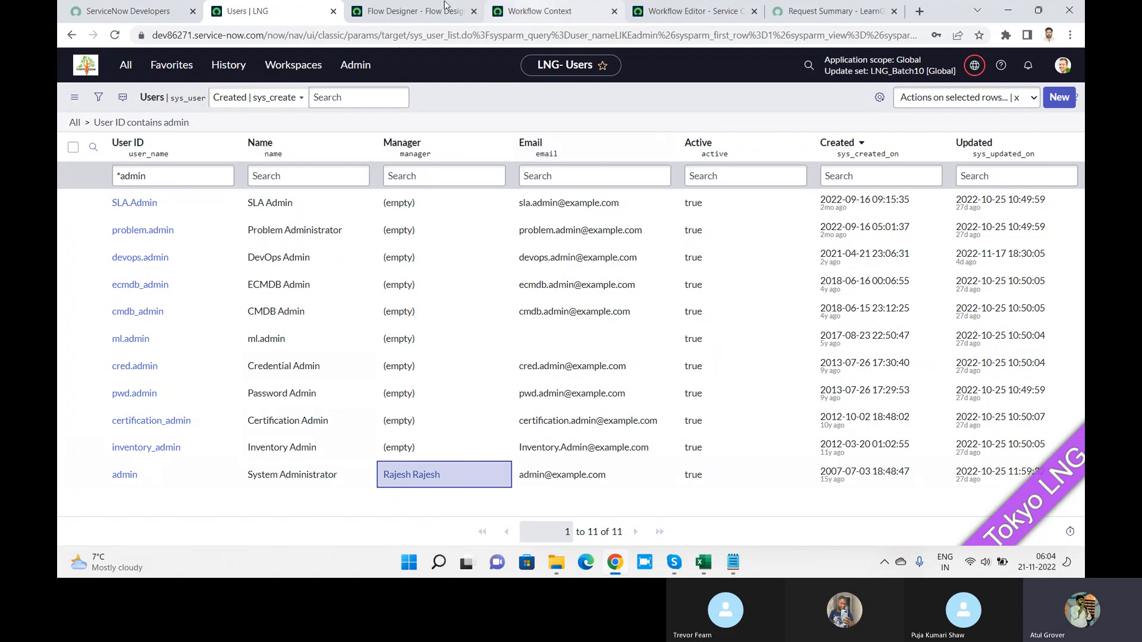
Step: In the LNG FLOW editor, add a step under Actions and choose Subflow
click(403, 12)
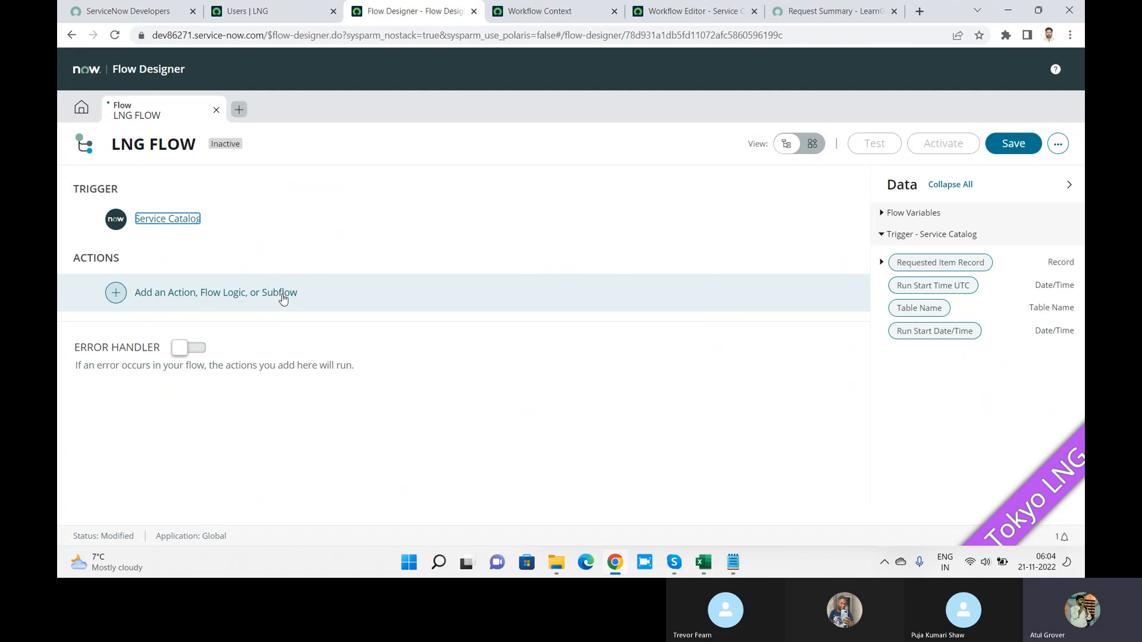
click(115, 296)
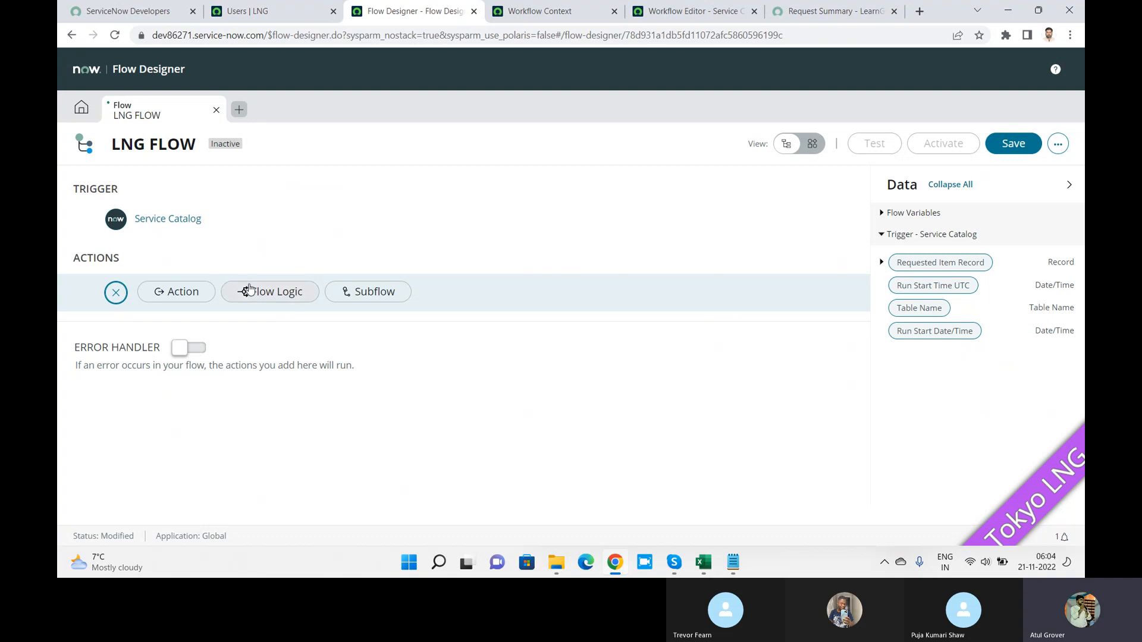
click(350, 292)
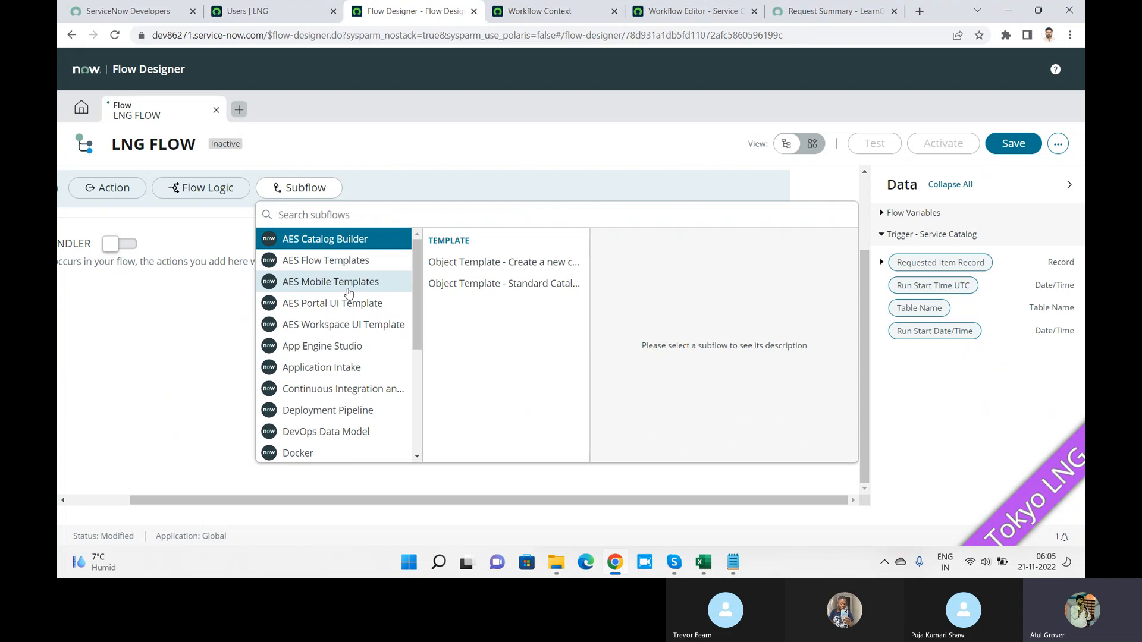
Step: Search subflows for 'mana' and add Service Catalog's Service Fulfillment Steps - Manager approval as action 1
text(mana)
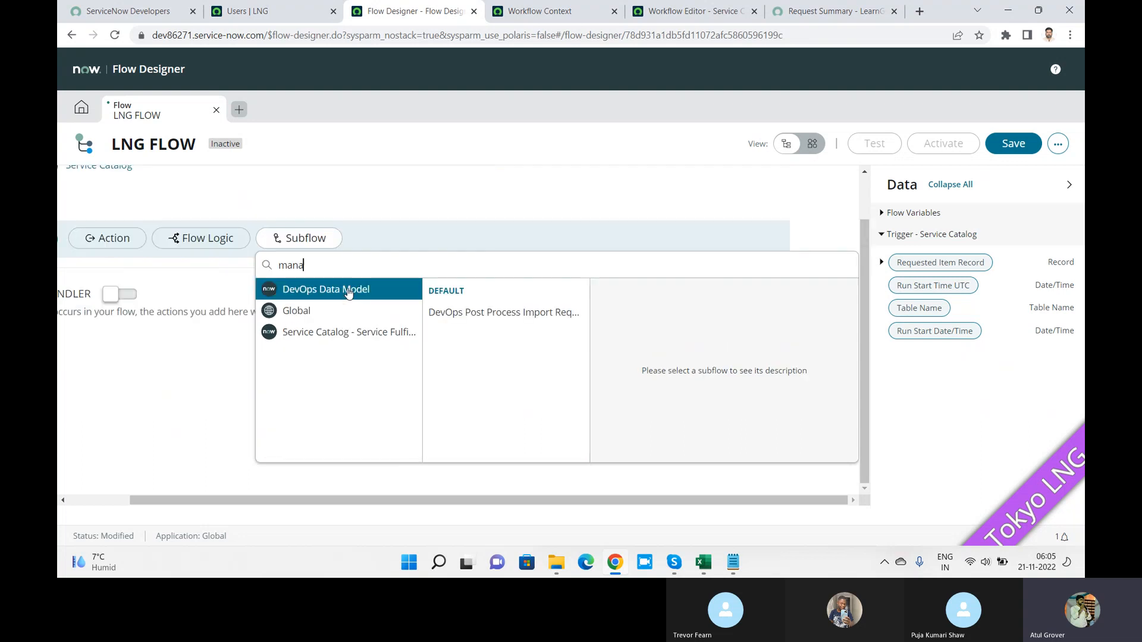
click(343, 333)
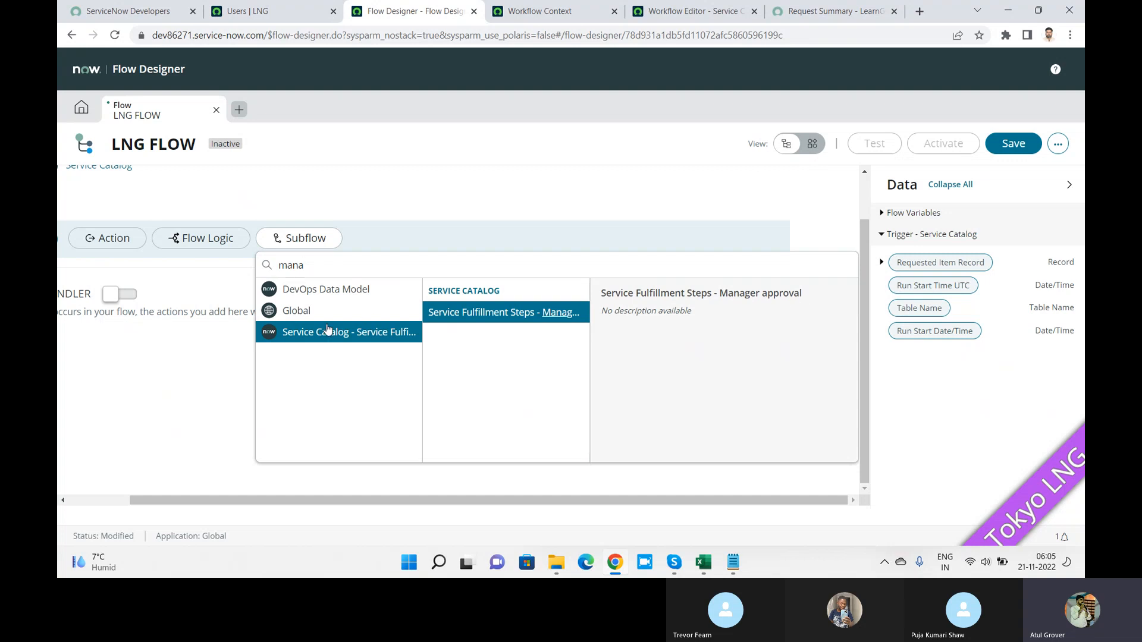
click(303, 313)
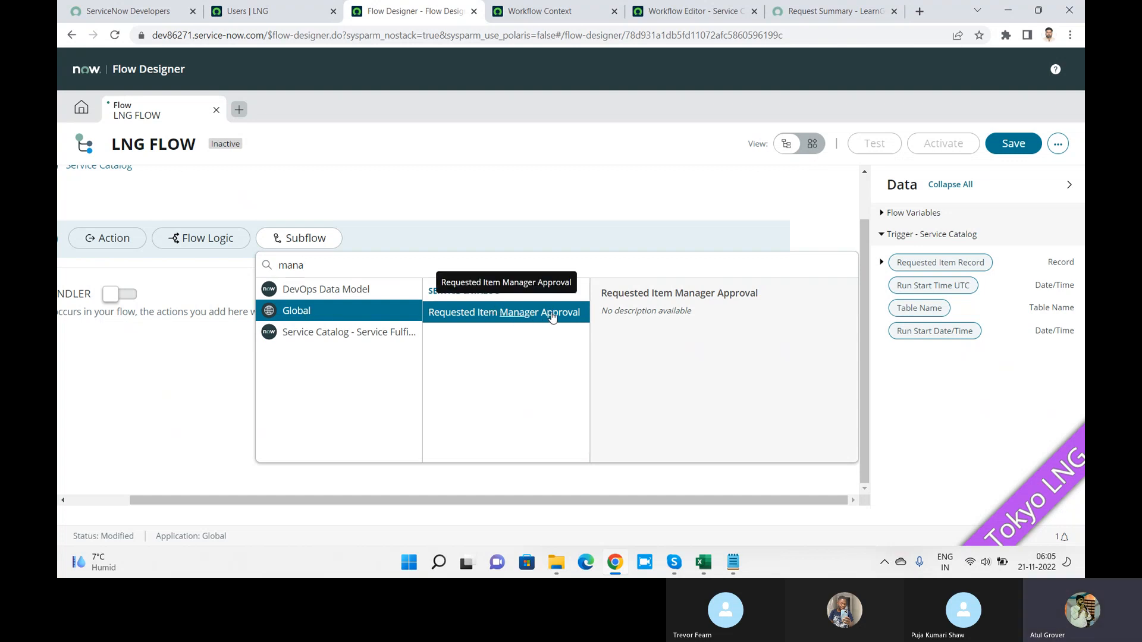
click(348, 290)
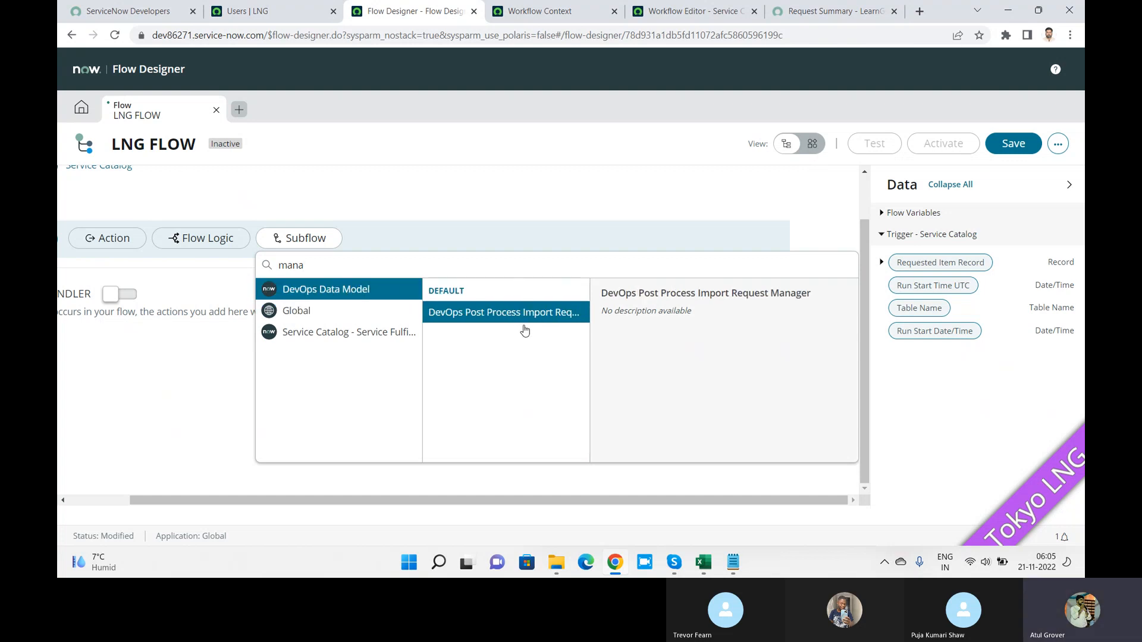
click(304, 312)
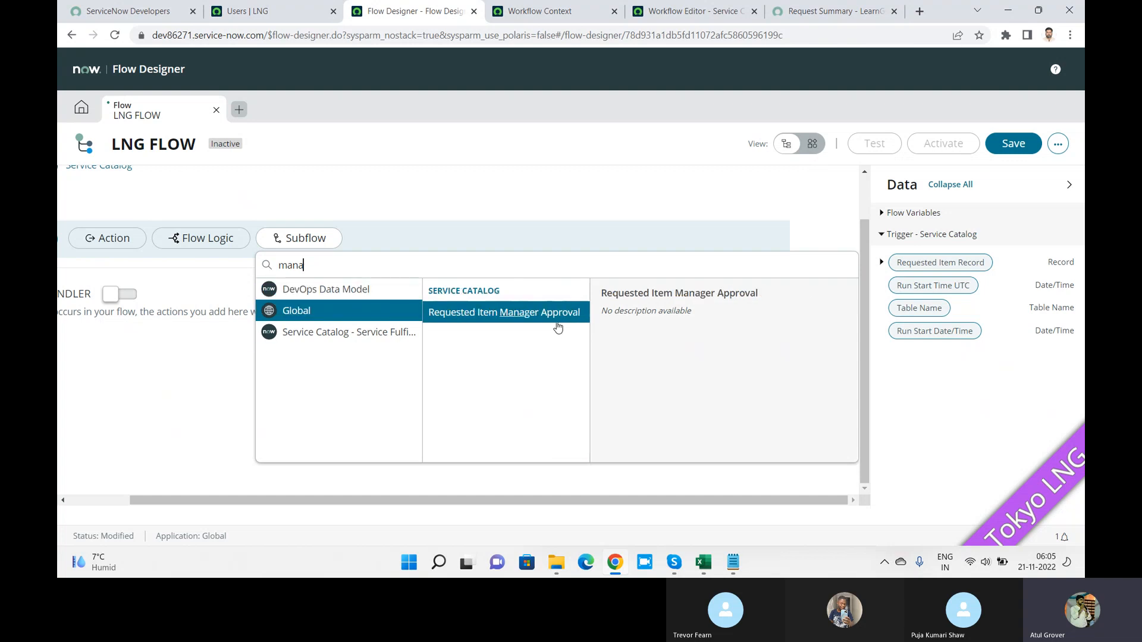
click(364, 336)
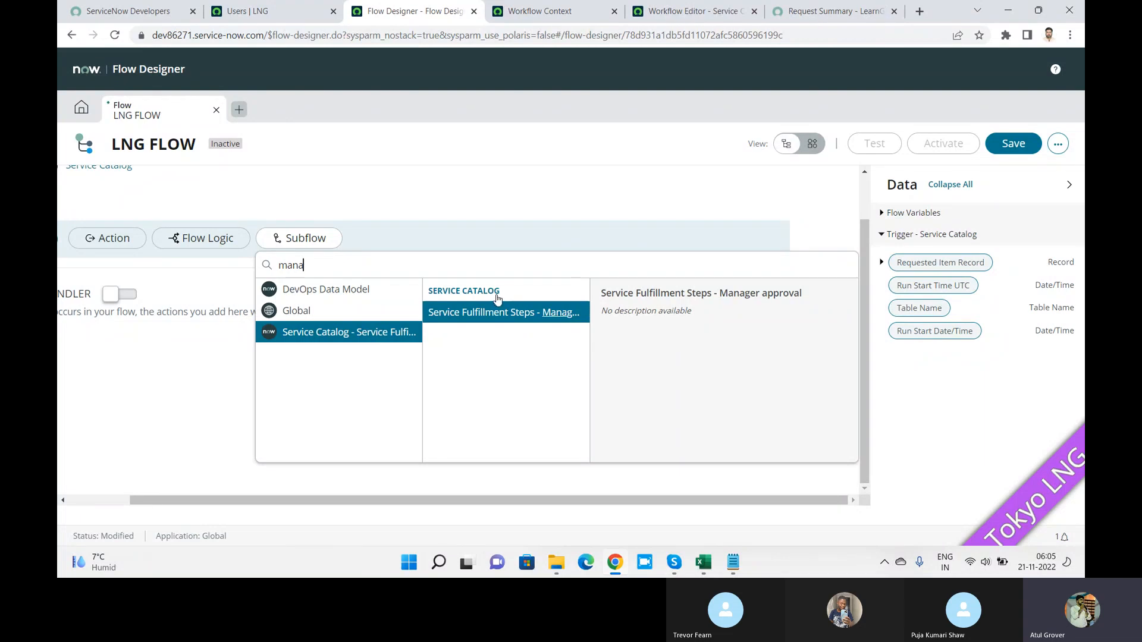
click(491, 316)
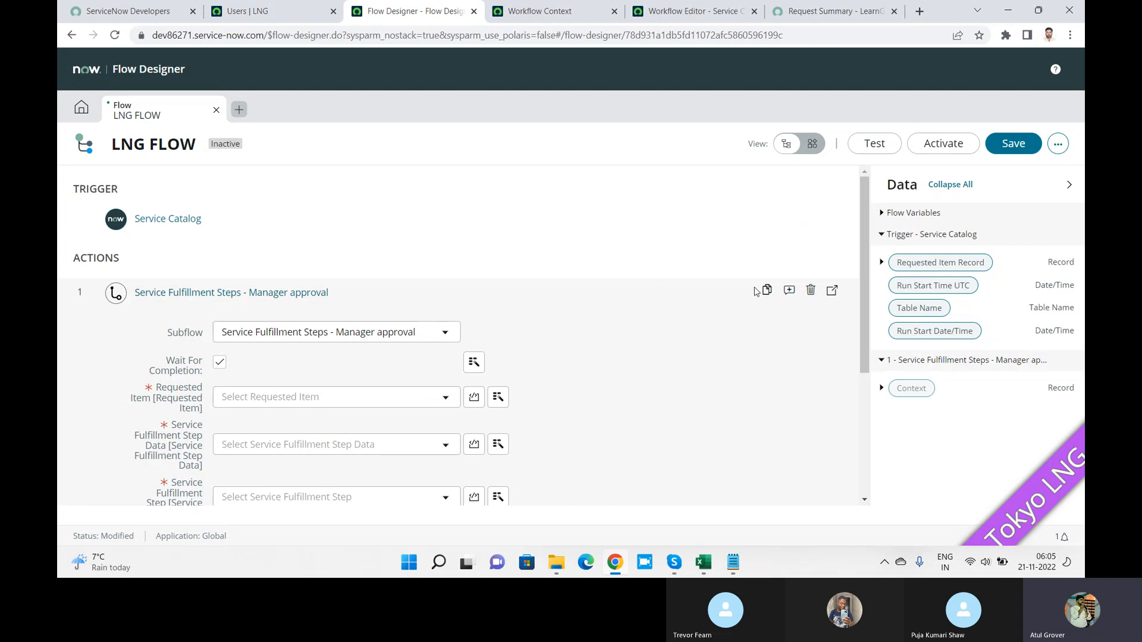
Step: Swap action 1 for the Global Requested Item Manager Approval subflow, then switch to the Skype call
click(810, 290)
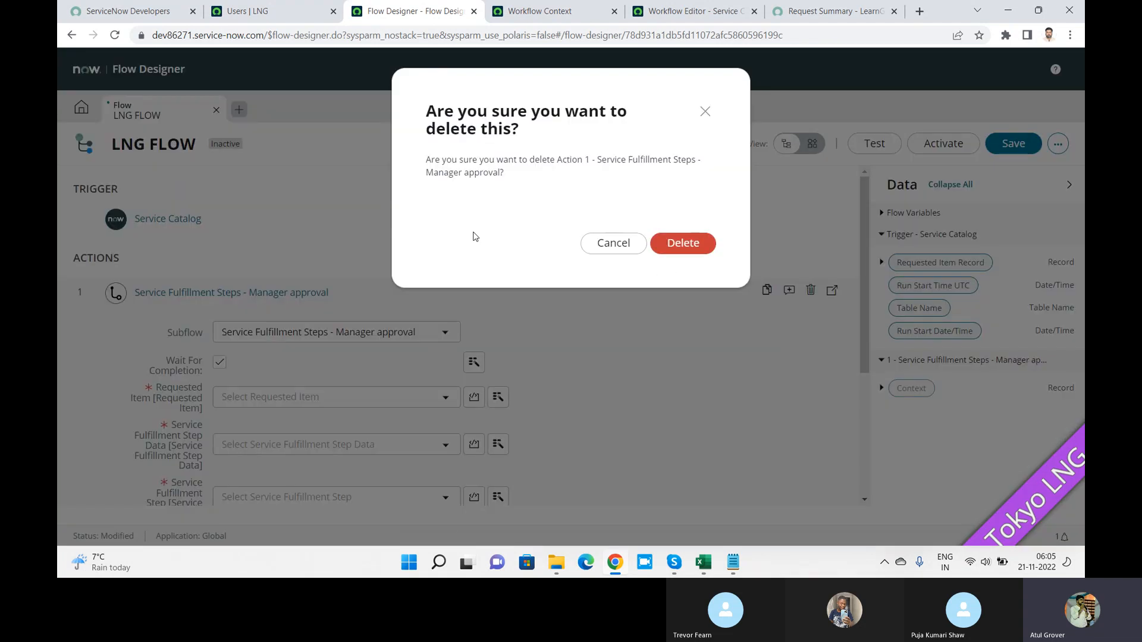
click(687, 245)
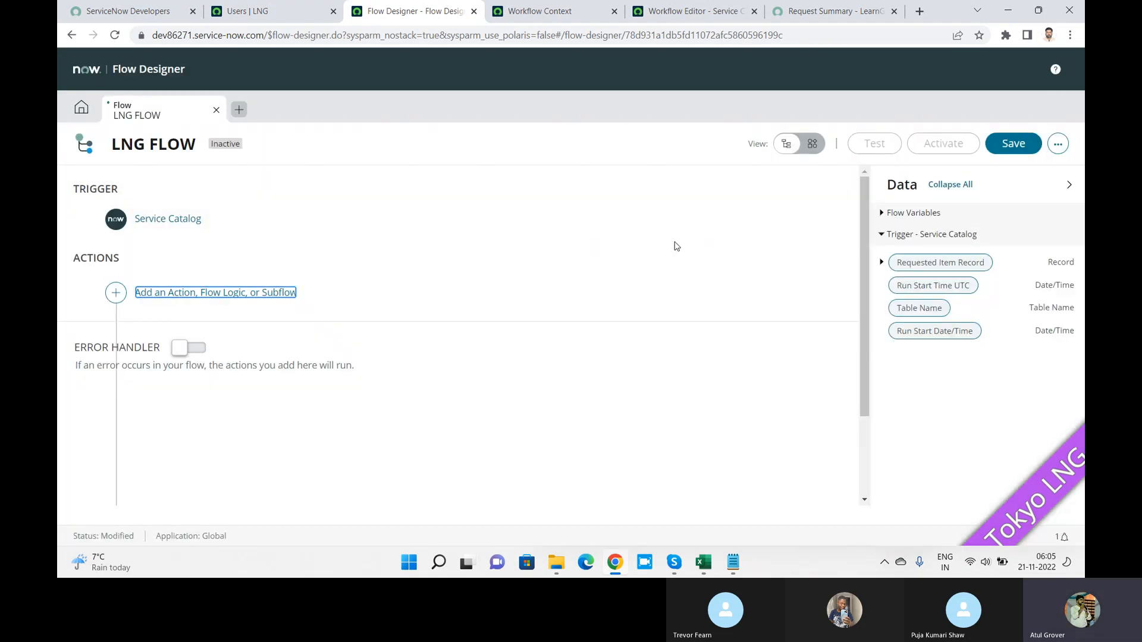
click(117, 291)
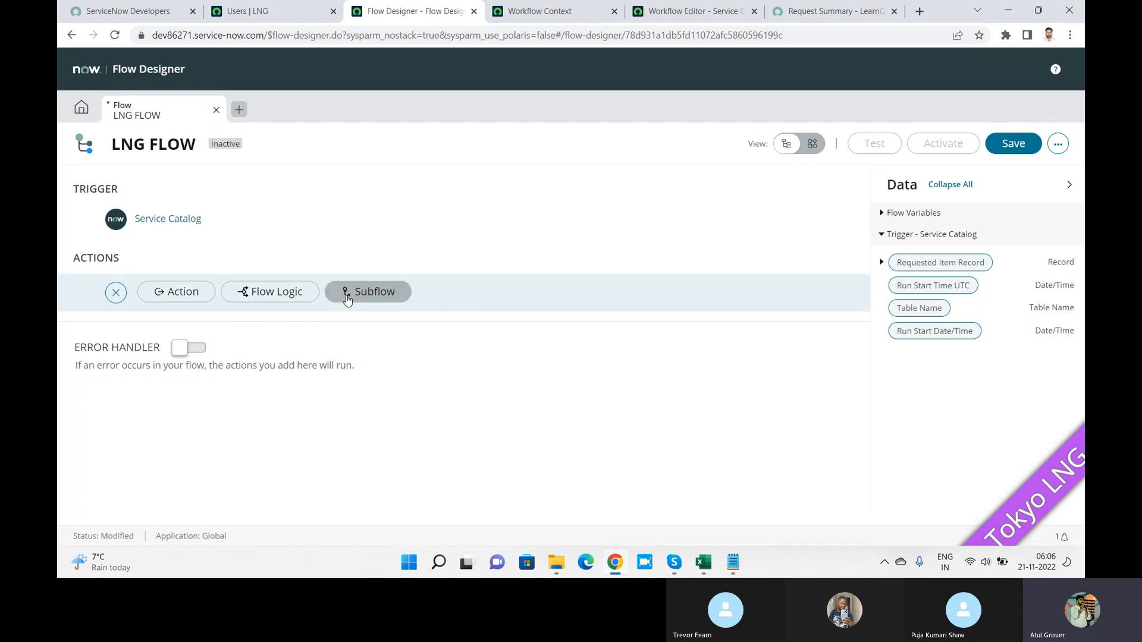
click(348, 293)
text(m)
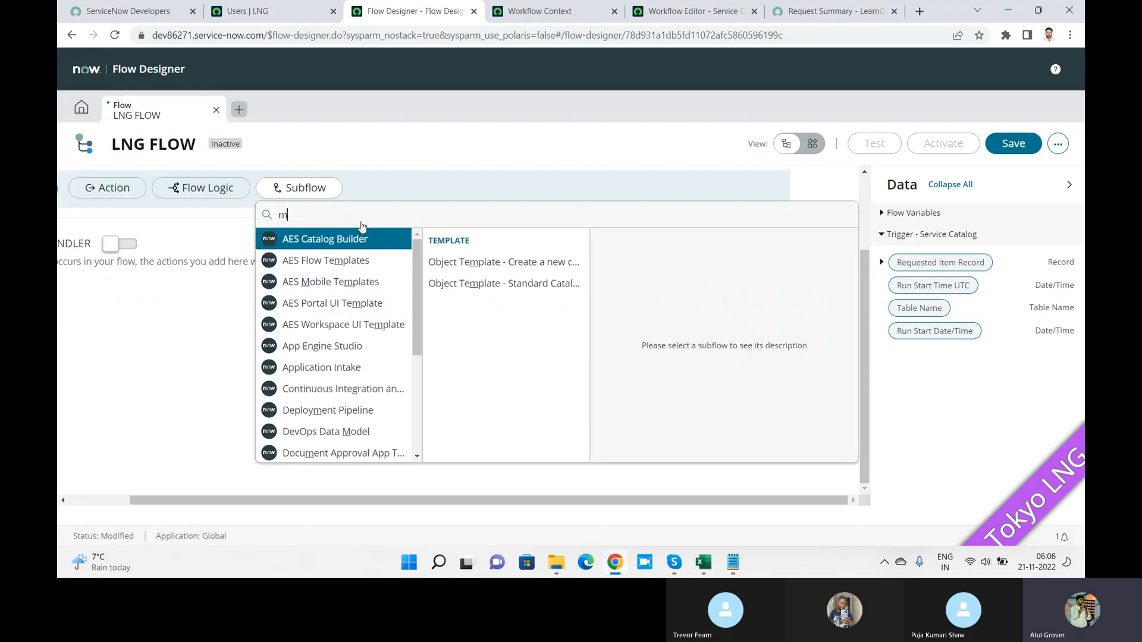
text(ana)
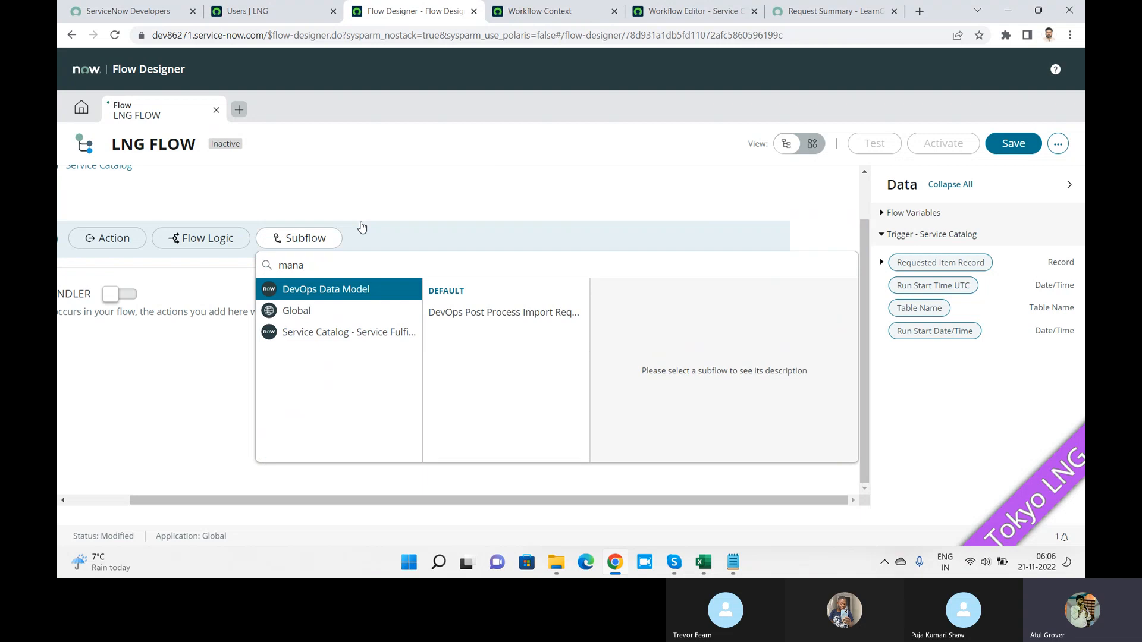
click(309, 313)
click(481, 318)
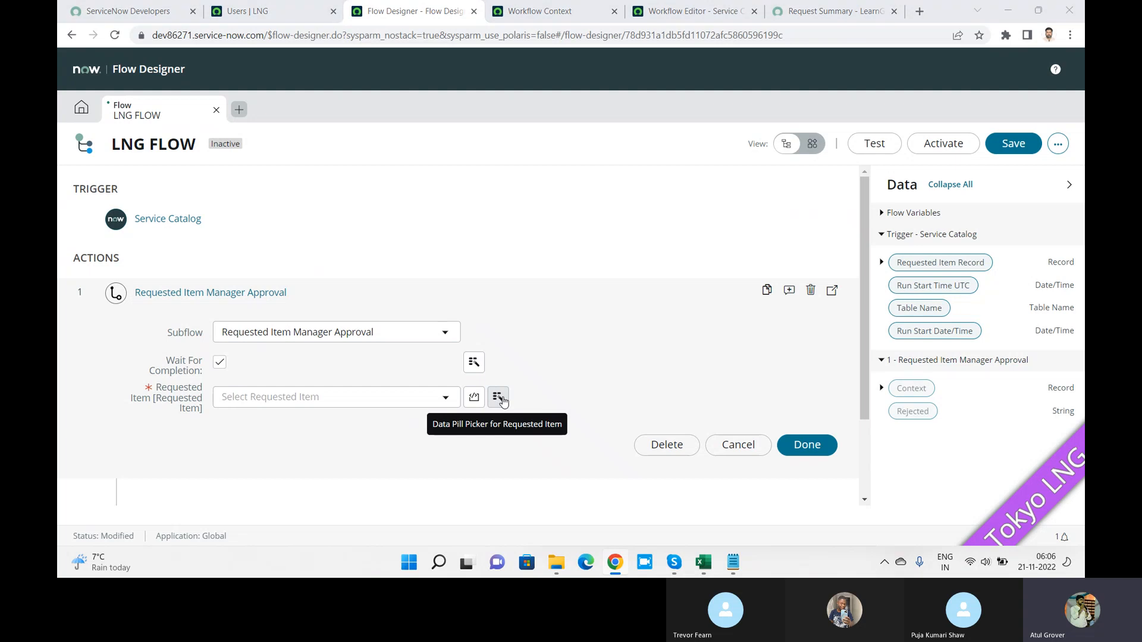
key(alt+Tab)
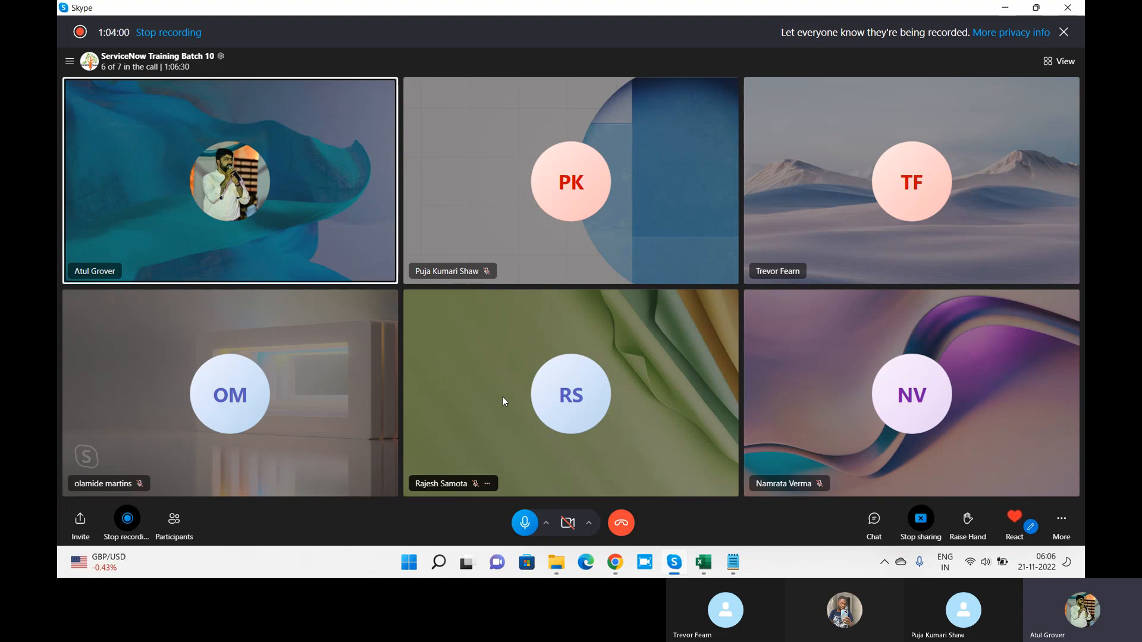
Step: Switch from the Skype call back to LNG FLOW in Flow Designer
key(alt+Tab)
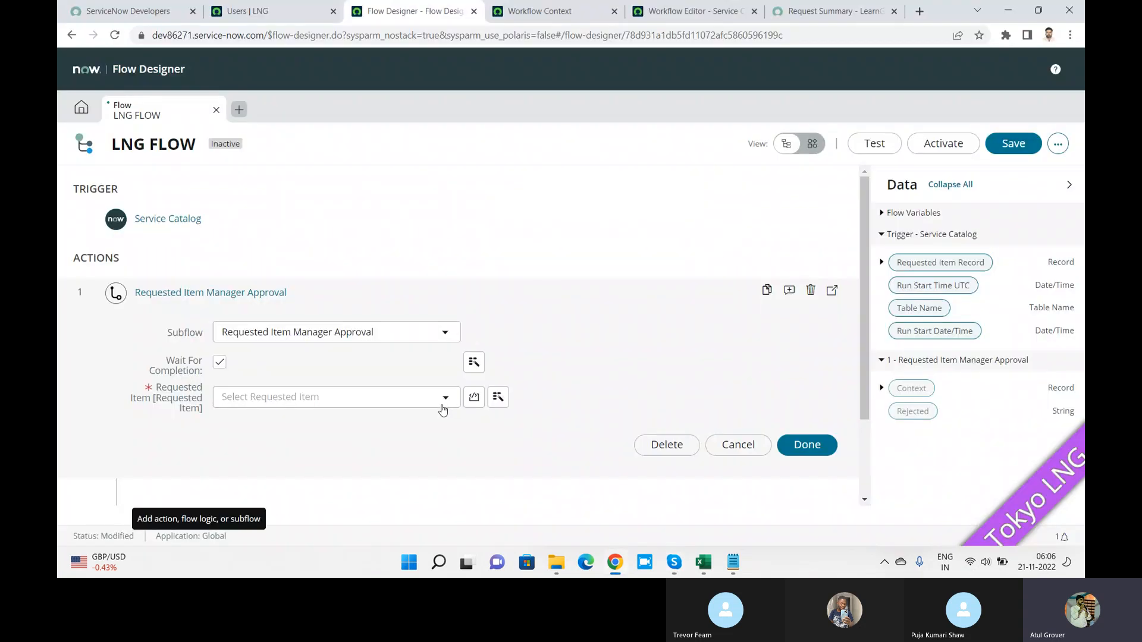
Step: Fill Requested Item with the Service Catalog trigger's requested item record and close the approval step
click(498, 399)
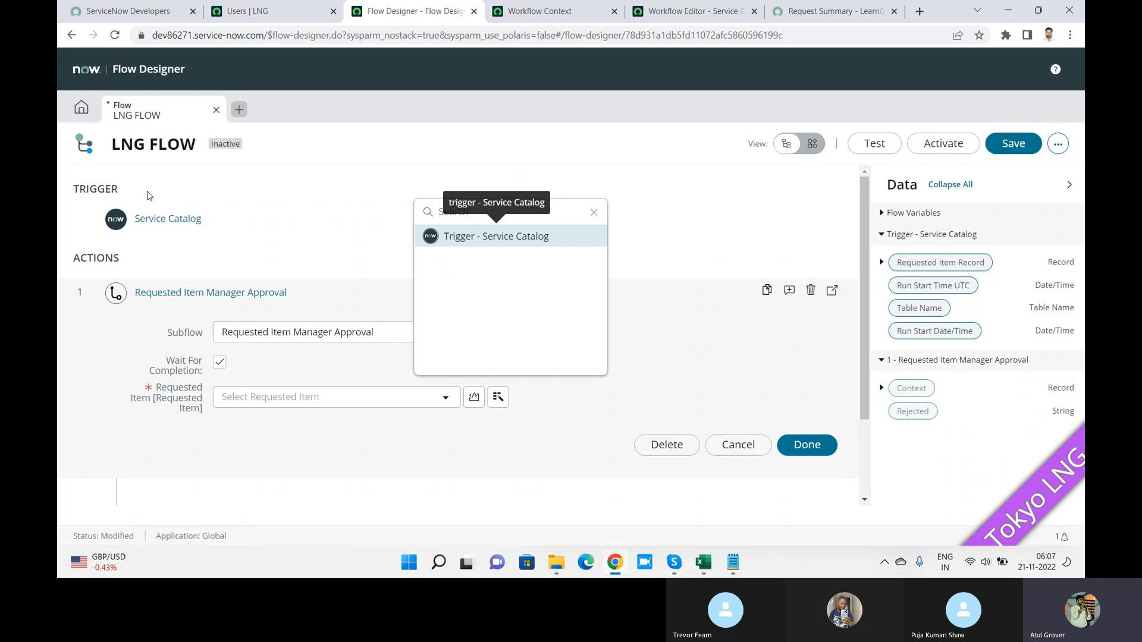
click(507, 248)
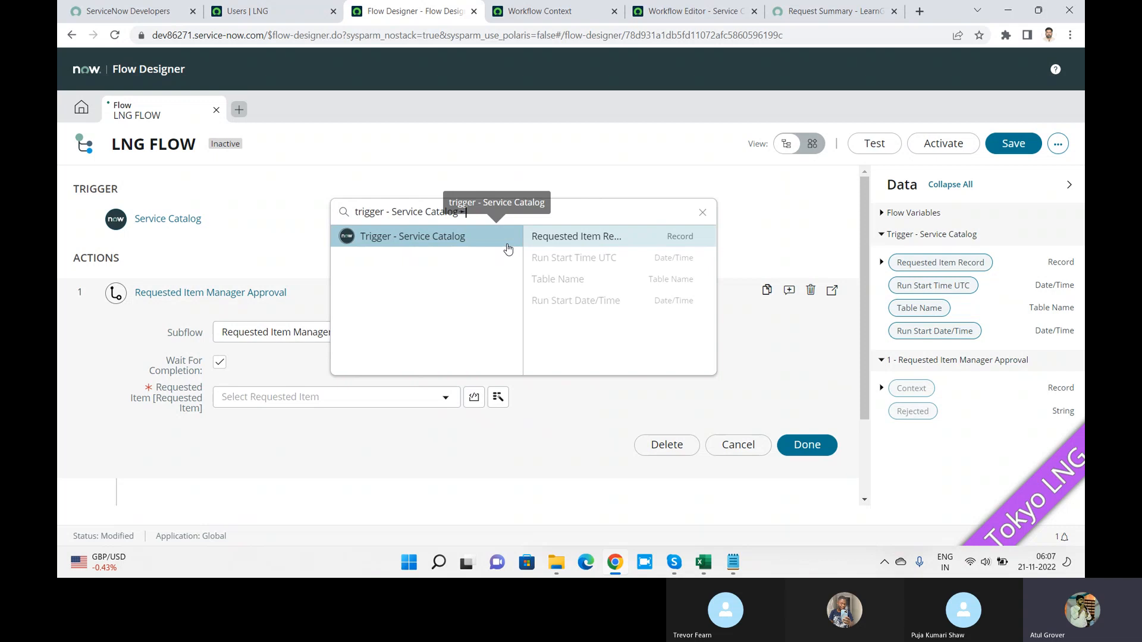
click(565, 239)
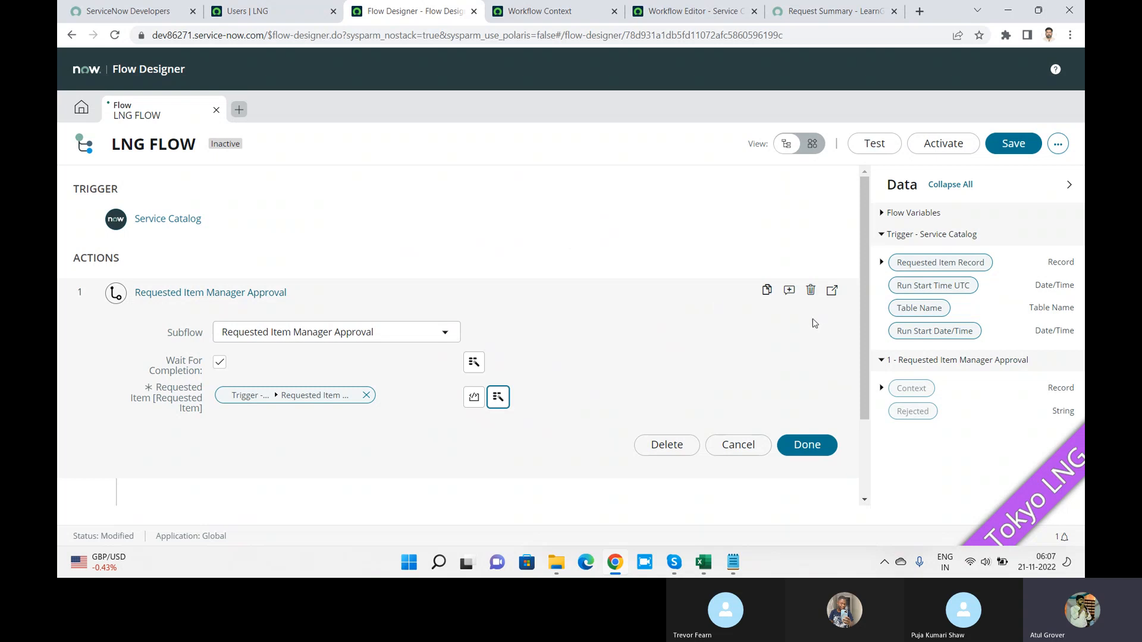
drag(868, 331, 865, 437)
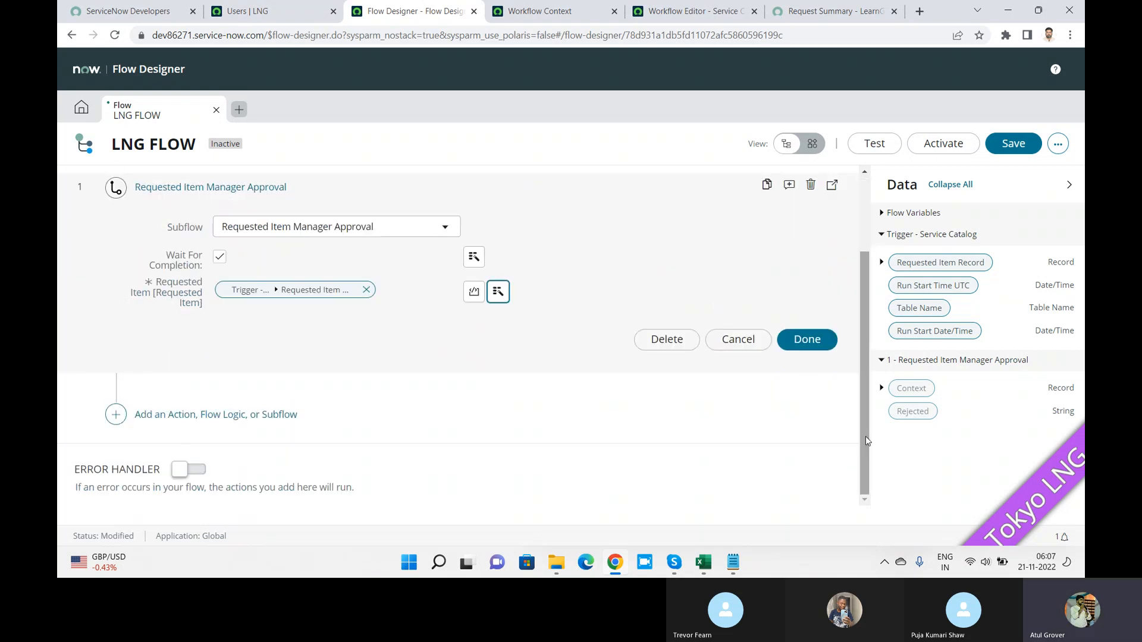
click(807, 340)
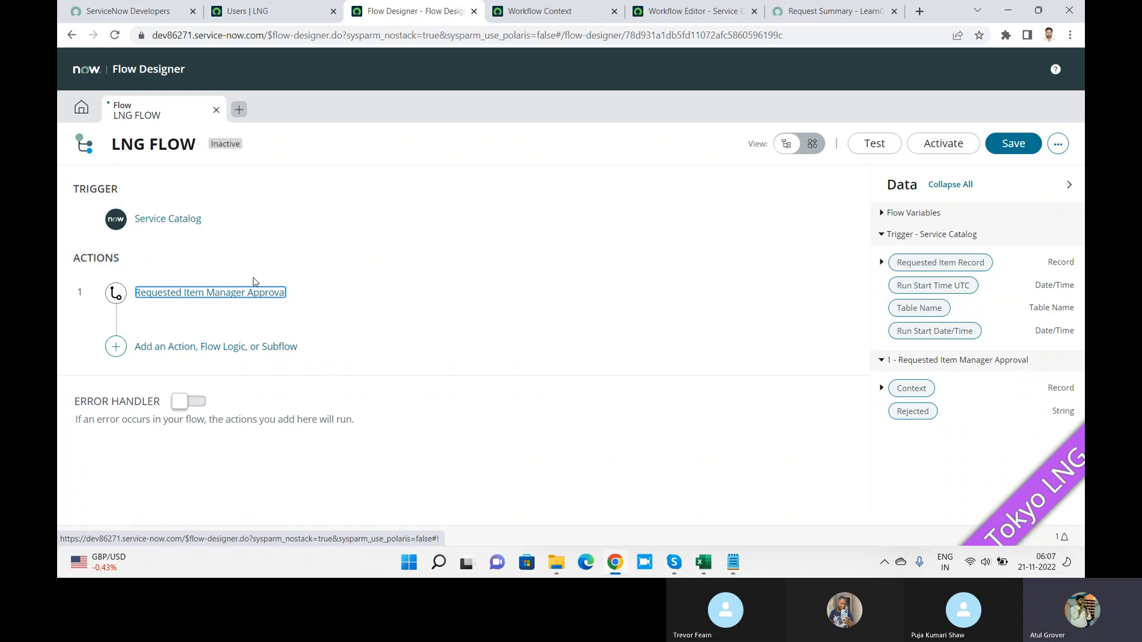
Step: Add an If step after the approval, labelled 'Approval Take place'
click(126, 347)
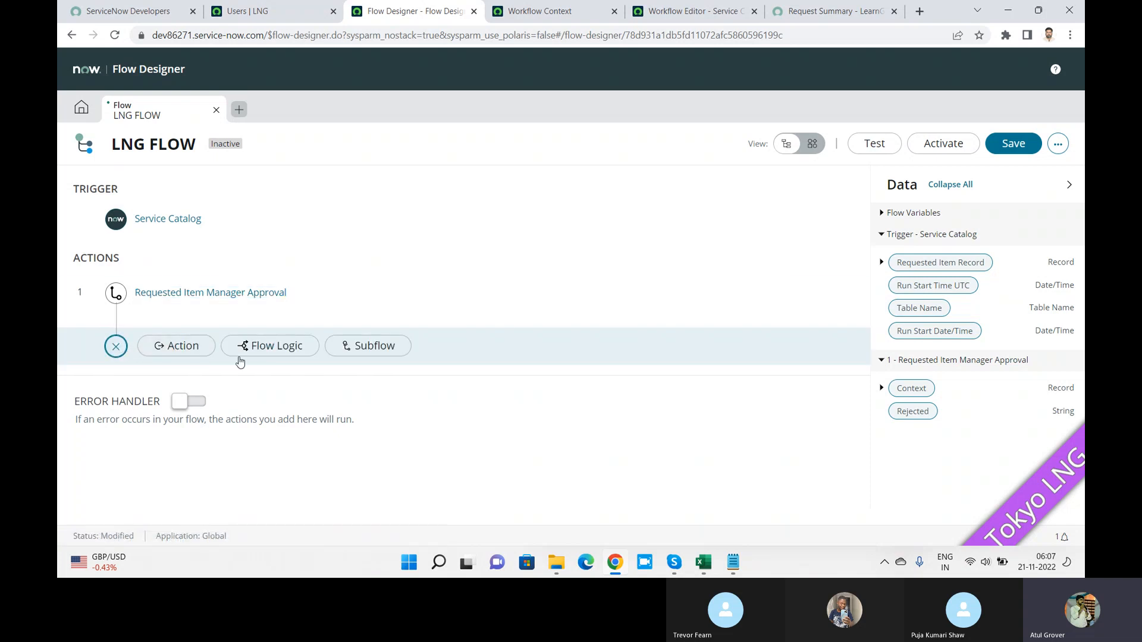
click(265, 346)
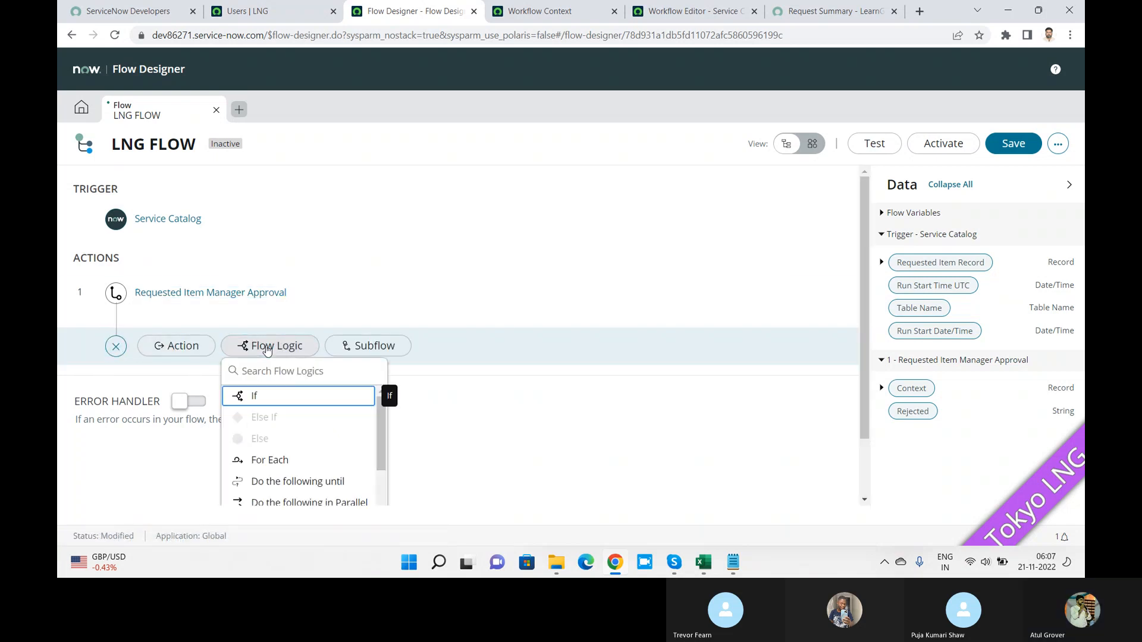
click(266, 395)
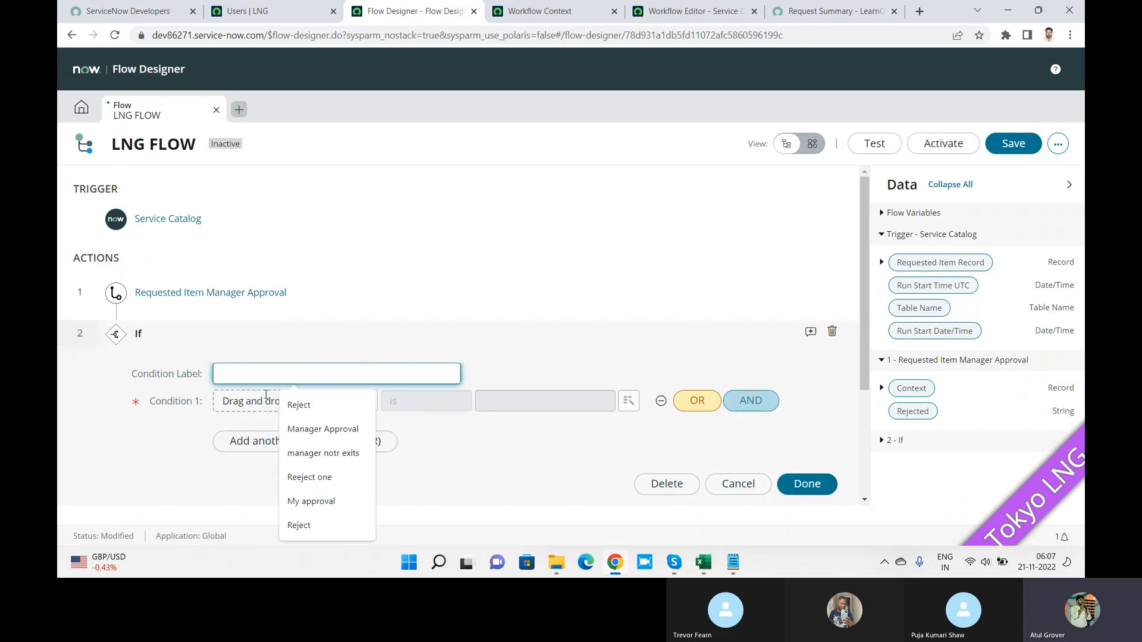
text(Approved)
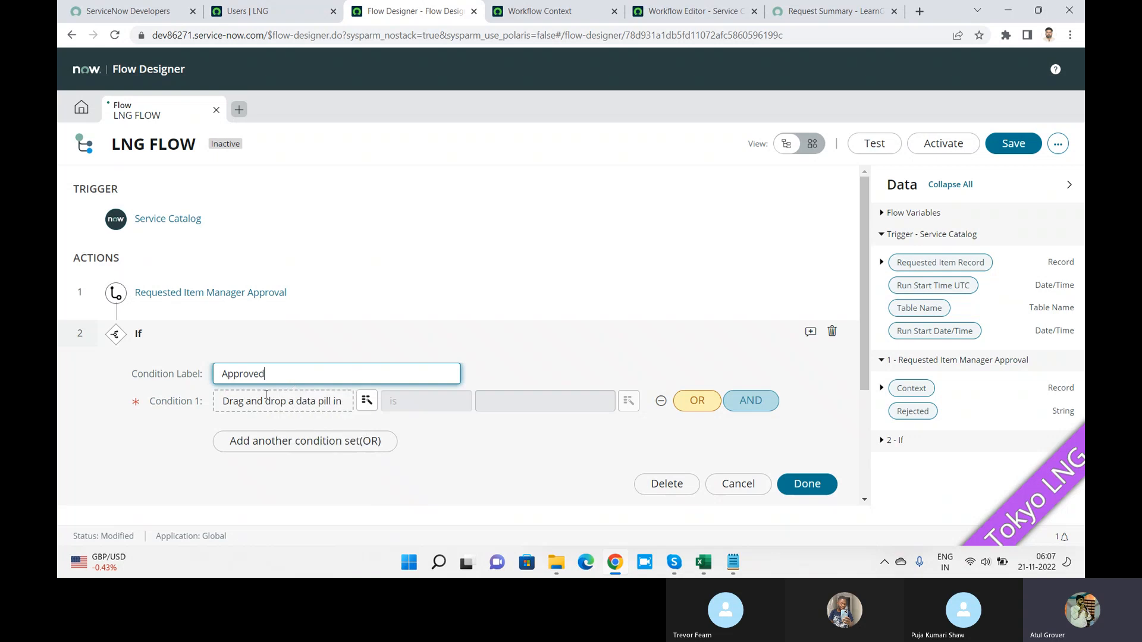
key(BackSpace)
key(BackSpace)
text(al Take )
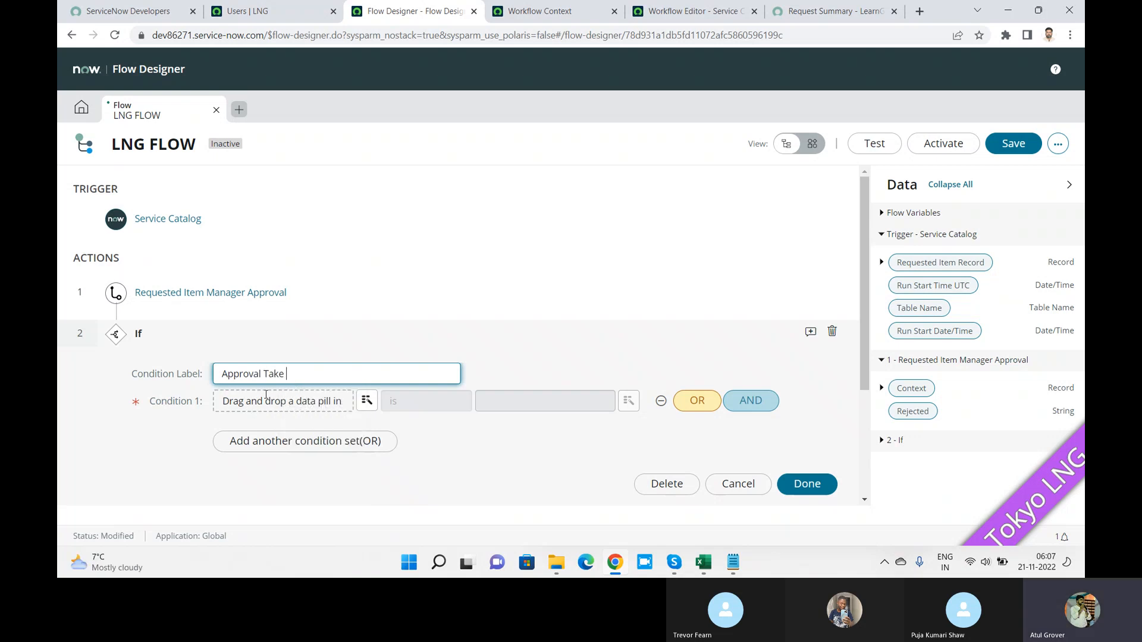
text(place)
Step: Set Condition 1 to the Requested Item Manager Approval's Rejected output with the 'is' operator
click(365, 403)
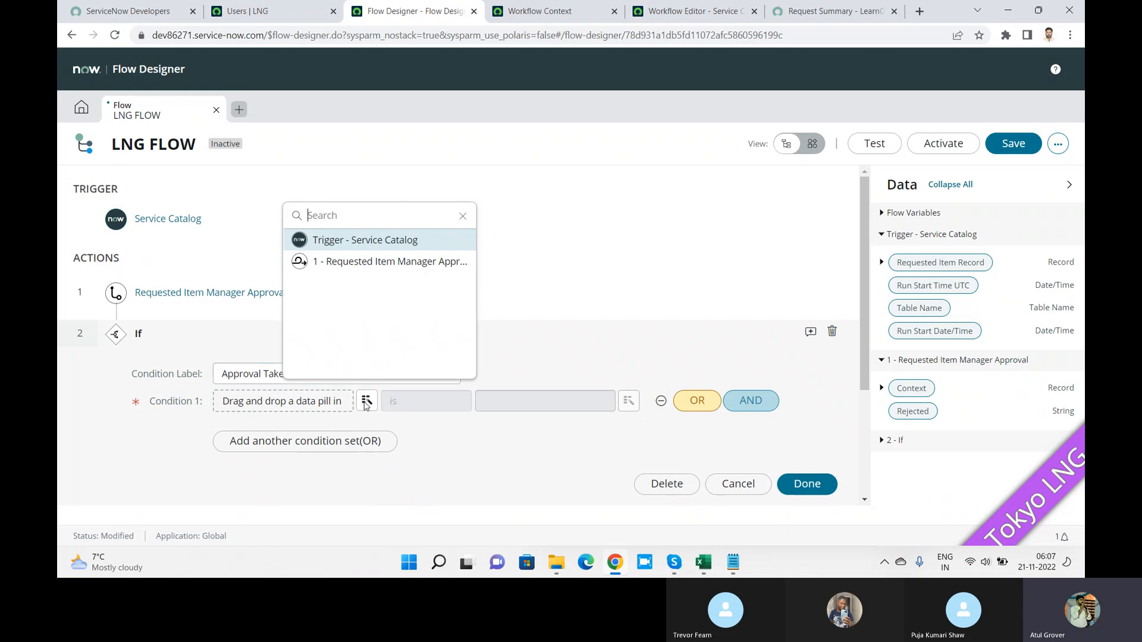
click(439, 263)
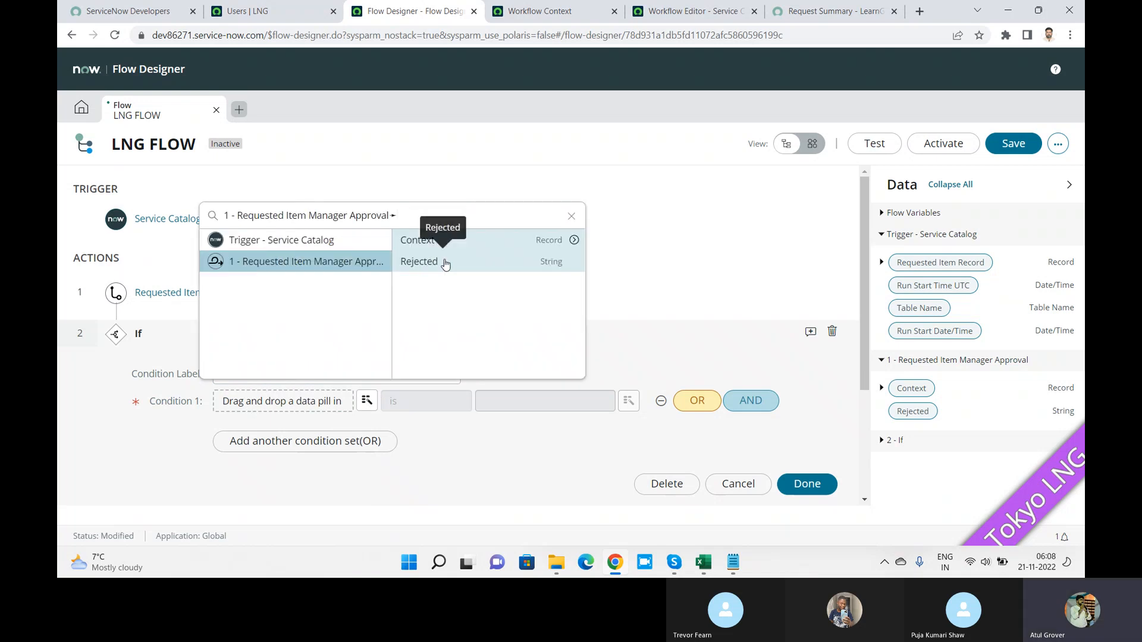
click(429, 262)
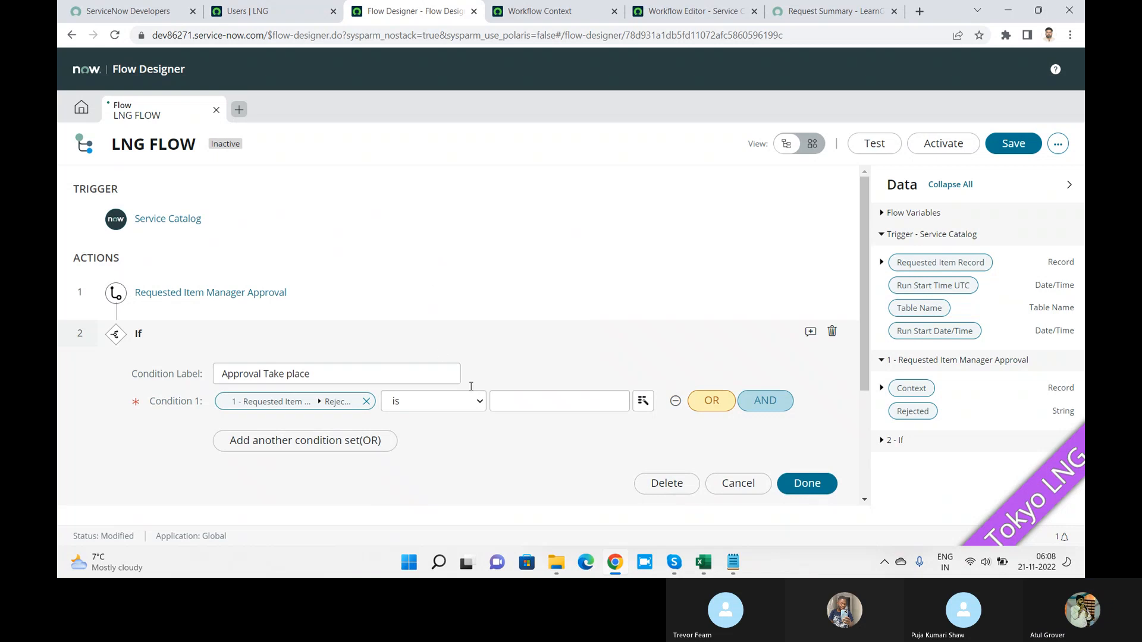
click(480, 402)
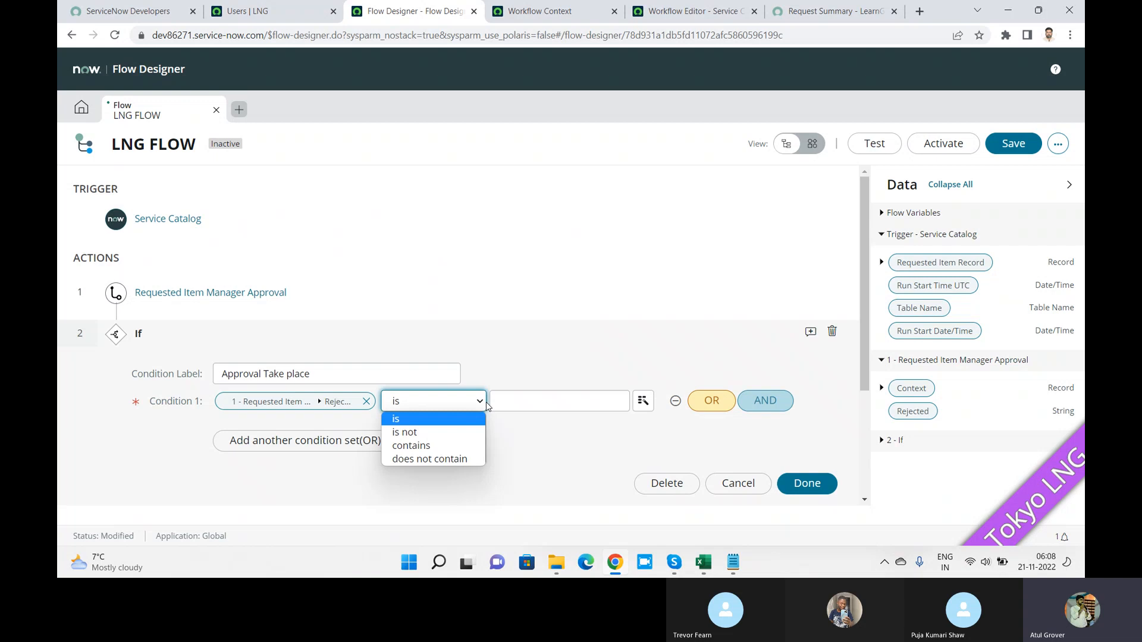
click(359, 402)
click(356, 401)
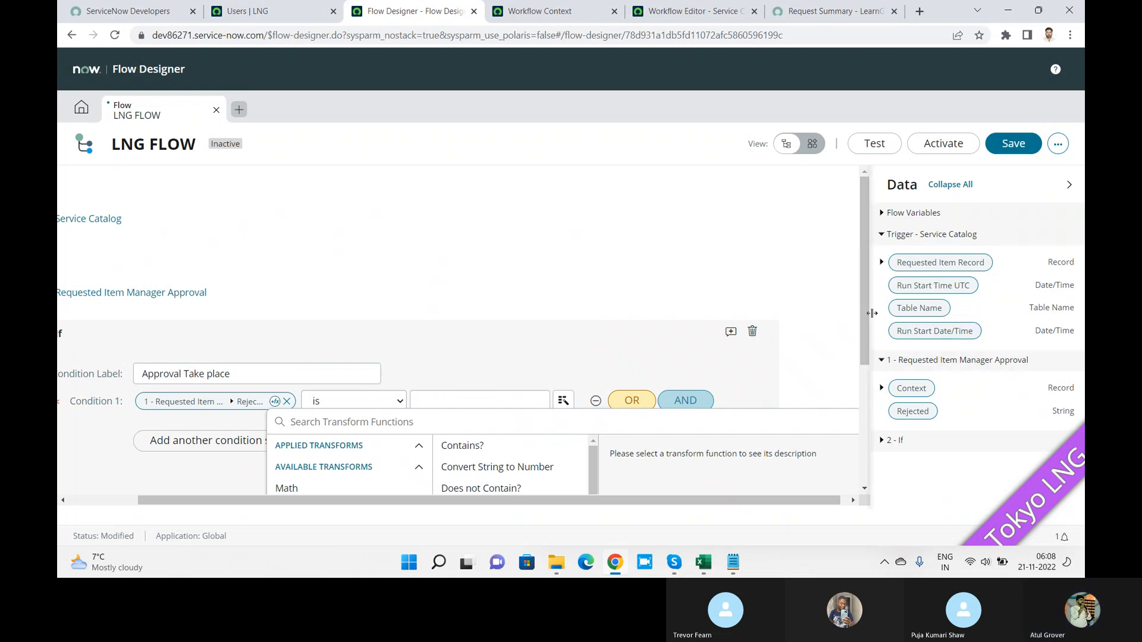
click(1067, 185)
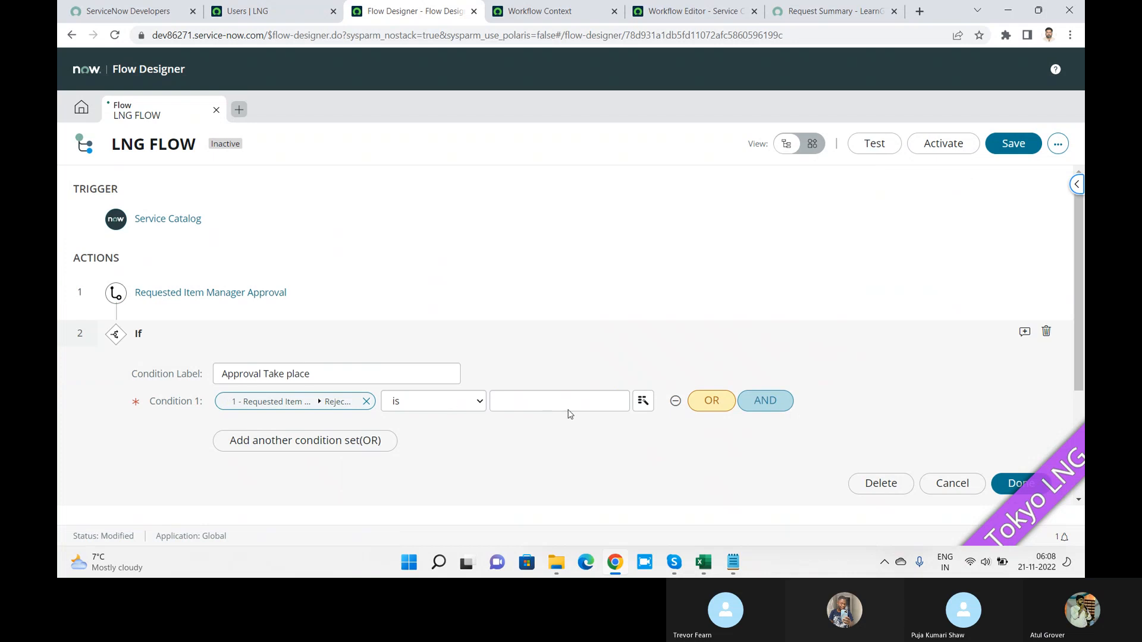
Step: Replace the Condition 1 row and re-select the approval's Rejected output as its data pill
click(765, 400)
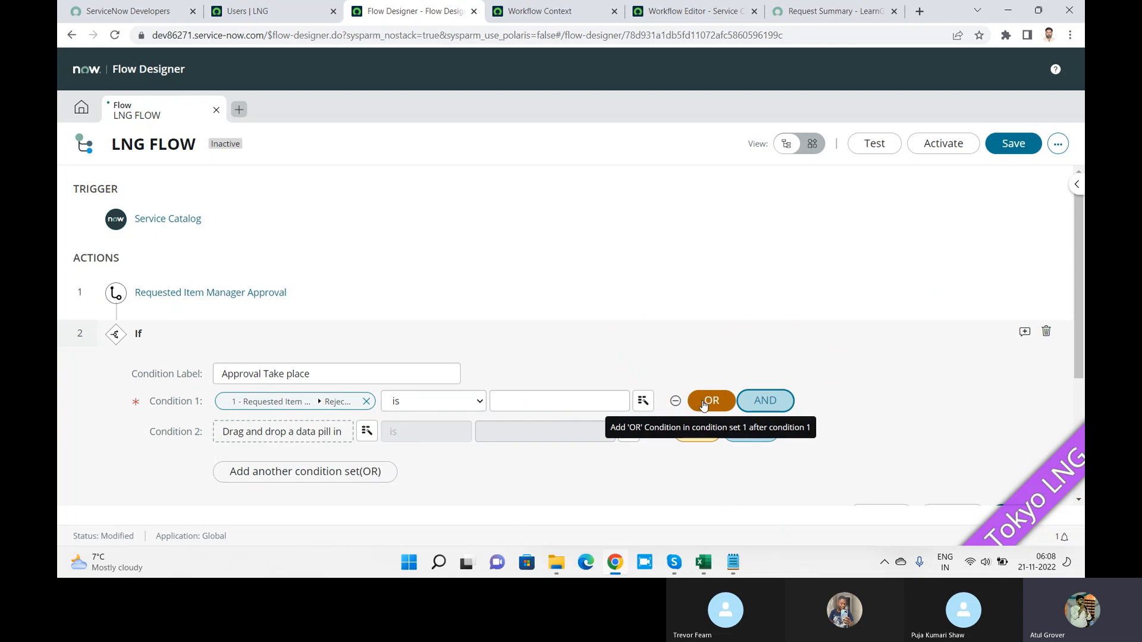
click(675, 400)
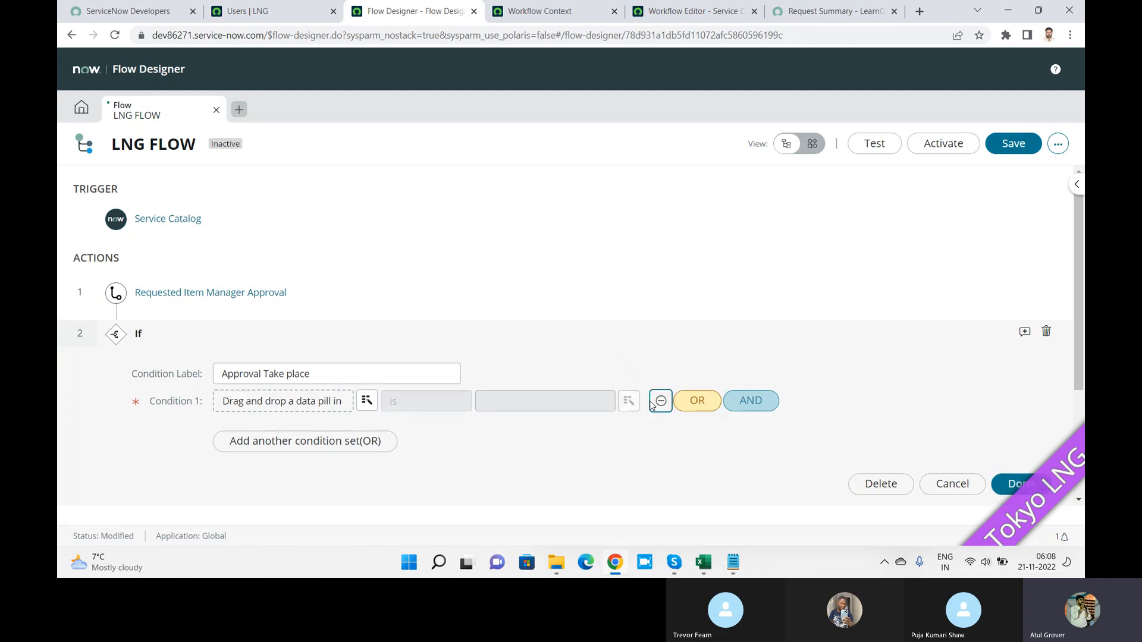
click(366, 401)
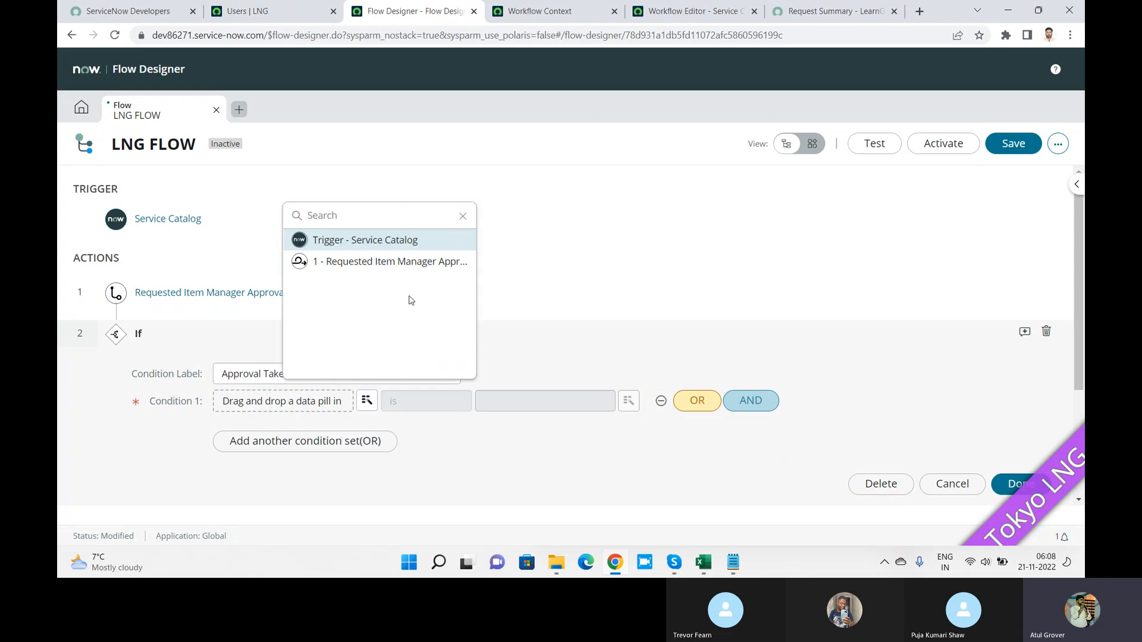
click(403, 263)
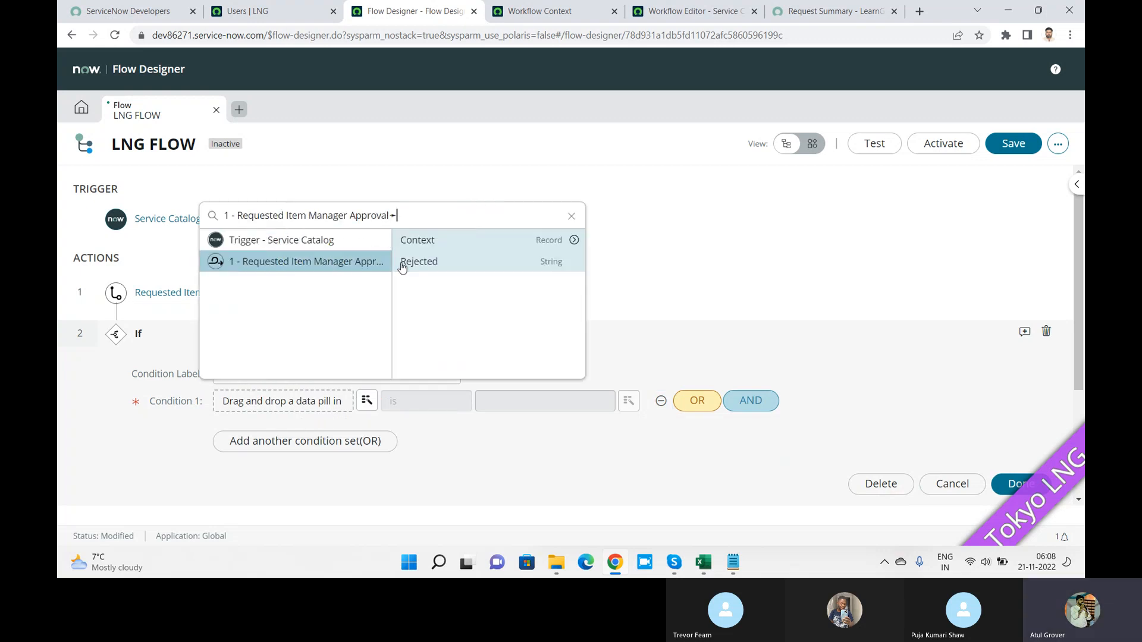
click(552, 243)
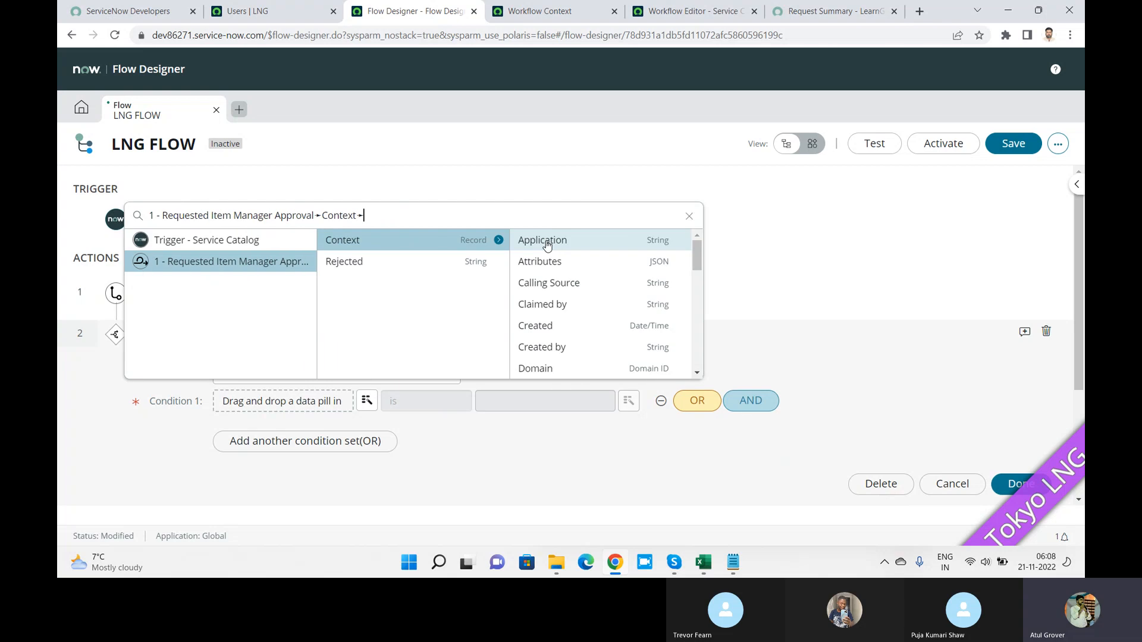
click(459, 264)
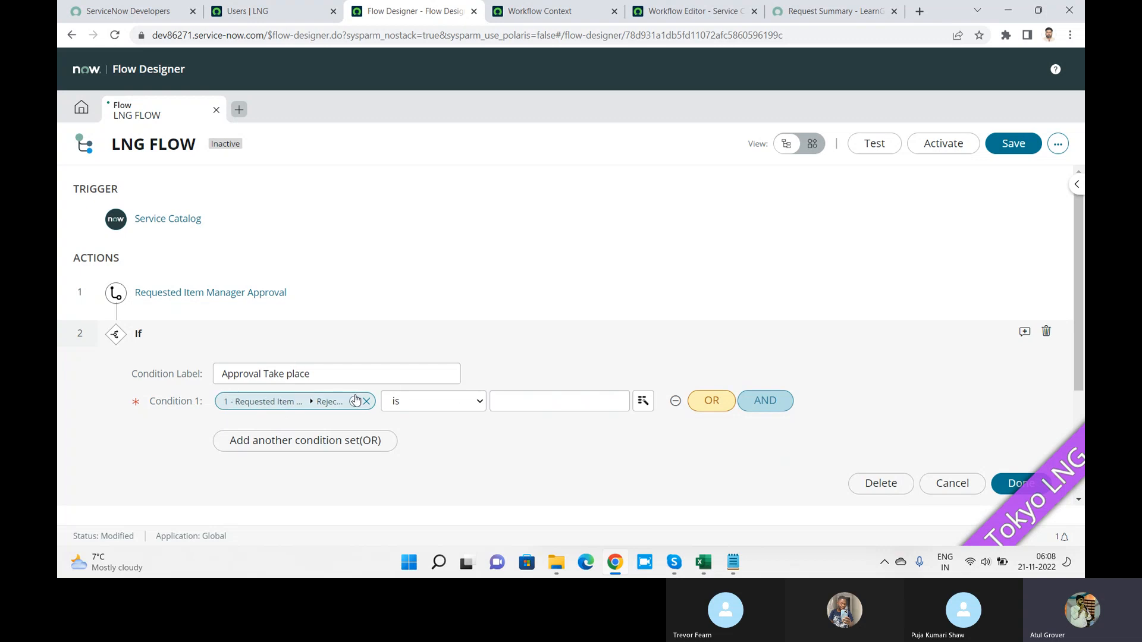
Step: Keep the 'is' operator and enter TRUE as the condition value
click(476, 404)
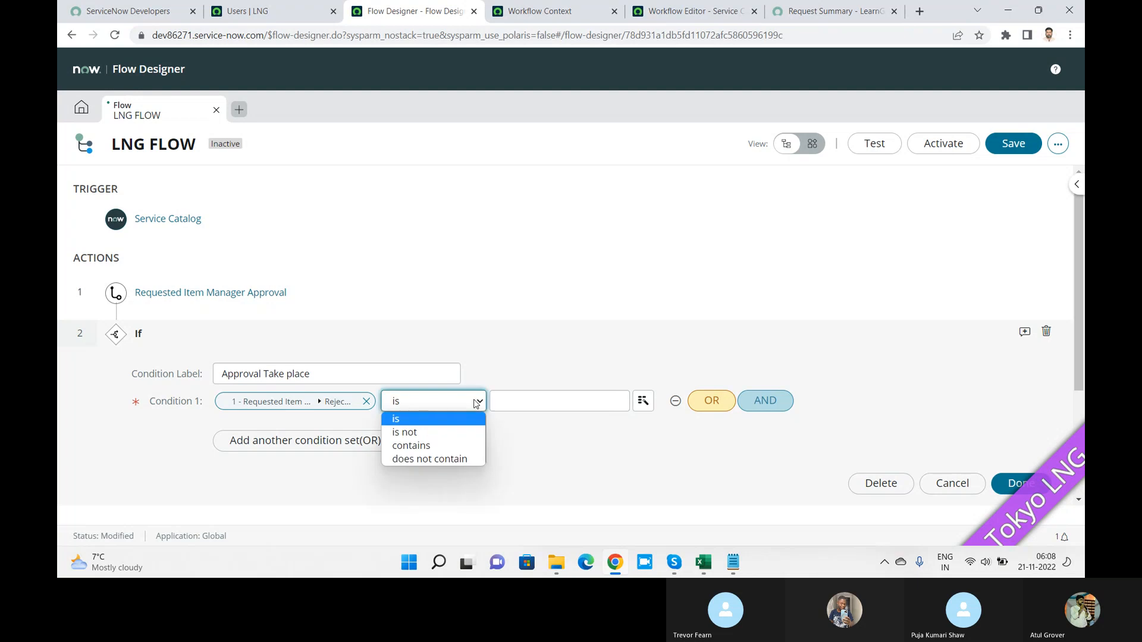
click(533, 404)
click(534, 406)
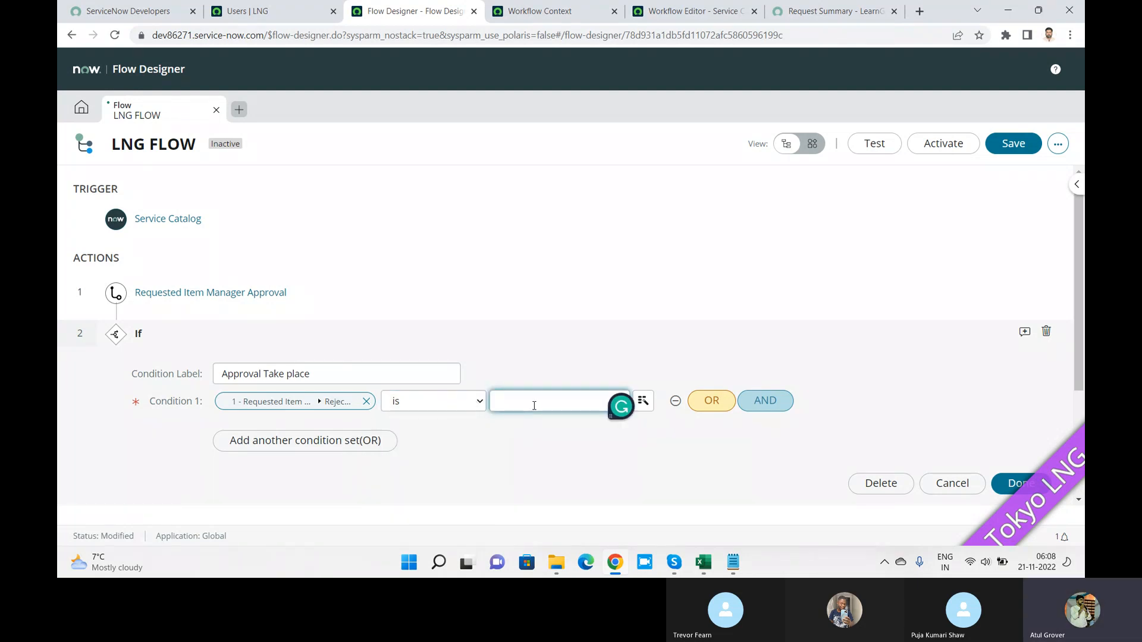
text(TRUE)
click(696, 456)
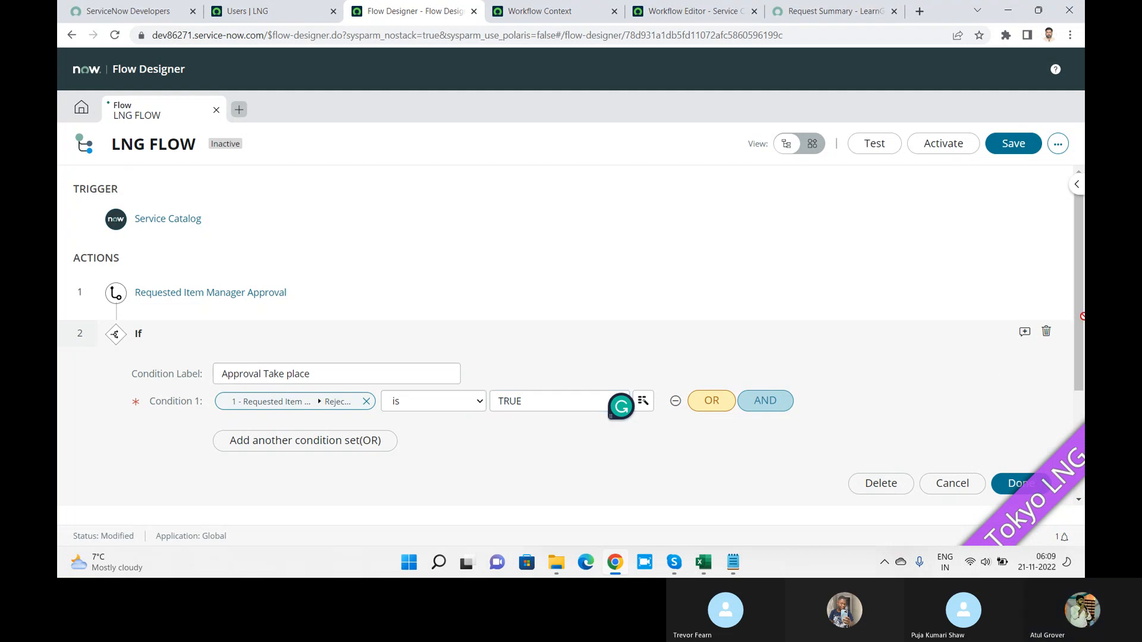
drag(1079, 276, 1077, 358)
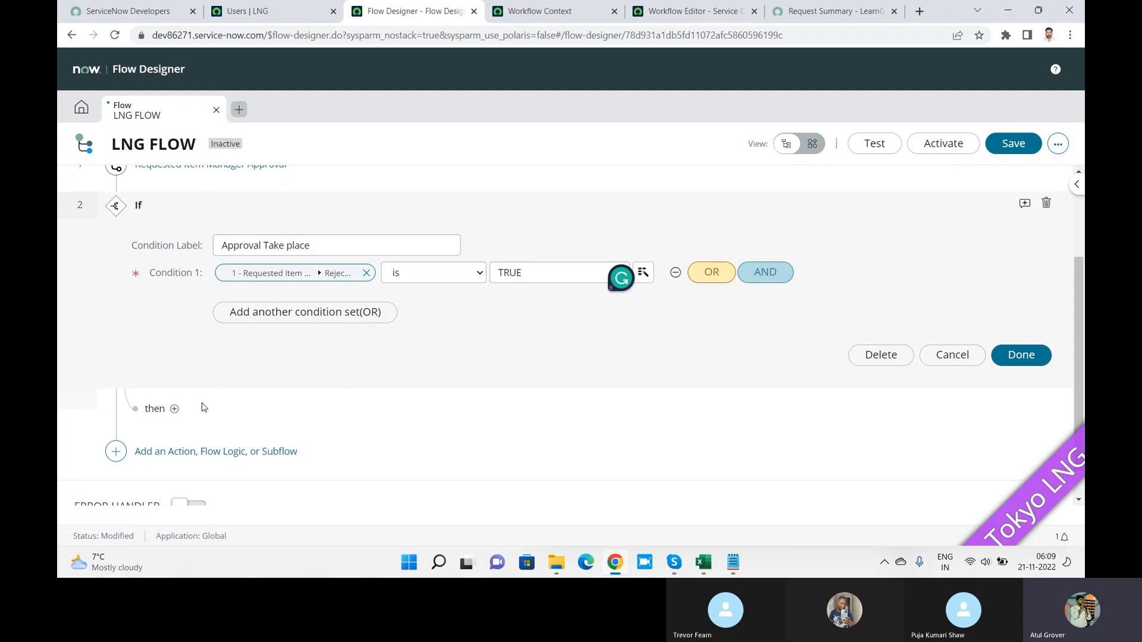
Step: Add End Flow as step 3 under the then branch of Approval Take place
click(174, 409)
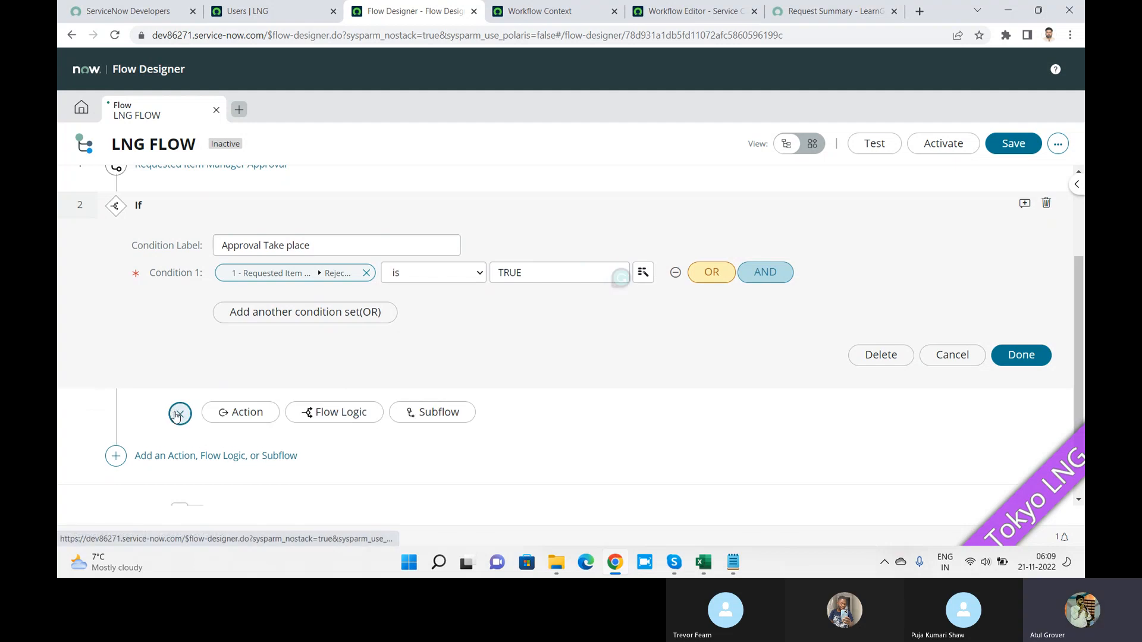
click(344, 414)
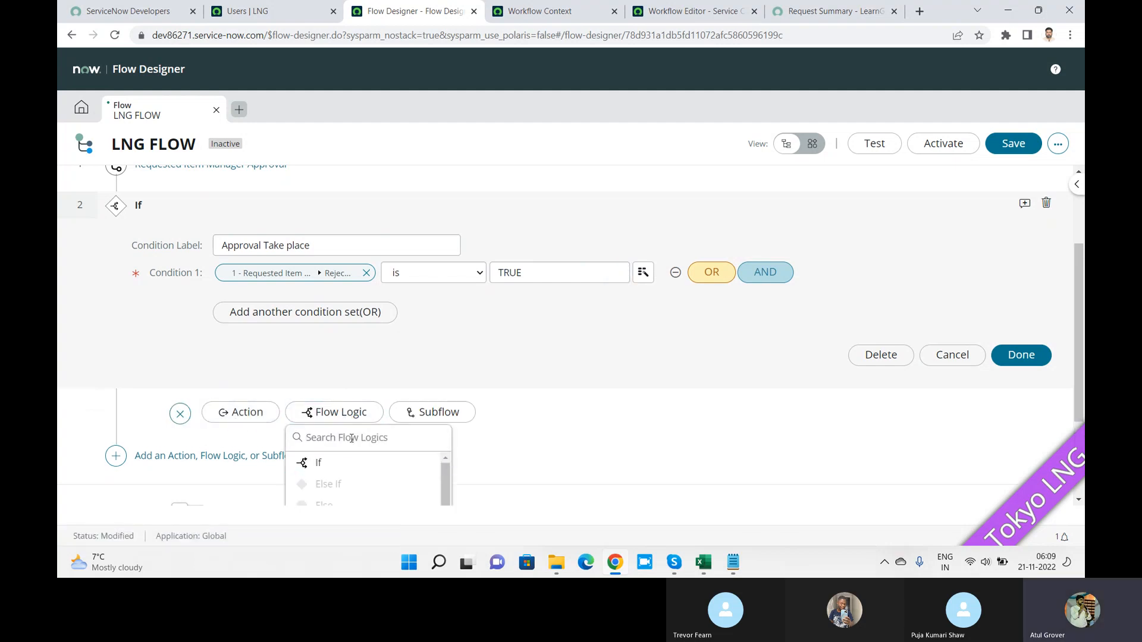
text(end)
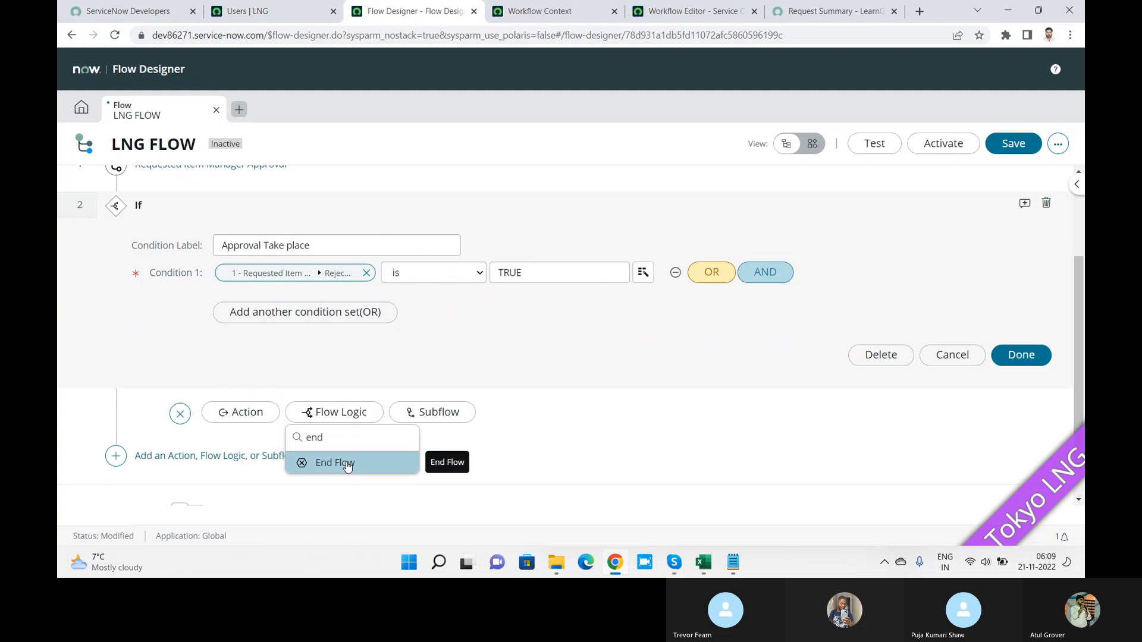
double_click(348, 467)
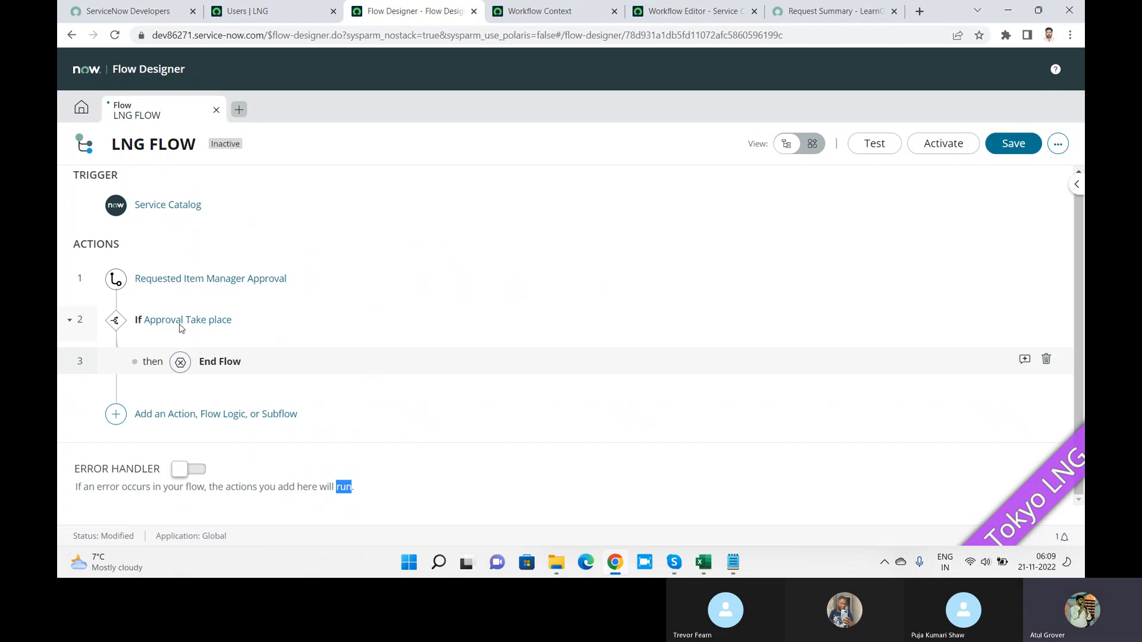
Step: Add a Create Catalog Task action as step 4 after the If block
click(116, 414)
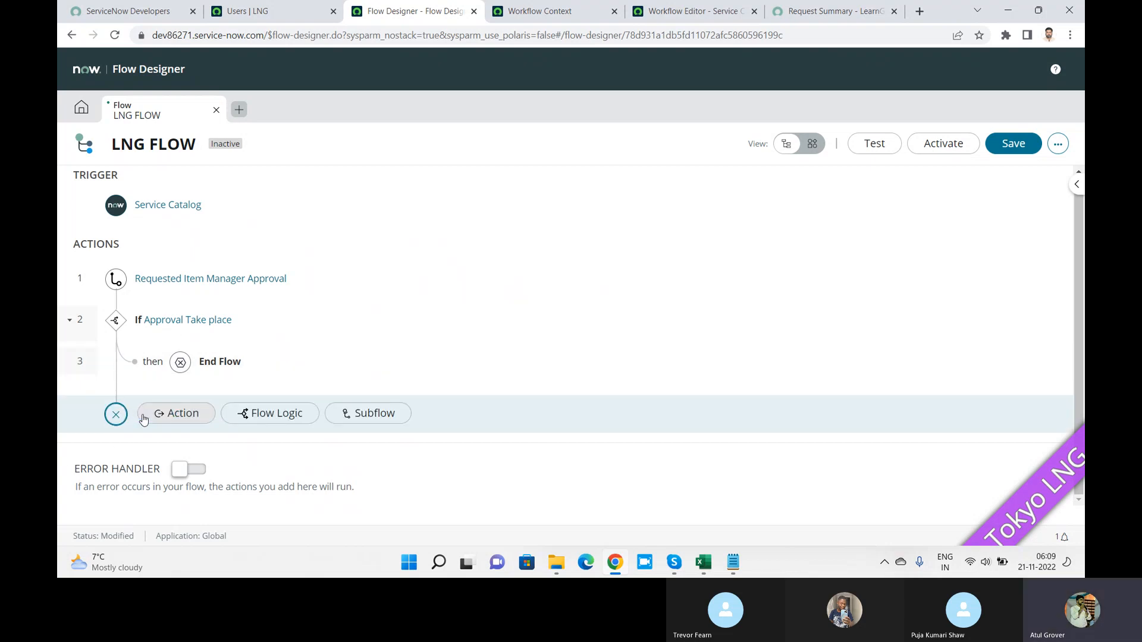
click(172, 414)
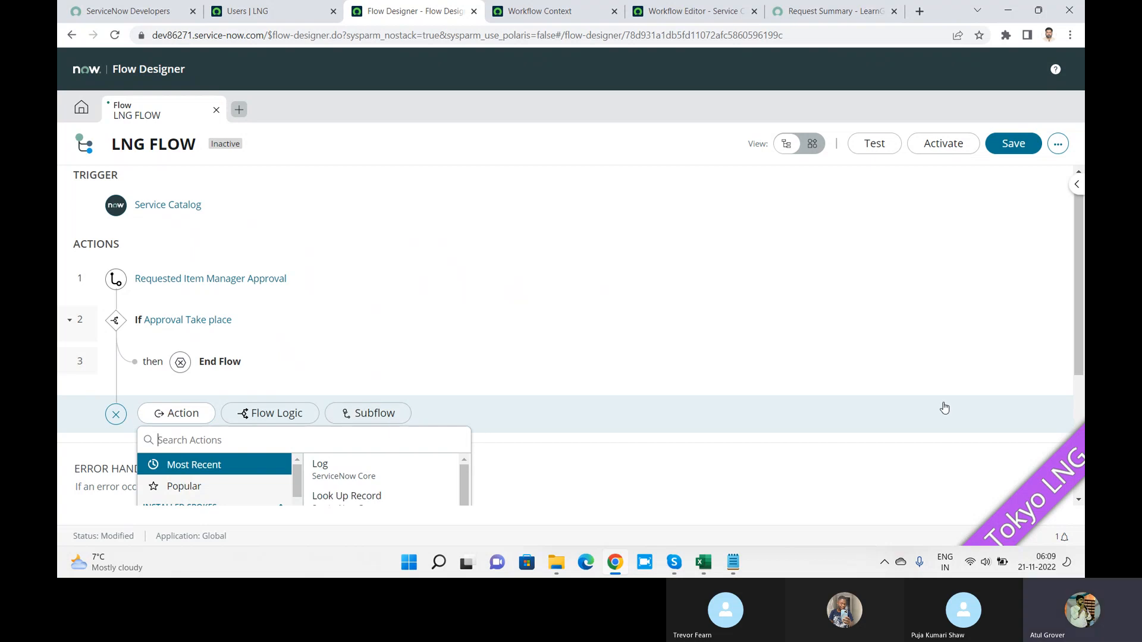
click(1082, 299)
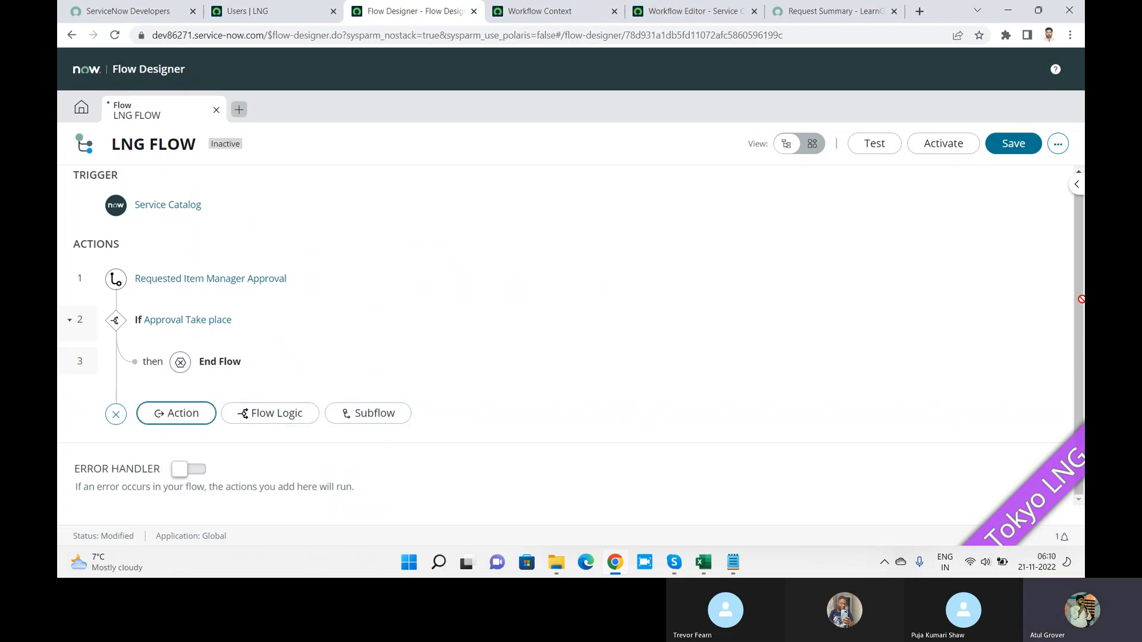
drag(1082, 293, 1083, 376)
click(167, 414)
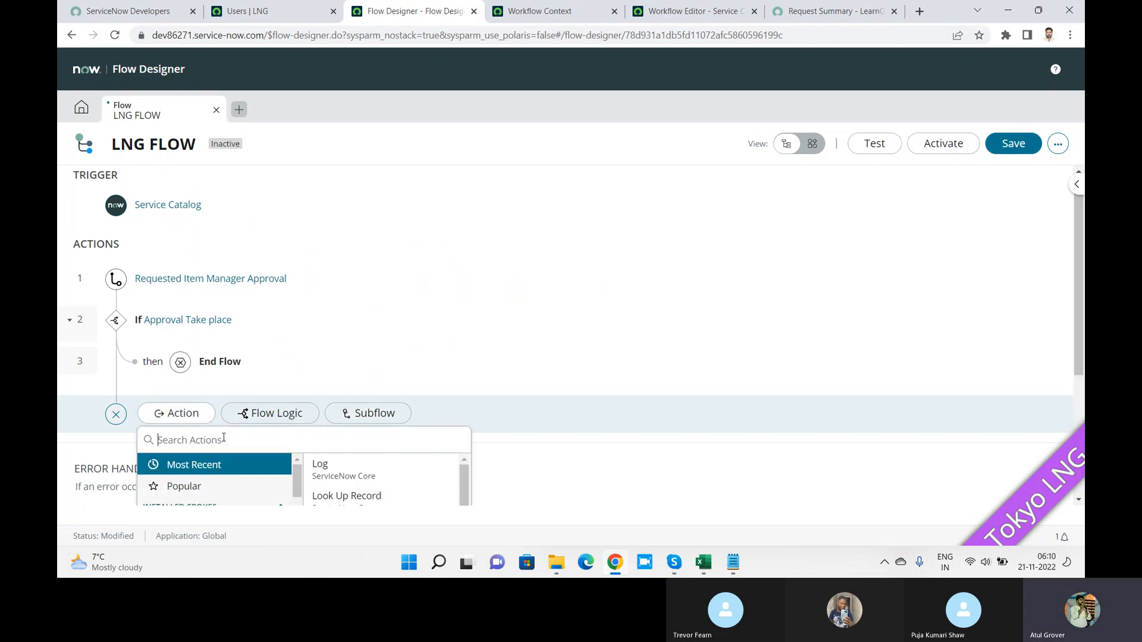
text(task)
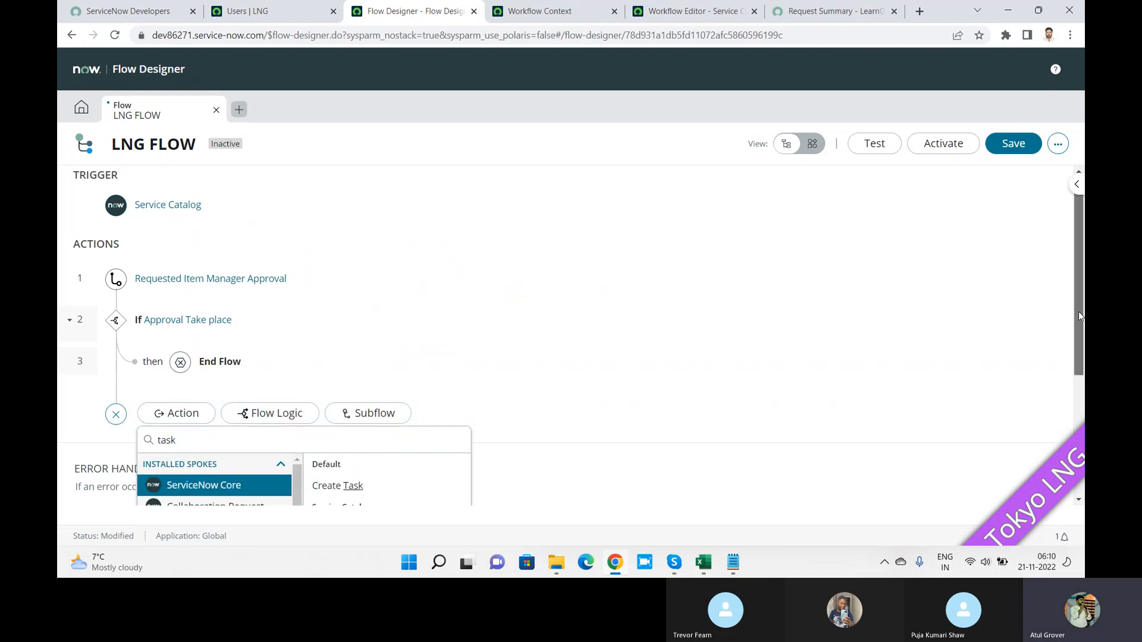
drag(1079, 311, 1078, 421)
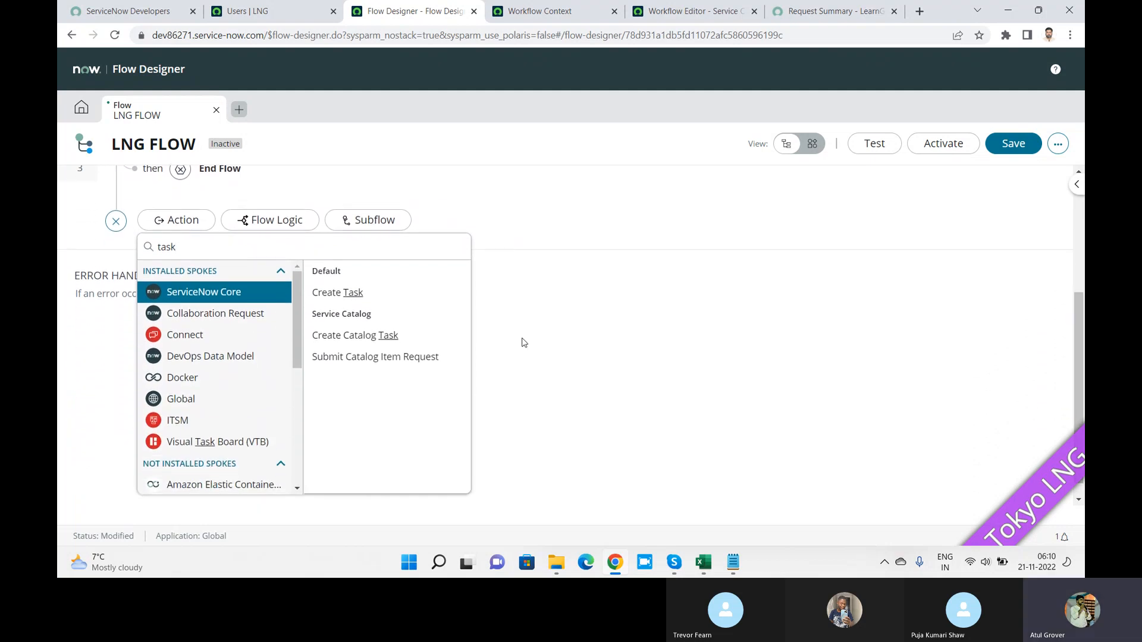
click(371, 336)
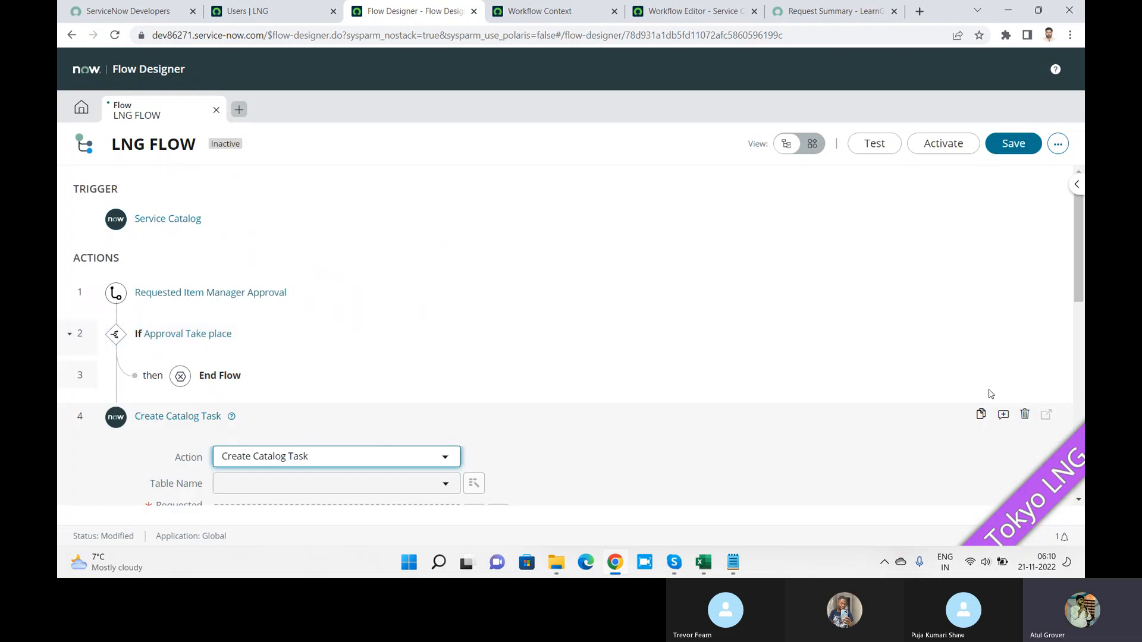
Step: Set the task's Requested Item to the approval's Context and short description to 'Hello to my world'
drag(1077, 217, 1076, 315)
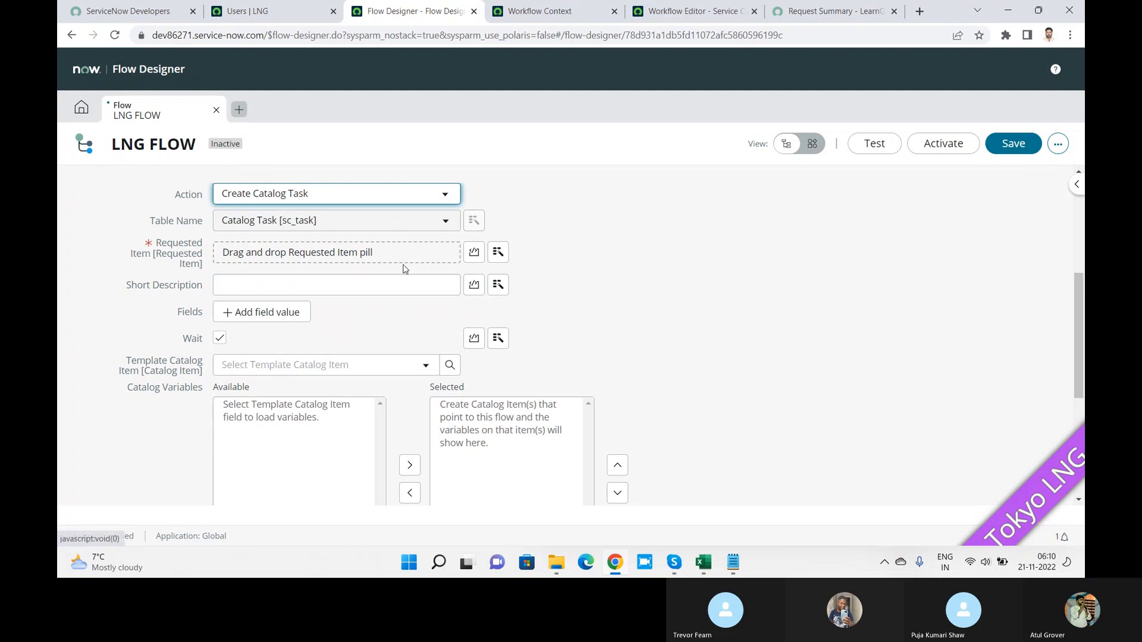
click(500, 254)
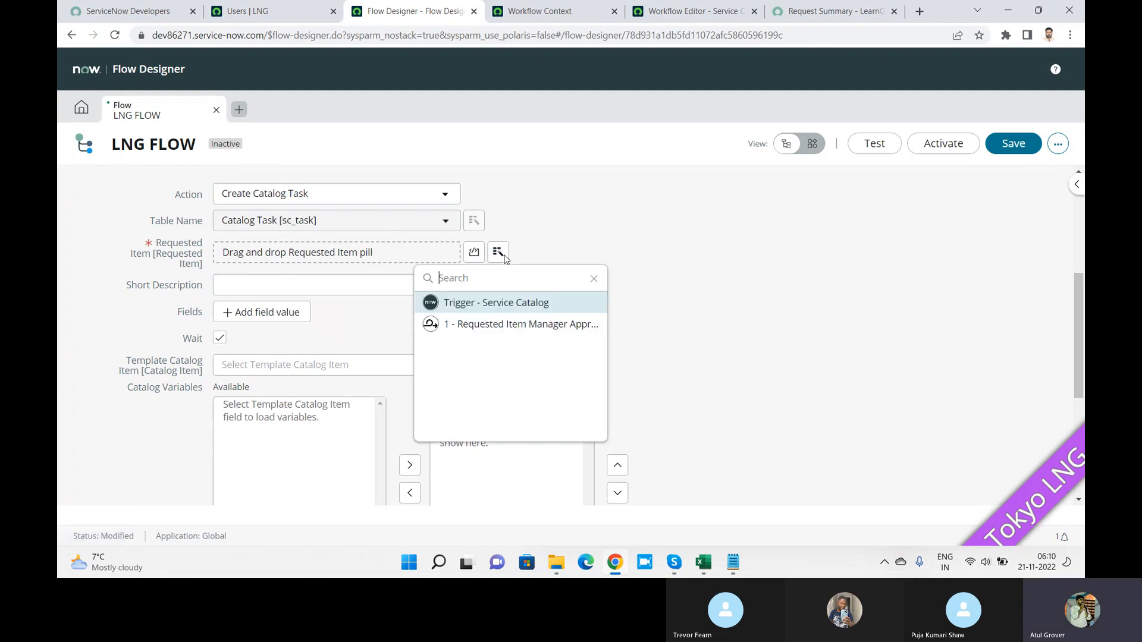
click(523, 326)
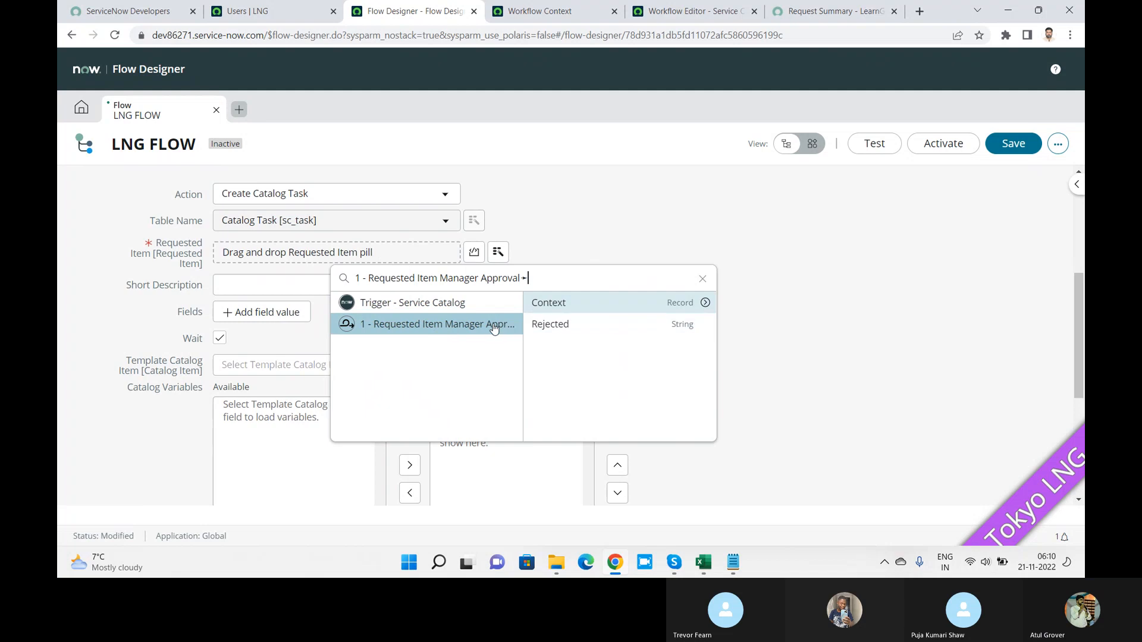
click(557, 304)
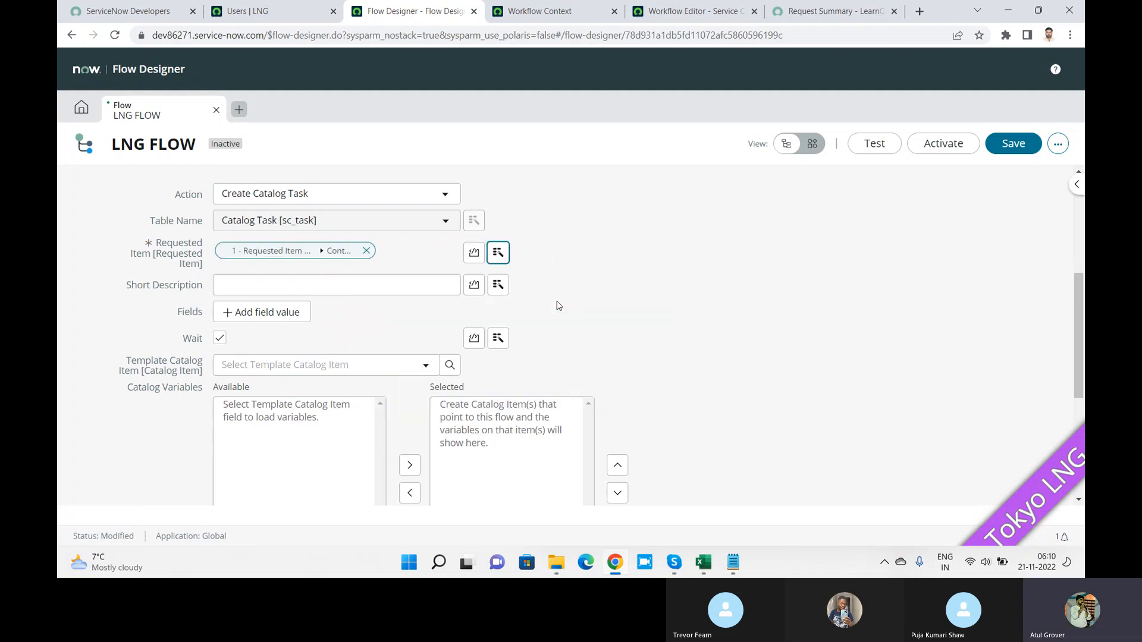
click(333, 281)
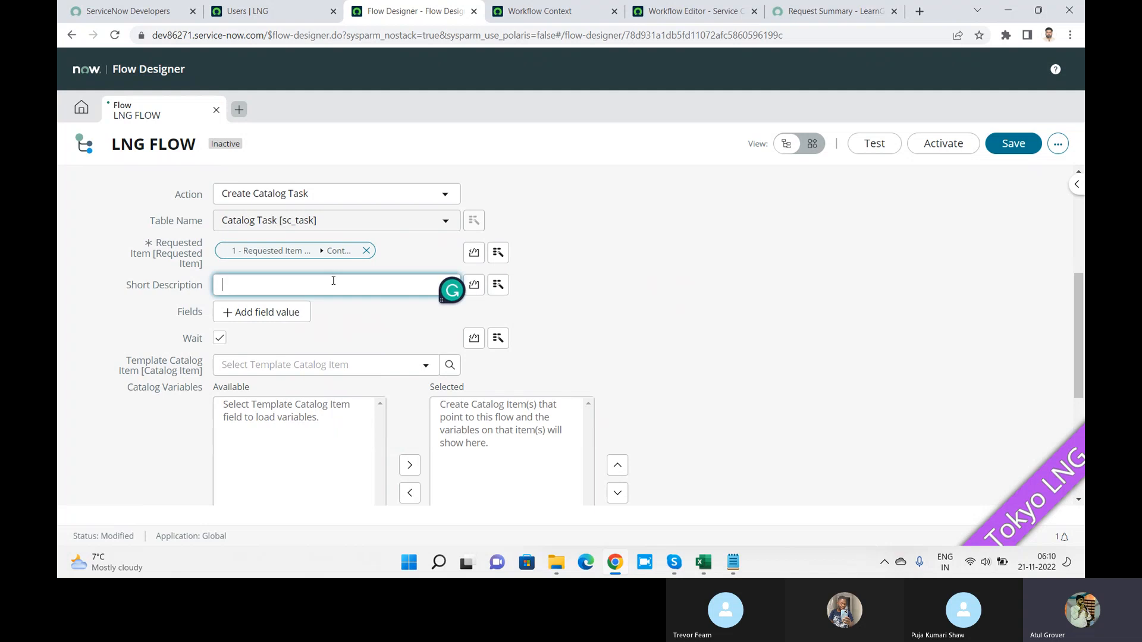
text(Hello )
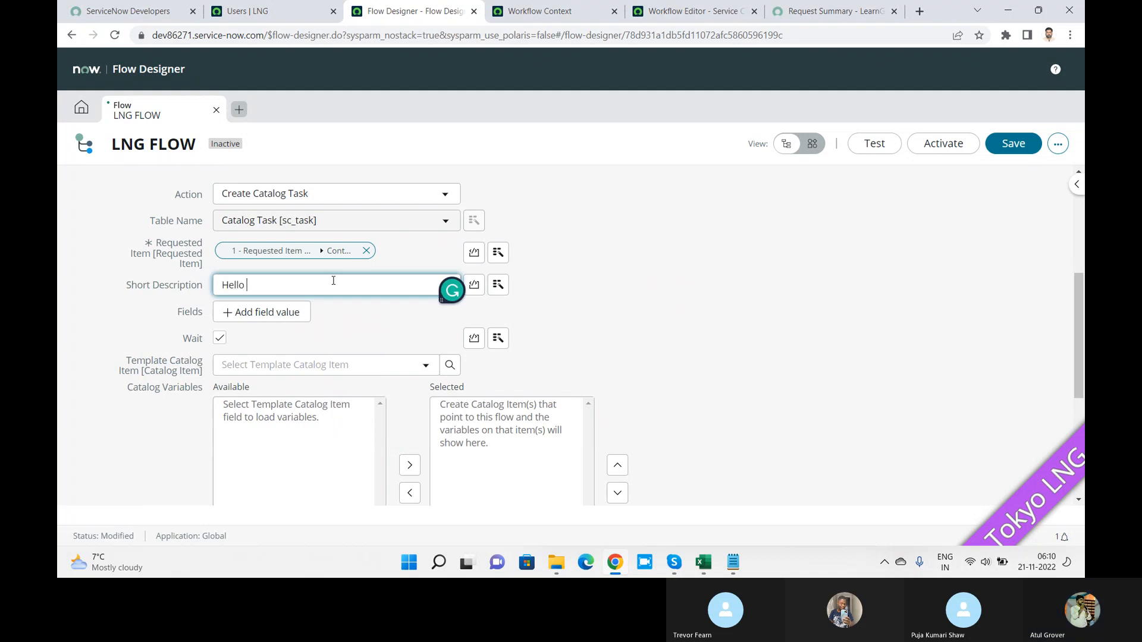
text(to my world)
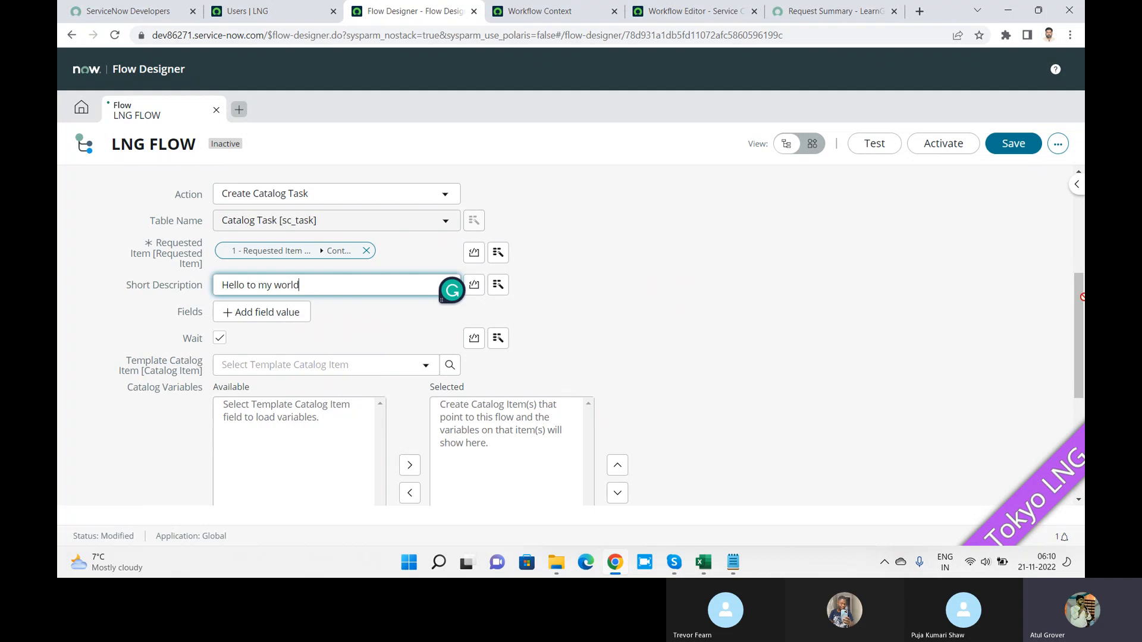
Step: Add a Priority field value of 3 - Moderate to the catalog task
drag(1076, 290, 1079, 318)
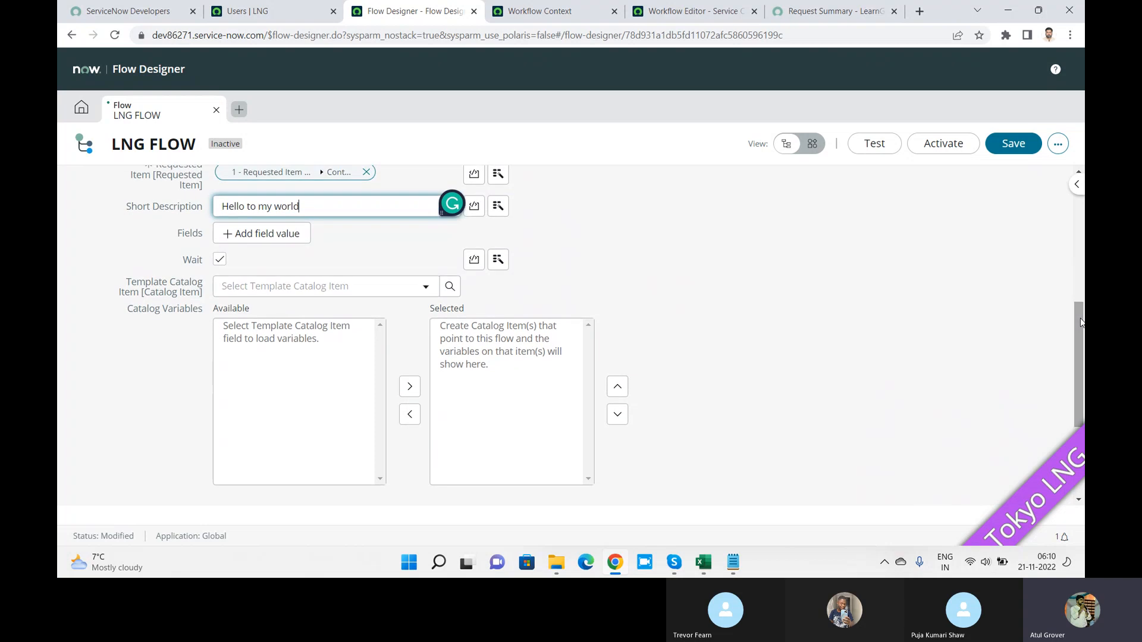
click(263, 234)
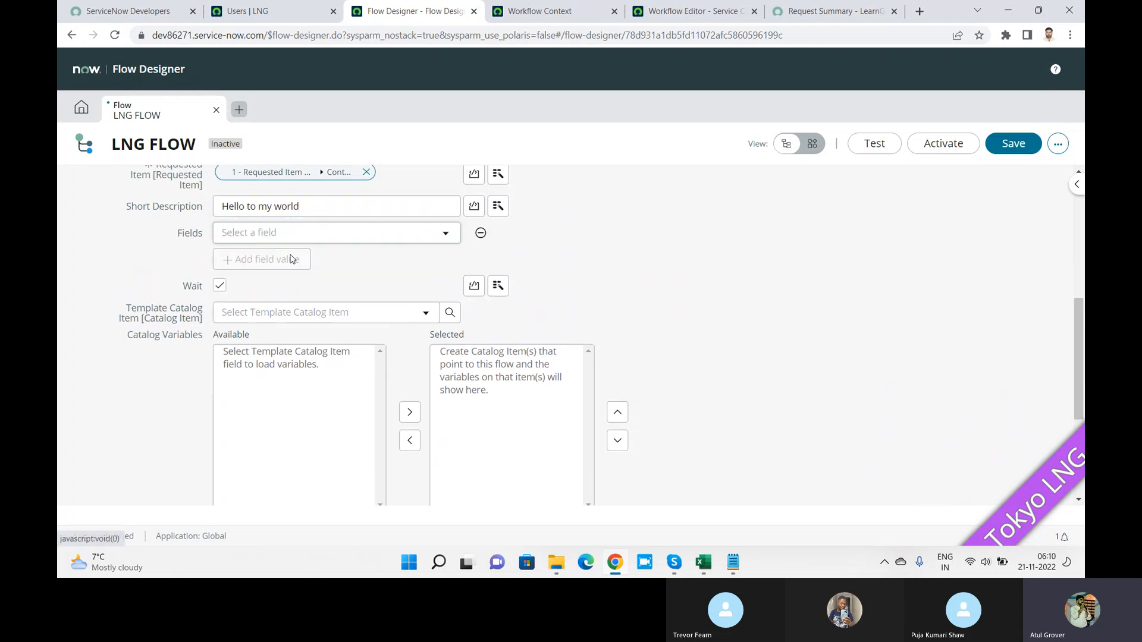
click(308, 235)
click(308, 235)
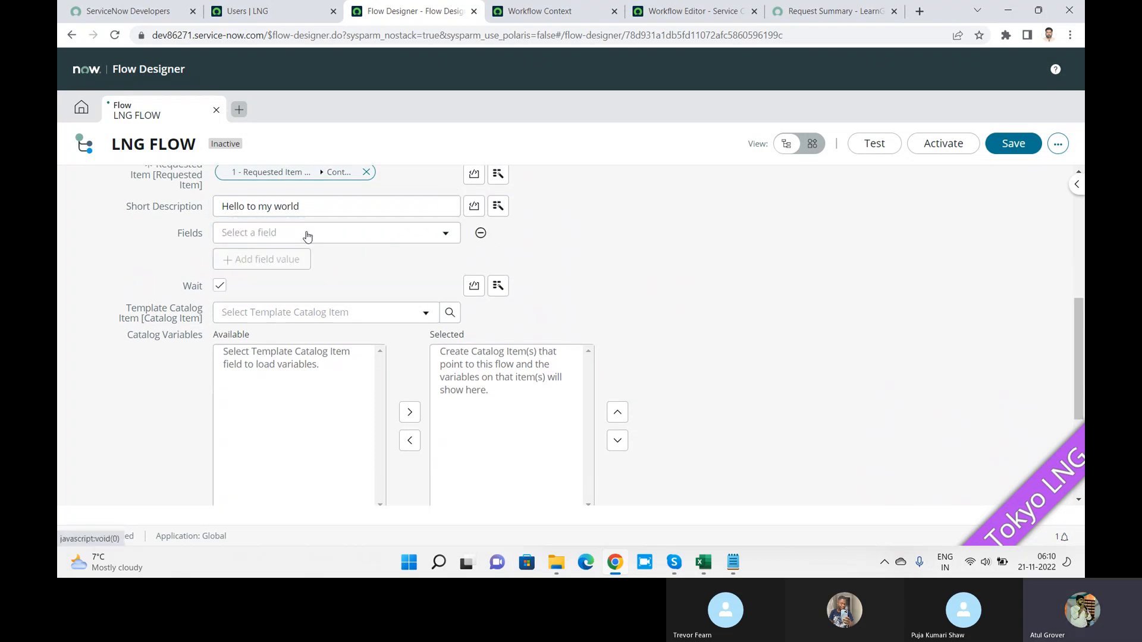
click(308, 235)
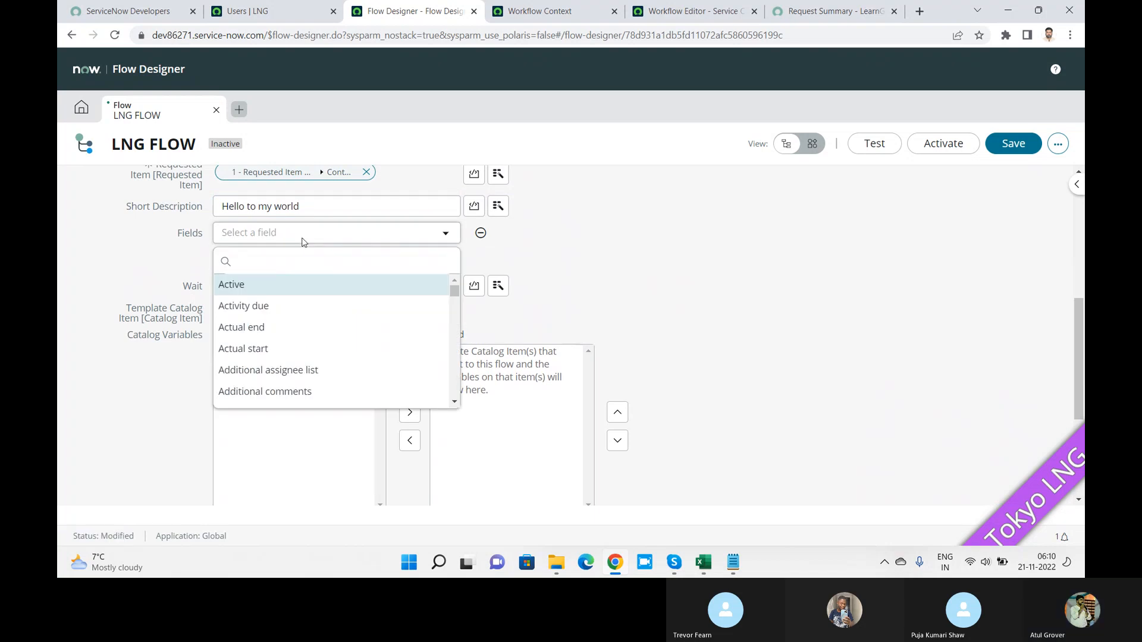
text(pr)
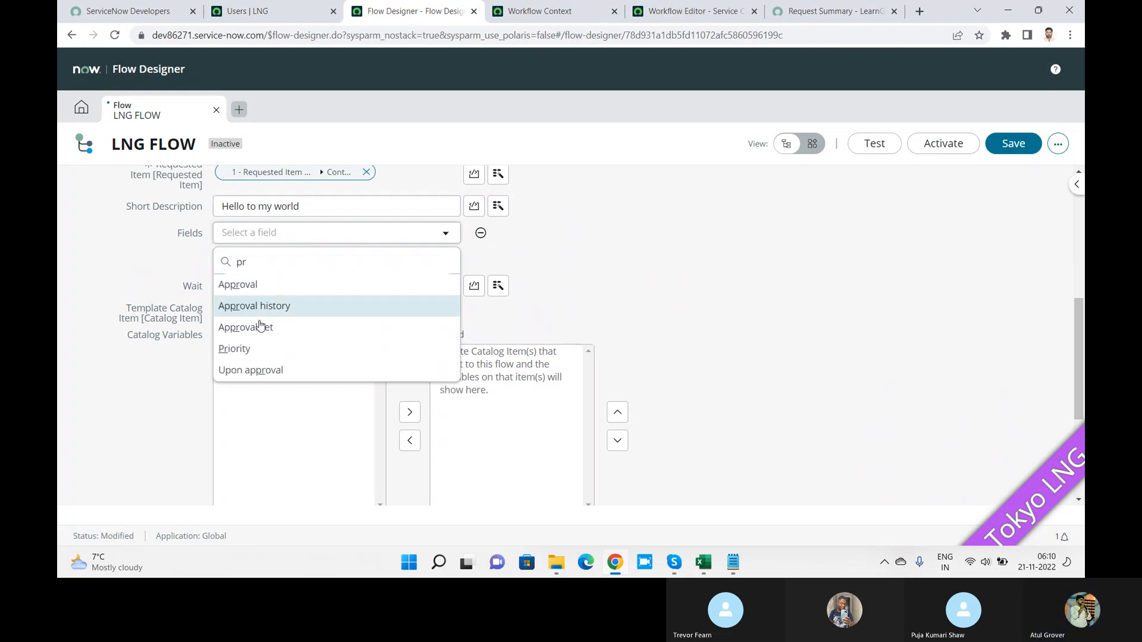
click(255, 351)
click(510, 235)
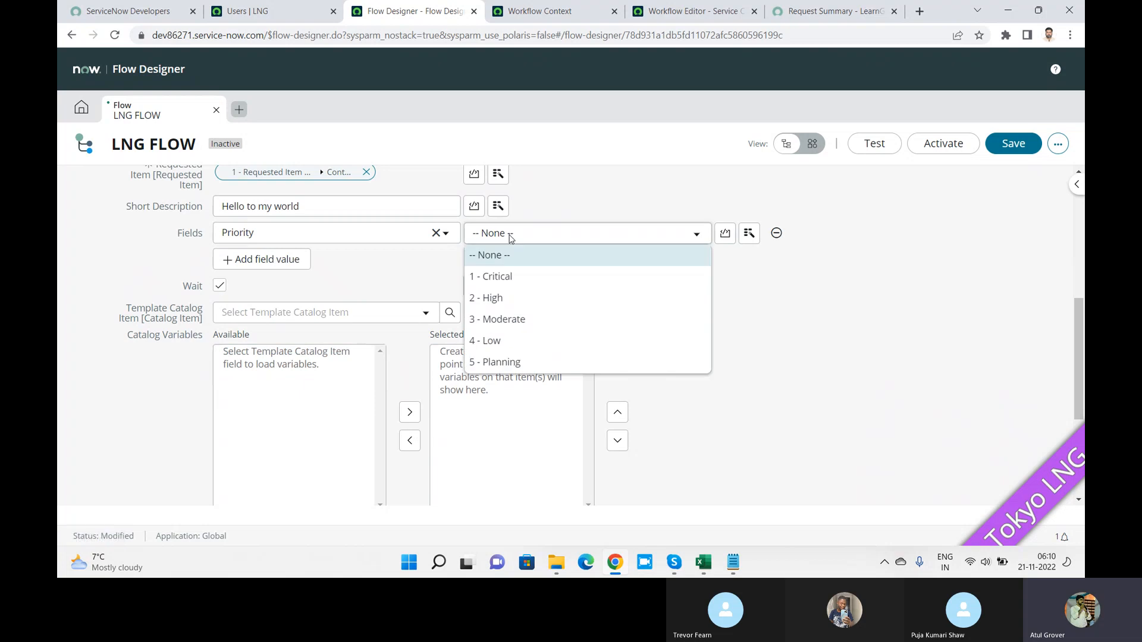
click(500, 319)
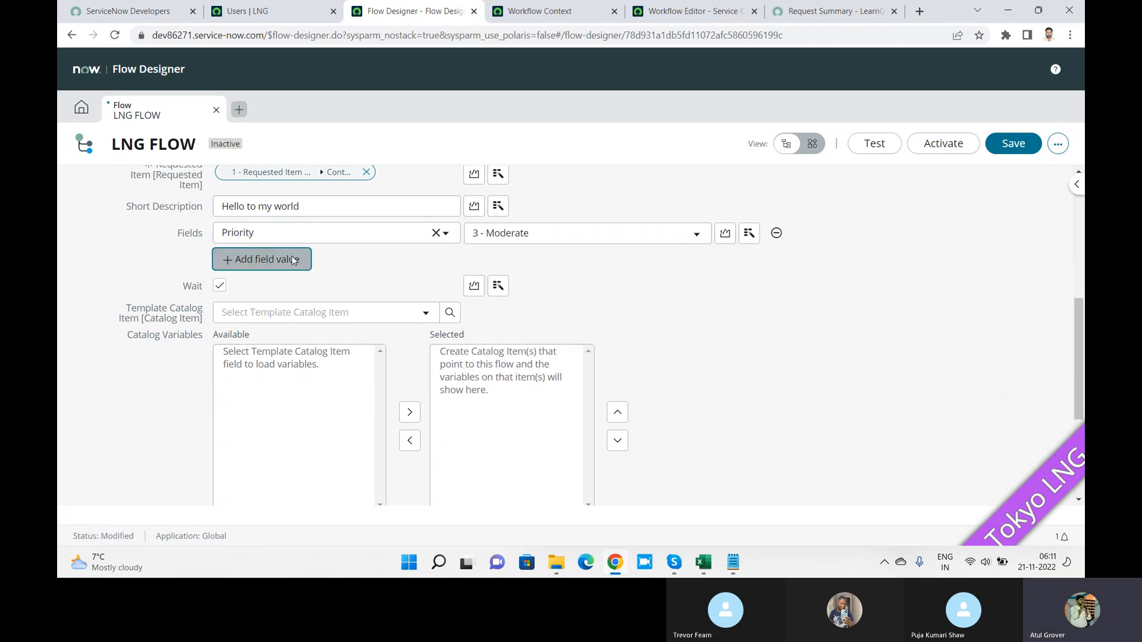
Step: Add a Description field value to the catalog task with placeholder text
click(294, 260)
click(276, 265)
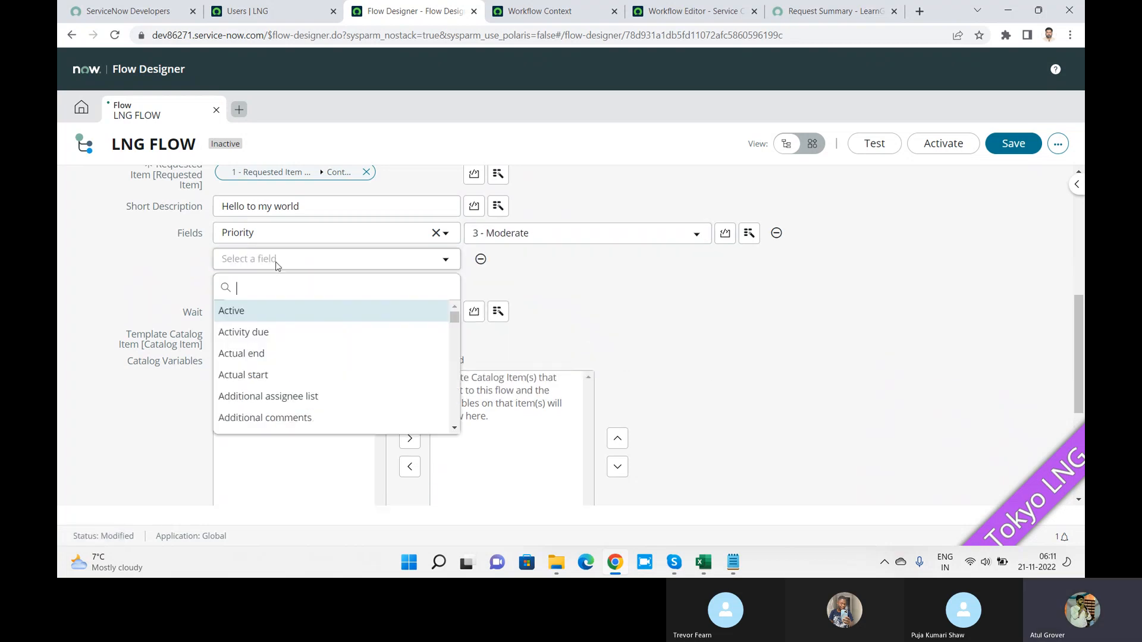
text(des)
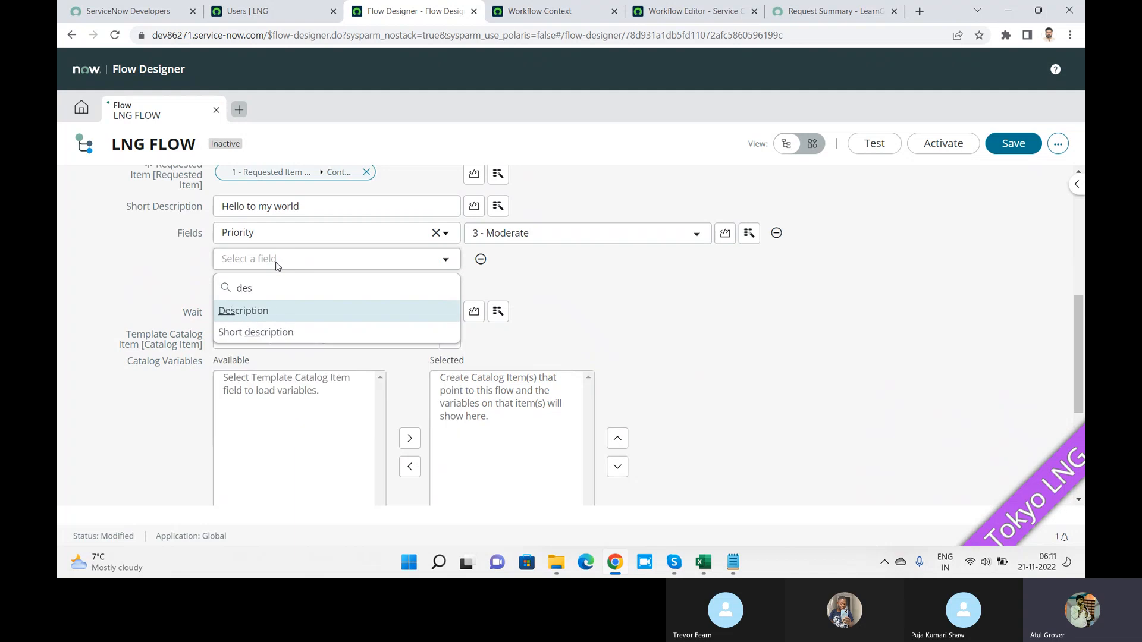
click(253, 312)
click(502, 266)
text(x)
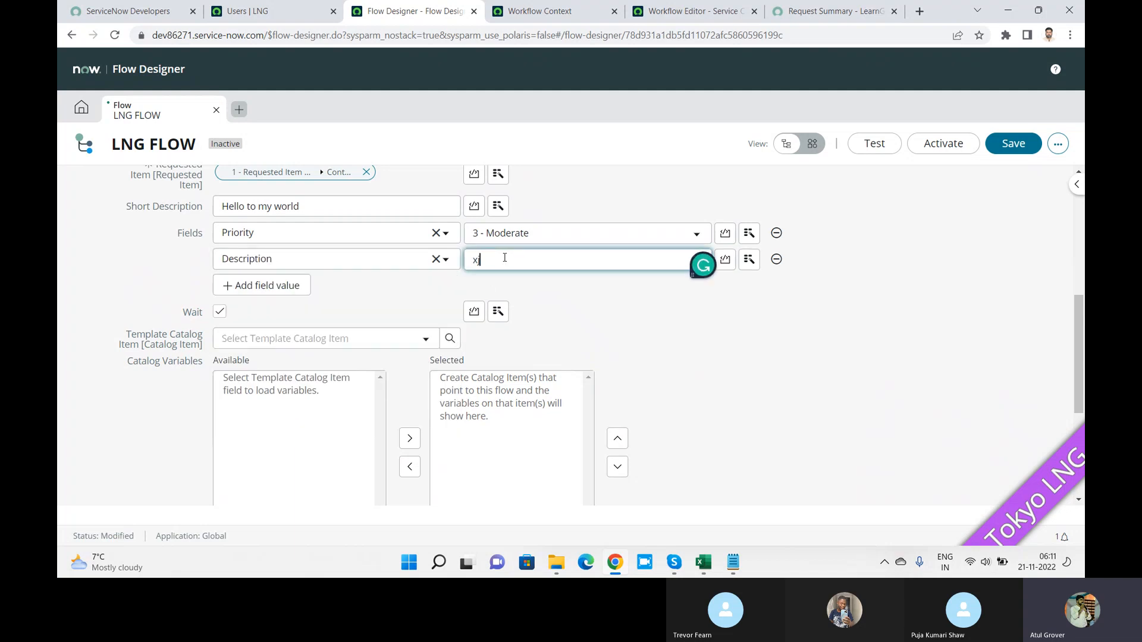
text(jfkhfkaskfhadkfhahfashfkahskfhsdak)
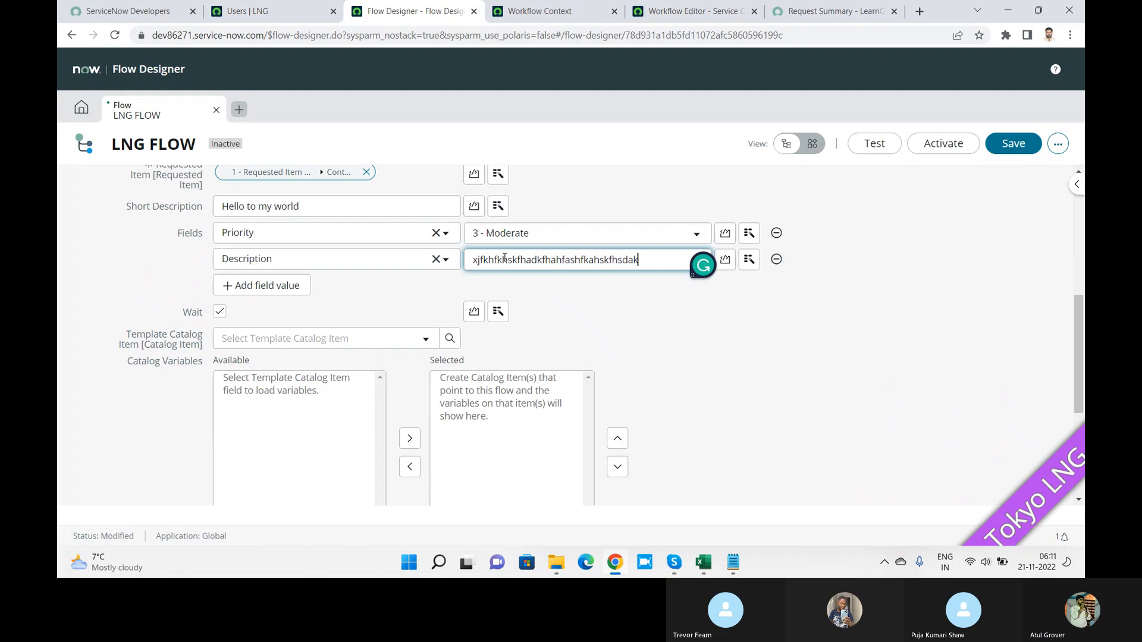
scroll(1081, 316, down, 4)
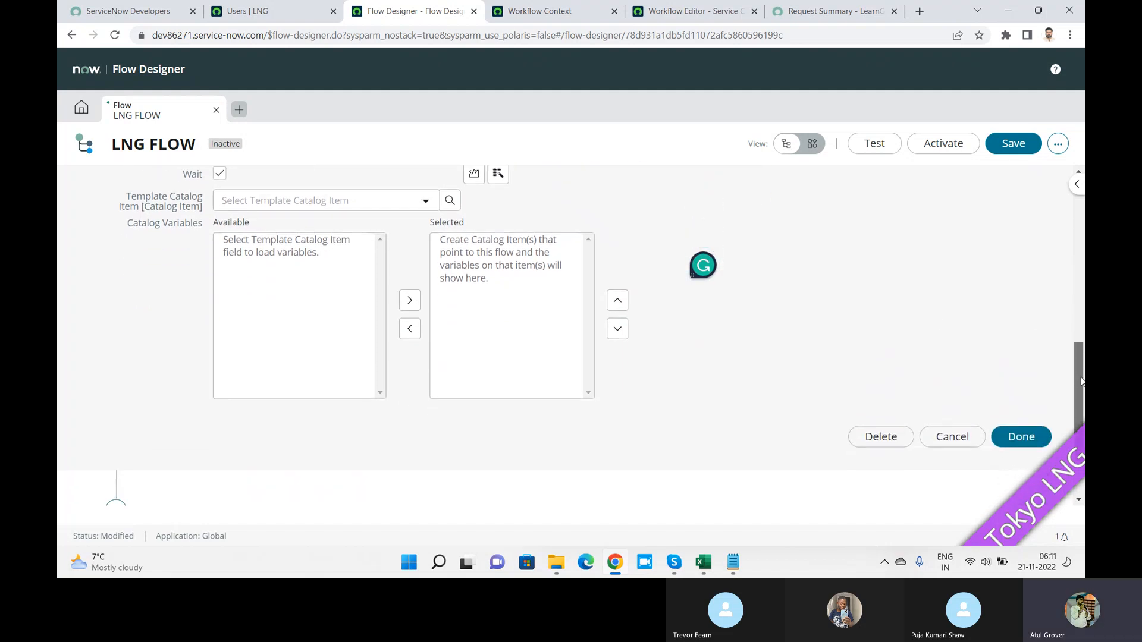
Step: Close the catalog task step and search flow logic options for 'end' after it
click(1030, 354)
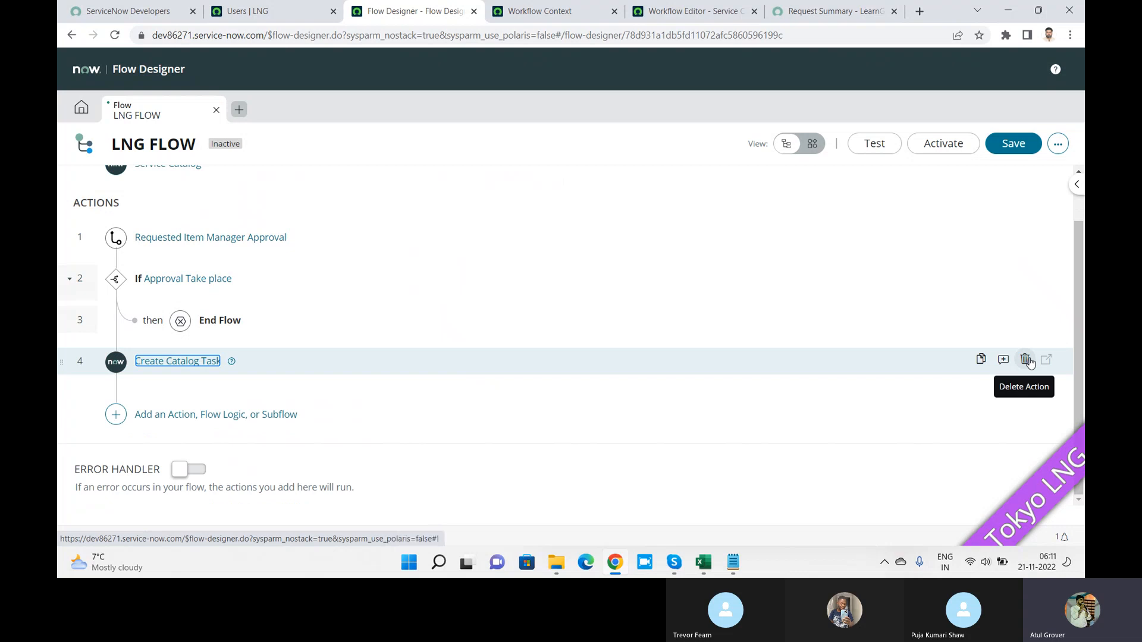
click(116, 415)
click(275, 419)
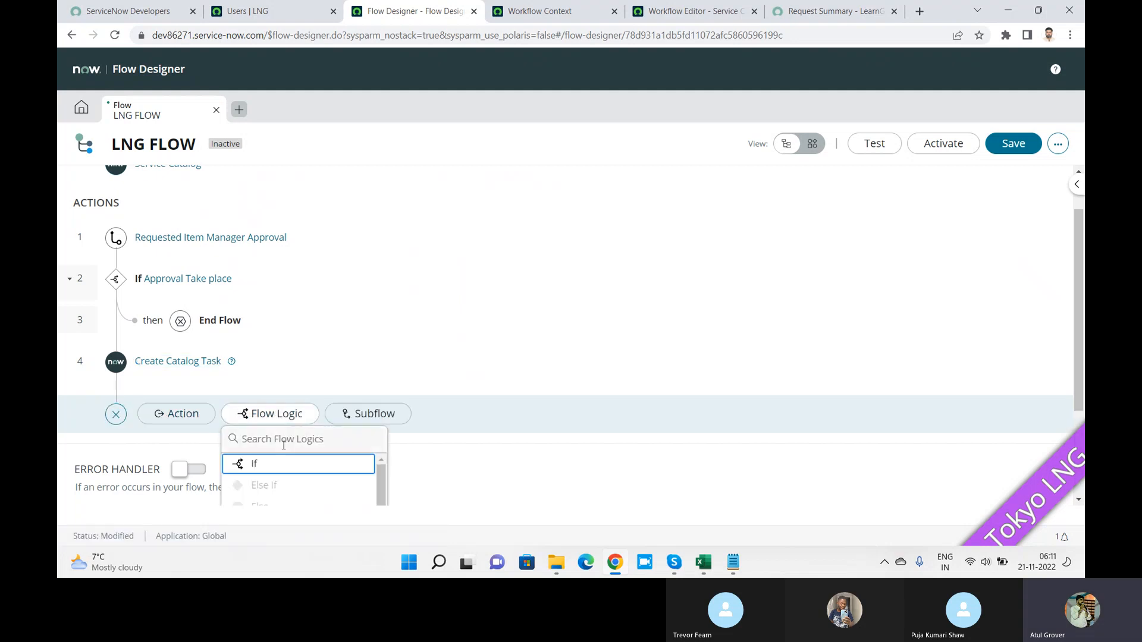
text(end)
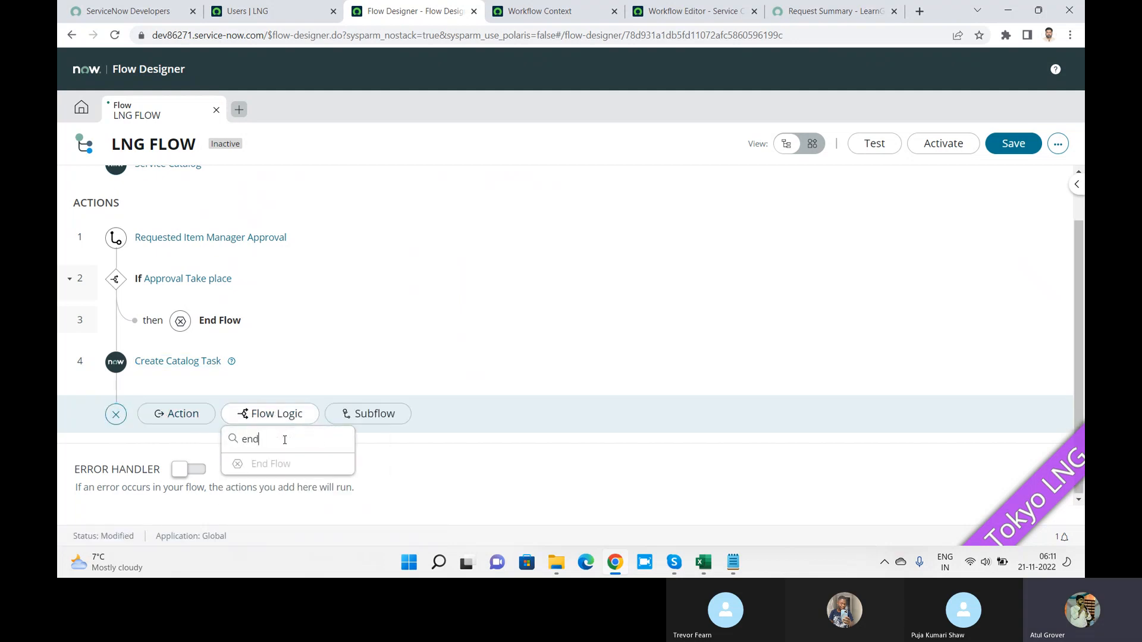
key(BackSpace)
key(BackSpace)
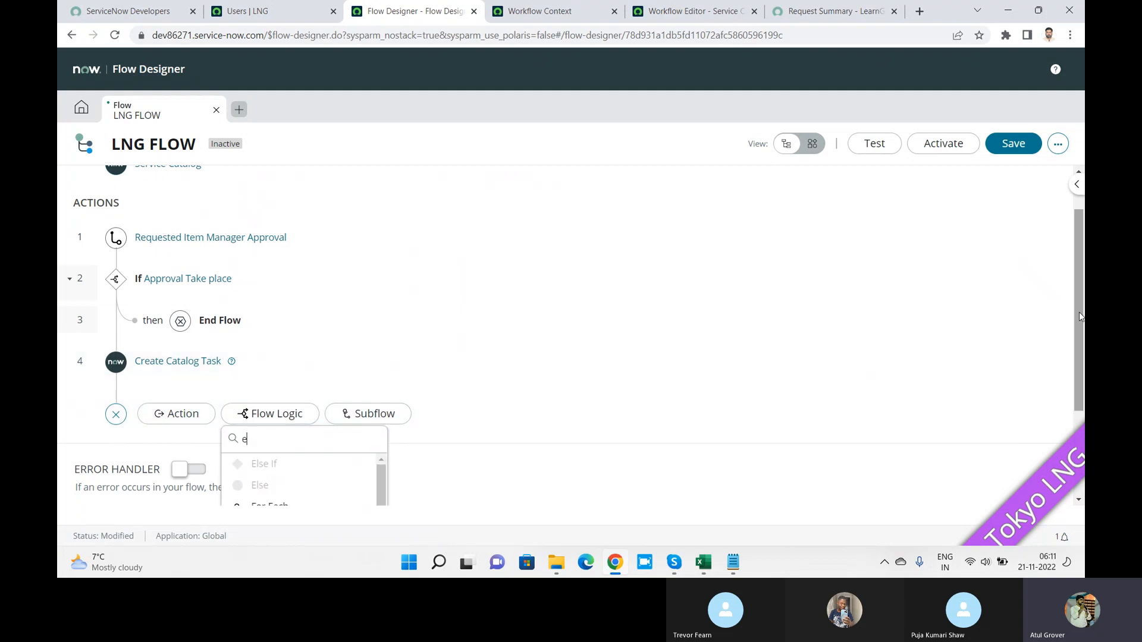
Step: Close the flow logic list without adding a step and save LNG FLOW as a draft
drag(1081, 324, 1081, 409)
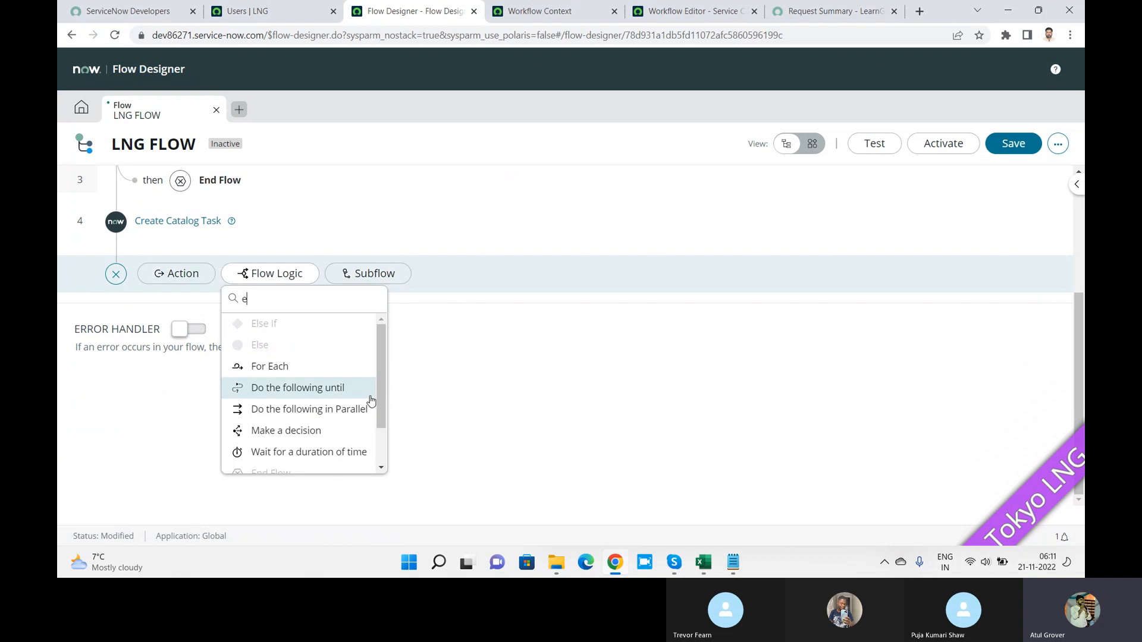
mouse_move(381, 399)
mouse_down()
mouse_move(382, 433)
mouse_move(382, 399)
mouse_up()
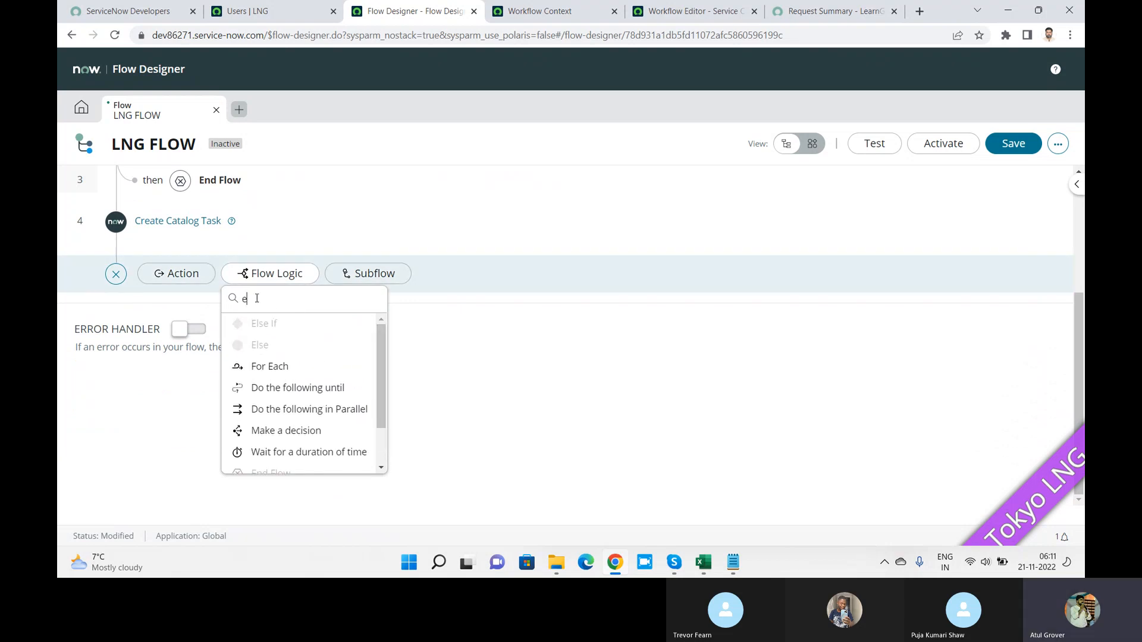
drag(257, 299, 211, 296)
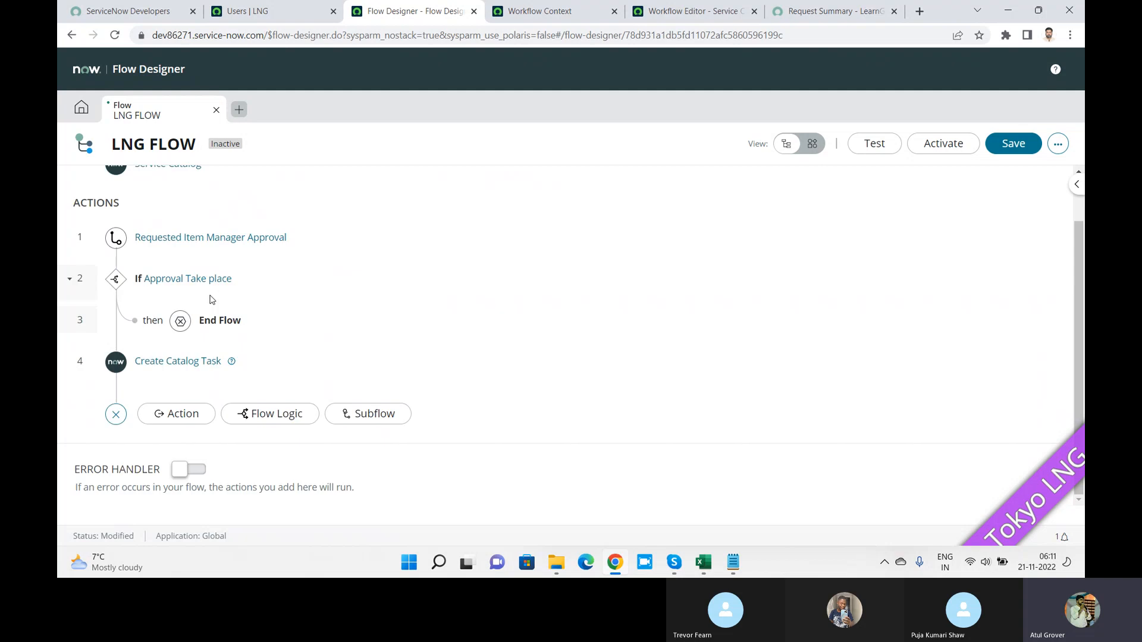
click(1003, 147)
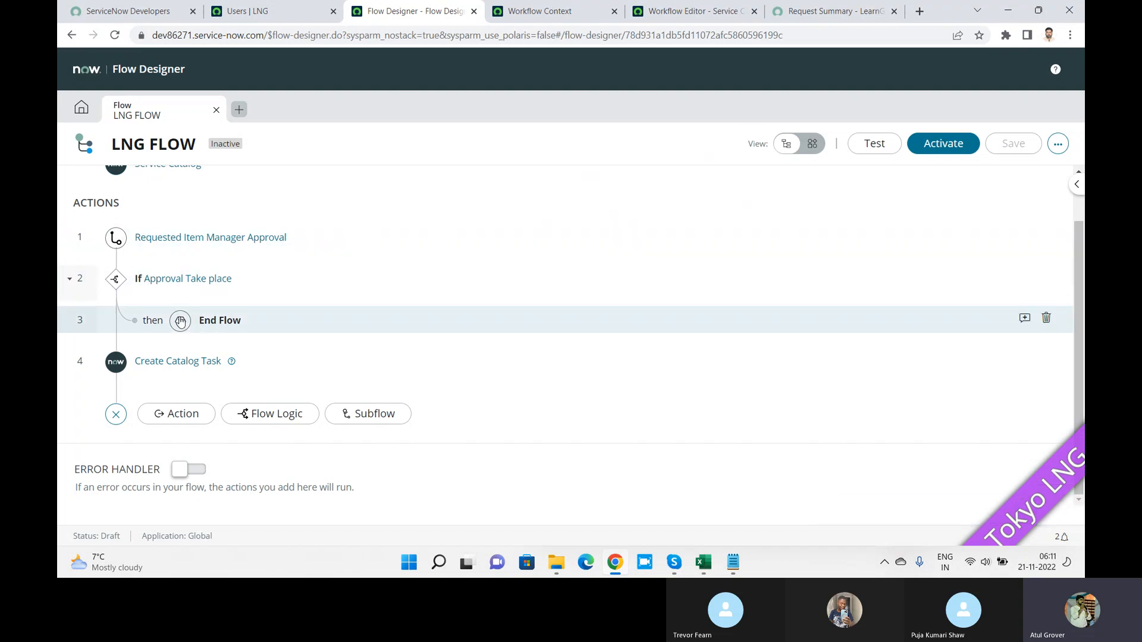
Step: Switch LNG FLOW to diagram view and scroll through its steps
click(810, 145)
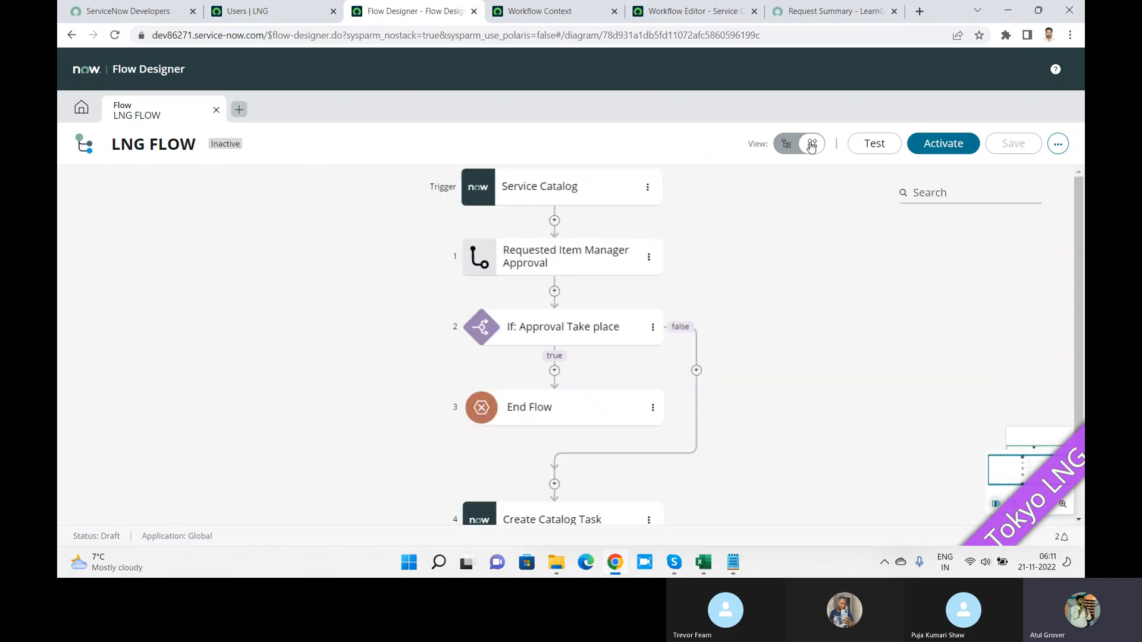
drag(1080, 222, 1084, 341)
drag(1084, 286, 1080, 201)
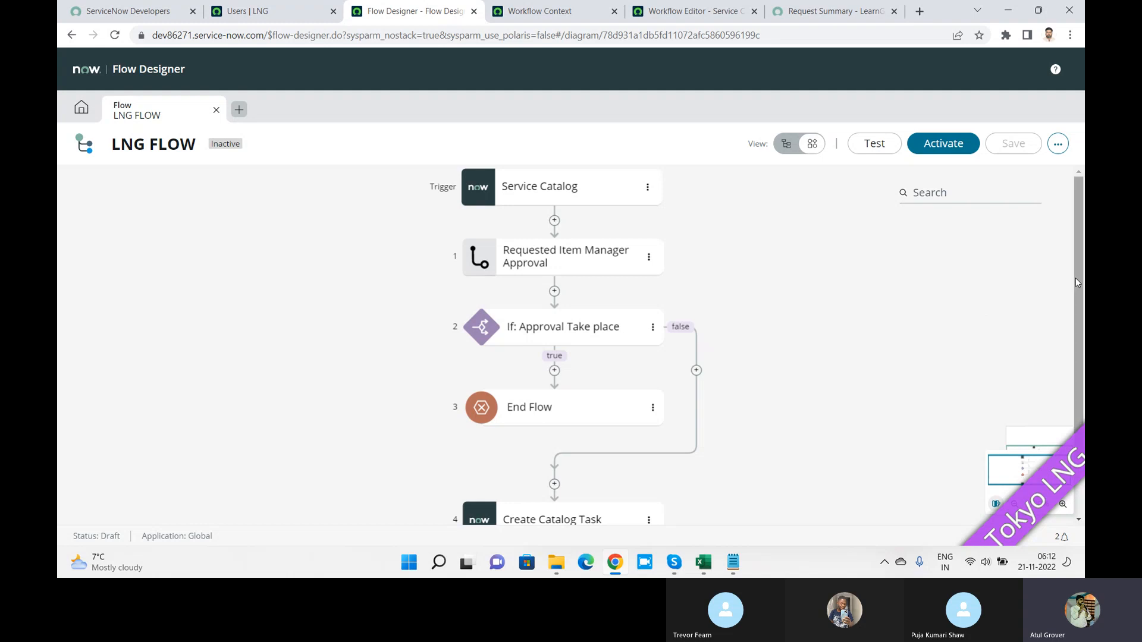
drag(1078, 280, 1080, 368)
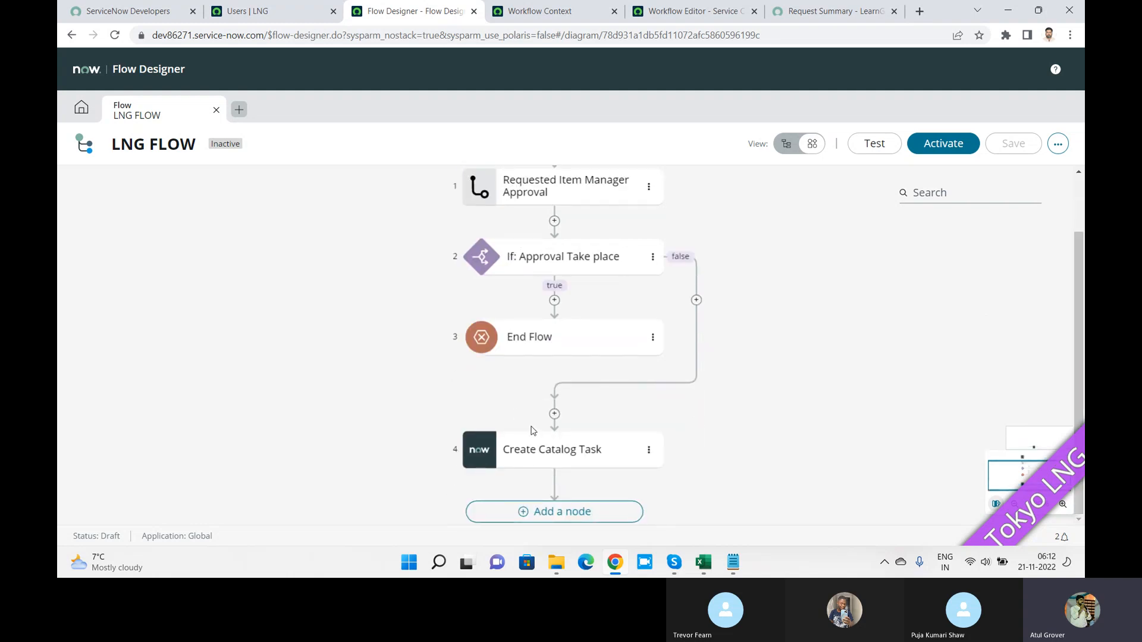
Step: Search the Add a node action picker for 'end', then close it without adding anything
click(565, 512)
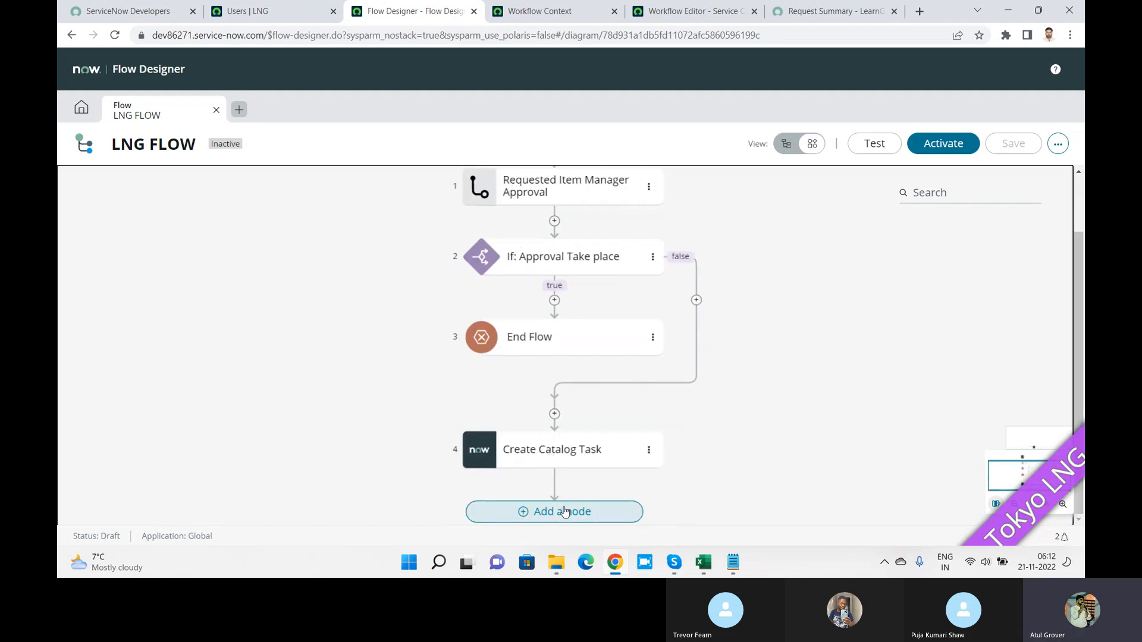
click(565, 511)
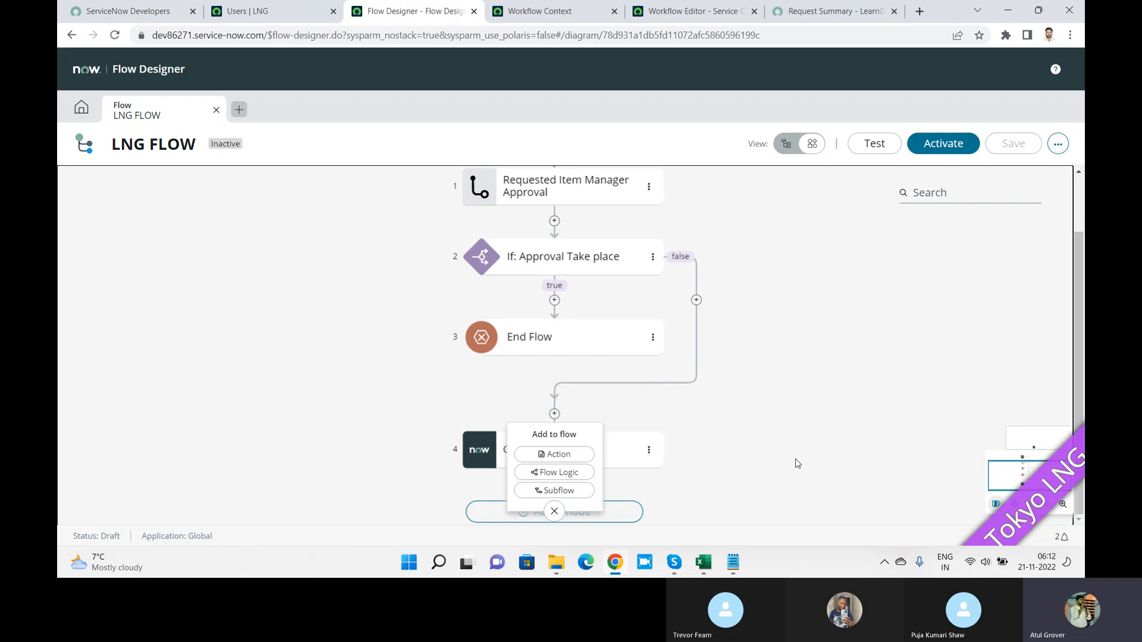
click(576, 455)
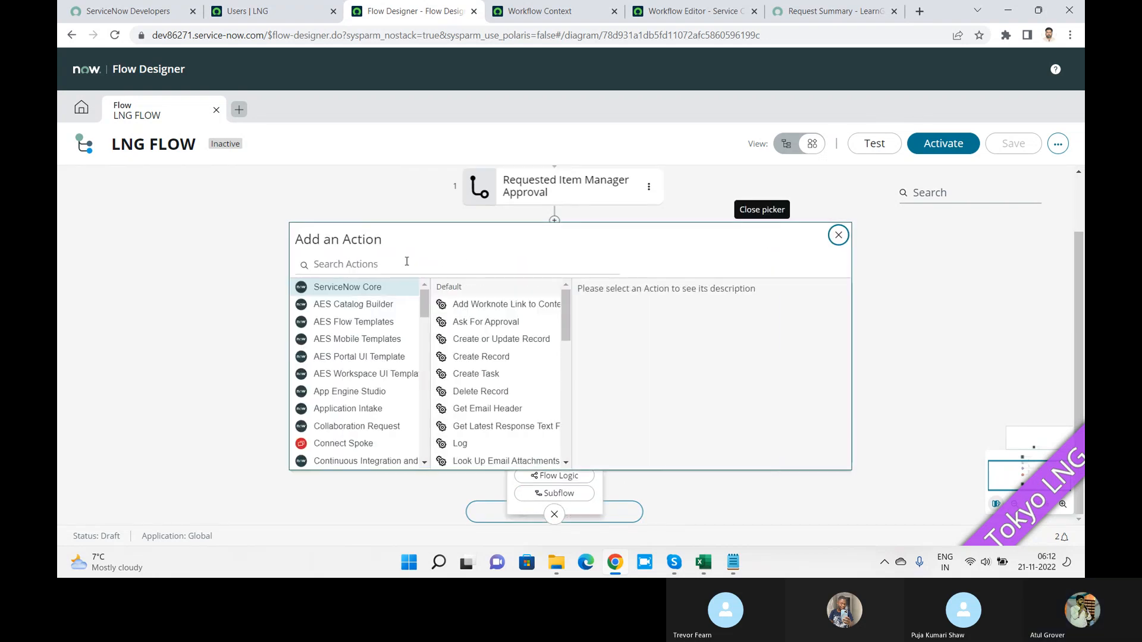
text(end)
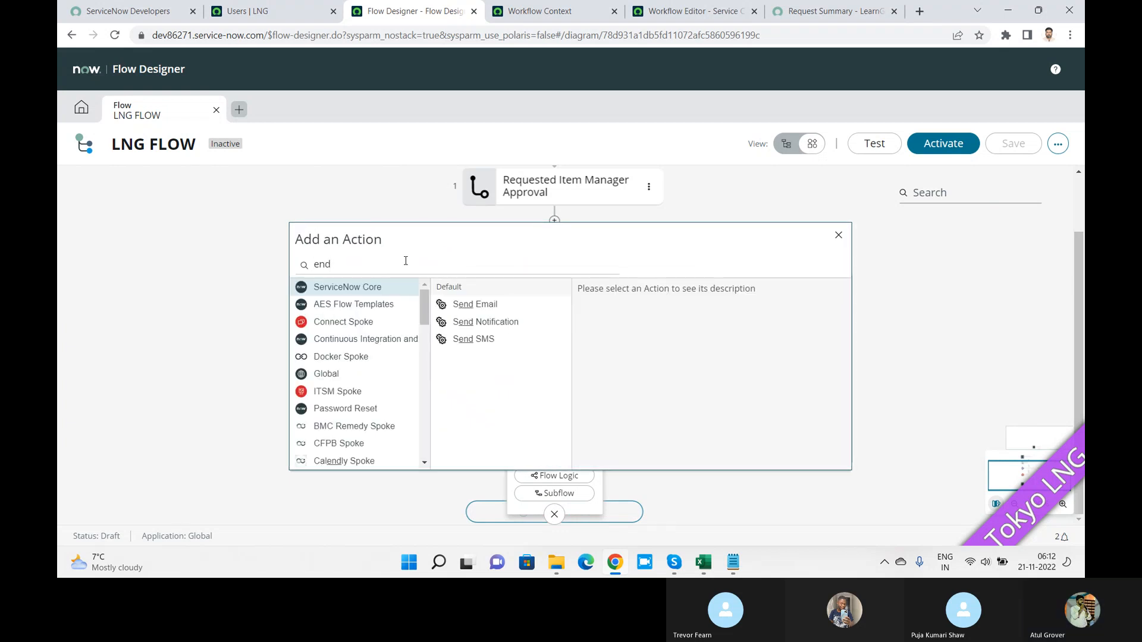
key(BackSpace)
key(BackSpace)
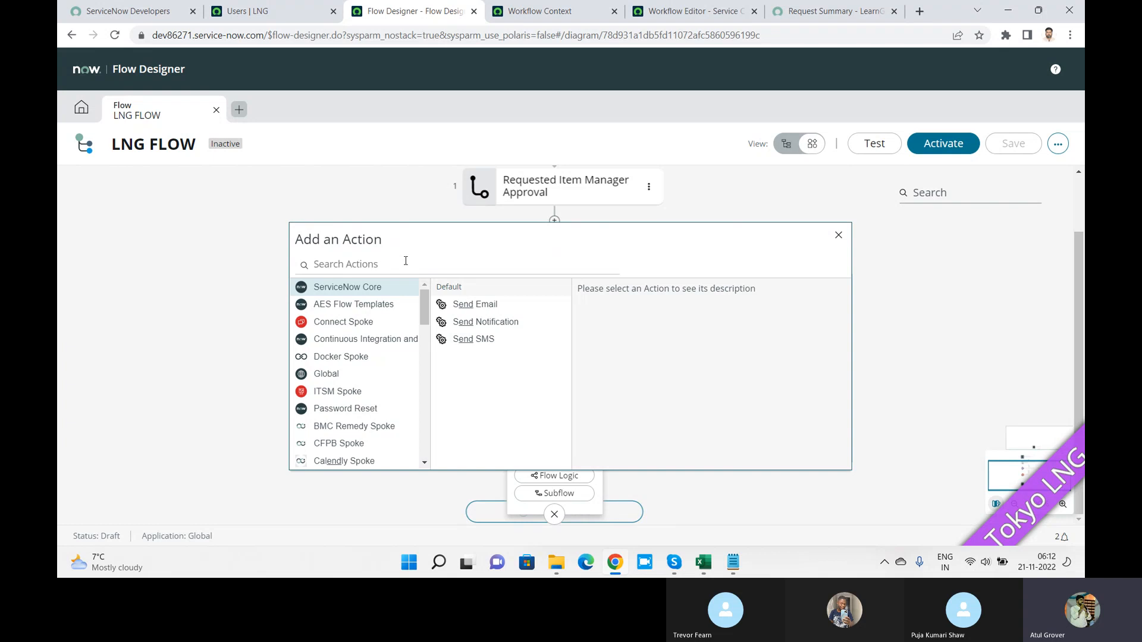
click(838, 235)
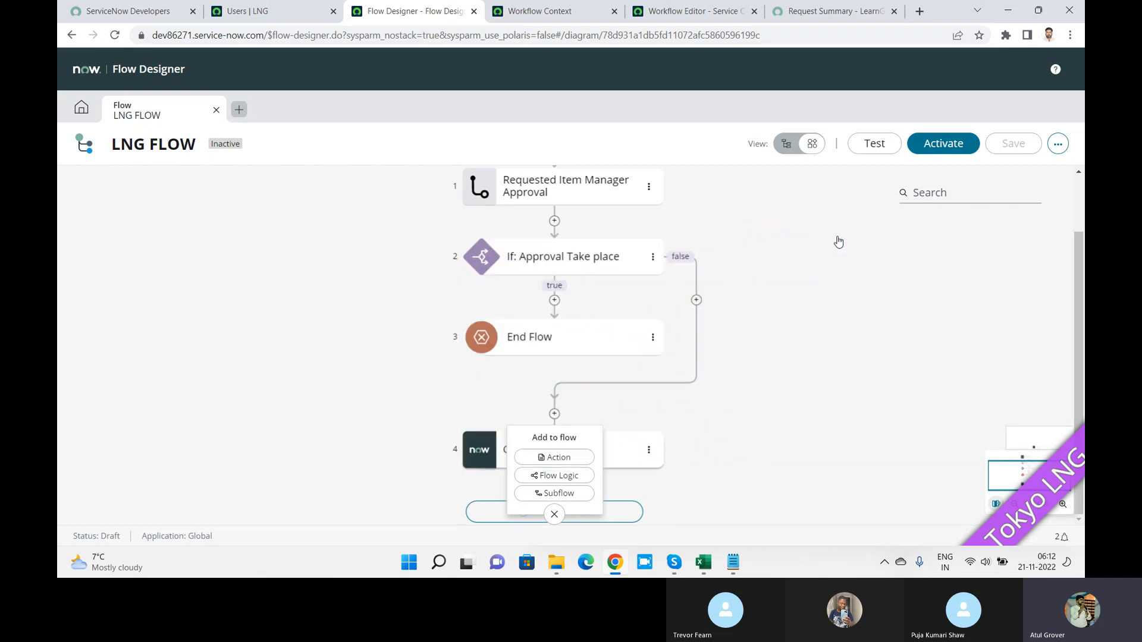
Step: Activate LNG FLOW and confirm, so it is published with status Active
click(939, 150)
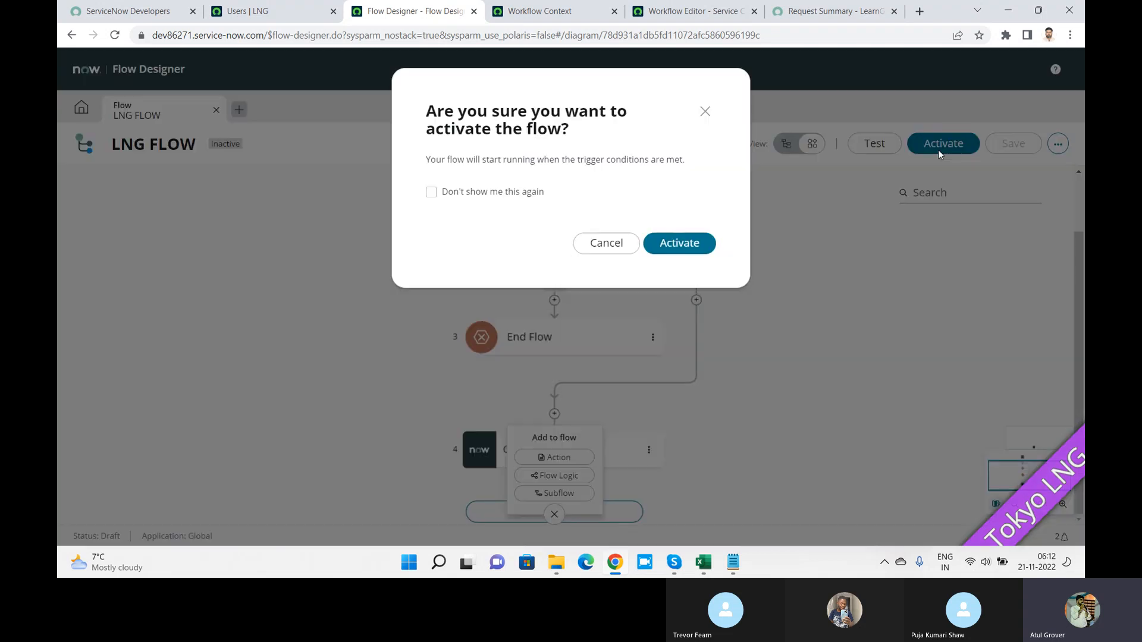
click(670, 245)
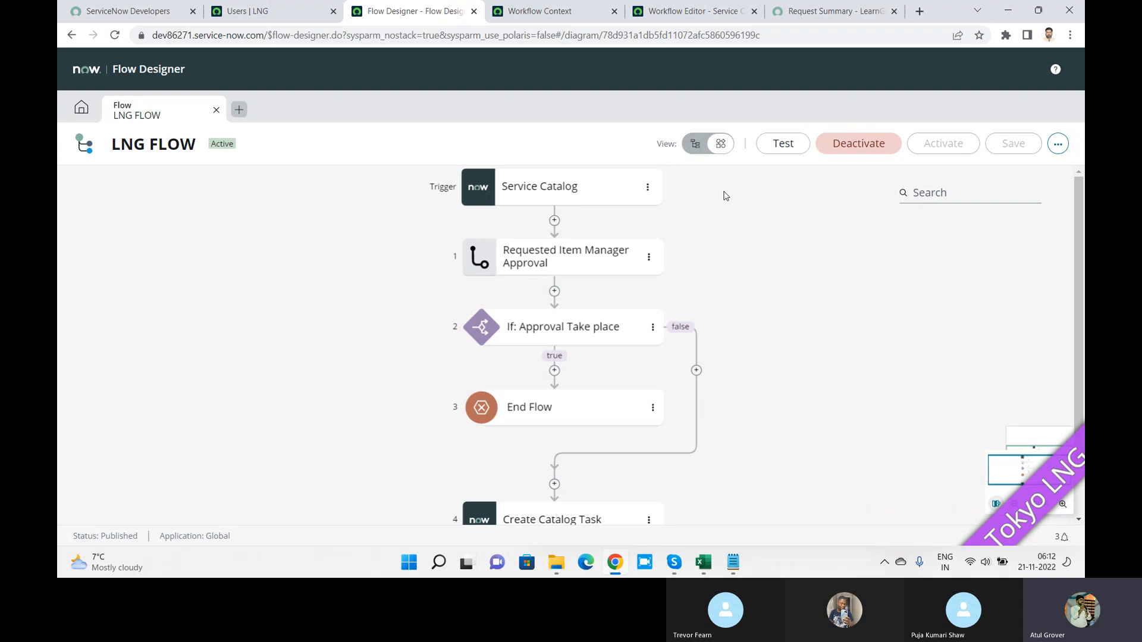
Step: Test-run LNG FLOW against a requested item record and view the execution details, with manager approval Waiting
click(775, 144)
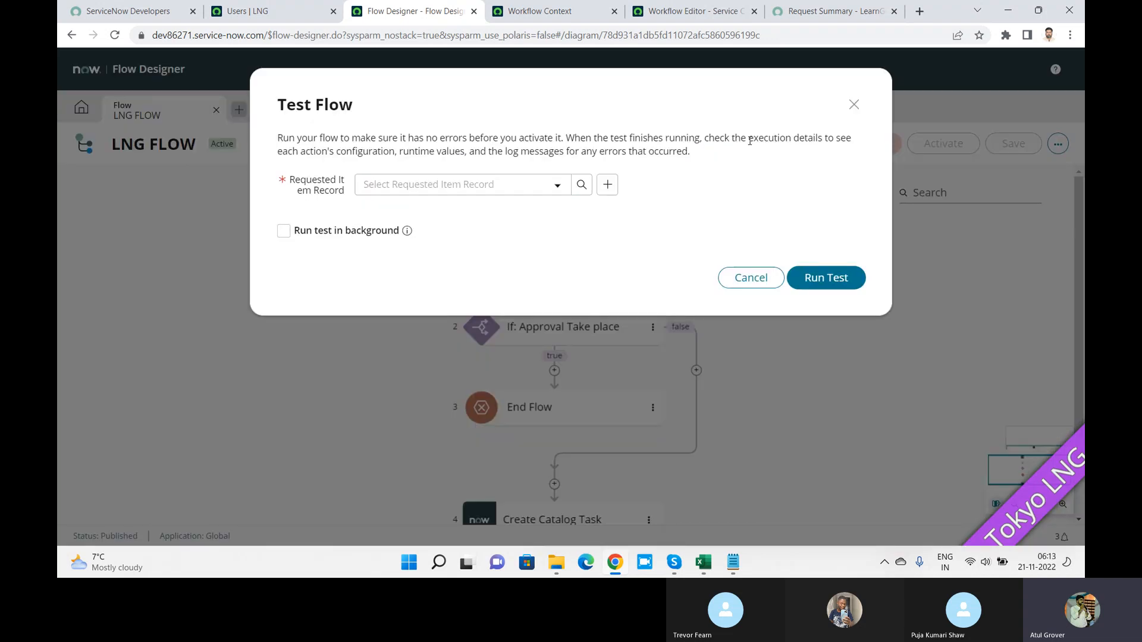
click(467, 187)
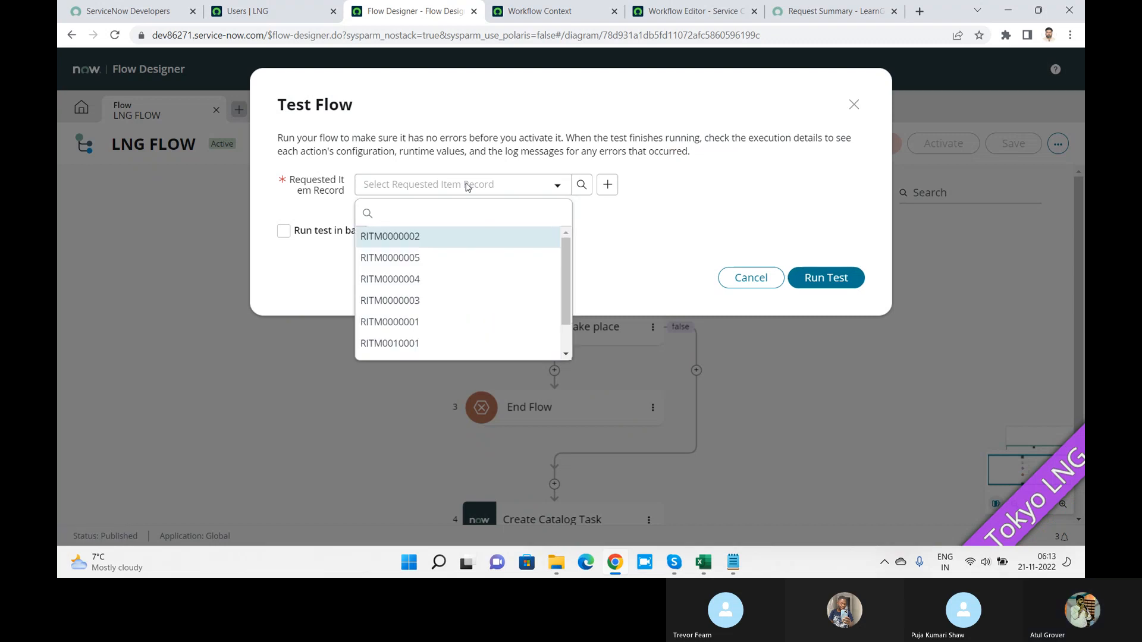
click(407, 295)
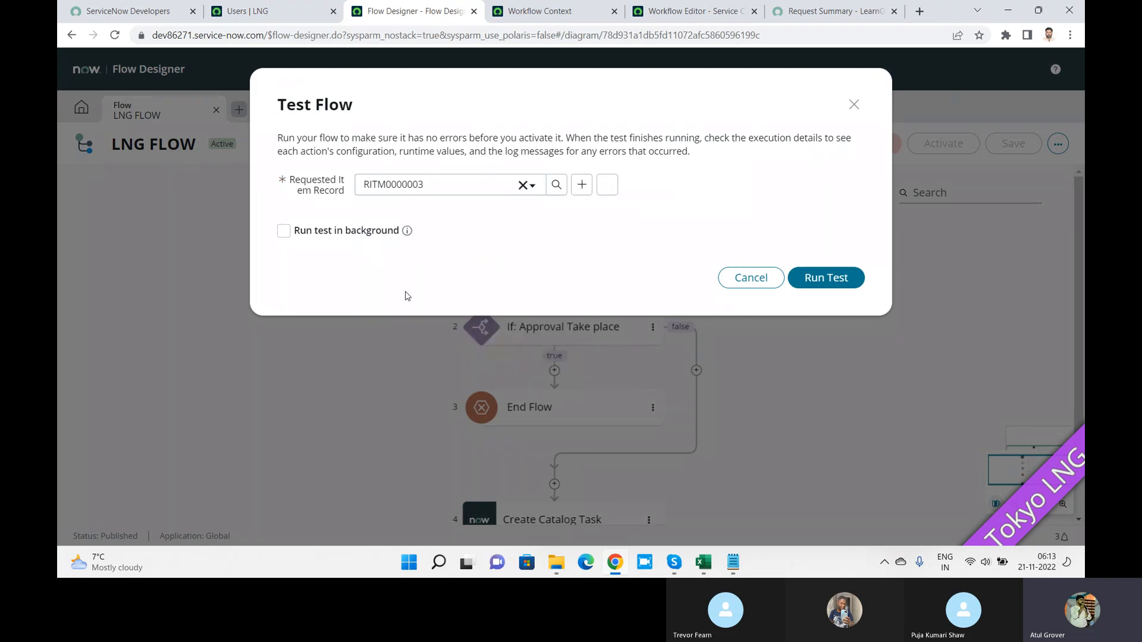
click(823, 278)
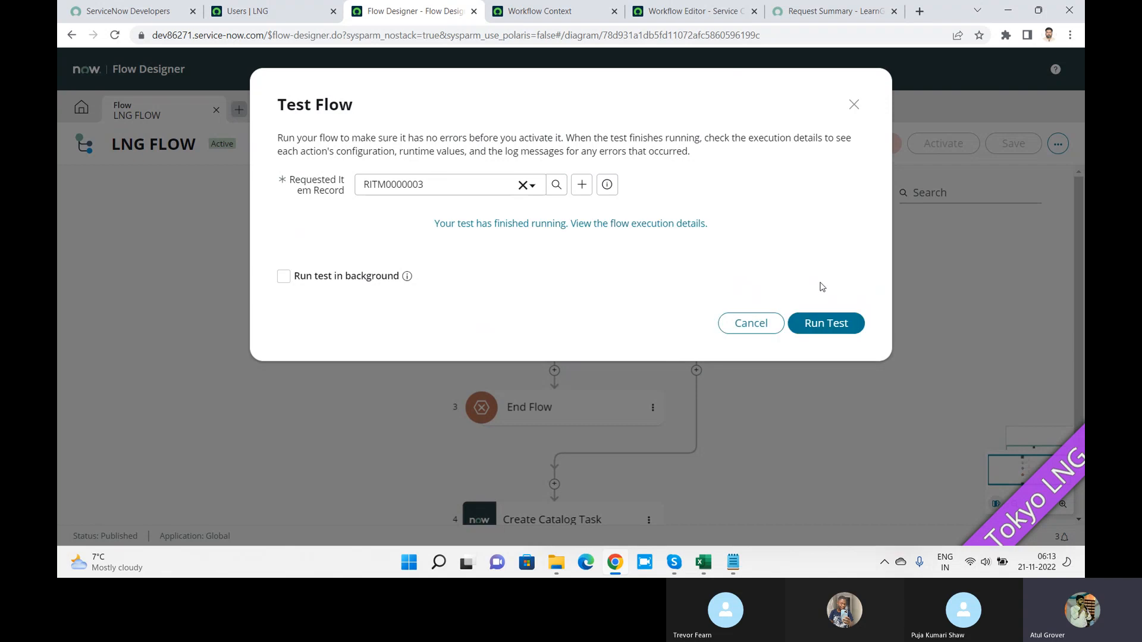
click(588, 223)
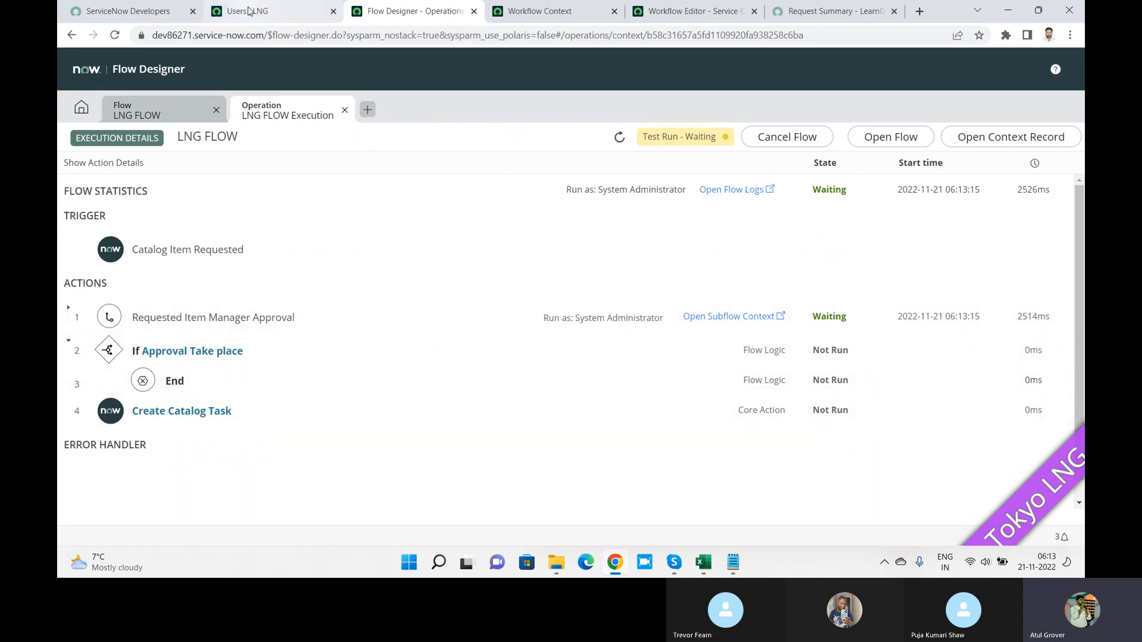
Step: Find the SN Basis catalog item through Maintain Items, filtering by 'sn b', and open it
click(245, 12)
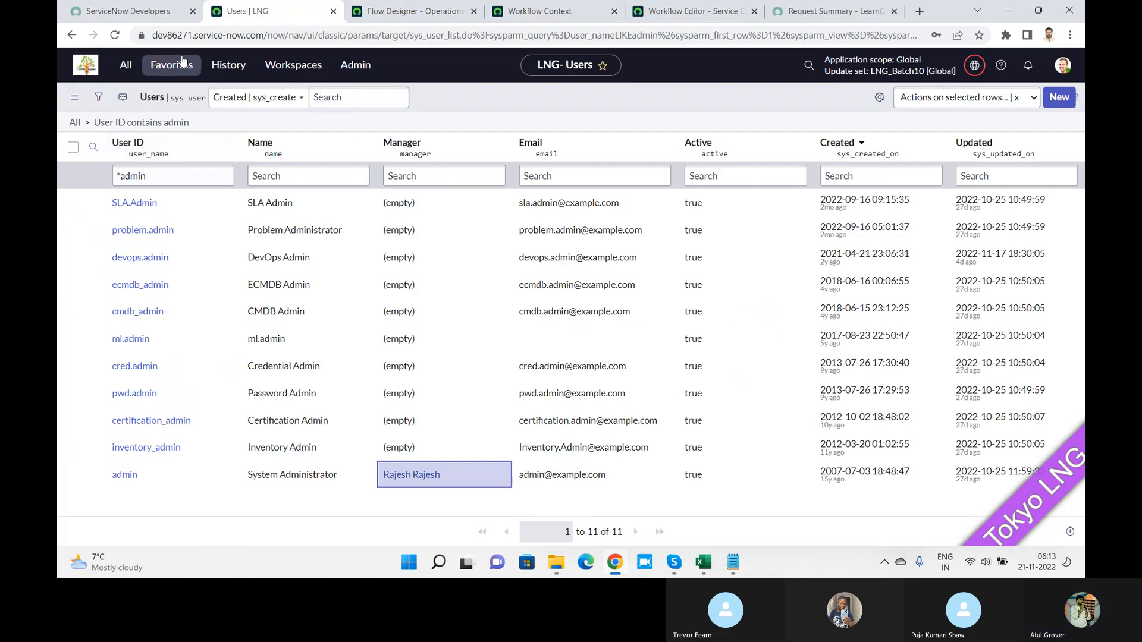
click(125, 65)
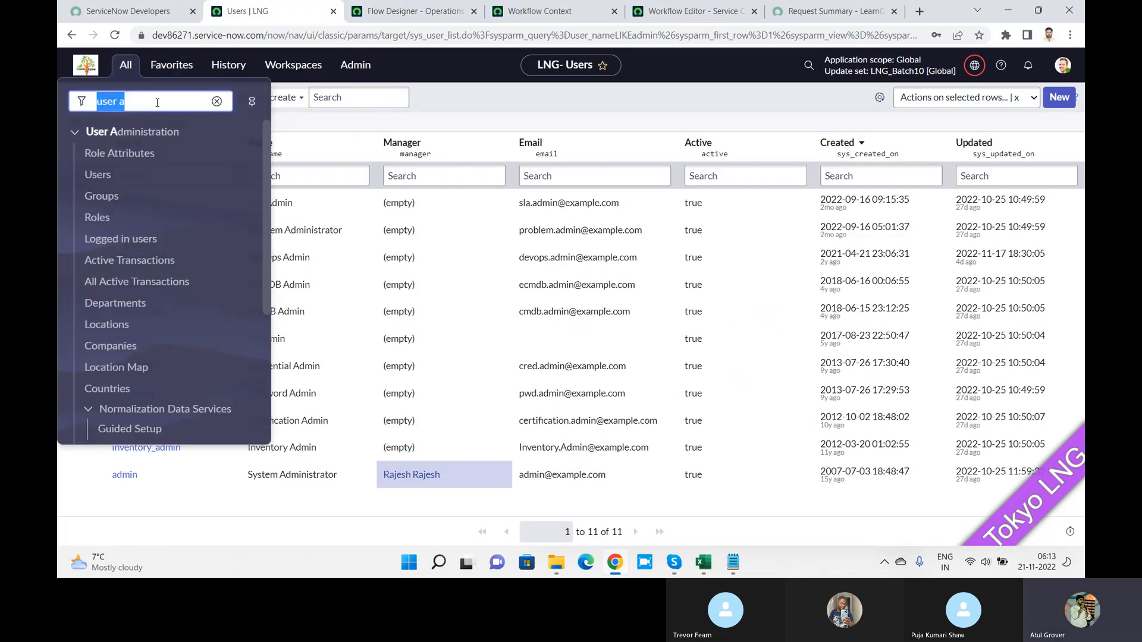
text(maintain)
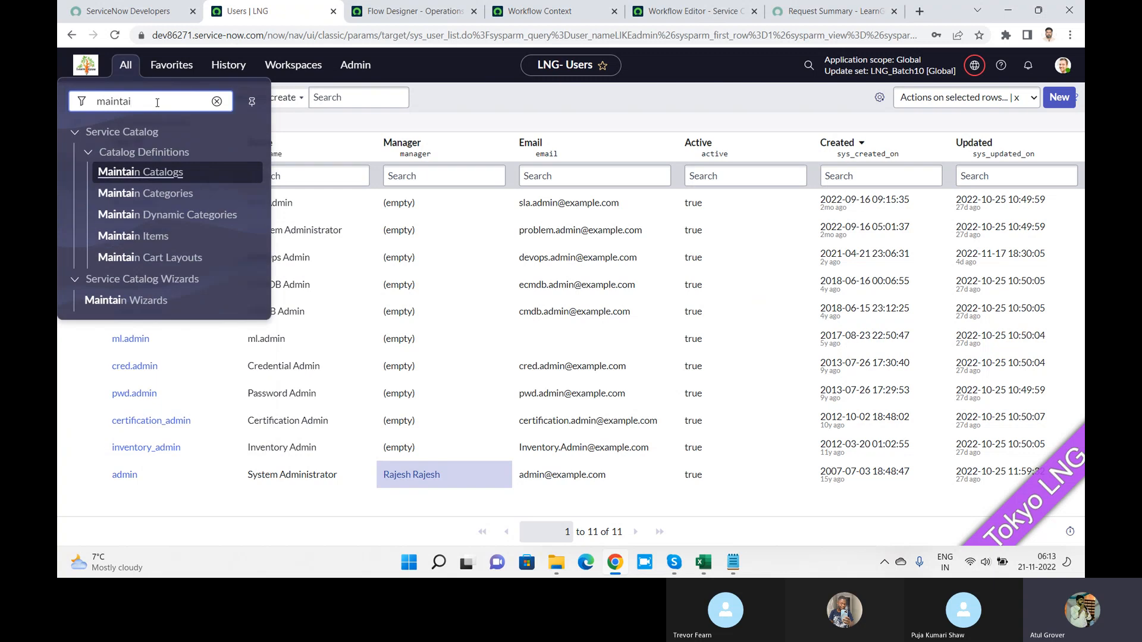
click(146, 235)
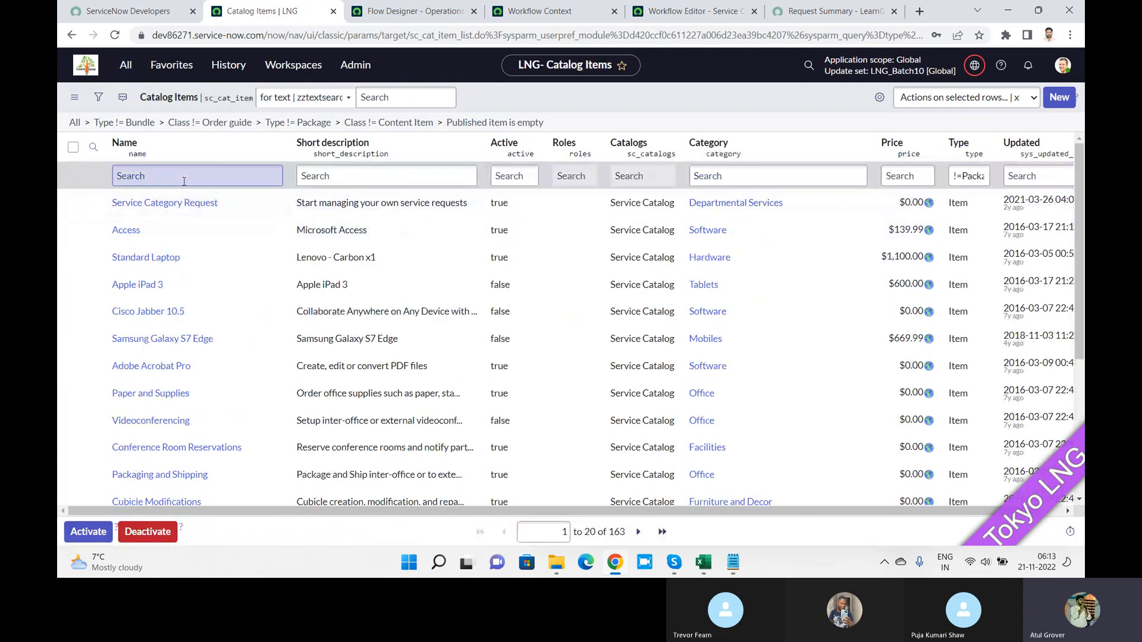
click(184, 181)
text(sn b)
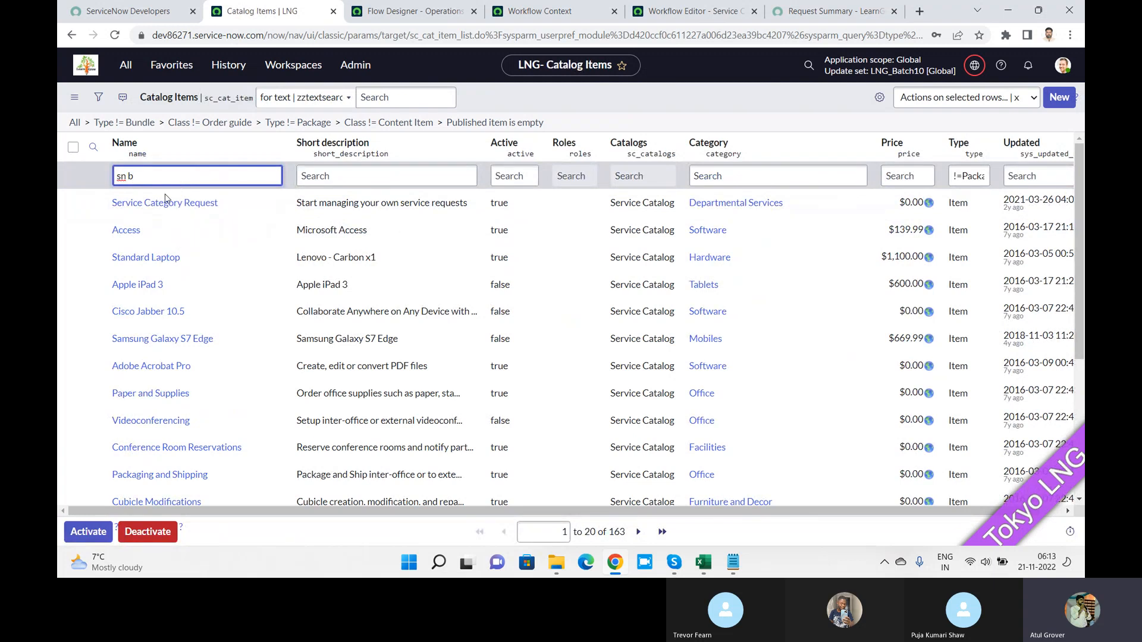
key(Return)
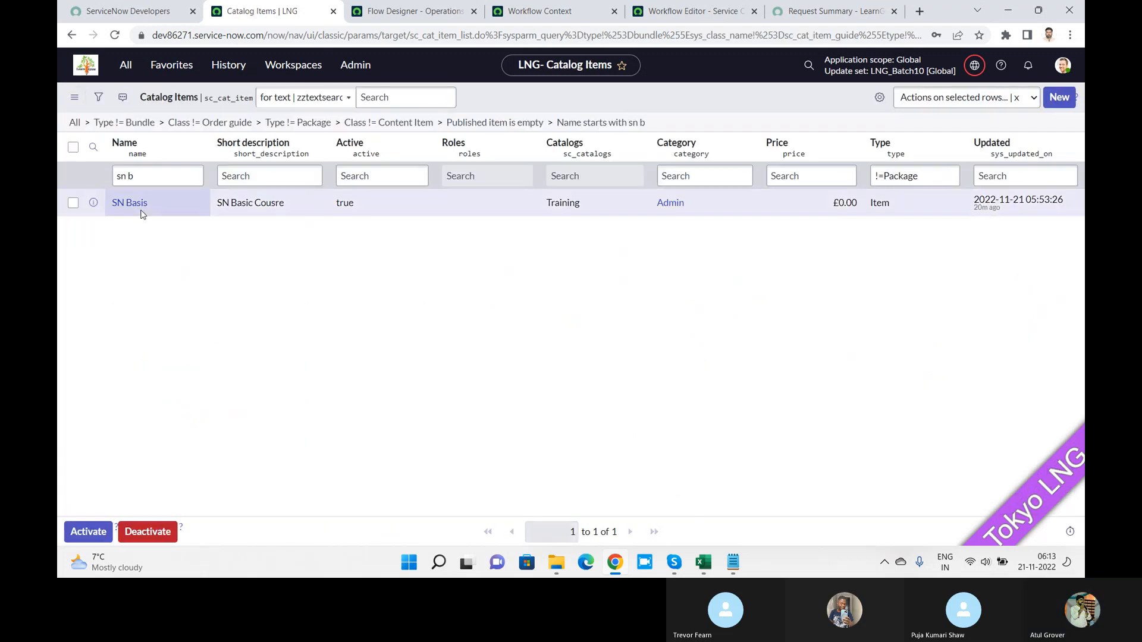
click(137, 205)
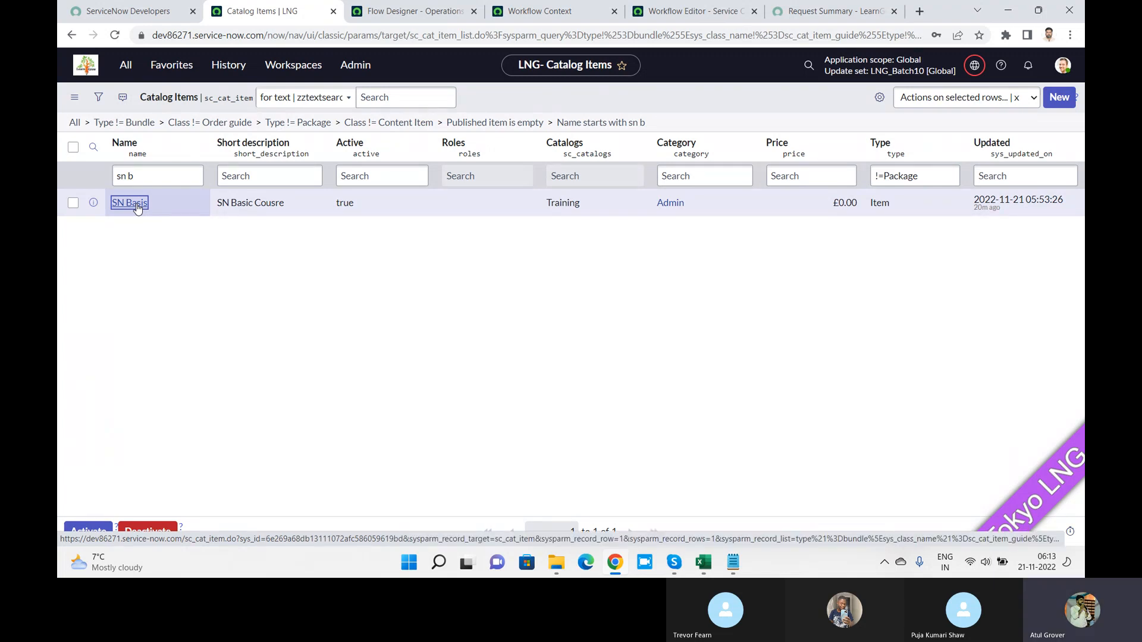
click(130, 203)
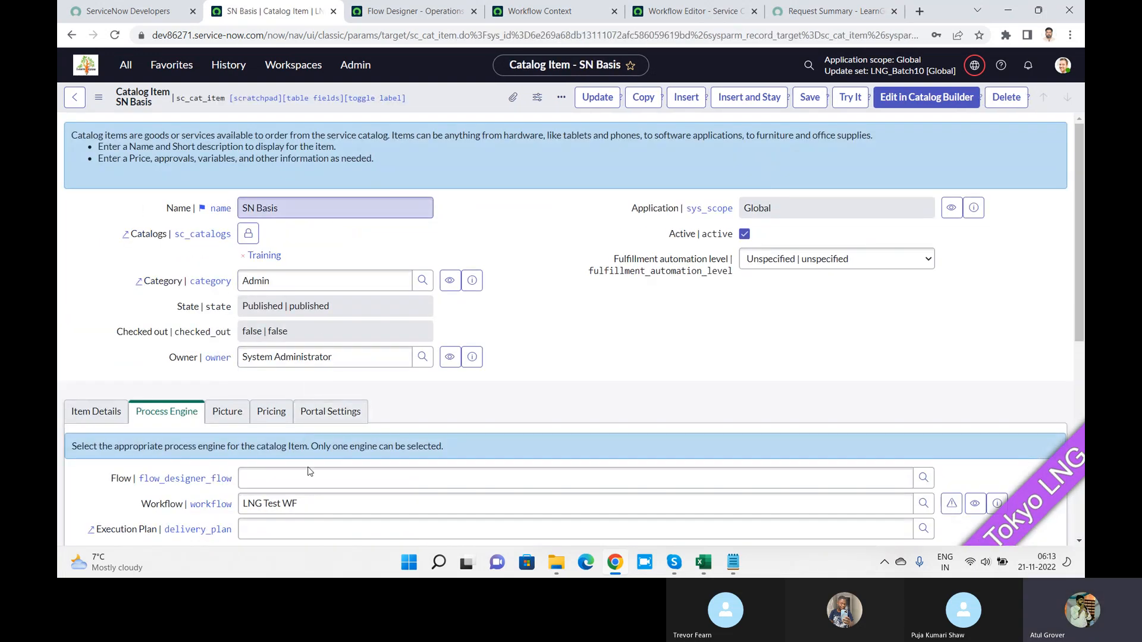
Step: Replace the LNG Test WF workflow with LNG FLOW as the item's flow and save it
drag(306, 503, 99, 502)
key(BackSpace)
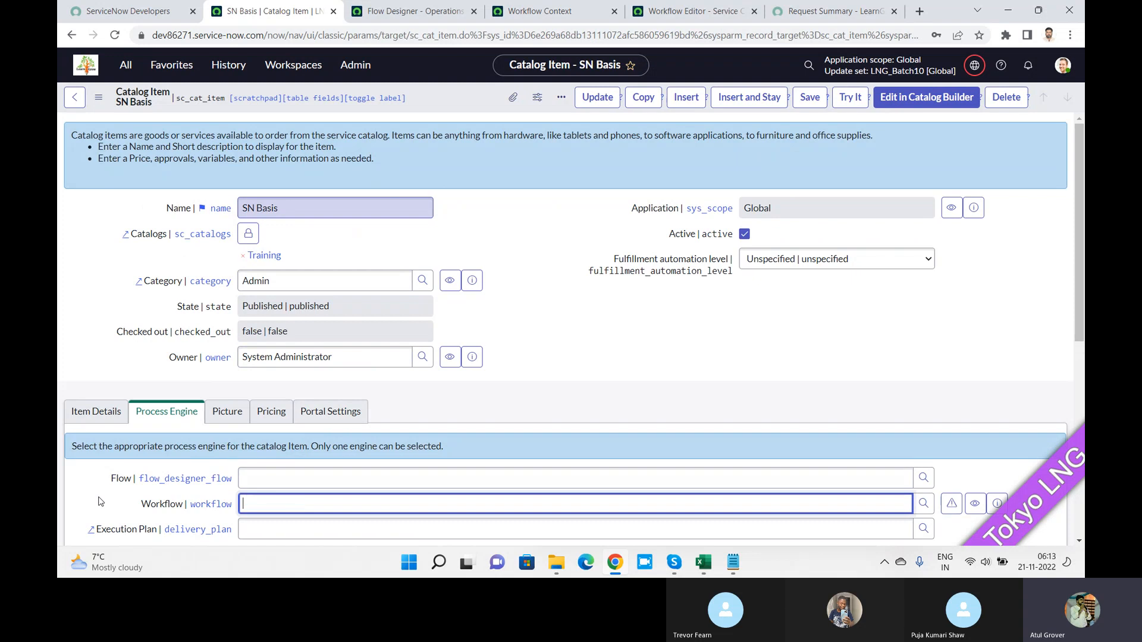
click(260, 476)
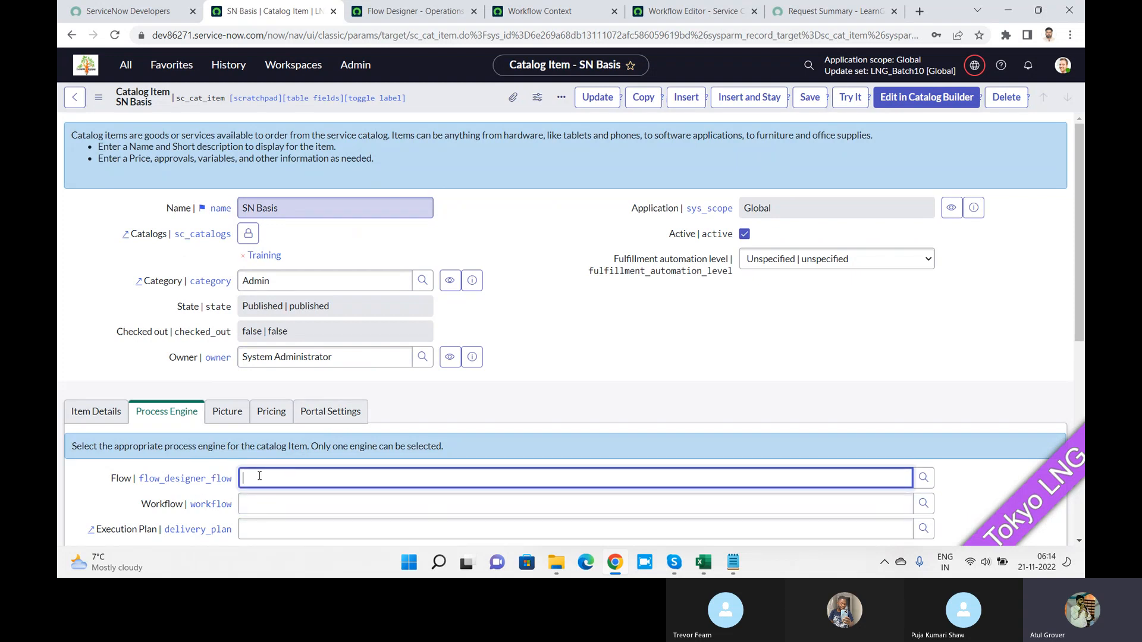
text(LNG)
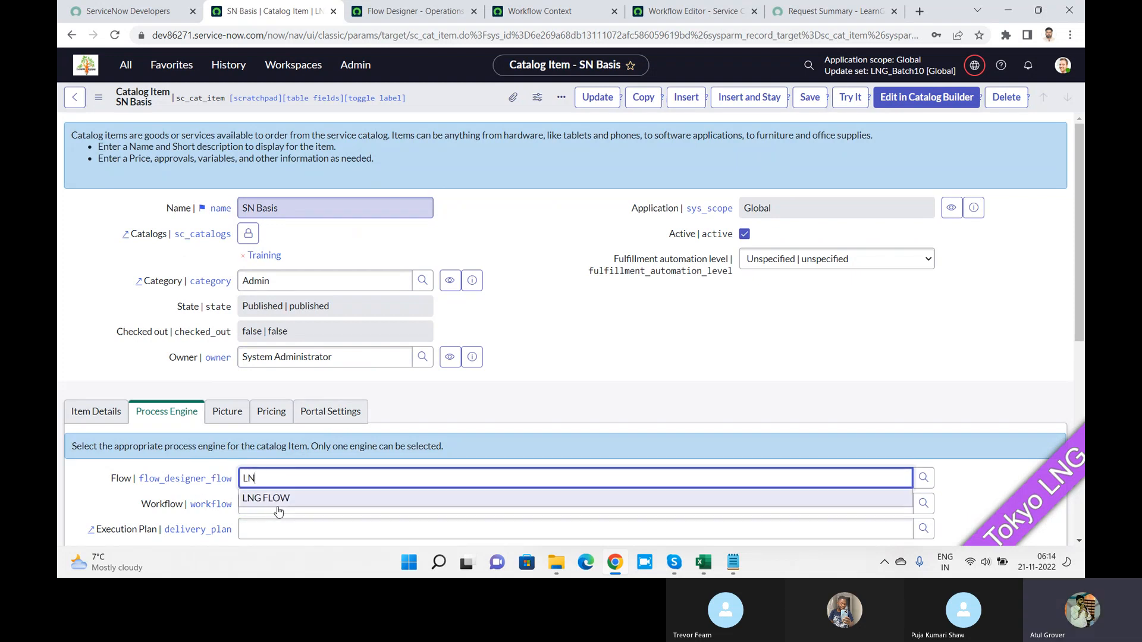
click(274, 499)
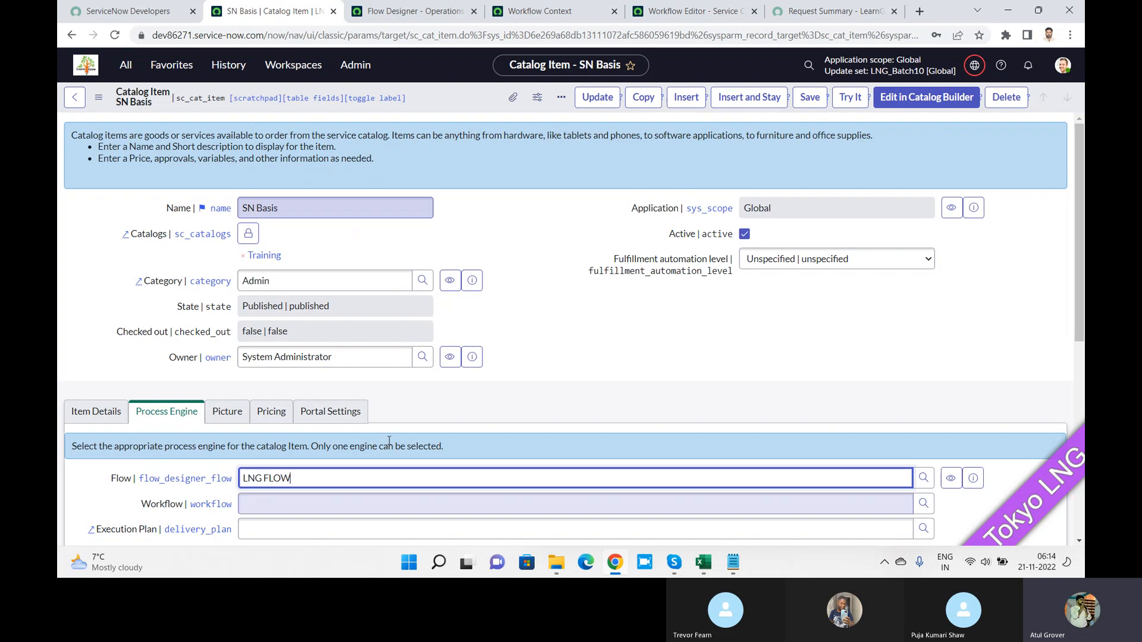
click(807, 99)
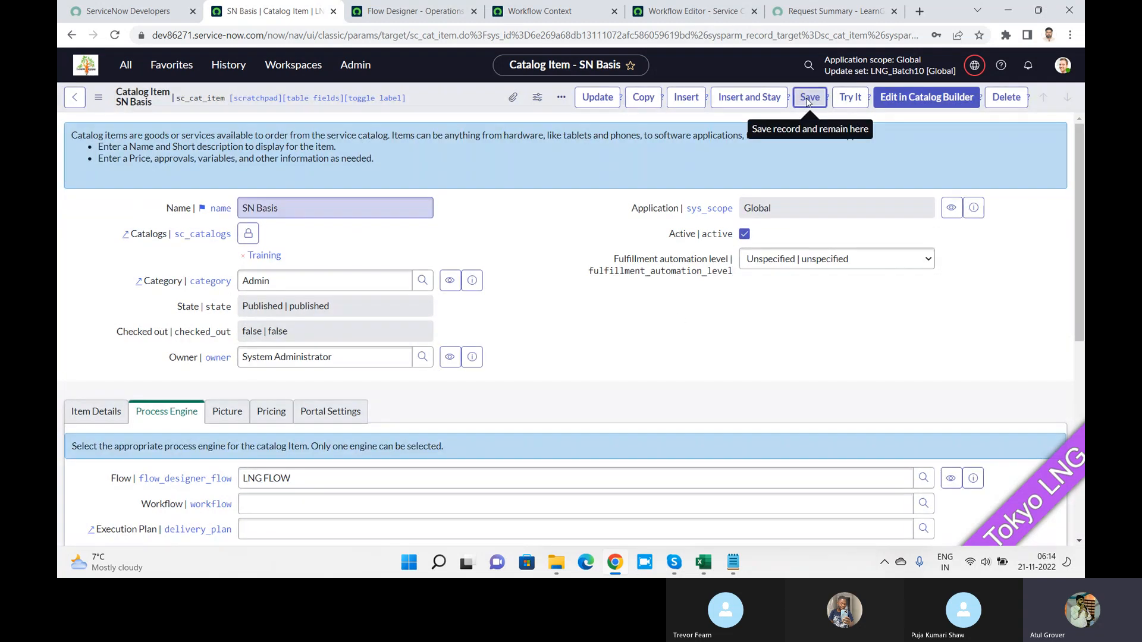
click(823, 16)
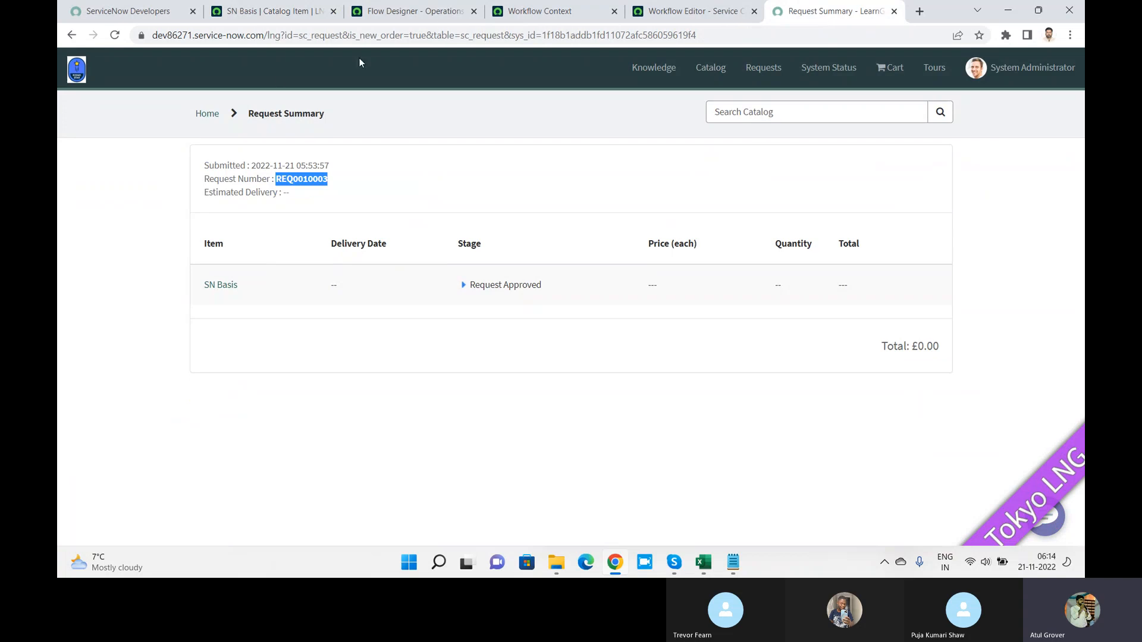
Step: Open the SN Basis item from Request Something on the portal home page
click(208, 118)
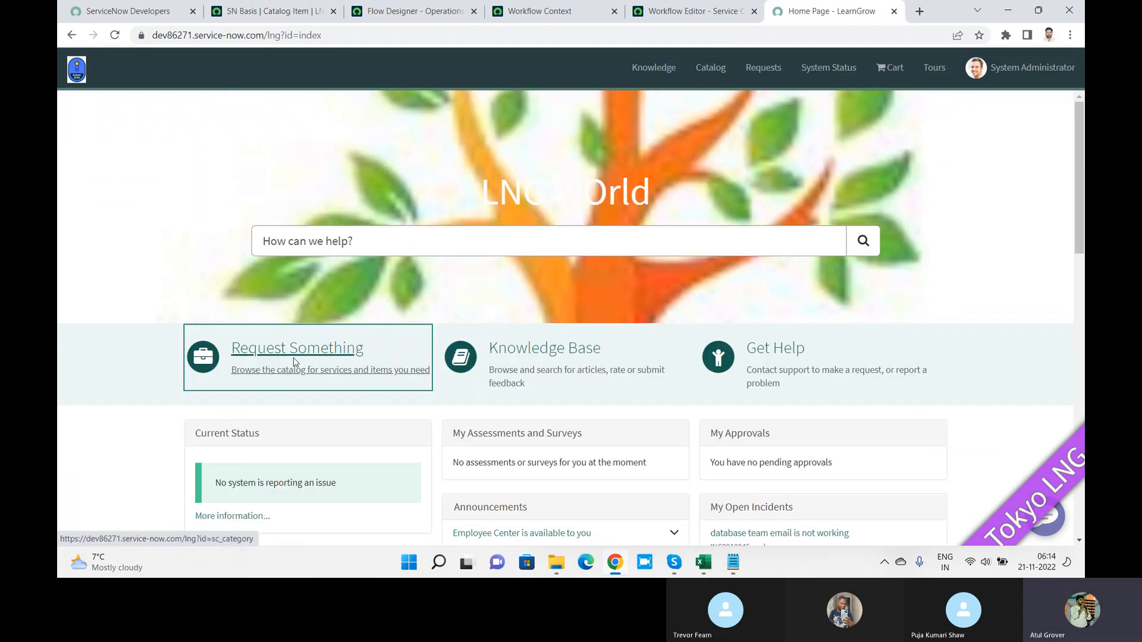
click(294, 359)
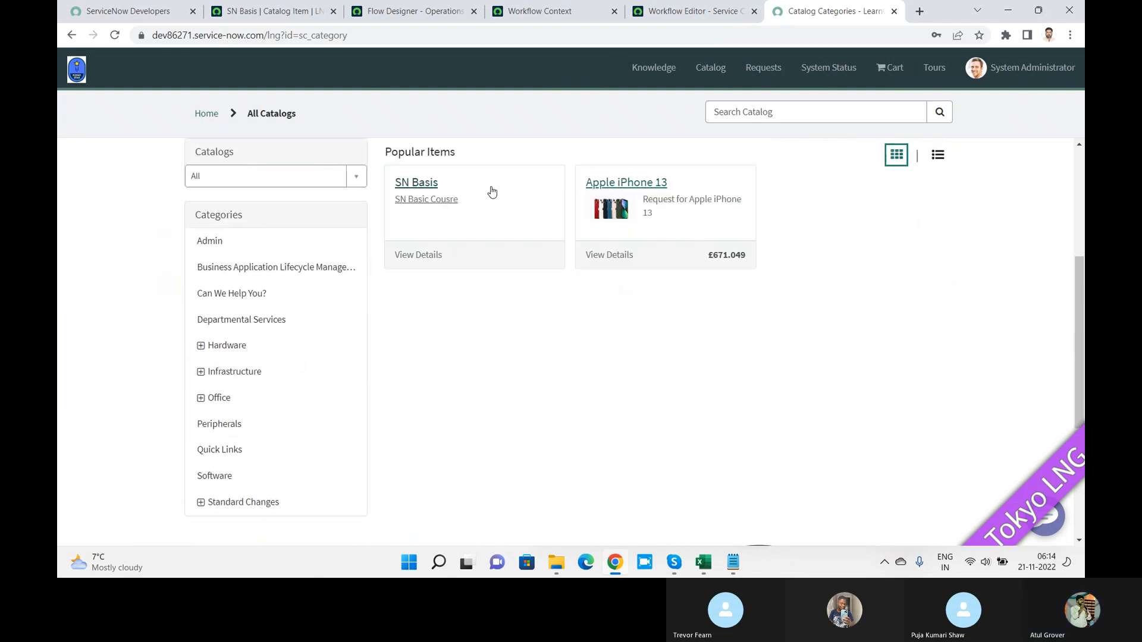
click(492, 191)
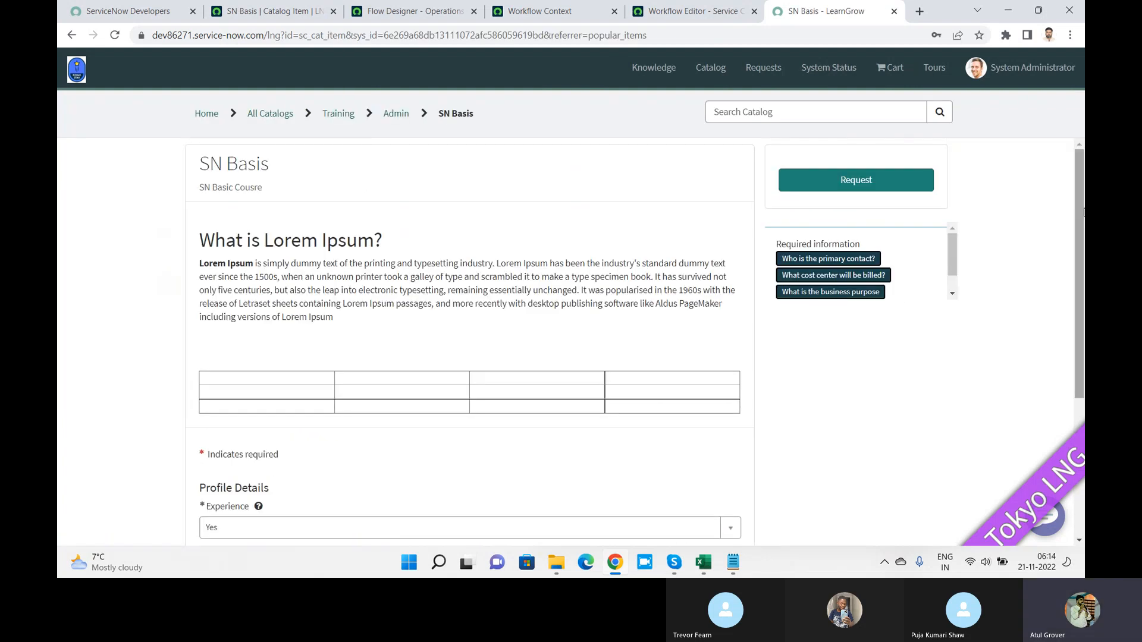
drag(1080, 193, 1080, 306)
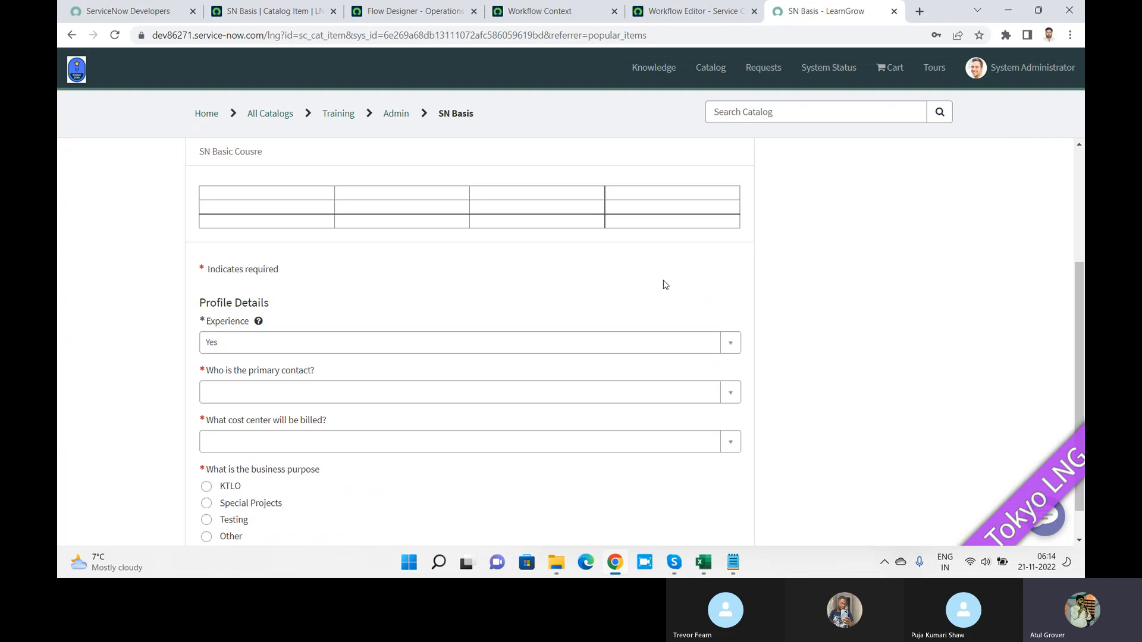
Step: Fill the SN Basis form: Experience Yes, a primary contact, business purpose KTLO, cost center IT
click(396, 339)
click(249, 395)
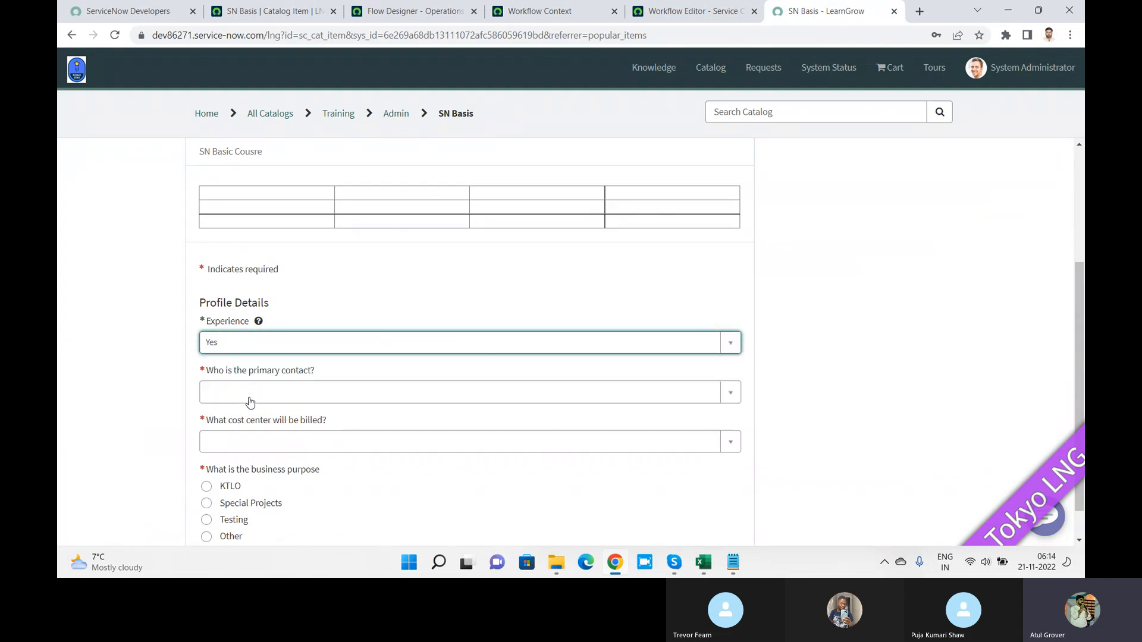
click(318, 398)
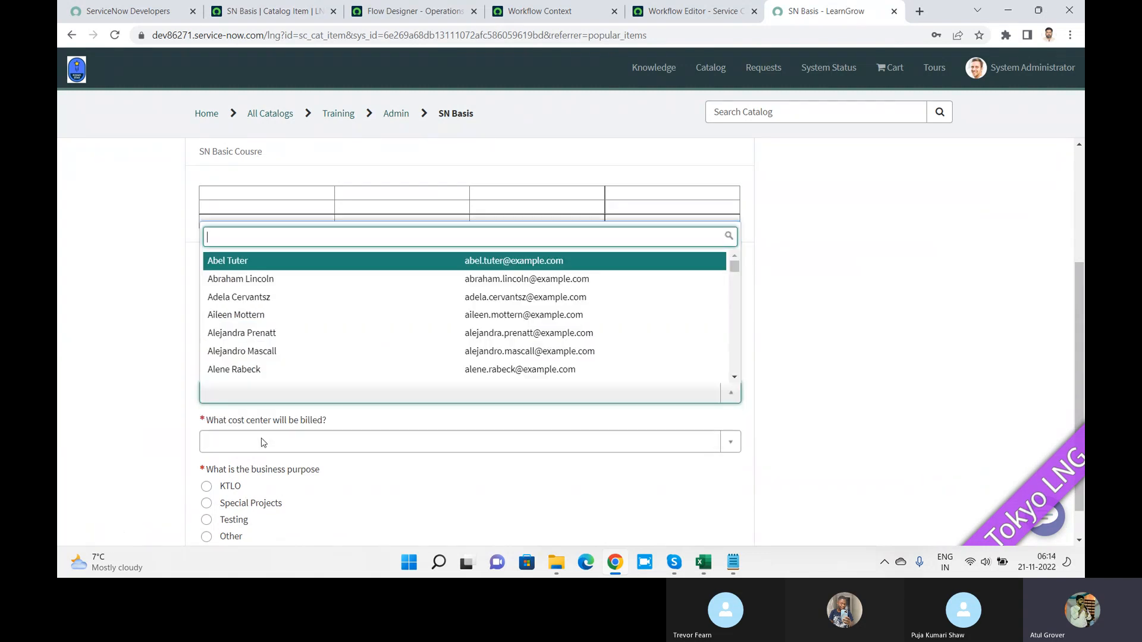
click(290, 354)
click(206, 488)
click(313, 443)
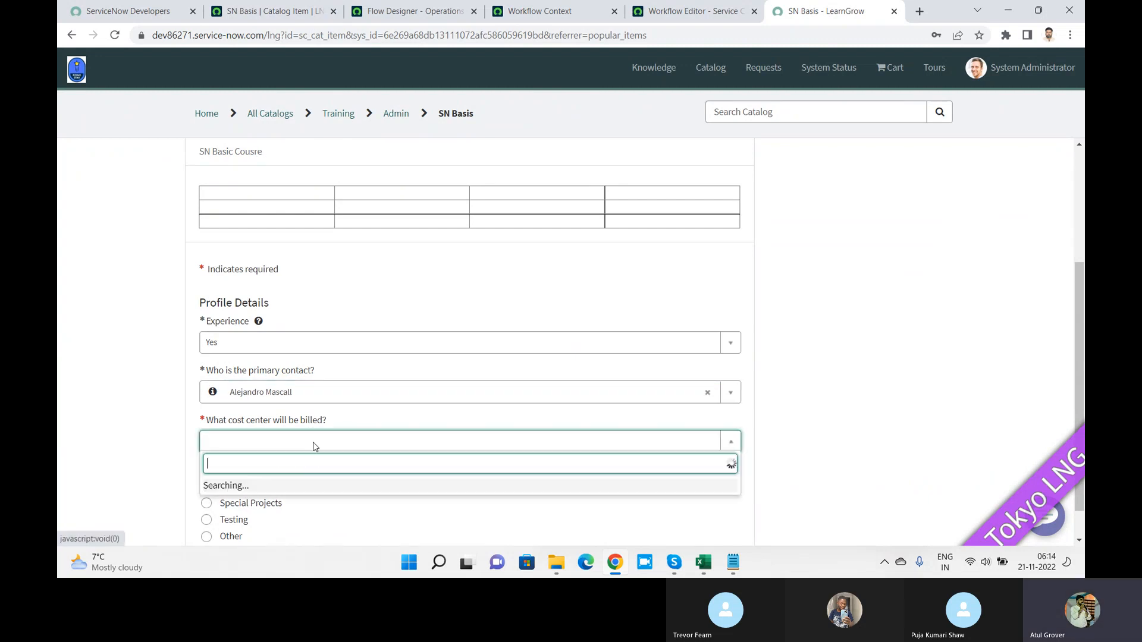
click(224, 385)
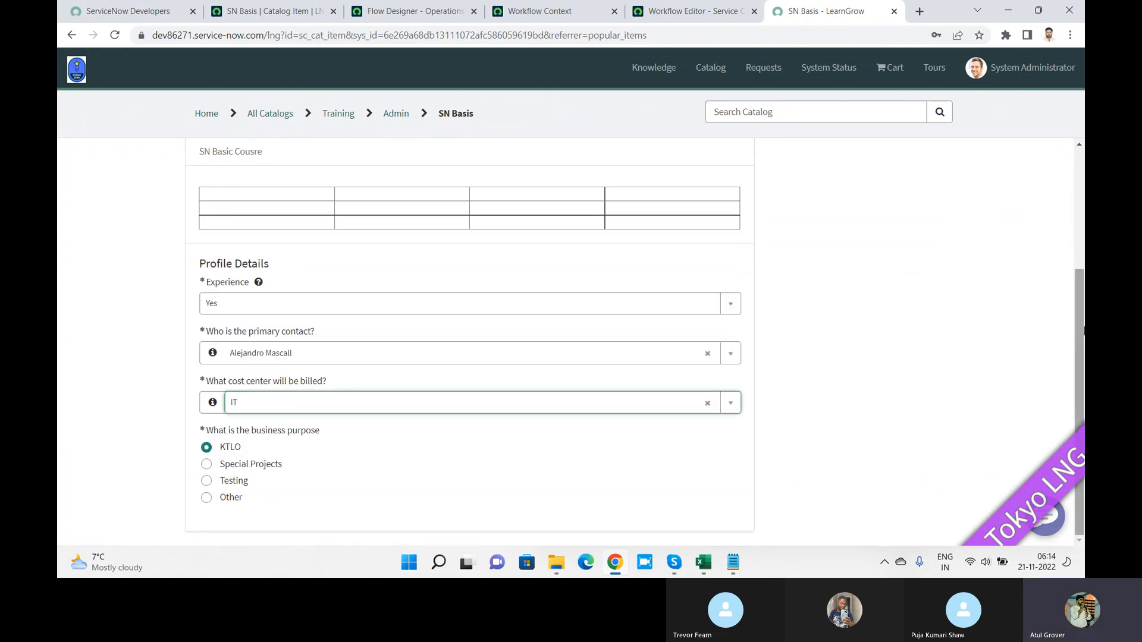
scroll(898, 189, up, 3)
Step: Submit and confirm the SN Basis request, then copy the new request number
click(897, 185)
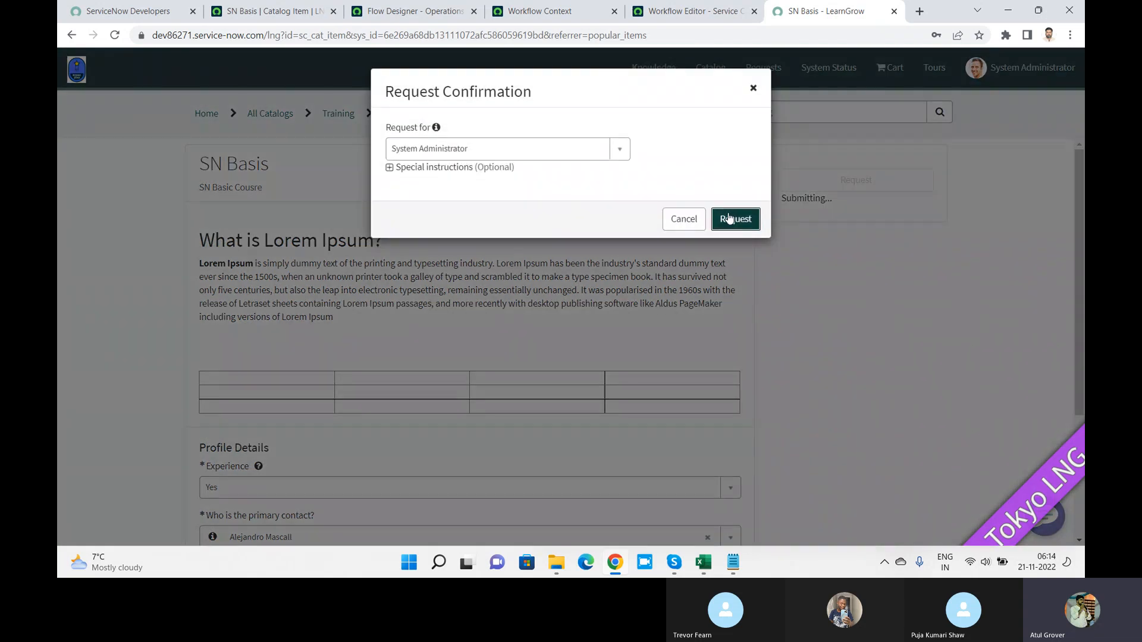
click(729, 215)
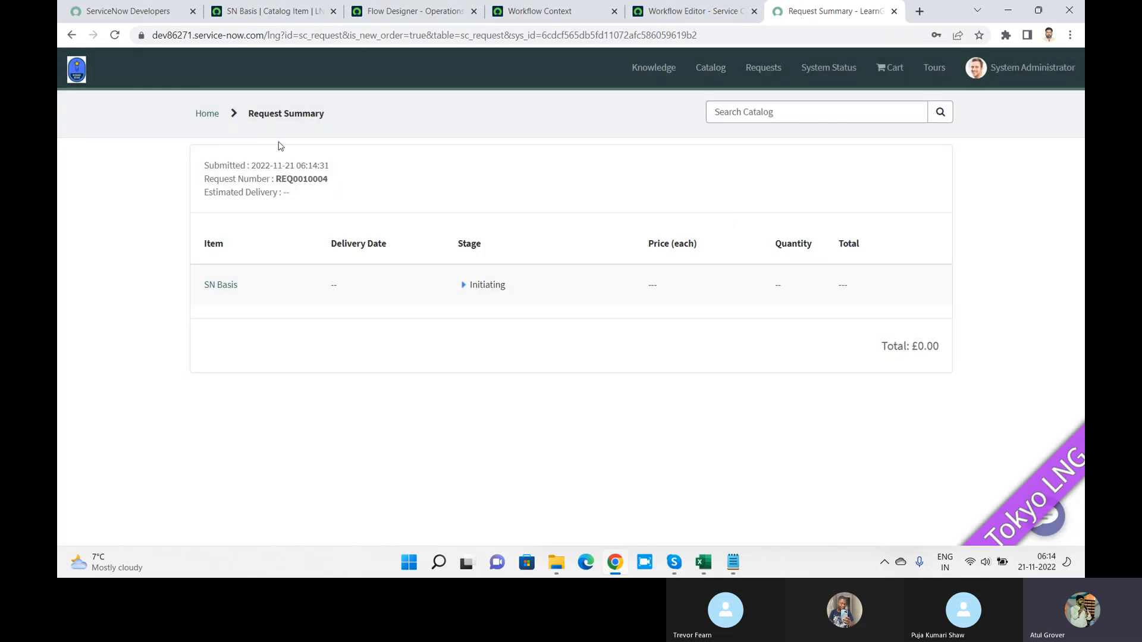
double_click(321, 179)
key(ctrl+c)
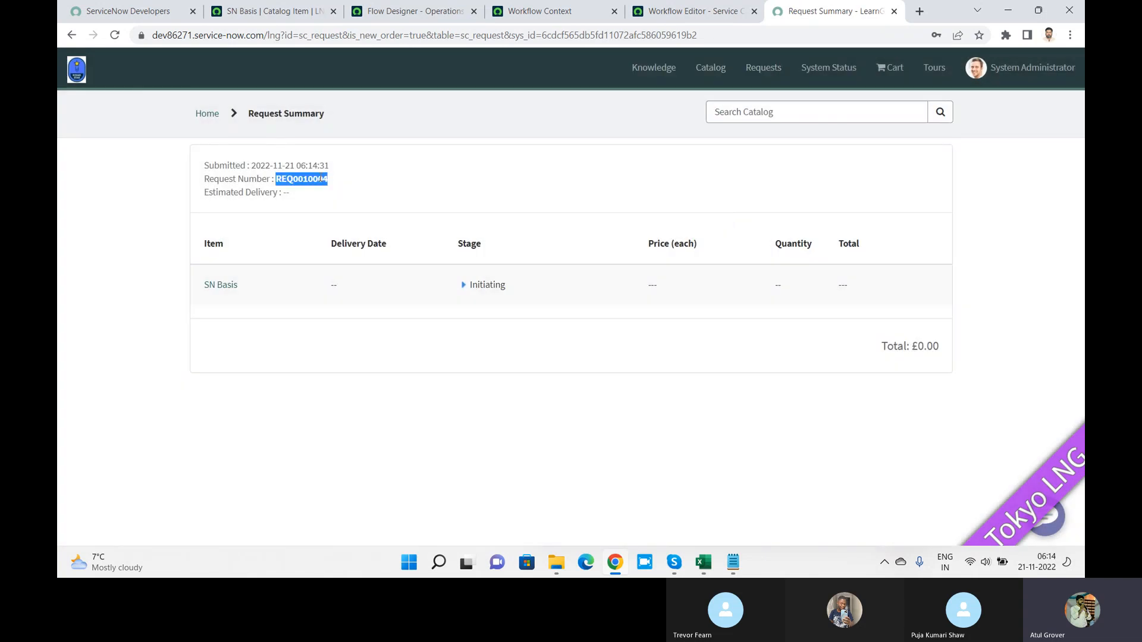
click(252, 17)
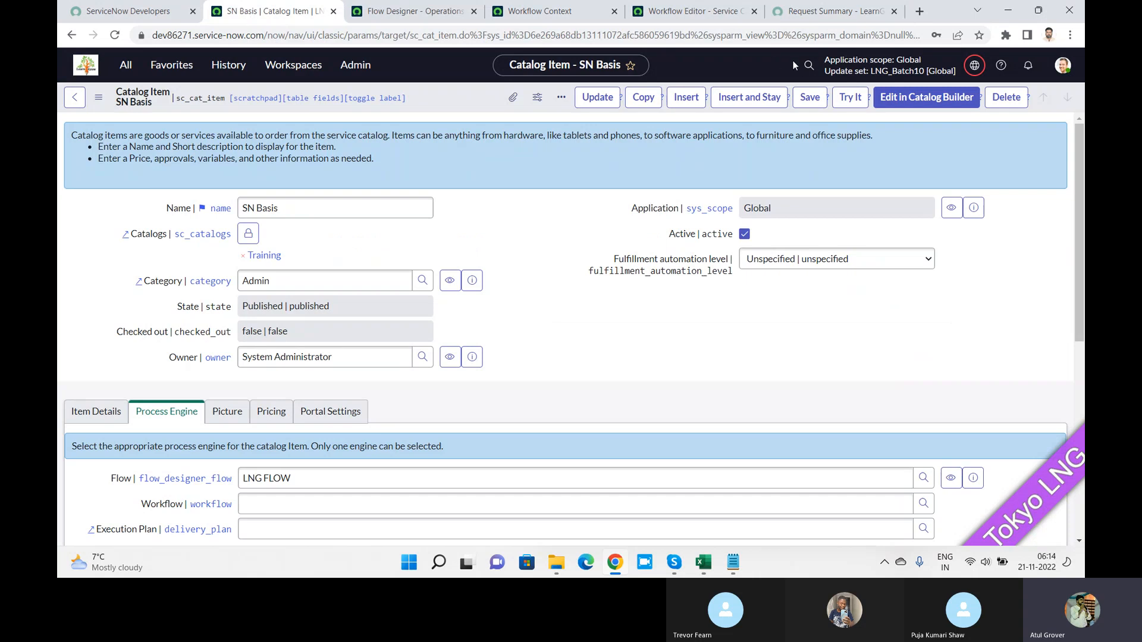
Step: Search globally for the new request number and open its requested item
click(809, 65)
key(ctrl+v)
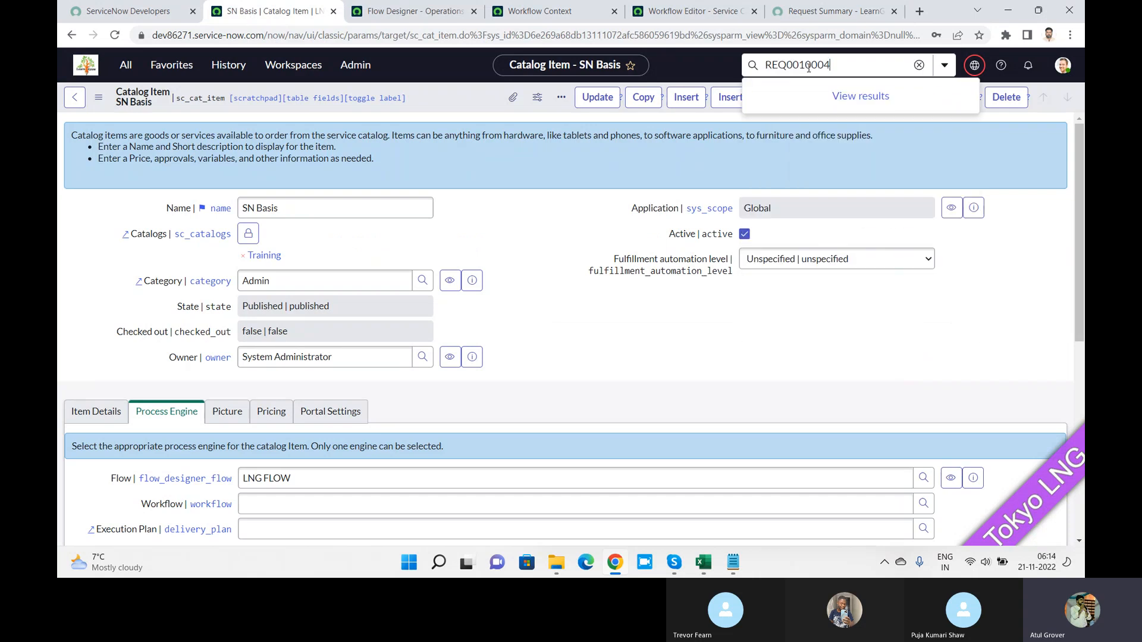
key(Return)
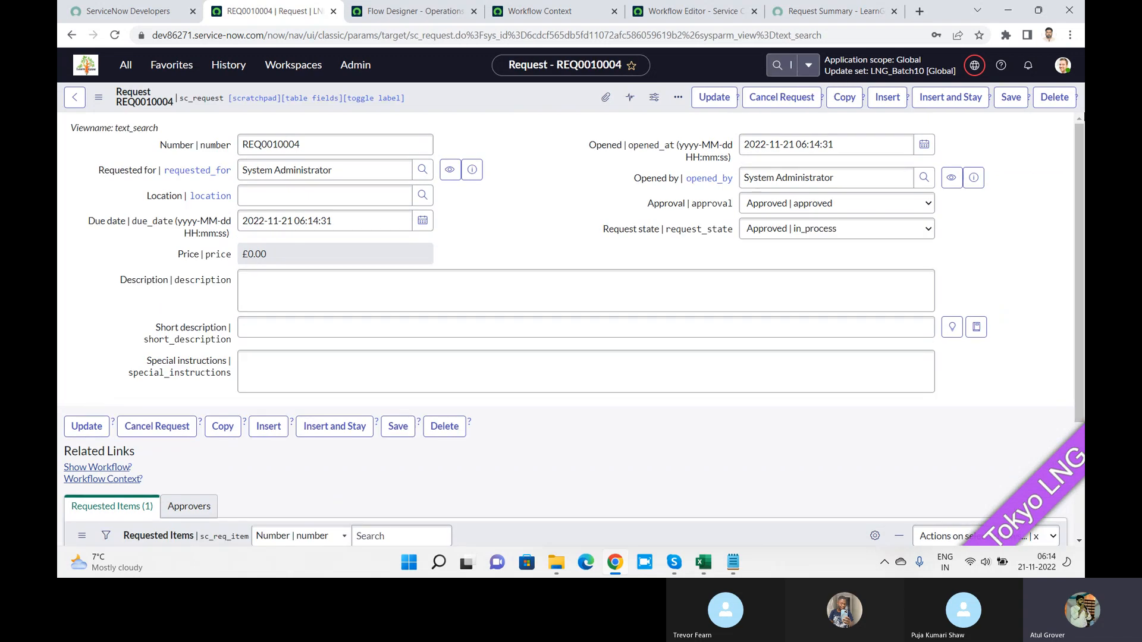
scroll(1076, 135, down, 3)
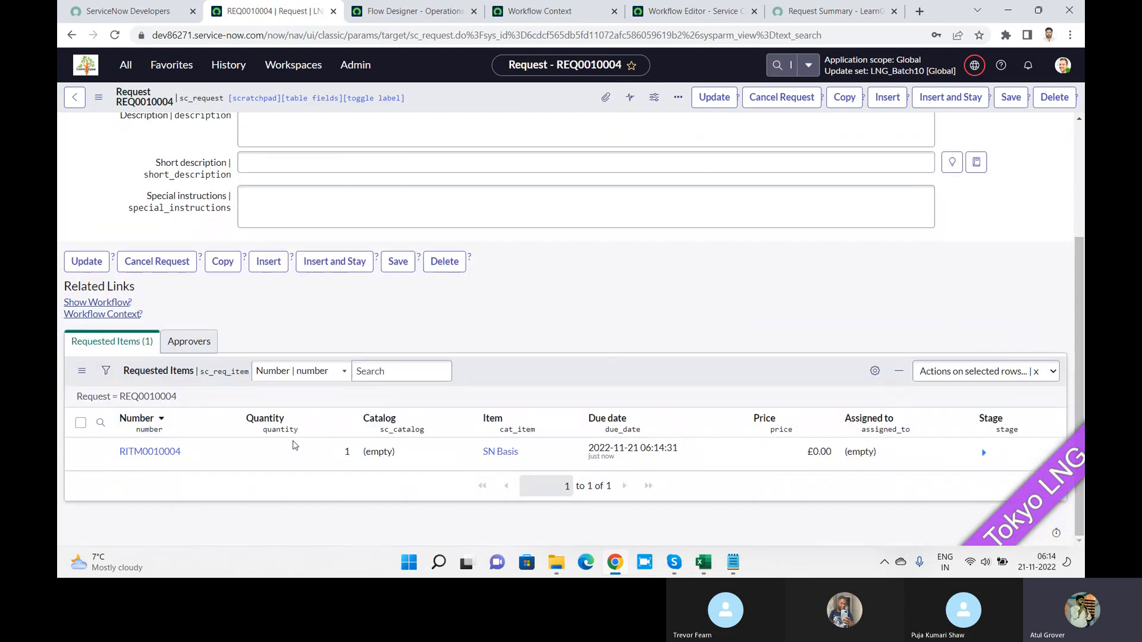
click(156, 453)
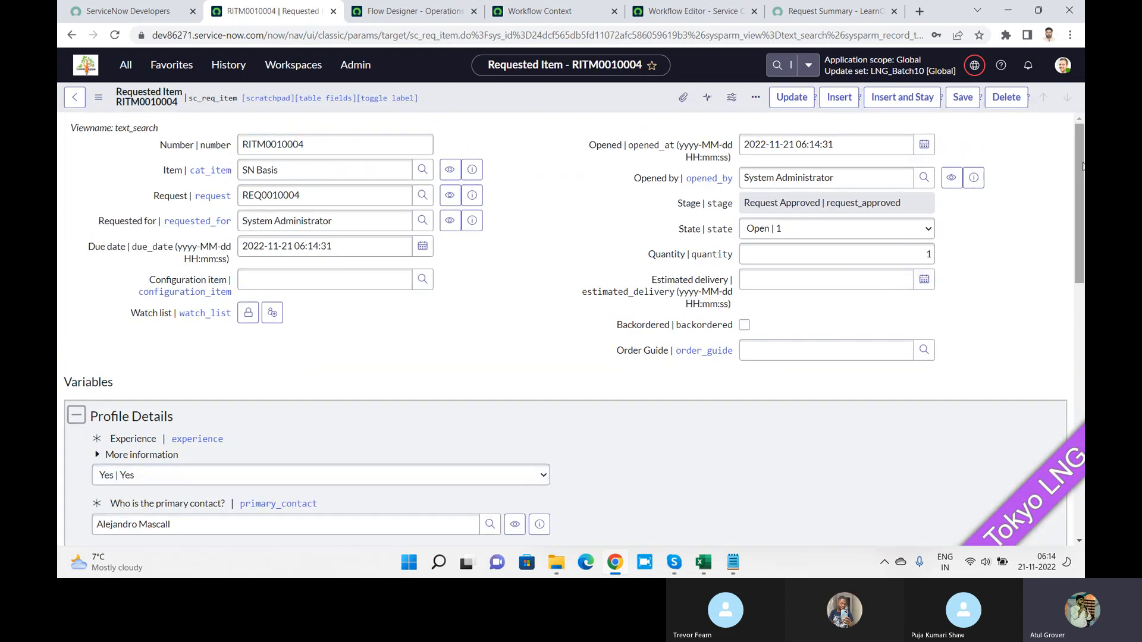
Step: Check the item's single pending approver, then open its Flow Context execution details
drag(1083, 166, 1083, 419)
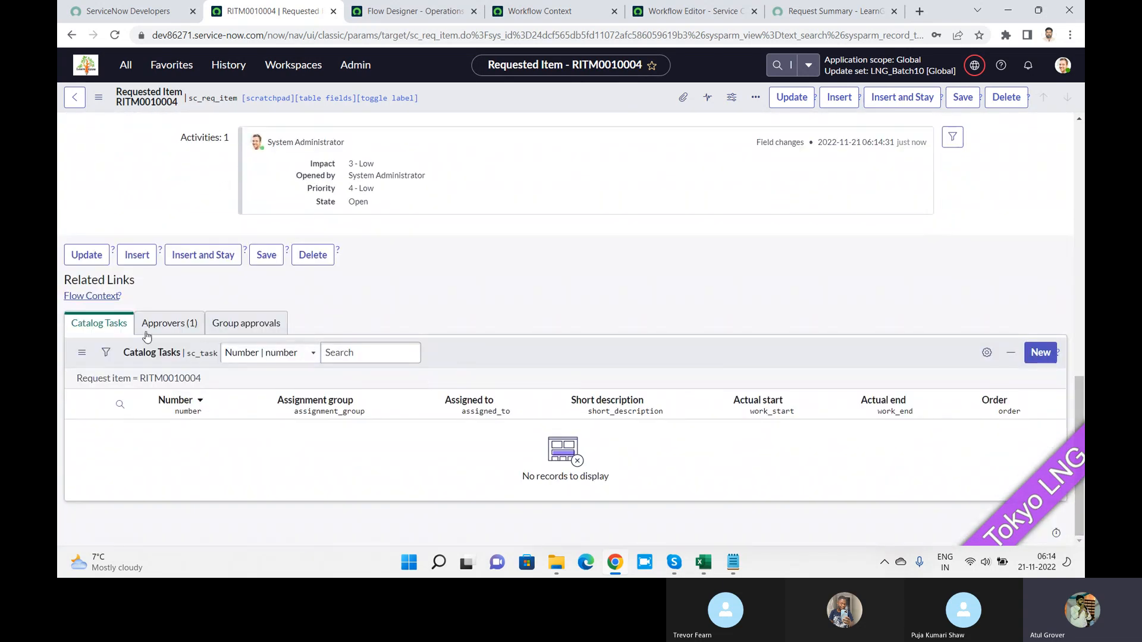
click(166, 329)
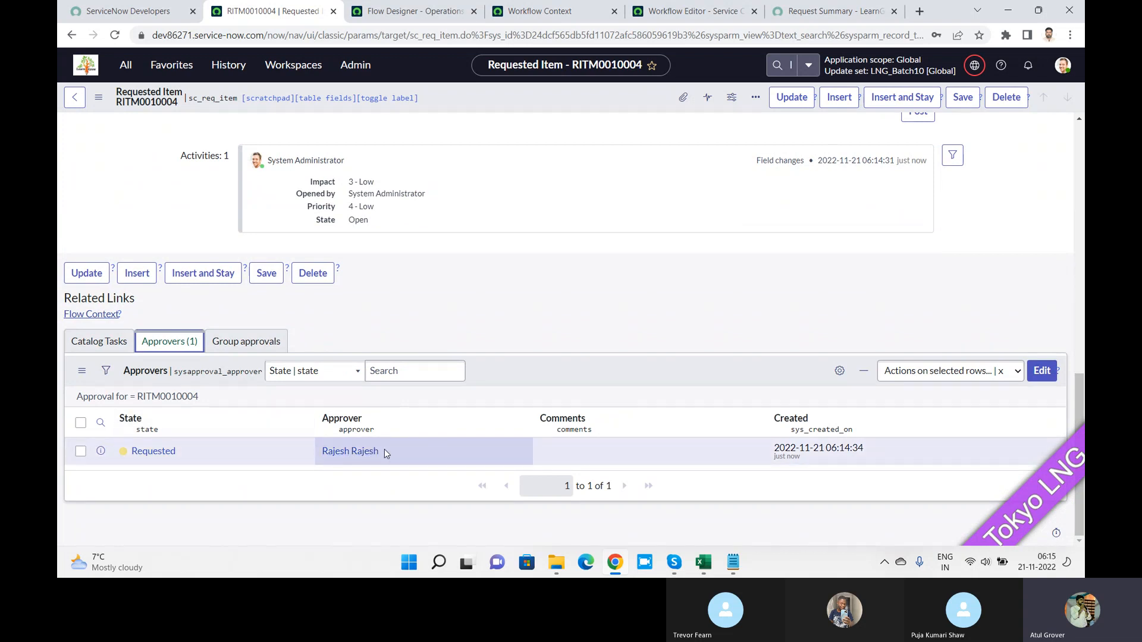
click(109, 316)
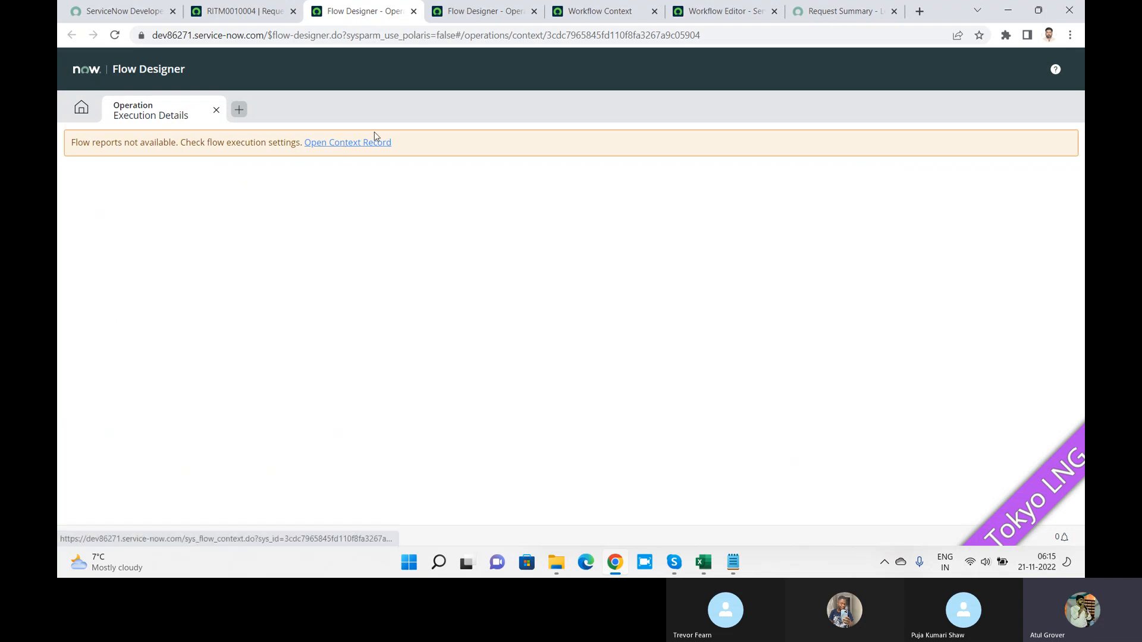
Step: Open the waiting LNG FLOW context record, then return to the requested item's approvals
click(352, 145)
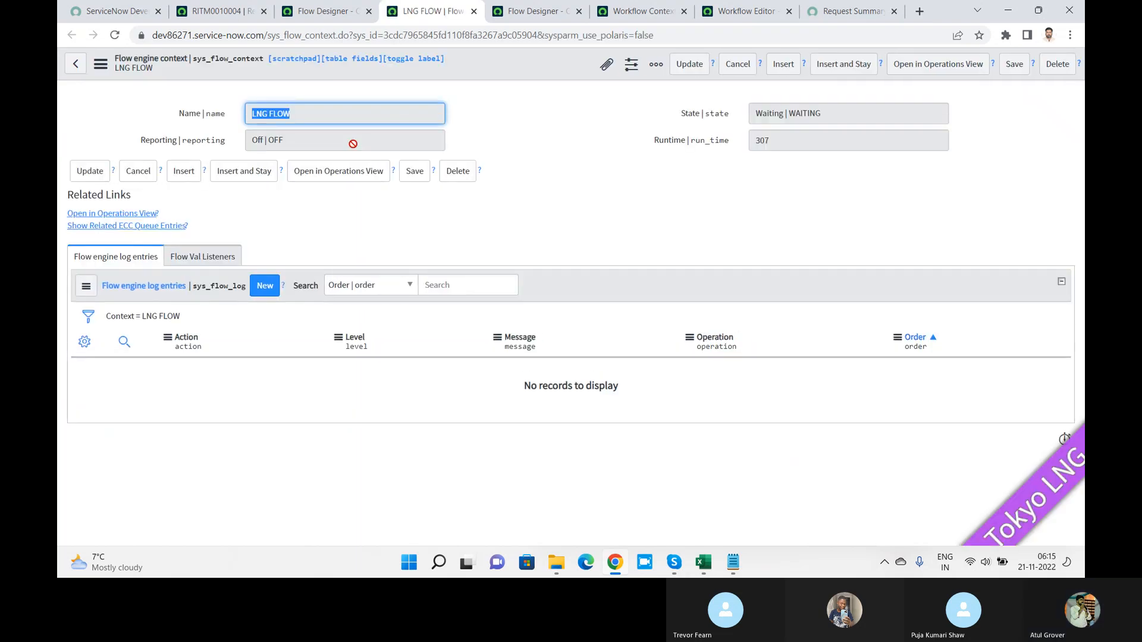
click(313, 12)
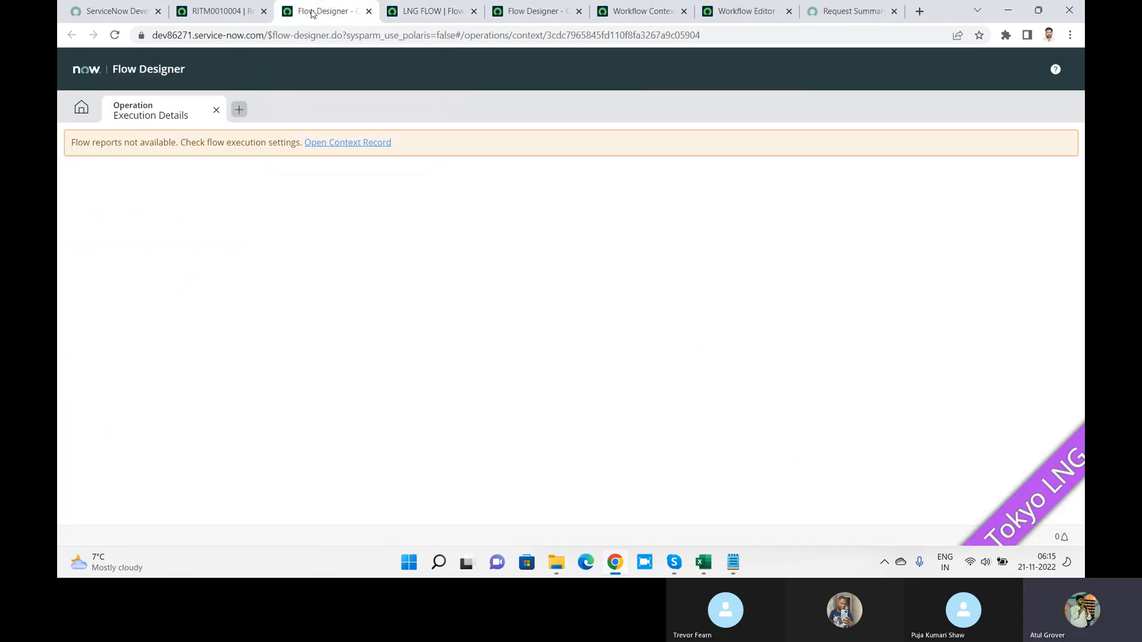
click(214, 15)
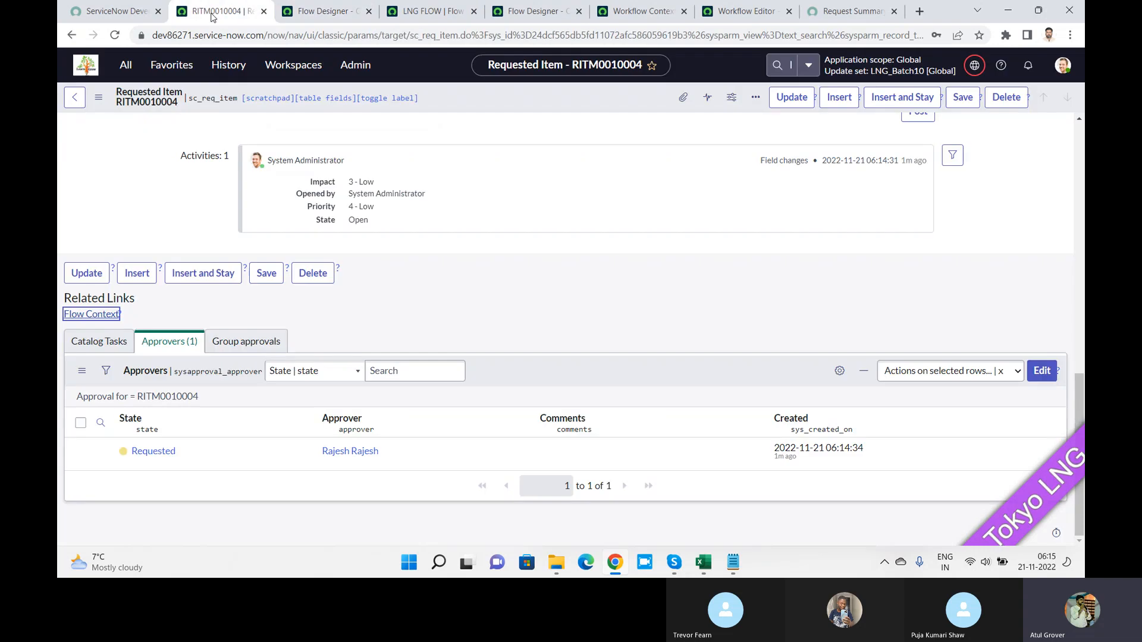
Step: Approve the requested item's pending approval from its context menu
right_click(161, 452)
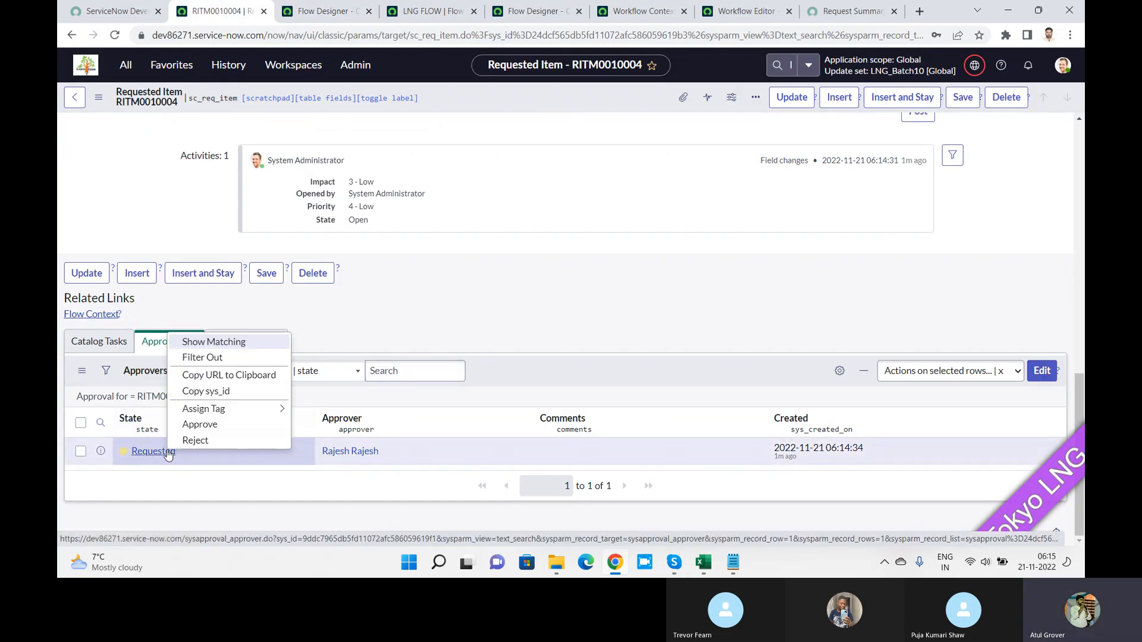
click(219, 428)
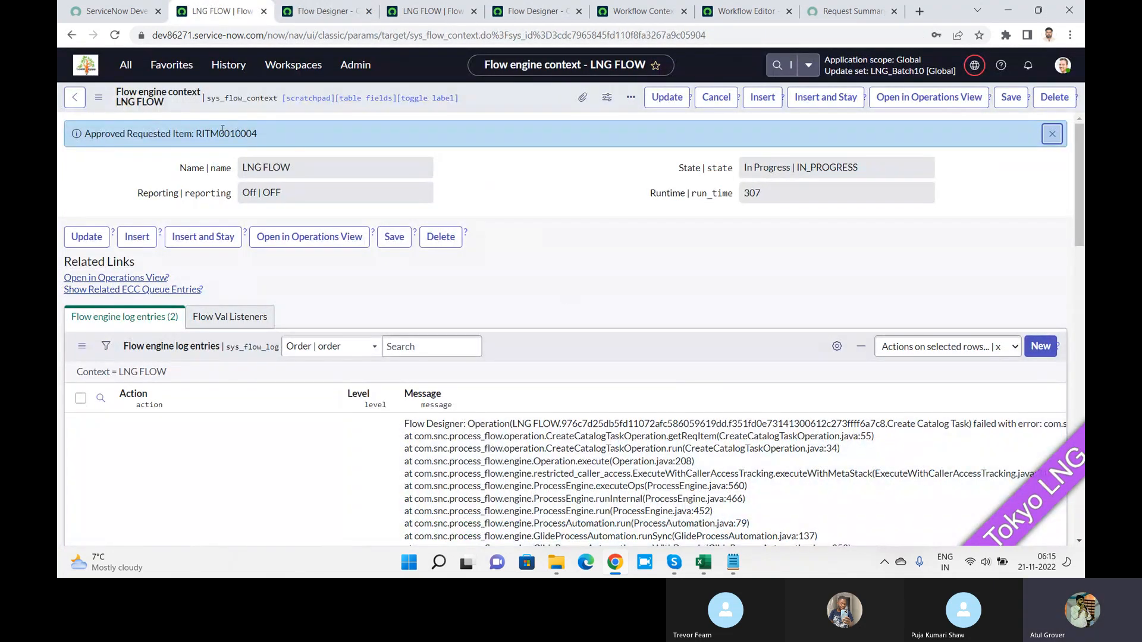
key(Tab)
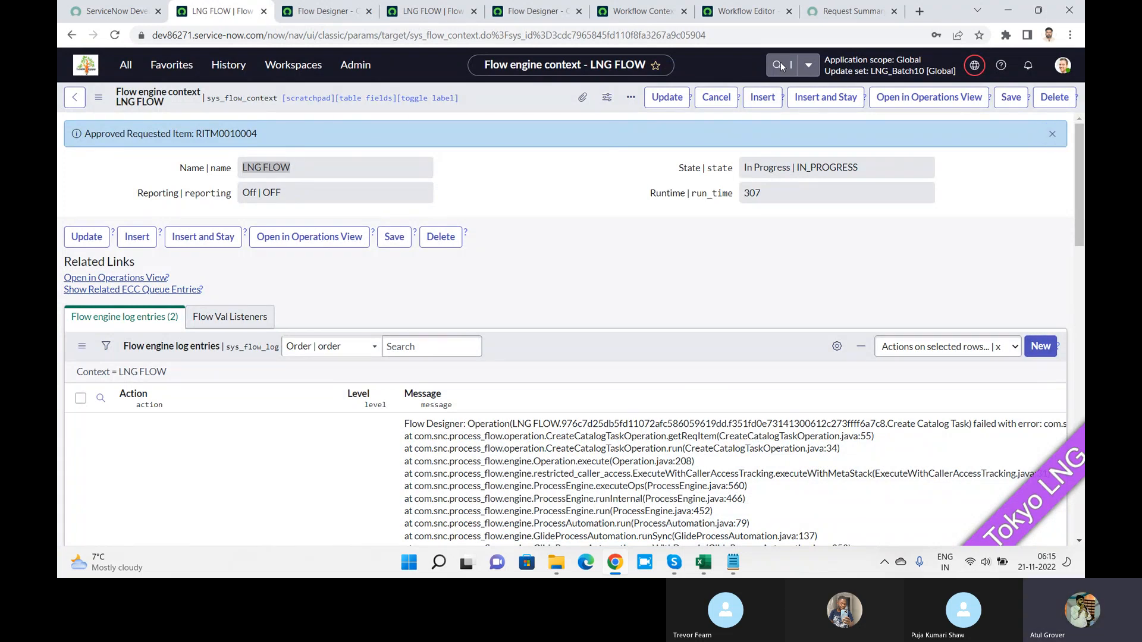
drag(780, 66, 303, 133)
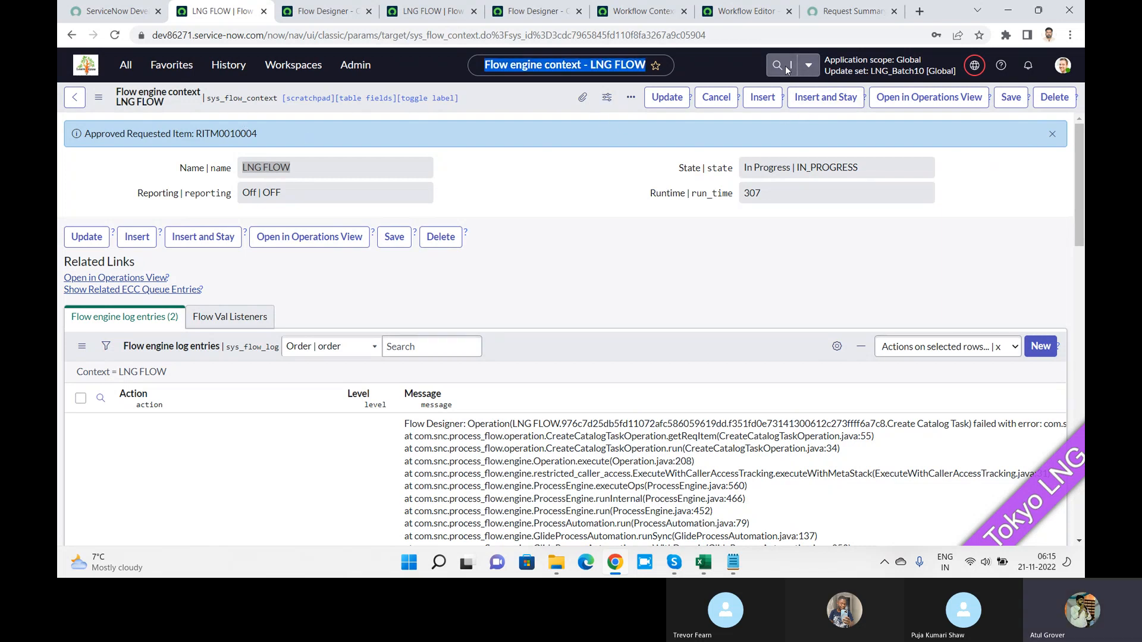
Step: Reload the LNG FLOW context record, which now shows state Error at Create Catalog Task
click(121, 64)
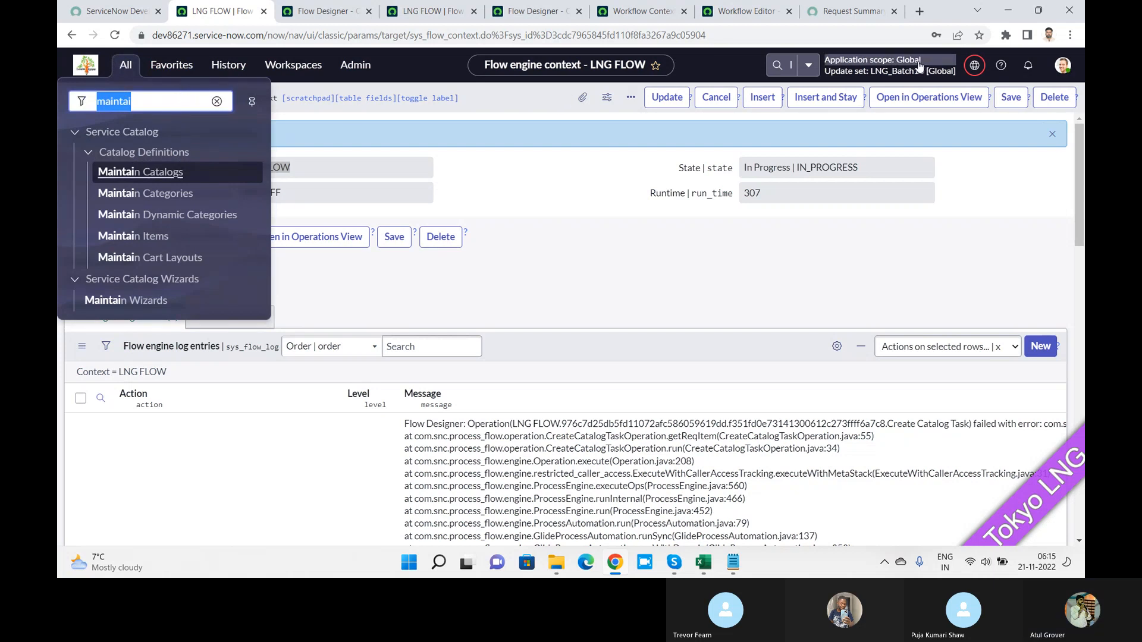
click(784, 77)
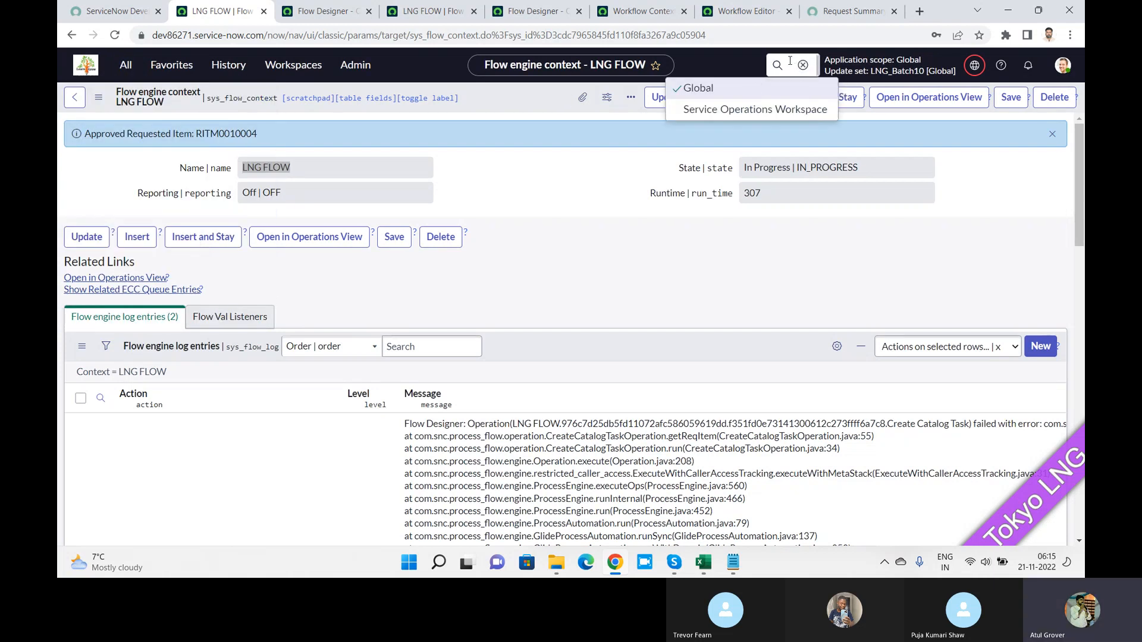
click(779, 67)
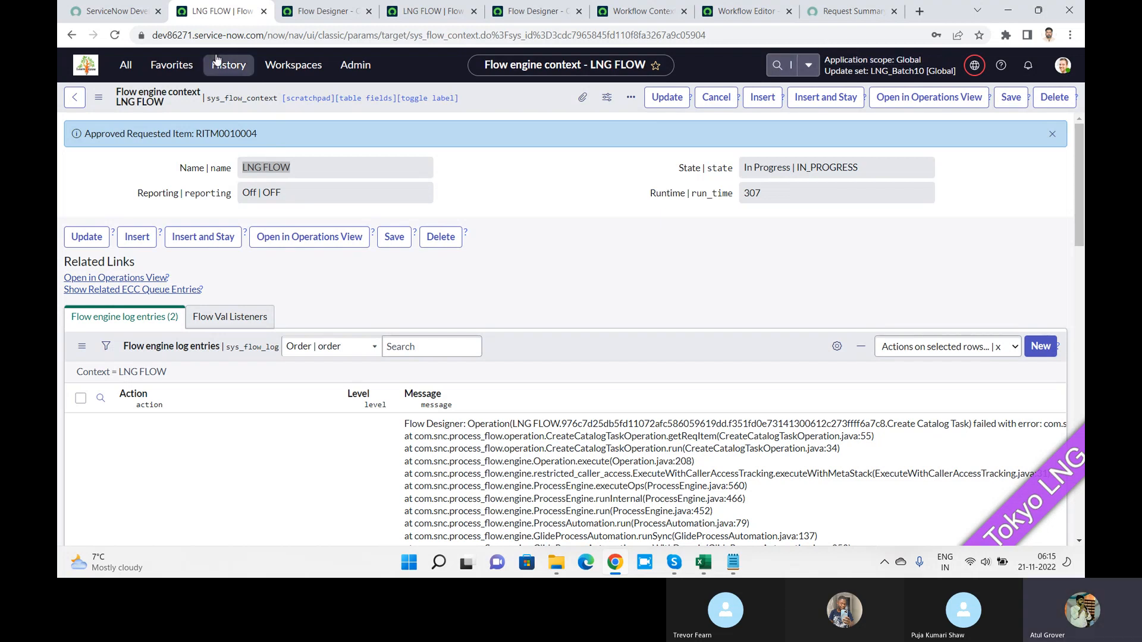
click(116, 37)
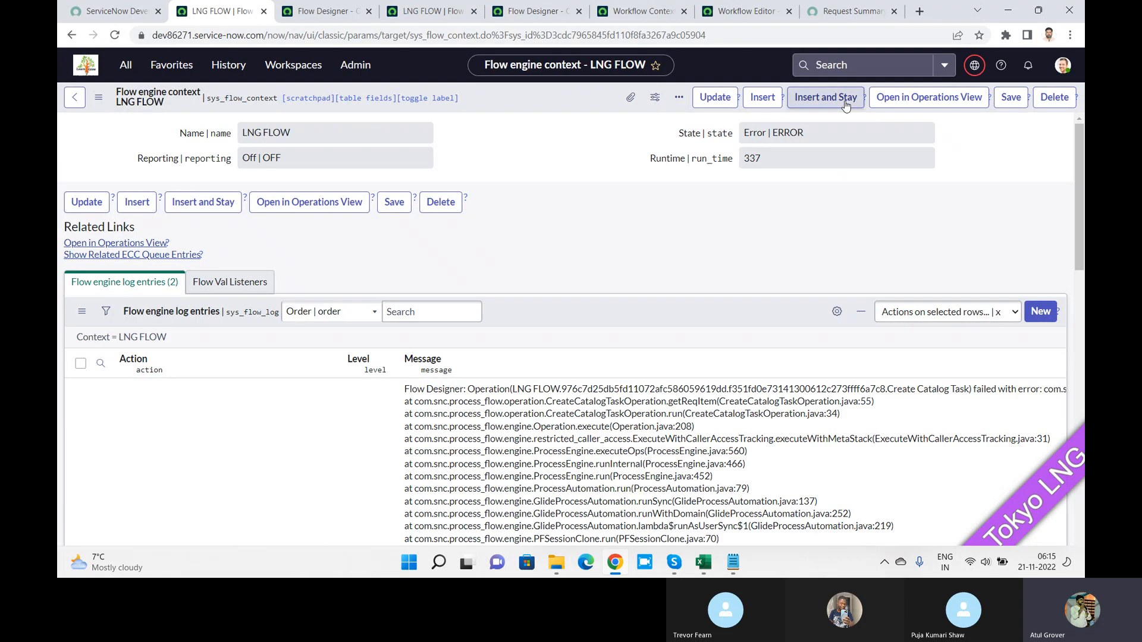
Step: Search for the pasted request number and open its requested item
click(814, 69)
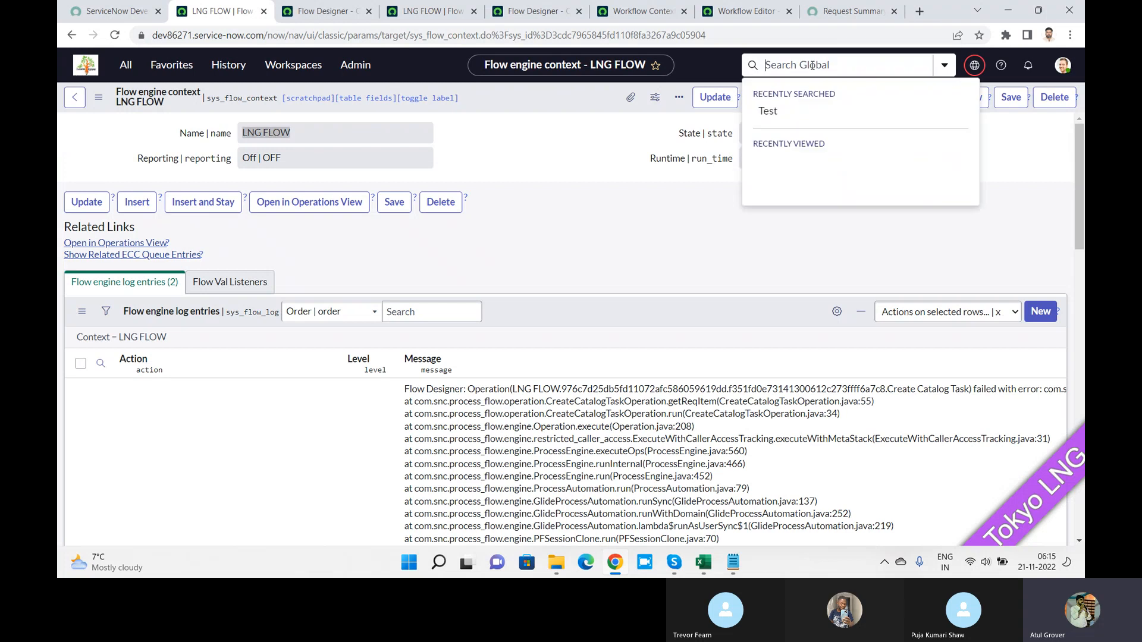
key(ctrl+v)
key(Return)
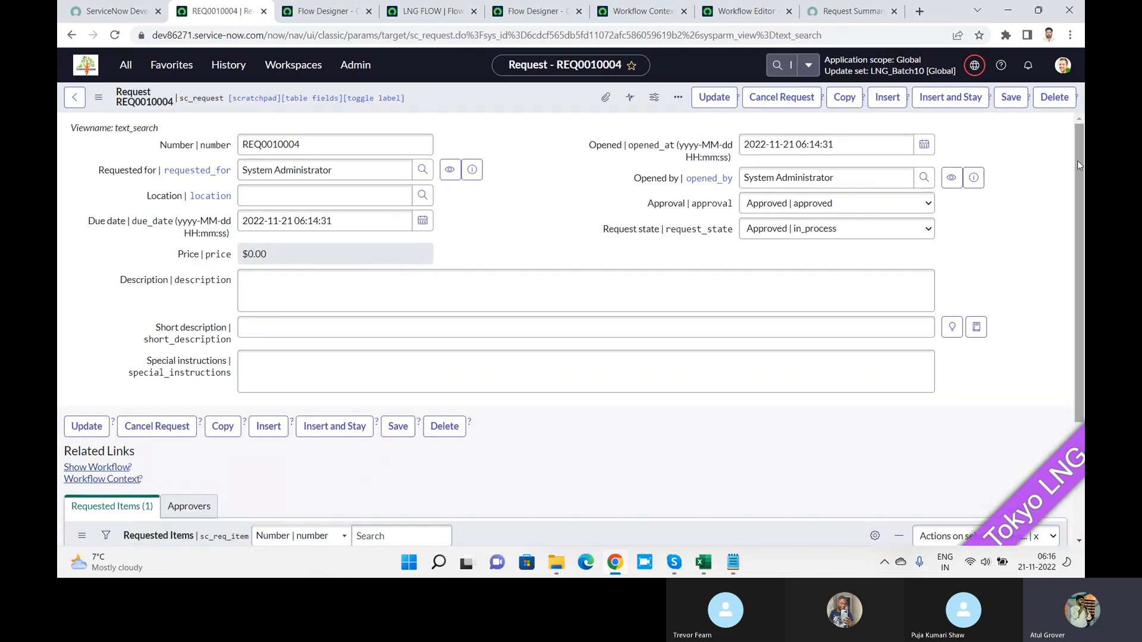
scroll(1077, 160, down, 3)
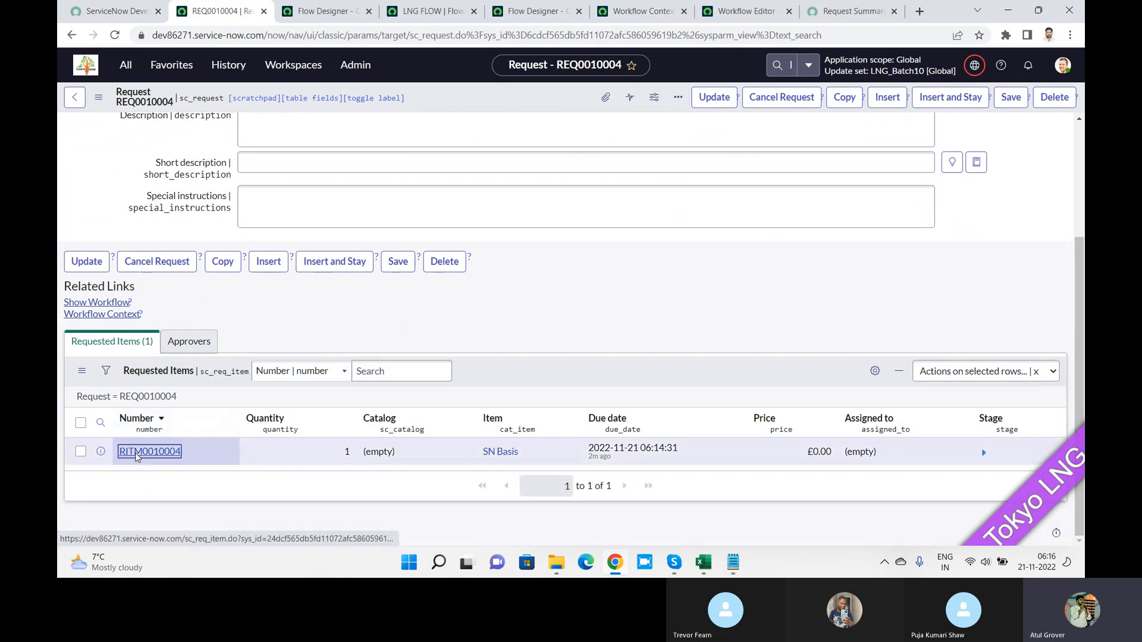
click(150, 451)
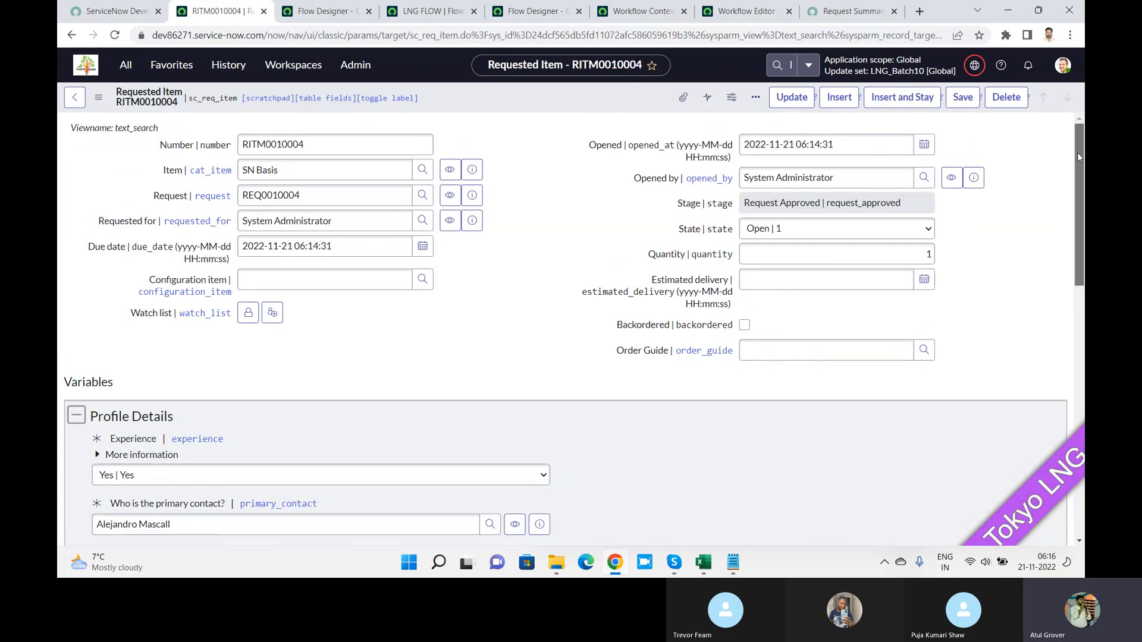
Step: Compare the Catalog Tasks list (no records) with the Approvers list showing Approved
drag(1076, 153, 1083, 416)
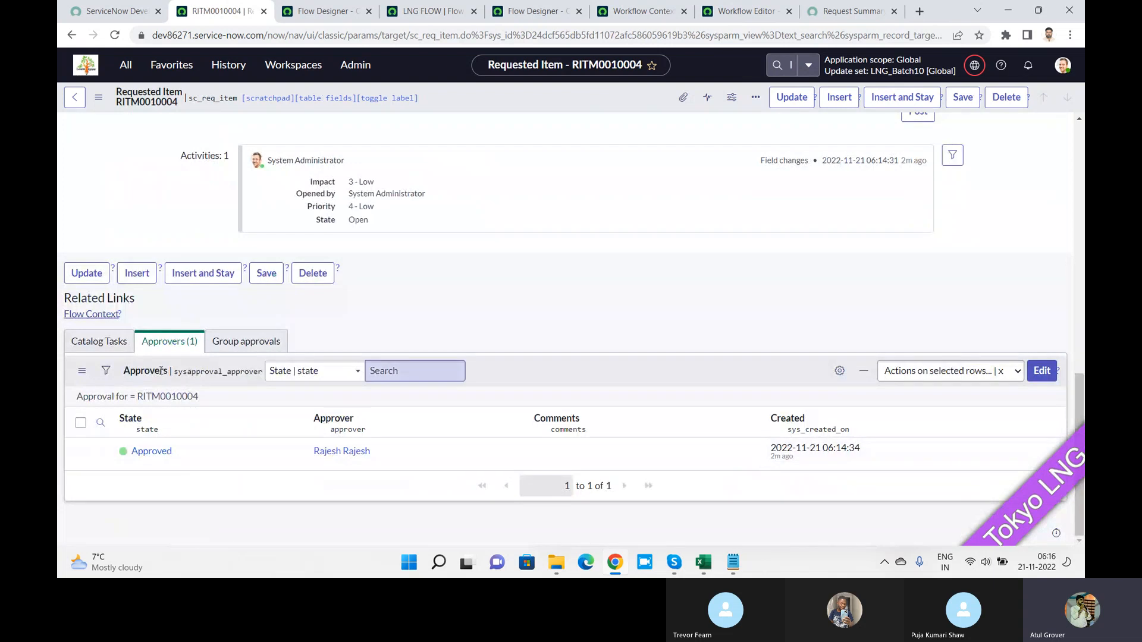
click(99, 345)
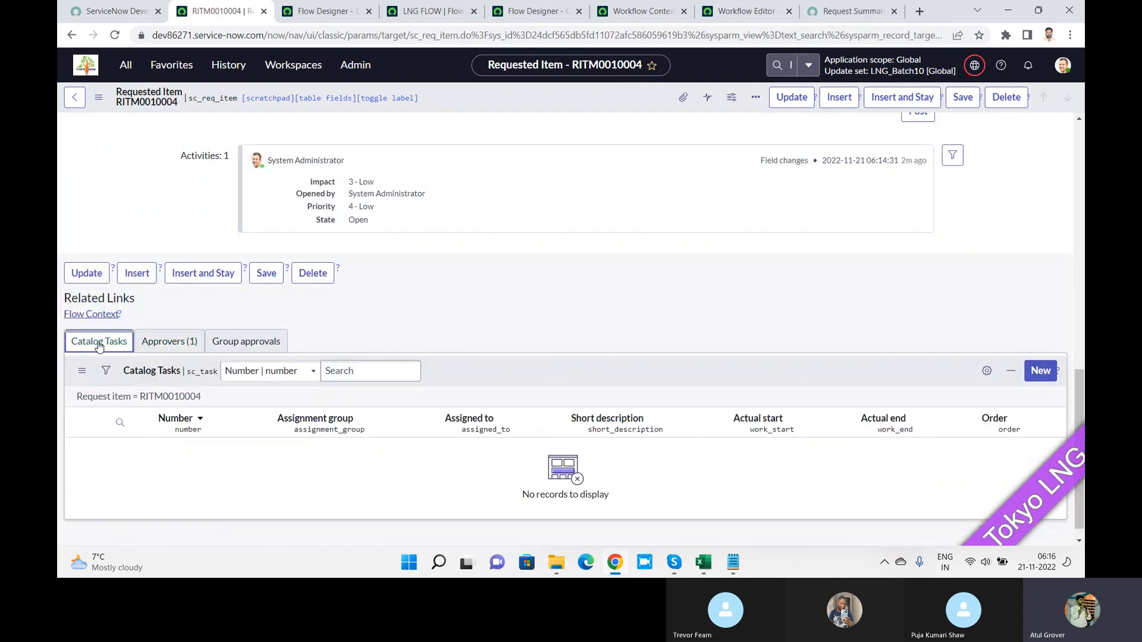
click(163, 342)
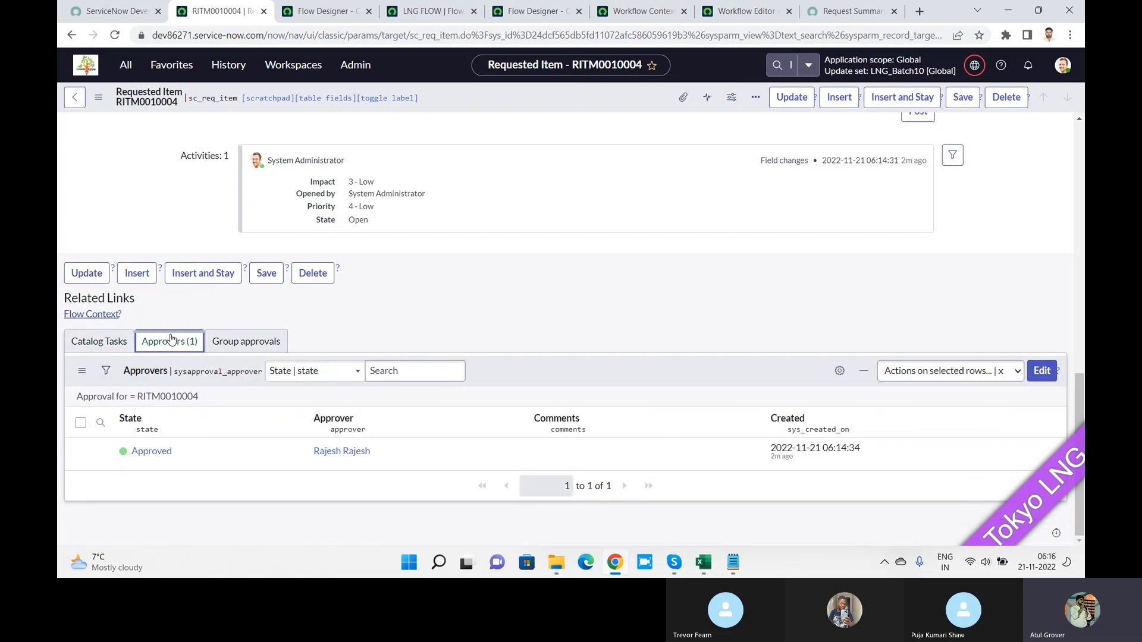
click(118, 349)
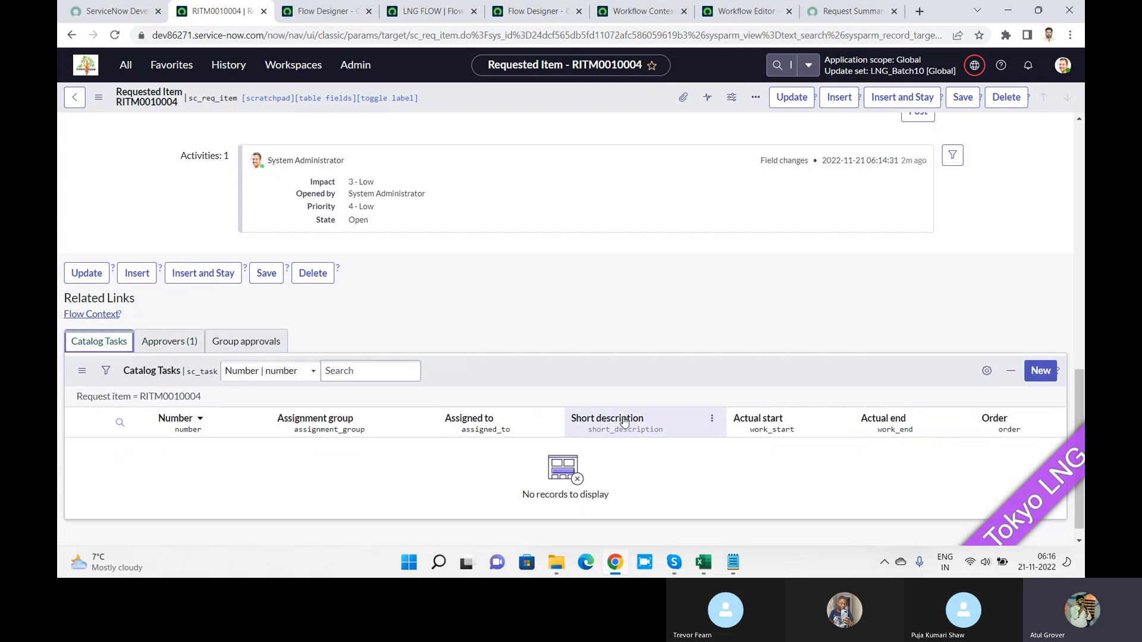
right_click(592, 377)
Step: Refresh Catalog Tasks, compare LNG Test WF and Service Catalog Item Request workflows, ending on LNG FLOW's test execution
mouse_move(606, 387)
click(610, 398)
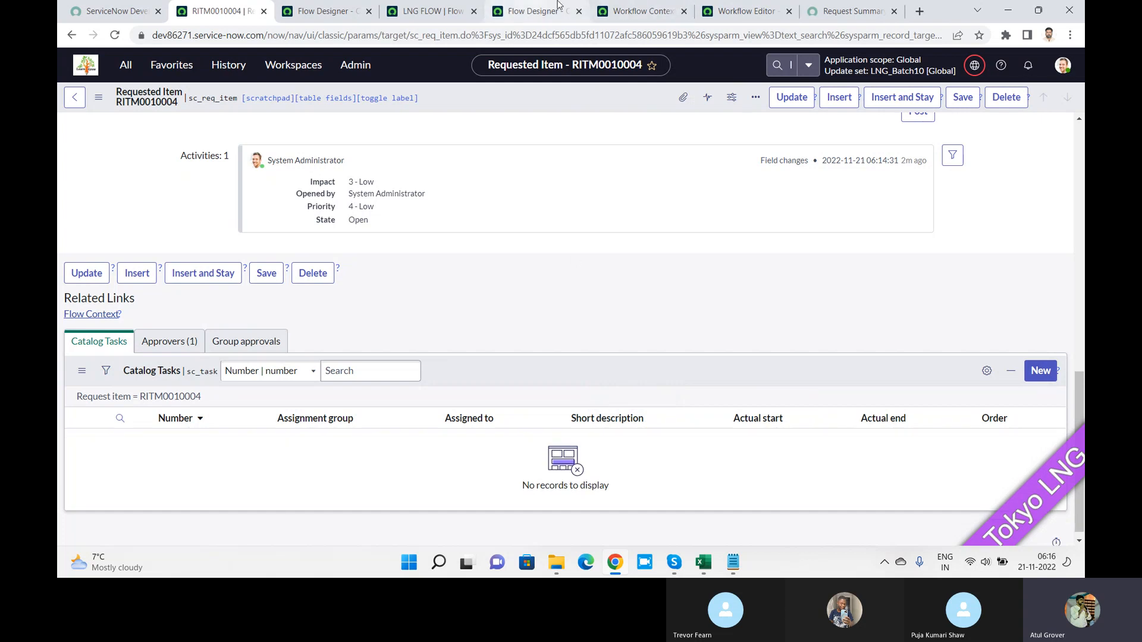
click(408, 18)
click(334, 13)
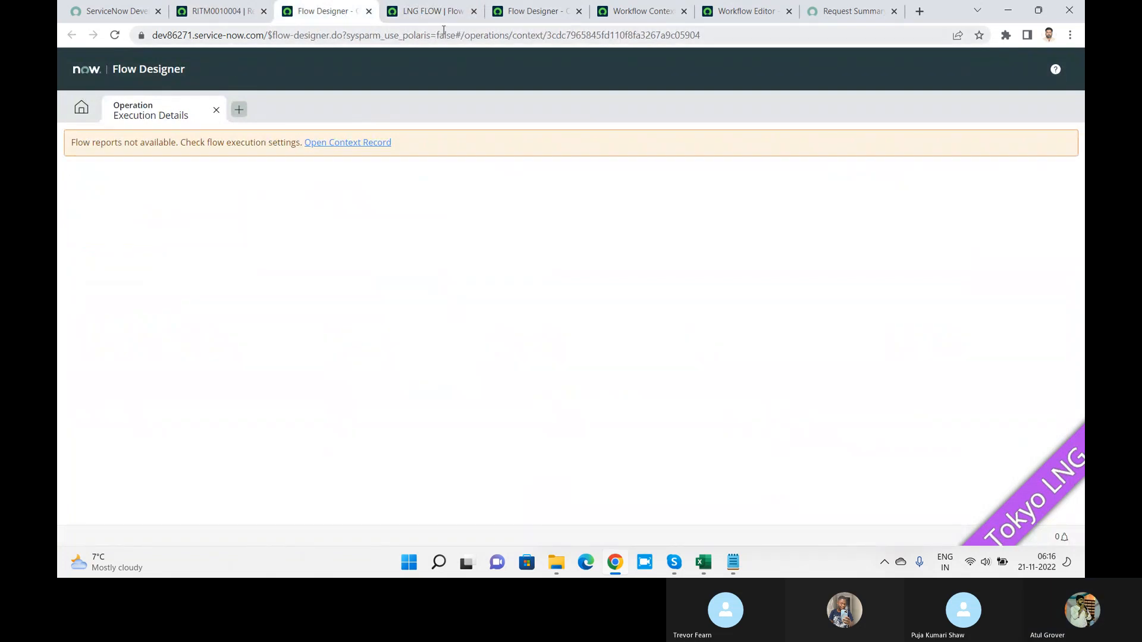
click(635, 14)
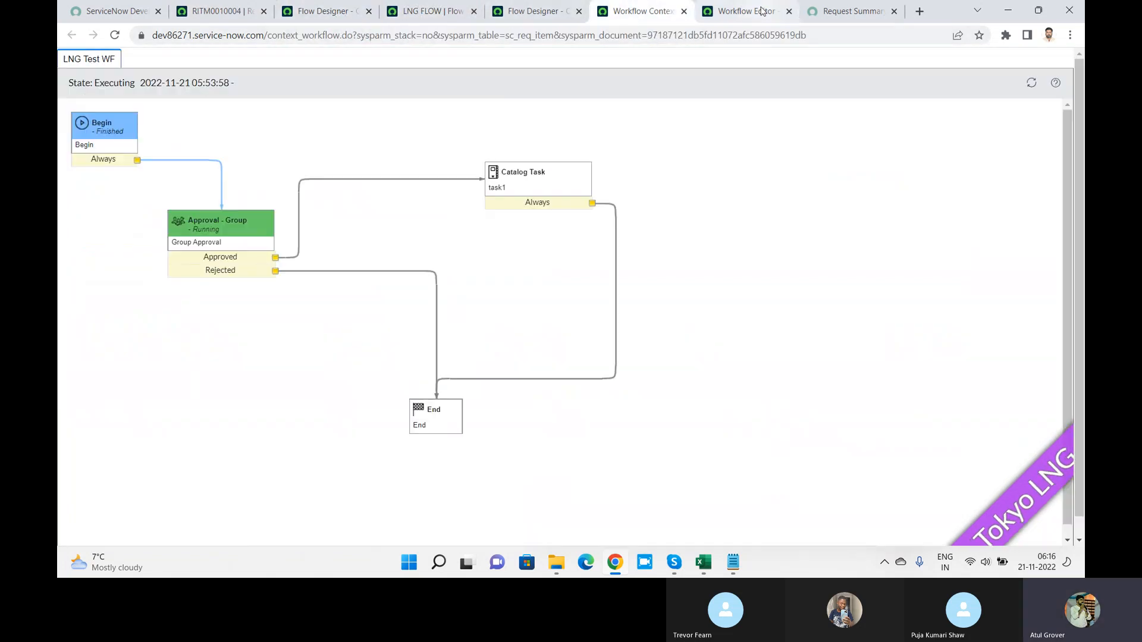
click(742, 10)
click(329, 13)
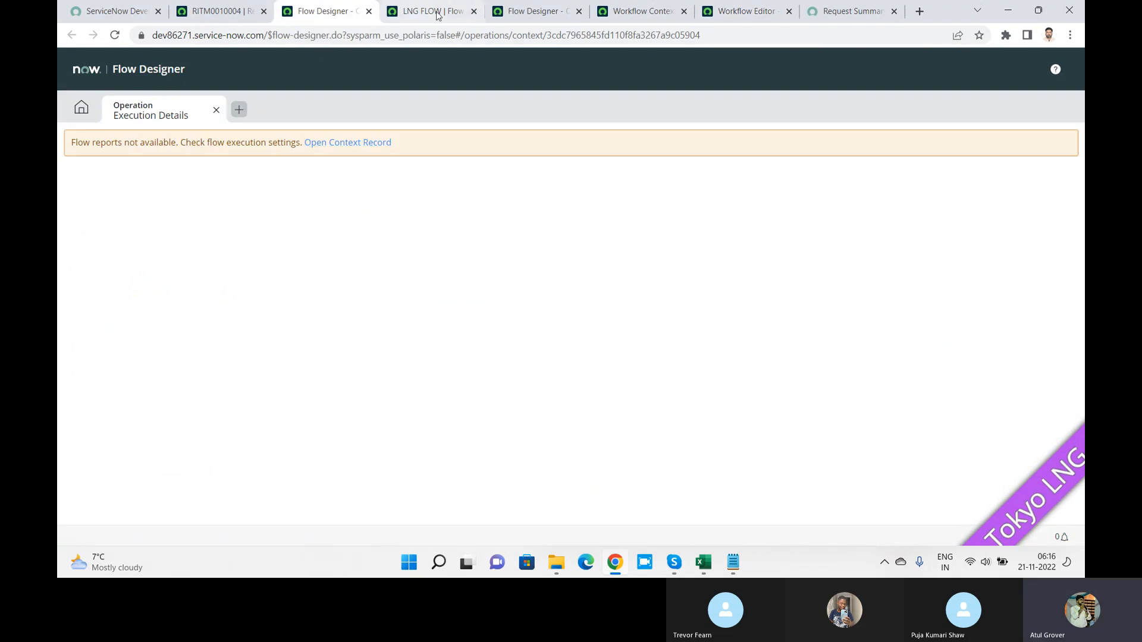
click(414, 19)
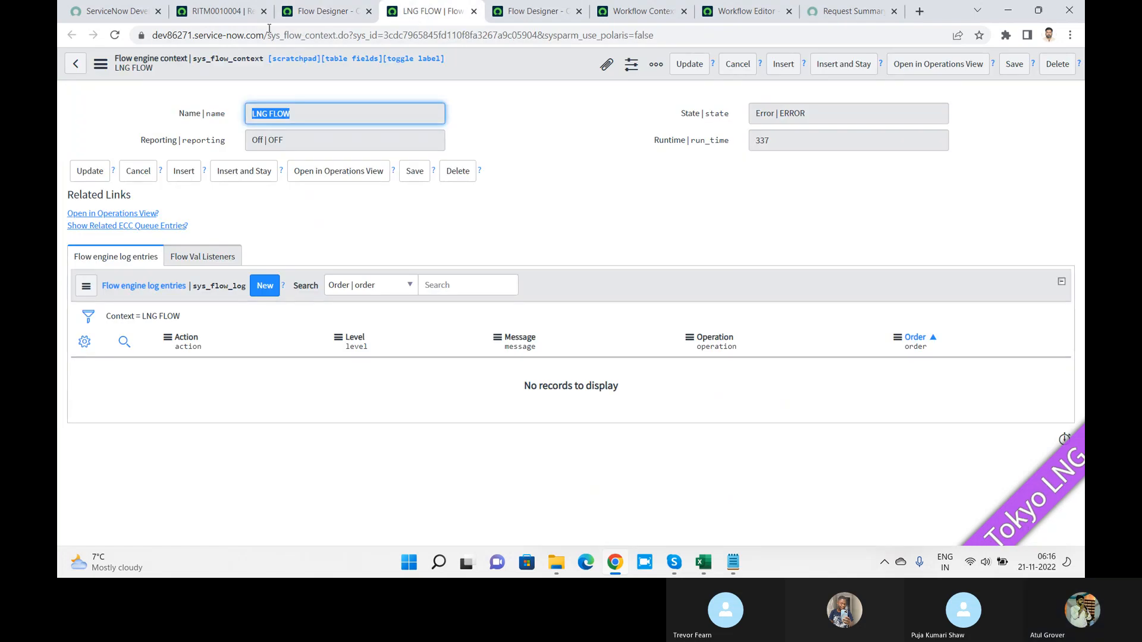
click(551, 15)
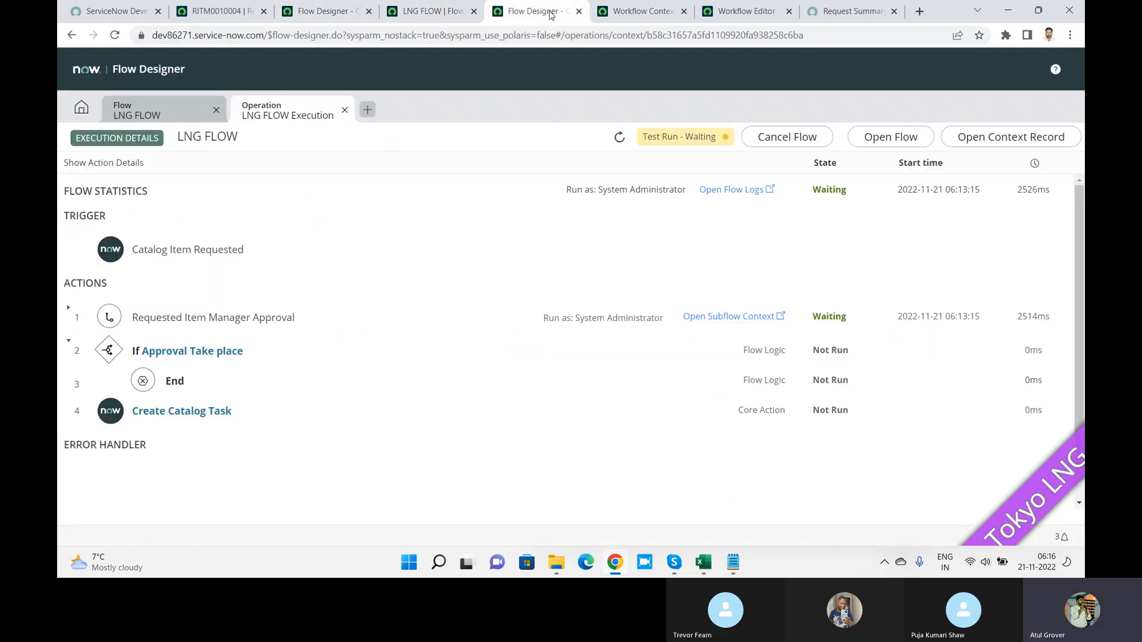
Step: Open LNG FLOW for editing, dismiss the test prompt, and show its steps as a list
click(170, 108)
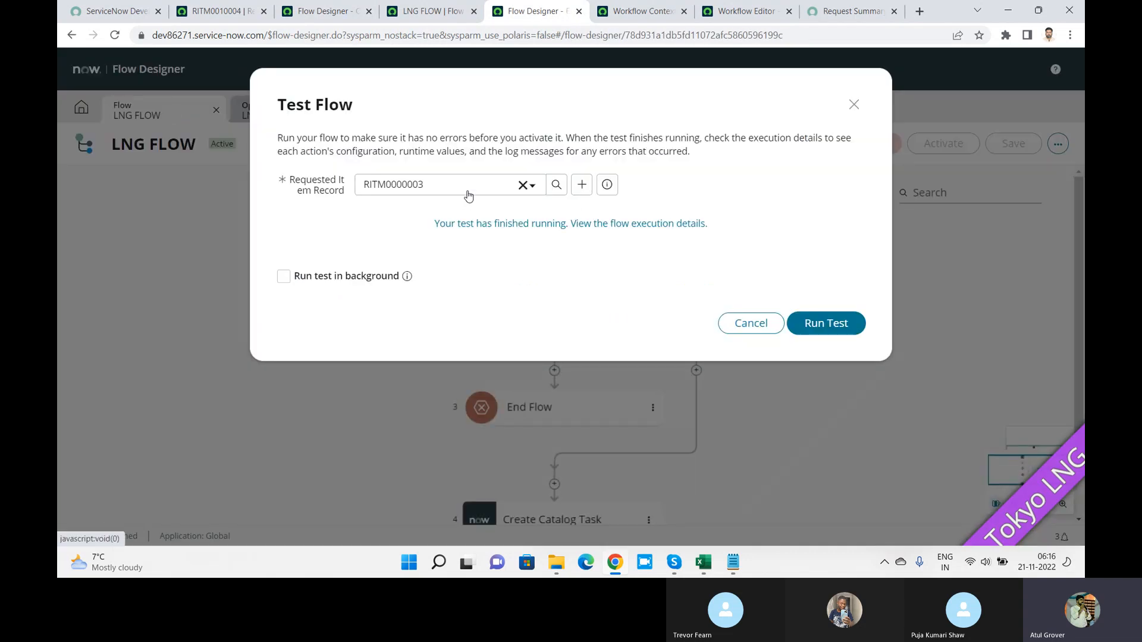
click(752, 323)
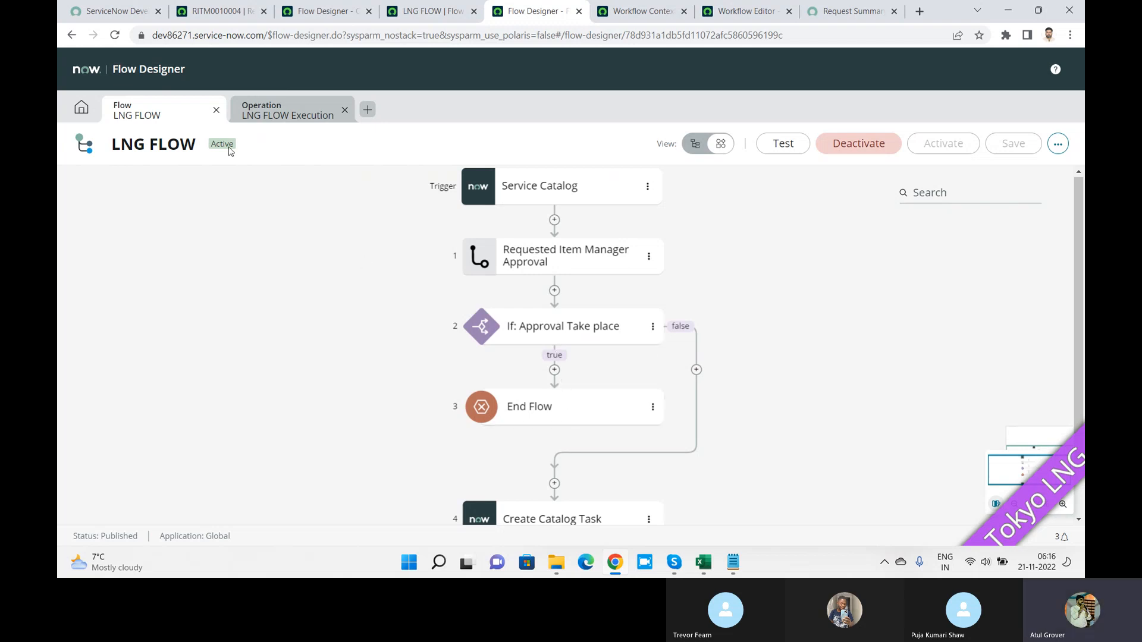
click(704, 153)
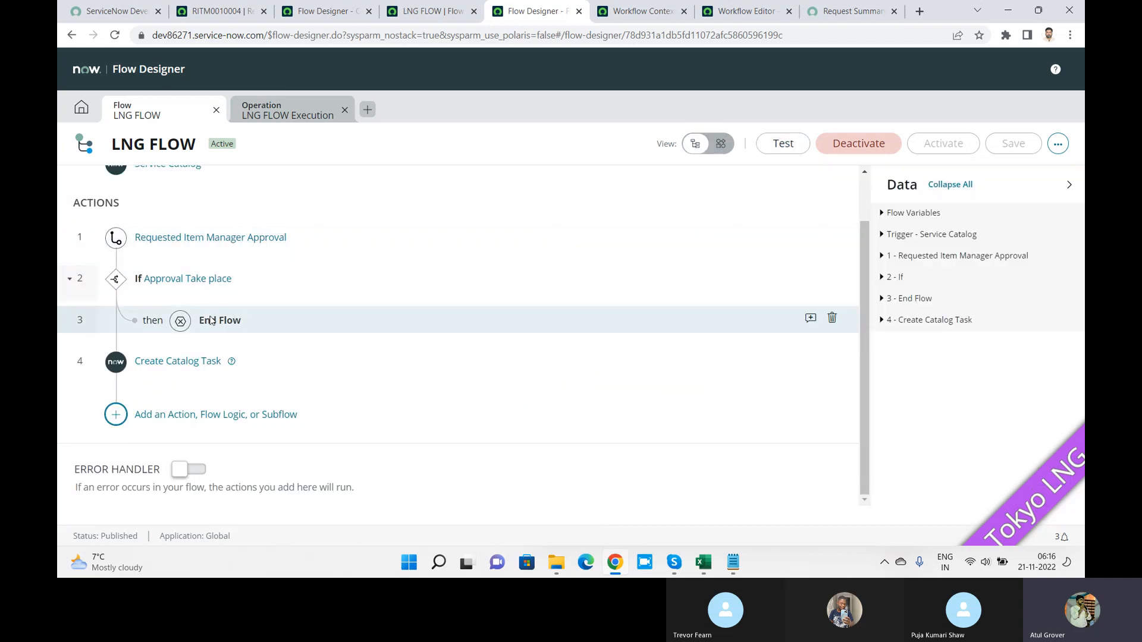
Step: Change the Approval Take place condition value from TRUE to false and save the flow
click(141, 284)
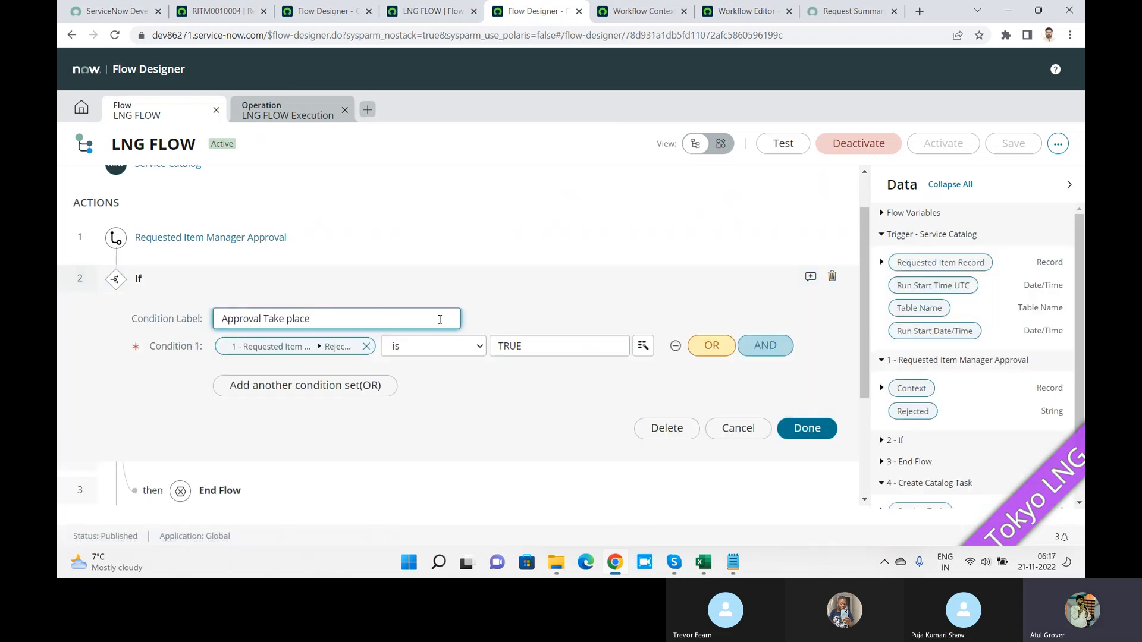
click(543, 341)
key(ctrl+a)
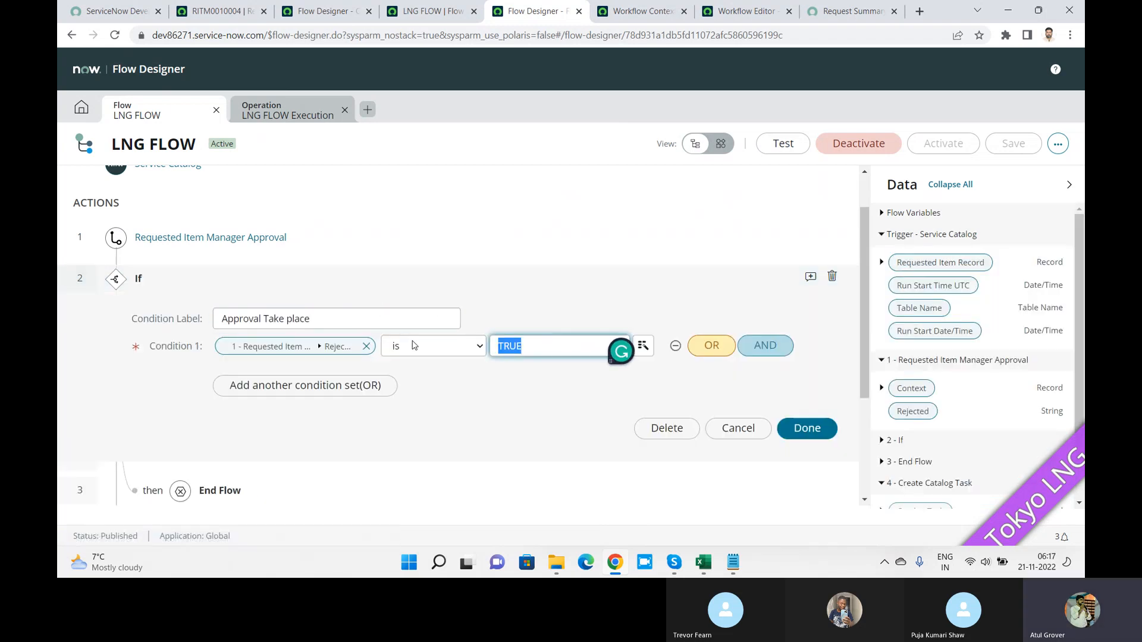
text(false)
click(804, 429)
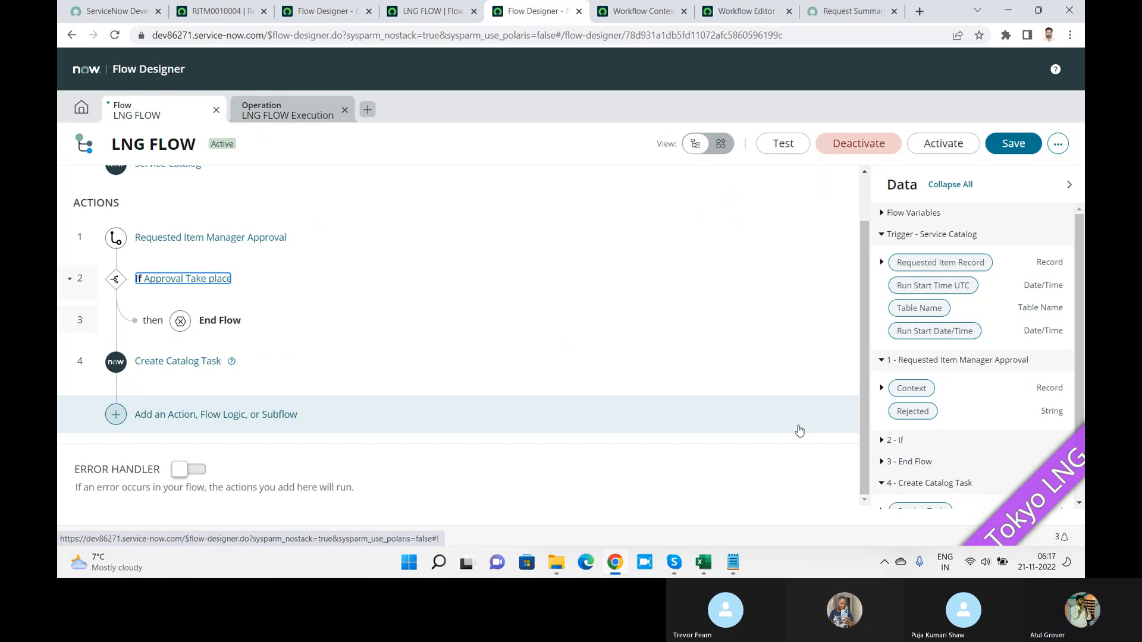
click(1007, 141)
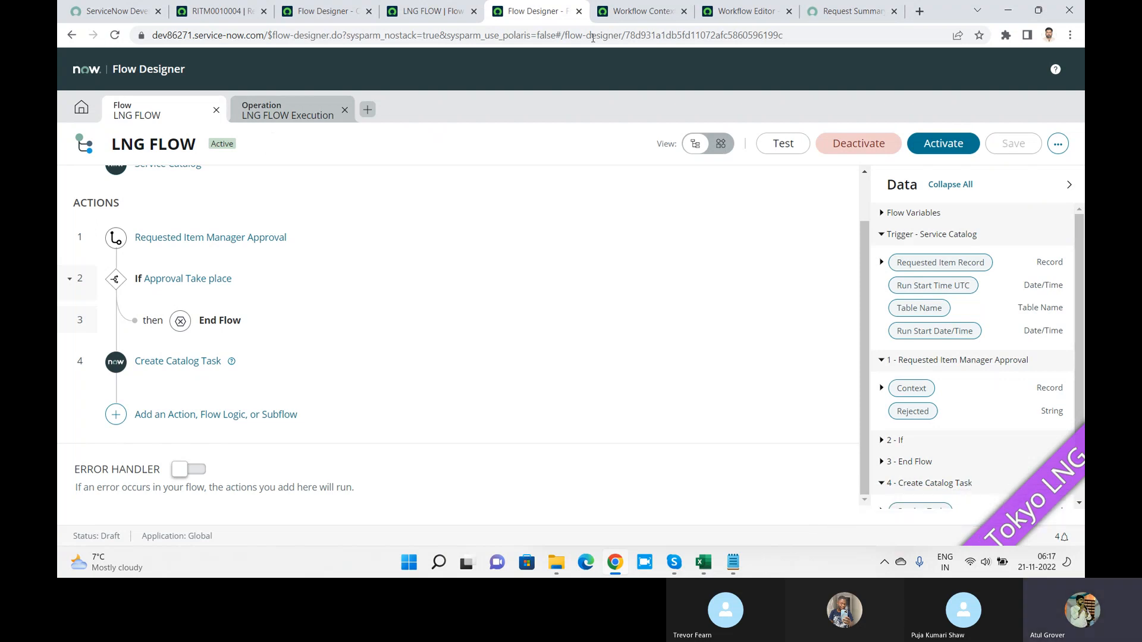
click(81, 107)
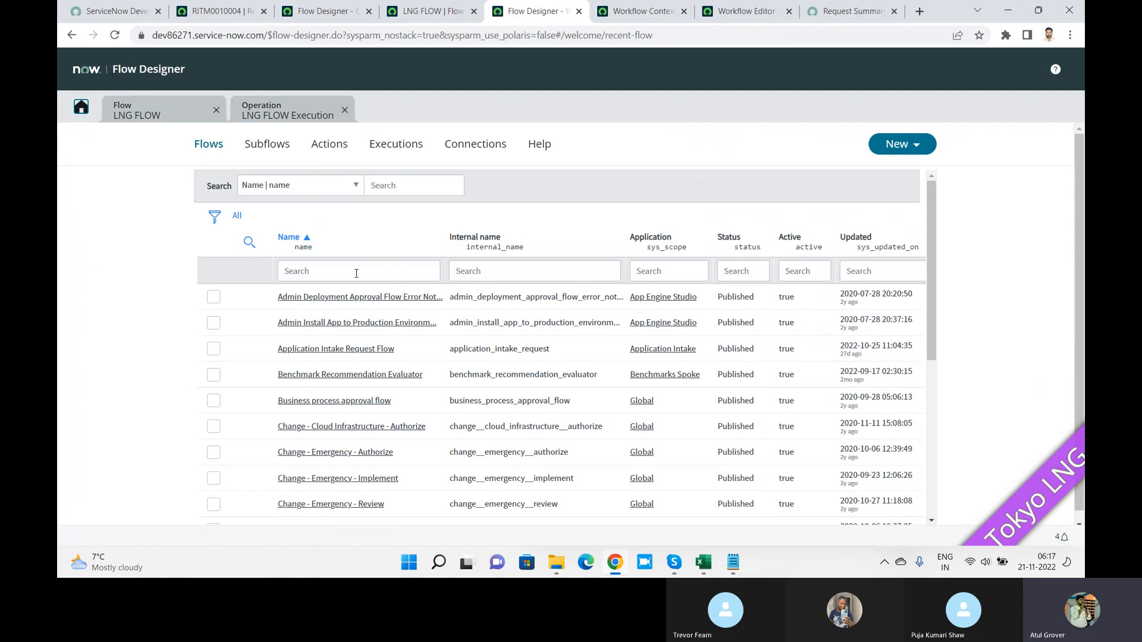
Step: Filter the flows list to names containing 'catalog' using a wildcard Name search
click(391, 272)
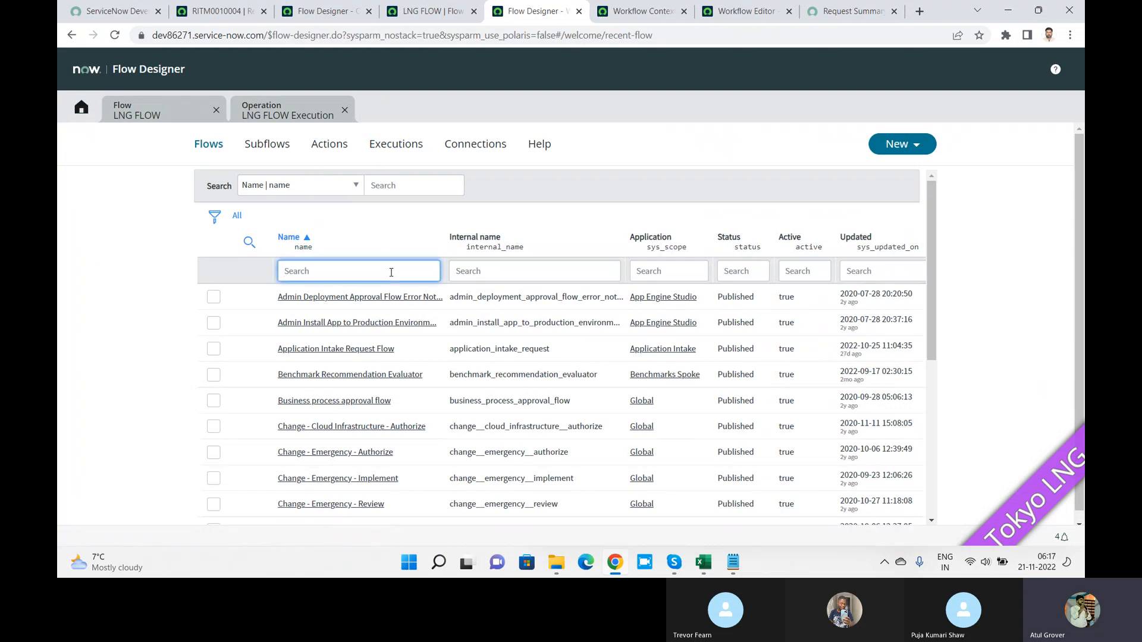
text(r)
key(BackSpace)
key(BackSpace)
text(Reies)
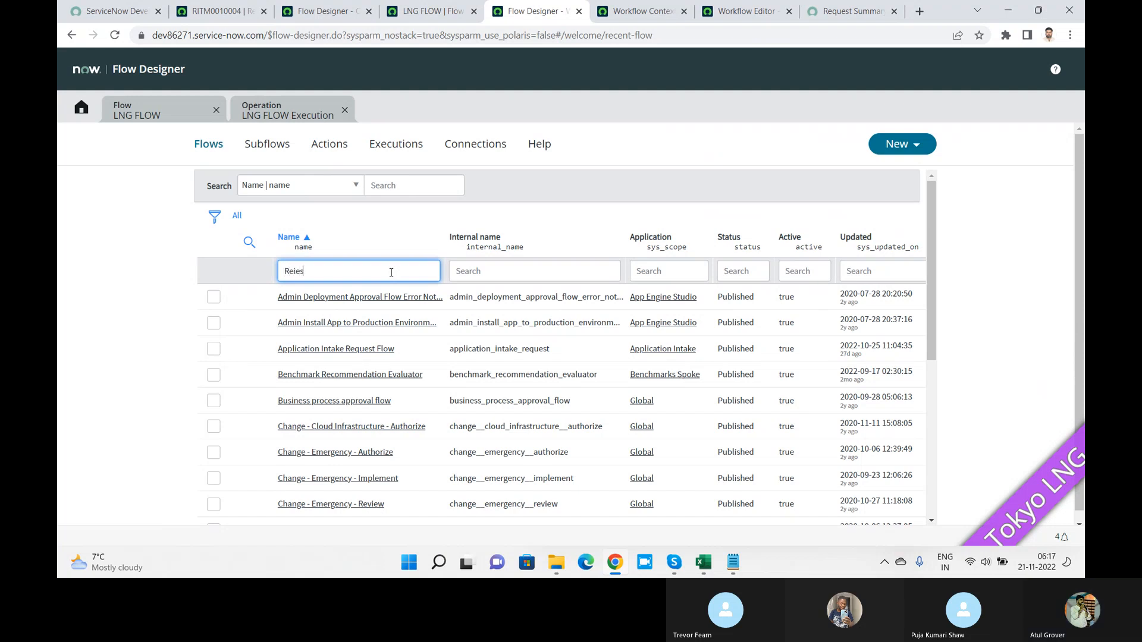
text(uest)
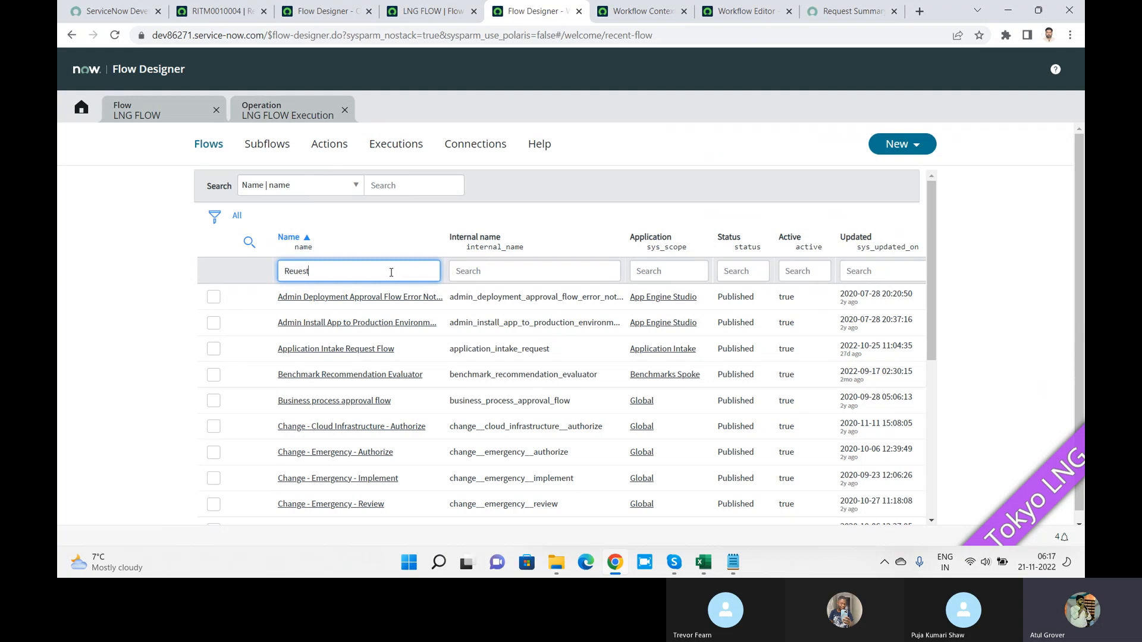
key(Left)
key(Left)
text(*)
key(Return)
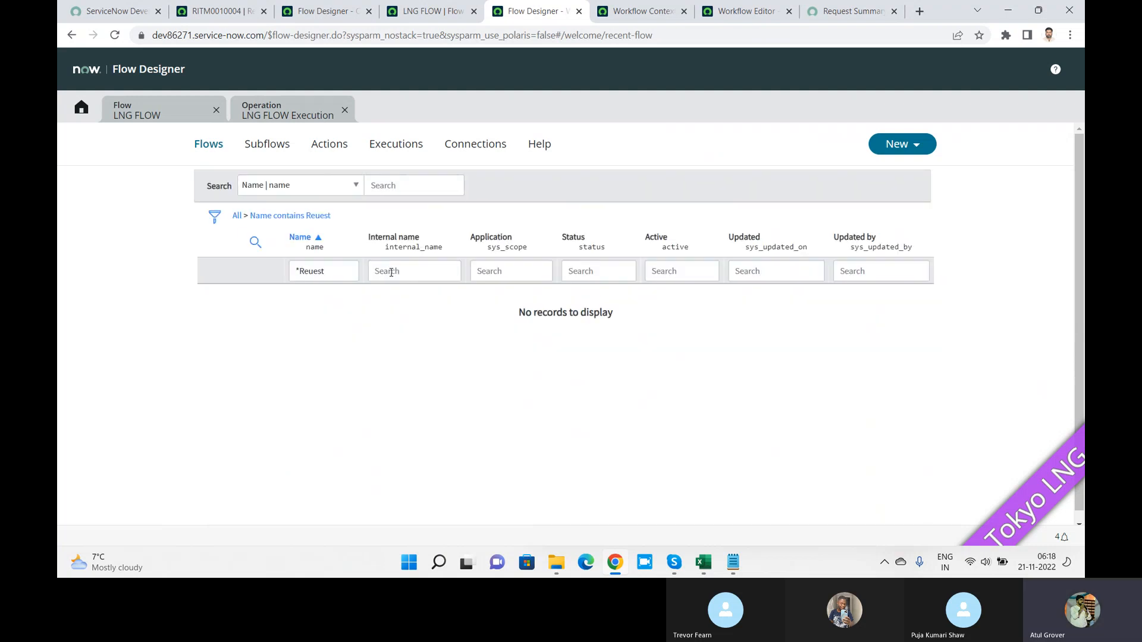
click(338, 273)
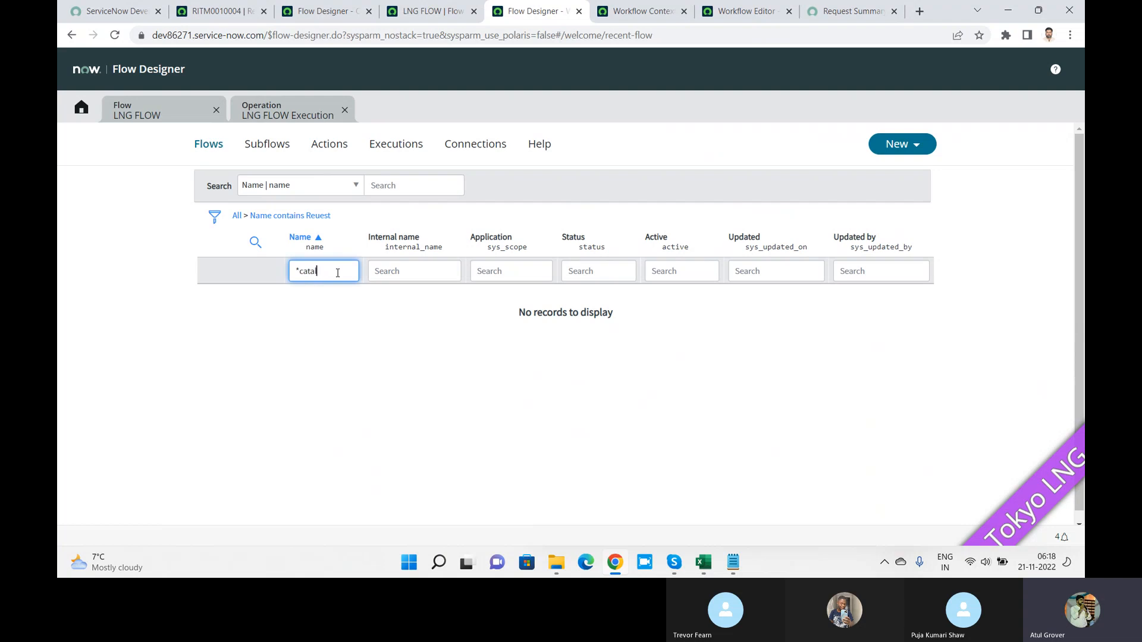
key(Return)
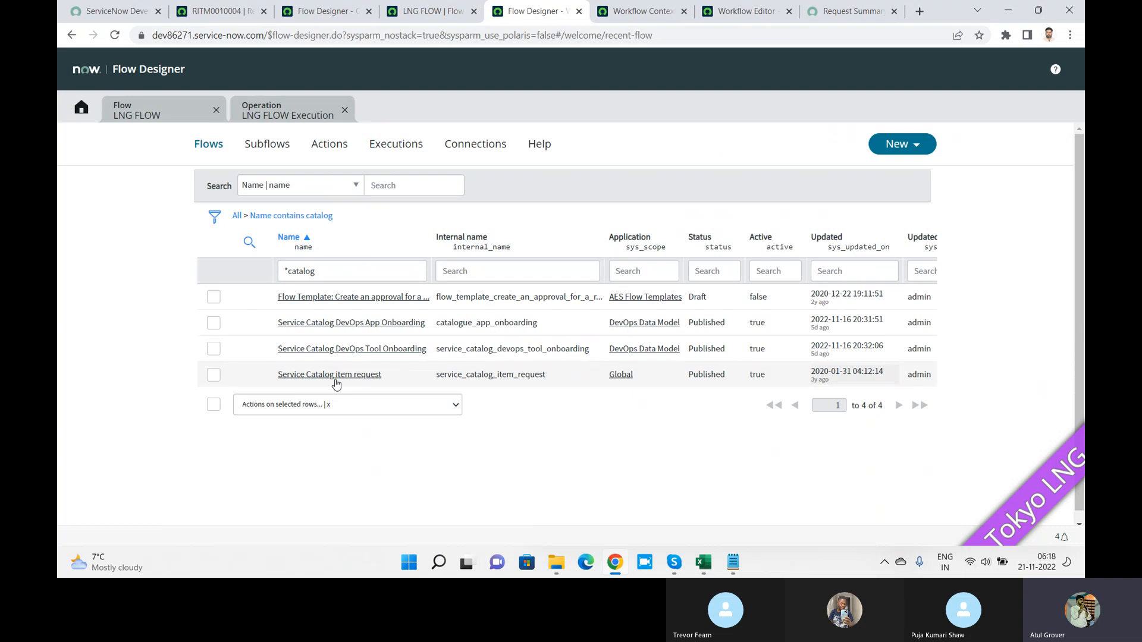
Step: Open and skim the 'Service Catalog item request' flow, then go back to the filtered flows list
click(381, 375)
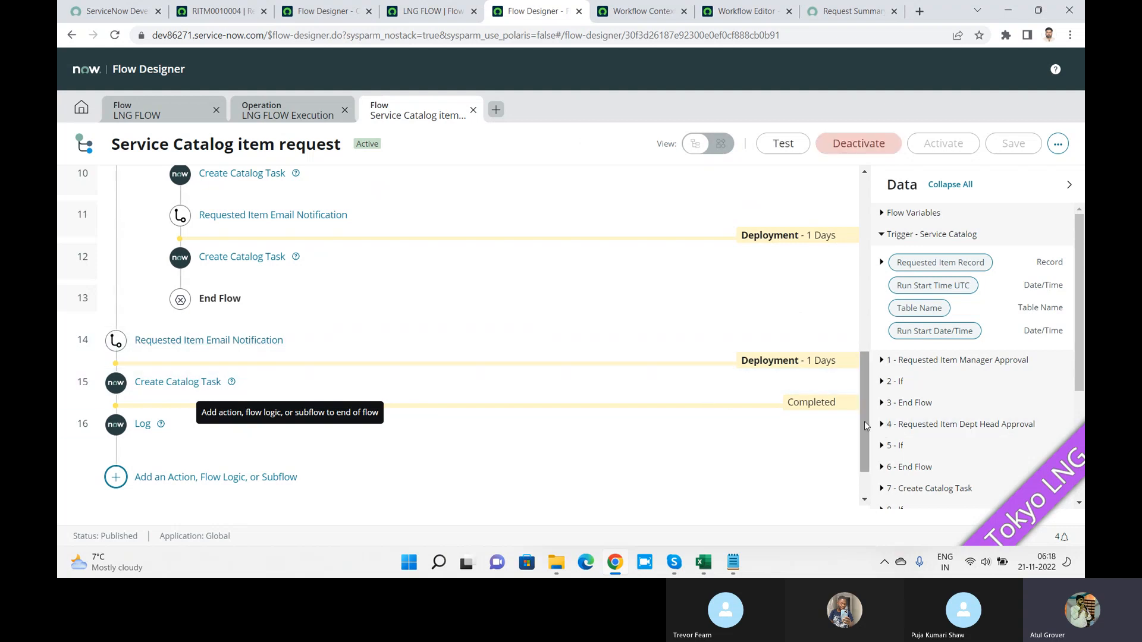
drag(864, 421, 867, 260)
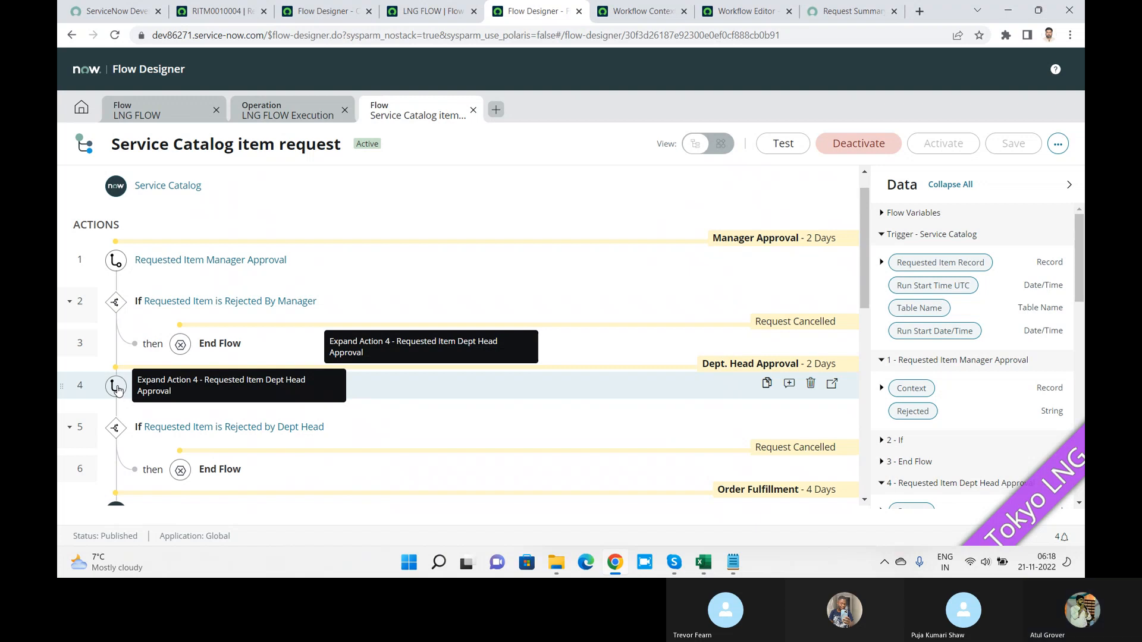
click(81, 107)
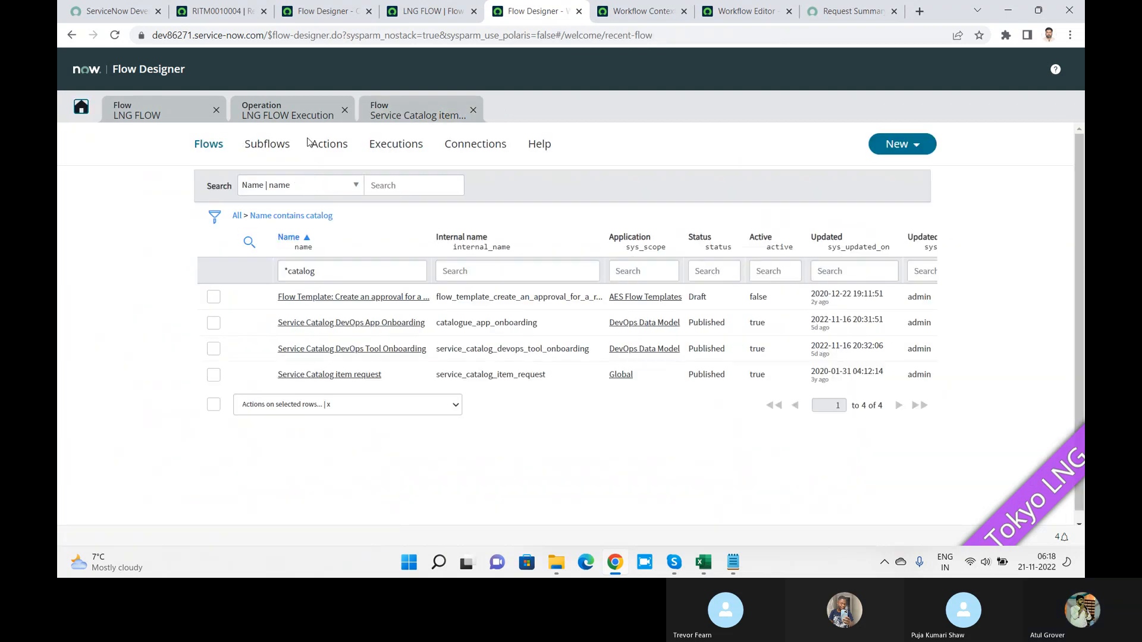
Step: On the Subflows list, try an Internal name filter of '*req', then clear it
click(281, 148)
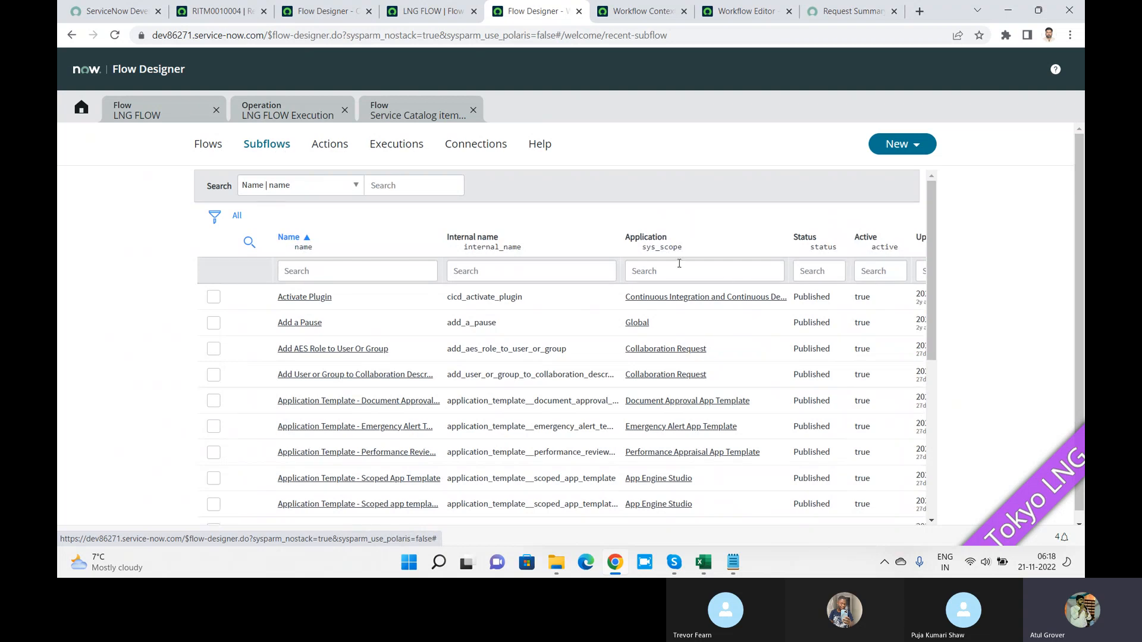
drag(929, 249, 935, 438)
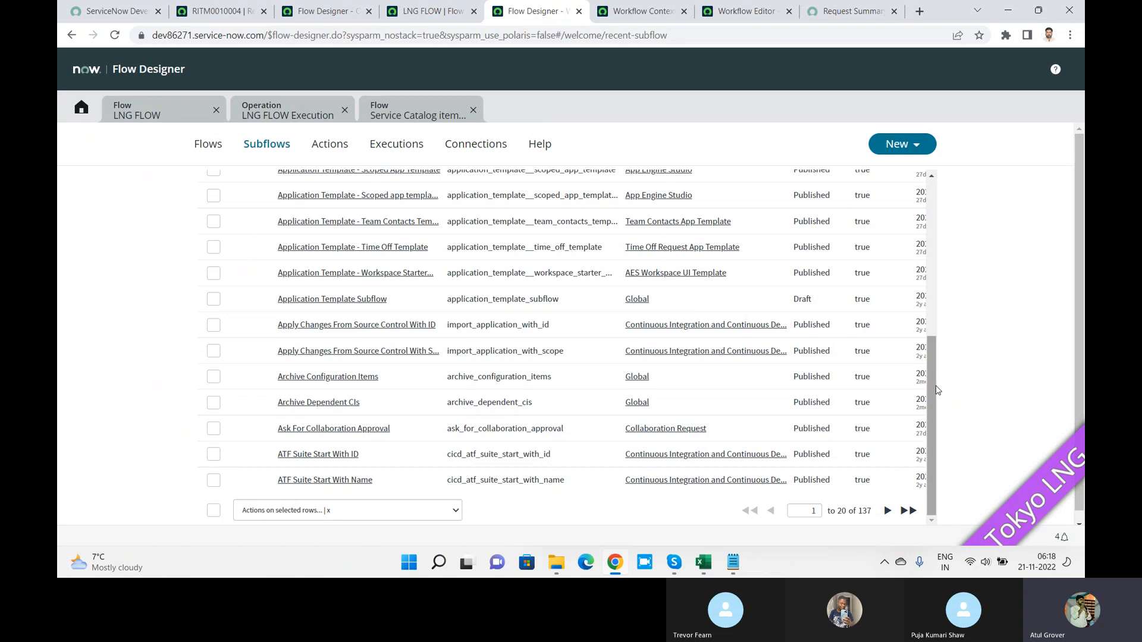
drag(938, 390, 921, 170)
click(562, 268)
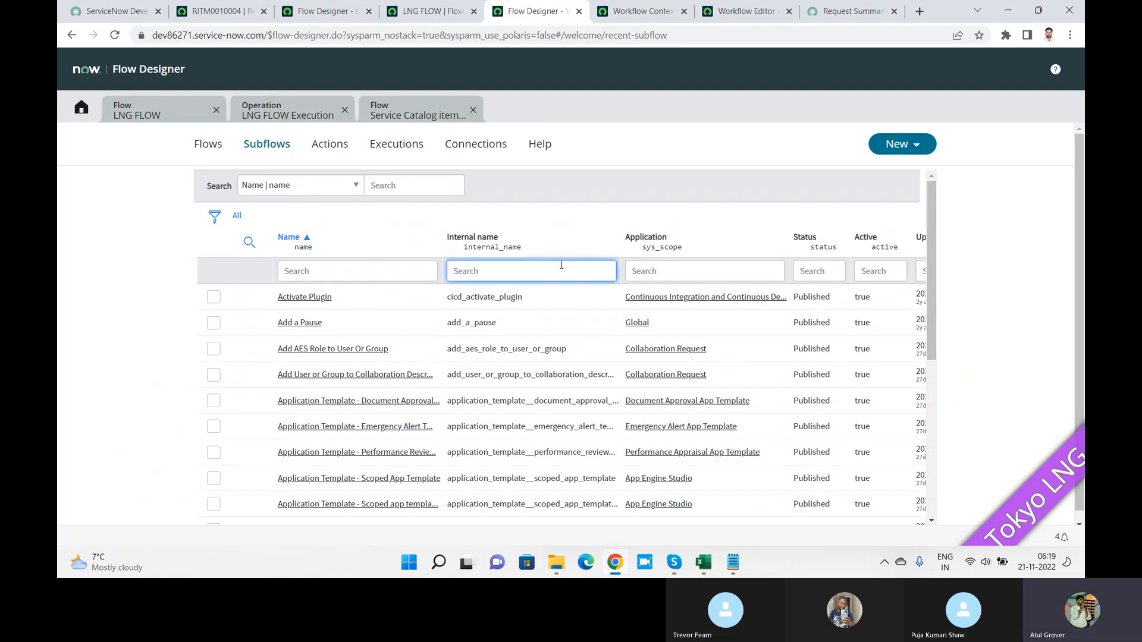
text(*req)
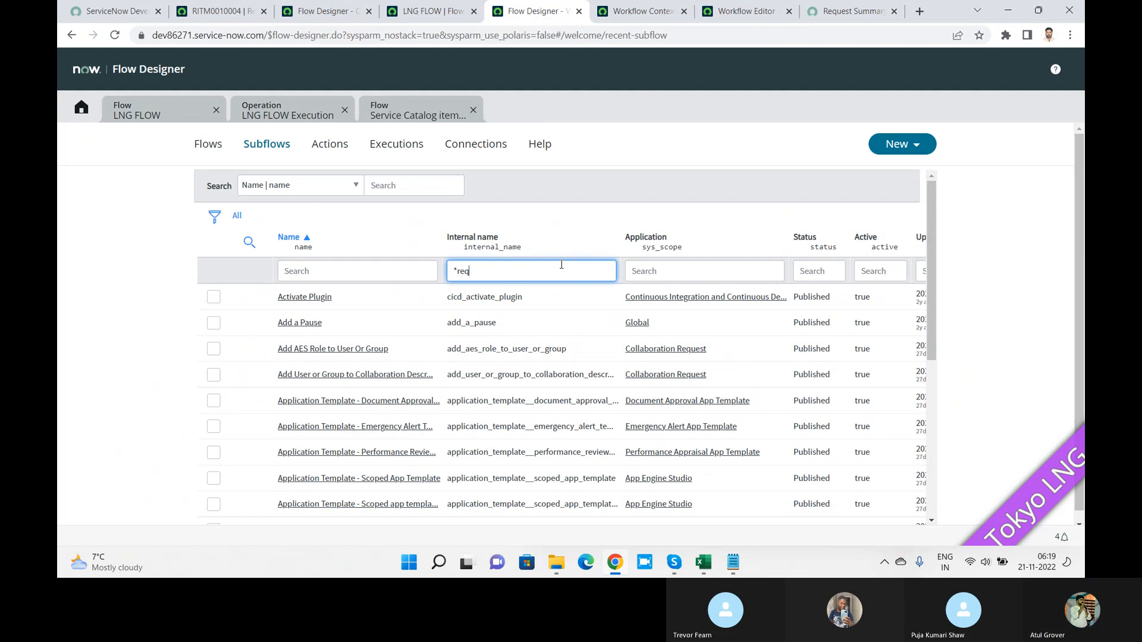
key(Return)
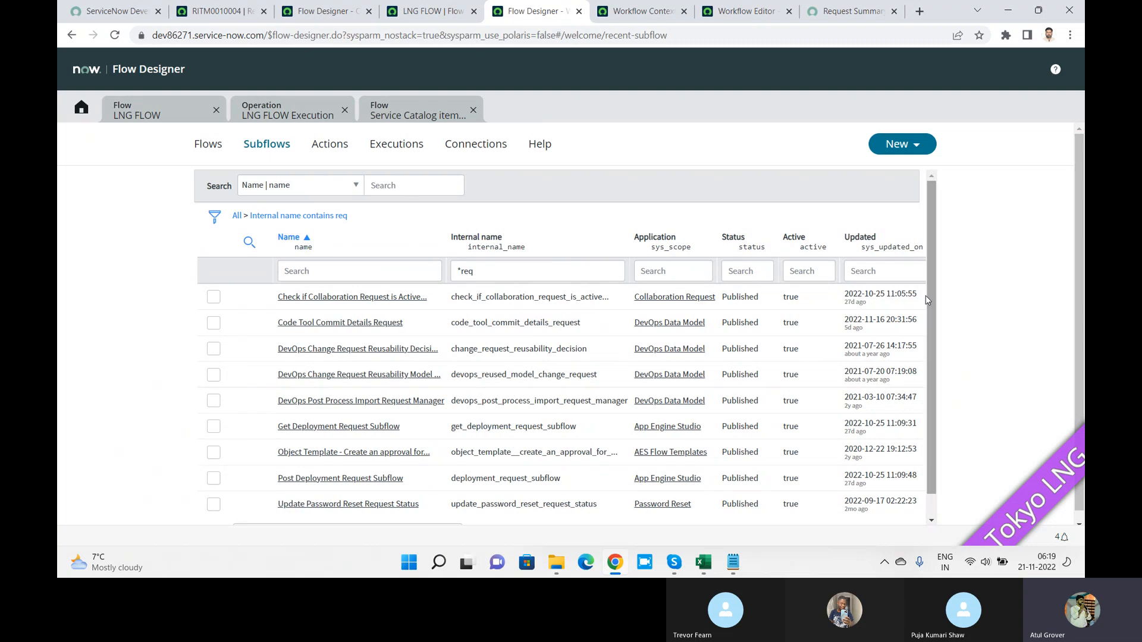
click(504, 277)
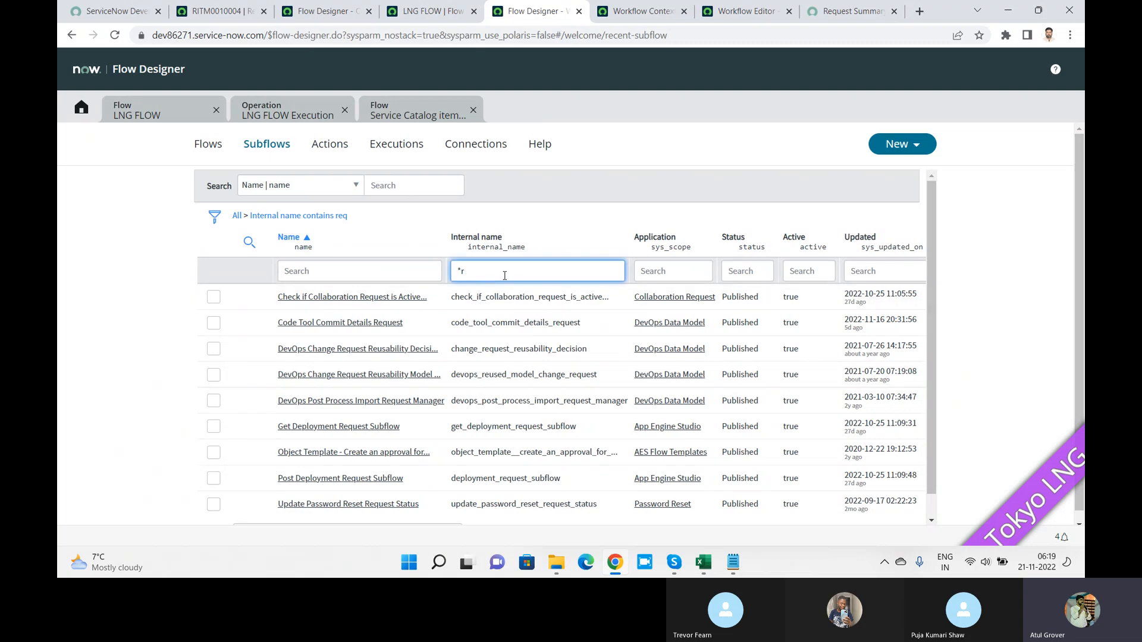
key(BackSpace)
key(BackSpace)
Step: Filter subflows by Name '*manager' to show three results
click(401, 268)
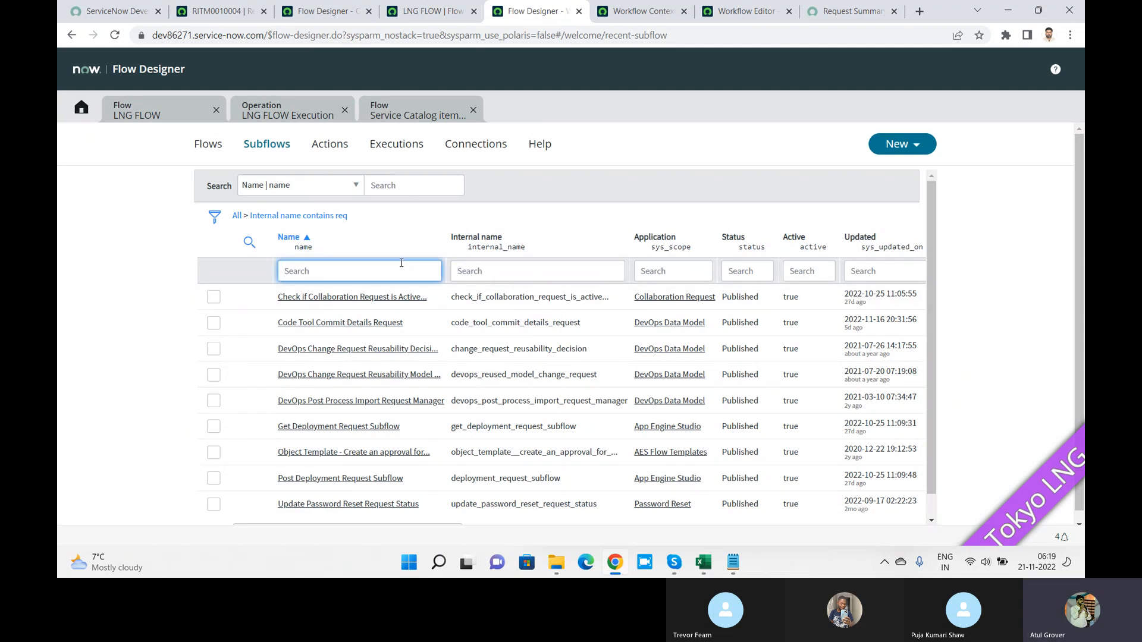
text(*ma)
key(BackSpace)
key(BackSpace)
key(BackSpace)
text(*)
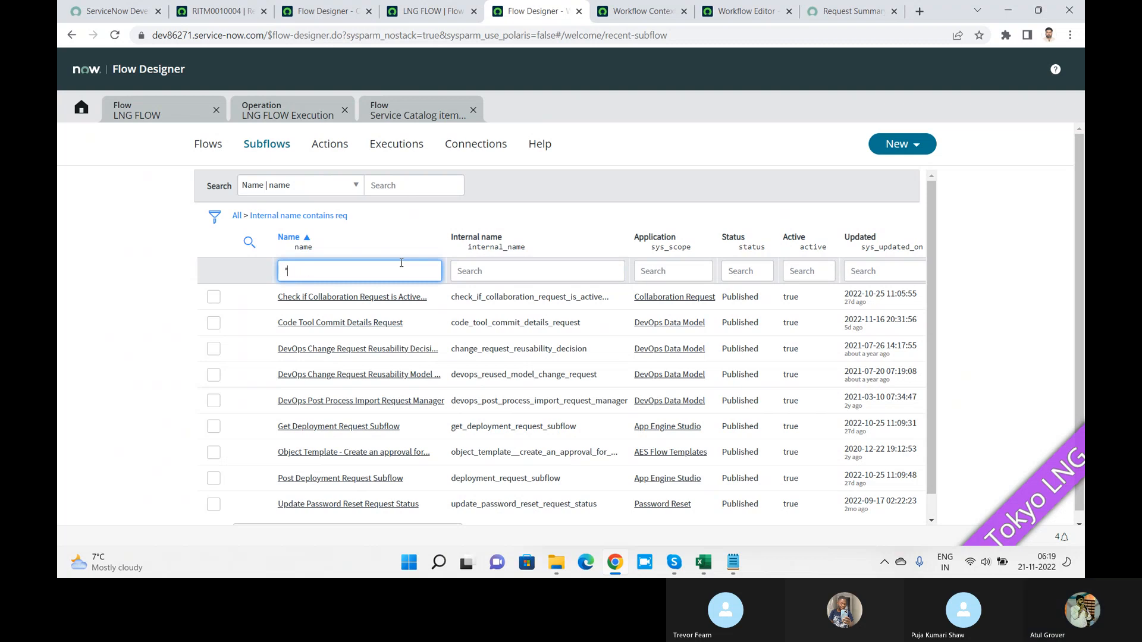
text(manager)
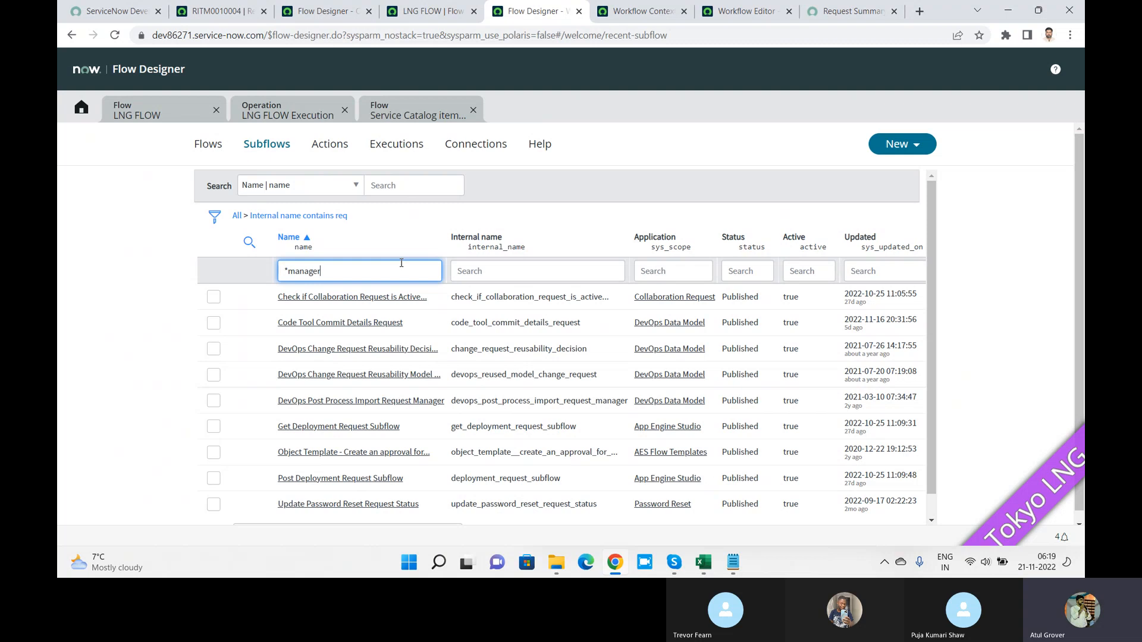
key(Return)
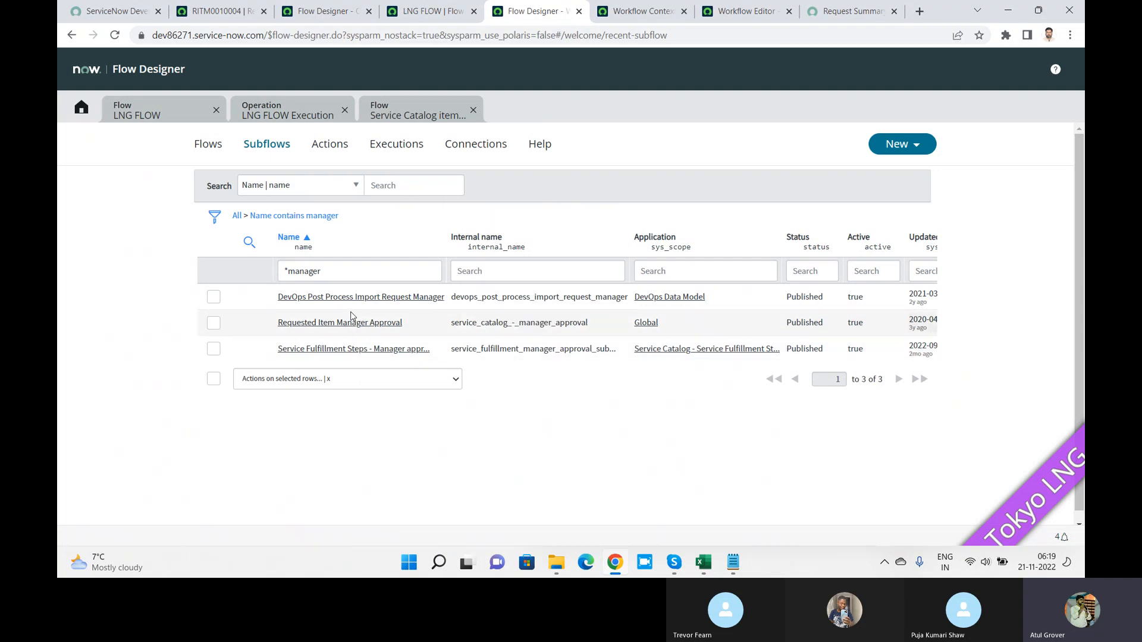
Step: Review Requested Item Manager Approval's If rejection condition and Assign Subflow Outputs, then switch to Skype
click(374, 323)
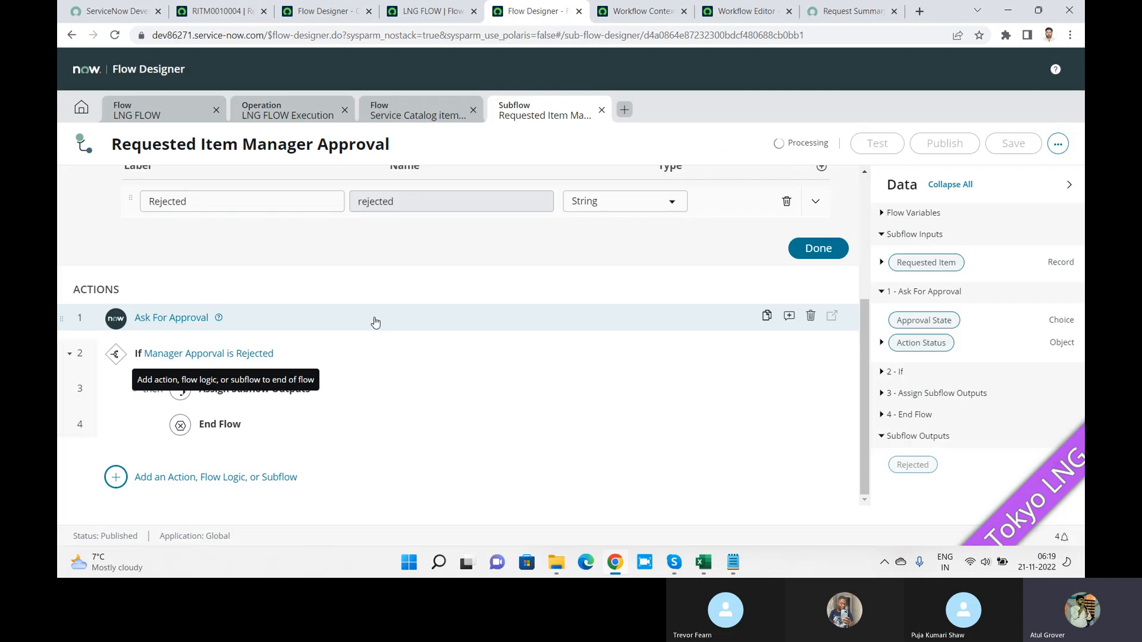
drag(864, 316, 879, 362)
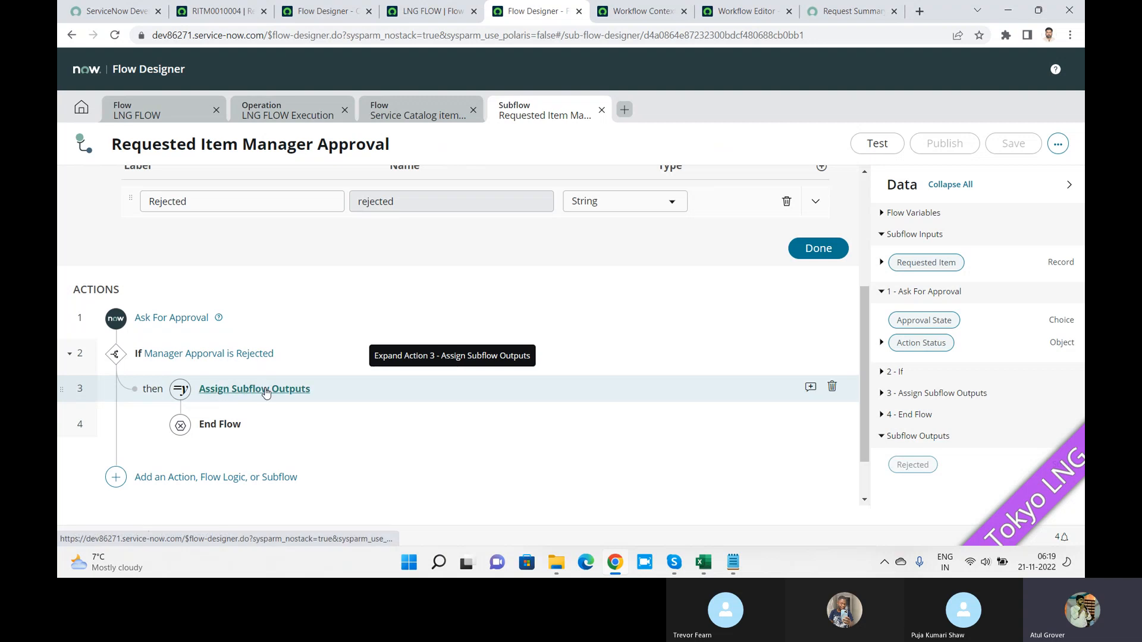
click(221, 357)
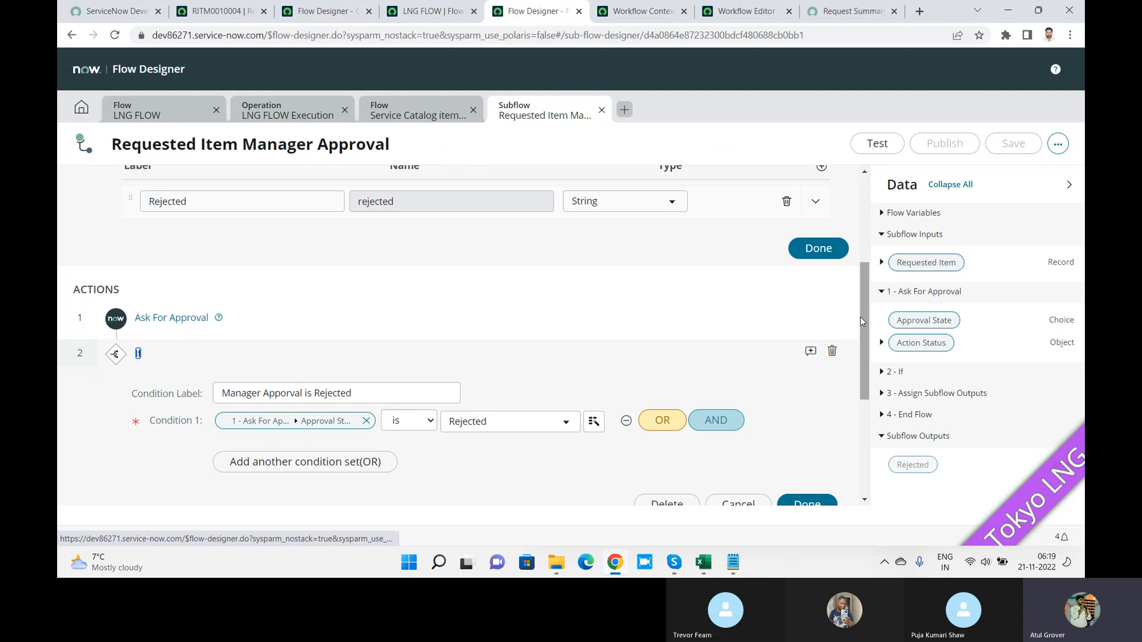
drag(864, 316, 859, 398)
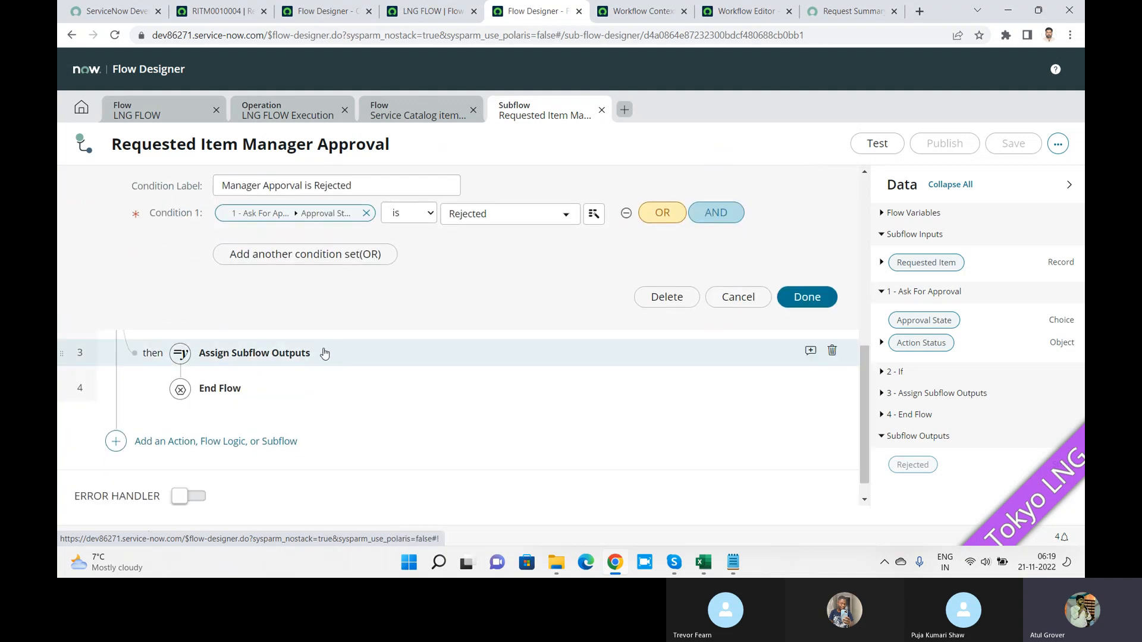
click(300, 356)
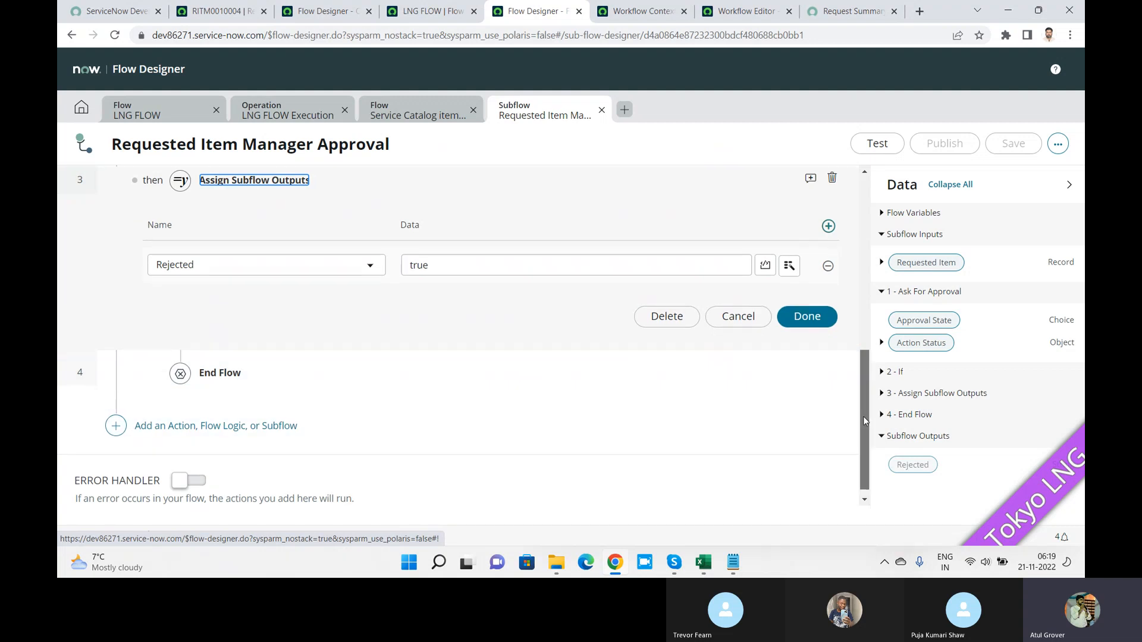
drag(865, 420, 862, 245)
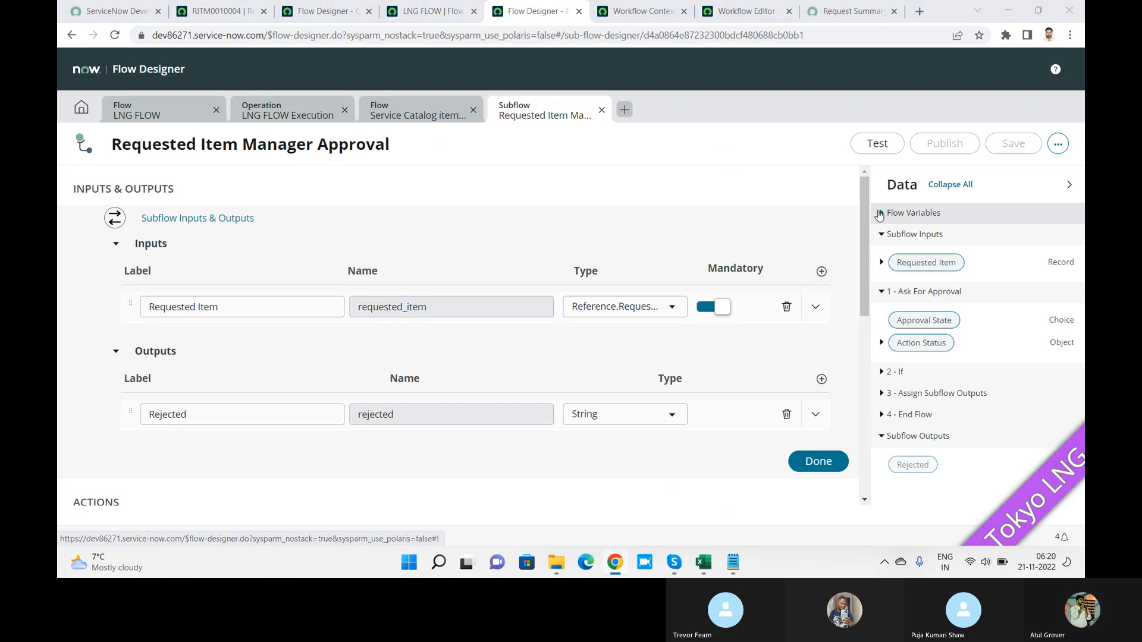
key(alt+Tab)
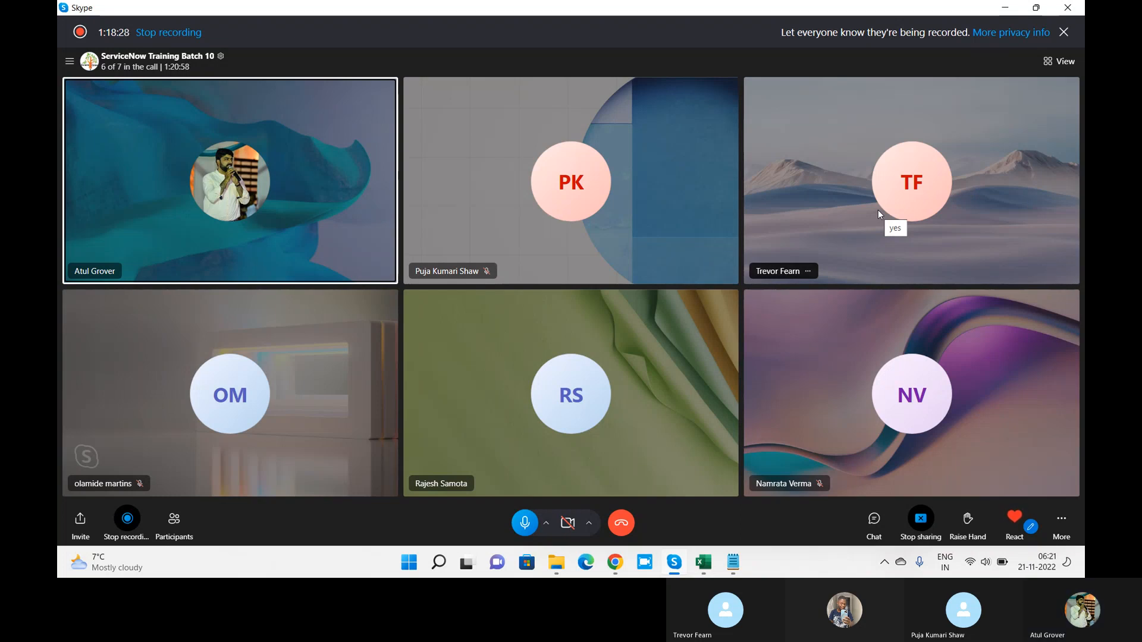
Step: Raise the system playback volume with two volume-up presses during the Skype call
key(XF86AudioRaiseVolume)
key(XF86AudioRaiseVolume)
key(XF86AudioRaiseVolume)
key(XF86AudioRaiseVolume)
key(XF86AudioRaiseVolume)
key(XF86AudioRaiseVolume)
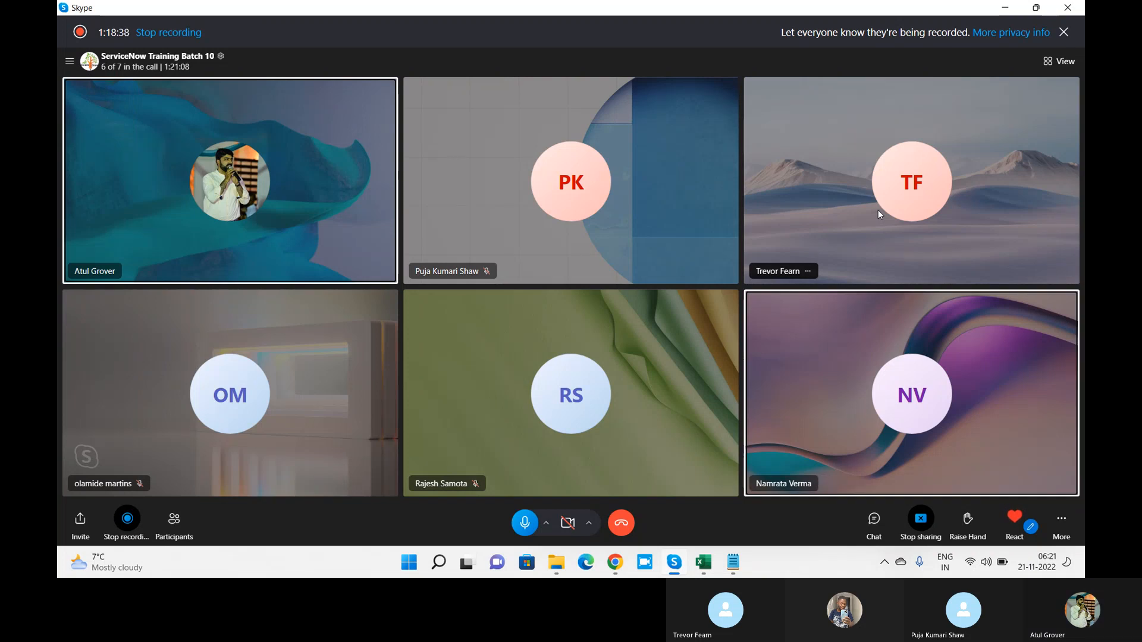
key(XF86AudioRaiseVolume)
key(XF86AudioRaiseVolume)
key(XF86AudioRaiseVolume)
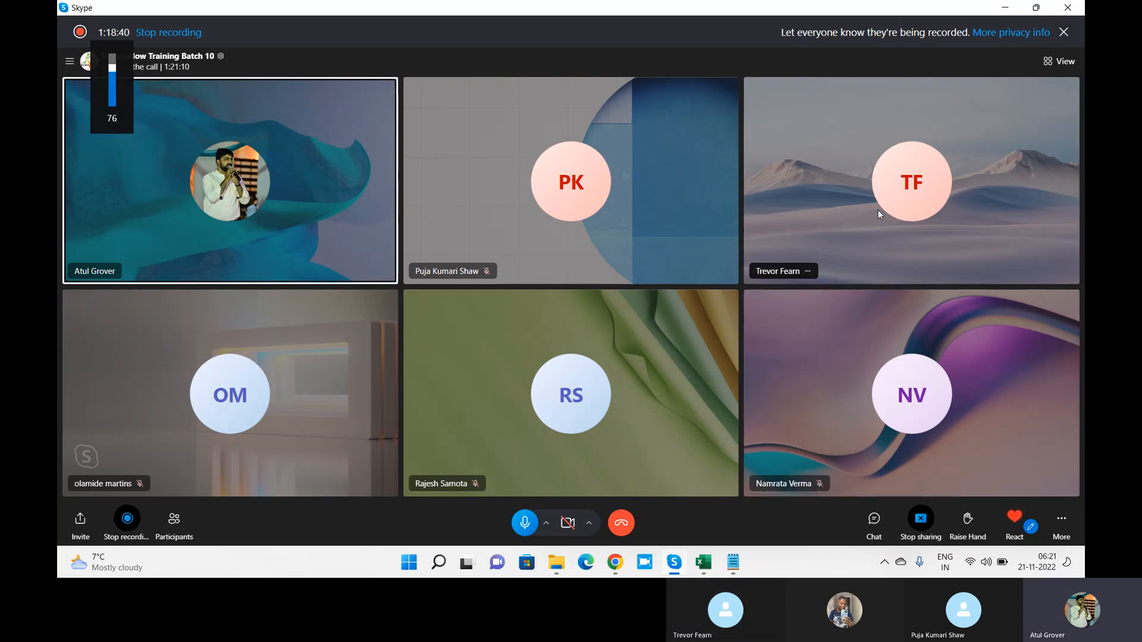